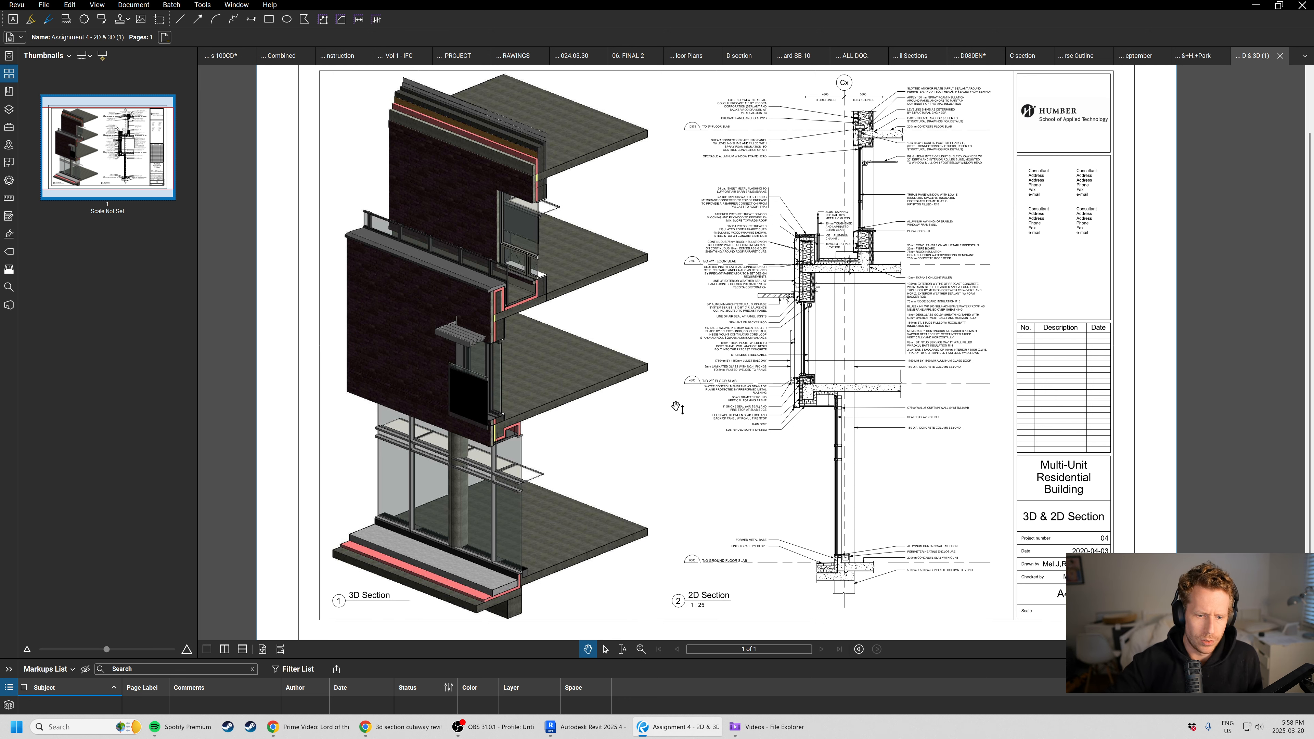
- Examine the 3D section's precast wall build-up, parapet, window and slab edges from the upper floors down to the suspended soffit
{"action": "scroll", "coordinate": [437, 317], "scroll_direction": "up", "scroll_amount": 3}
{"action": "scroll", "coordinate": [435, 315], "scroll_direction": "down", "scroll_amount": 2}
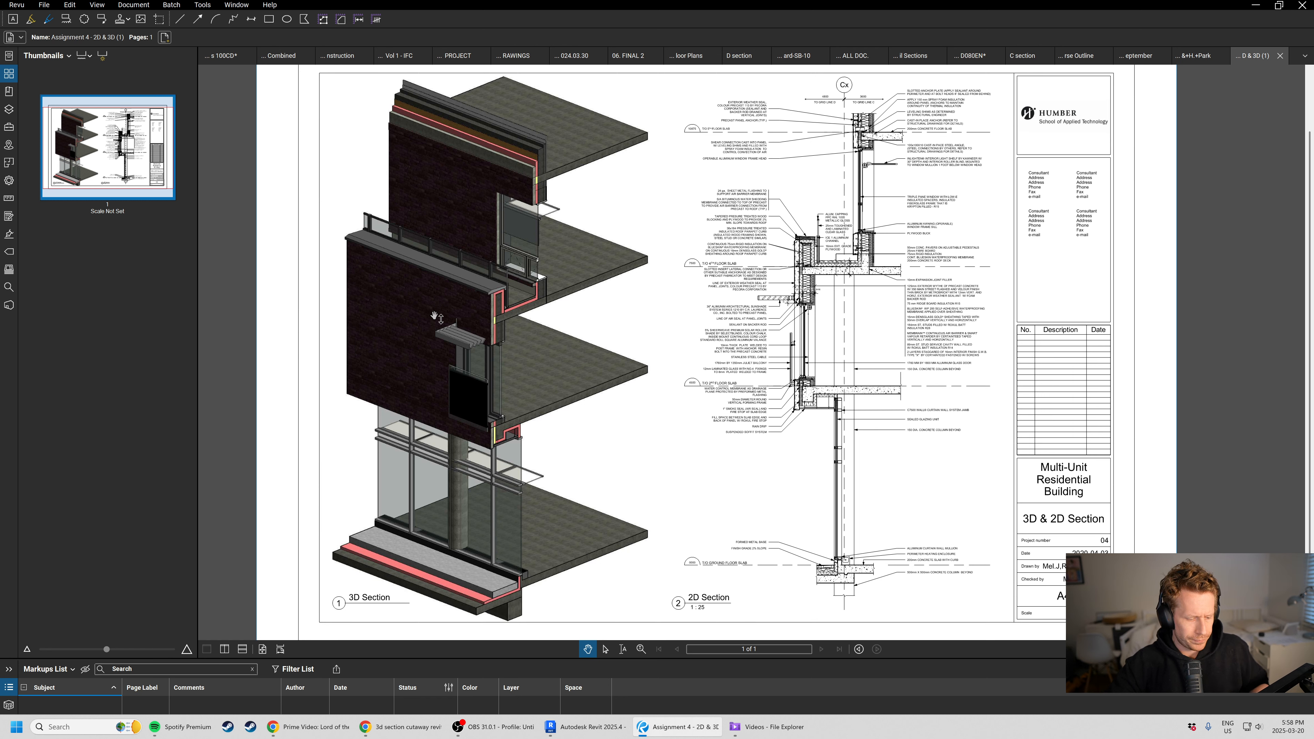
{"action": "scroll", "coordinate": [512, 244], "scroll_direction": "up", "scroll_amount": 3}
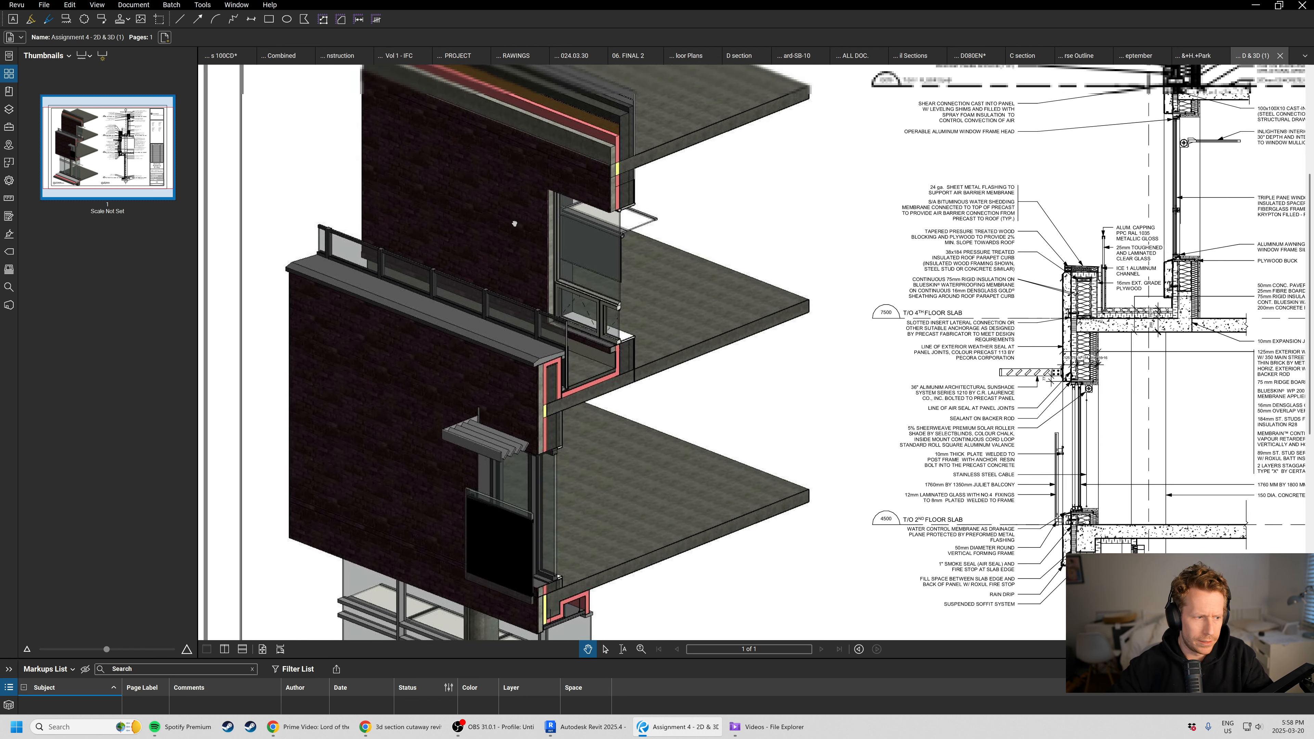
{"action": "scroll", "coordinate": [515, 224], "scroll_direction": "up", "scroll_amount": 3}
{"action": "scroll", "coordinate": [612, 136], "scroll_direction": "up", "scroll_amount": 2}
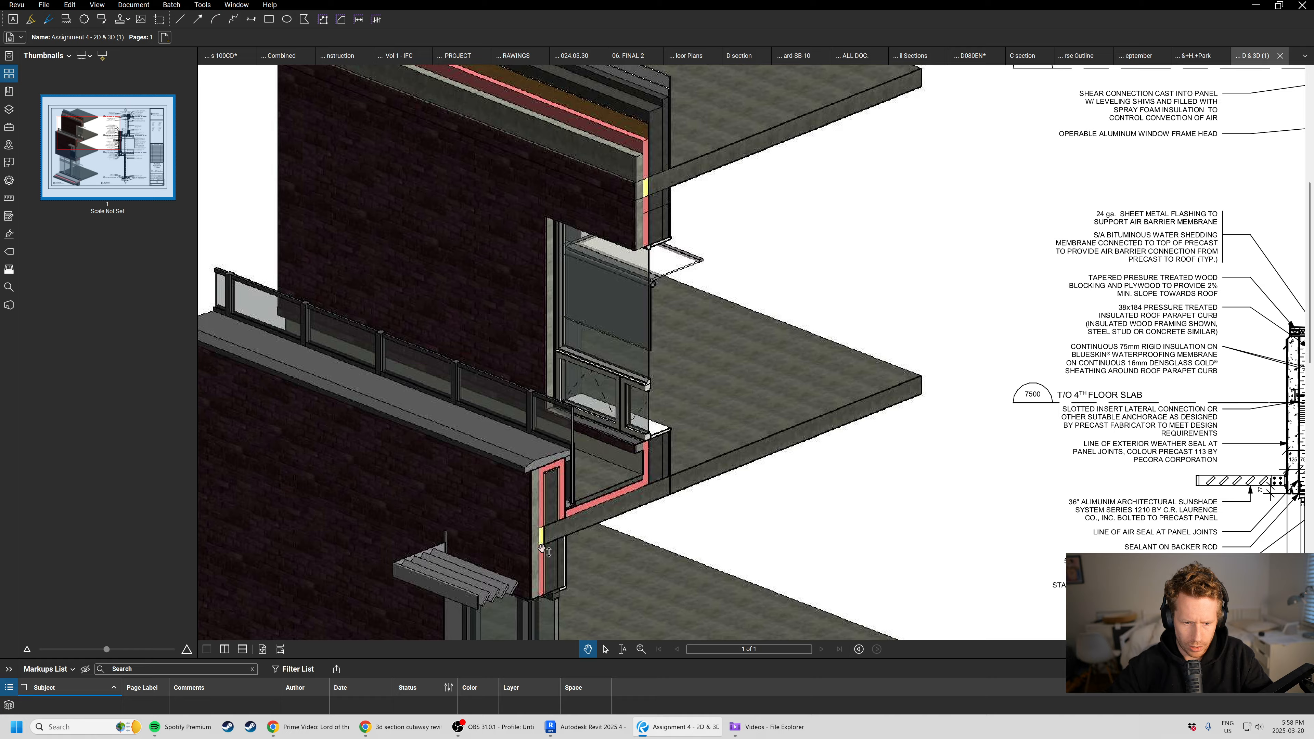
{"action": "left_click_drag", "start_coordinate": [543, 549], "coordinate": [584, 292]}
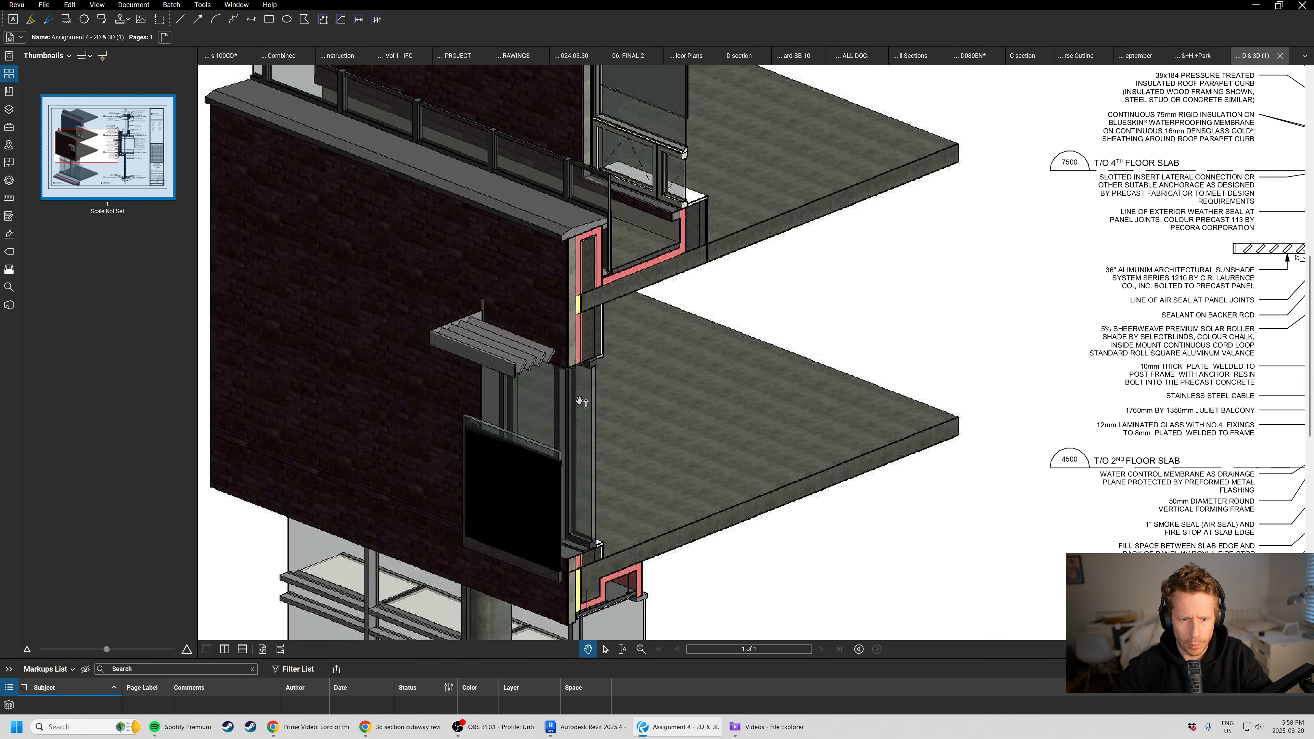
{"action": "scroll", "coordinate": [581, 403], "scroll_direction": "down", "scroll_amount": 1}
{"action": "scroll", "coordinate": [581, 359], "scroll_direction": "down", "scroll_amount": 4}
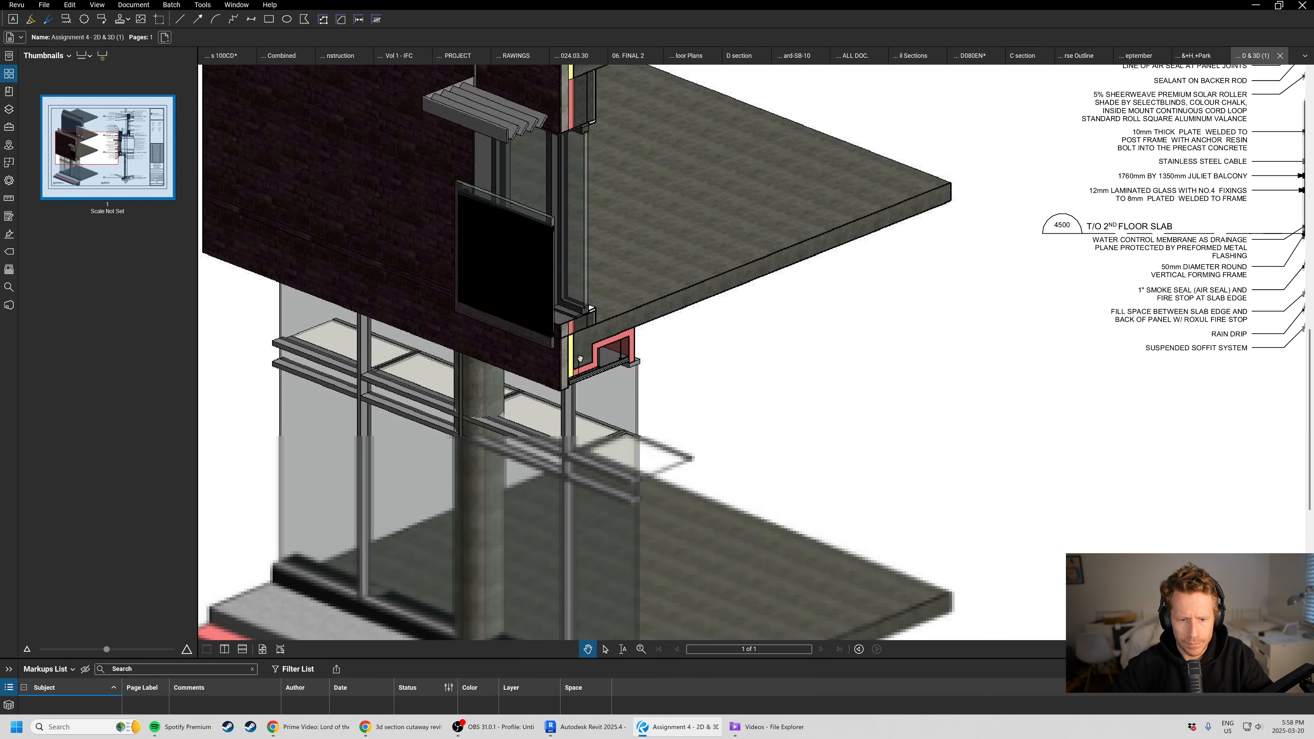
{"action": "scroll", "coordinate": [567, 280], "scroll_direction": "down", "scroll_amount": 1}
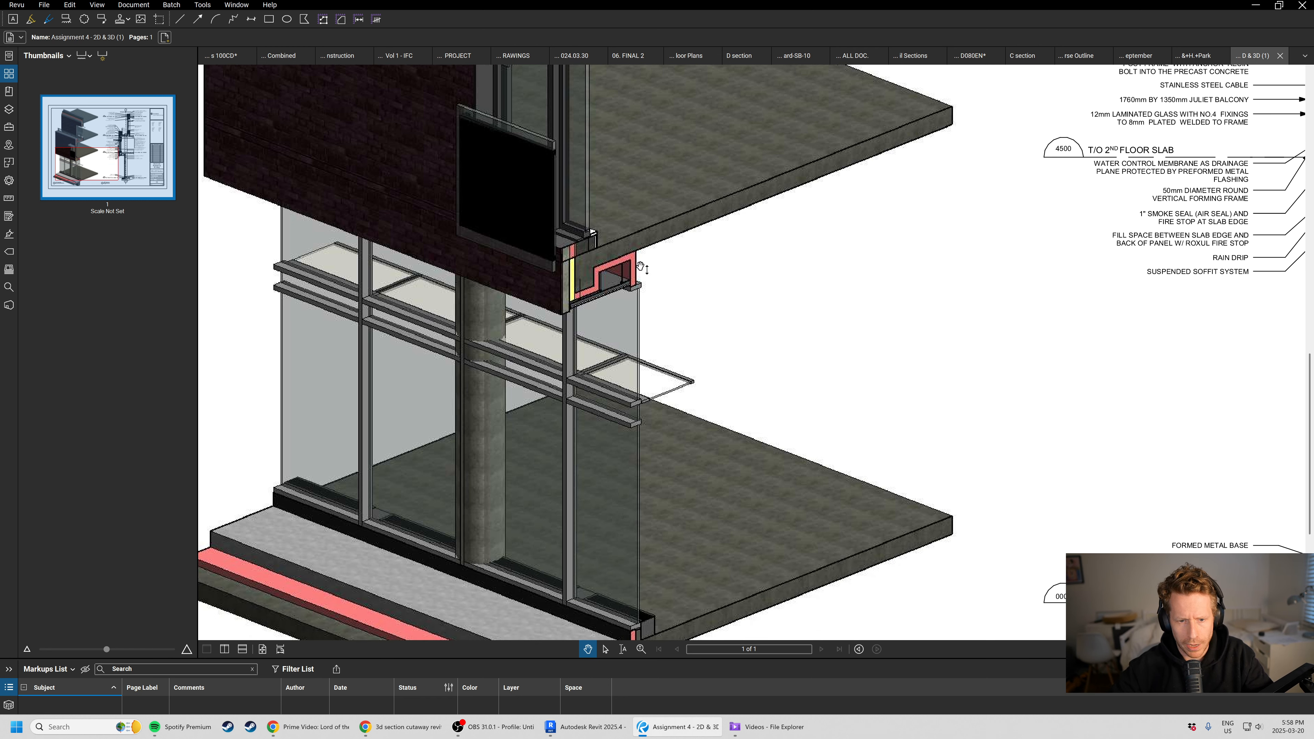
- Examine the 3D section's second-floor slab and soffit, the ground-floor base and foundation, and the exposed wall layers at the upper floors
{"action": "scroll", "coordinate": [642, 267], "scroll_direction": "up", "scroll_amount": 1}
{"action": "scroll", "coordinate": [609, 282], "scroll_direction": "up", "scroll_amount": 1}
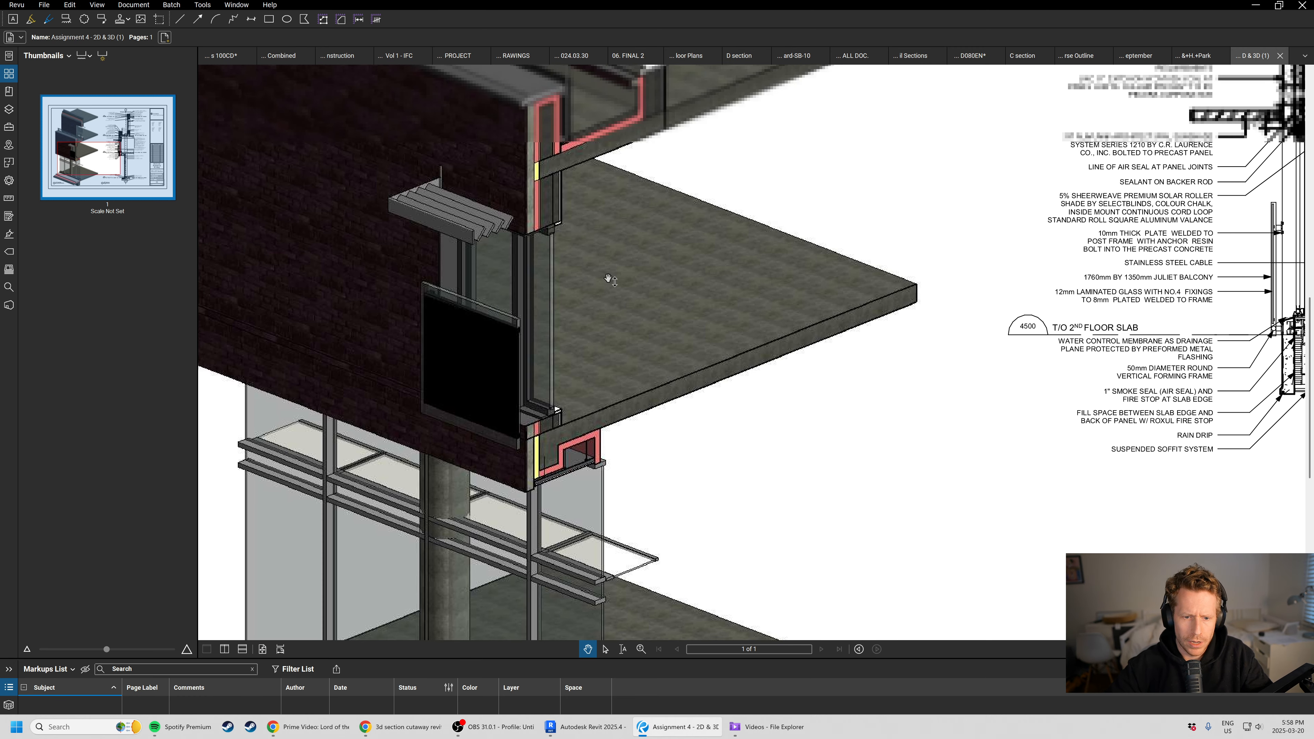
{"action": "scroll", "coordinate": [595, 424], "scroll_direction": "down", "scroll_amount": 2}
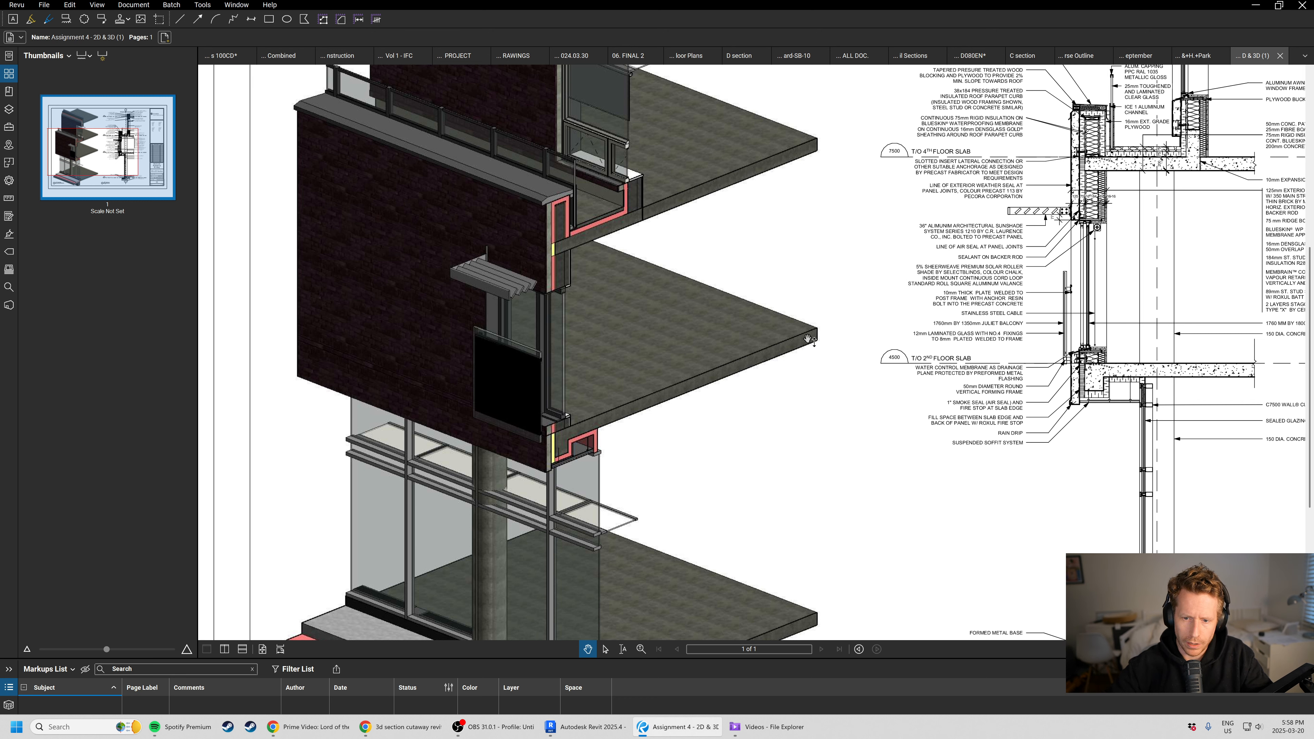
{"action": "scroll", "coordinate": [559, 456], "scroll_direction": "up", "scroll_amount": 3}
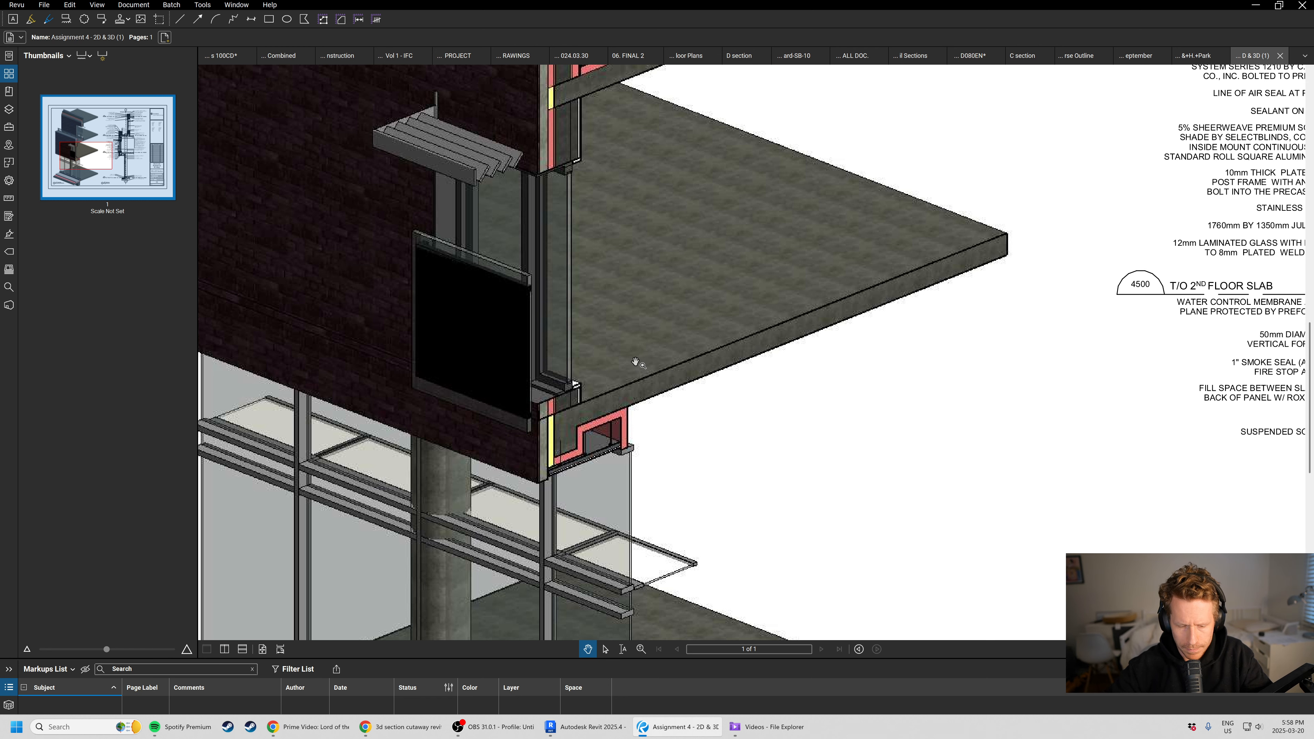
{"action": "scroll", "coordinate": [636, 362], "scroll_direction": "down", "scroll_amount": 3}
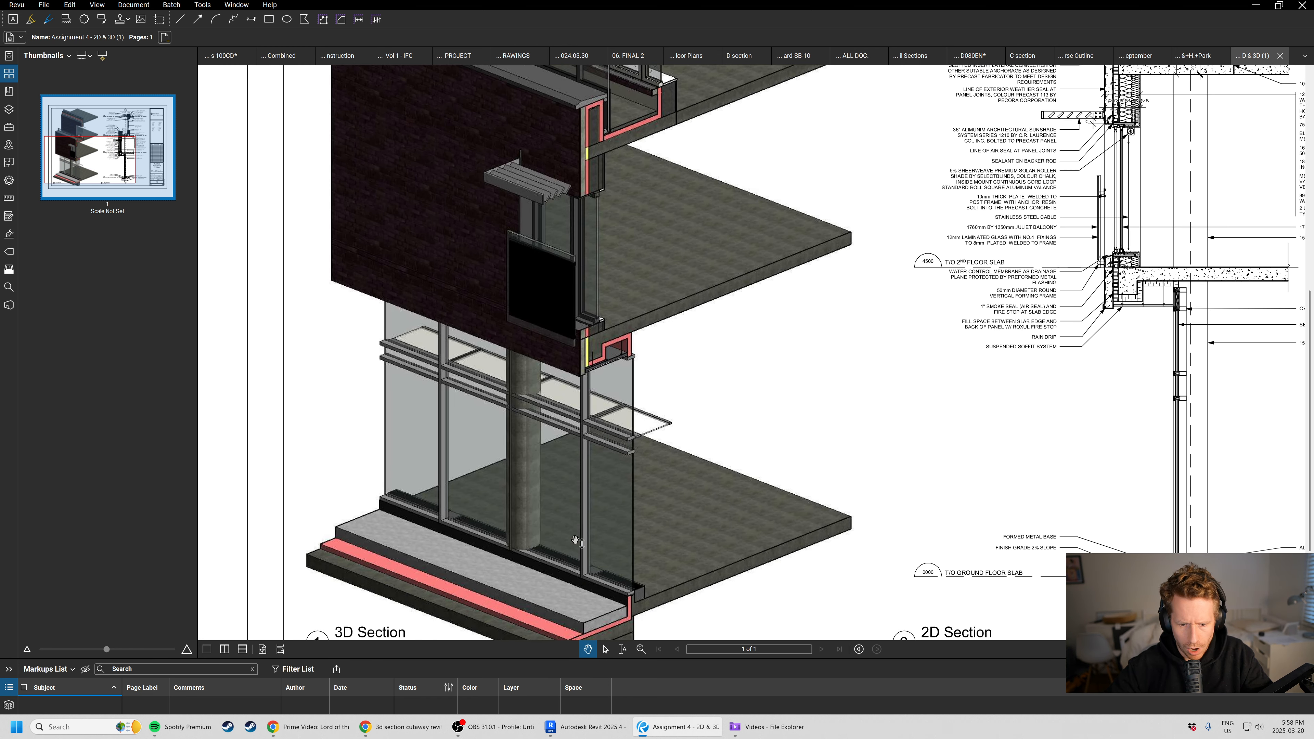
{"action": "left_click_drag", "start_coordinate": [732, 581], "coordinate": [733, 494]}
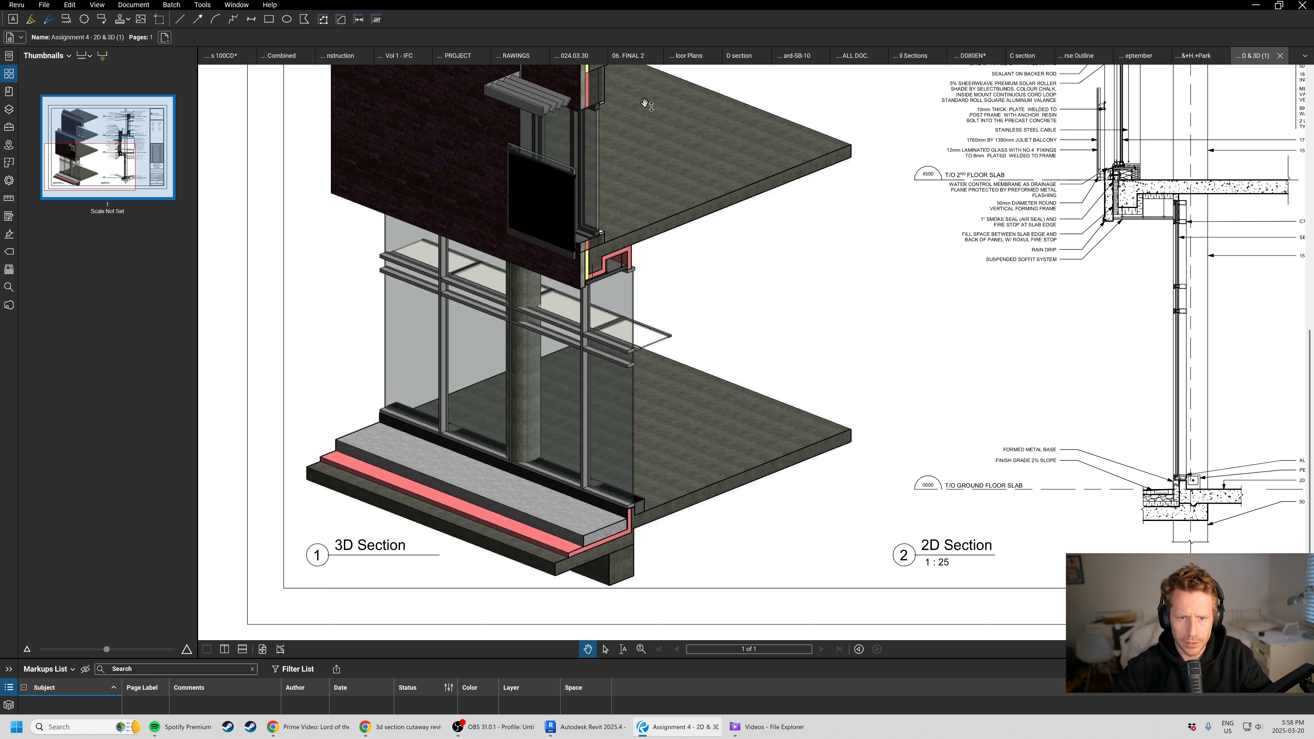
{"action": "left_click_drag", "start_coordinate": [647, 104], "coordinate": [634, 320]}
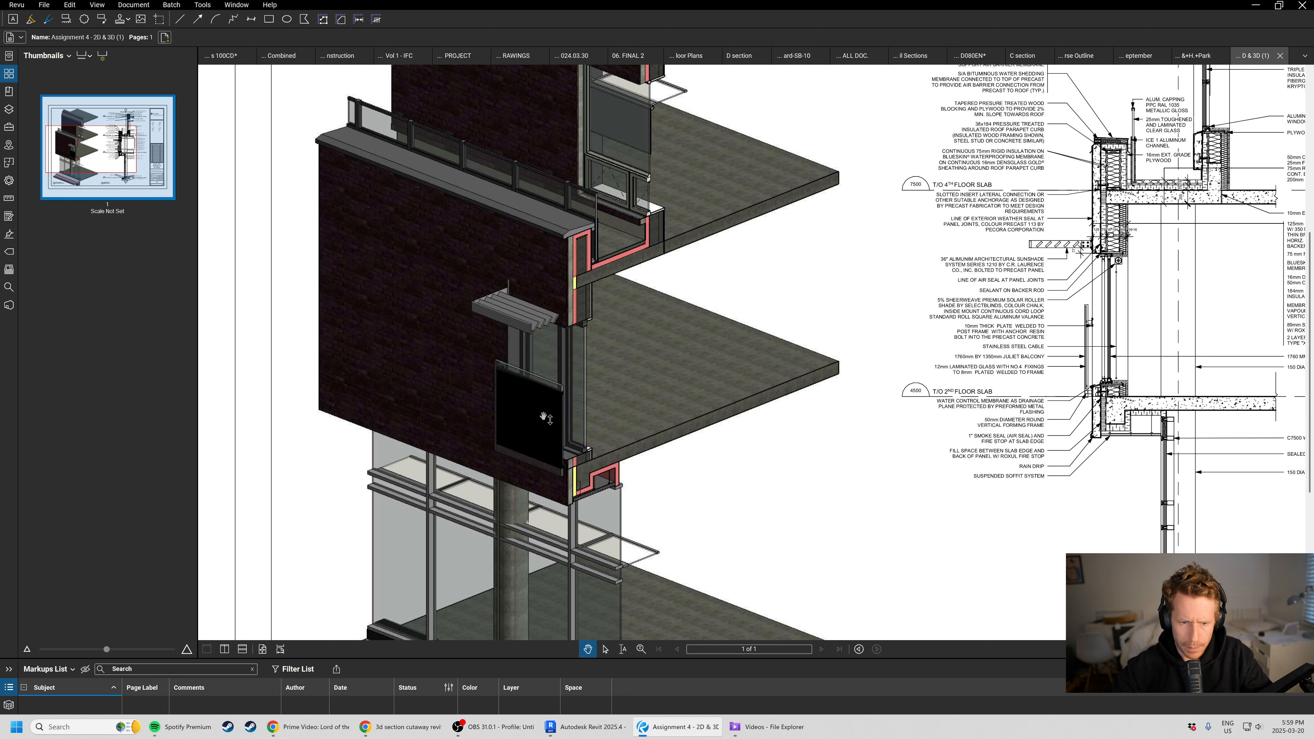
{"action": "left_click_drag", "start_coordinate": [558, 164], "coordinate": [544, 269]}
{"action": "scroll", "coordinate": [544, 269], "scroll_direction": "up", "scroll_amount": 4}
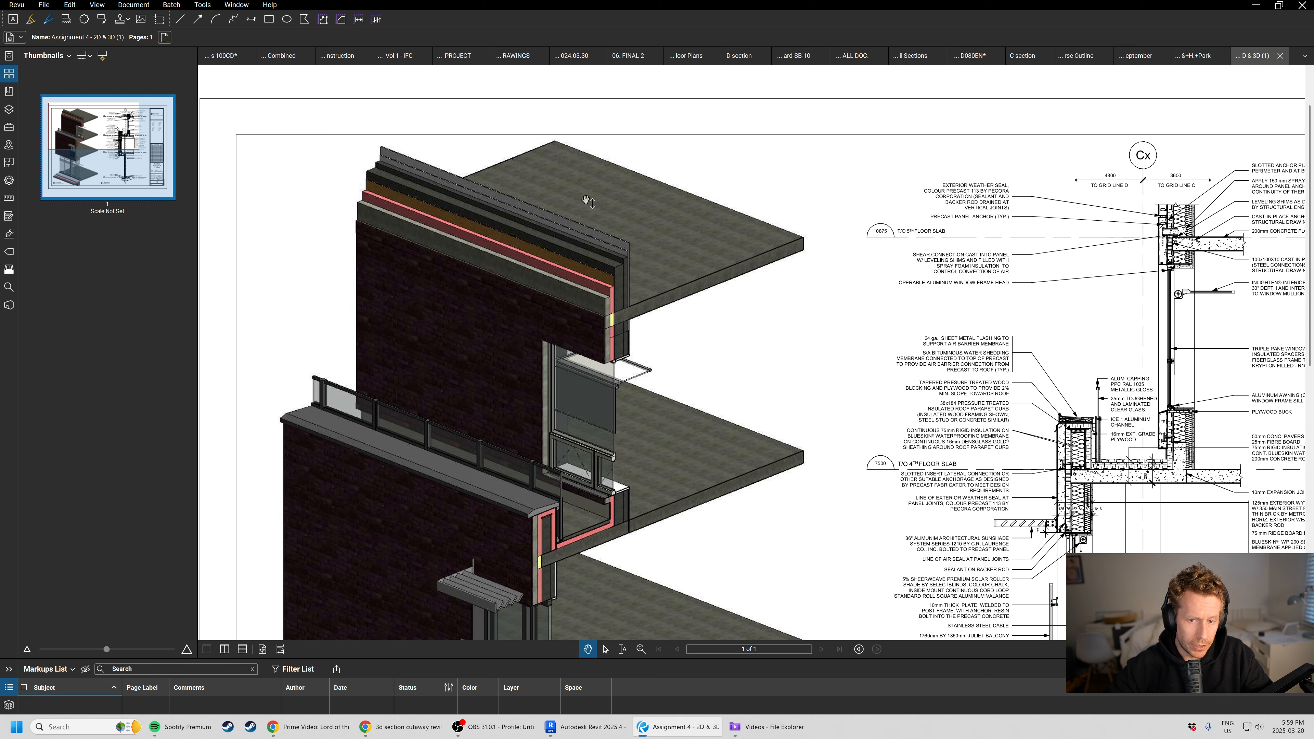
- Examine the annotated 1:25 2D section beside the 3D view, including its floor levels, material notes and ground-floor curtain wall
{"action": "scroll", "coordinate": [589, 172], "scroll_direction": "down", "scroll_amount": 2}
{"action": "left_click_drag", "start_coordinate": [809, 441], "coordinate": [779, 341]}
{"action": "left_click_drag", "start_coordinate": [1026, 368], "coordinate": [779, 393]}
{"action": "left_click_drag", "start_coordinate": [817, 189], "coordinate": [793, 207]}
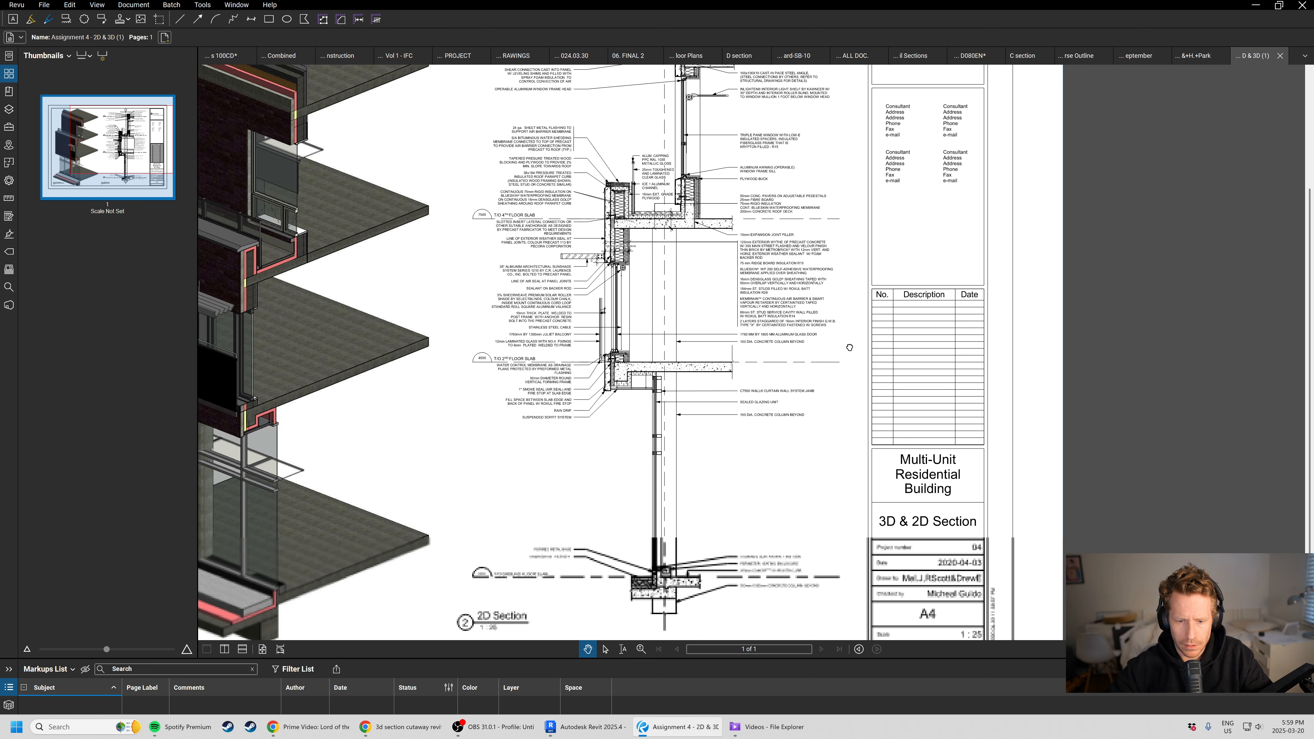
{"action": "scroll", "coordinate": [838, 358], "scroll_direction": "down", "scroll_amount": 3}
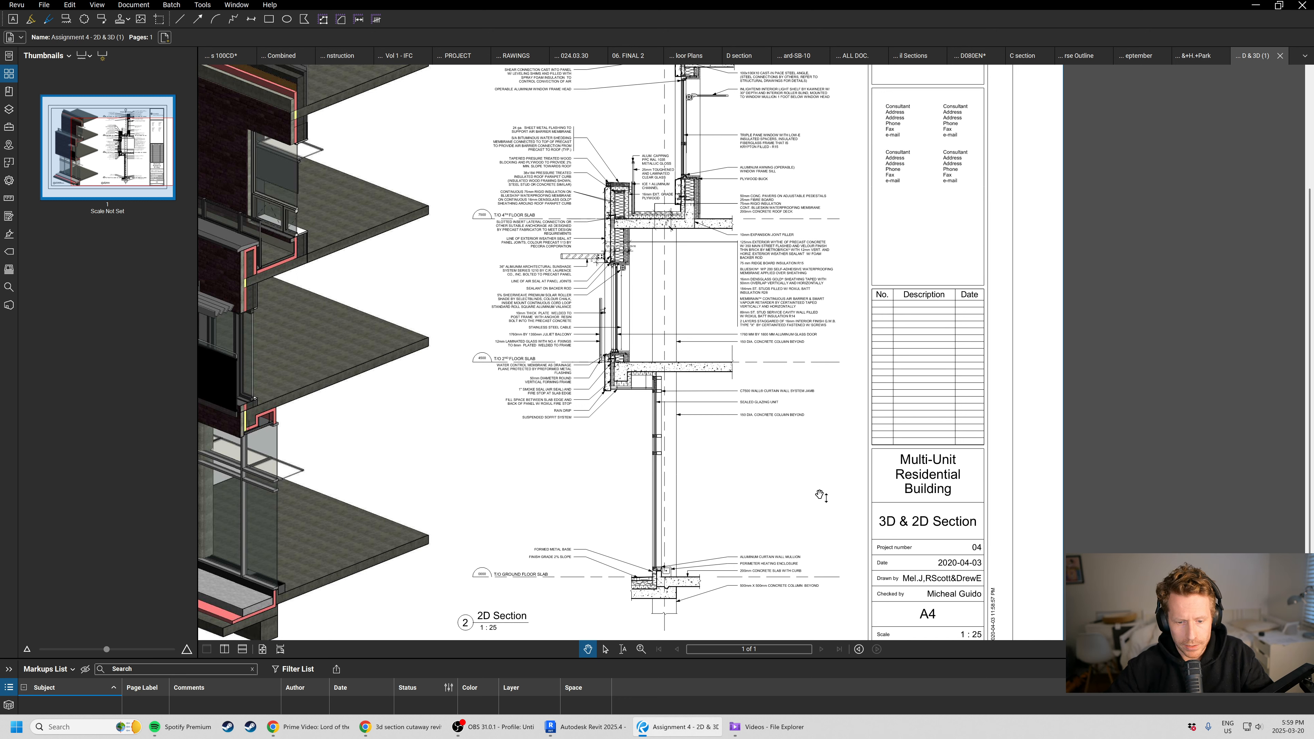
{"action": "scroll", "coordinate": [811, 517], "scroll_direction": "down", "scroll_amount": 1}
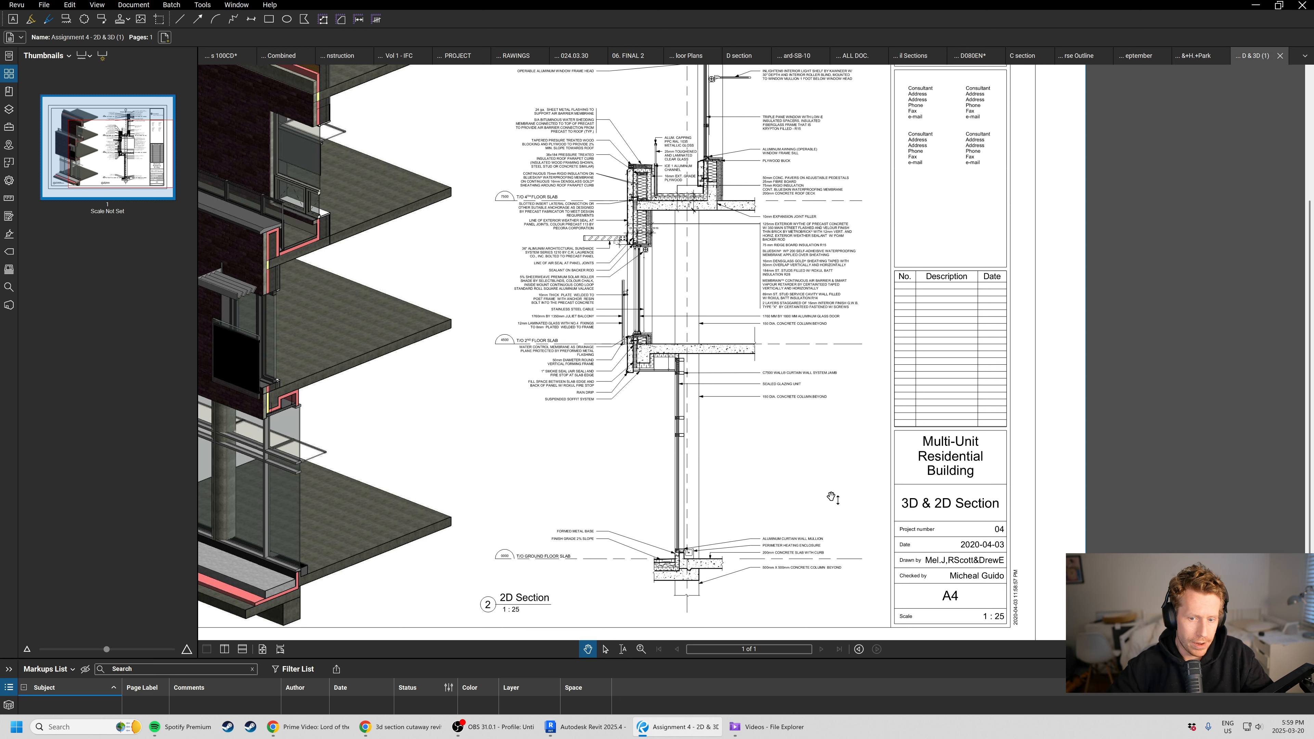
{"action": "left_click_drag", "start_coordinate": [615, 385], "coordinate": [690, 415]}
{"action": "scroll", "coordinate": [774, 420], "scroll_direction": "up", "scroll_amount": 2}
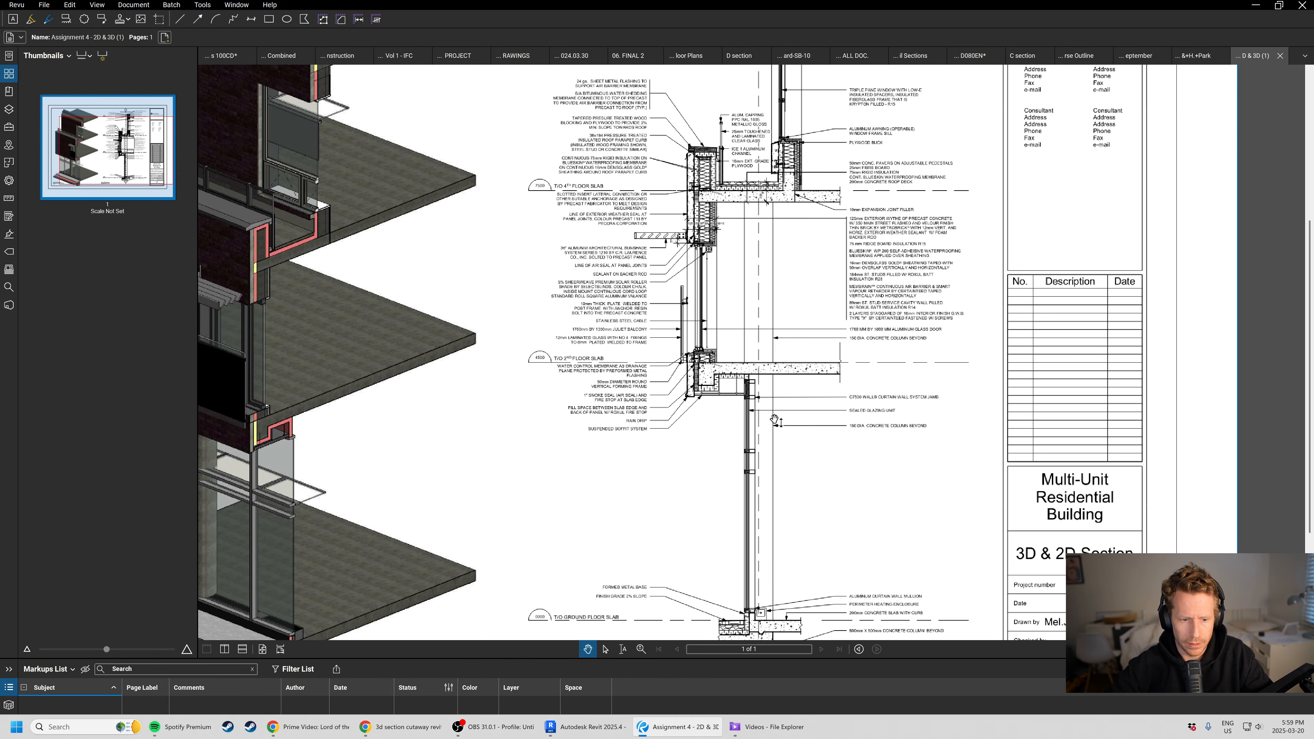
{"action": "scroll", "coordinate": [705, 446], "scroll_direction": "down", "scroll_amount": 3}
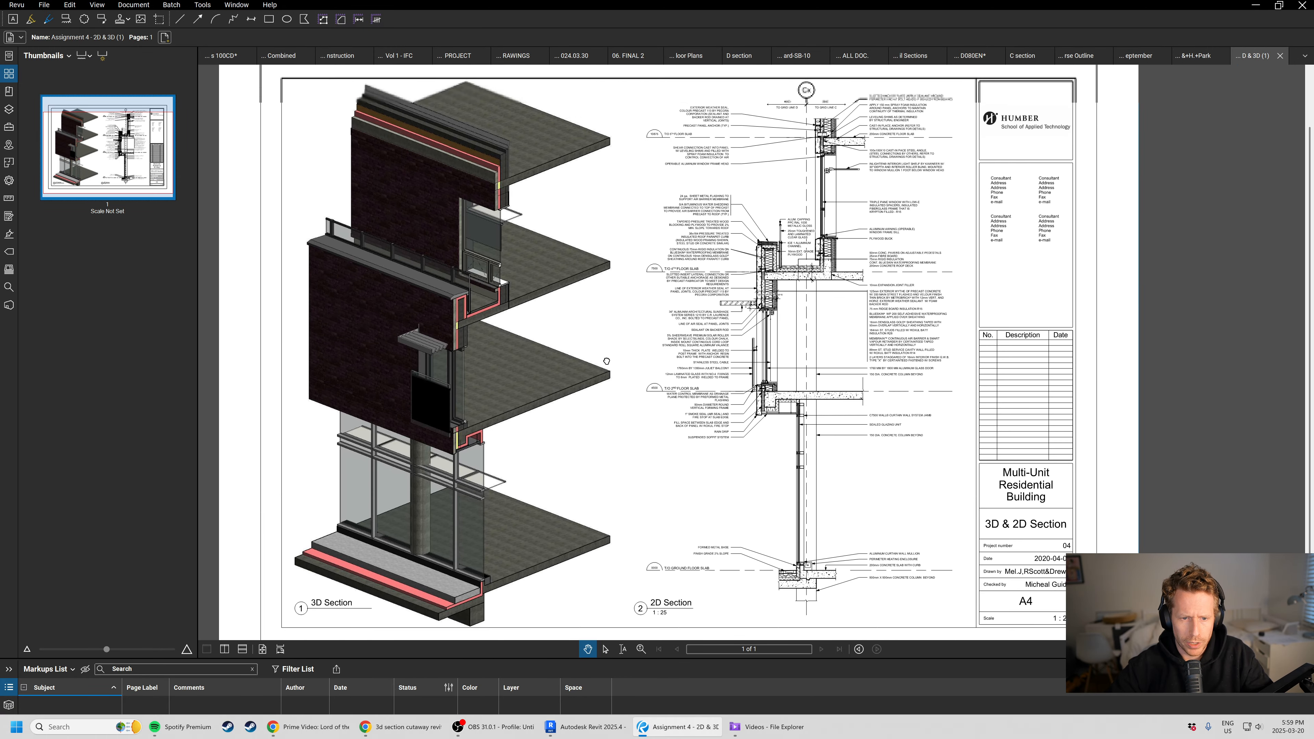
{"action": "left_click_drag", "start_coordinate": [606, 361], "coordinate": [612, 368]}
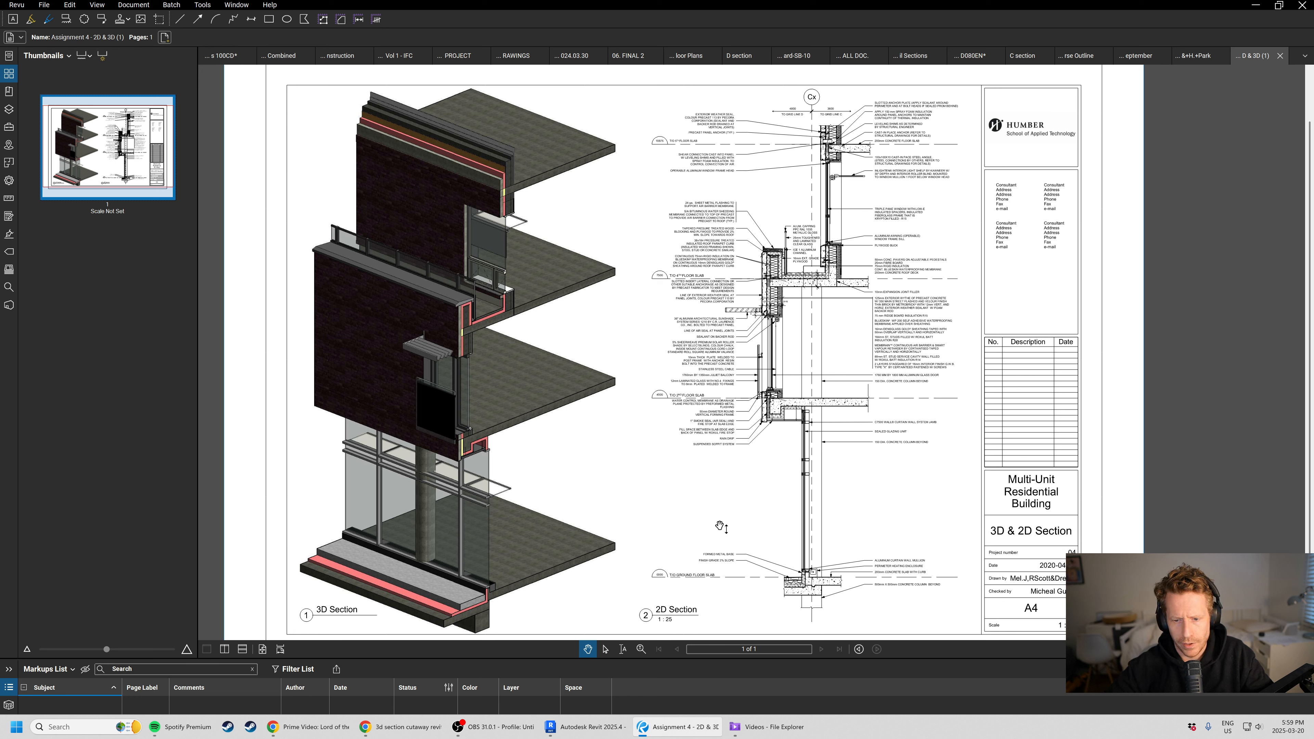
{"action": "scroll", "coordinate": [887, 492], "scroll_direction": "up", "scroll_amount": 1}
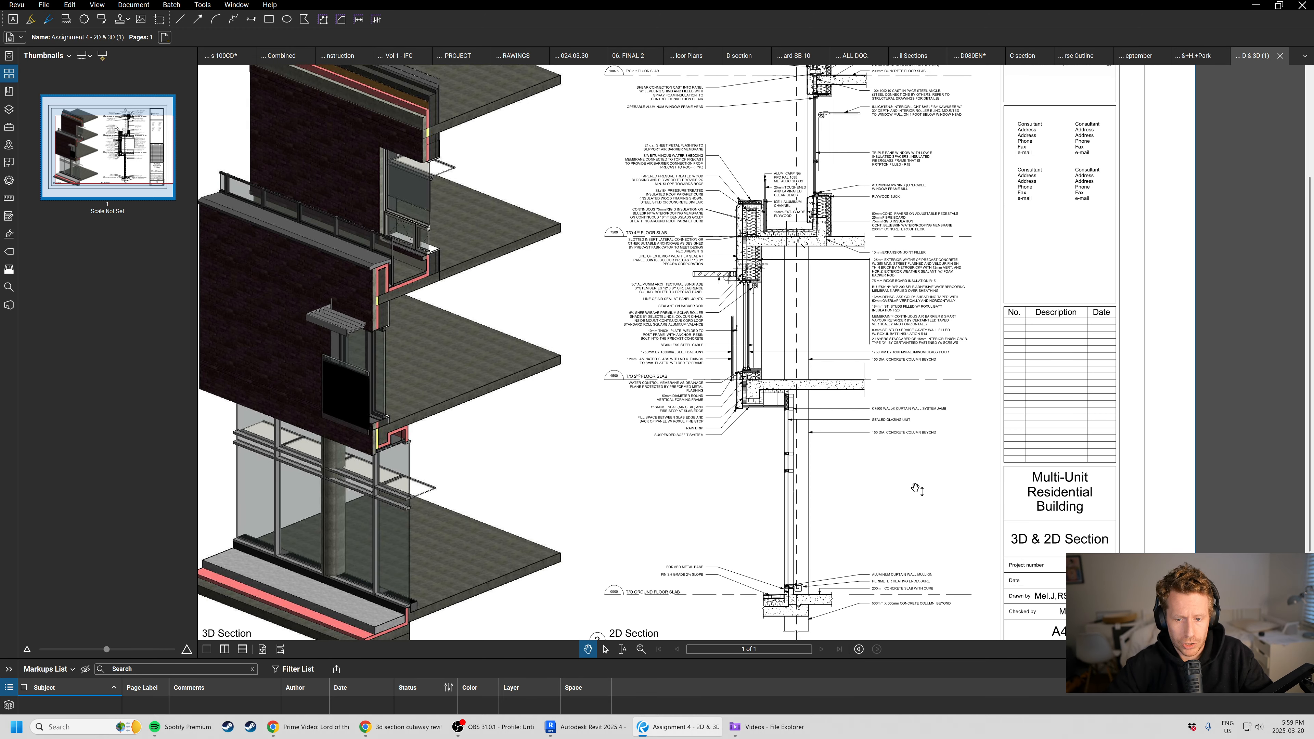
{"action": "scroll", "coordinate": [870, 422], "scroll_direction": "up", "scroll_amount": 1}
{"action": "scroll", "coordinate": [871, 425], "scroll_direction": "up", "scroll_amount": 1}
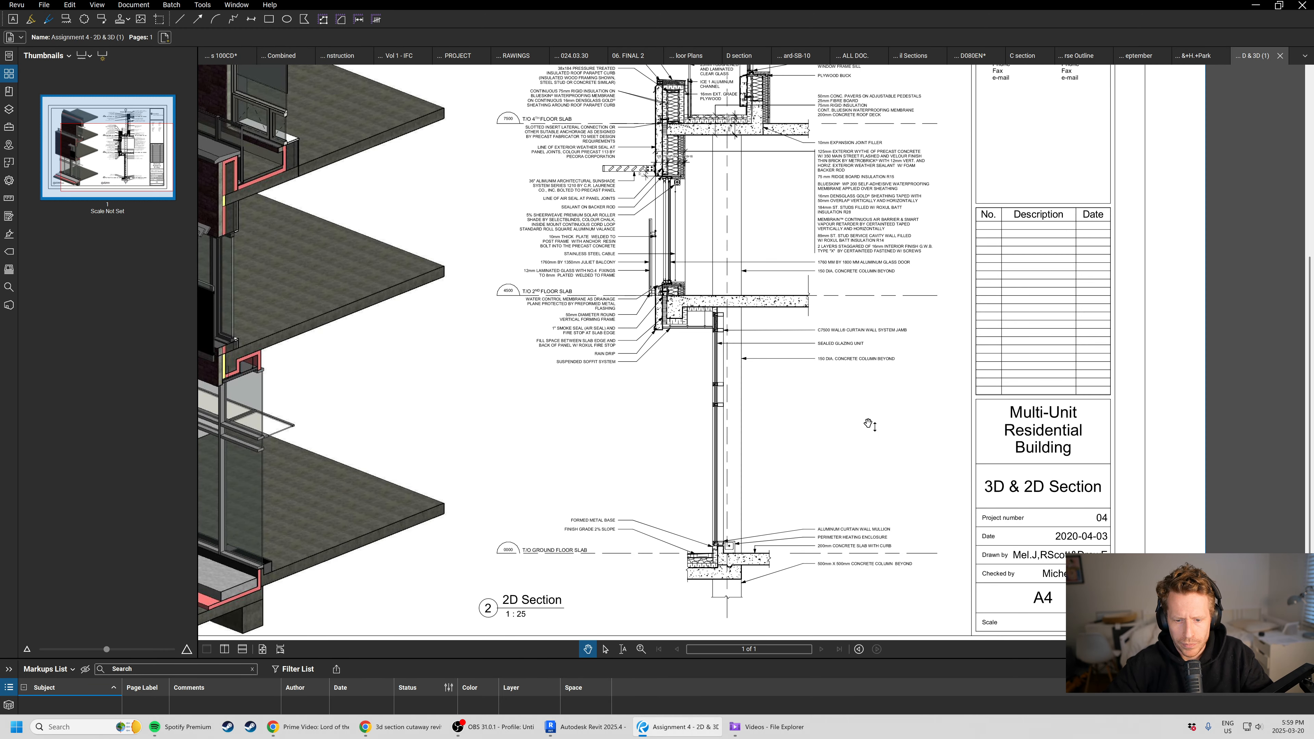
{"action": "scroll", "coordinate": [869, 424], "scroll_direction": "up", "scroll_amount": 1}
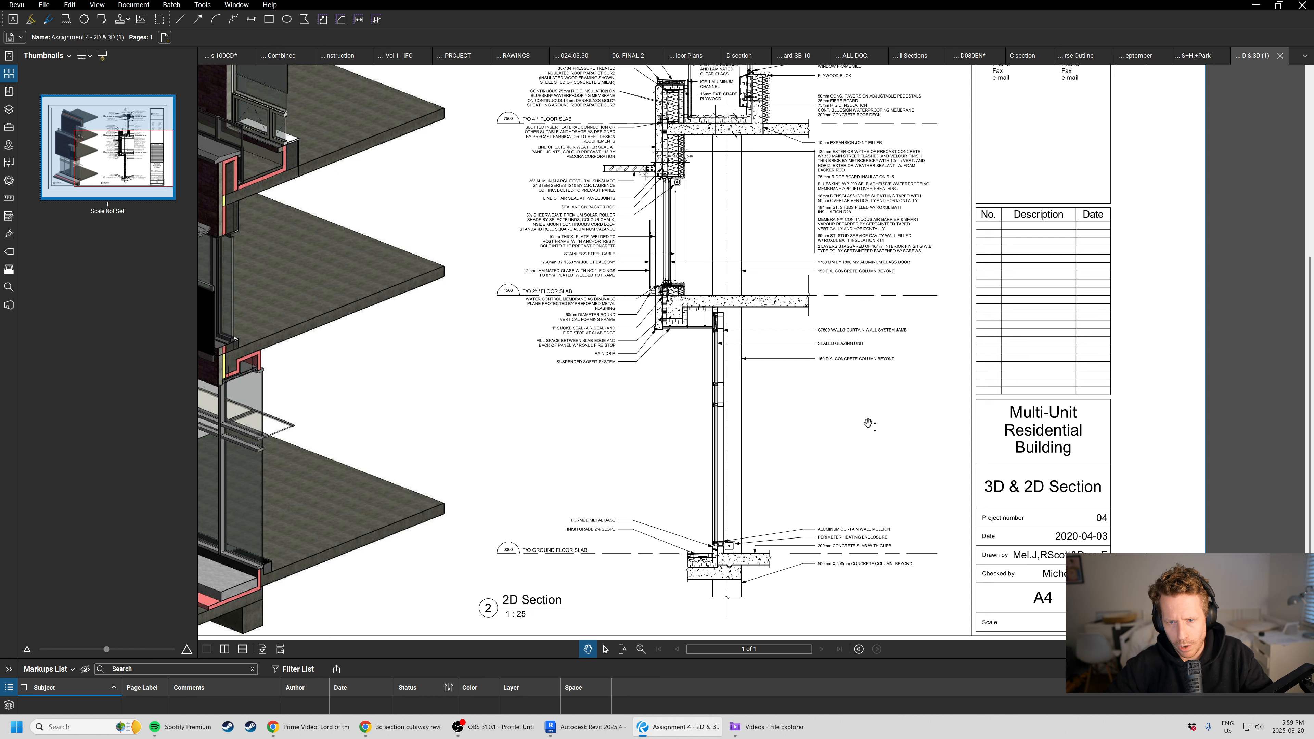
- Compare the ground-floor curtain wall and column in the 3D section with the matching assemblies and notes in the 2D section
{"action": "left_click_drag", "start_coordinate": [465, 470], "coordinate": [768, 444]}
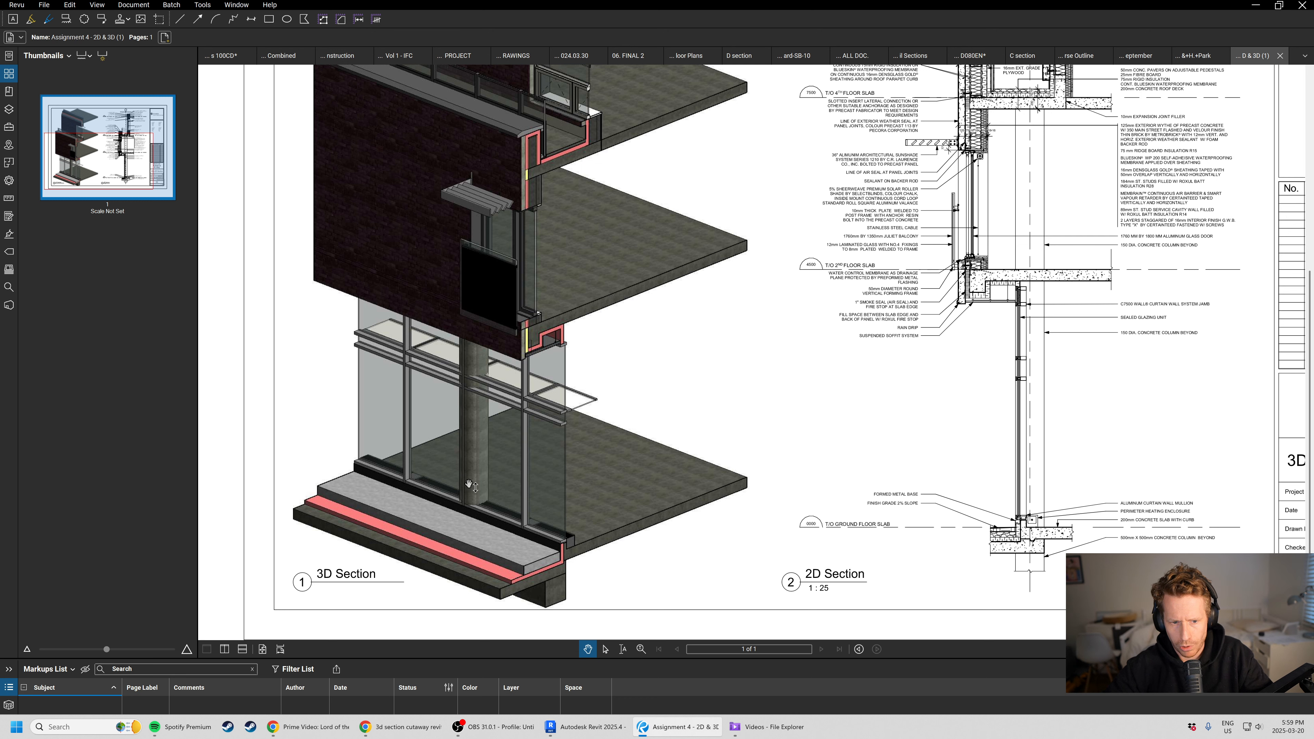
{"action": "scroll", "coordinate": [470, 489], "scroll_direction": "up", "scroll_amount": 3}
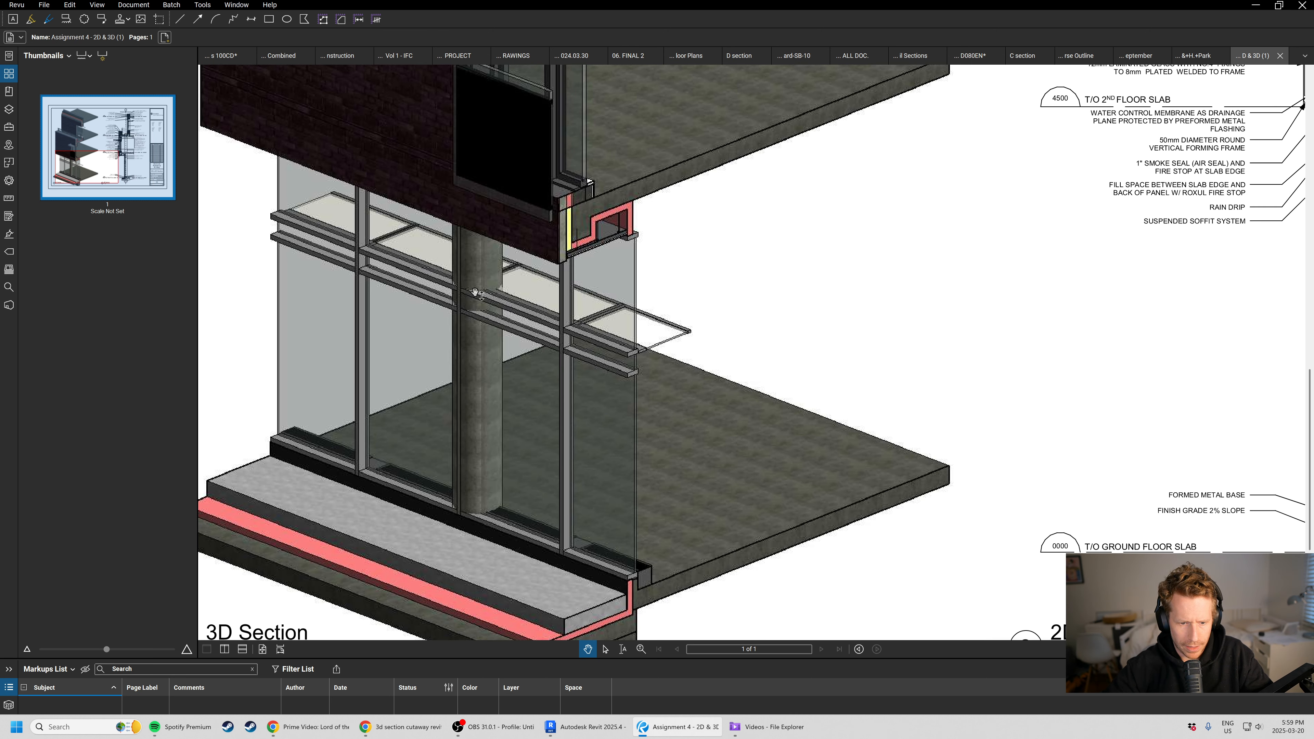
{"action": "scroll", "coordinate": [352, 332], "scroll_direction": "down", "scroll_amount": 3}
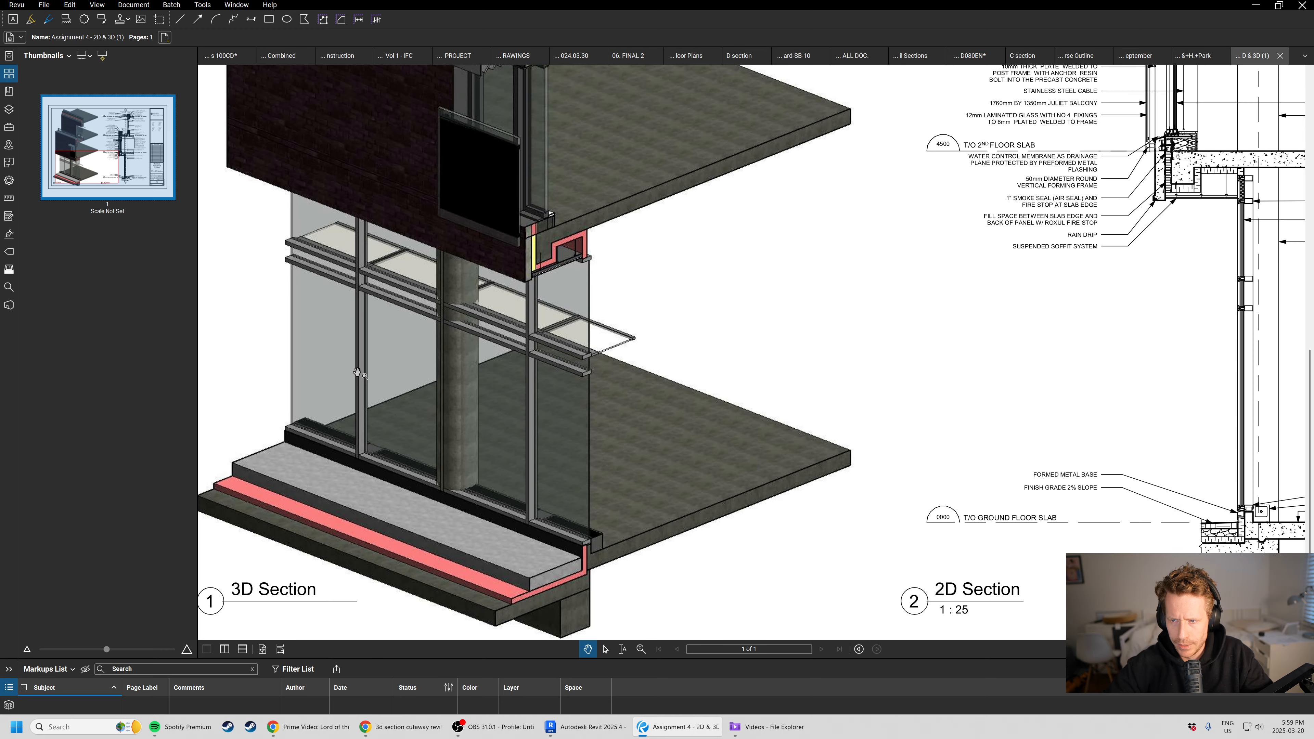
{"action": "left_click_drag", "start_coordinate": [992, 164], "coordinate": [710, 297]}
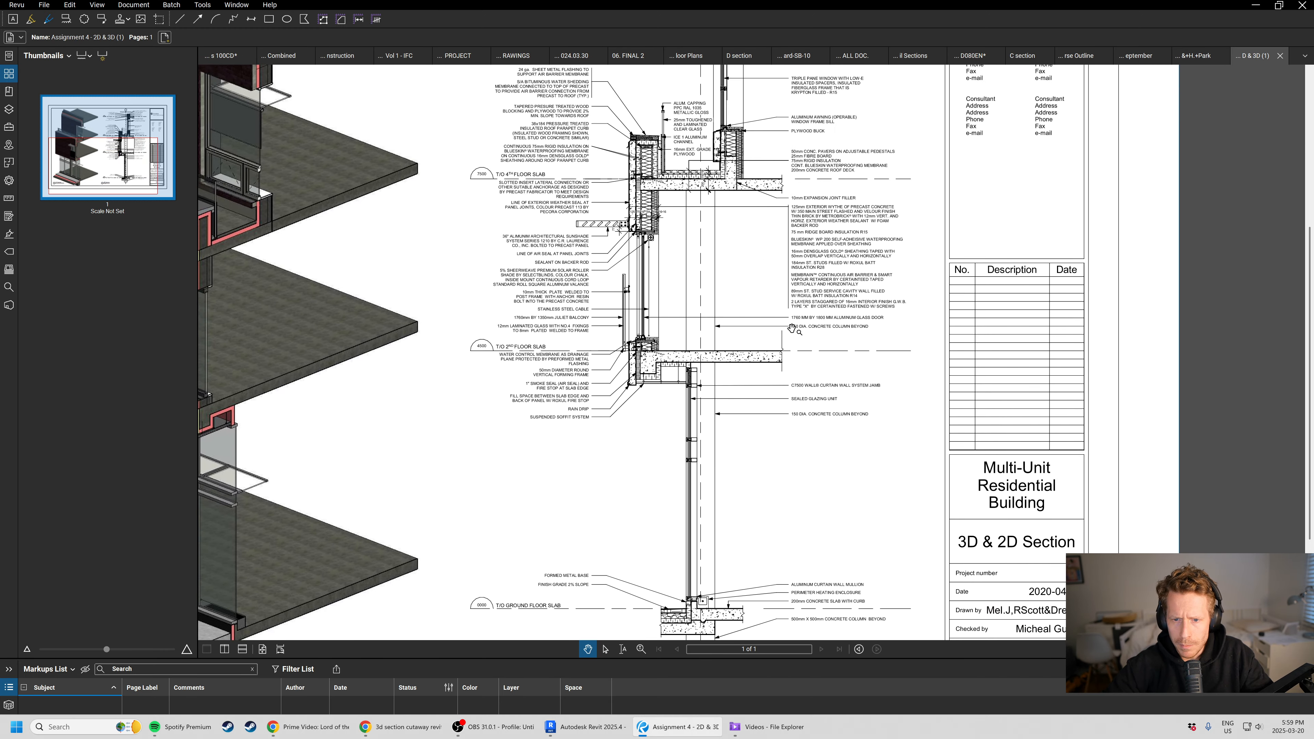
{"action": "scroll", "coordinate": [805, 308], "scroll_direction": "down", "scroll_amount": 1}
{"action": "left_click_drag", "start_coordinate": [805, 308], "coordinate": [769, 446]}
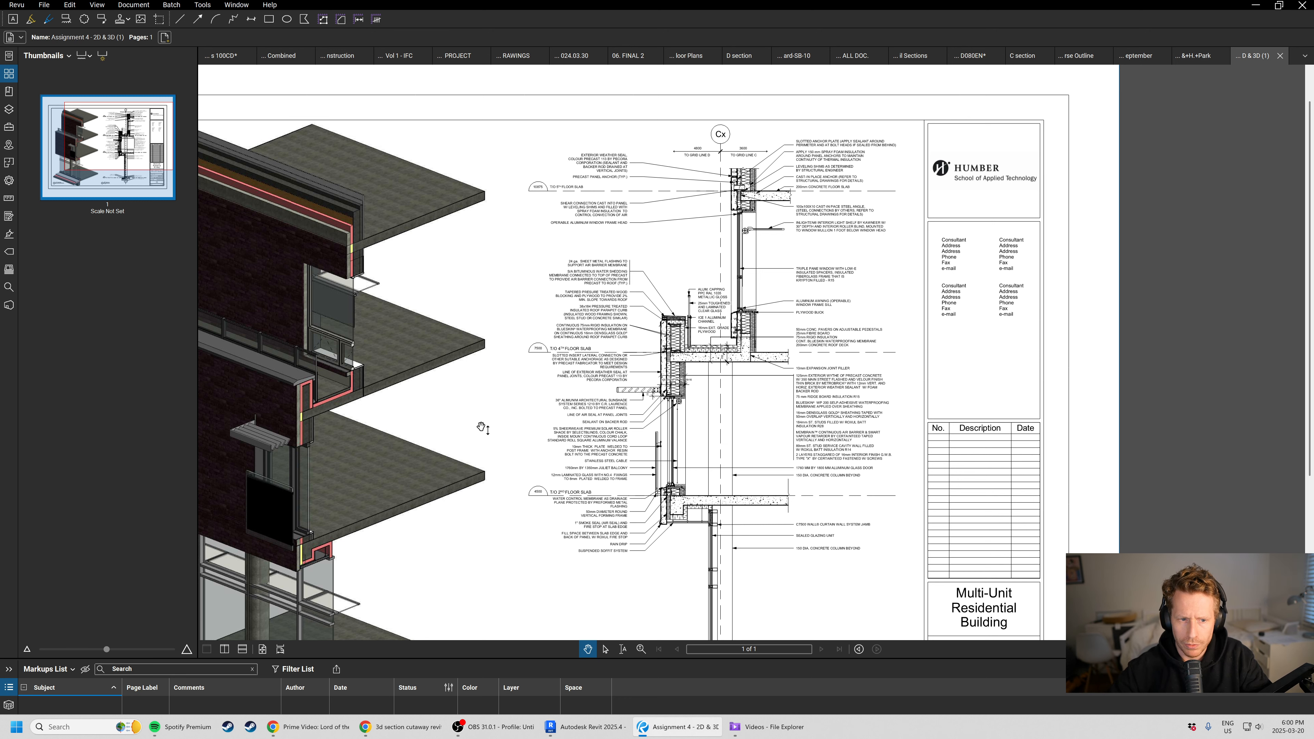
- Review the whole 3D section from peeled-back wall layers to foundation, examining the continuous insulation around the fourth-floor parapet and terrace
{"action": "left_click_drag", "start_coordinate": [485, 428], "coordinate": [598, 374]}
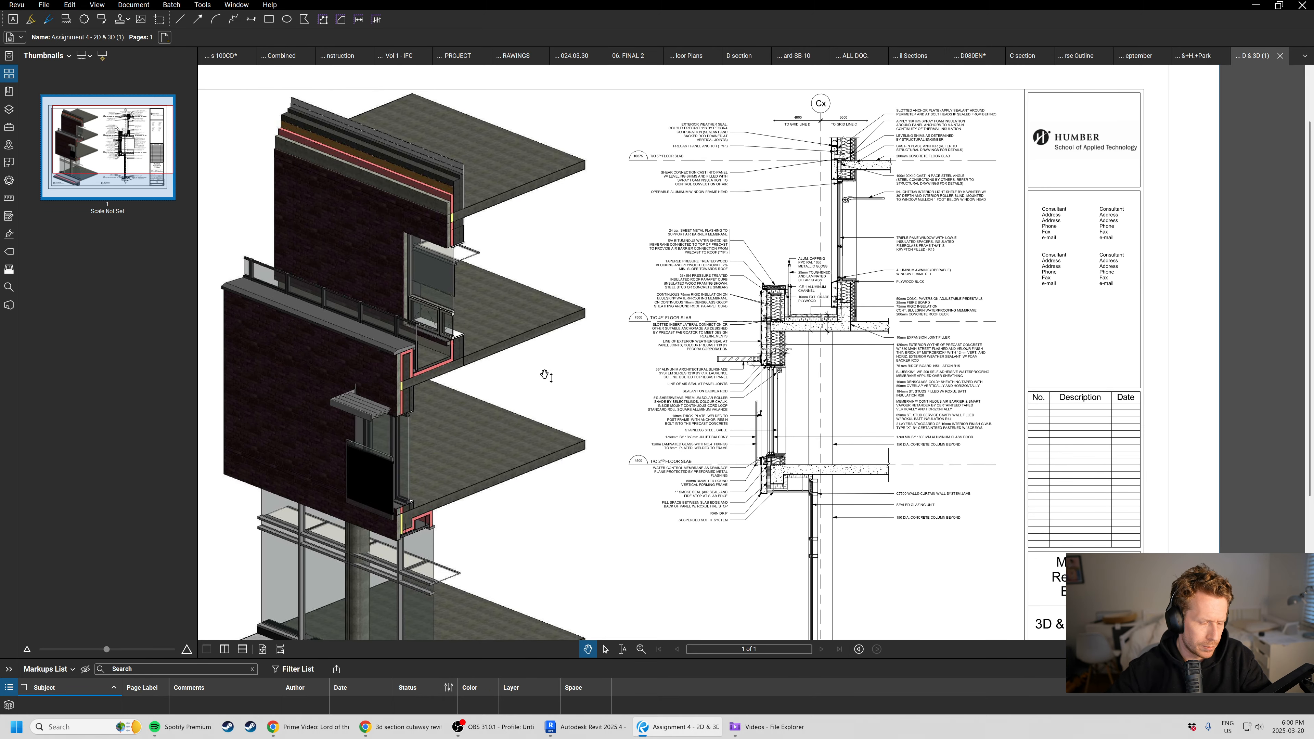
{"action": "mouse_move", "coordinate": [486, 506]}
{"action": "left_mouse_down"}
{"action": "mouse_move", "coordinate": [542, 485]}
{"action": "mouse_move", "coordinate": [595, 503]}
{"action": "mouse_move", "coordinate": [642, 461]}
{"action": "left_mouse_up"}
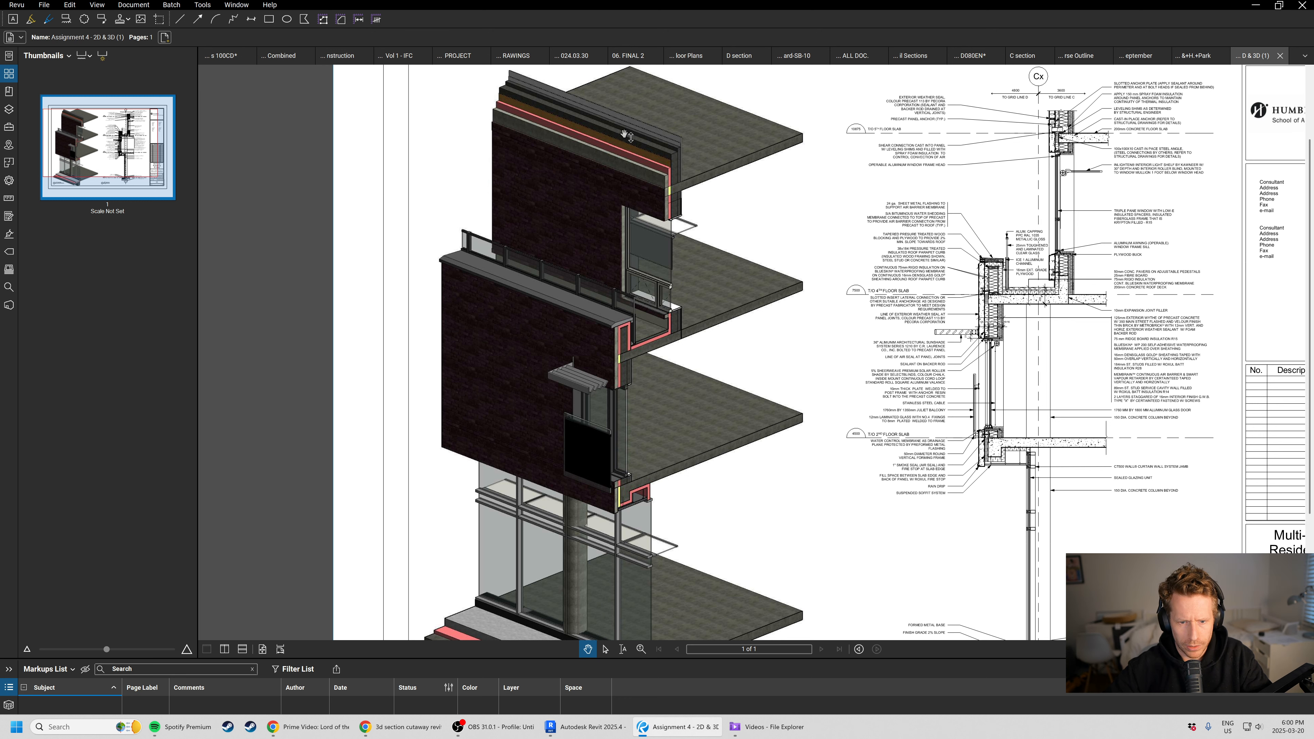
{"action": "scroll", "coordinate": [499, 376], "scroll_direction": "up", "scroll_amount": 2}
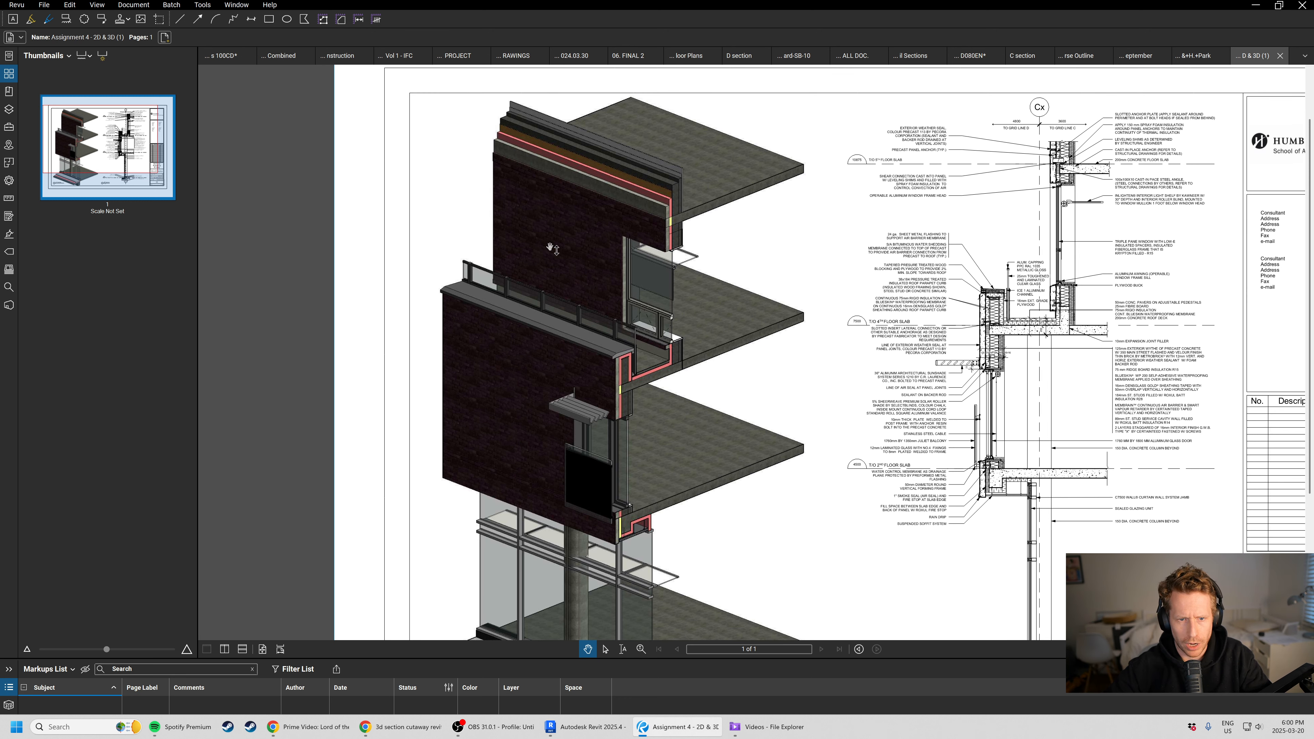
{"action": "scroll", "coordinate": [590, 536], "scroll_direction": "down", "scroll_amount": 10}
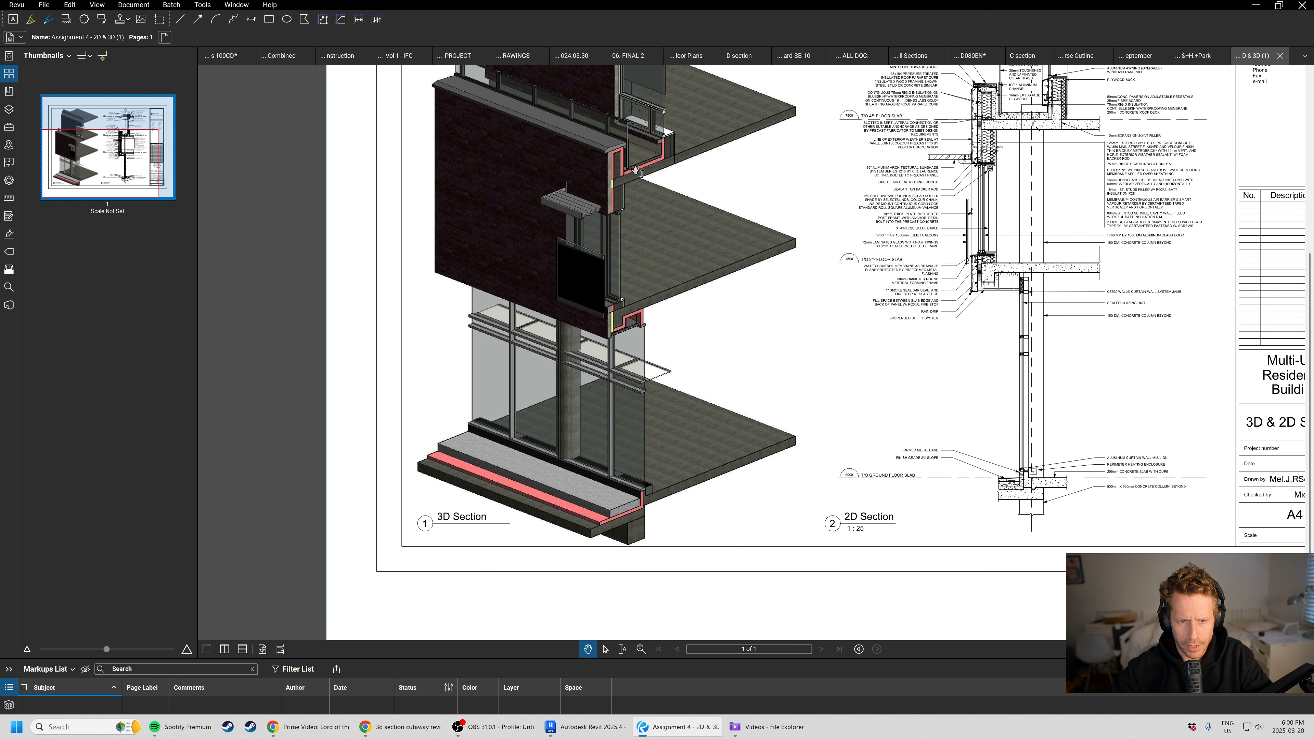
{"action": "scroll", "coordinate": [642, 269], "scroll_direction": "up", "scroll_amount": 4}
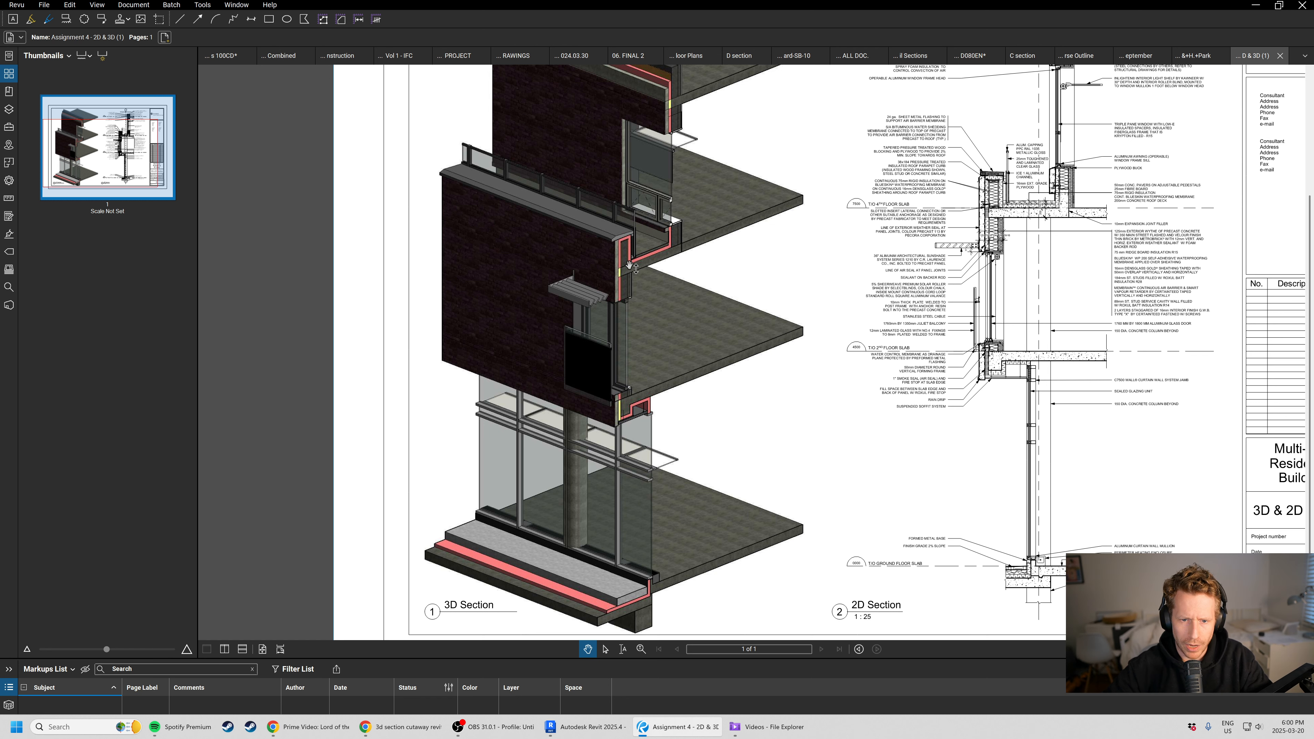
{"action": "scroll", "coordinate": [634, 266], "scroll_direction": "up", "scroll_amount": 3}
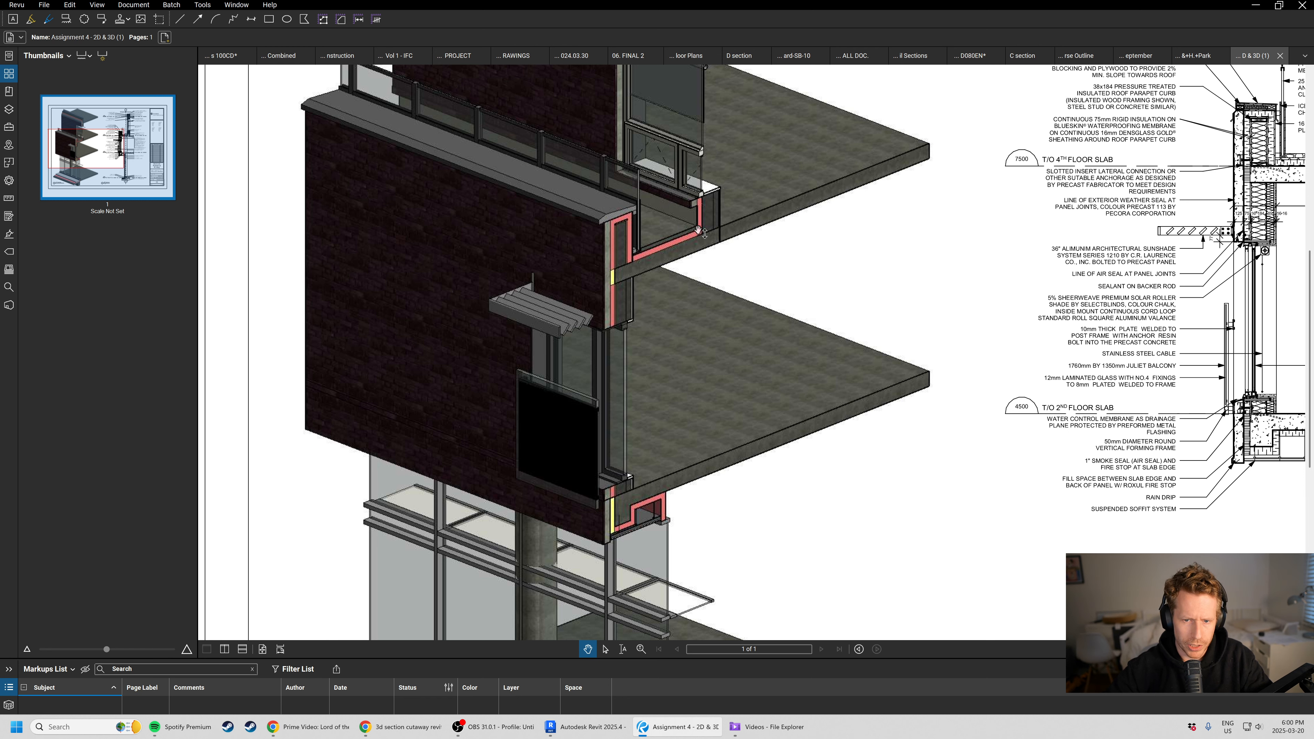
{"action": "scroll", "coordinate": [587, 256], "scroll_direction": "up", "scroll_amount": 5}
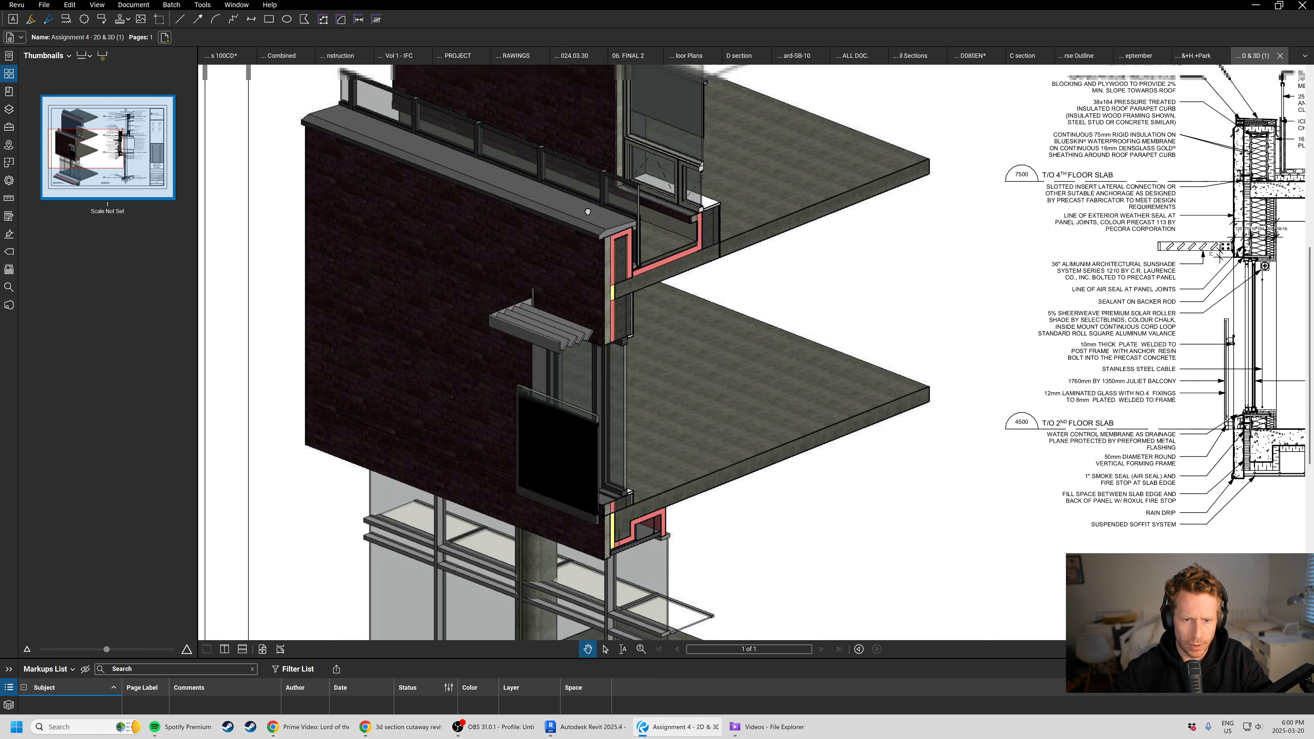
{"action": "scroll", "coordinate": [592, 332], "scroll_direction": "down", "scroll_amount": 6}
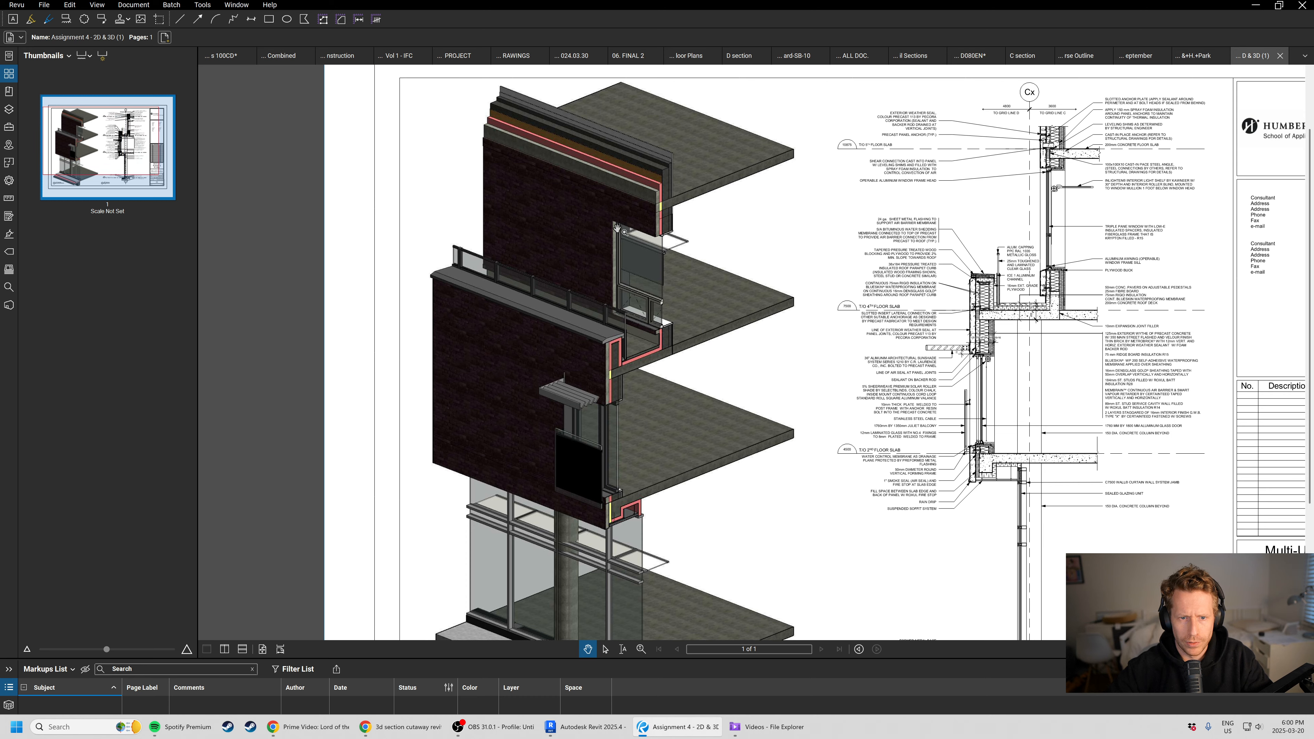
- Switch from the reference sheet to Revit and open the Condo.rvt project from the Desktop
{"action": "scroll", "coordinate": [678, 381], "scroll_direction": "down", "scroll_amount": 3}
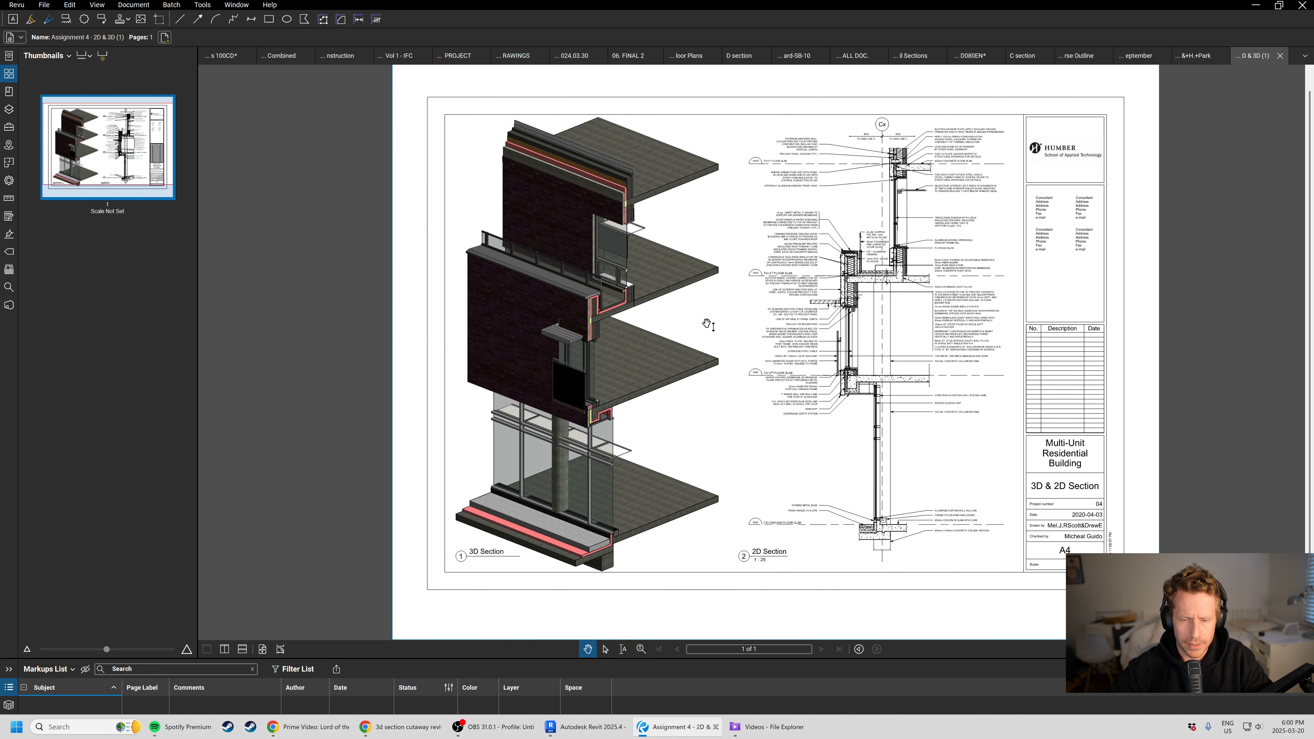
{"action": "scroll", "coordinate": [559, 309], "scroll_direction": "up", "scroll_amount": 1}
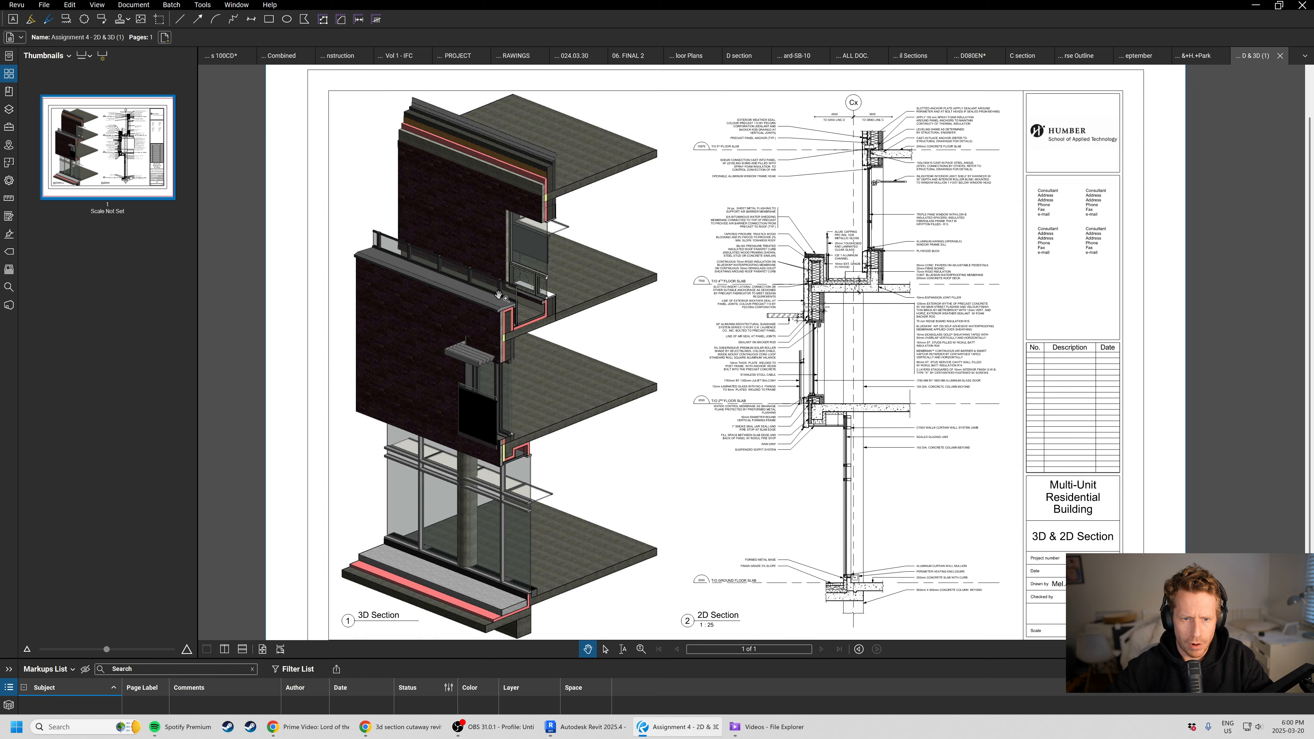
{"action": "left_click", "coordinate": [585, 727]}
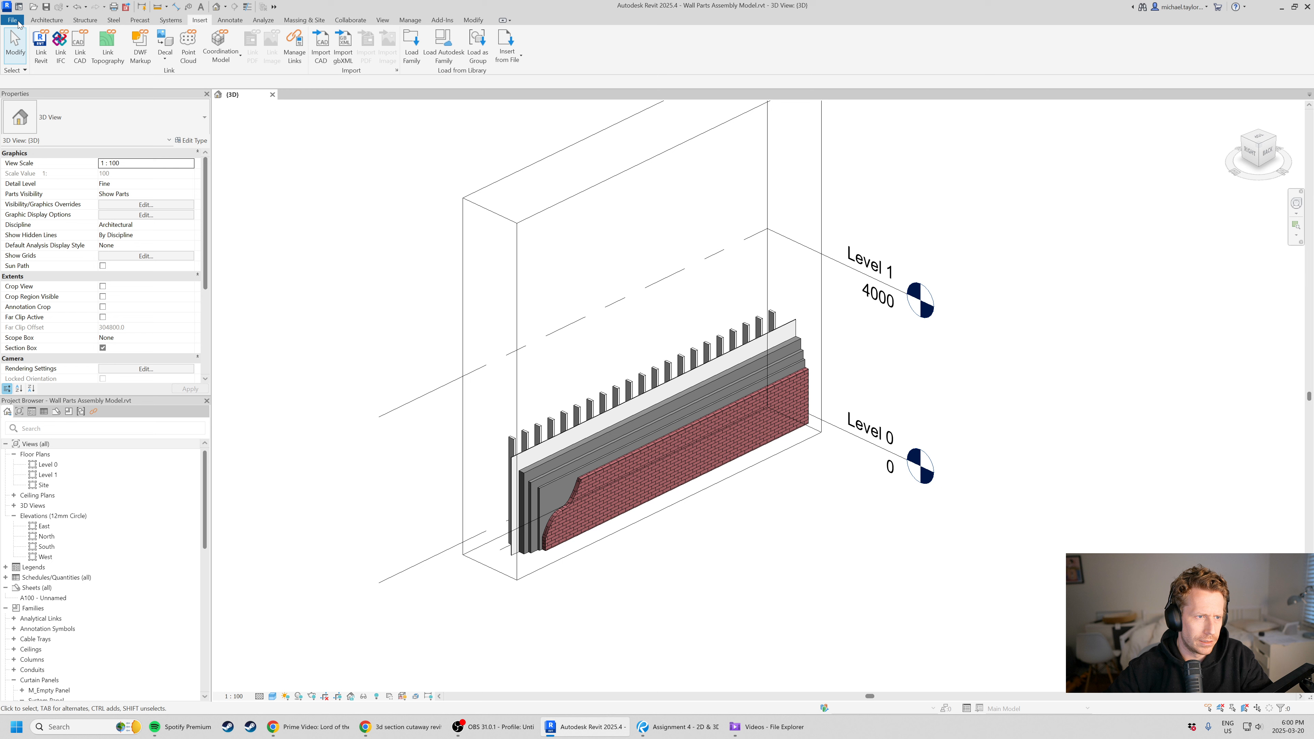
{"action": "left_click", "coordinate": [12, 19]}
{"action": "left_click", "coordinate": [30, 91]}
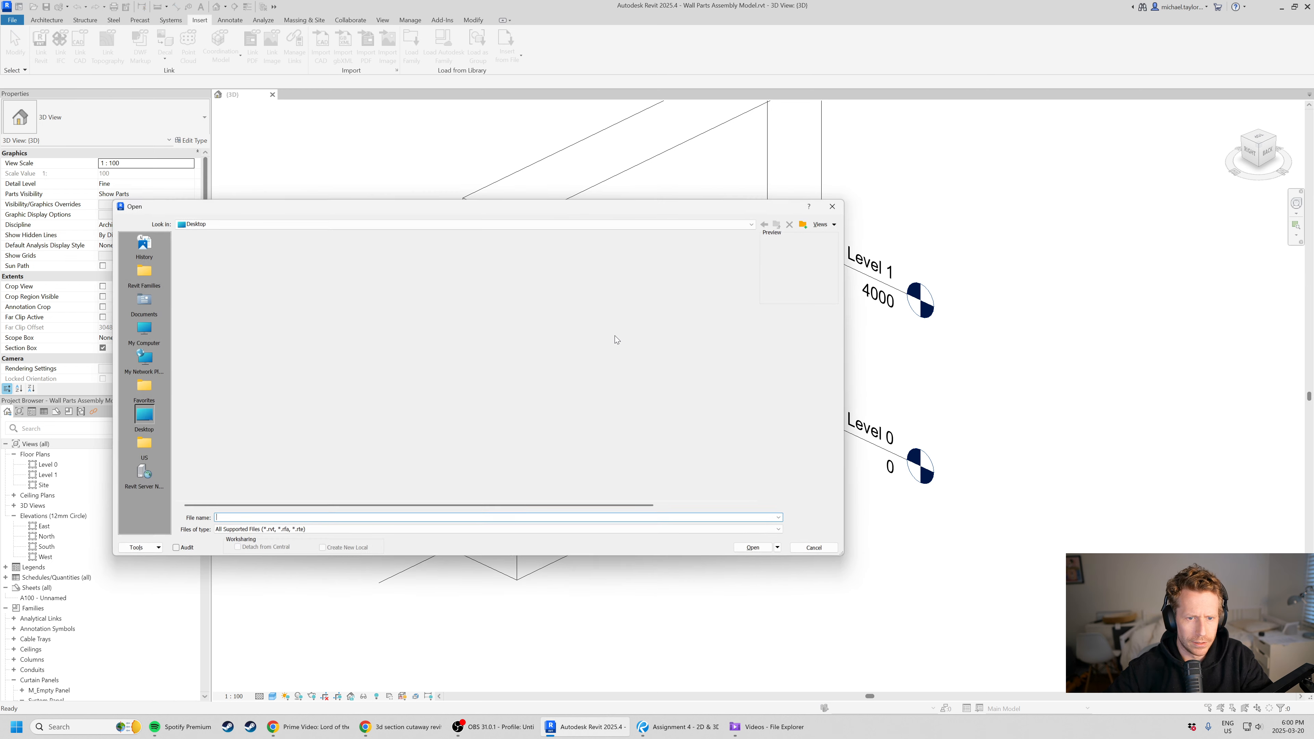
{"action": "left_click", "coordinate": [261, 502]}
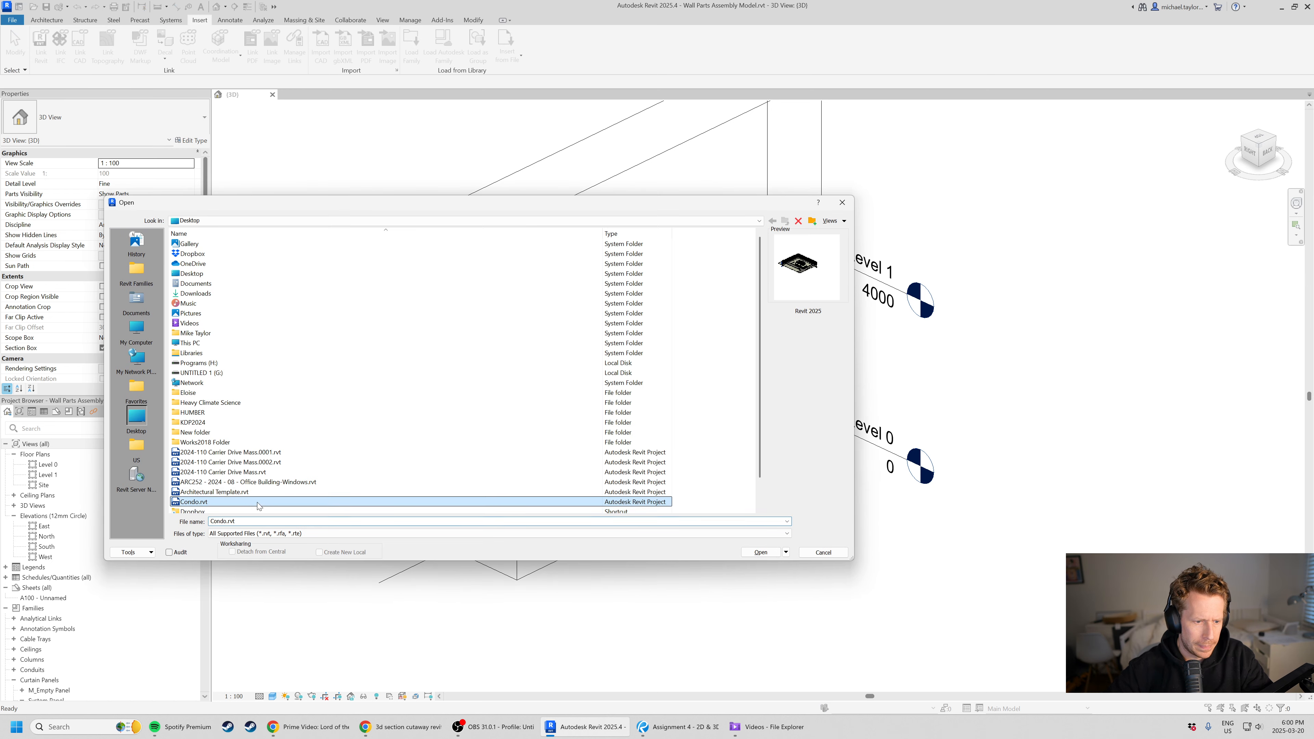
{"action": "left_click", "coordinate": [758, 554]}
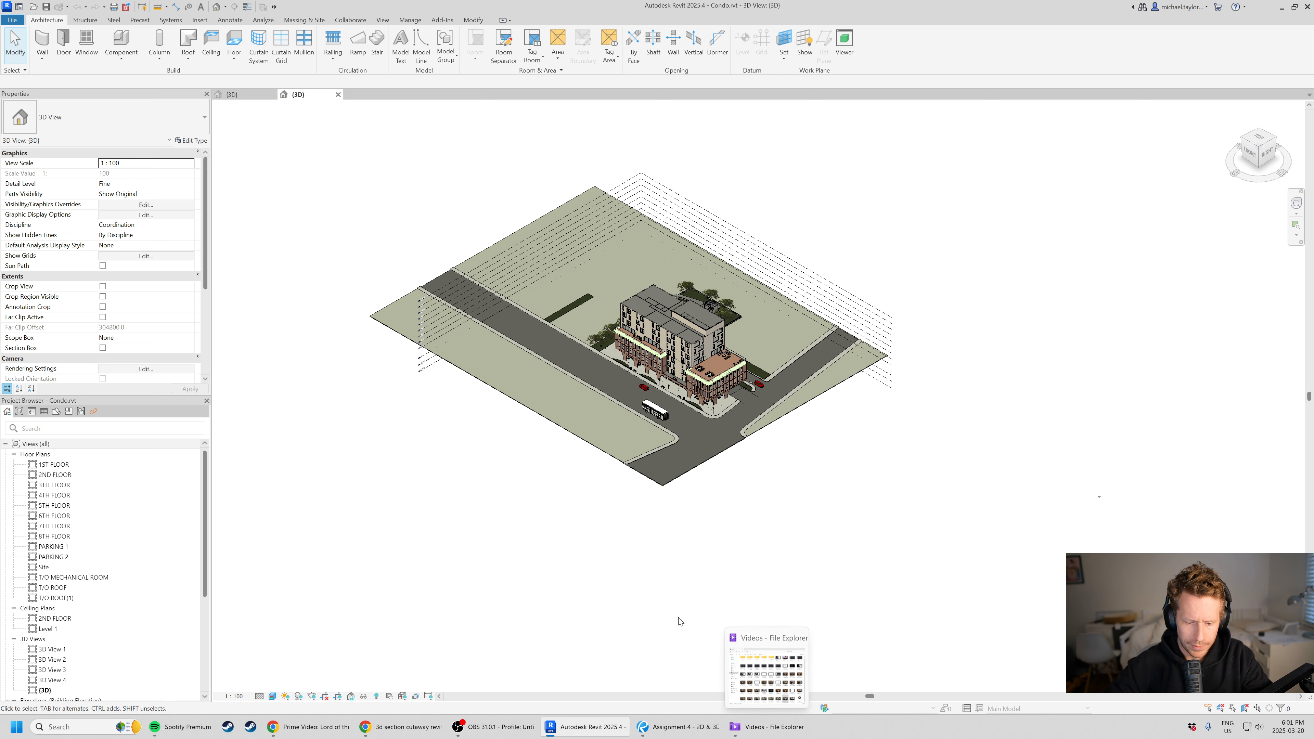
- Switch to the Revu reference sheet and revisit its 3D cutaway beside the 2D section
{"action": "scroll", "coordinate": [756, 396], "scroll_direction": "up", "scroll_amount": 2}
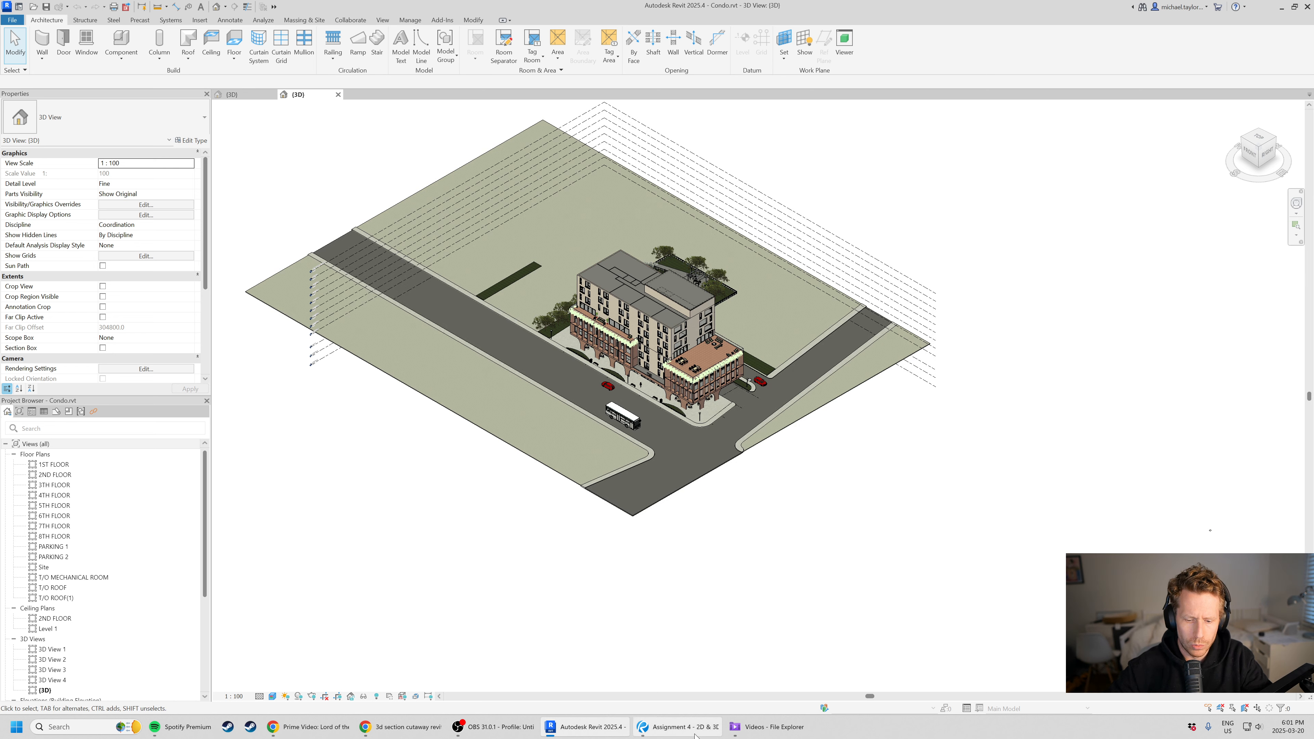
{"action": "left_click", "coordinate": [679, 733]}
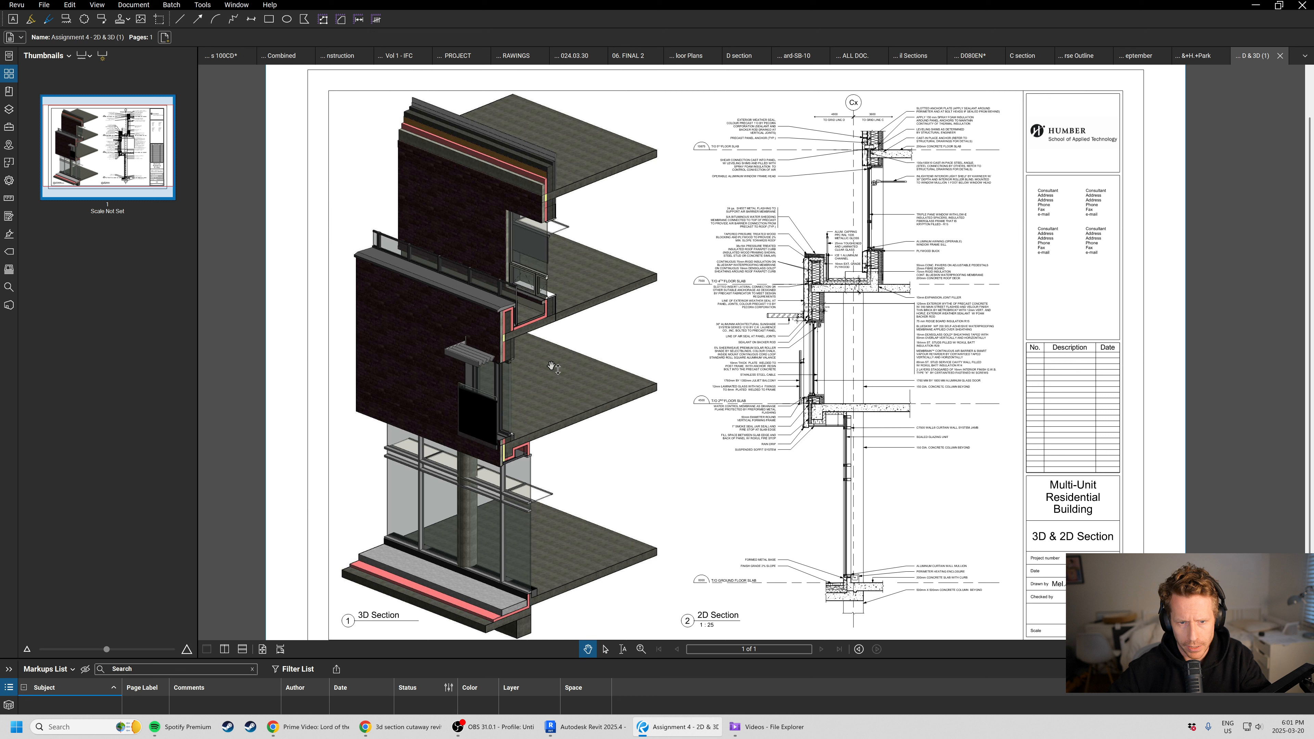
{"action": "mouse_move", "coordinate": [626, 378]}
{"action": "left_mouse_down"}
{"action": "mouse_move", "coordinate": [729, 346]}
{"action": "mouse_move", "coordinate": [745, 322]}
{"action": "left_mouse_up"}
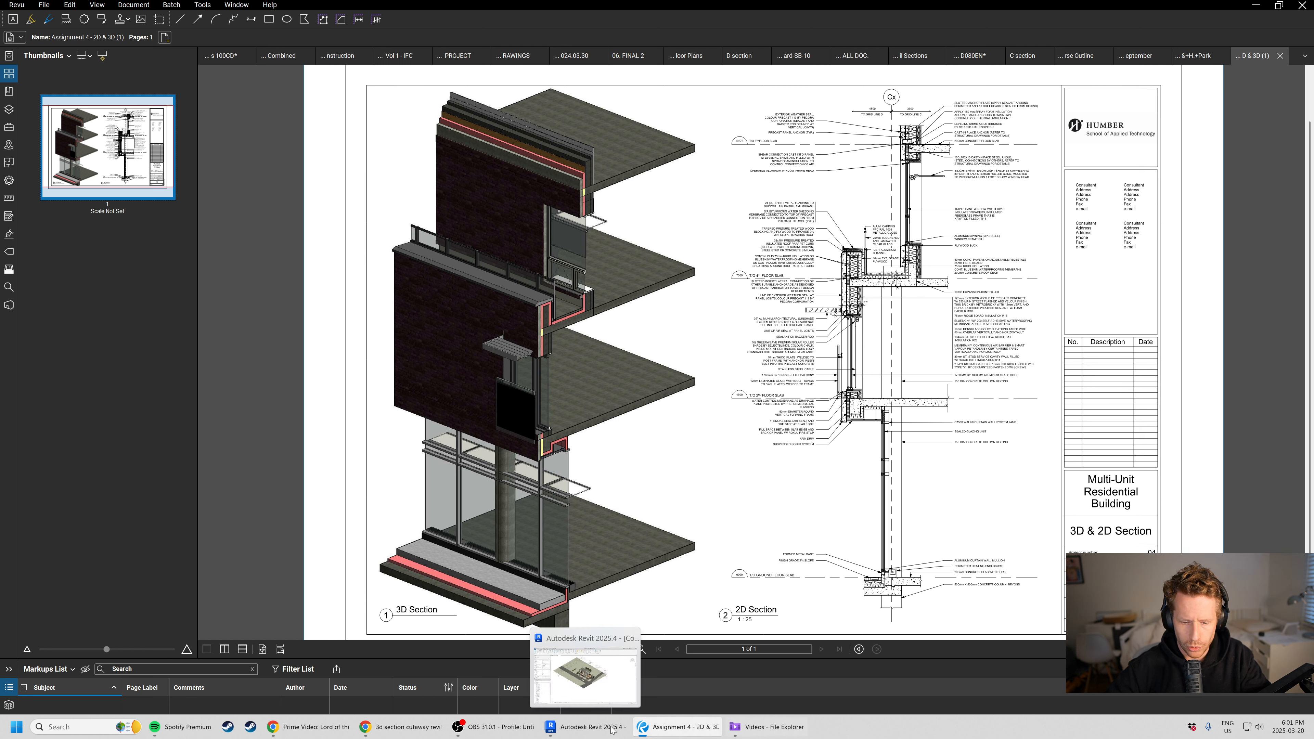
- Return to Revit, collapse the ceiling plan, 3D, elevation and section groups in the Project Browser, and open the 1ST FLOOR plan
{"action": "left_click", "coordinate": [573, 731]}
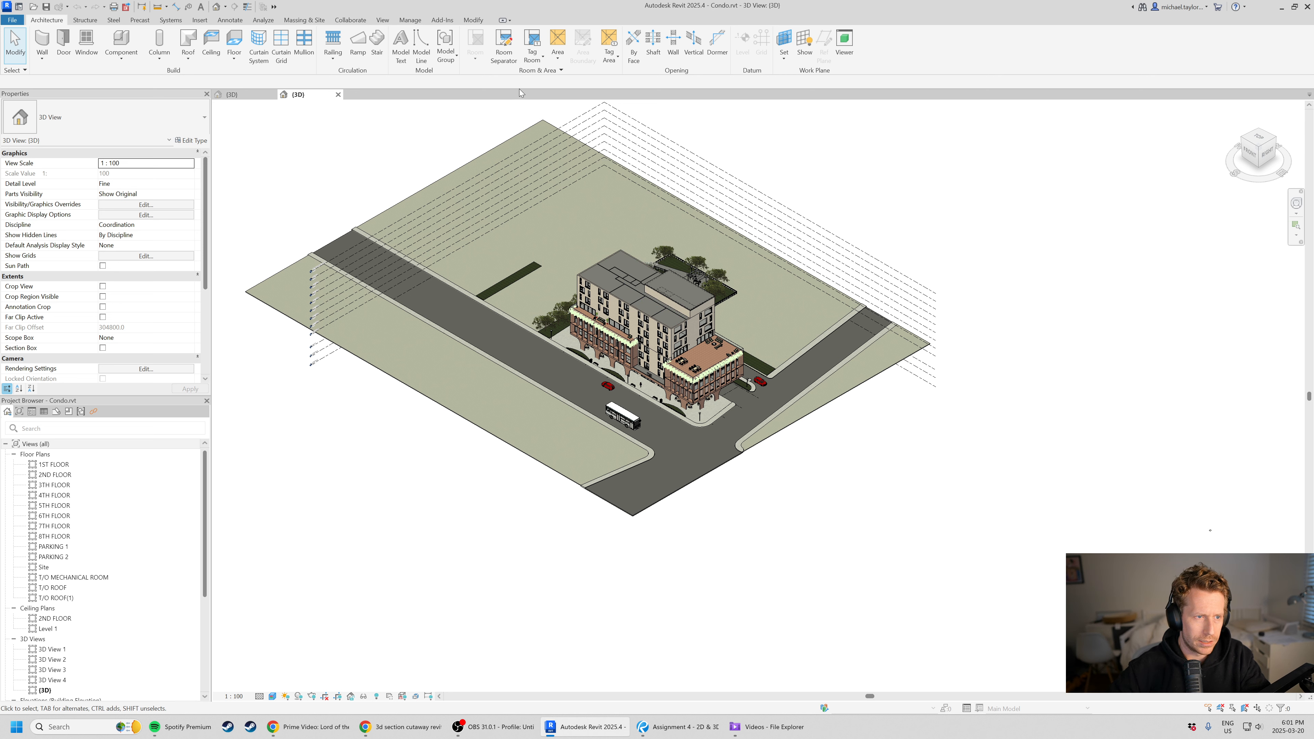
{"action": "left_click", "coordinate": [13, 455]}
{"action": "left_click", "coordinate": [14, 465]}
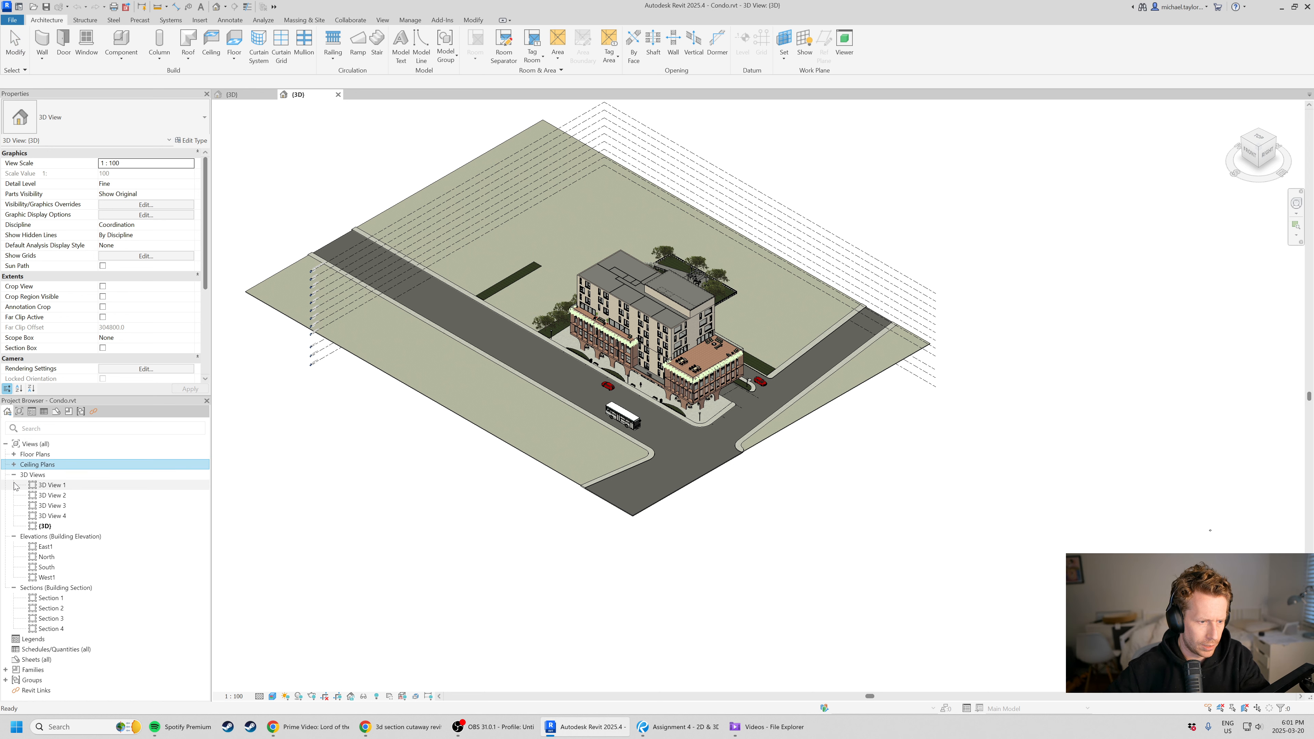
{"action": "left_click", "coordinate": [13, 475]}
{"action": "left_click", "coordinate": [14, 485]}
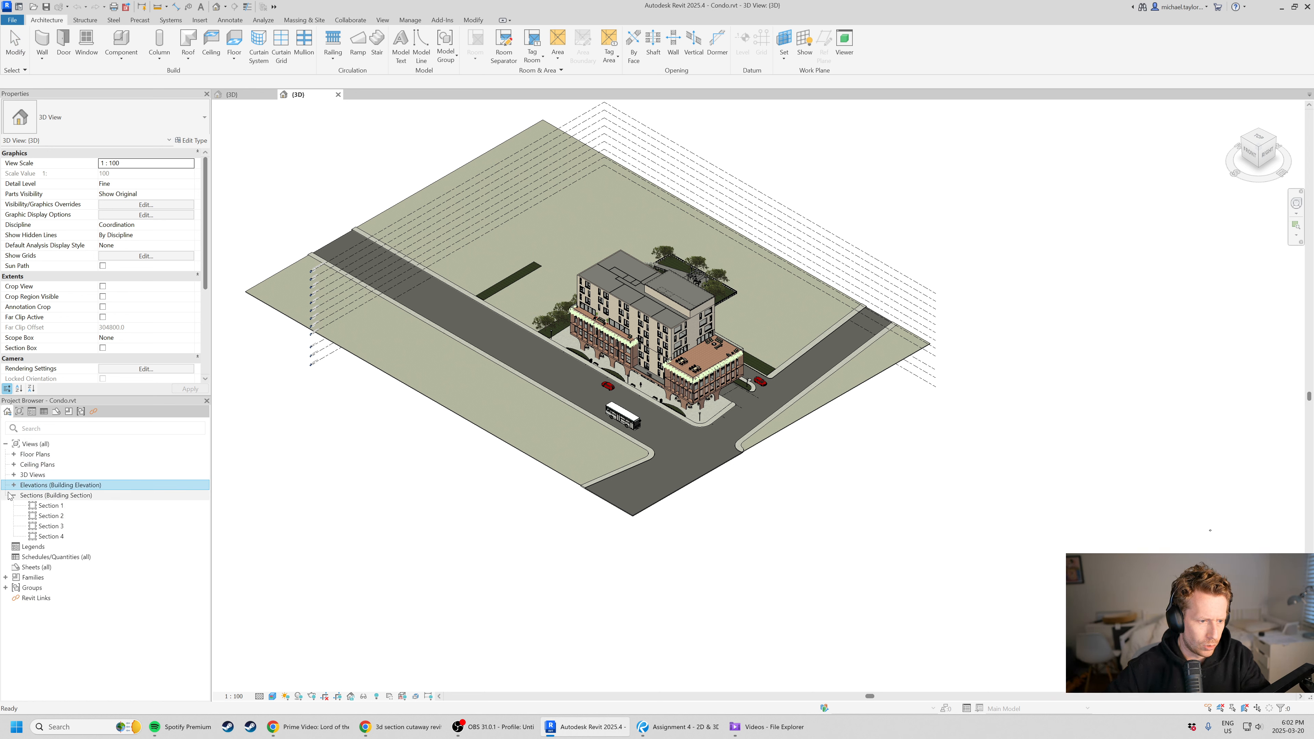
{"action": "left_click", "coordinate": [13, 495]}
{"action": "left_click", "coordinate": [14, 455]}
{"action": "double_click", "coordinate": [54, 465]}
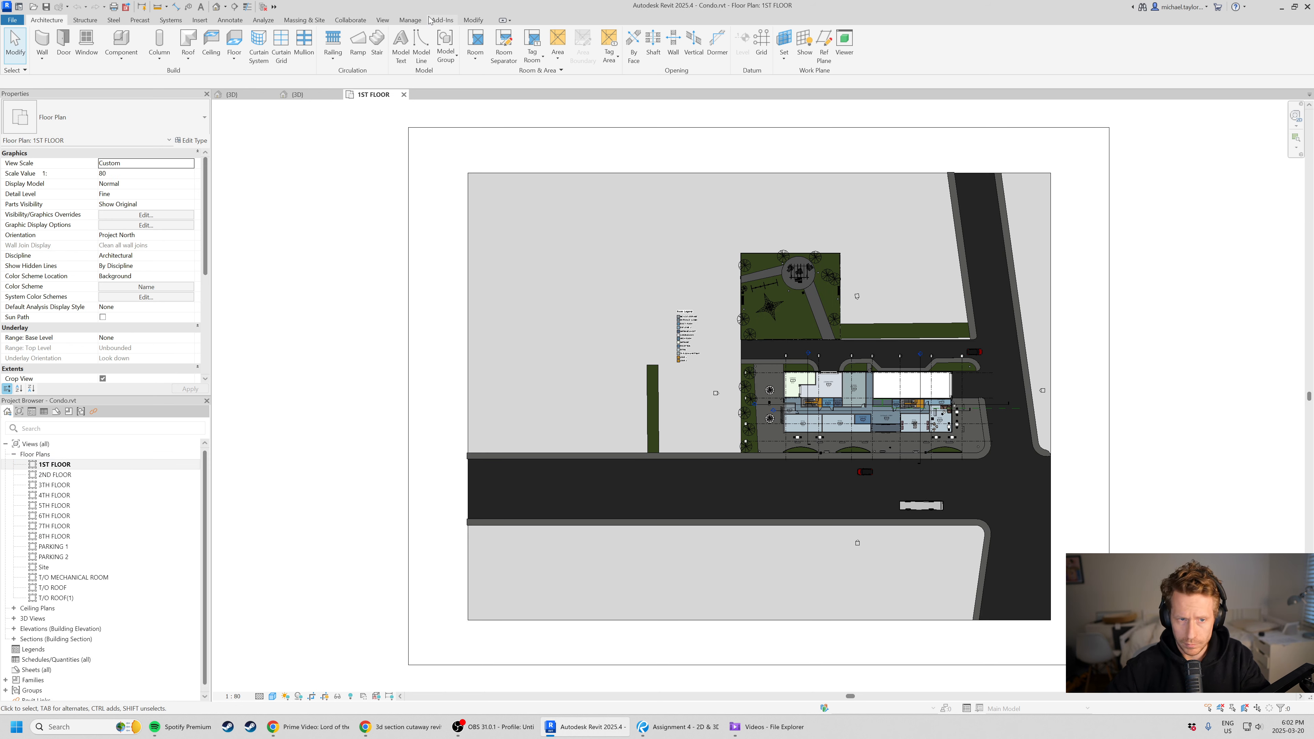
- Open the default 3D view and examine the condo's upper-floor facades, brick podium wings and roof terraces
{"action": "left_click", "coordinate": [217, 7]}
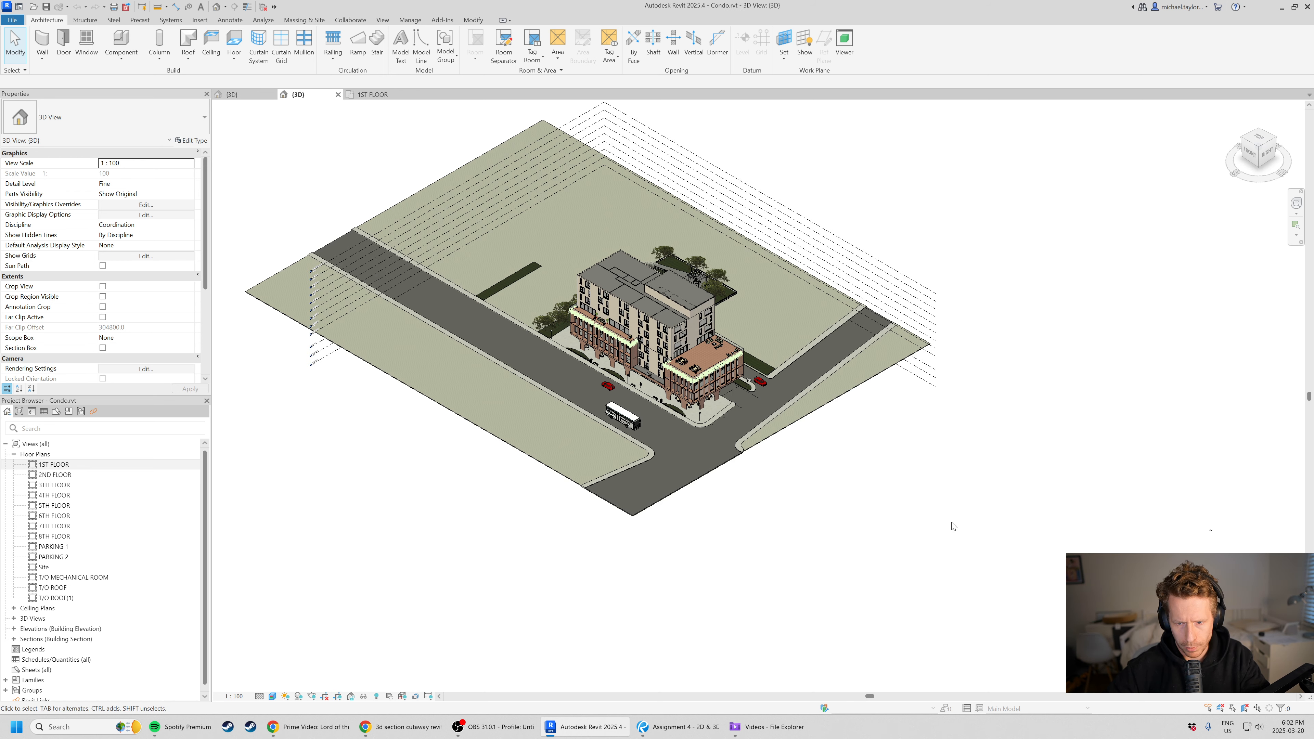
{"action": "scroll", "coordinate": [580, 289], "scroll_direction": "up", "scroll_amount": 6}
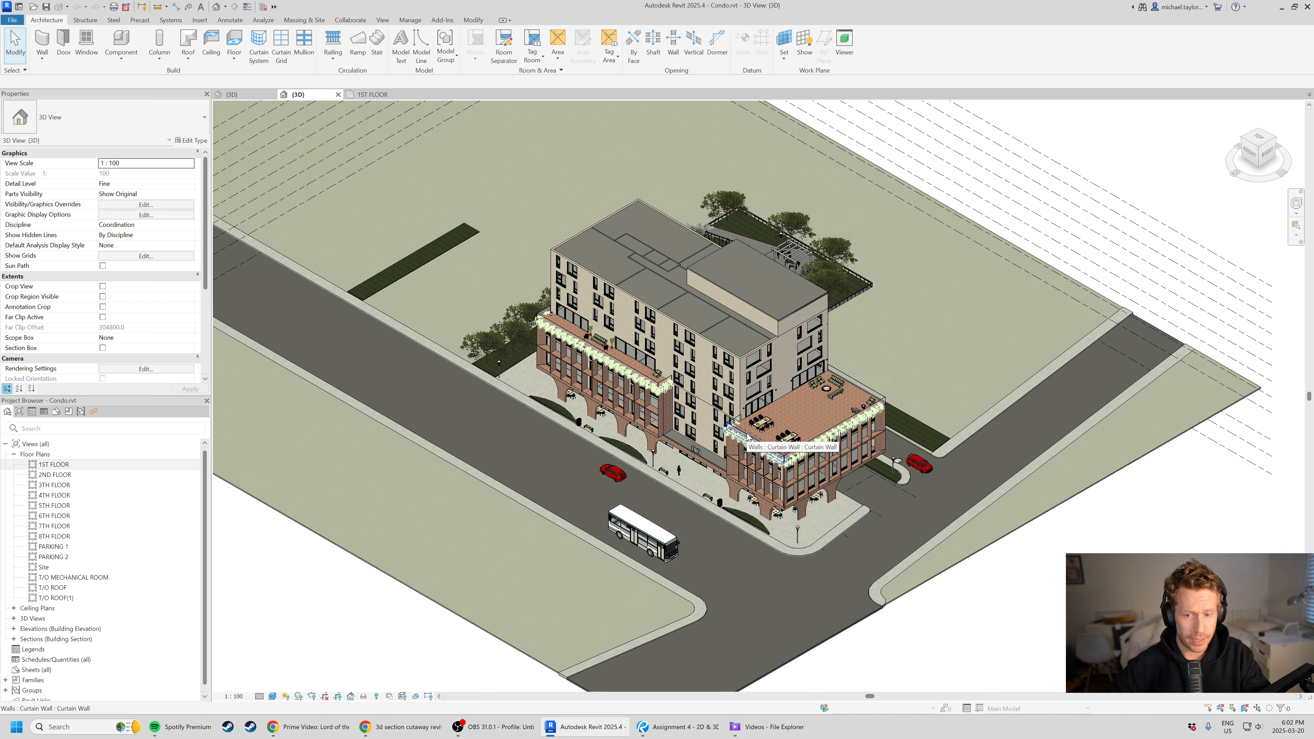
{"action": "scroll", "coordinate": [747, 433], "scroll_direction": "up", "scroll_amount": 1}
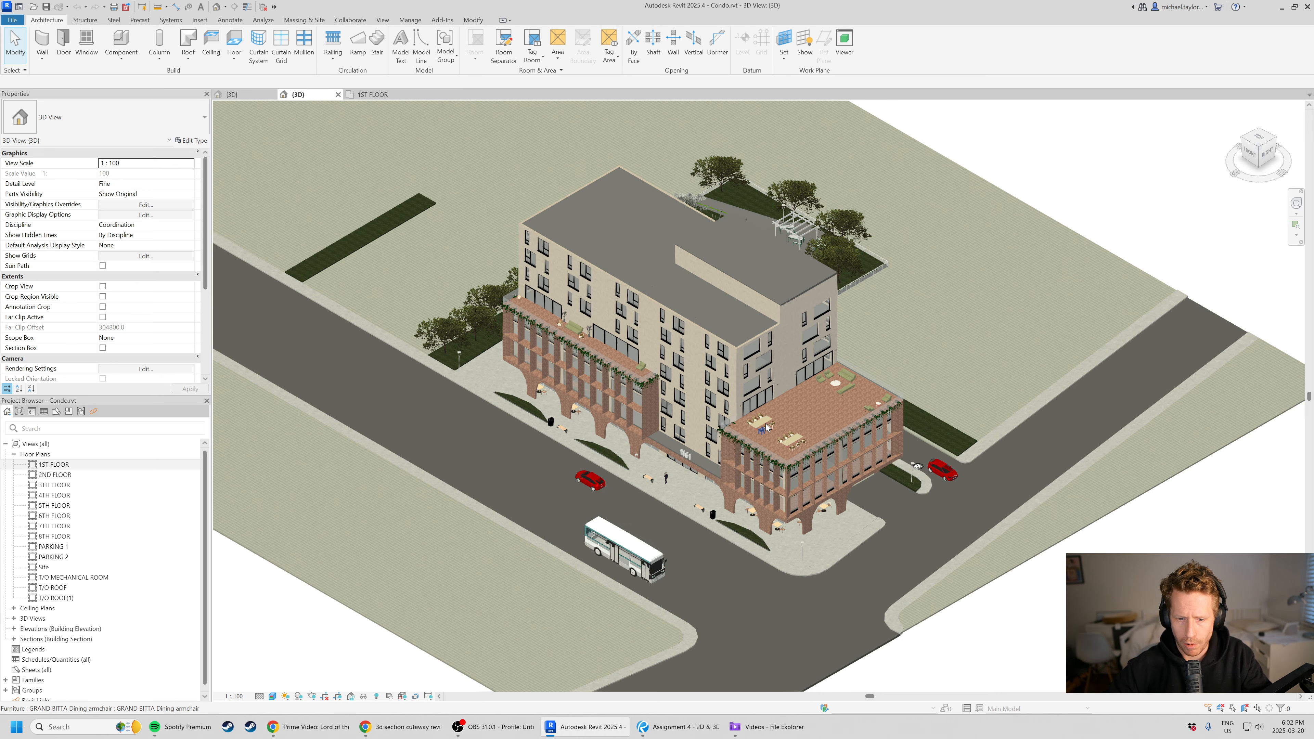
{"action": "middle_click_drag", "start_coordinate": [748, 433], "coordinate": [699, 406]}
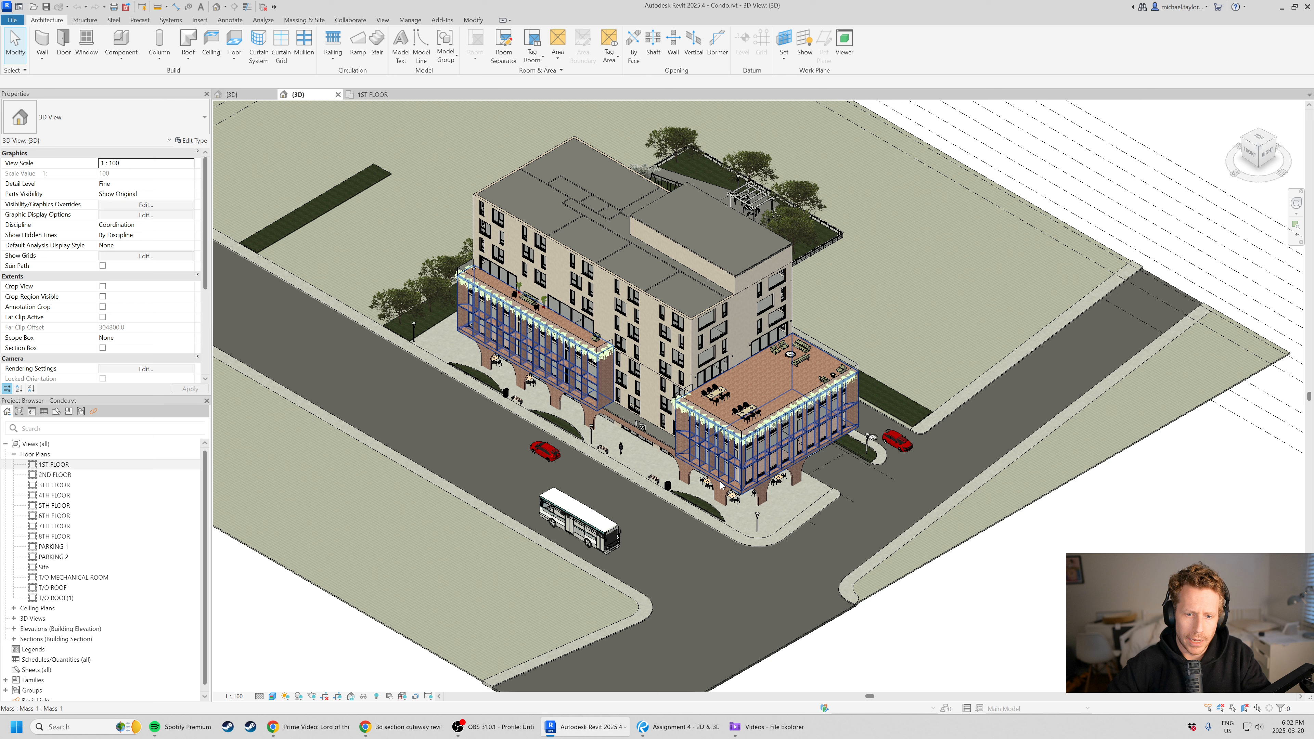
{"action": "scroll", "coordinate": [596, 311], "scroll_direction": "up", "scroll_amount": 2}
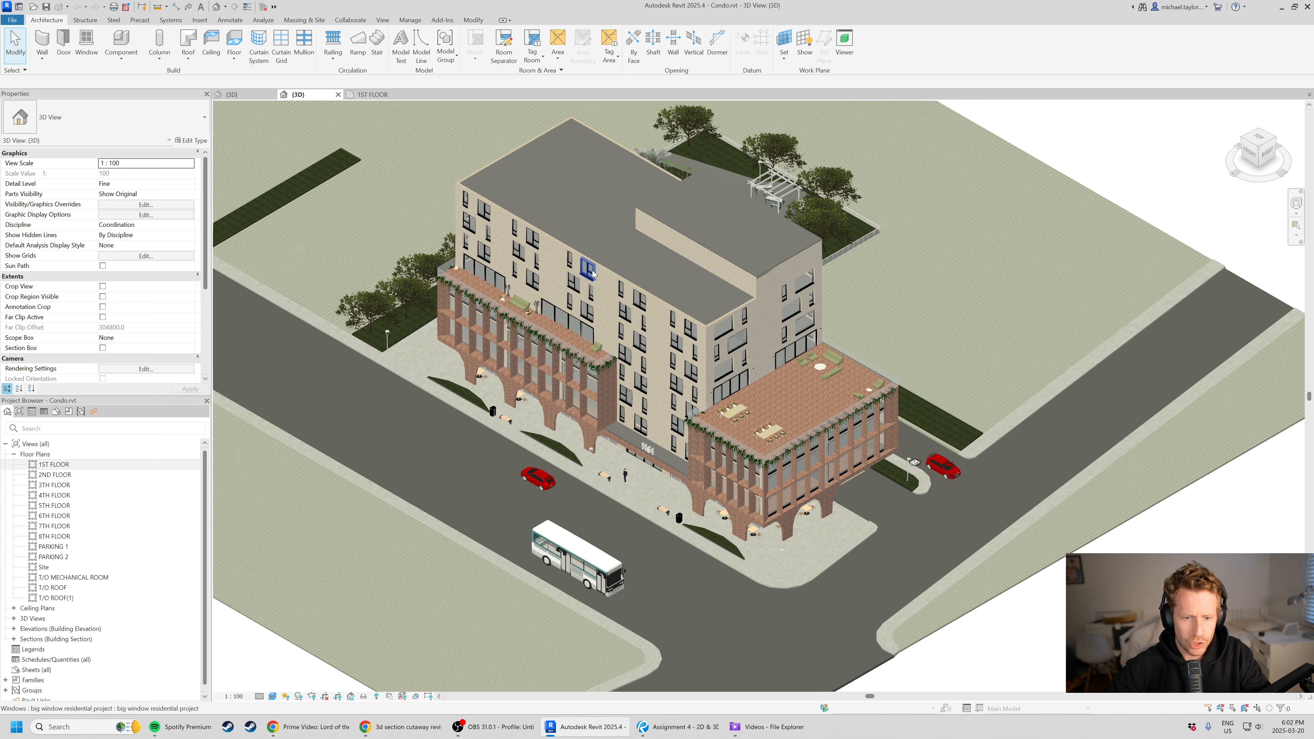
{"action": "middle_click_drag", "start_coordinate": [577, 383], "coordinate": [491, 413], "text": "shift"}
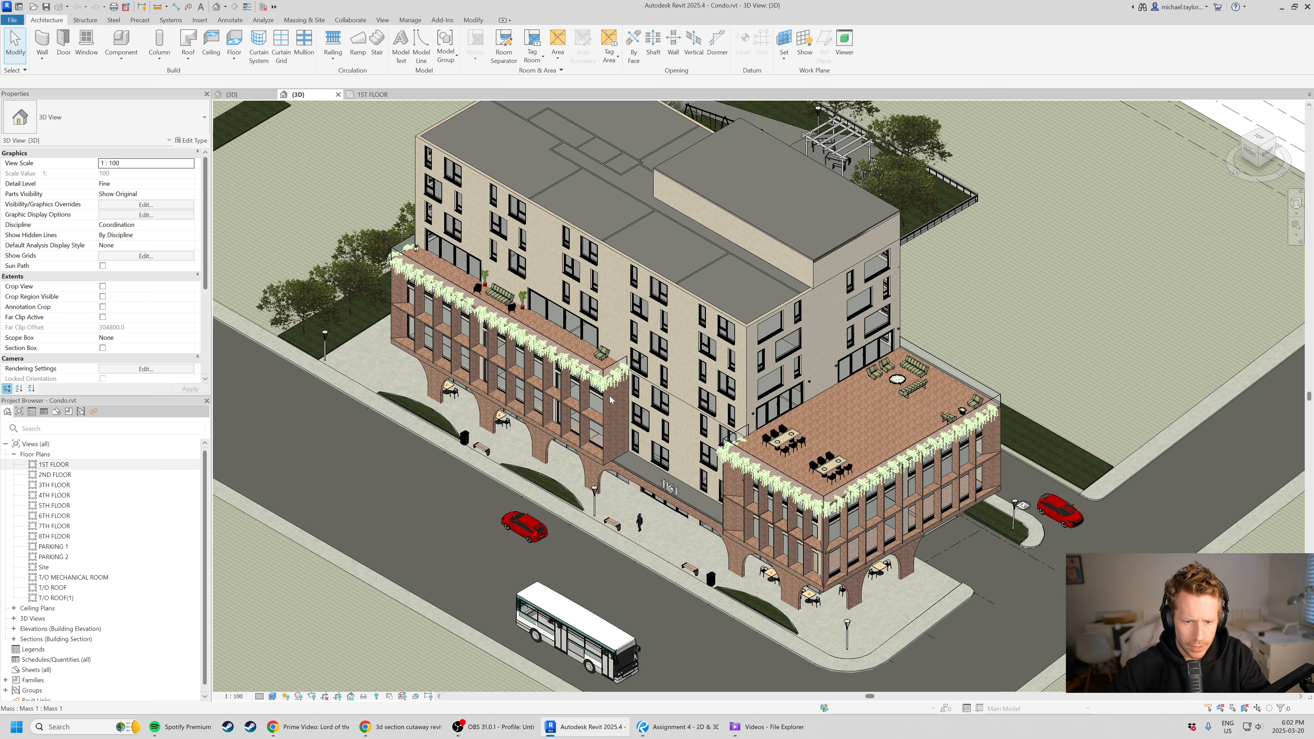
{"action": "scroll", "coordinate": [587, 258], "scroll_direction": "up", "scroll_amount": 2}
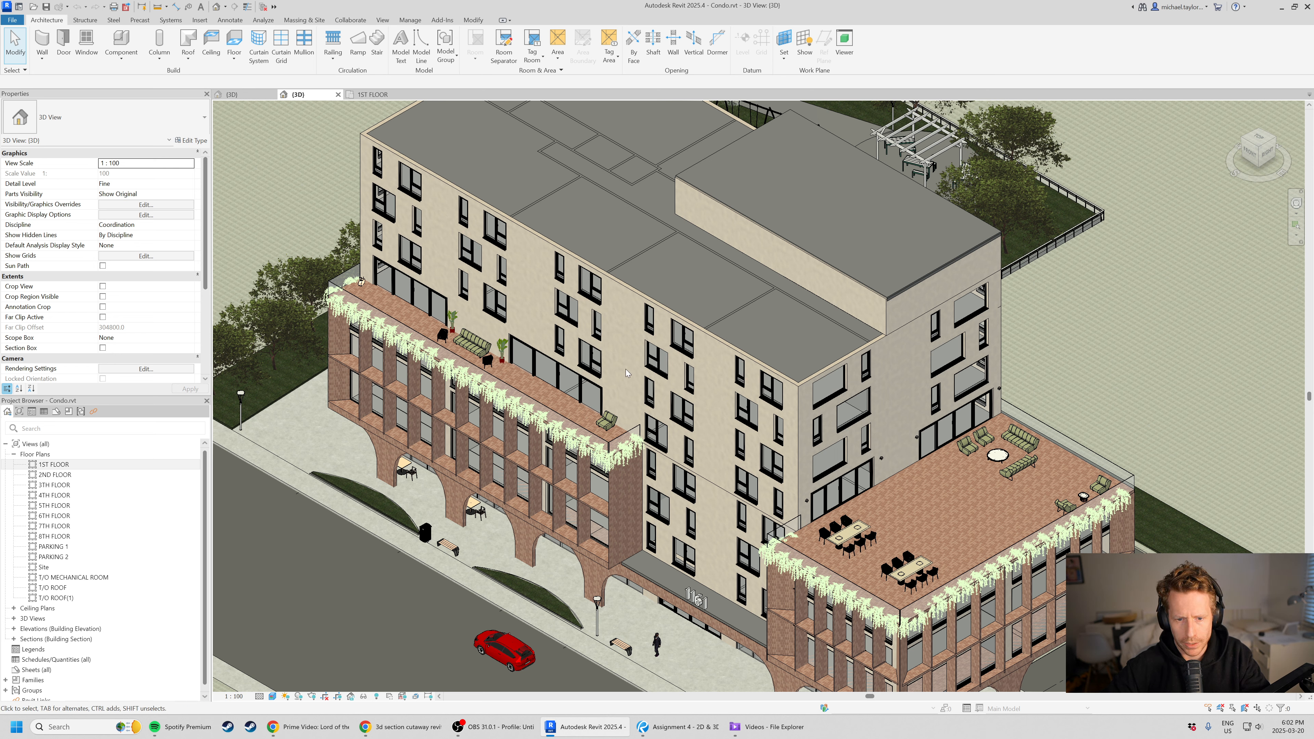
{"action": "scroll", "coordinate": [625, 369], "scroll_direction": "down", "scroll_amount": 2}
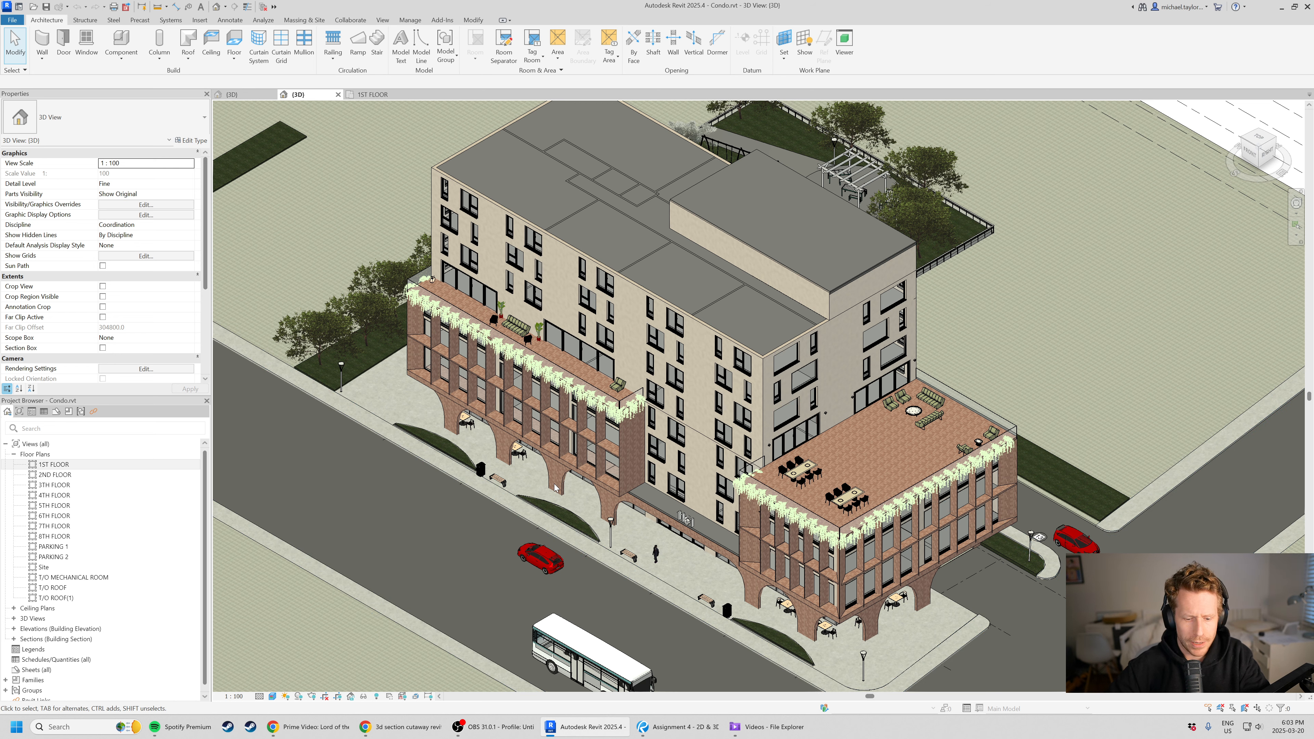
- Compare the Revu sheet's 3D section with the Revit condo model, and set the model to a corner isometric view
{"action": "left_click", "coordinate": [682, 727]}
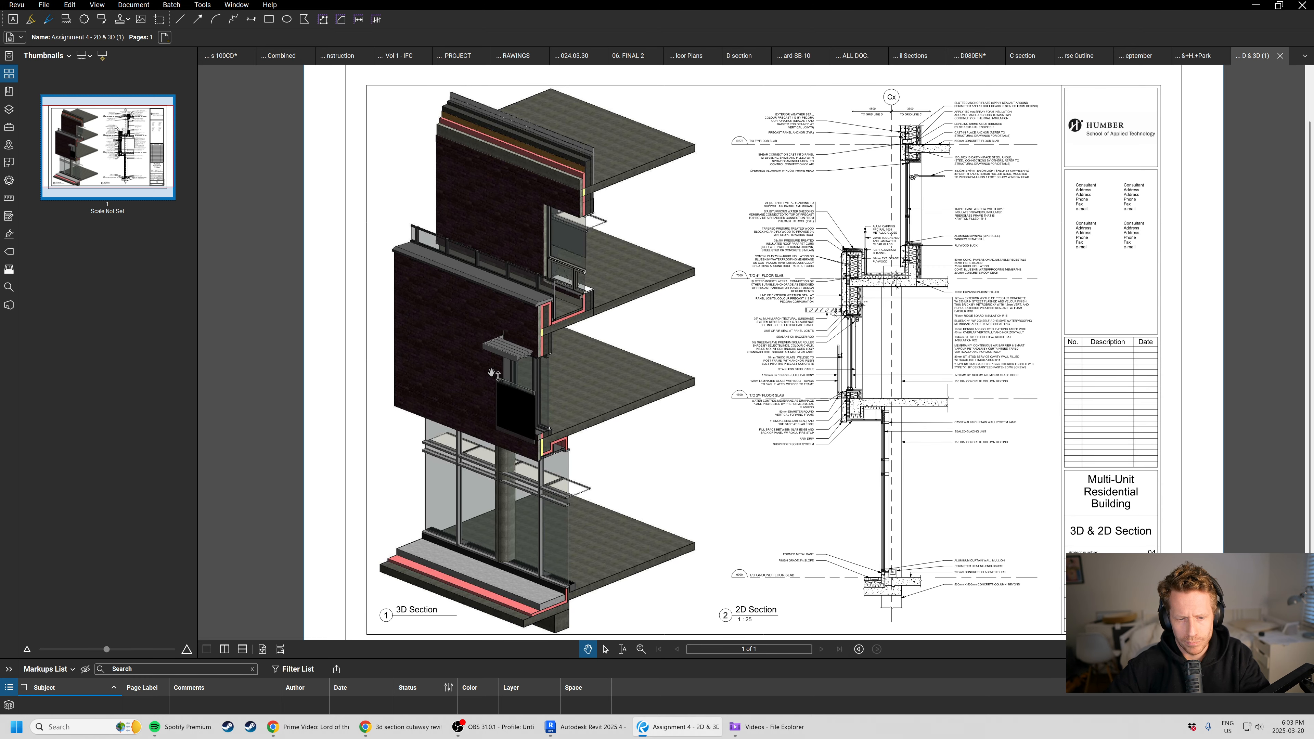
{"action": "key", "text": "alt+Tab"}
{"action": "scroll", "coordinate": [641, 374], "scroll_direction": "down", "scroll_amount": 4}
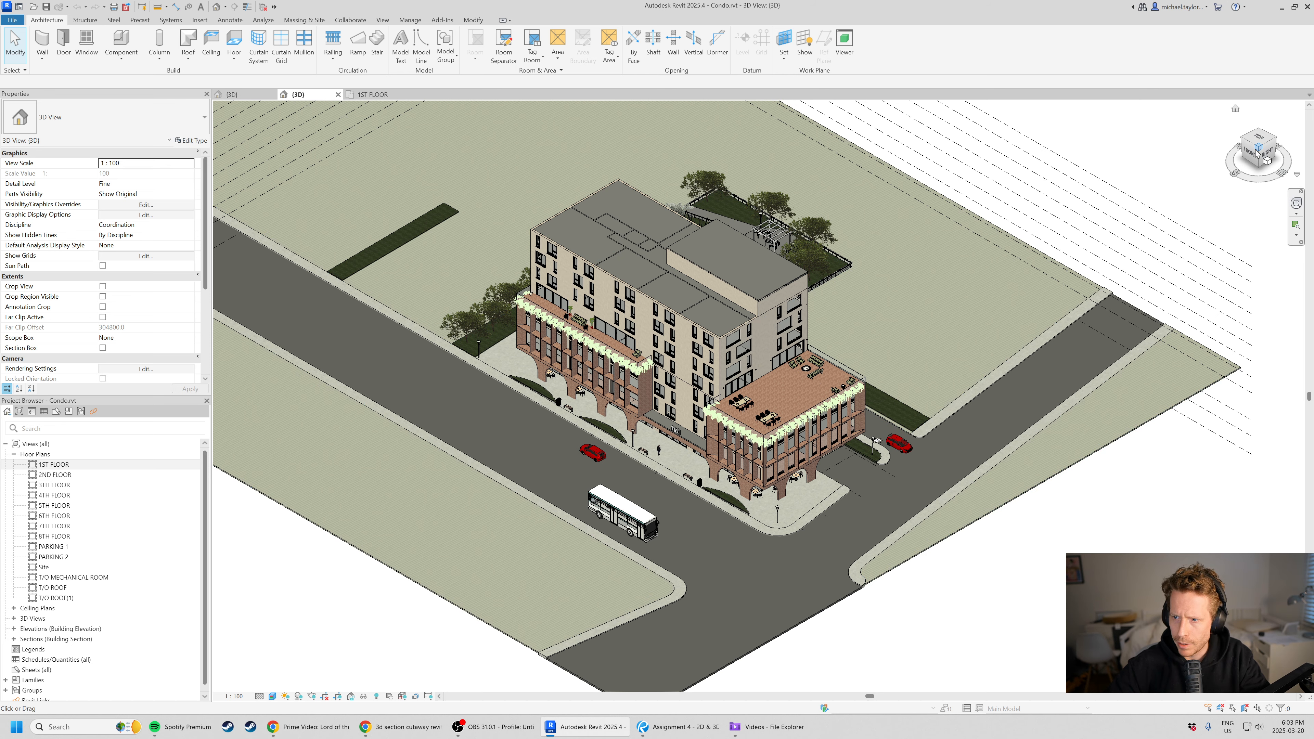
{"action": "middle_click_drag", "start_coordinate": [901, 396], "coordinate": [886, 338], "text": "shift"}
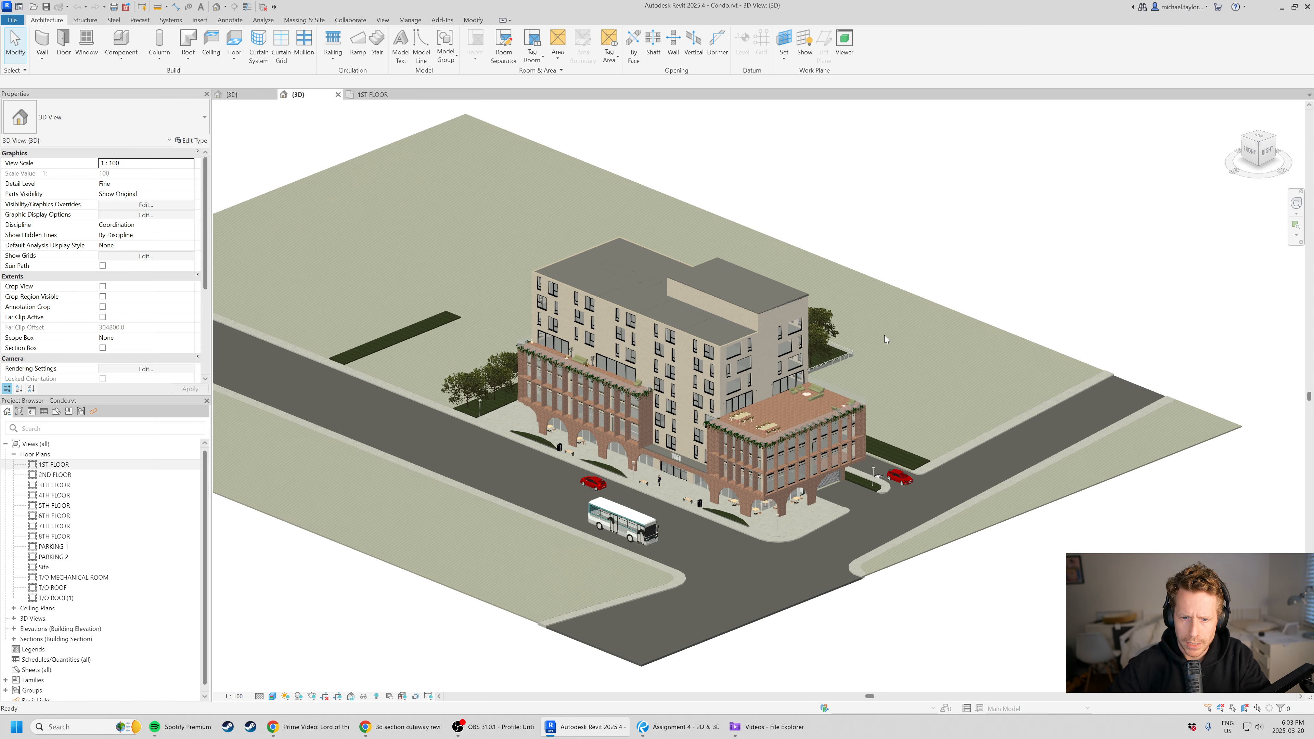
{"action": "left_click", "coordinate": [1263, 142]}
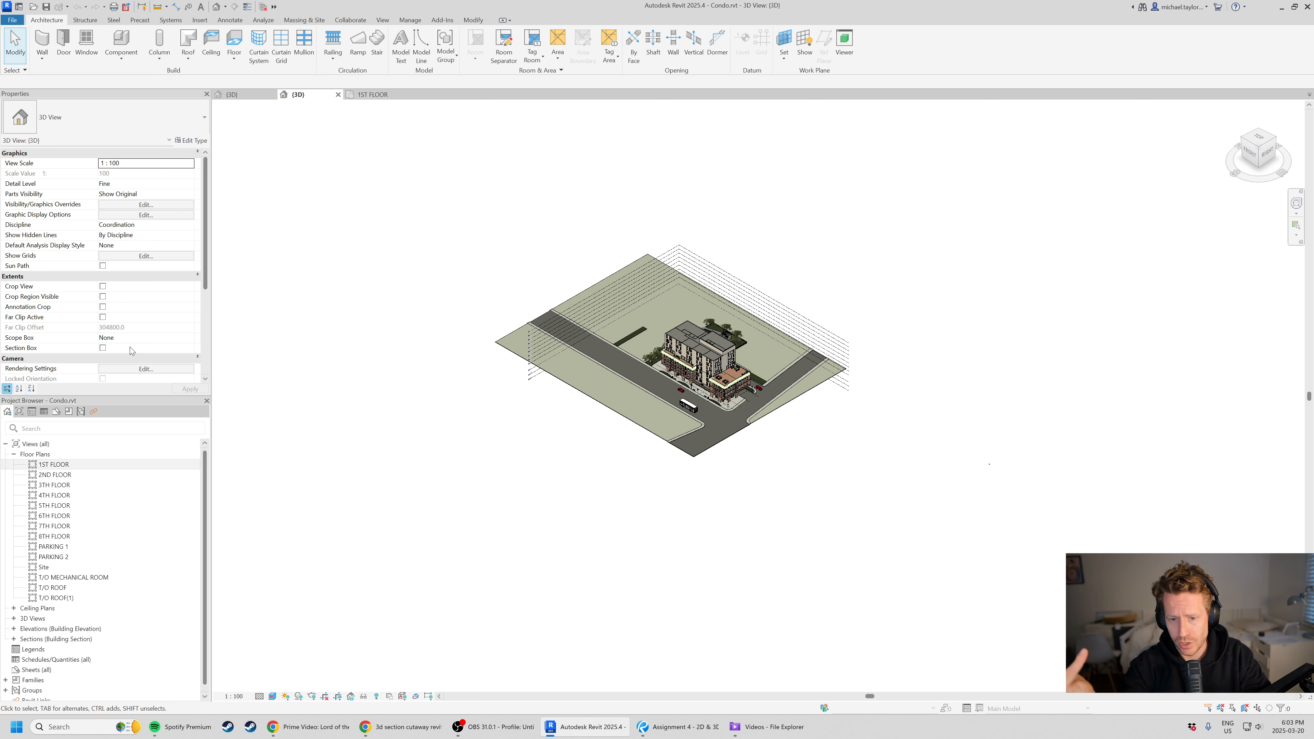
- Turn on the section box in the default 3D view and select the box around the site
{"action": "left_click", "coordinate": [103, 348]}
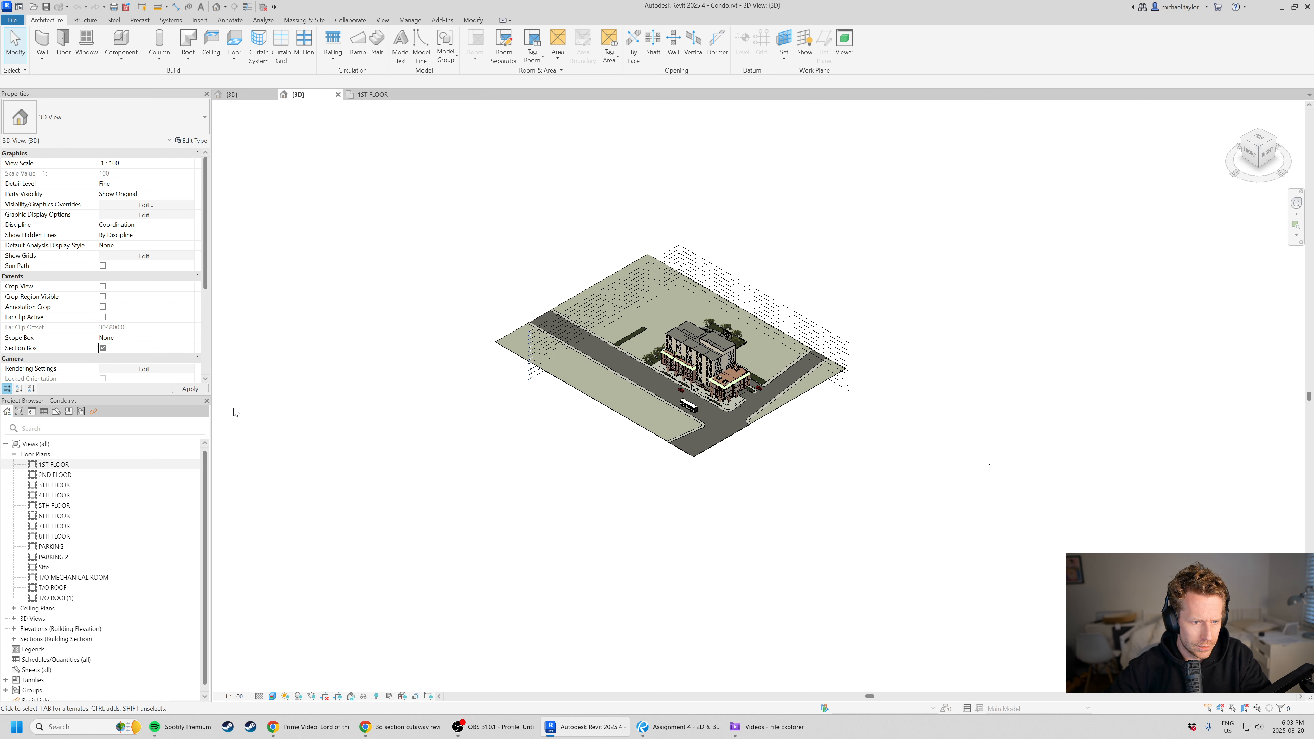
{"action": "left_click", "coordinate": [189, 389]}
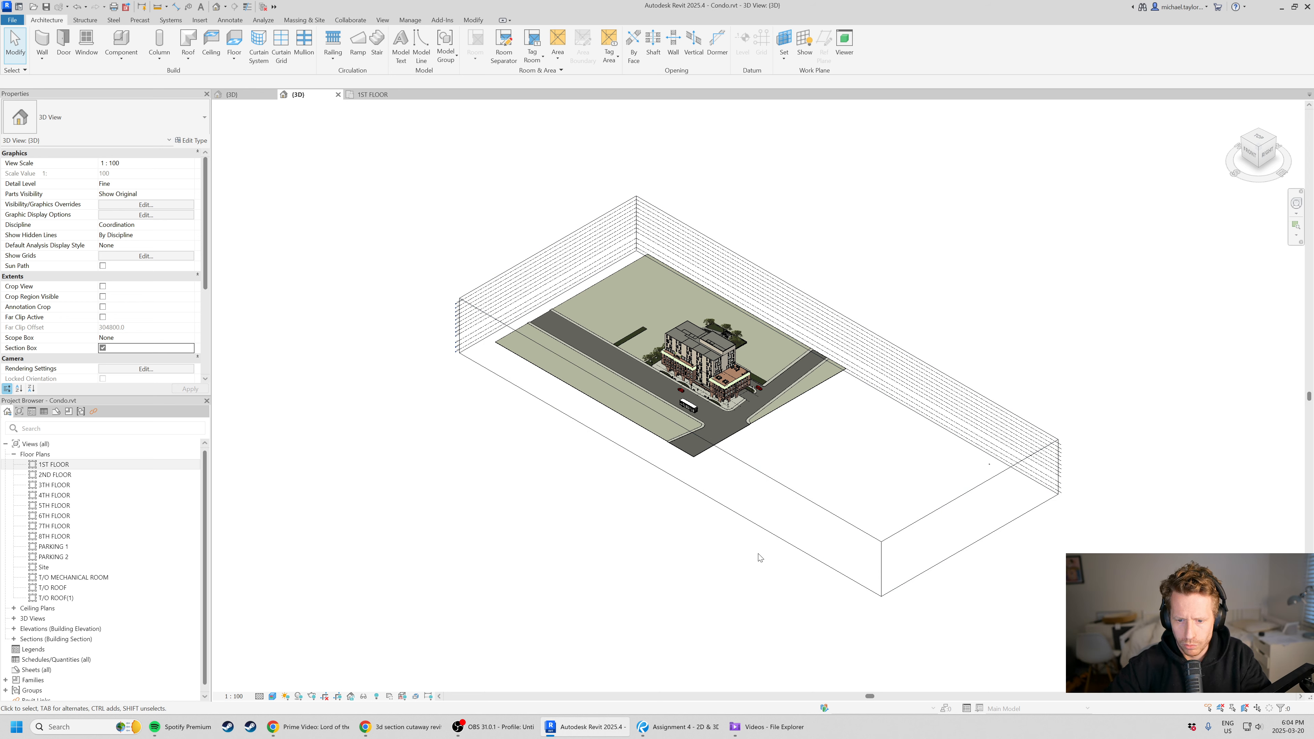
{"action": "left_click", "coordinate": [803, 500]}
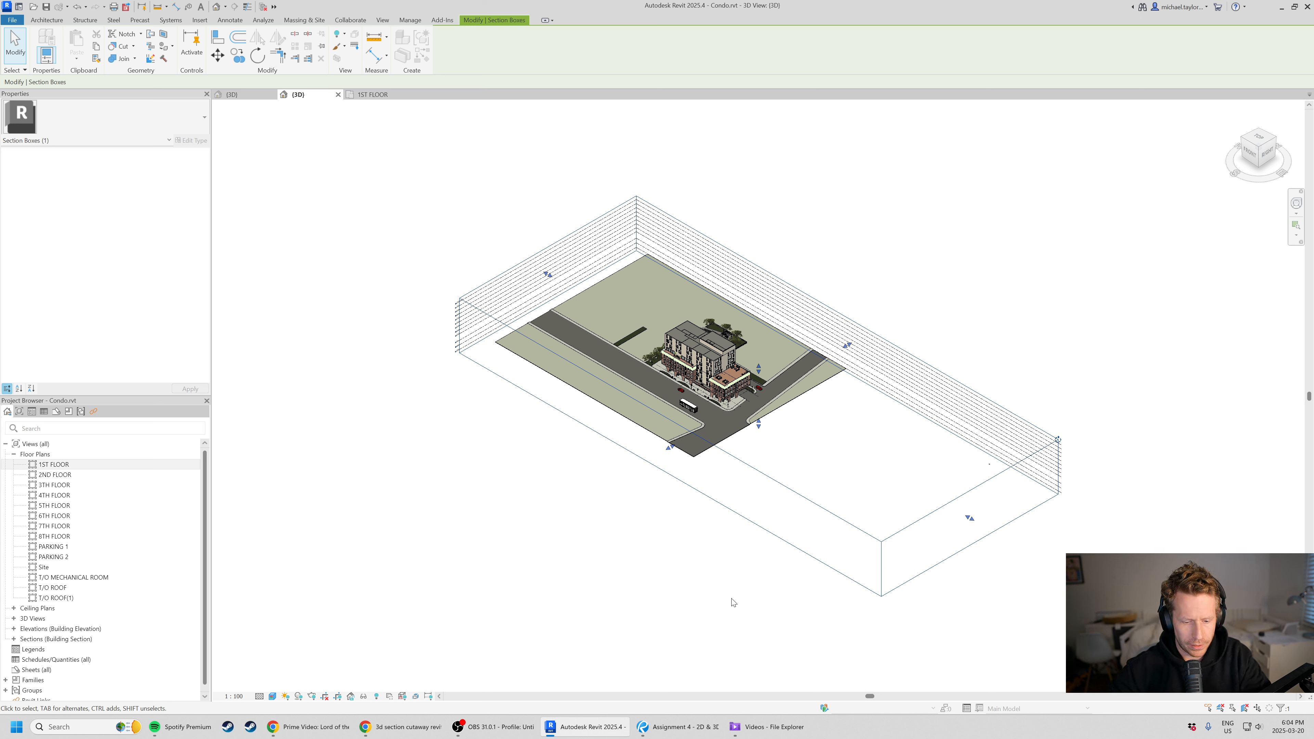
- Check the 3D section on the Revu sheet again, return to Revit and deselect the section box
{"action": "left_click", "coordinate": [680, 727]}
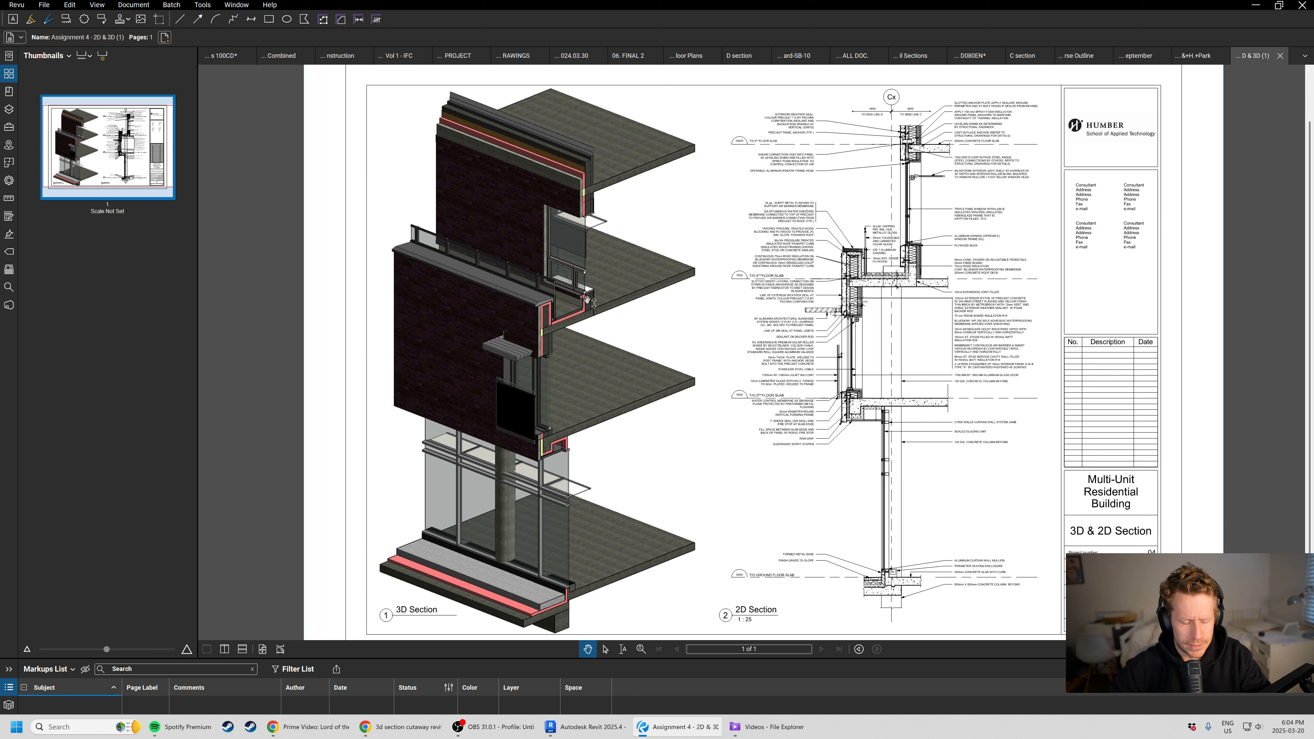
{"action": "key", "text": "alt+Tab"}
{"action": "left_click", "coordinate": [578, 531]}
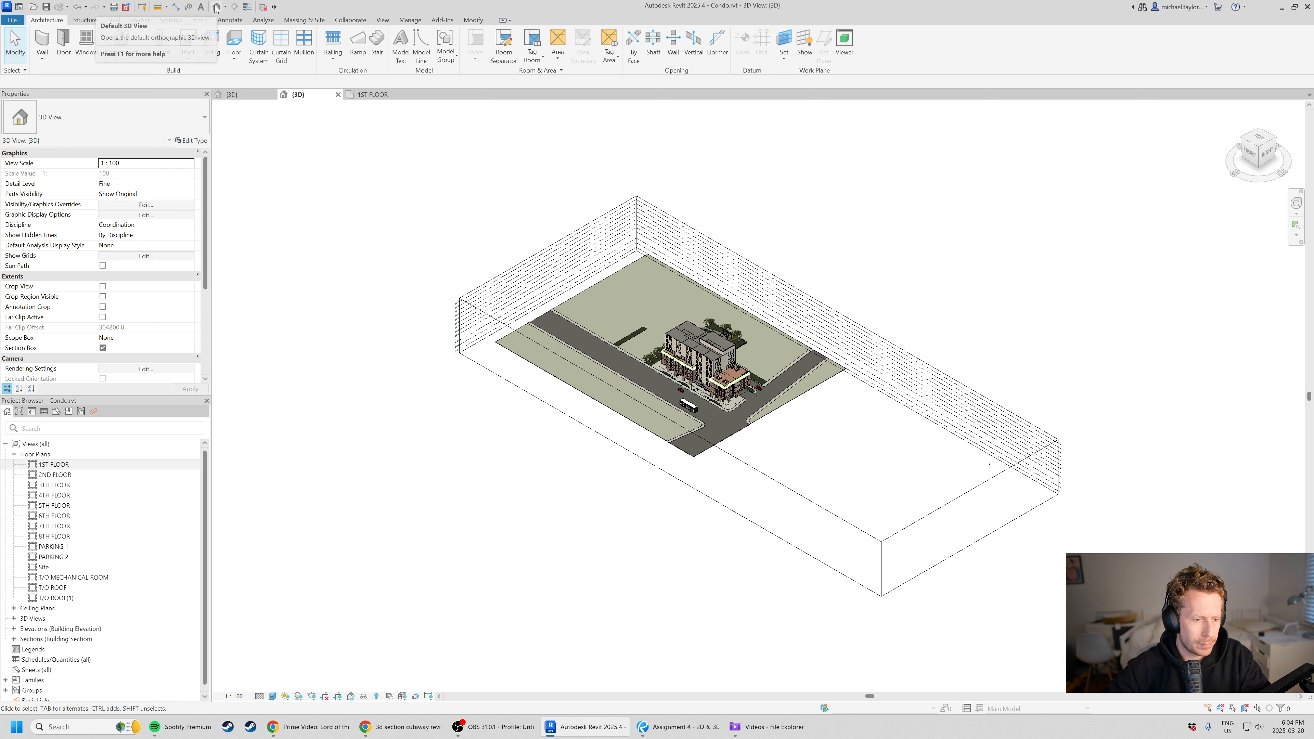
- Duplicate the default {3D} view with detailing from the project's list of 3D views
{"action": "left_click_drag", "start_coordinate": [205, 540], "coordinate": [202, 561]}
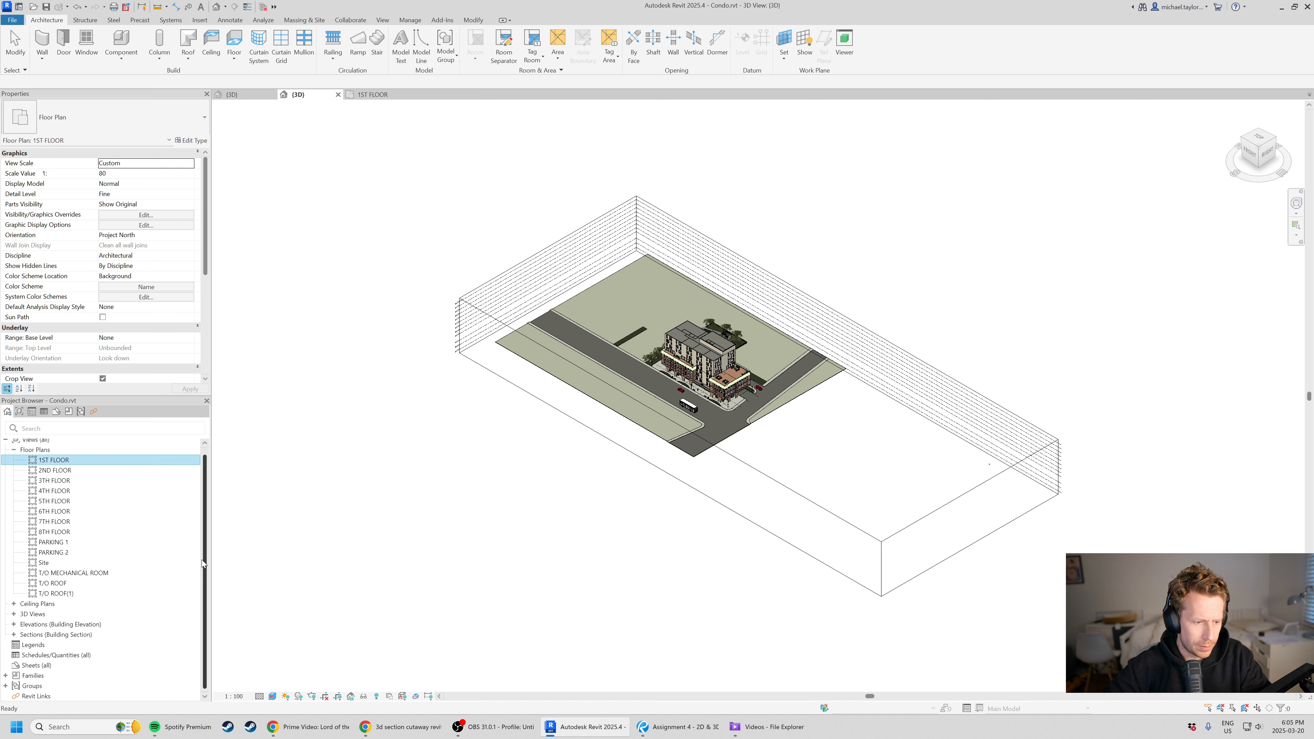
{"action": "left_click", "coordinate": [13, 614]}
{"action": "scroll", "coordinate": [85, 608], "scroll_direction": "down", "scroll_amount": 2}
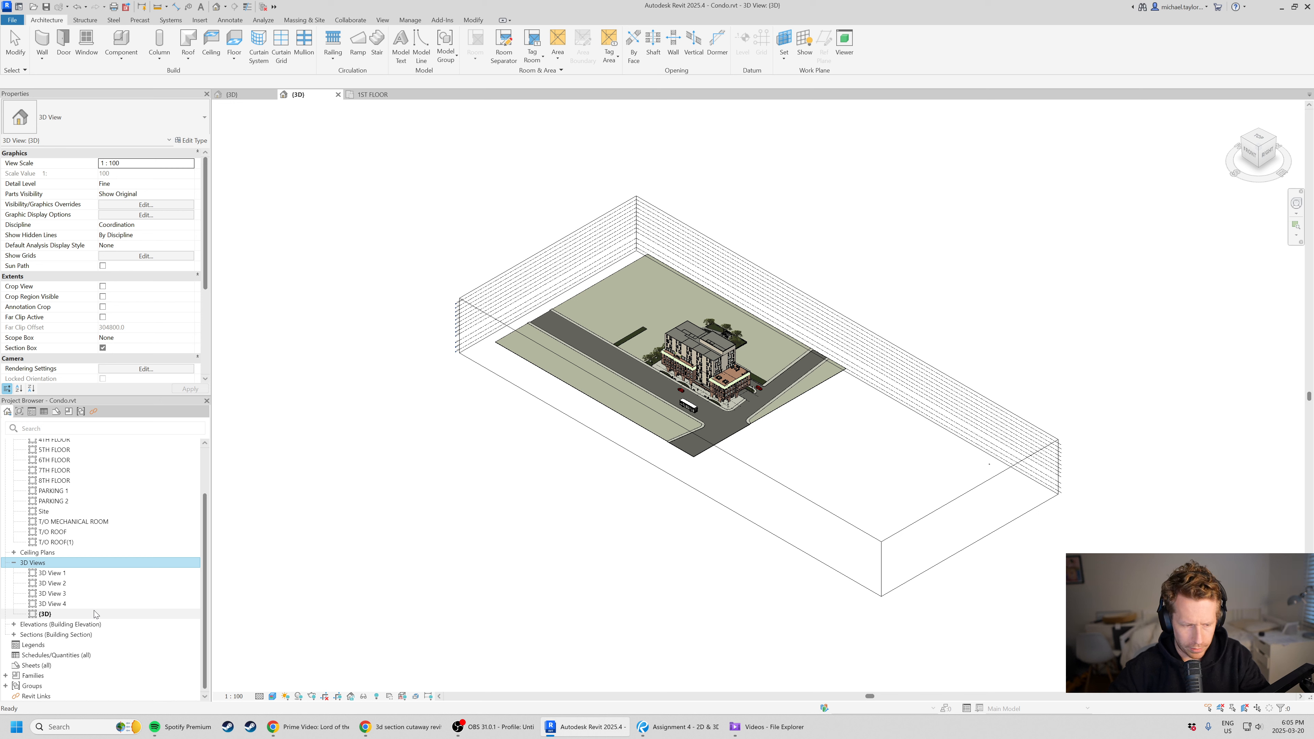
{"action": "right_click", "coordinate": [51, 616]}
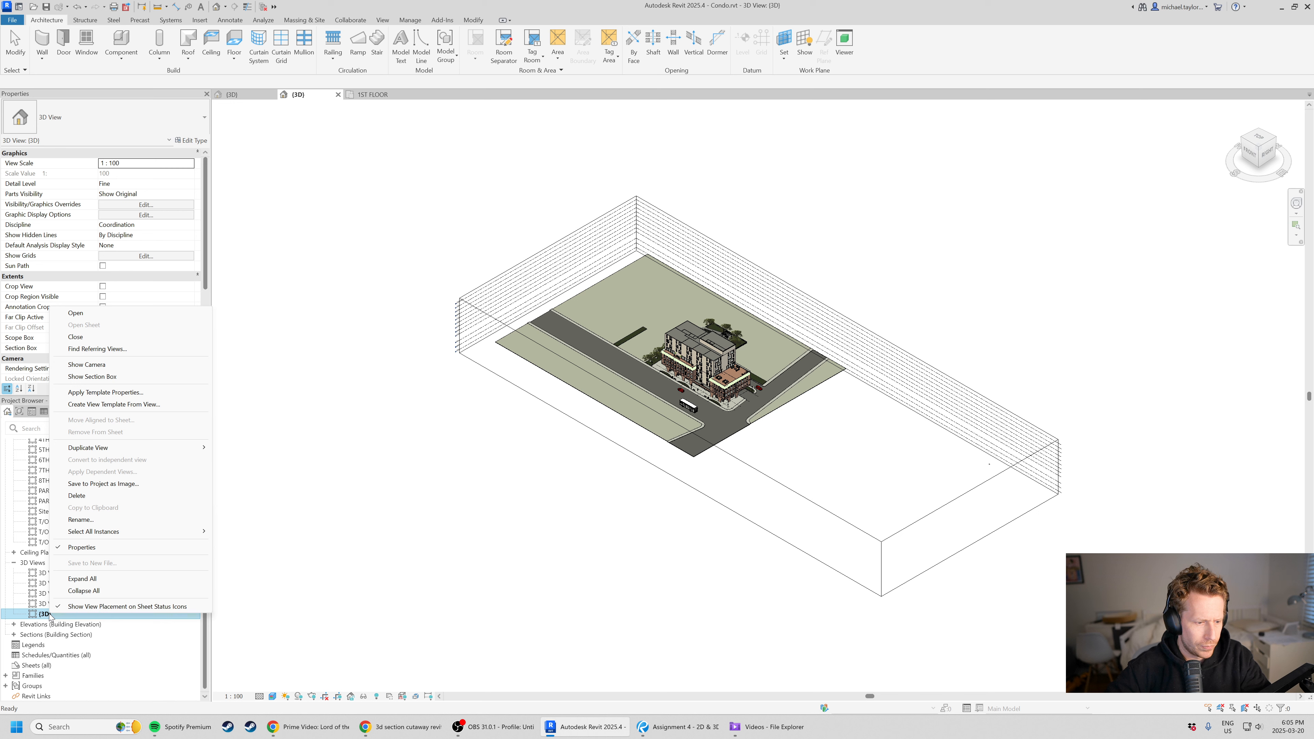
{"action": "key", "text": "Escape"}
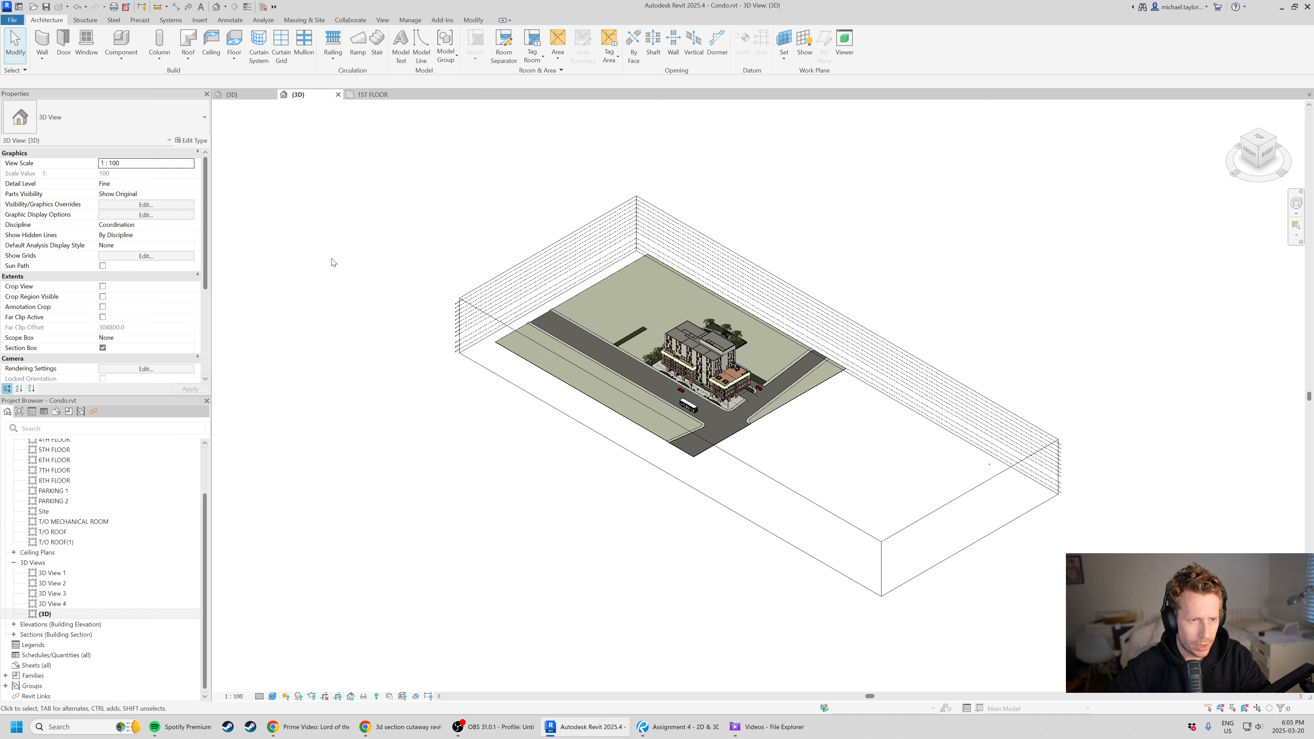
{"action": "right_click", "coordinate": [45, 615]}
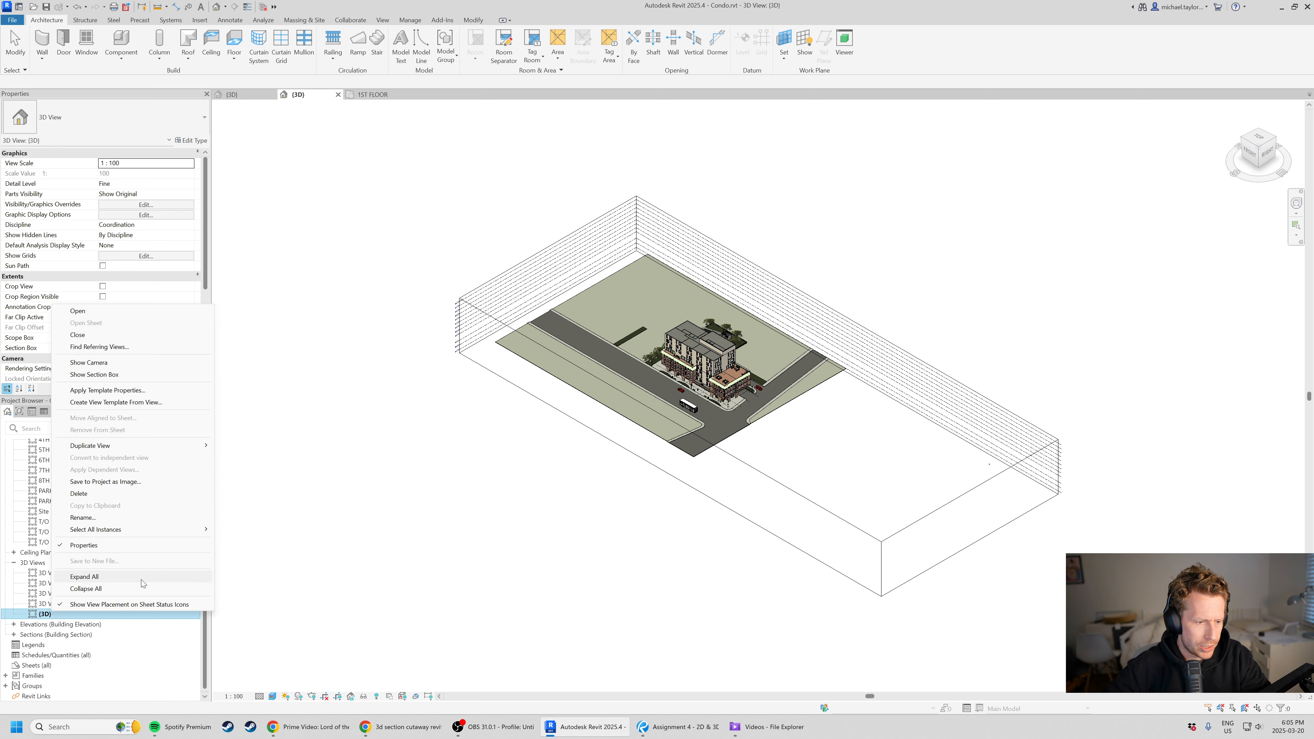
{"action": "mouse_move", "coordinate": [156, 445]}
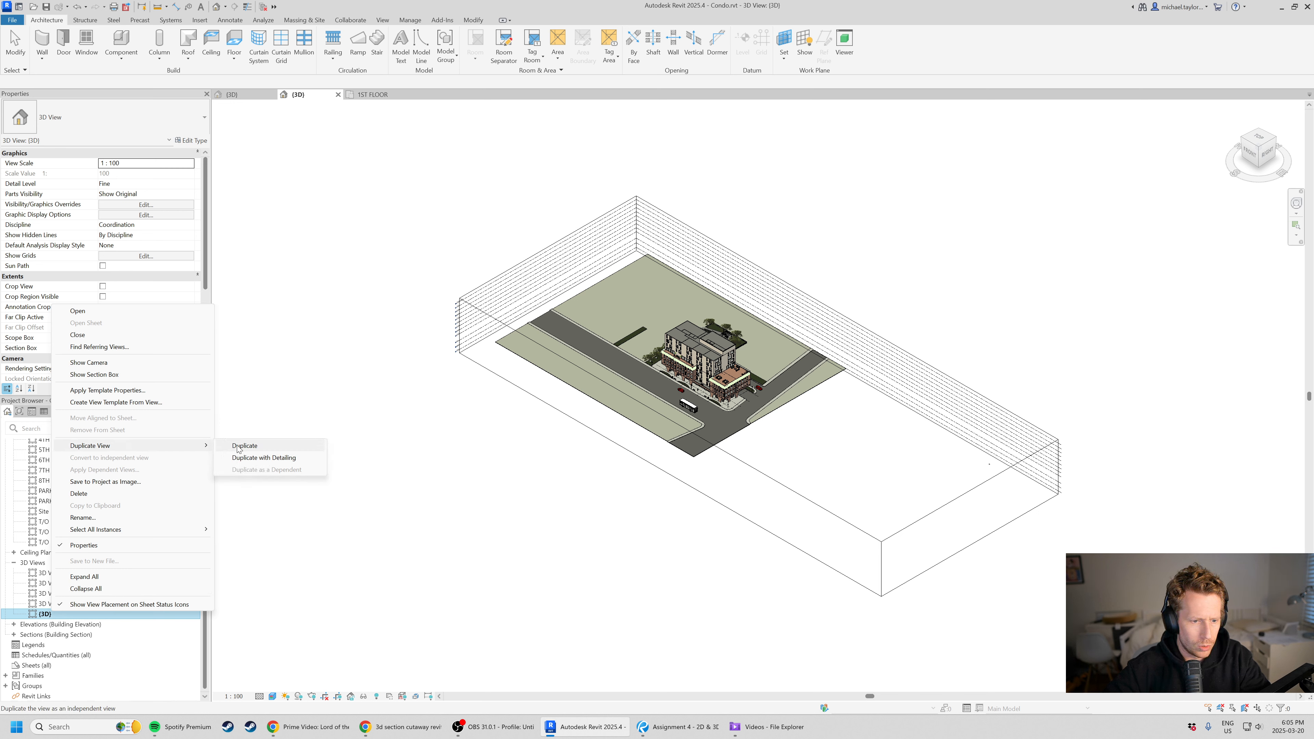
{"action": "left_click", "coordinate": [255, 459]}
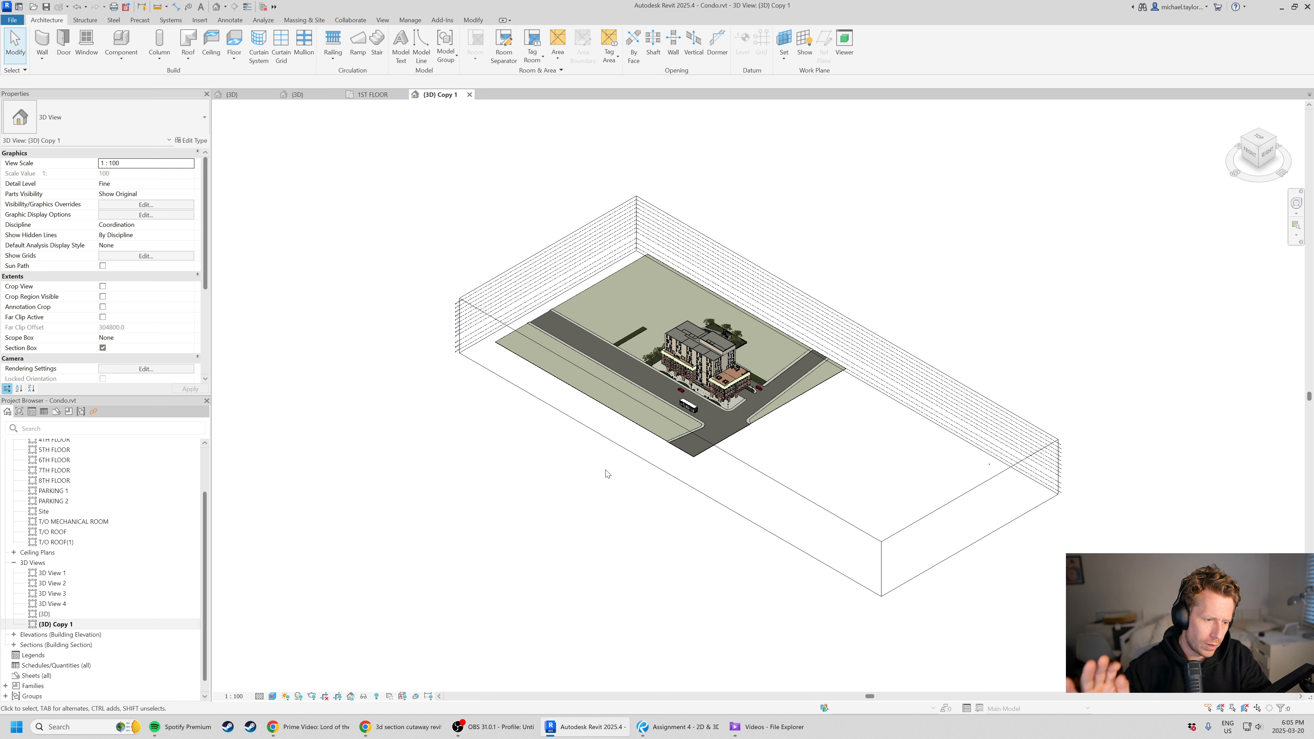
- Rename the duplicated 3D view to "3D - Section Cutaway"
{"action": "right_click", "coordinate": [69, 626]}
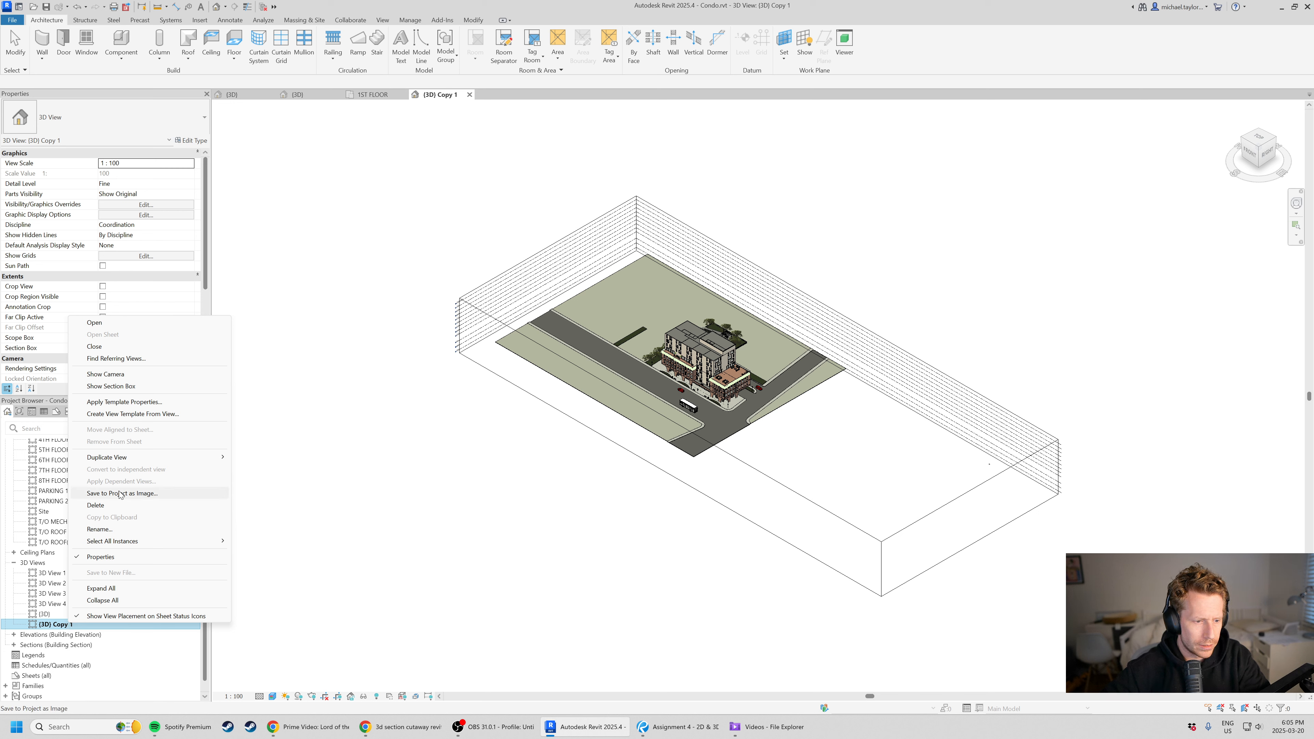
{"action": "left_click", "coordinate": [114, 537]}
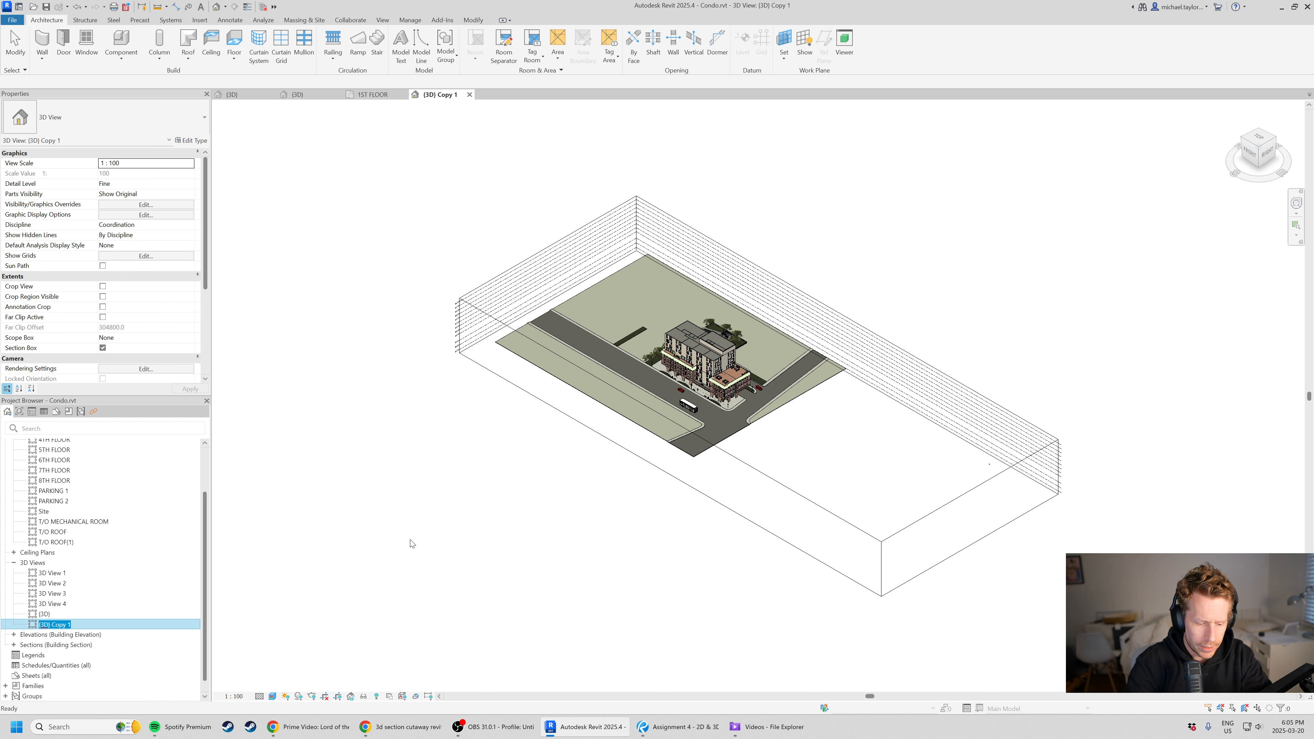
{"action": "type", "text": "3D"}
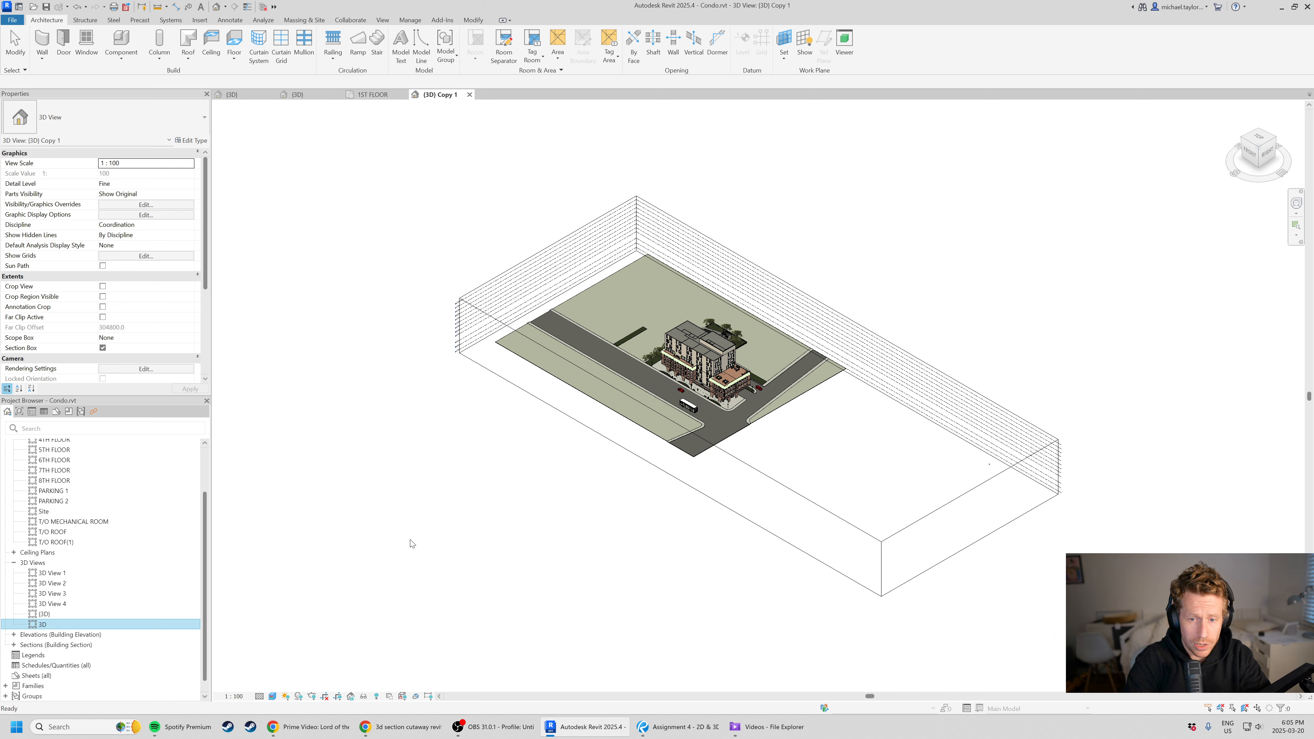
{"action": "type", "text": " - Section Cutaw"}
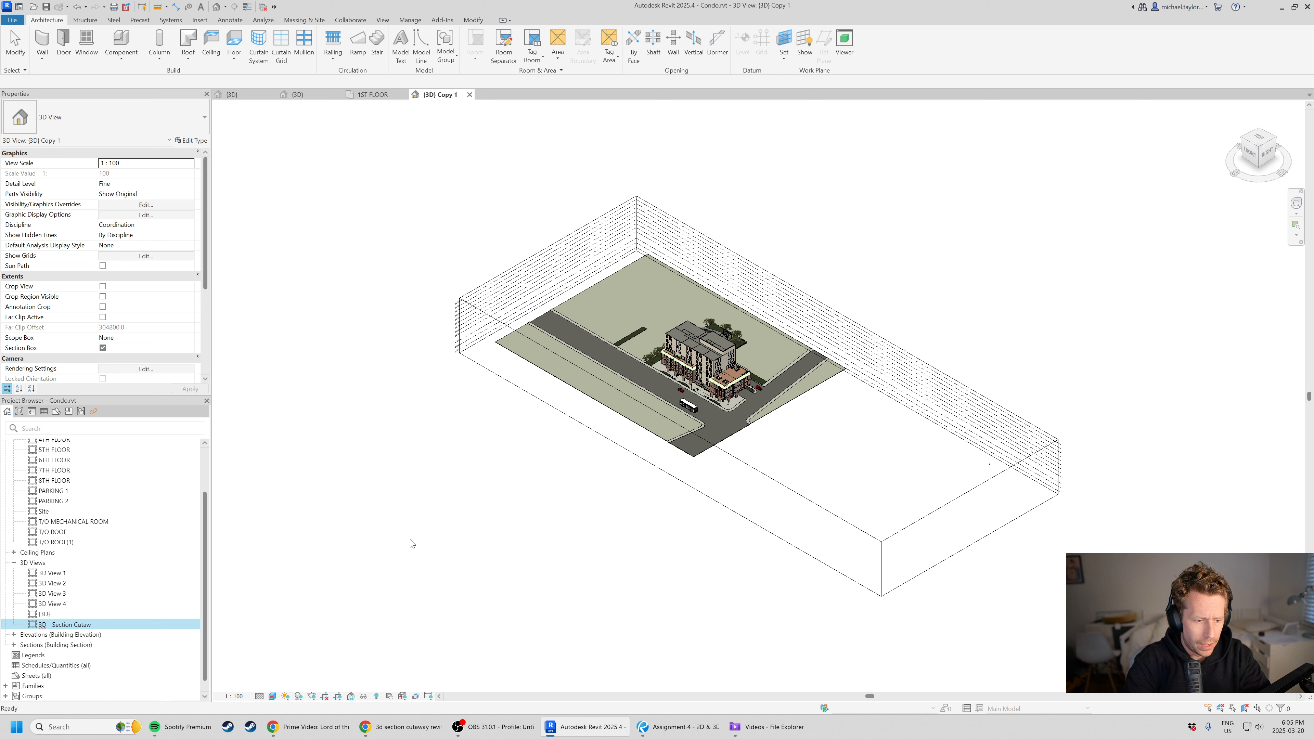
{"action": "type", "text": "ay"}
{"action": "key", "text": "Return"}
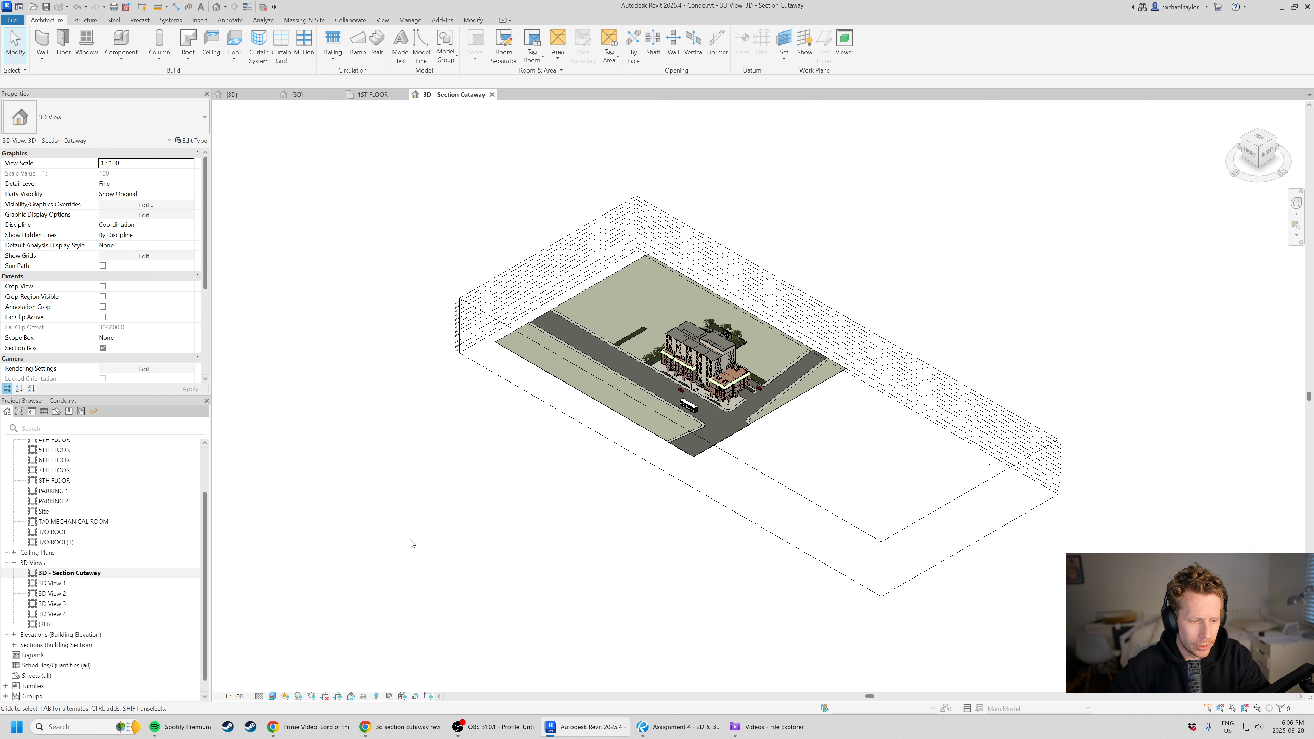
- Extend the cutaway view's name to "3D - Section Cutaway - MT"
{"action": "right_click", "coordinate": [108, 573]}
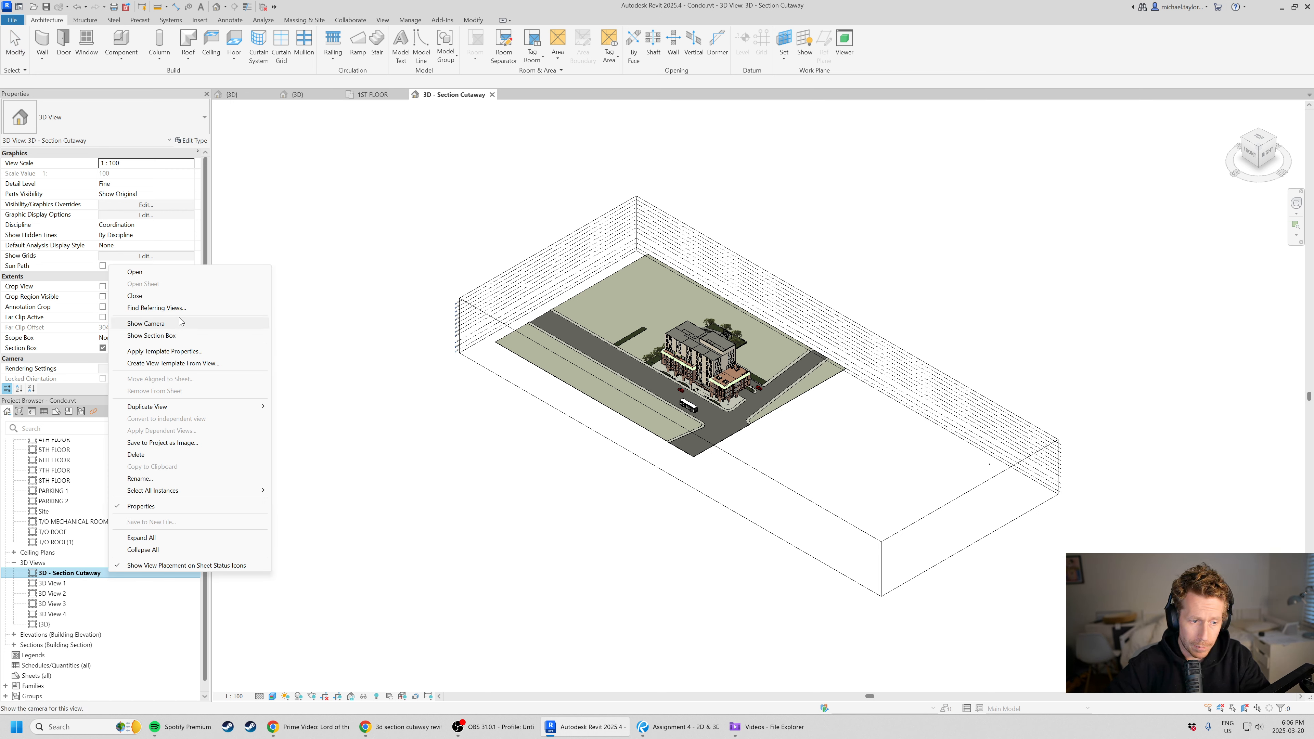
{"action": "left_click", "coordinate": [199, 477]}
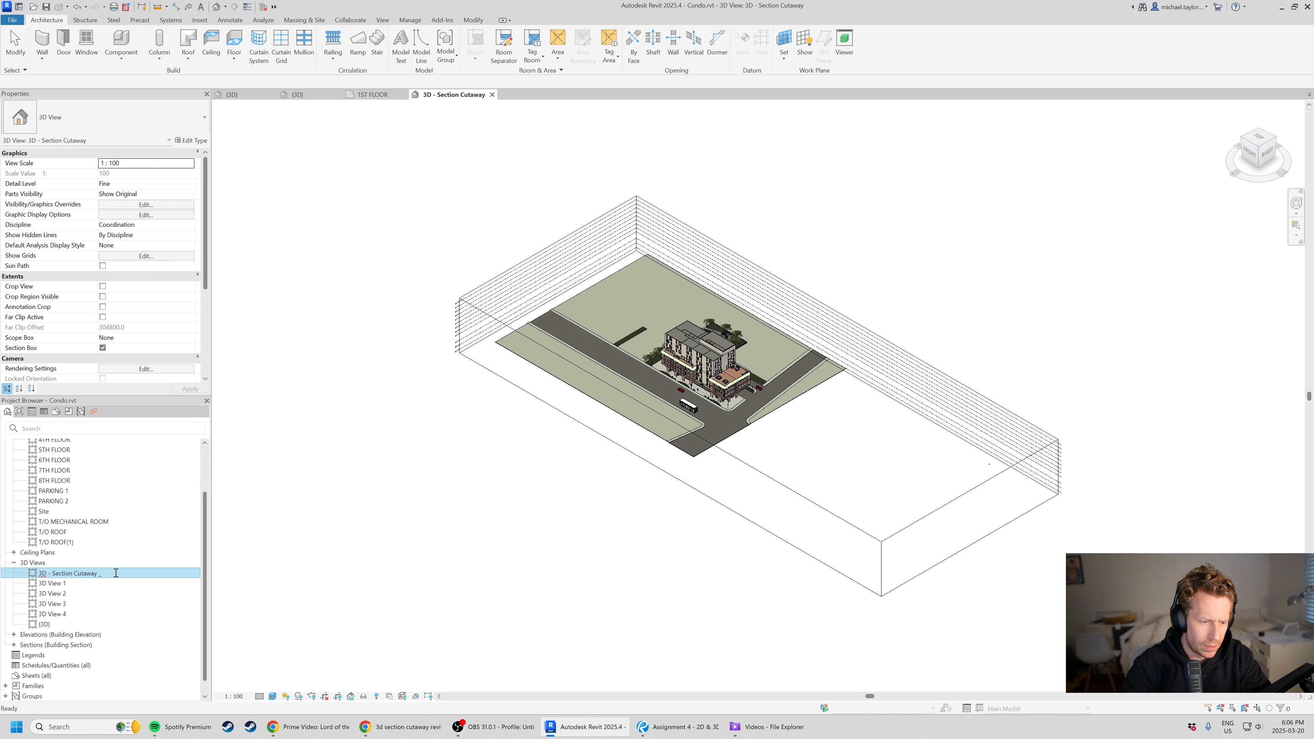
{"action": "type", "text": "- MT"}
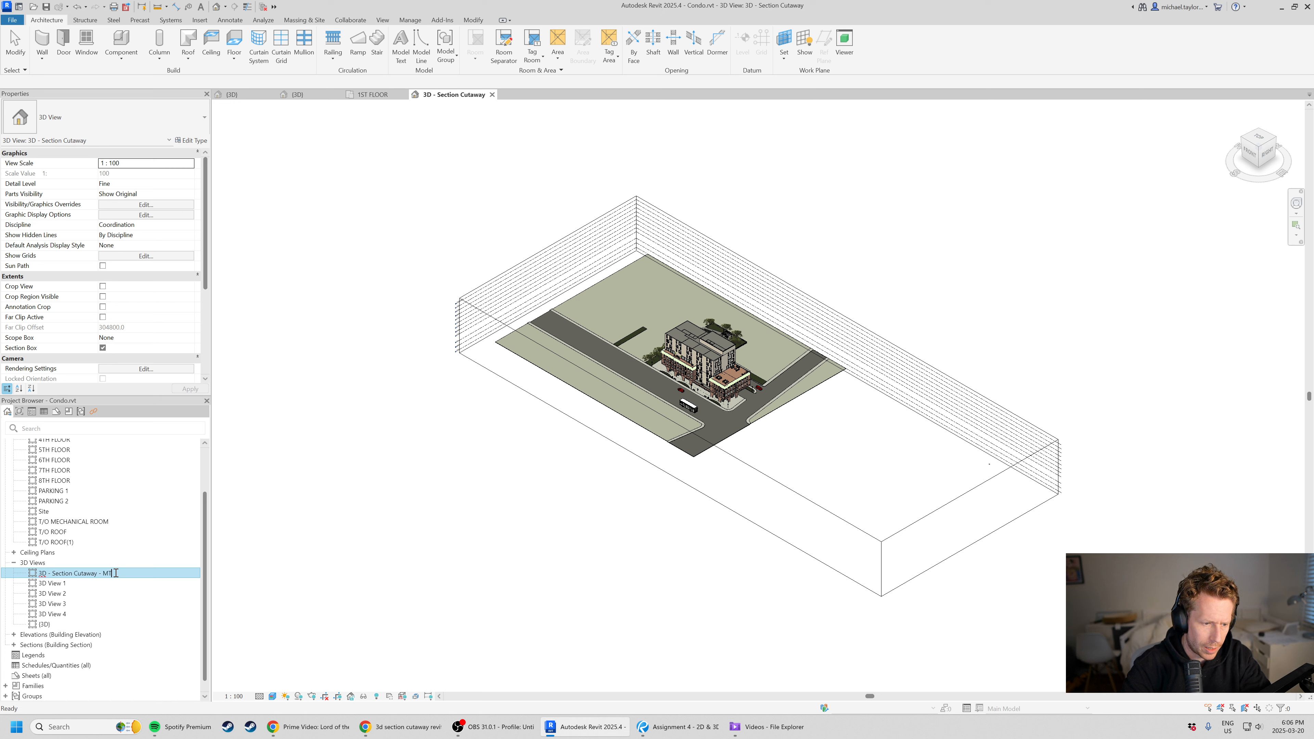
{"action": "key", "text": "Return"}
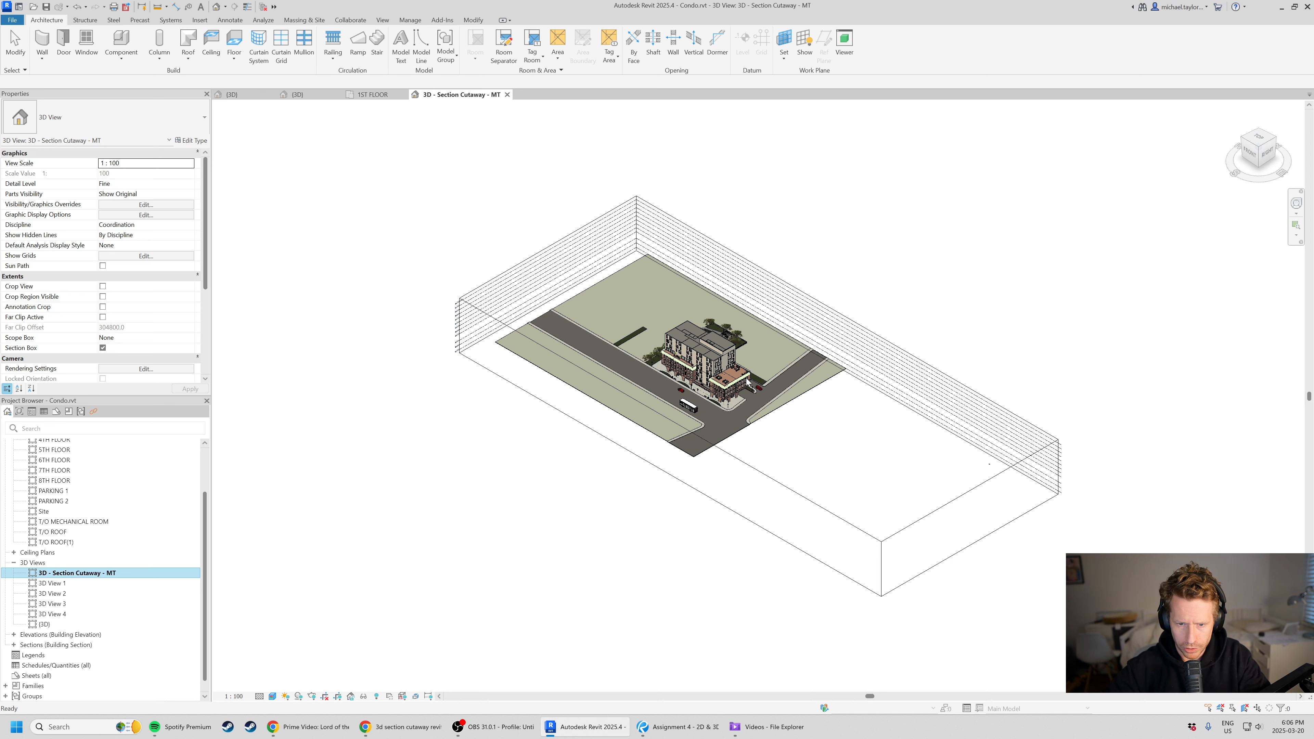
- Open the default 3D view and close it again, returning to the section cutaway view
{"action": "left_click", "coordinate": [802, 448]}
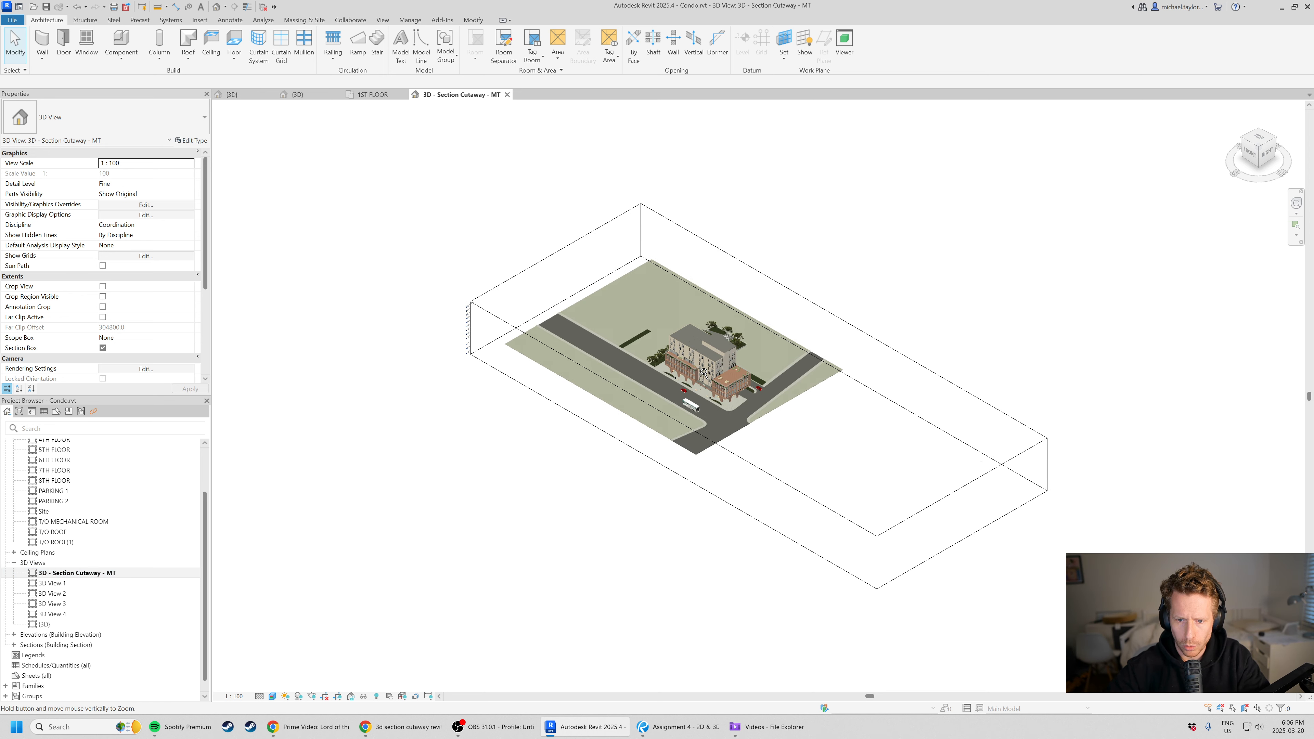
{"action": "mouse_move", "coordinate": [852, 537]}
{"action": "middle_mouse_down"}
{"action": "mouse_move", "coordinate": [774, 533]}
{"action": "mouse_move", "coordinate": [727, 484]}
{"action": "mouse_move", "coordinate": [643, 460]}
{"action": "mouse_move", "coordinate": [631, 355]}
{"action": "middle_mouse_up"}
{"action": "scroll", "coordinate": [631, 354], "scroll_direction": "up", "scroll_amount": 5}
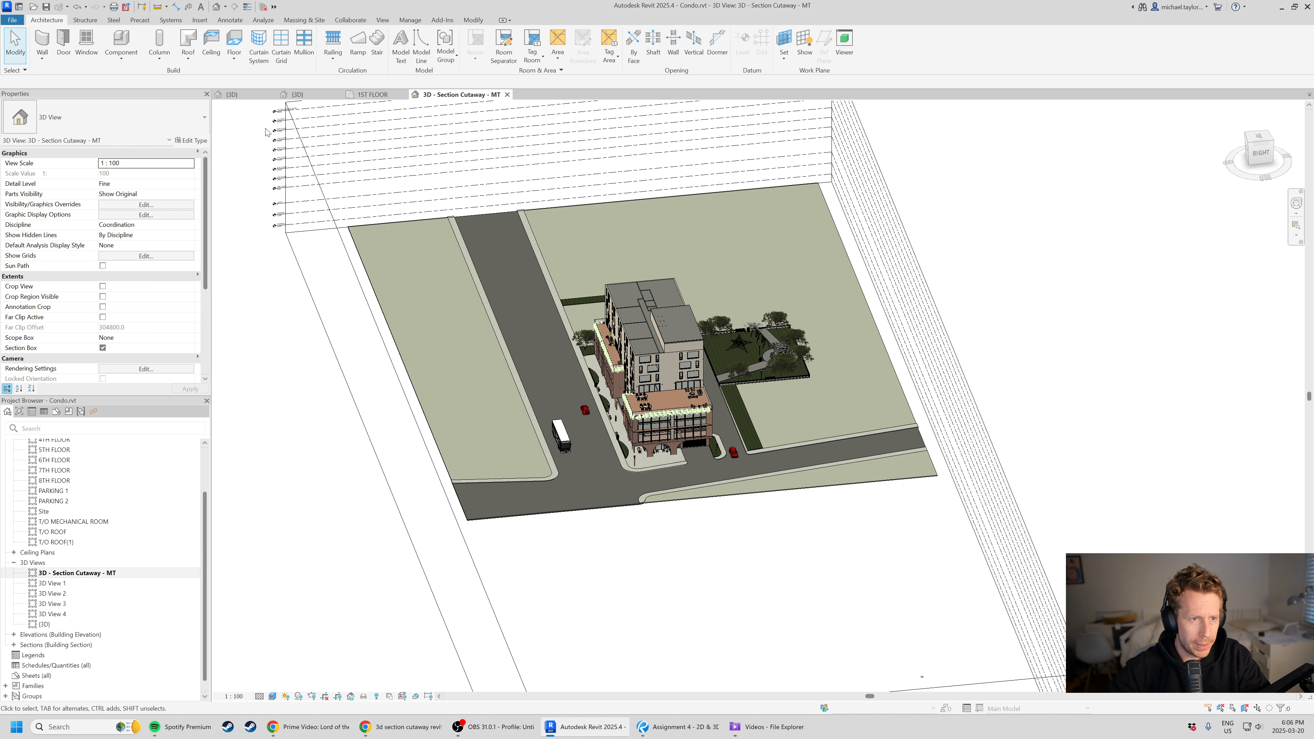
{"action": "left_click", "coordinate": [218, 7]}
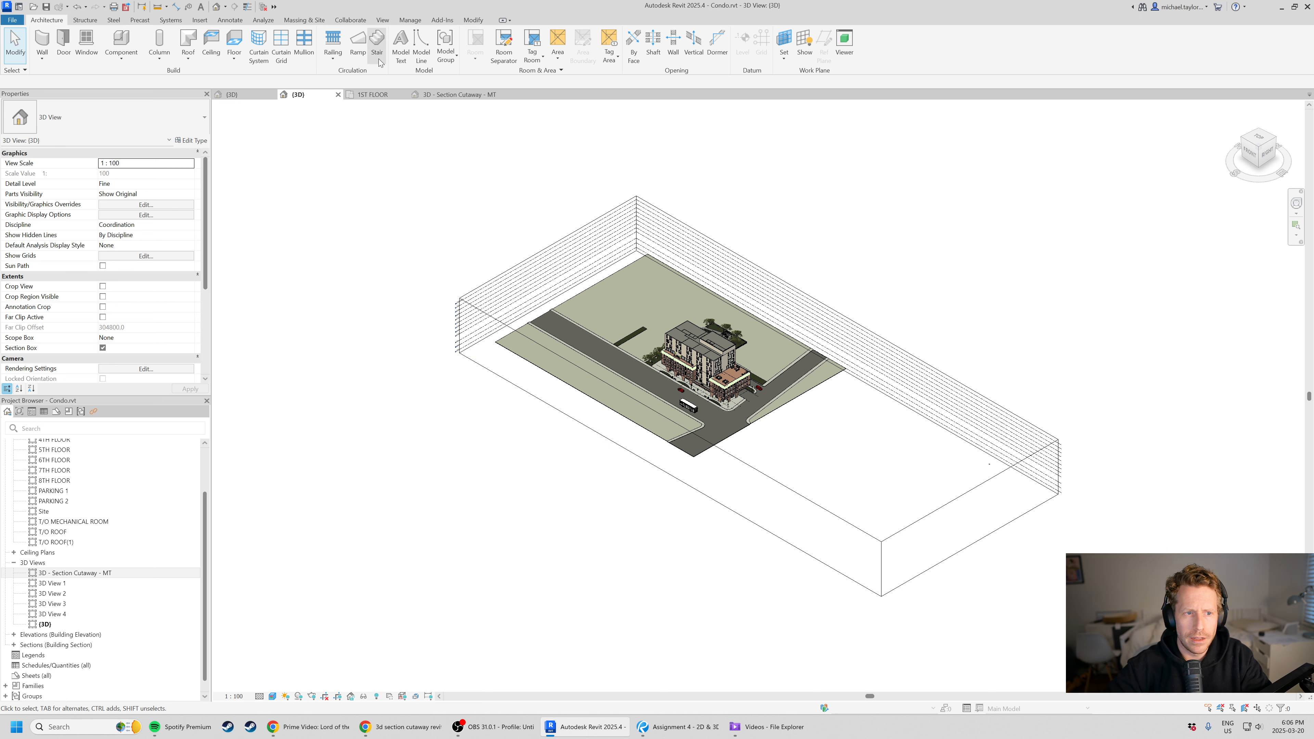
{"action": "left_click", "coordinate": [339, 95]}
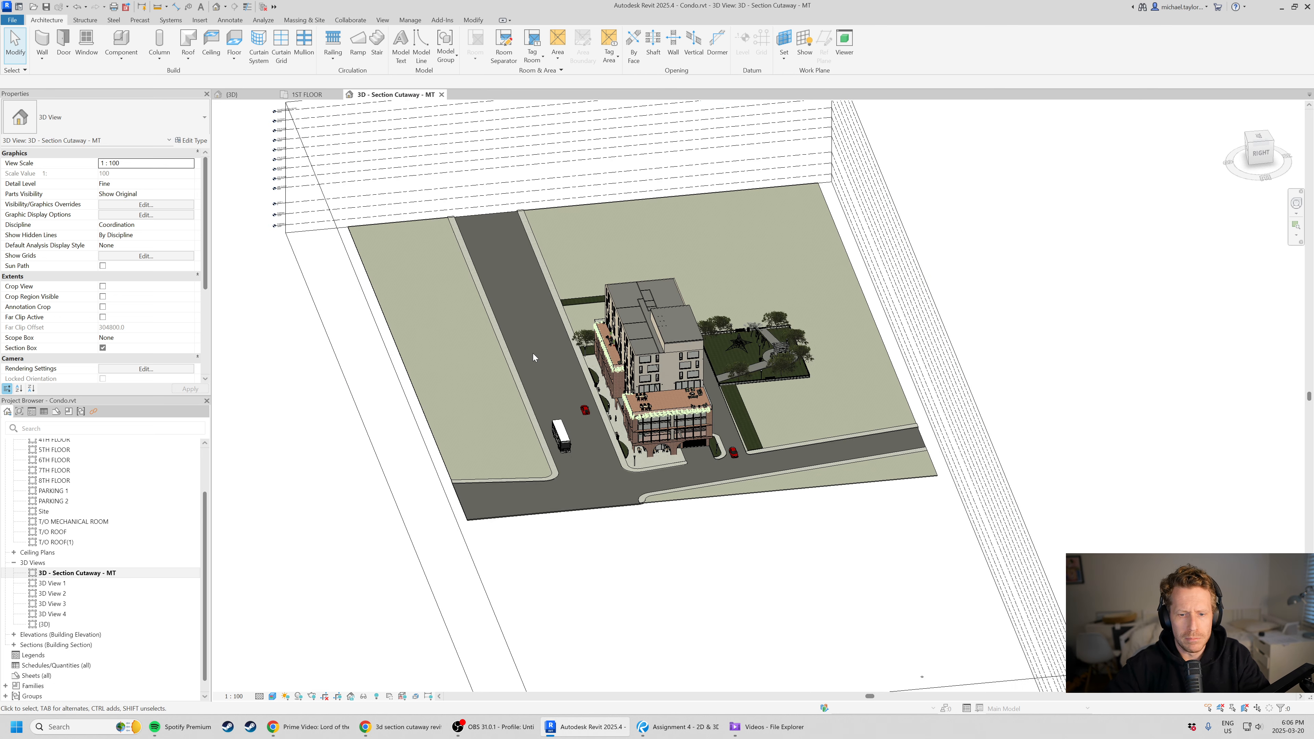
- Switch to Revu to review the 3D section on the assignment sheet, and return to the cutaway view in Revit
{"action": "scroll", "coordinate": [533, 354], "scroll_direction": "down", "scroll_amount": 3}
{"action": "middle_click_drag", "start_coordinate": [533, 354], "coordinate": [797, 632], "text": "shift"}
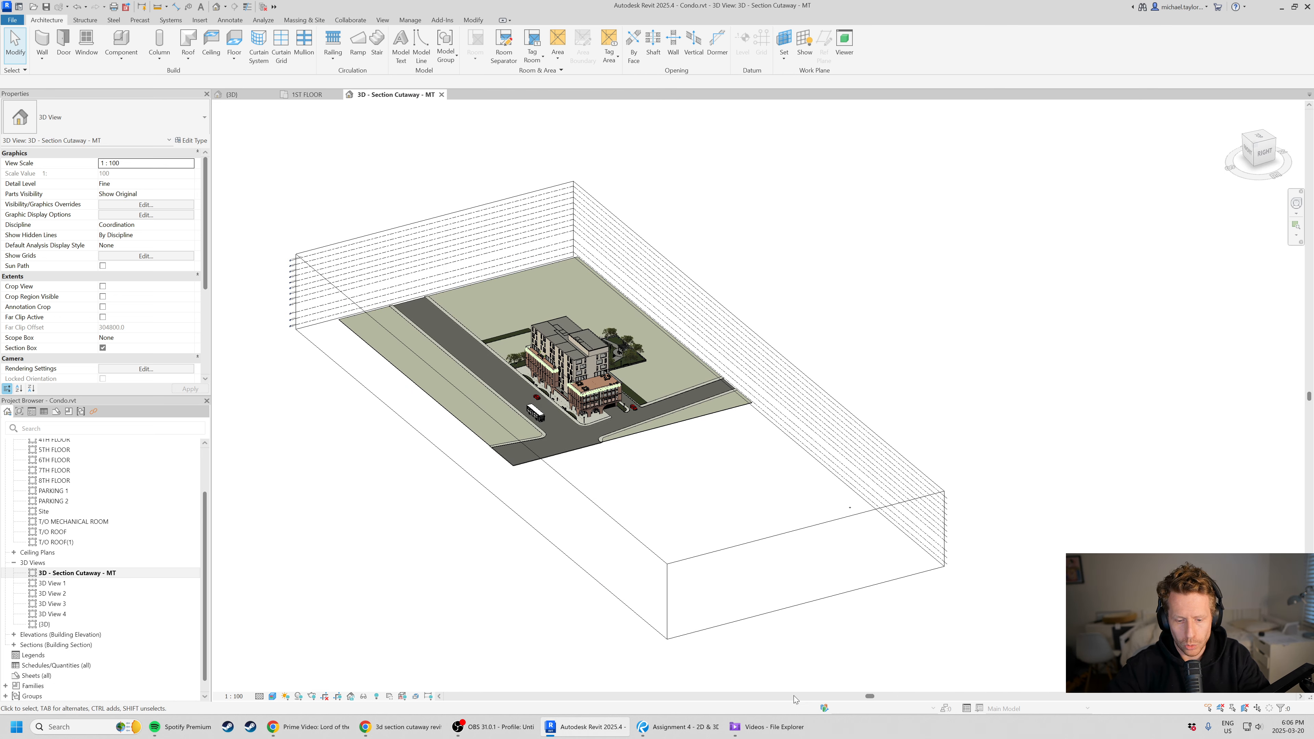
{"action": "left_click", "coordinate": [645, 727]}
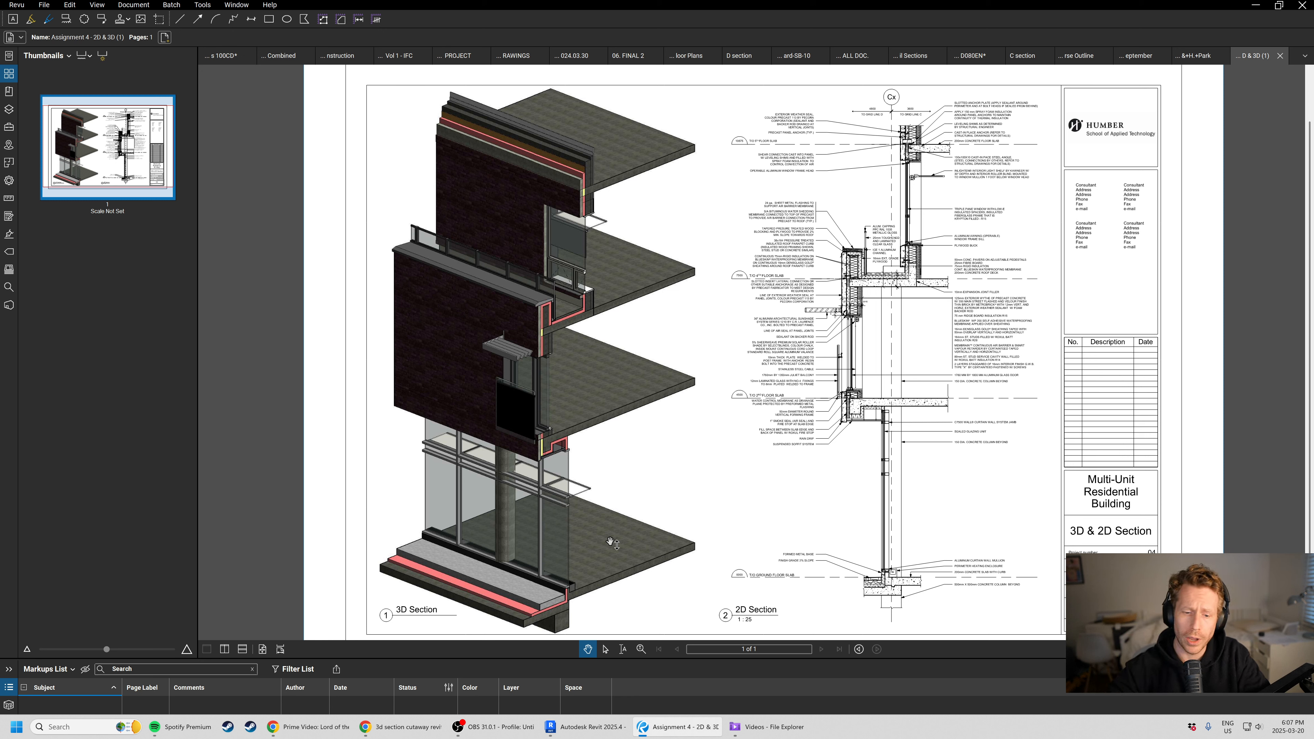
{"action": "key", "text": "alt+Tab"}
{"action": "scroll", "coordinate": [507, 471], "scroll_direction": "down", "scroll_amount": 2}
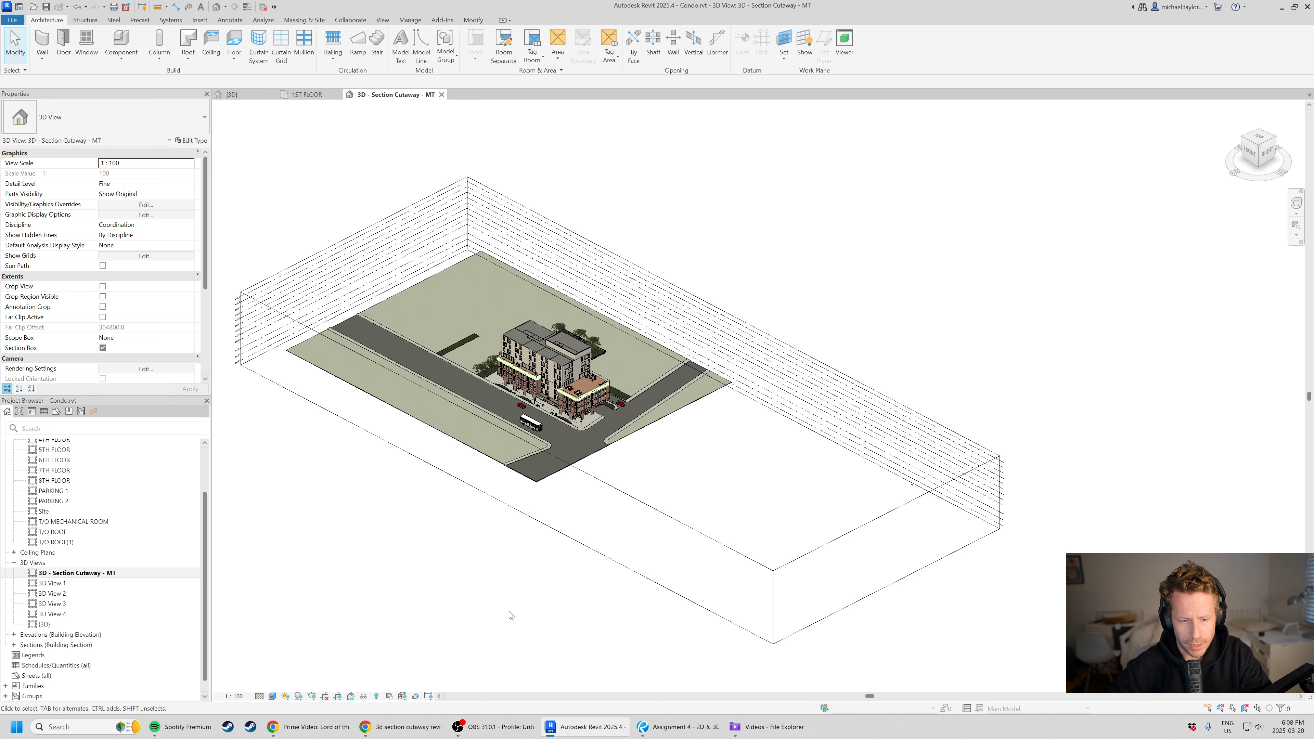
{"action": "middle_click_drag", "start_coordinate": [347, 405], "coordinate": [481, 422]}
{"action": "scroll", "coordinate": [481, 422], "scroll_direction": "down", "scroll_amount": 1}
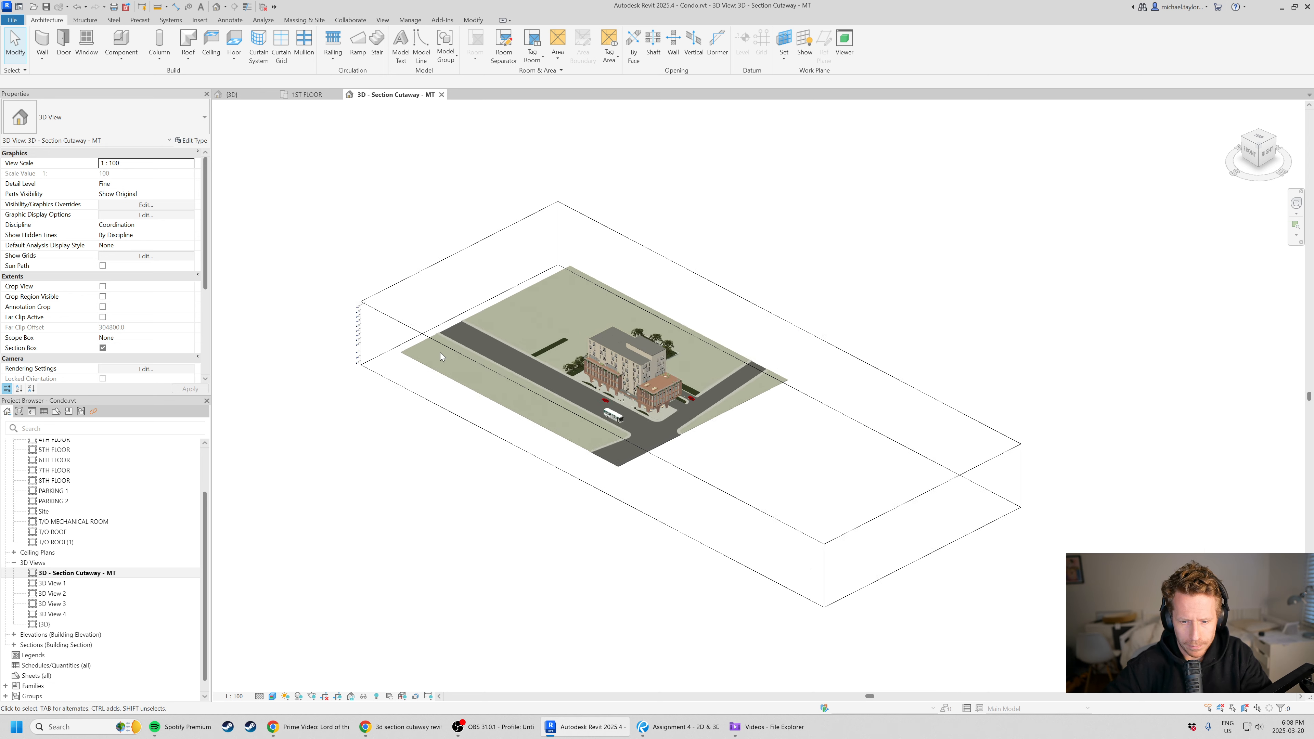
- Select the section box around the site to inspect its handles, deselect it and check the view's Section Box setting
{"action": "scroll", "coordinate": [742, 449], "scroll_direction": "up", "scroll_amount": 4}
{"action": "left_click", "coordinate": [737, 466]}
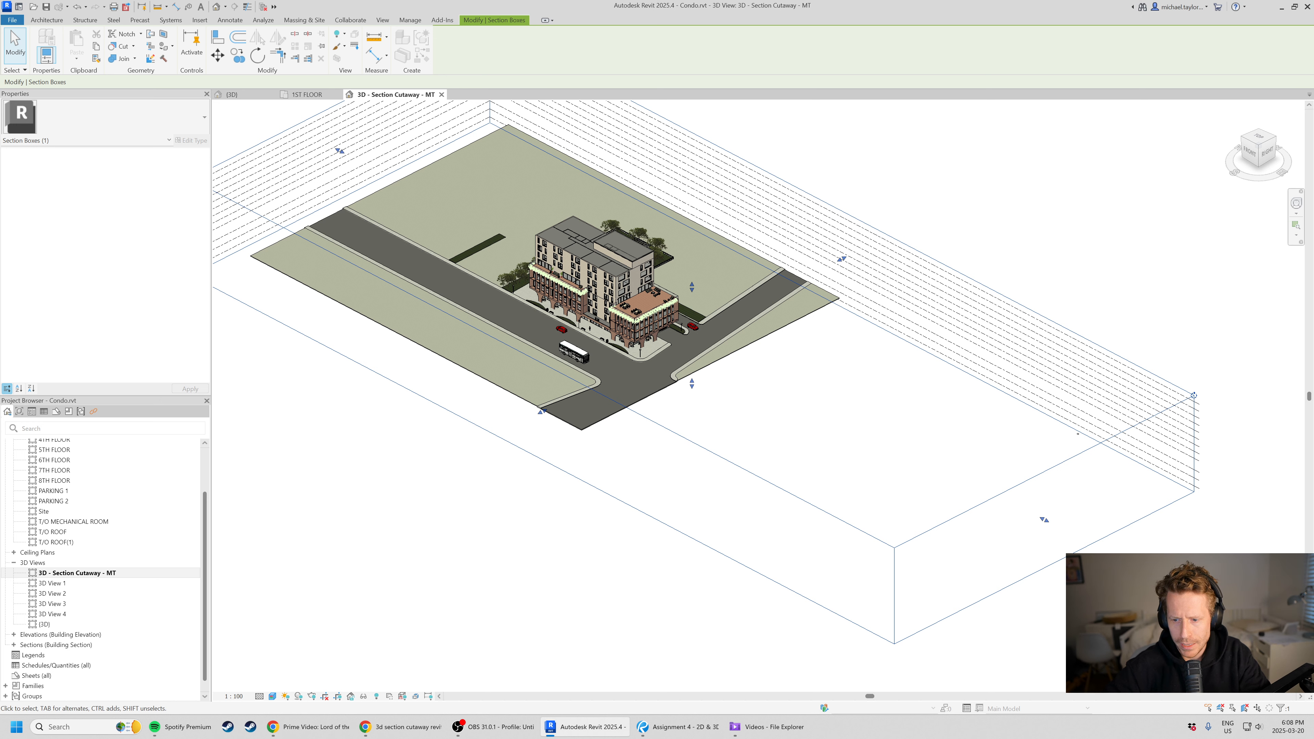
{"action": "scroll", "coordinate": [1092, 563], "scroll_direction": "down", "scroll_amount": 1}
{"action": "left_click", "coordinate": [521, 605]}
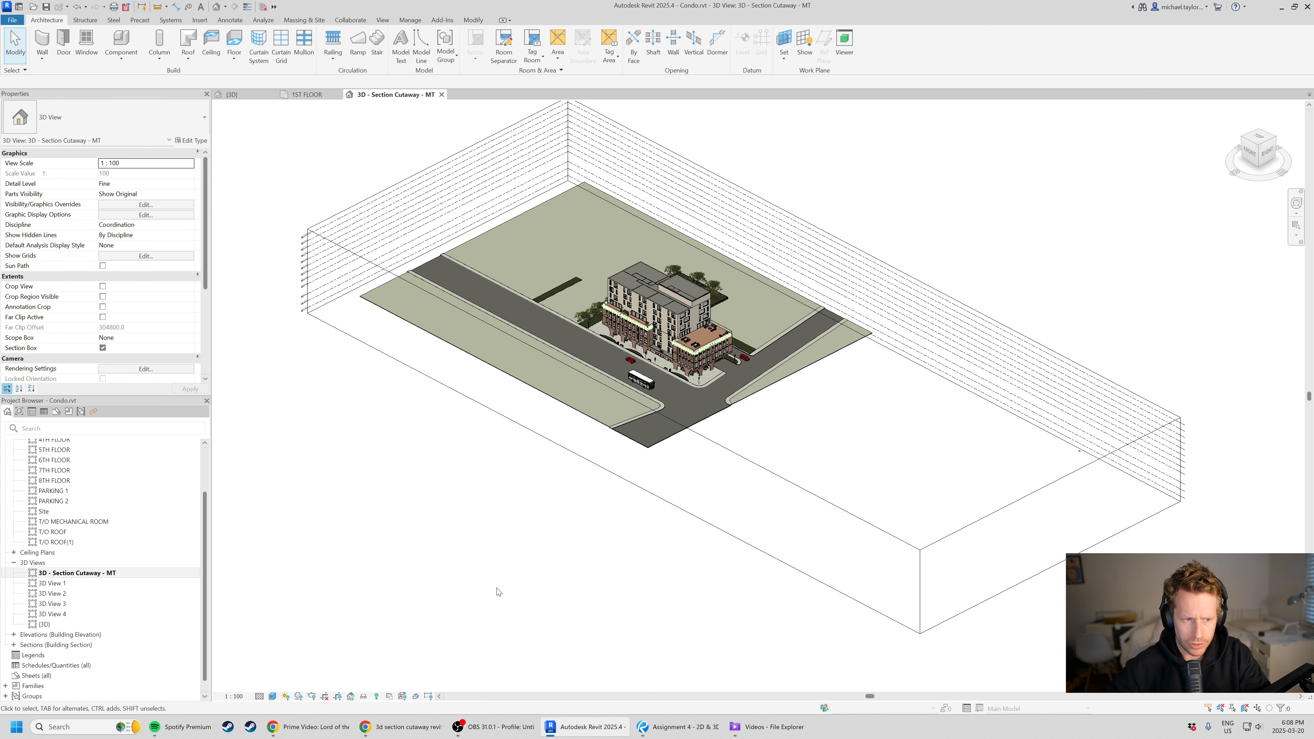
{"action": "scroll", "coordinate": [516, 556], "scroll_direction": "down", "scroll_amount": 2}
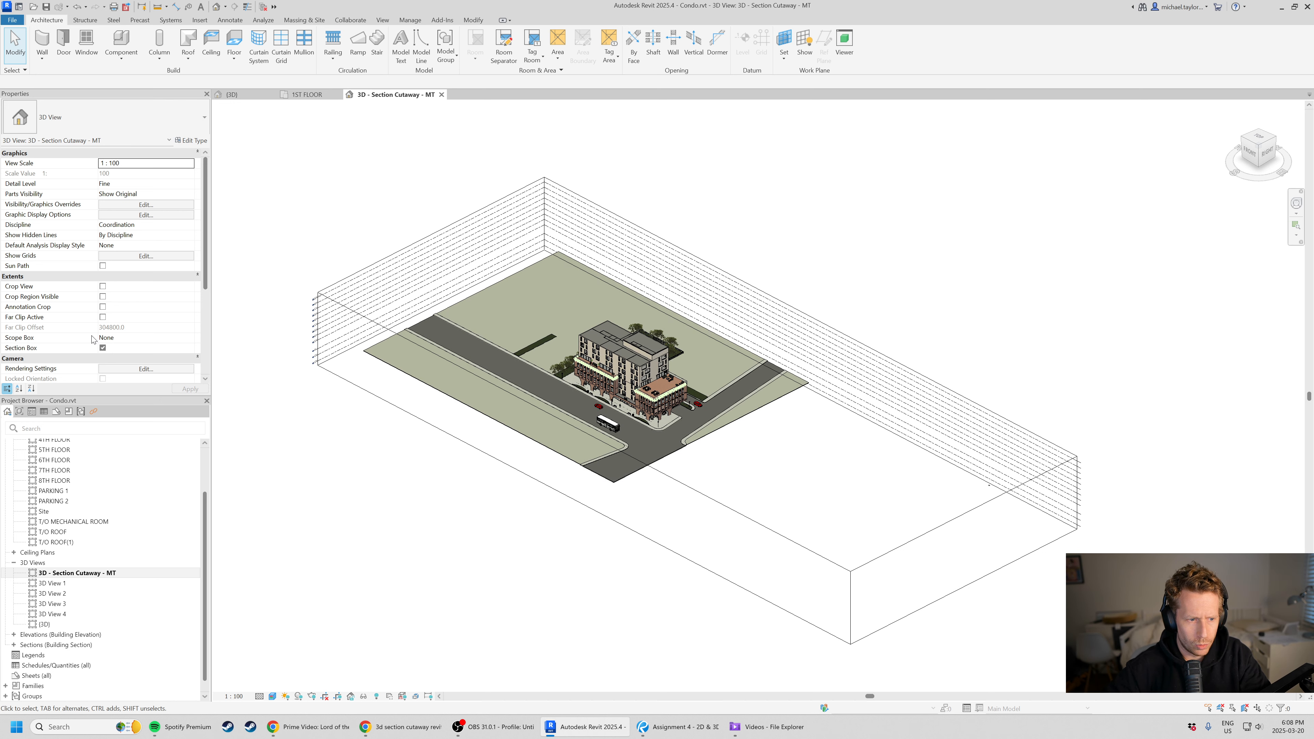
{"action": "left_click", "coordinate": [103, 348]}
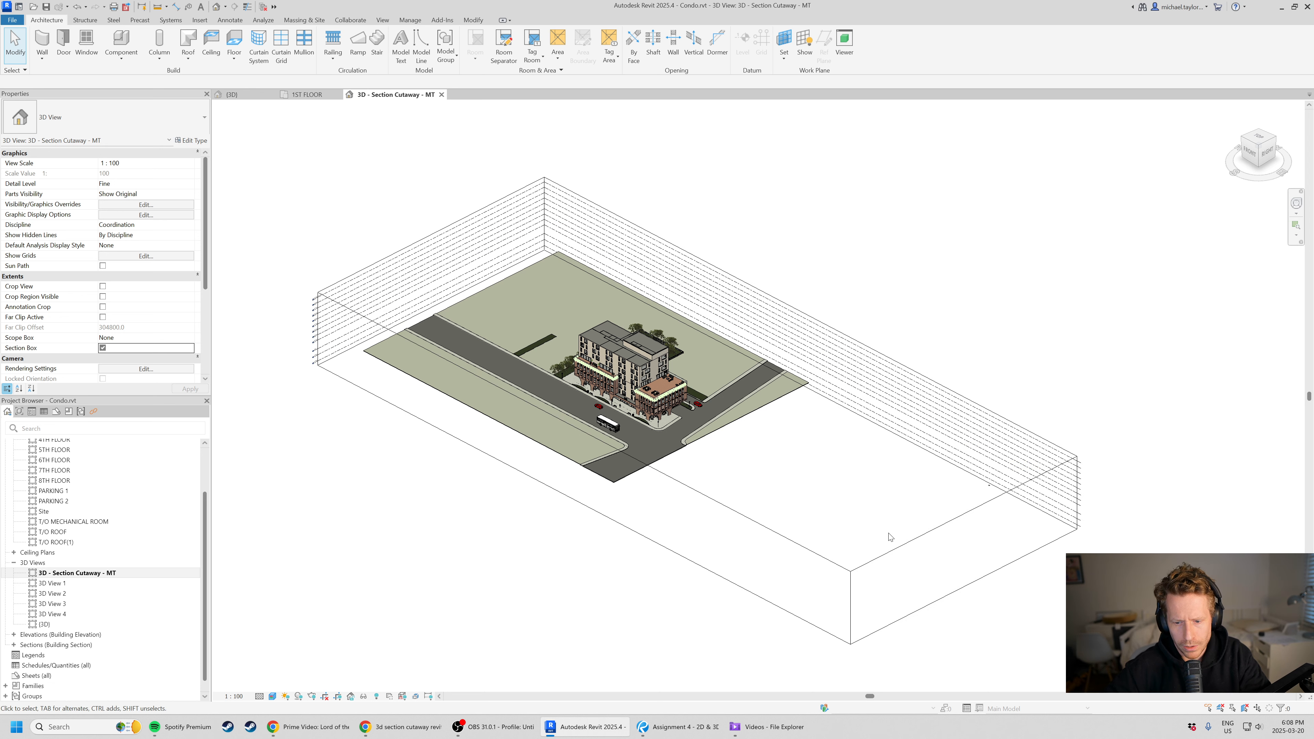
- Pull the section box's end face in from the empty far side to the side road just beyond the condo
{"action": "left_click", "coordinate": [891, 552]}
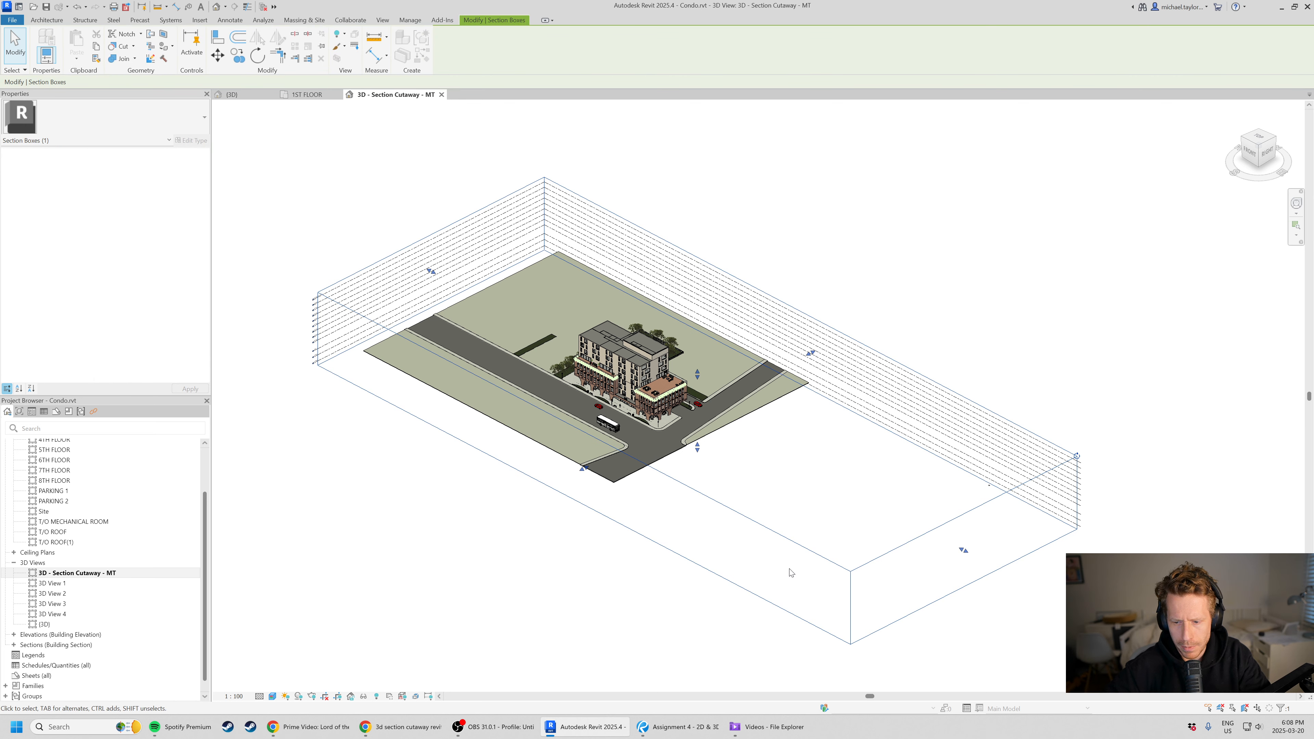
{"action": "left_click_drag", "start_coordinate": [963, 552], "coordinate": [686, 384]}
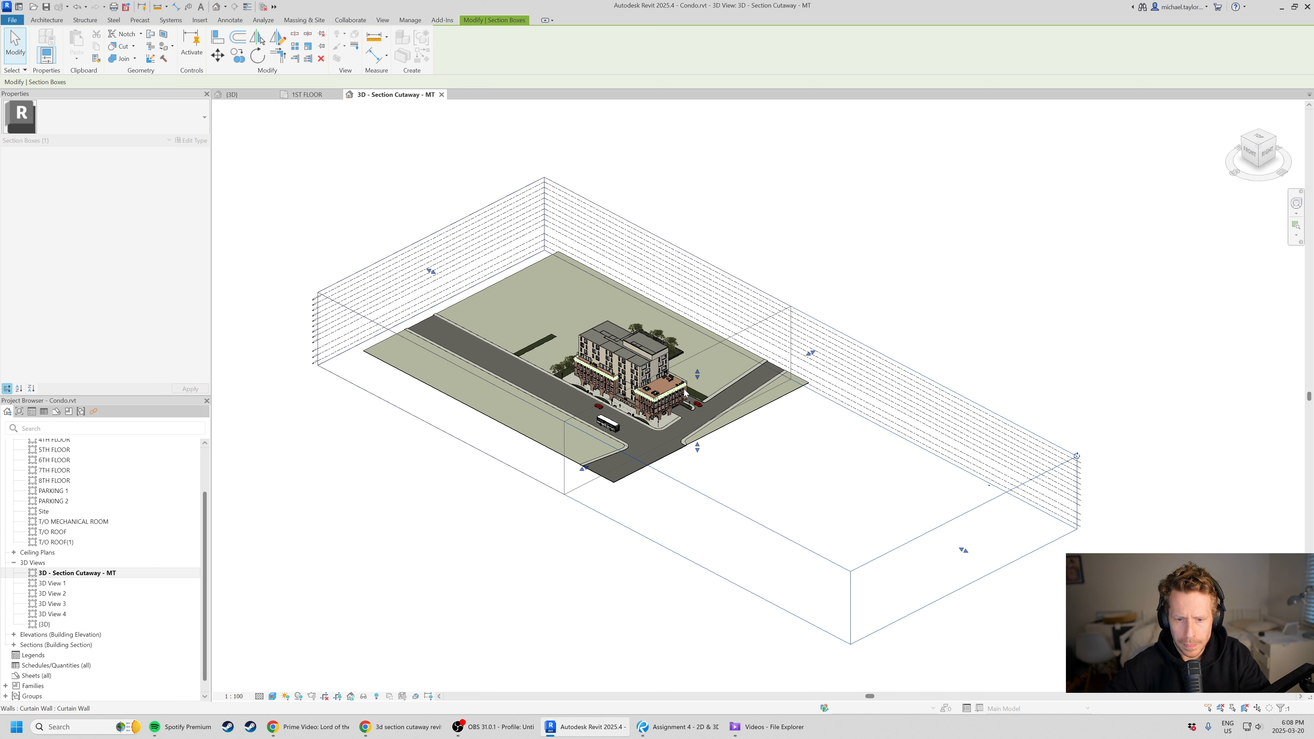
{"action": "left_click_drag", "start_coordinate": [684, 388], "coordinate": [682, 387]}
{"action": "scroll", "coordinate": [566, 394], "scroll_direction": "up", "scroll_amount": 1}
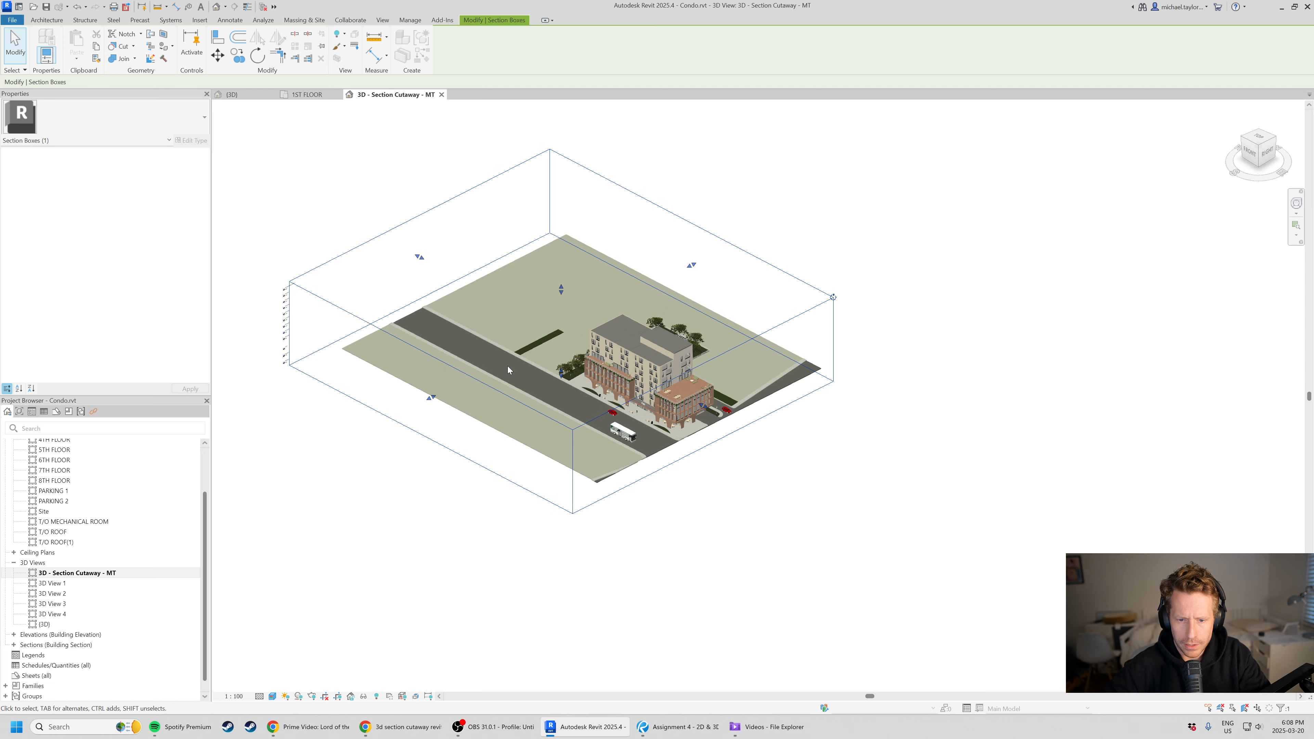
- Reselect the section box and push the same end face further in so it cuts through the brick podium wing
{"action": "scroll", "coordinate": [596, 372], "scroll_direction": "up", "scroll_amount": 4}
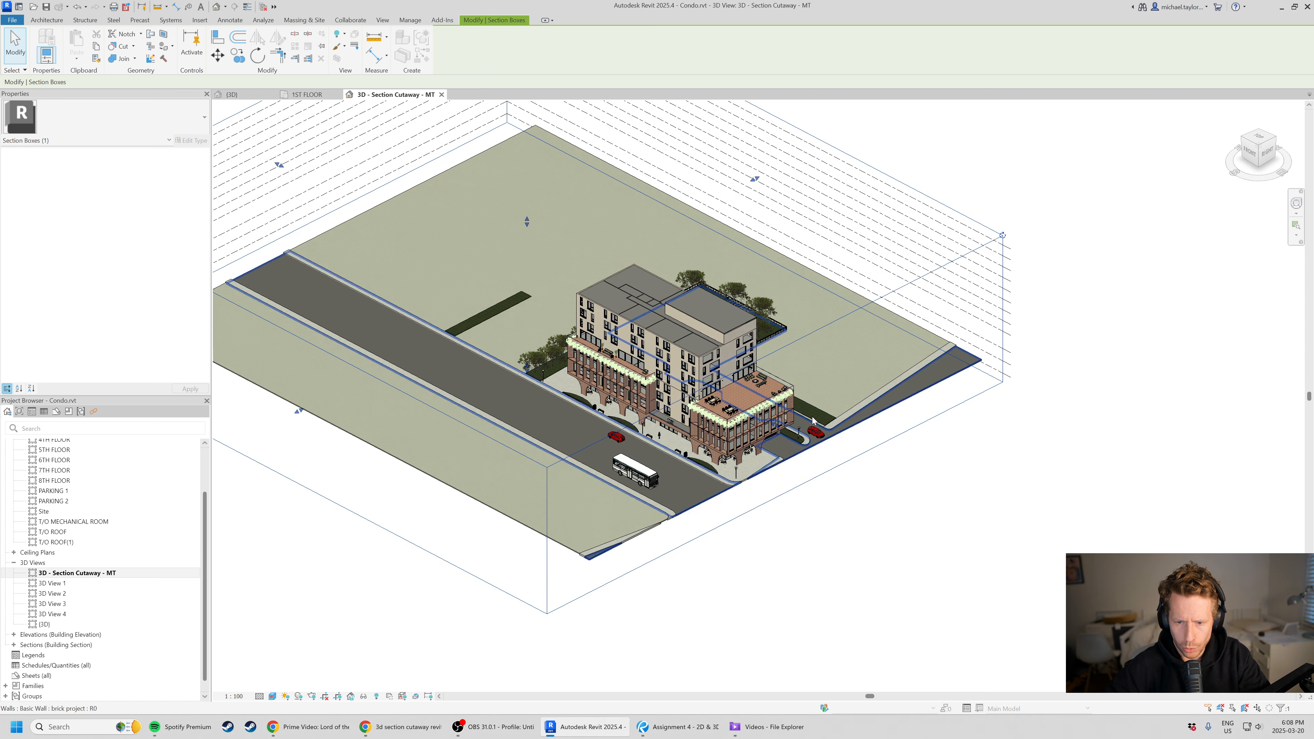
{"action": "key", "text": "Escape"}
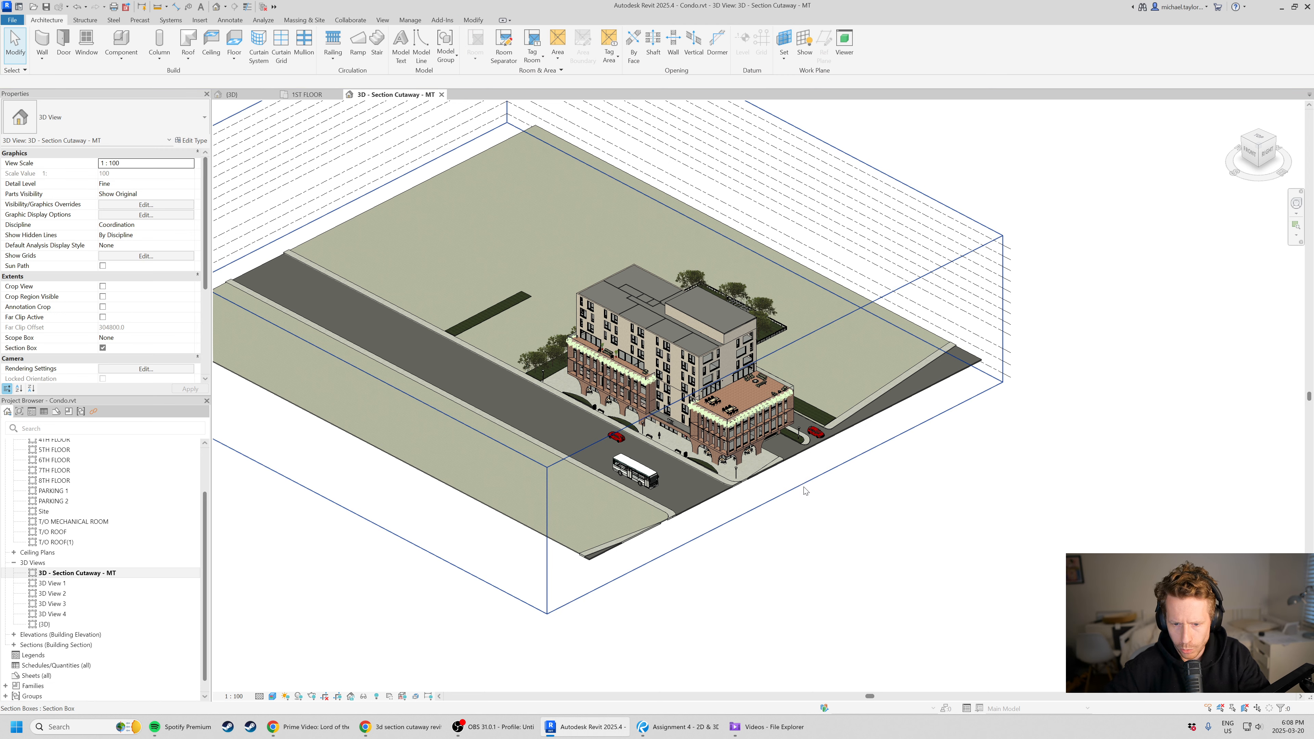
{"action": "left_click", "coordinate": [803, 488]}
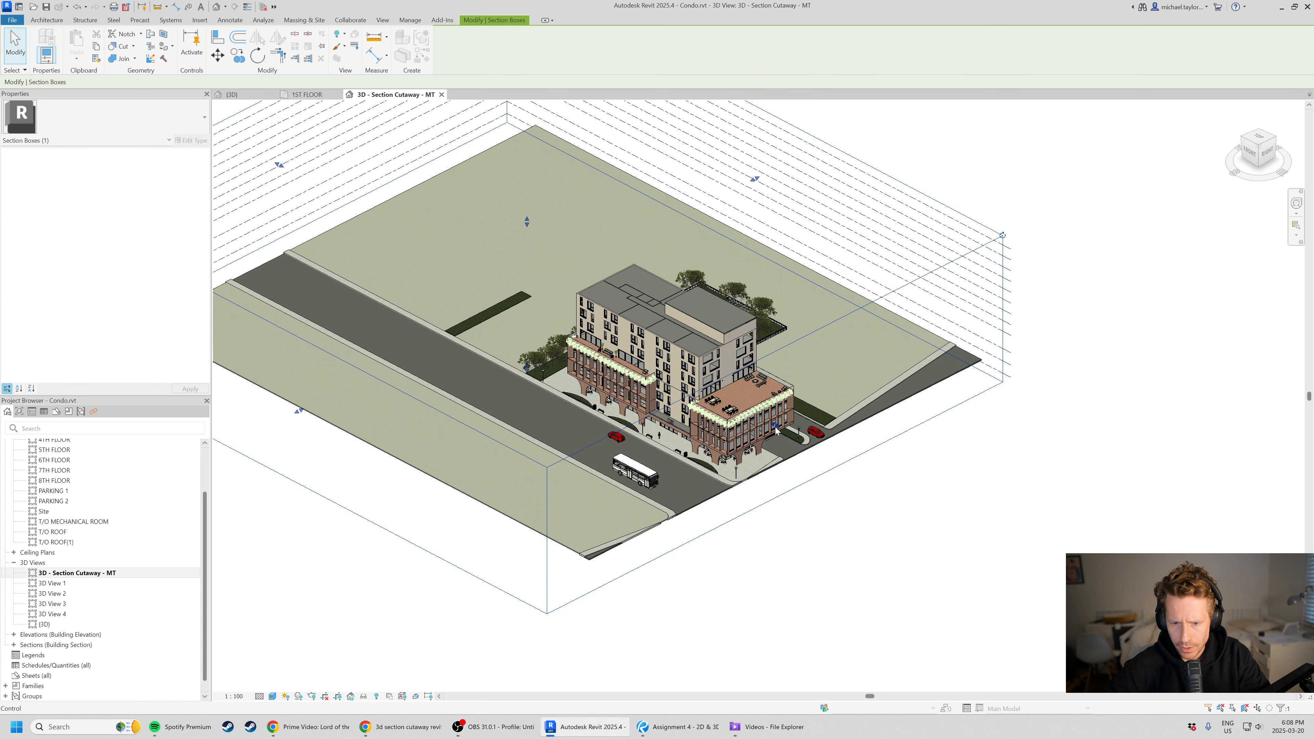
{"action": "left_click_drag", "start_coordinate": [762, 421], "coordinate": [744, 410]}
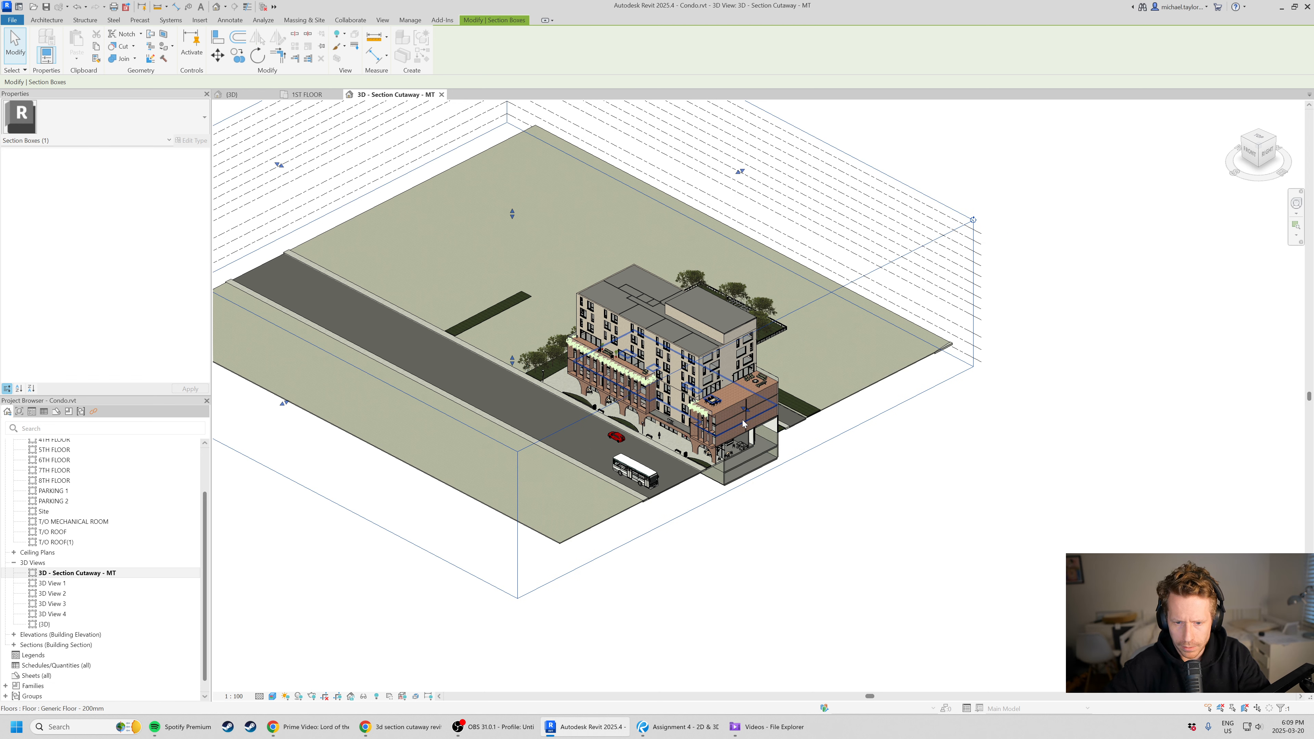
- Push the section box's end face further in, past the brick podium wing, so it cuts through the condo's stair core
{"action": "scroll", "coordinate": [800, 445], "scroll_direction": "up", "scroll_amount": 3}
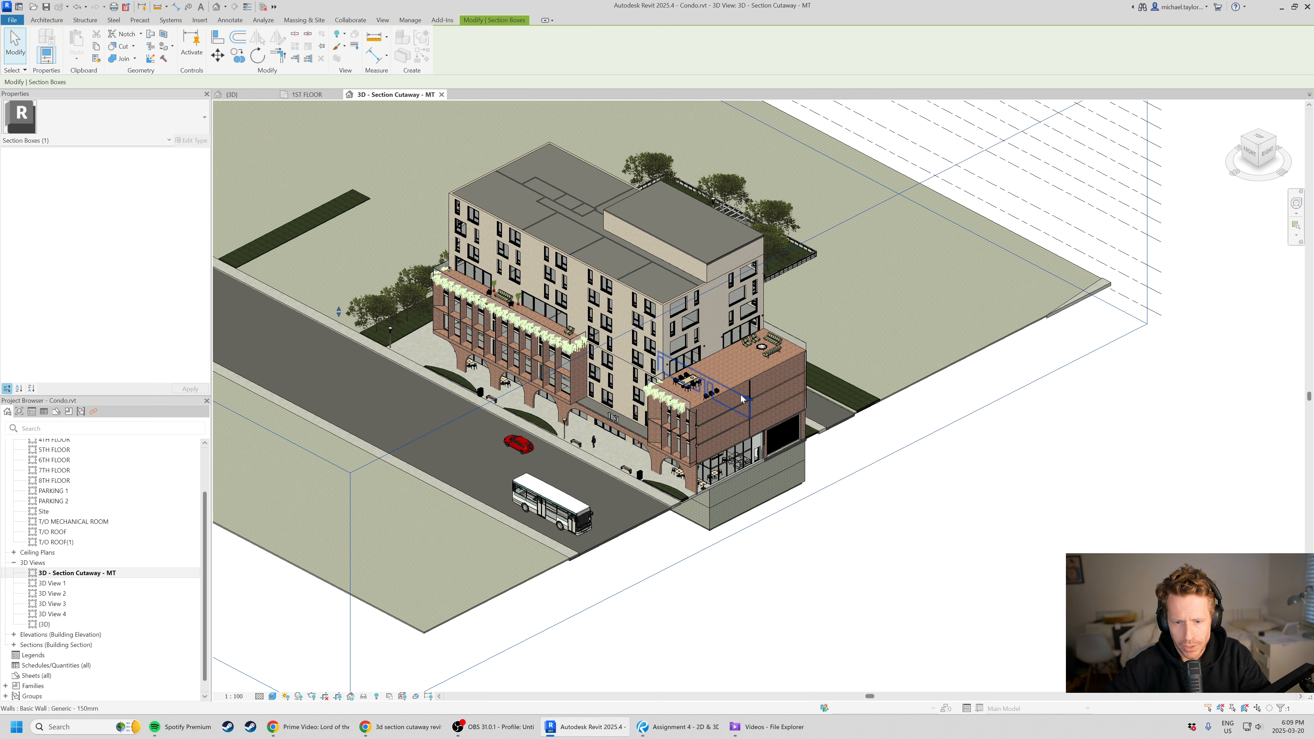
{"action": "left_click_drag", "start_coordinate": [752, 399], "coordinate": [678, 367]}
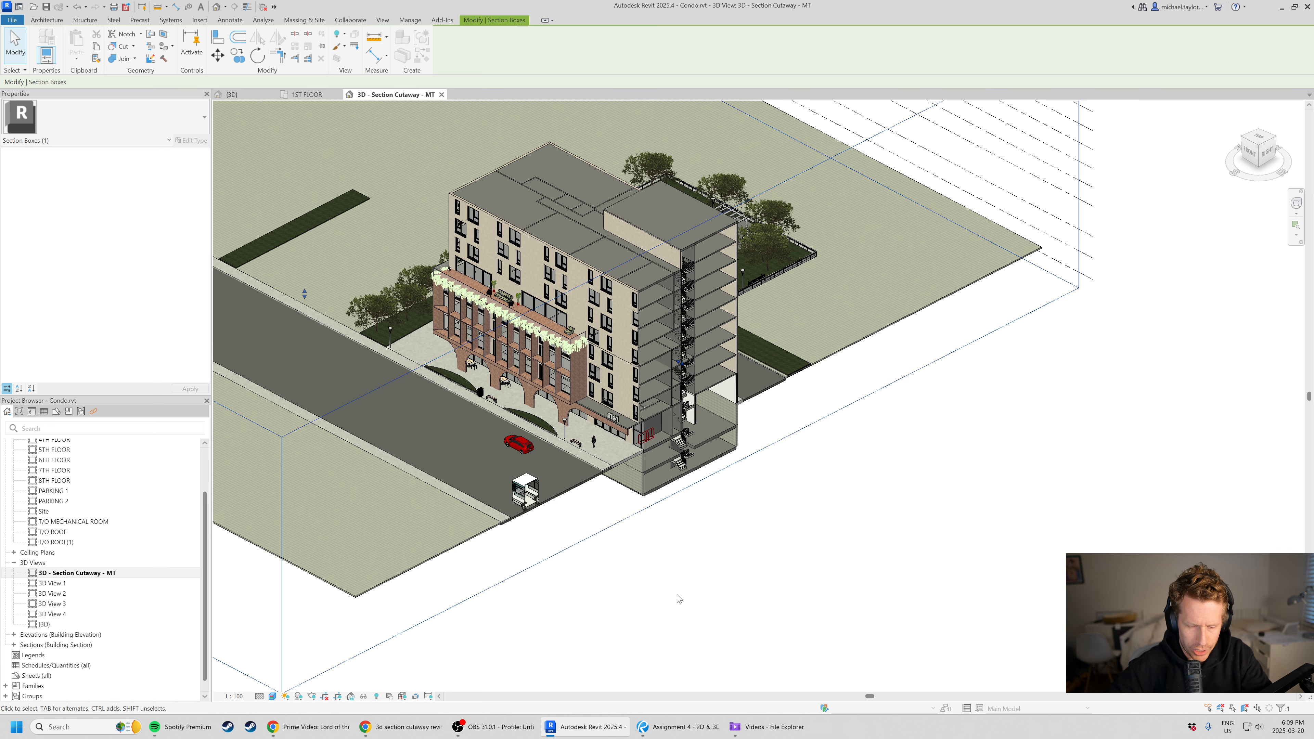
{"action": "middle_click_drag", "start_coordinate": [833, 456], "coordinate": [748, 416], "text": "shift"}
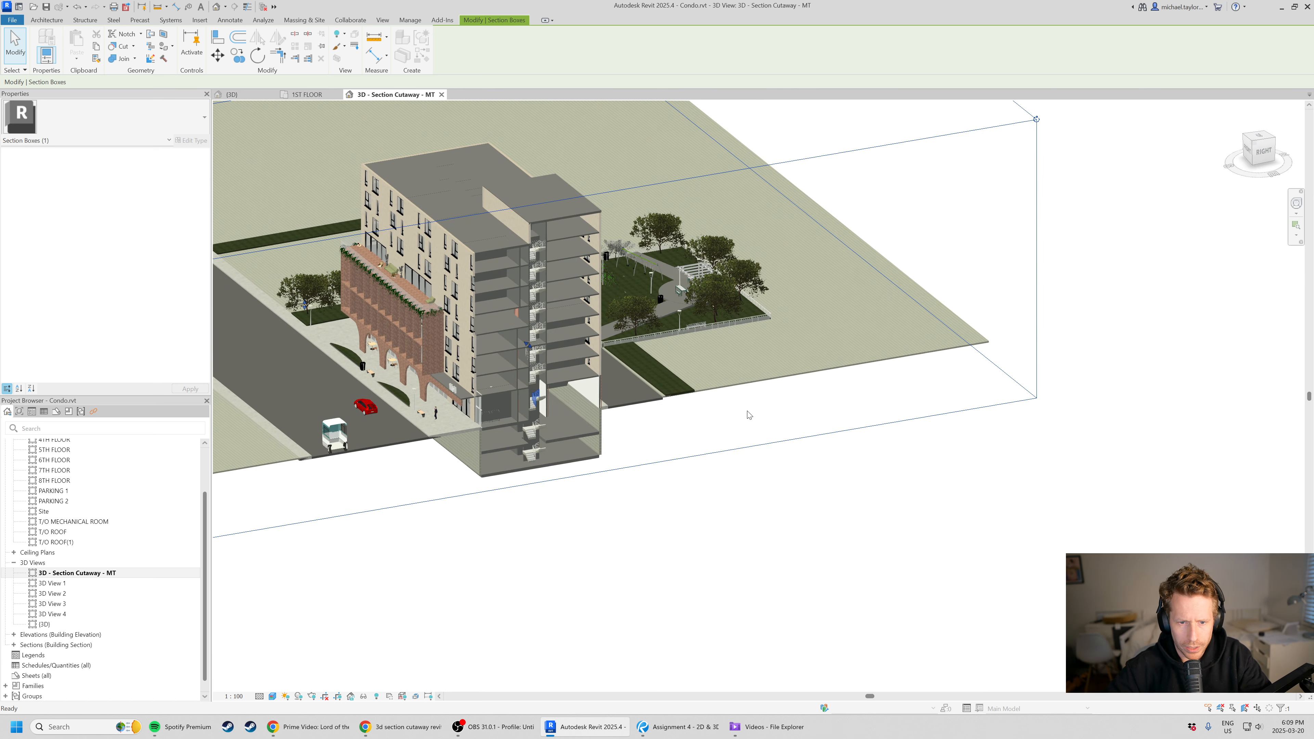
- Examine the cut through the stair core from several angles, and select and deselect the ground-floor brick wall beside the stairs
{"action": "scroll", "coordinate": [926, 341], "scroll_direction": "down", "scroll_amount": 2}
{"action": "scroll", "coordinate": [664, 318], "scroll_direction": "up", "scroll_amount": 5}
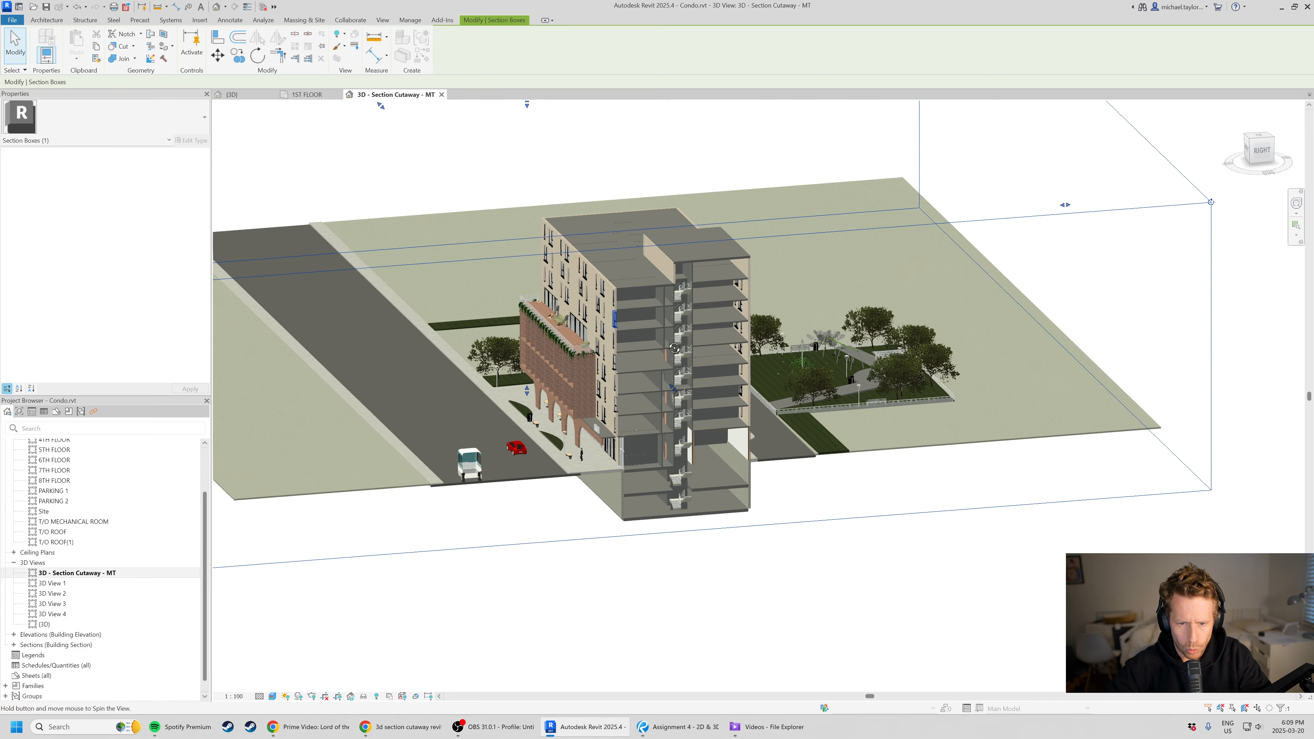
{"action": "scroll", "coordinate": [637, 272], "scroll_direction": "up", "scroll_amount": 6}
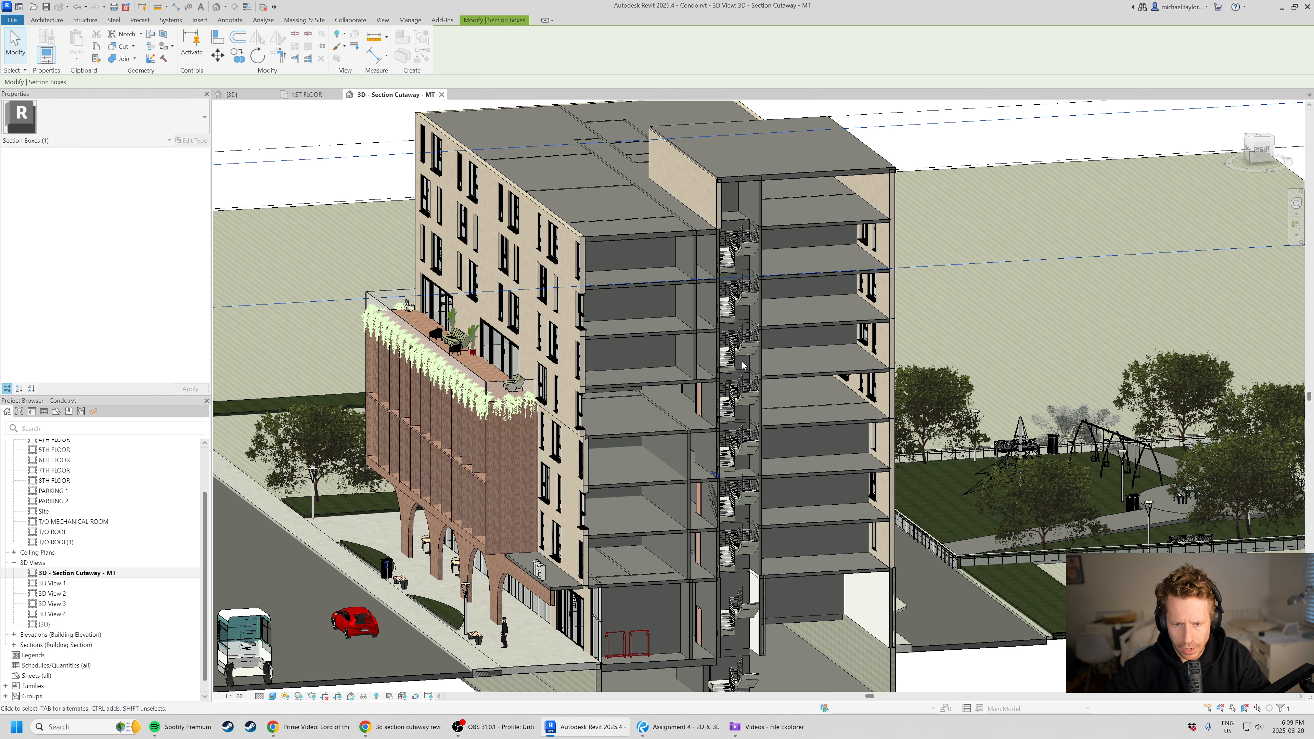
{"action": "scroll", "coordinate": [807, 270], "scroll_direction": "down", "scroll_amount": 2}
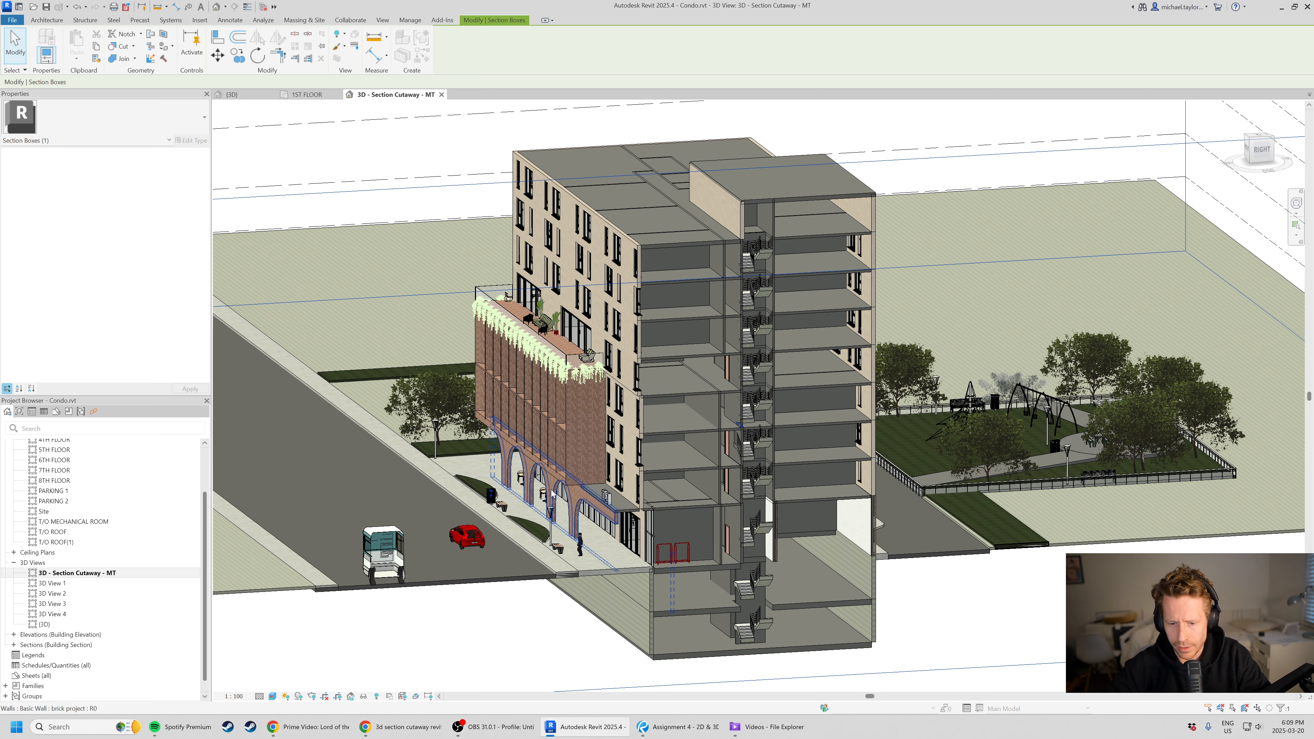
{"action": "scroll", "coordinate": [647, 363], "scroll_direction": "down", "scroll_amount": 1}
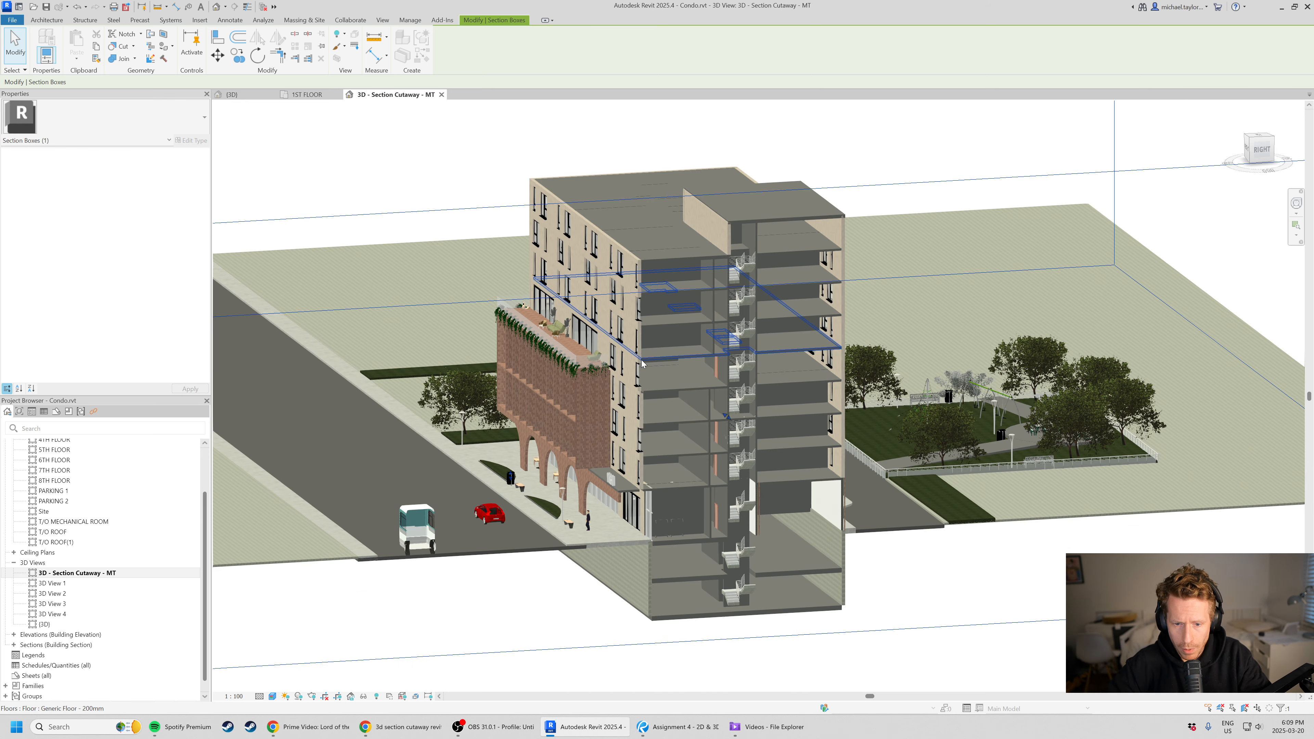
{"action": "middle_click_drag", "start_coordinate": [647, 440], "coordinate": [685, 464], "text": "shift"}
{"action": "scroll", "coordinate": [508, 257], "scroll_direction": "down", "scroll_amount": 1}
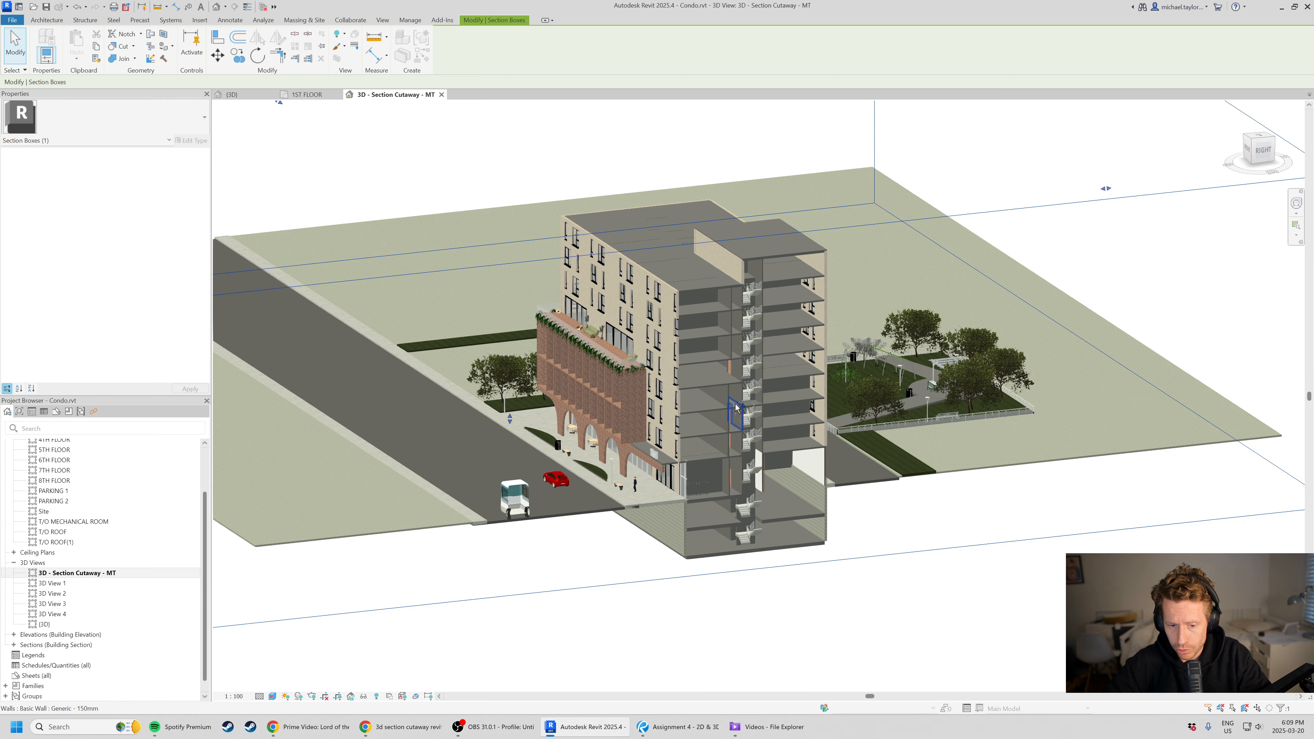
{"action": "scroll", "coordinate": [818, 482], "scroll_direction": "up", "scroll_amount": 5}
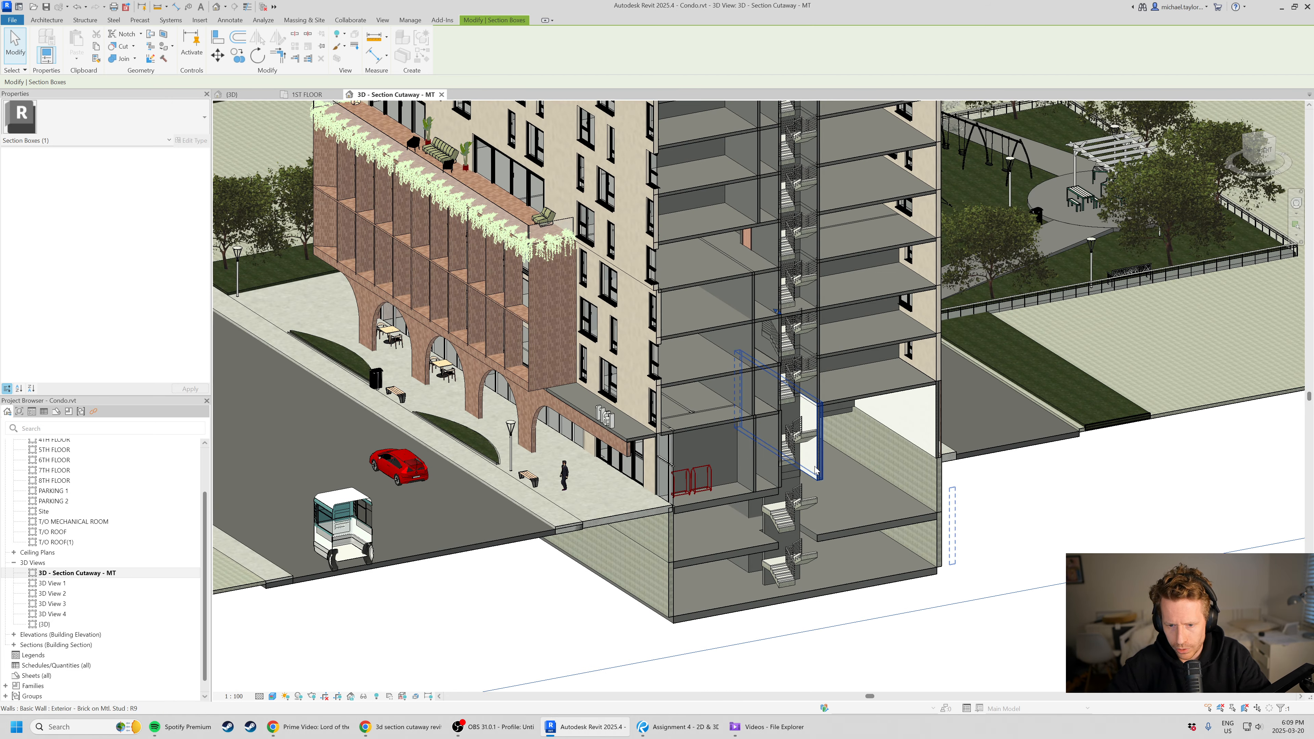
{"action": "left_click", "coordinate": [819, 481]}
{"action": "scroll", "coordinate": [824, 490], "scroll_direction": "up", "scroll_amount": 2}
{"action": "middle_click_drag", "start_coordinate": [771, 510], "coordinate": [805, 523], "text": "shift"}
{"action": "scroll", "coordinate": [805, 522], "scroll_direction": "down", "scroll_amount": 3}
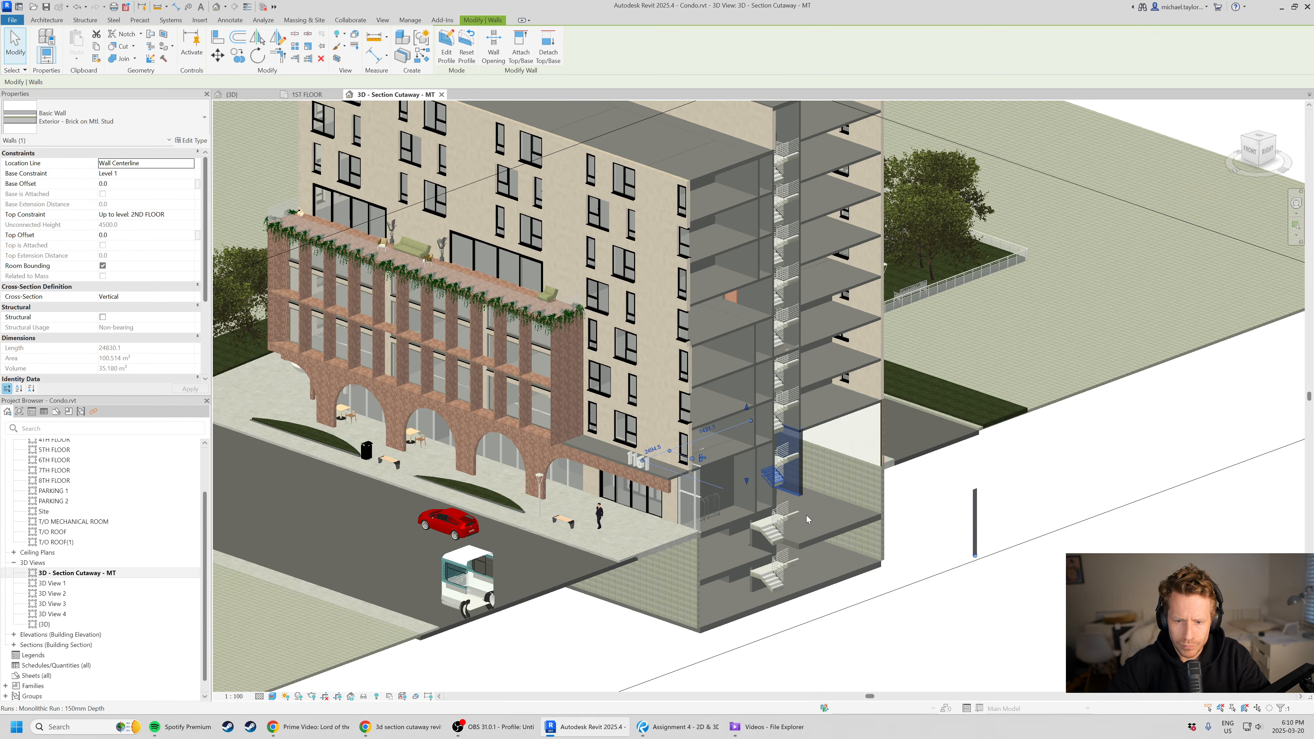
{"action": "left_click", "coordinate": [959, 616]}
- Reselect the section box and pull its opposite end face in from the far lawn so it cuts through the arched brick podium
{"action": "scroll", "coordinate": [822, 353], "scroll_direction": "down", "scroll_amount": 2}
{"action": "scroll", "coordinate": [848, 536], "scroll_direction": "down", "scroll_amount": 4}
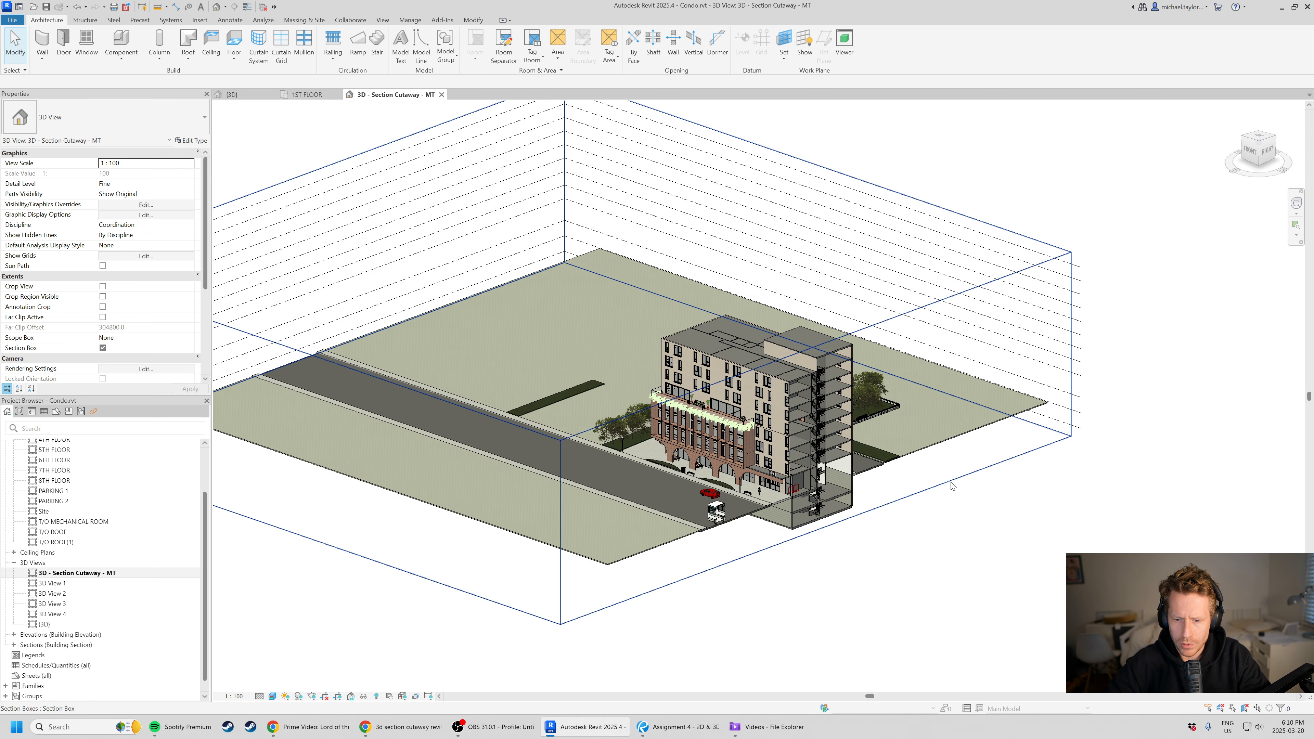
{"action": "scroll", "coordinate": [973, 492], "scroll_direction": "up", "scroll_amount": 2}
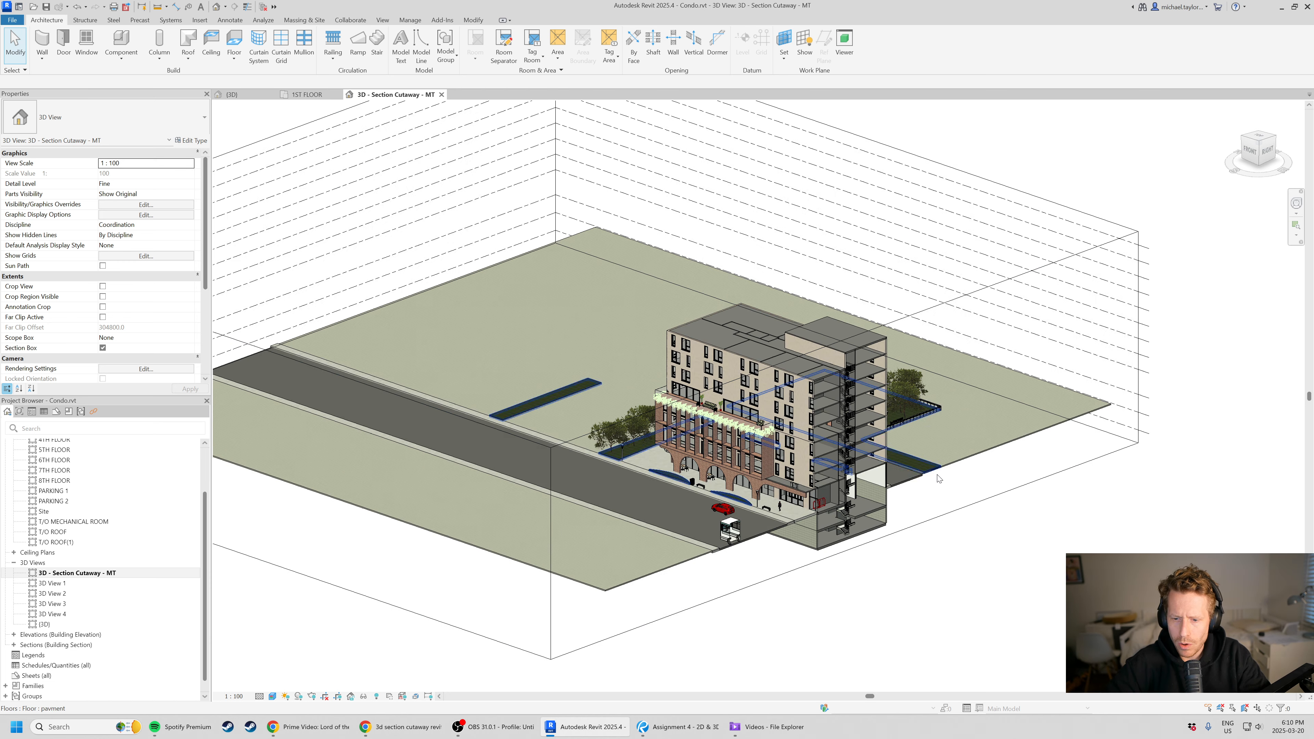
{"action": "left_click", "coordinate": [990, 498]}
{"action": "scroll", "coordinate": [989, 511], "scroll_direction": "down", "scroll_amount": 2}
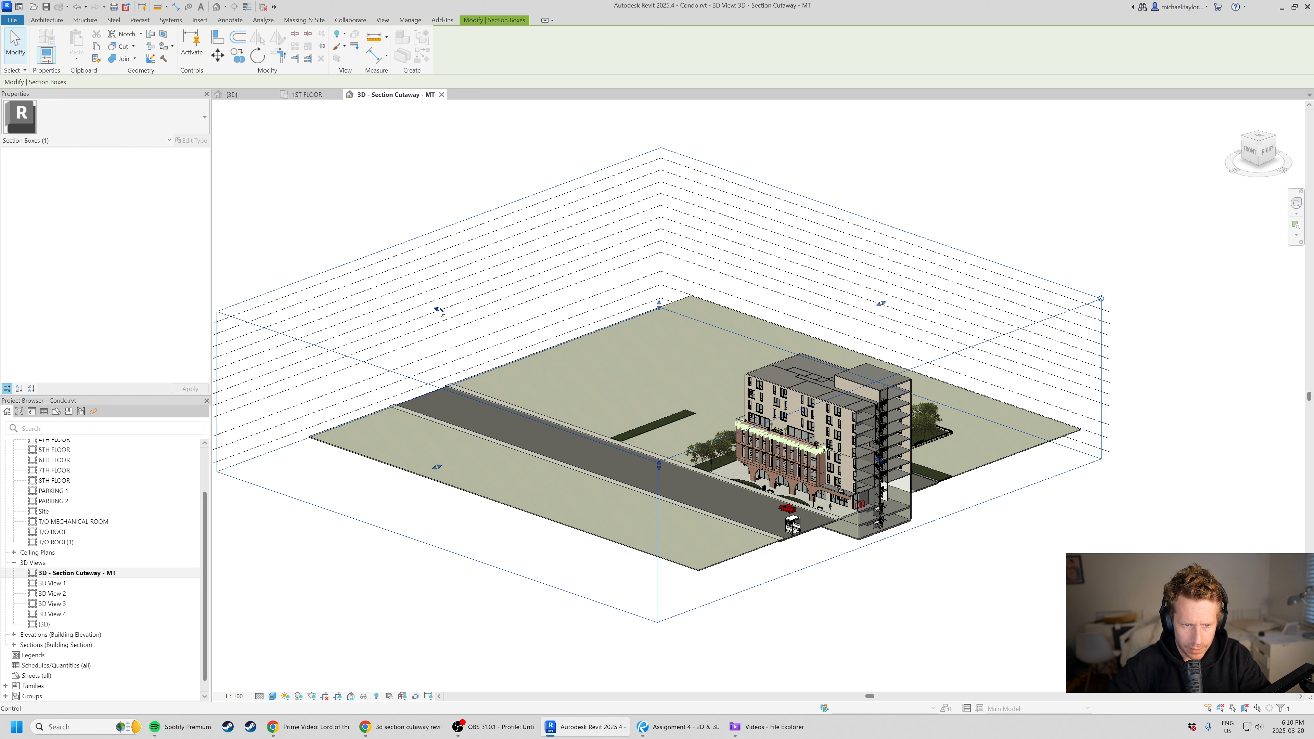
{"action": "left_click_drag", "start_coordinate": [438, 311], "coordinate": [745, 412]}
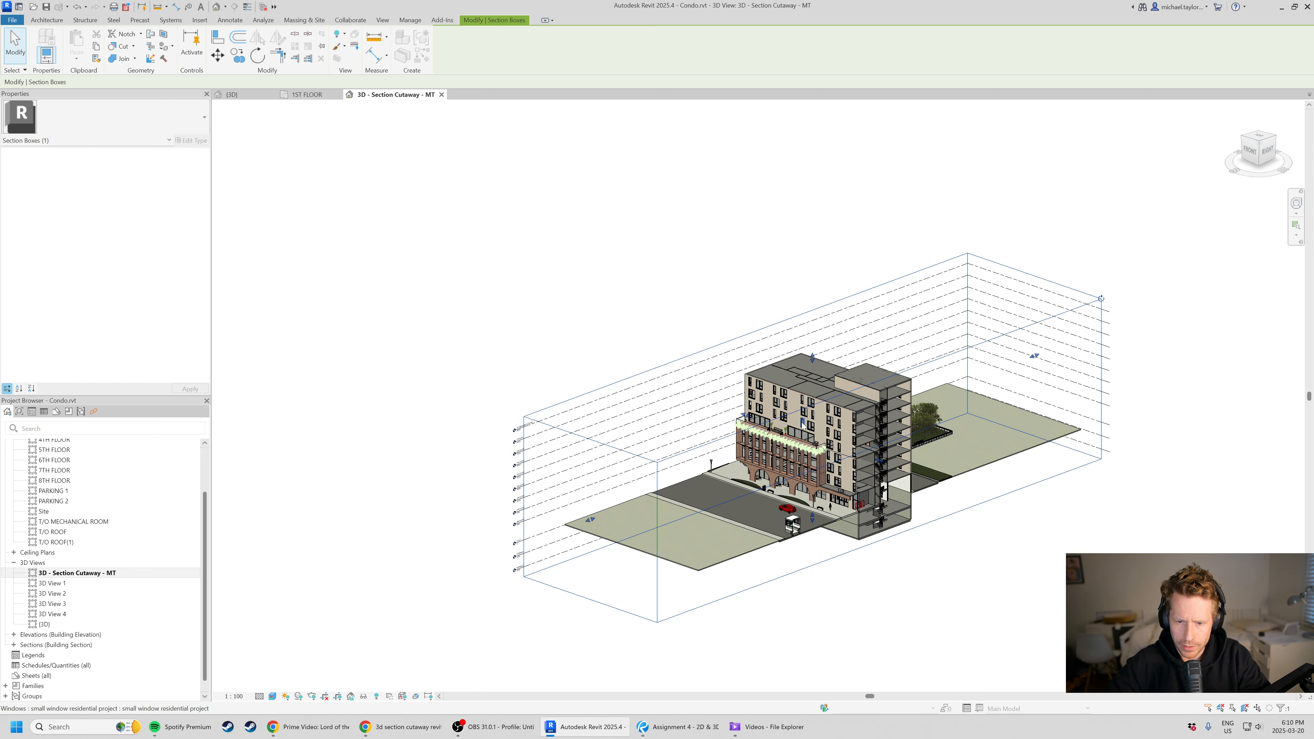
{"action": "scroll", "coordinate": [803, 424], "scroll_direction": "up", "scroll_amount": 2}
{"action": "left_click_drag", "start_coordinate": [727, 414], "coordinate": [816, 458]}
{"action": "scroll", "coordinate": [792, 458], "scroll_direction": "up", "scroll_amount": 1}
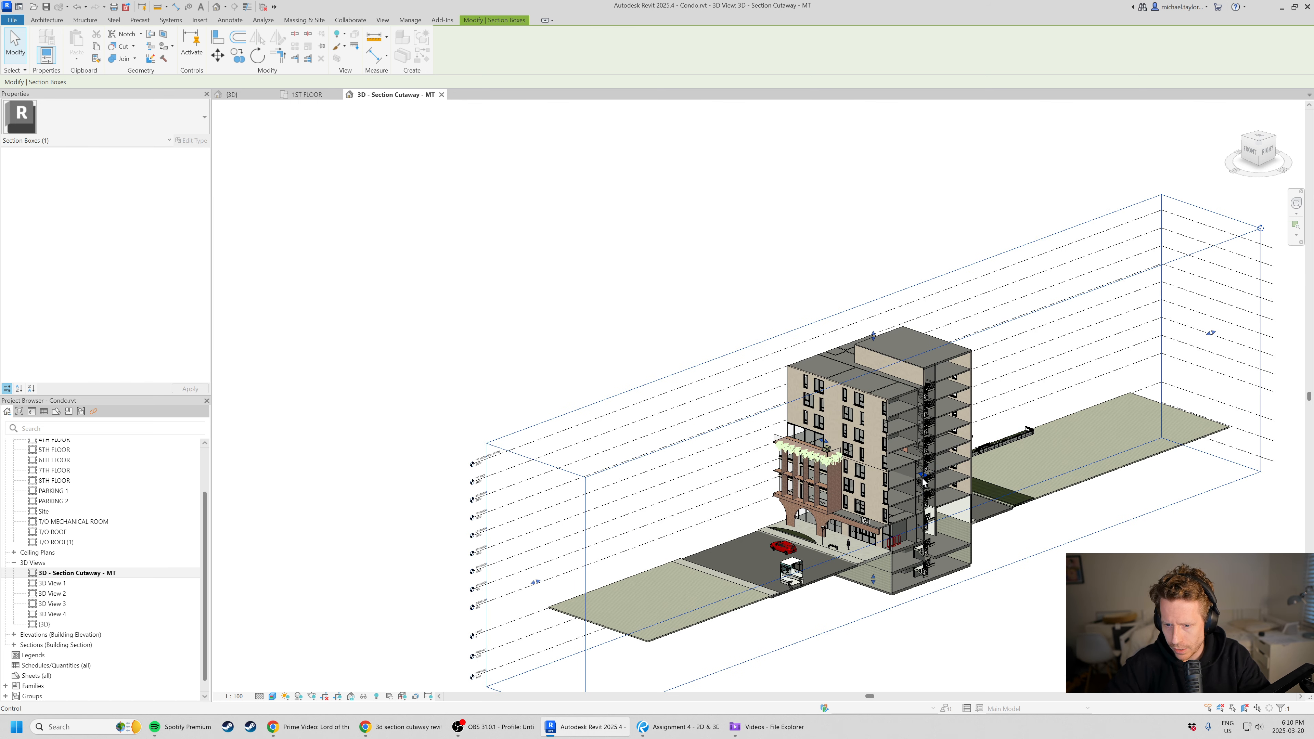
- Push the section box's stair-side end face past the staircase and fine-tune it to cut through the beige facade's window column
{"action": "scroll", "coordinate": [924, 481], "scroll_direction": "up", "scroll_amount": 3}
{"action": "scroll", "coordinate": [924, 481], "scroll_direction": "up", "scroll_amount": 2}
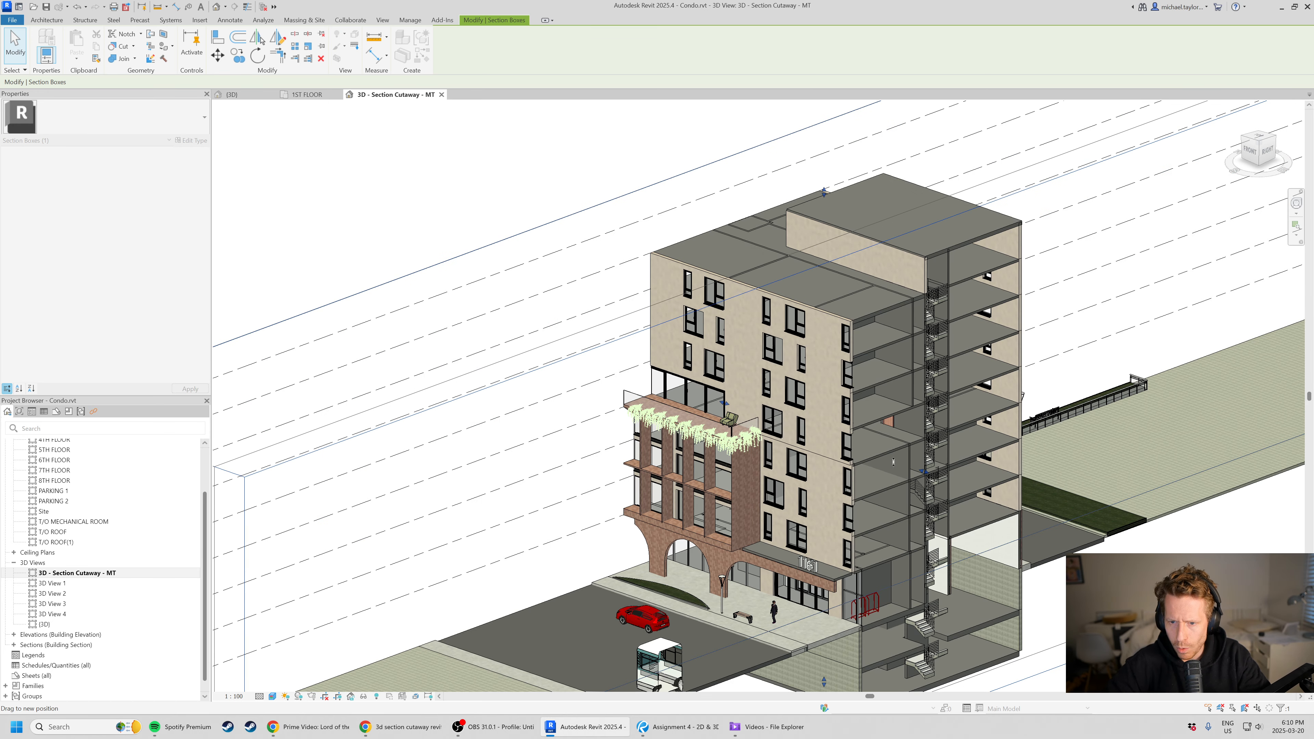
{"action": "left_click_drag", "start_coordinate": [924, 494], "coordinate": [875, 460]}
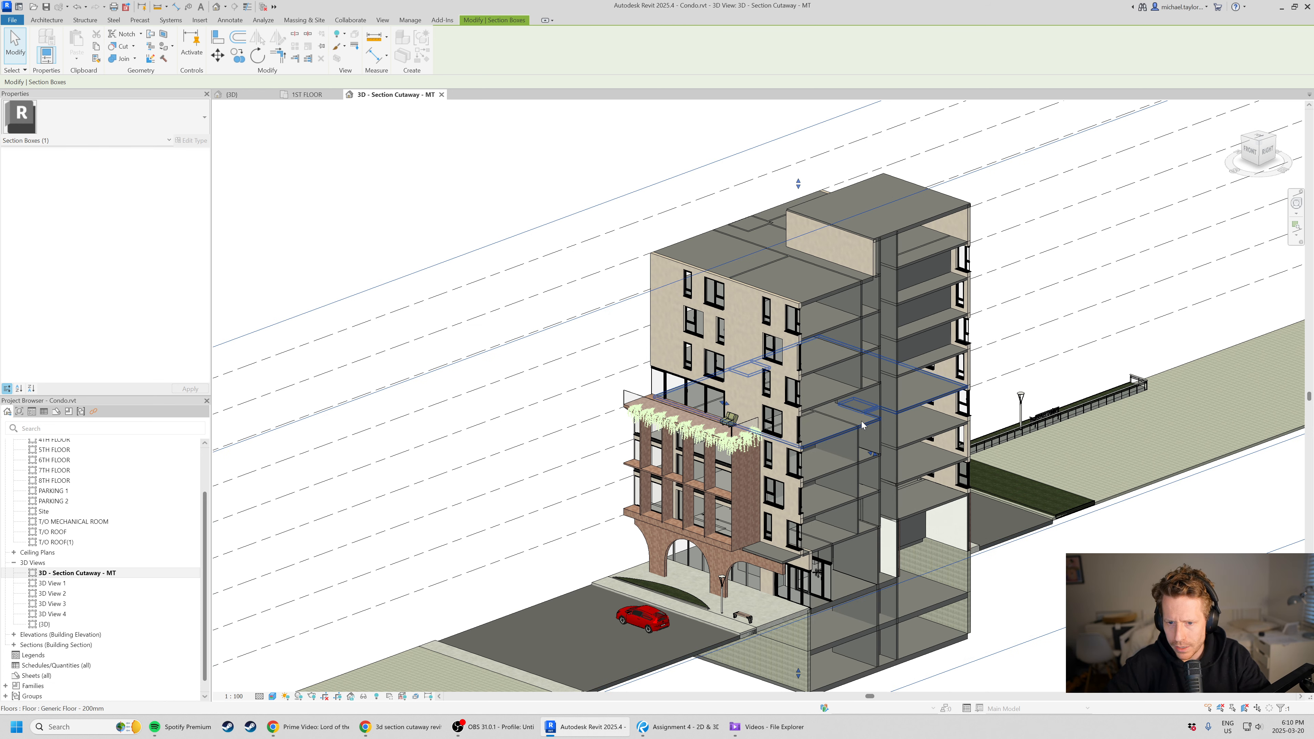
{"action": "scroll", "coordinate": [878, 469], "scroll_direction": "up", "scroll_amount": 5}
{"action": "left_click_drag", "start_coordinate": [872, 468], "coordinate": [886, 471]}
{"action": "scroll", "coordinate": [880, 472], "scroll_direction": "up", "scroll_amount": 3}
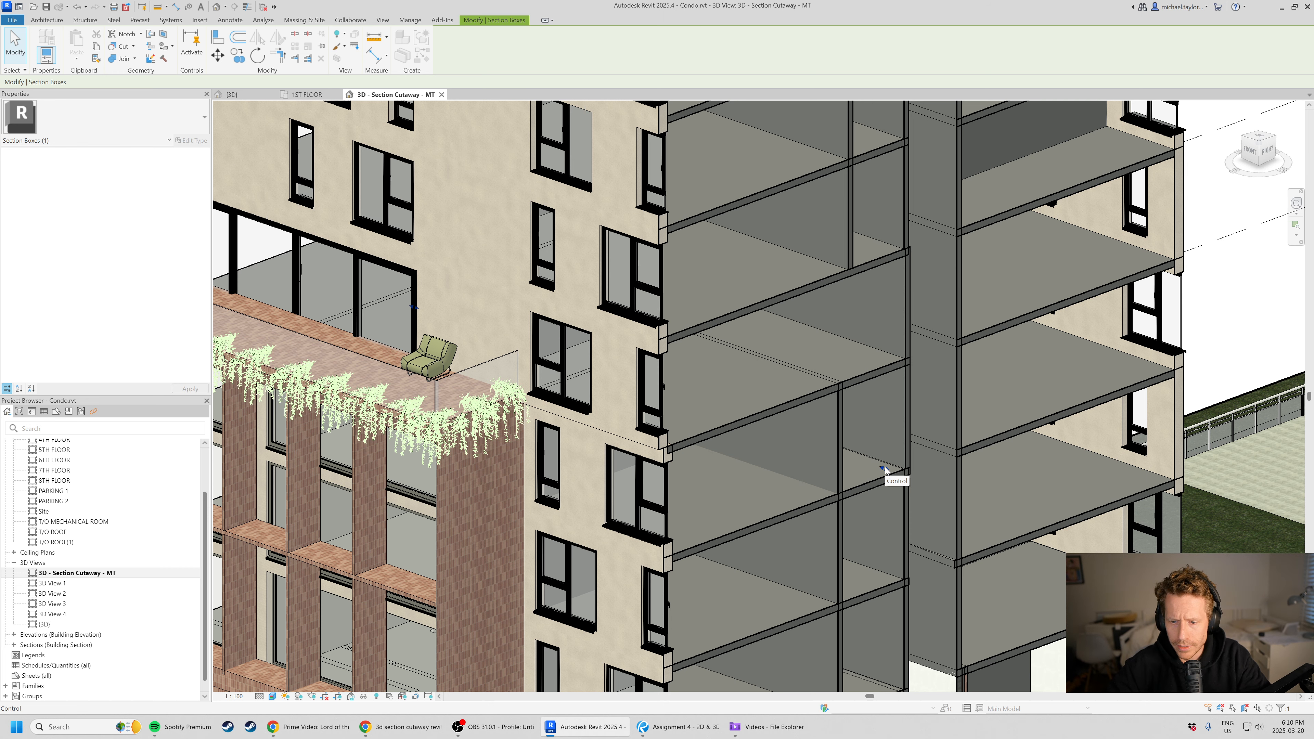
{"action": "left_click_drag", "start_coordinate": [885, 470], "coordinate": [816, 422]}
{"action": "scroll", "coordinate": [818, 422], "scroll_direction": "down", "scroll_amount": 6}
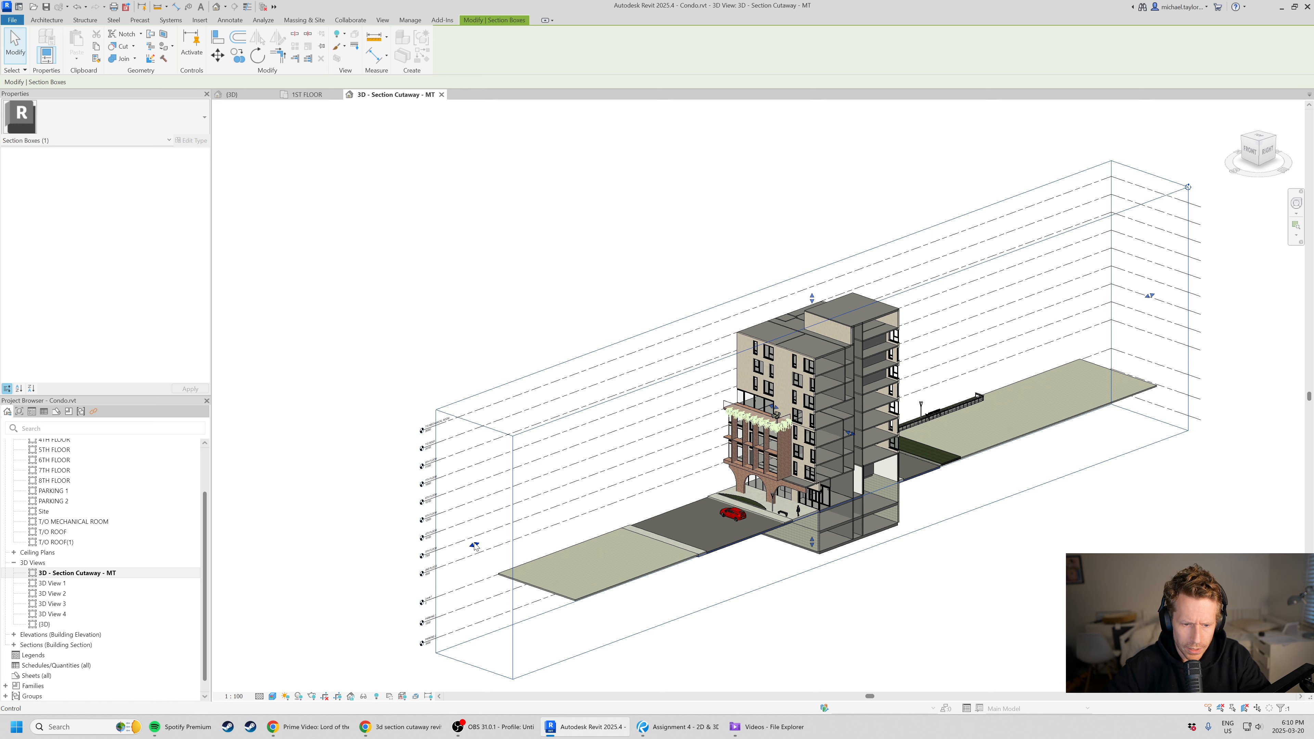
- Pull the section box's street-side face in past the lawn so it ends on the road in front of the condo
{"action": "left_click_drag", "start_coordinate": [474, 545], "coordinate": [673, 527]}
{"action": "left_click_drag", "start_coordinate": [778, 583], "coordinate": [776, 582]}
{"action": "scroll", "coordinate": [550, 510], "scroll_direction": "up", "scroll_amount": 5}
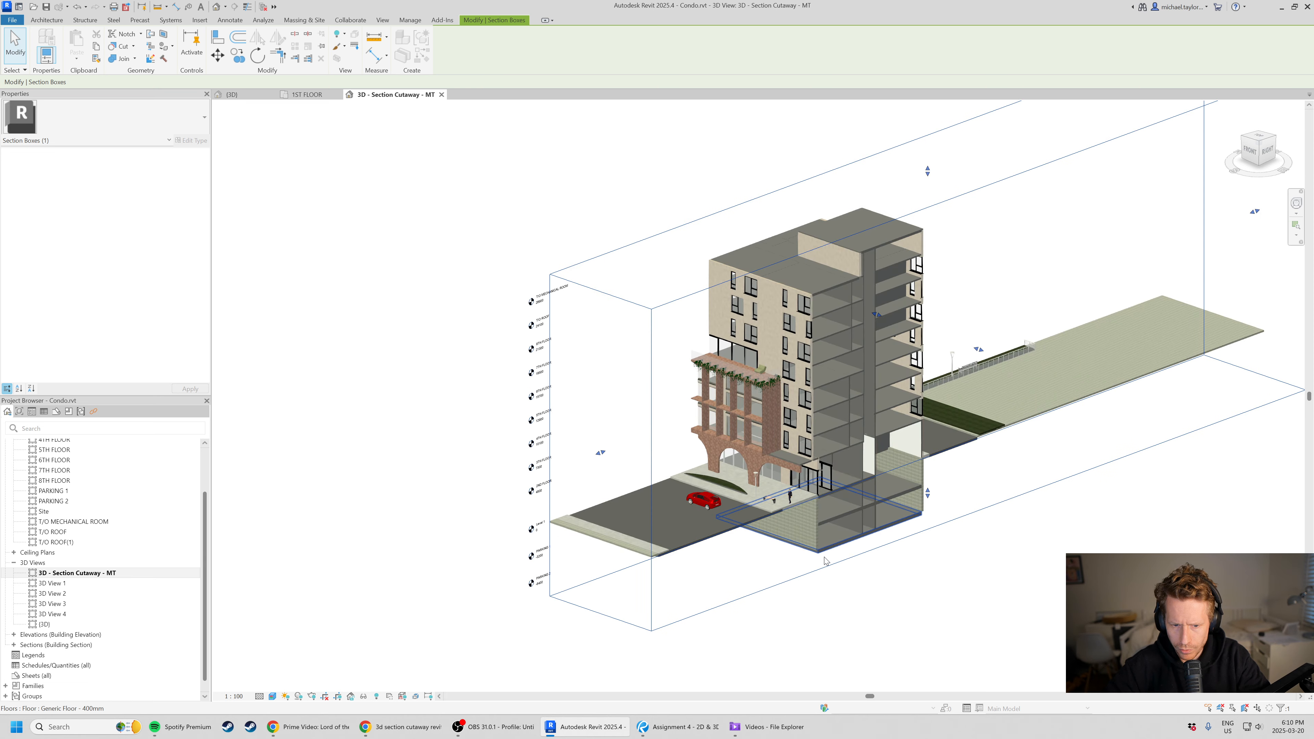
{"action": "left_click_drag", "start_coordinate": [567, 436], "coordinate": [663, 419]}
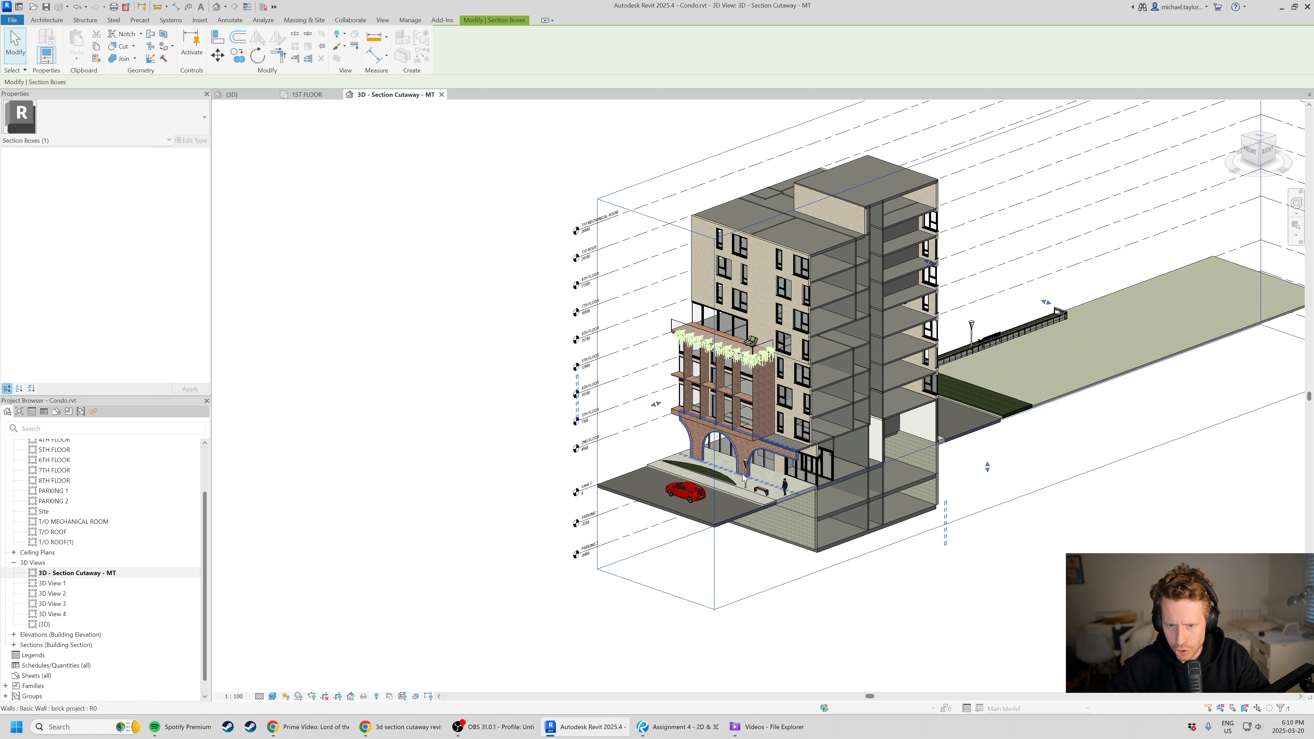
- Switch to Revu to check the 3D Section on the assignment sheet against the cutaway, and return to Revit
{"action": "middle_click_drag", "start_coordinate": [721, 428], "coordinate": [531, 524], "text": "shift"}
{"action": "scroll", "coordinate": [531, 525], "scroll_direction": "down", "scroll_amount": 3}
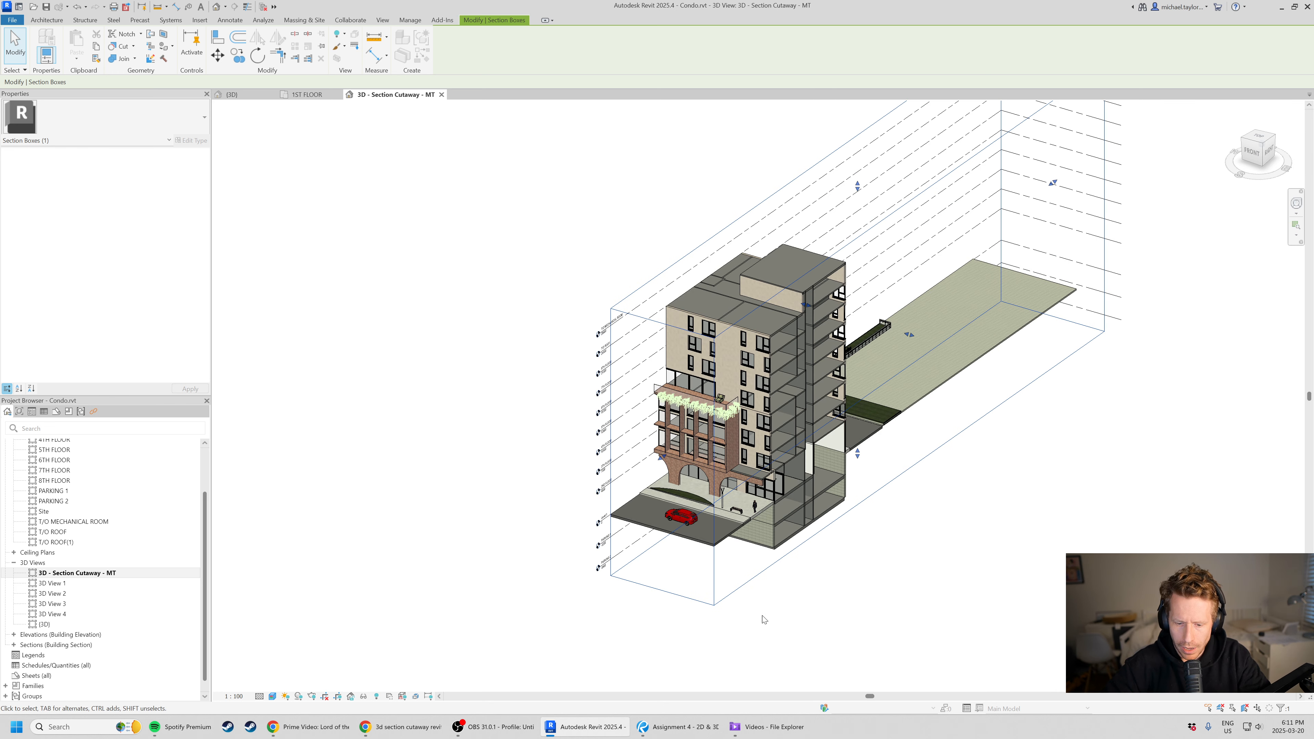
{"action": "left_click", "coordinate": [678, 727]}
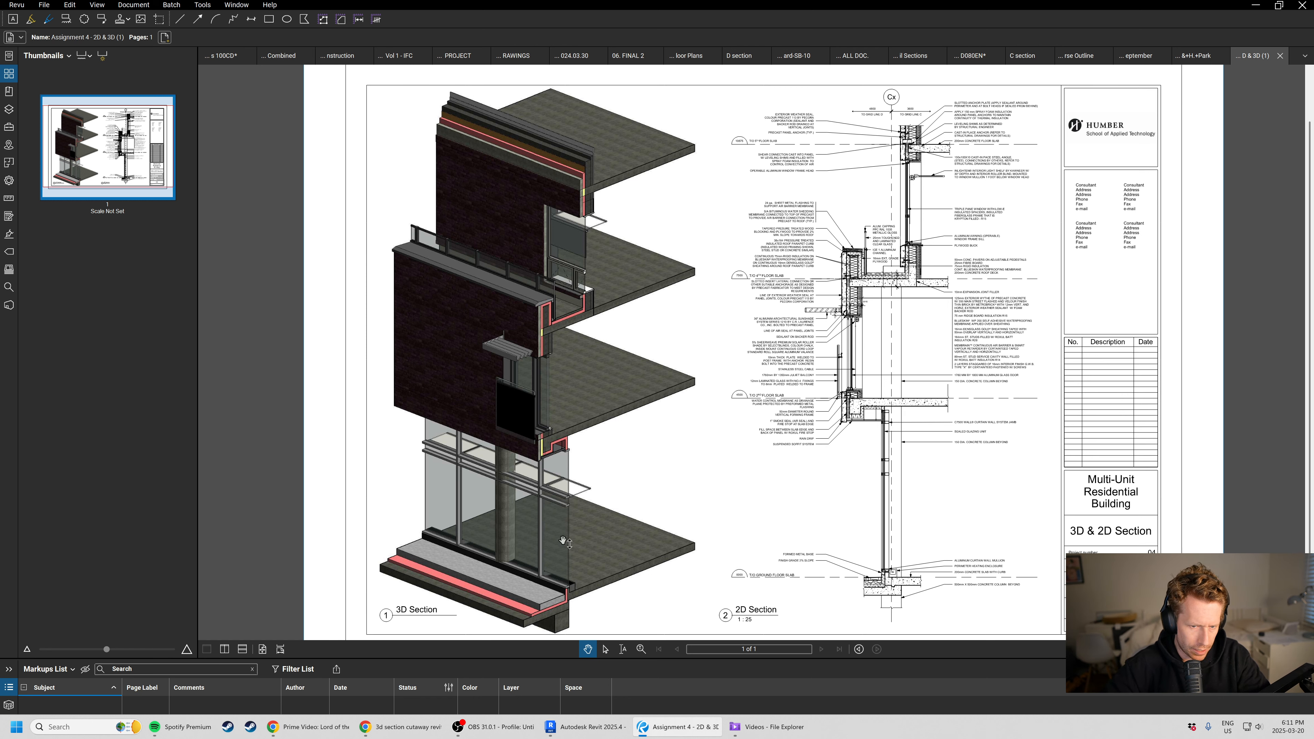
{"action": "key", "text": "alt+Tab"}
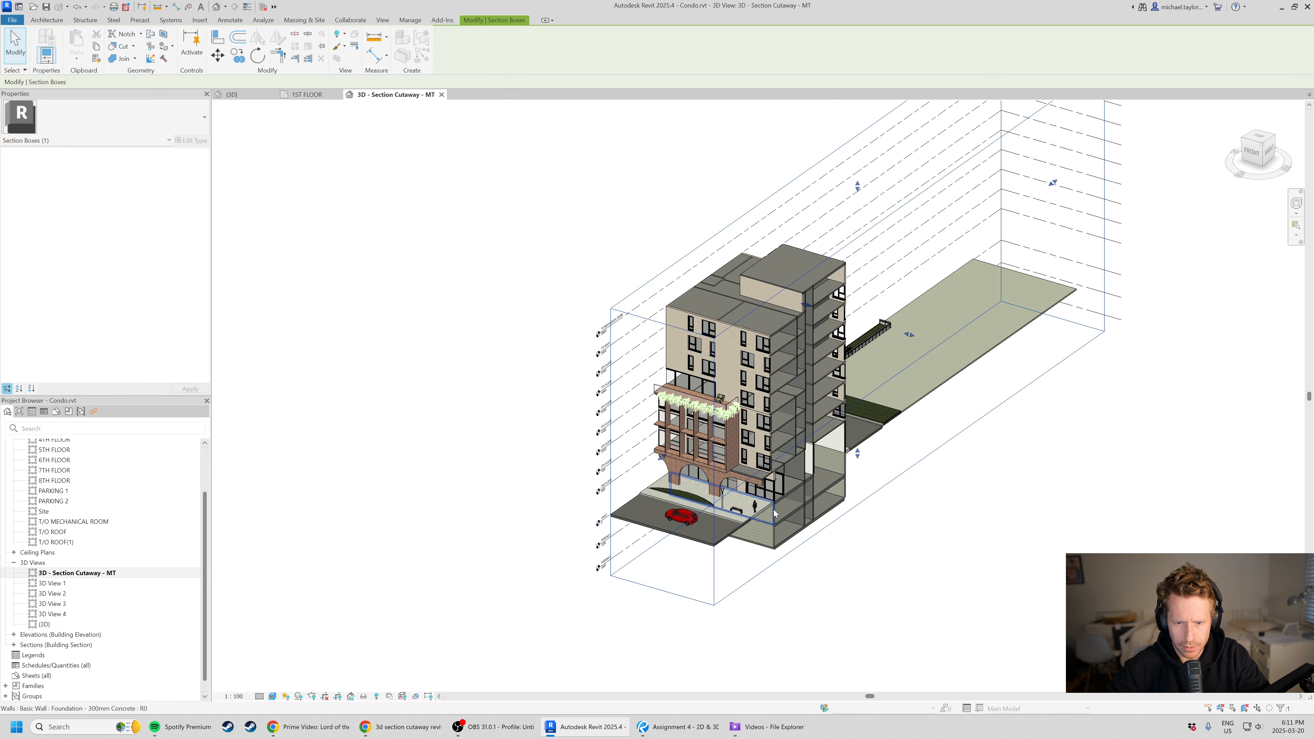
{"action": "middle_click_drag", "start_coordinate": [878, 572], "coordinate": [820, 576], "text": "shift"}
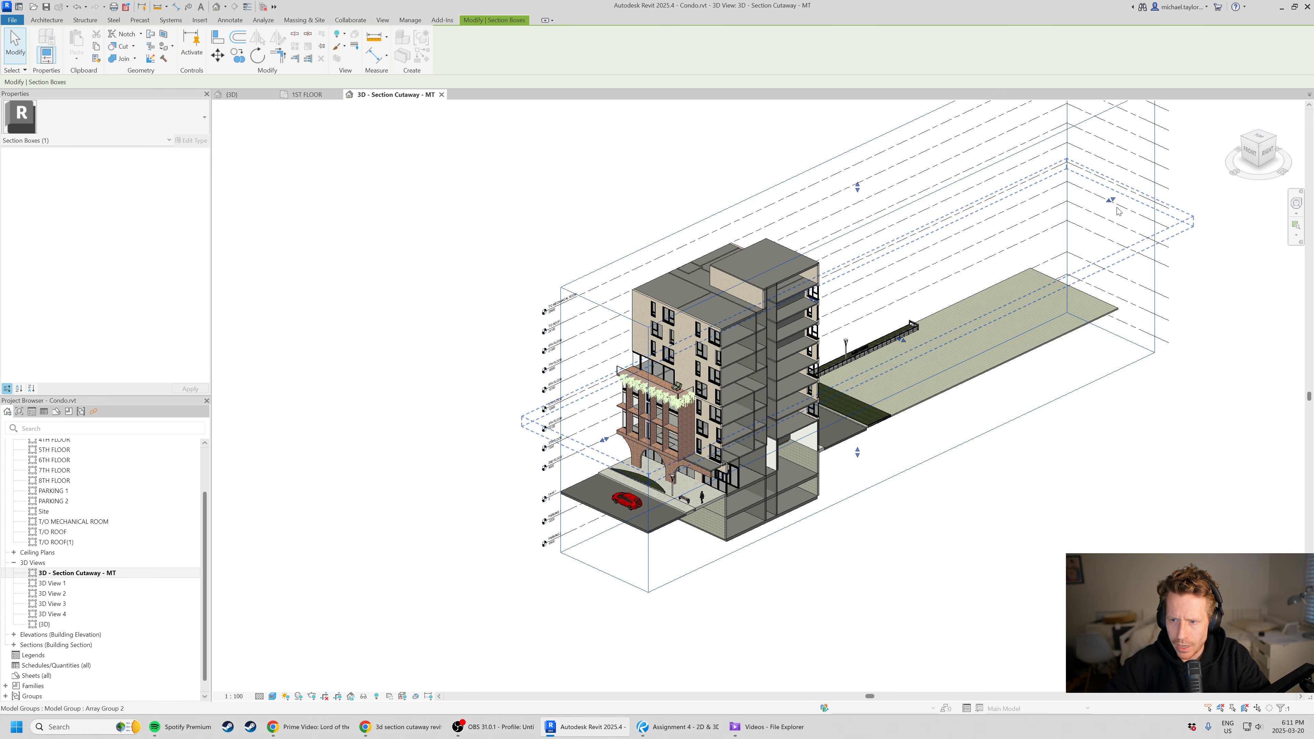
- Pull the section box's rear face in from the back lawn to just behind the condo's street facade, leaving short floor slabs
{"action": "left_click_drag", "start_coordinate": [1111, 200], "coordinate": [828, 371]}
{"action": "middle_click_drag", "start_coordinate": [821, 381], "coordinate": [937, 445], "text": "shift"}
{"action": "left_click_drag", "start_coordinate": [822, 363], "coordinate": [657, 407]}
{"action": "middle_click_drag", "start_coordinate": [616, 437], "coordinate": [590, 536], "text": "shift"}
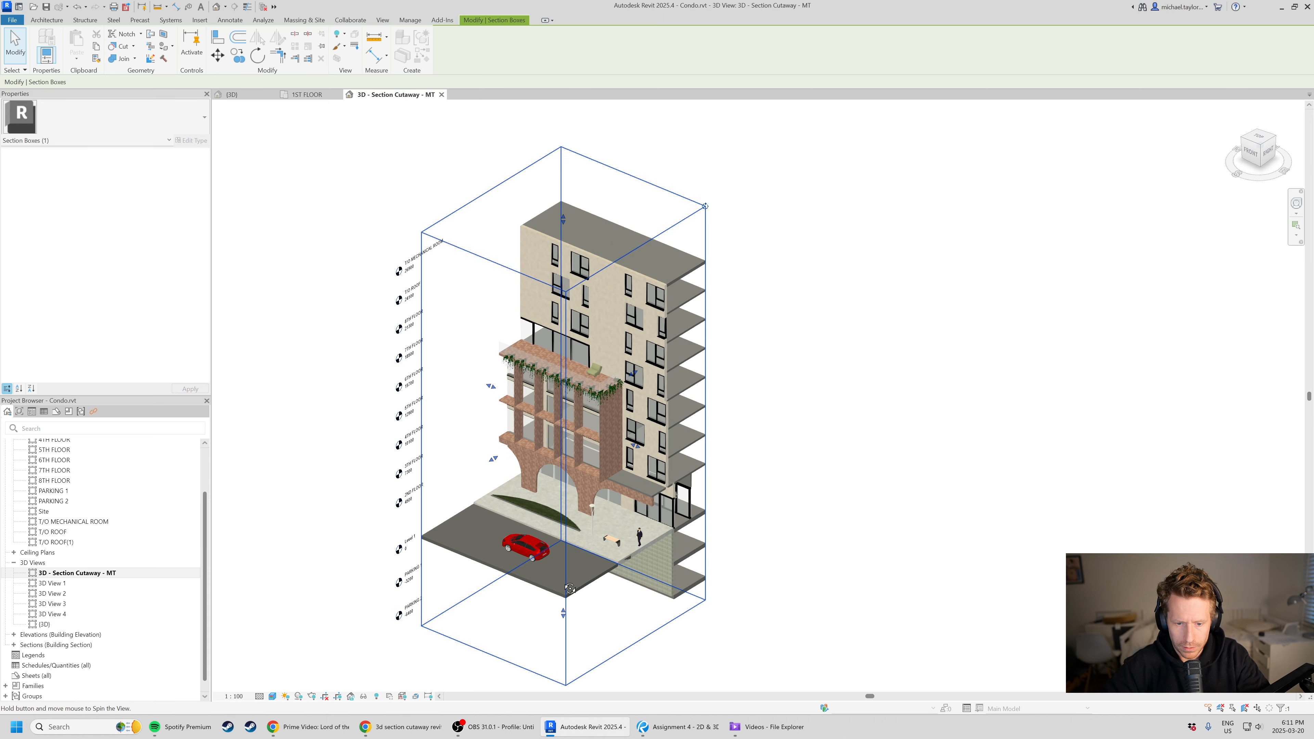
- Reselect the section box, push its podium-side end face in to narrow the slice to about one brick arch, and deselect it
{"action": "left_click", "coordinate": [889, 413]}
{"action": "scroll", "coordinate": [648, 425], "scroll_direction": "down", "scroll_amount": 1}
{"action": "scroll", "coordinate": [694, 256], "scroll_direction": "up", "scroll_amount": 2}
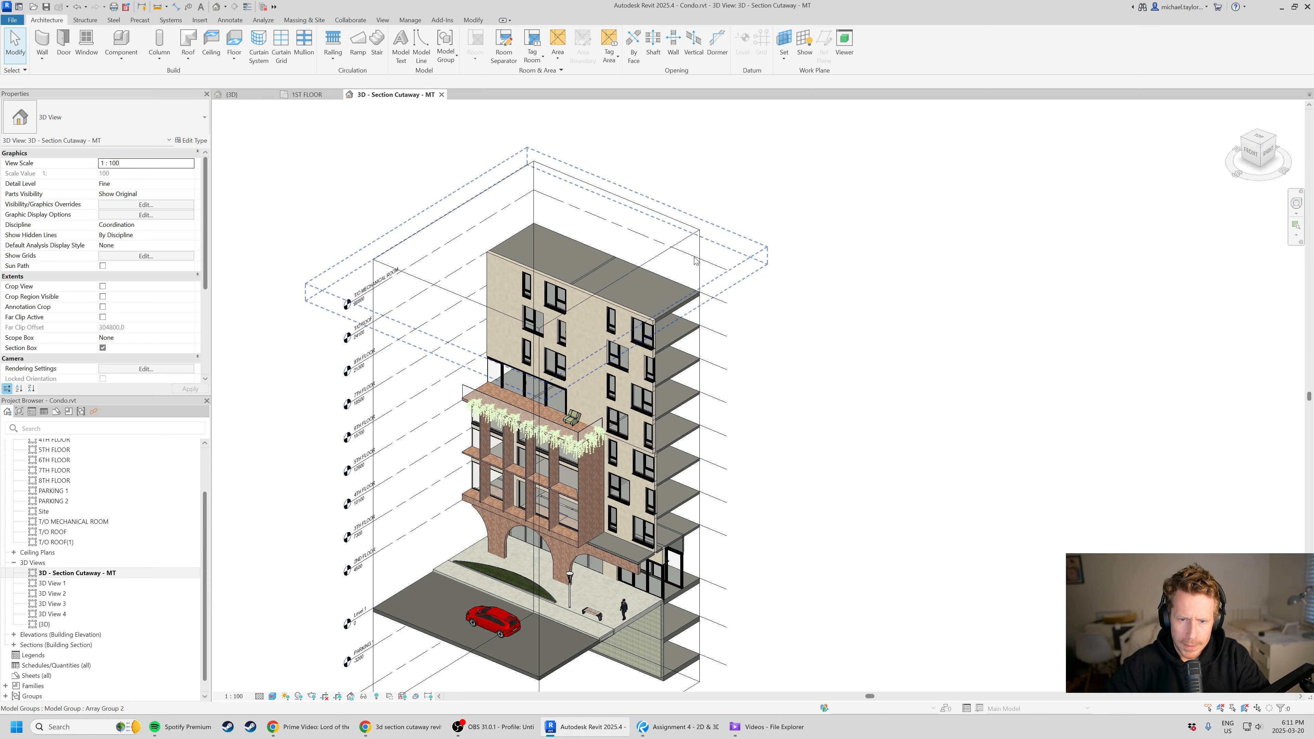
{"action": "scroll", "coordinate": [813, 277], "scroll_direction": "down", "scroll_amount": 1}
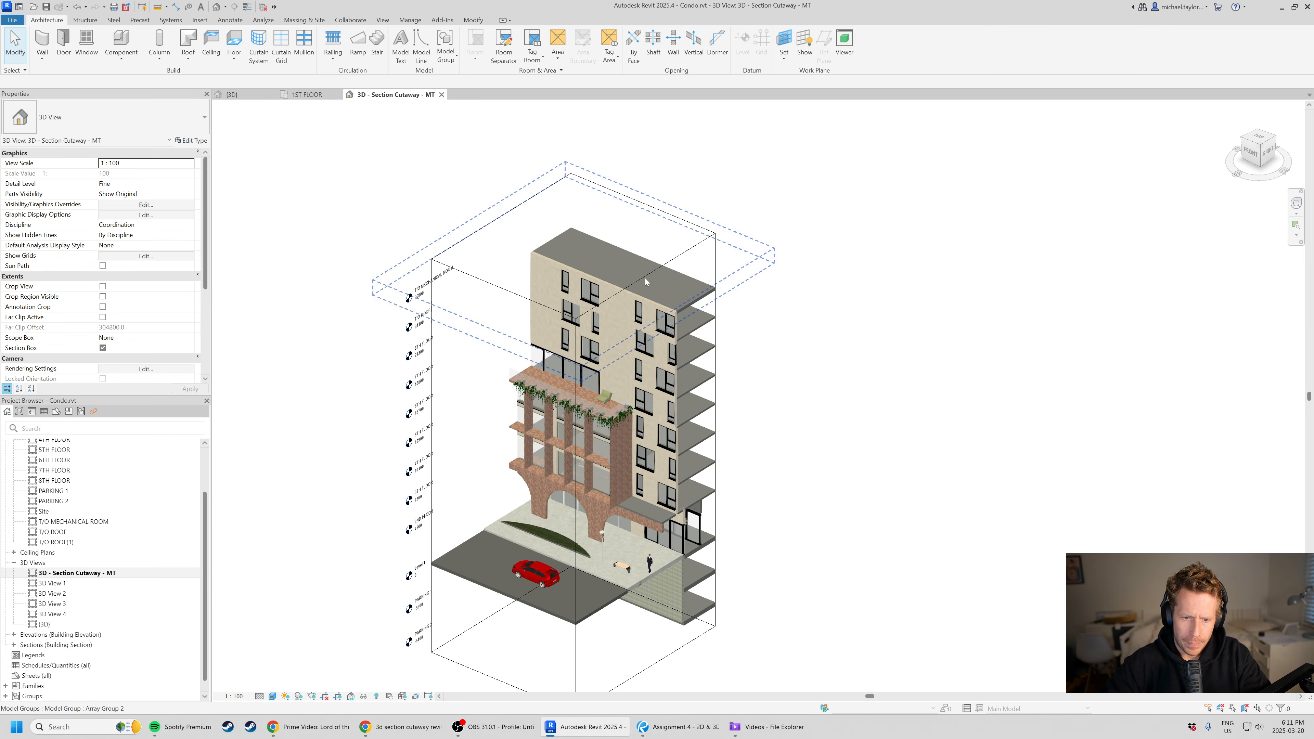
{"action": "left_click", "coordinate": [458, 239]}
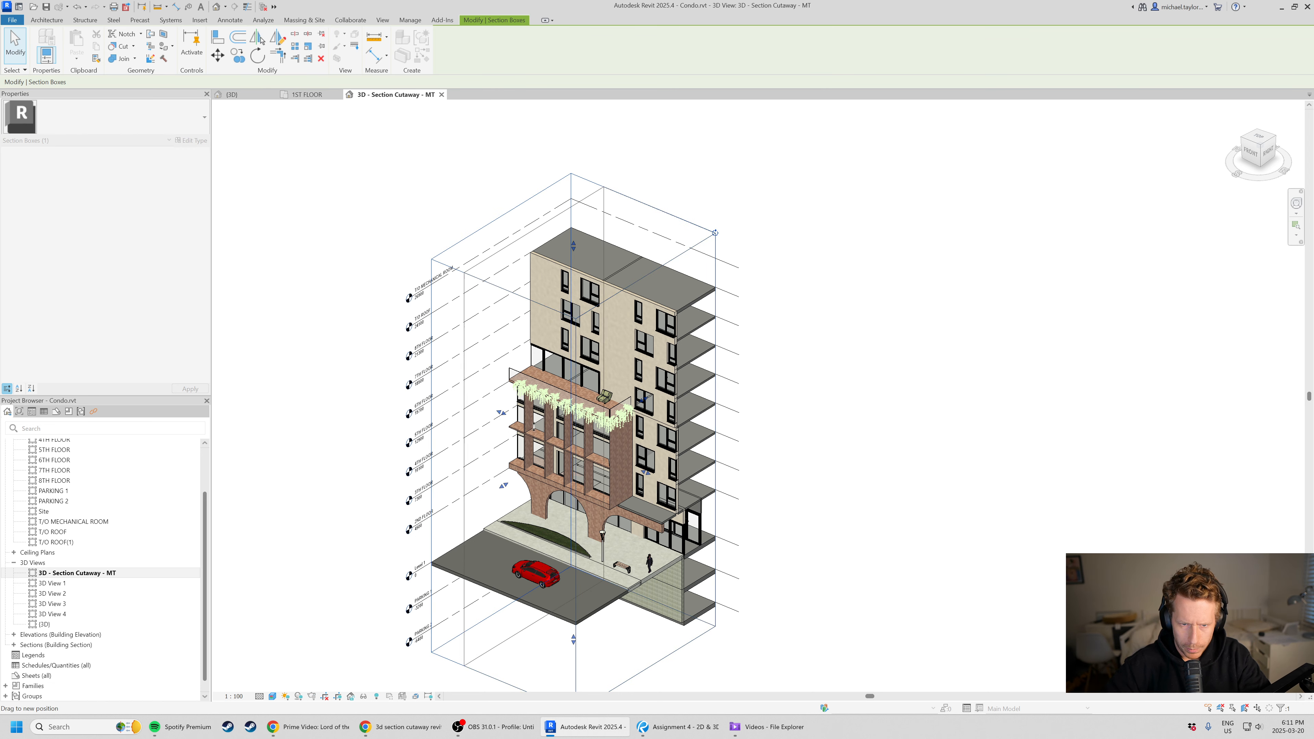
{"action": "left_click_drag", "start_coordinate": [533, 426], "coordinate": [539, 429]}
{"action": "scroll", "coordinate": [560, 483], "scroll_direction": "up", "scroll_amount": 2}
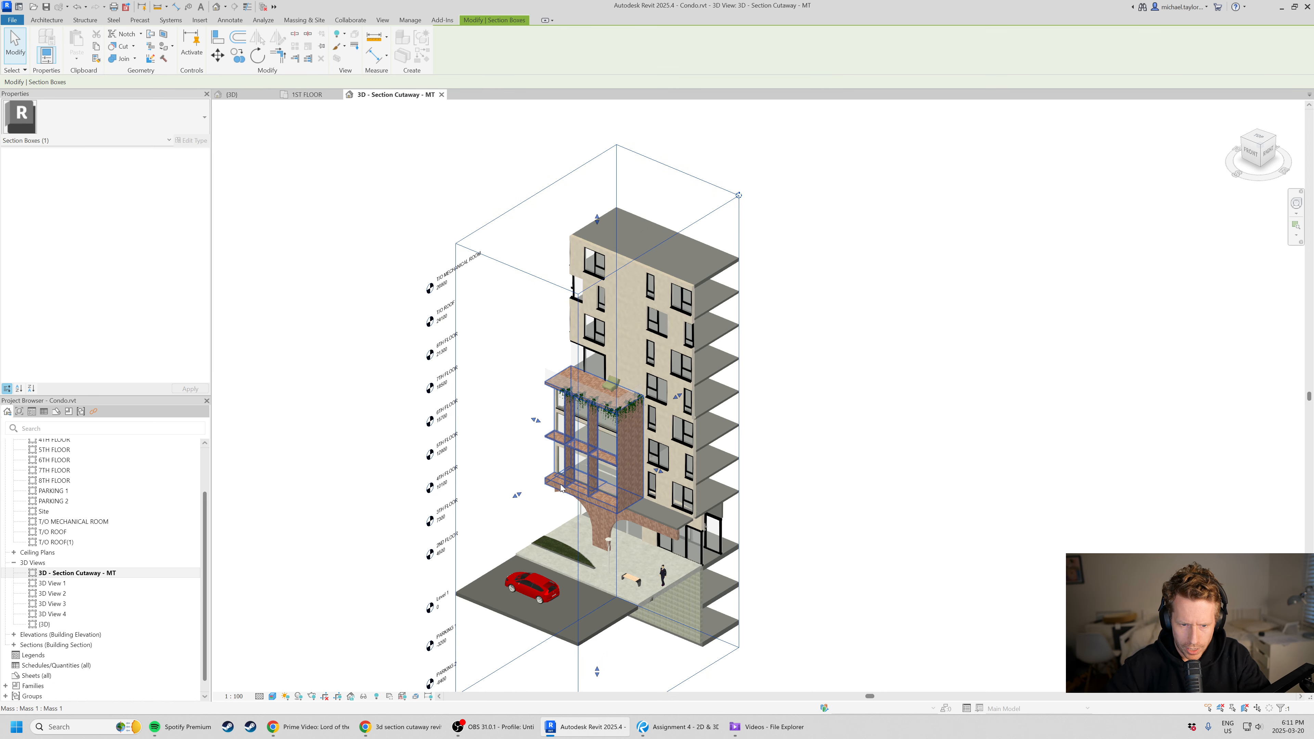
{"action": "left_click", "coordinate": [292, 456]}
- Inspect the narrowed facade slice and switch to Revu to compare it with the 3D Section on the assignment sheet
{"action": "scroll", "coordinate": [506, 481], "scroll_direction": "up", "scroll_amount": 2}
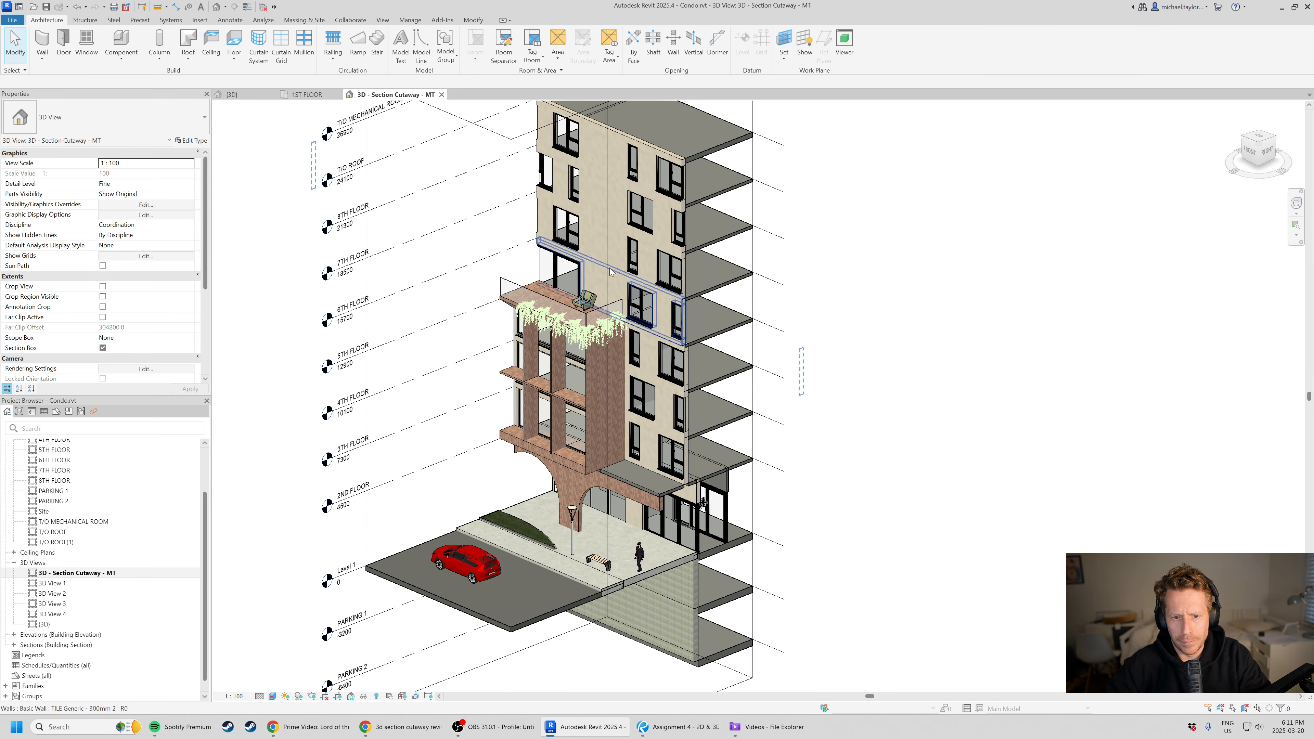
{"action": "scroll", "coordinate": [579, 334], "scroll_direction": "up", "scroll_amount": 2}
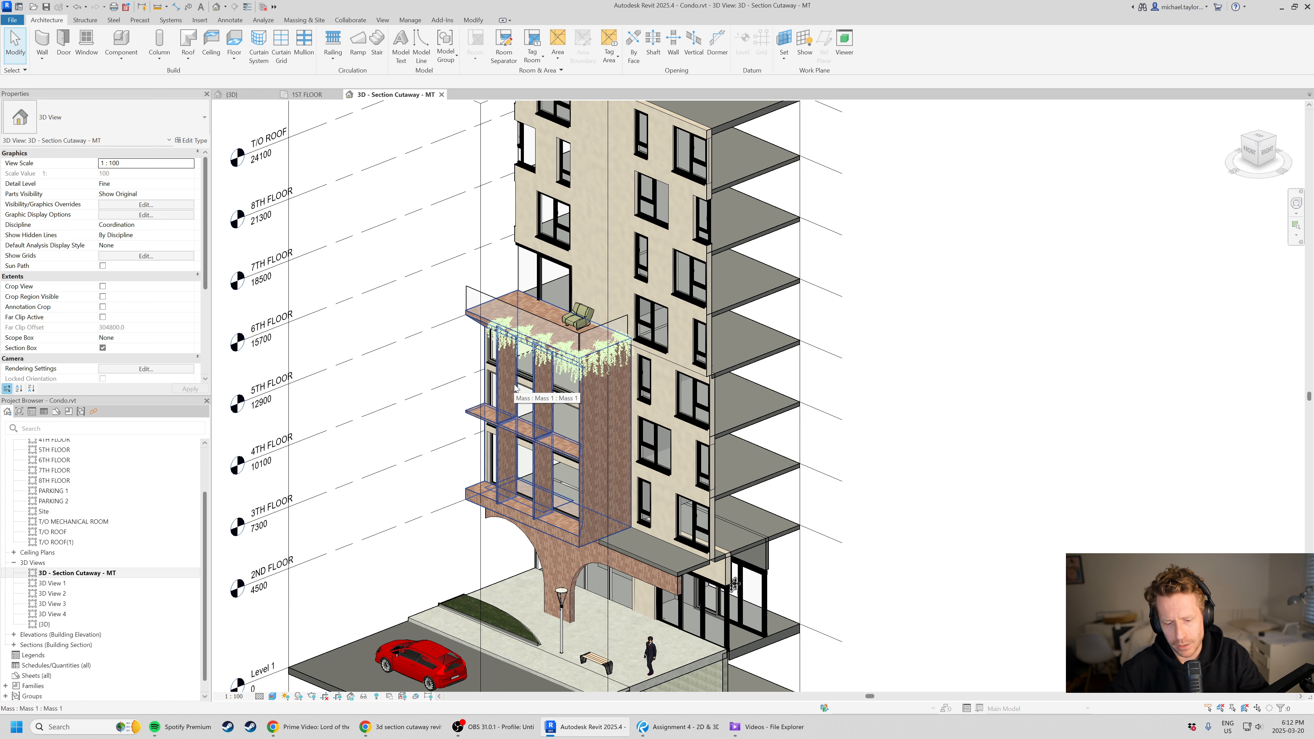
{"action": "scroll", "coordinate": [516, 389], "scroll_direction": "down", "scroll_amount": 2}
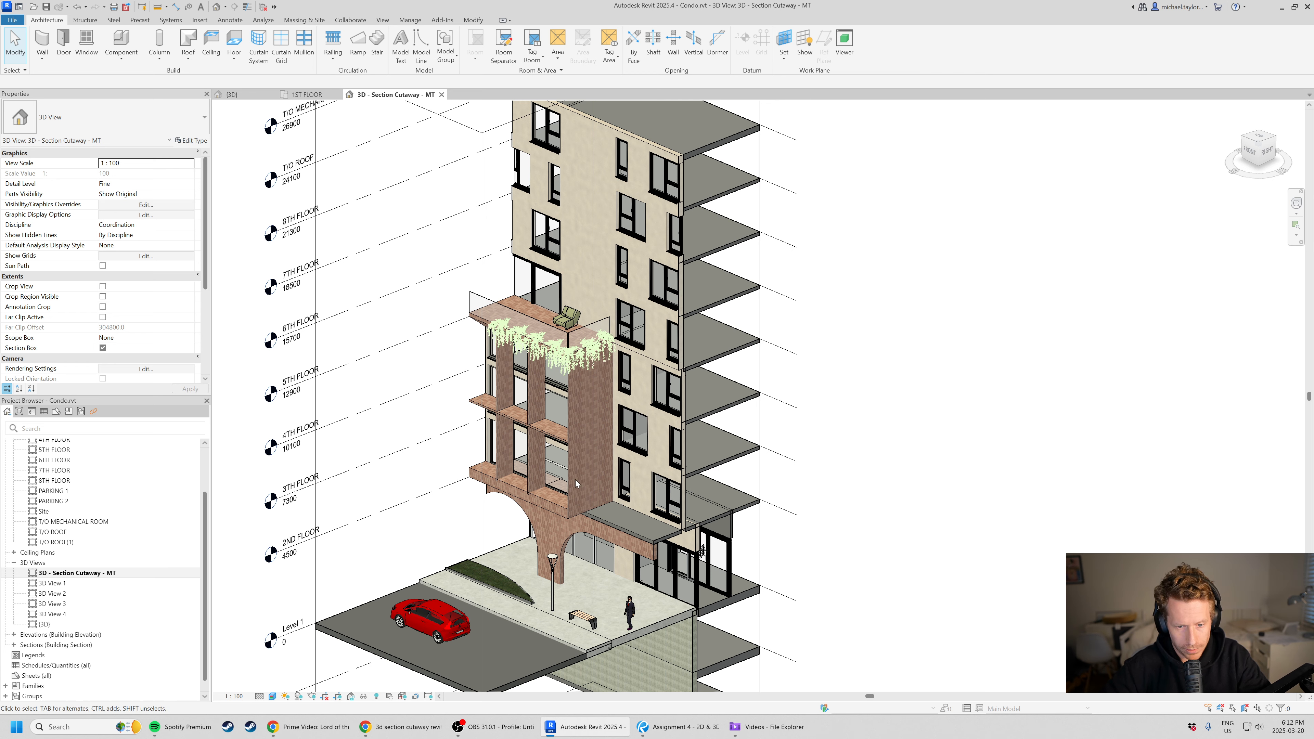
{"action": "scroll", "coordinate": [575, 480], "scroll_direction": "down", "scroll_amount": 2}
{"action": "scroll", "coordinate": [569, 392], "scroll_direction": "down", "scroll_amount": 2}
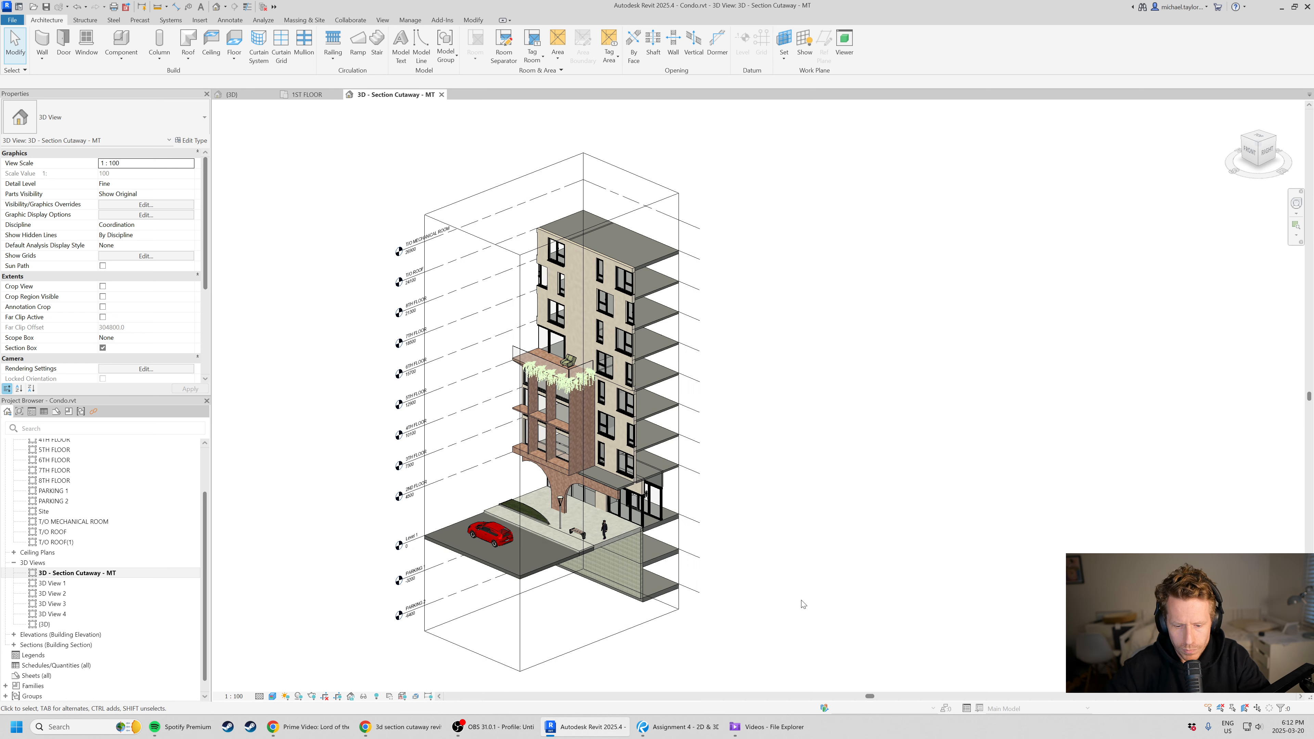
{"action": "left_click", "coordinate": [678, 727]}
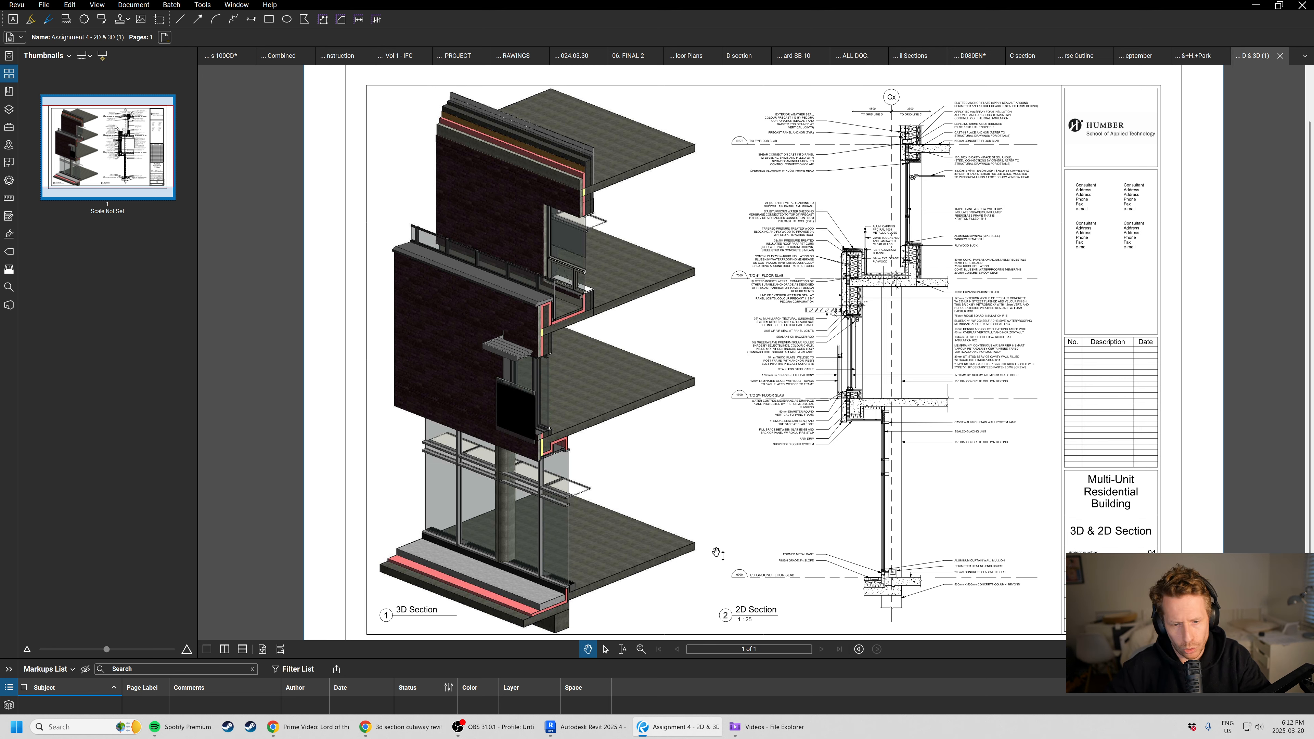
- Return to Revit, select the section box and lower its top face from above the roof to just above the 4th floor level
{"action": "key", "text": "alt+Tab"}
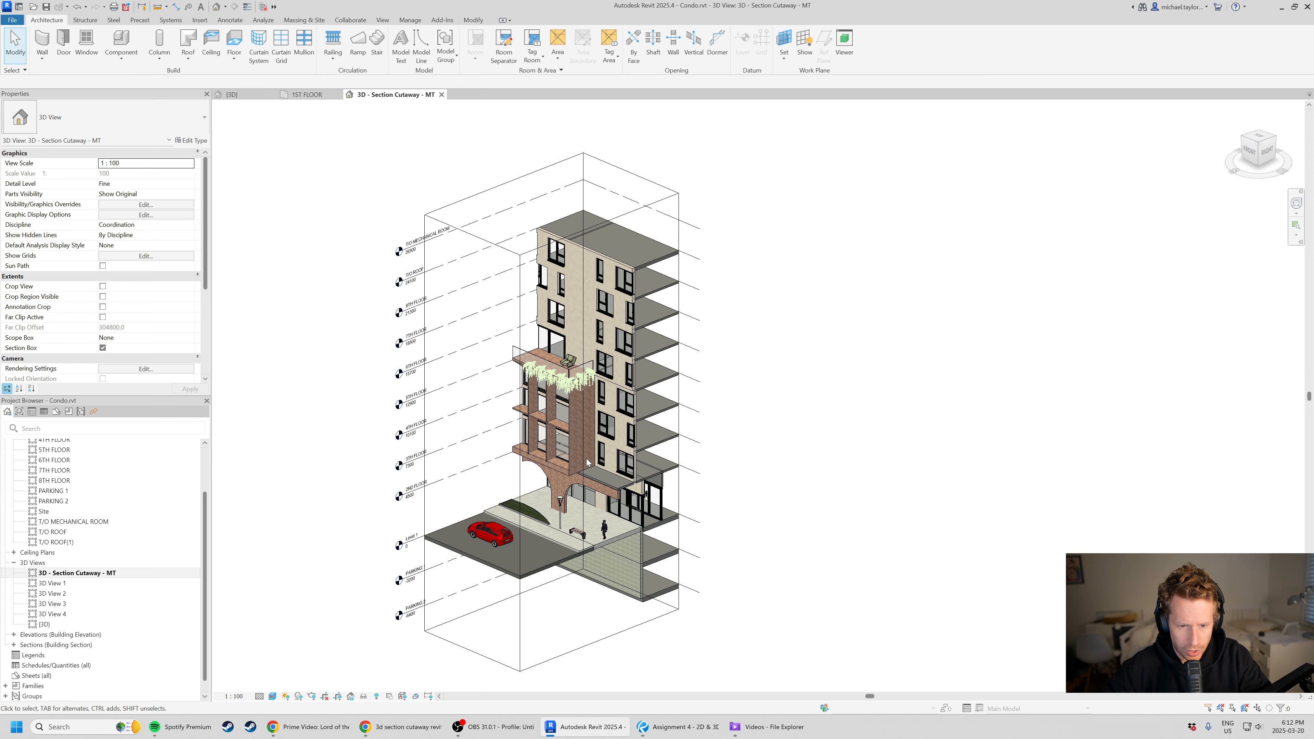
{"action": "scroll", "coordinate": [588, 462], "scroll_direction": "up", "scroll_amount": 2}
{"action": "scroll", "coordinate": [599, 480], "scroll_direction": "down", "scroll_amount": 1}
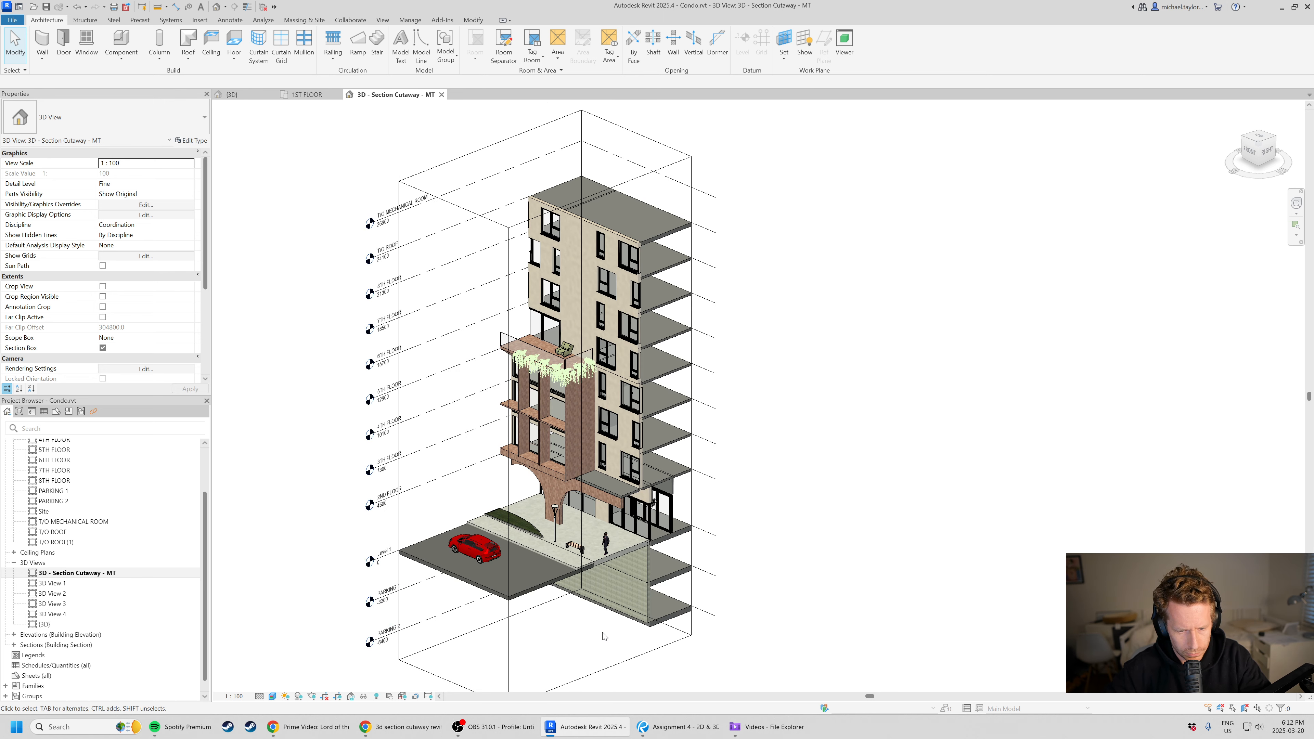
{"action": "middle_click_drag", "start_coordinate": [611, 621], "coordinate": [597, 610], "text": "shift"}
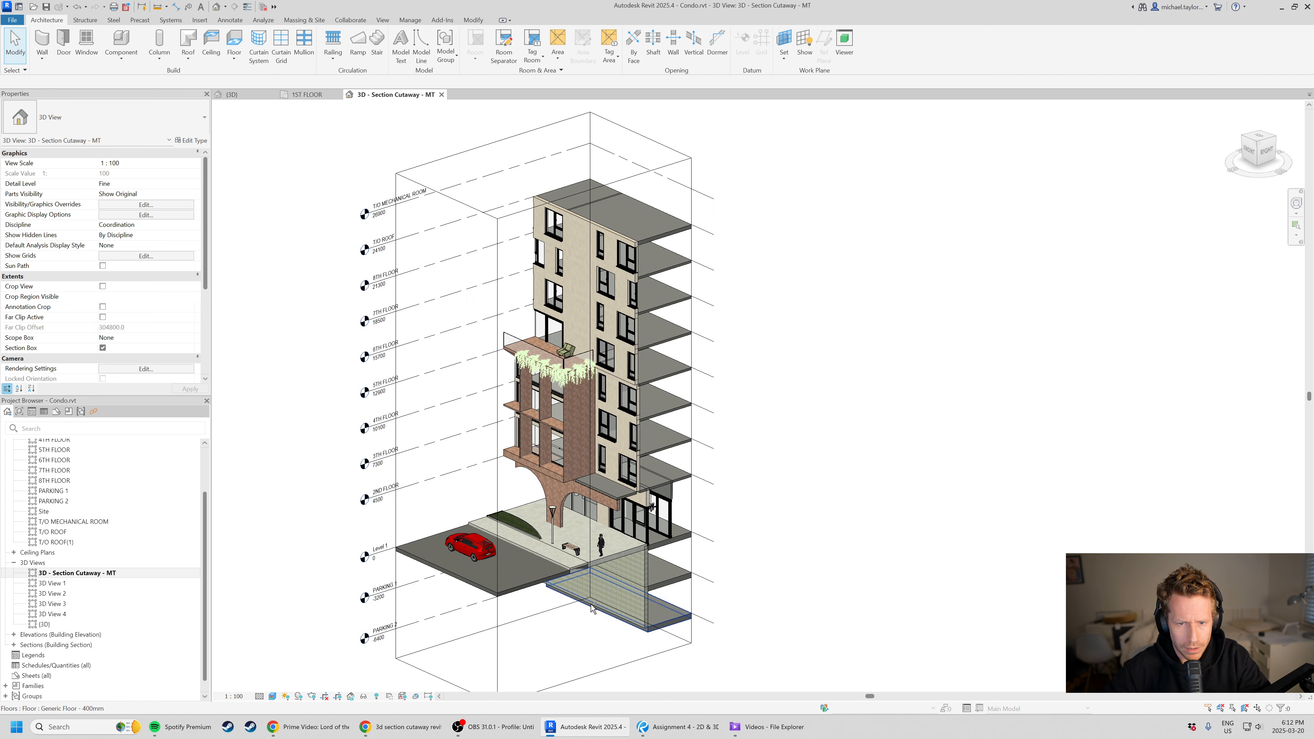
{"action": "left_click", "coordinate": [445, 198]}
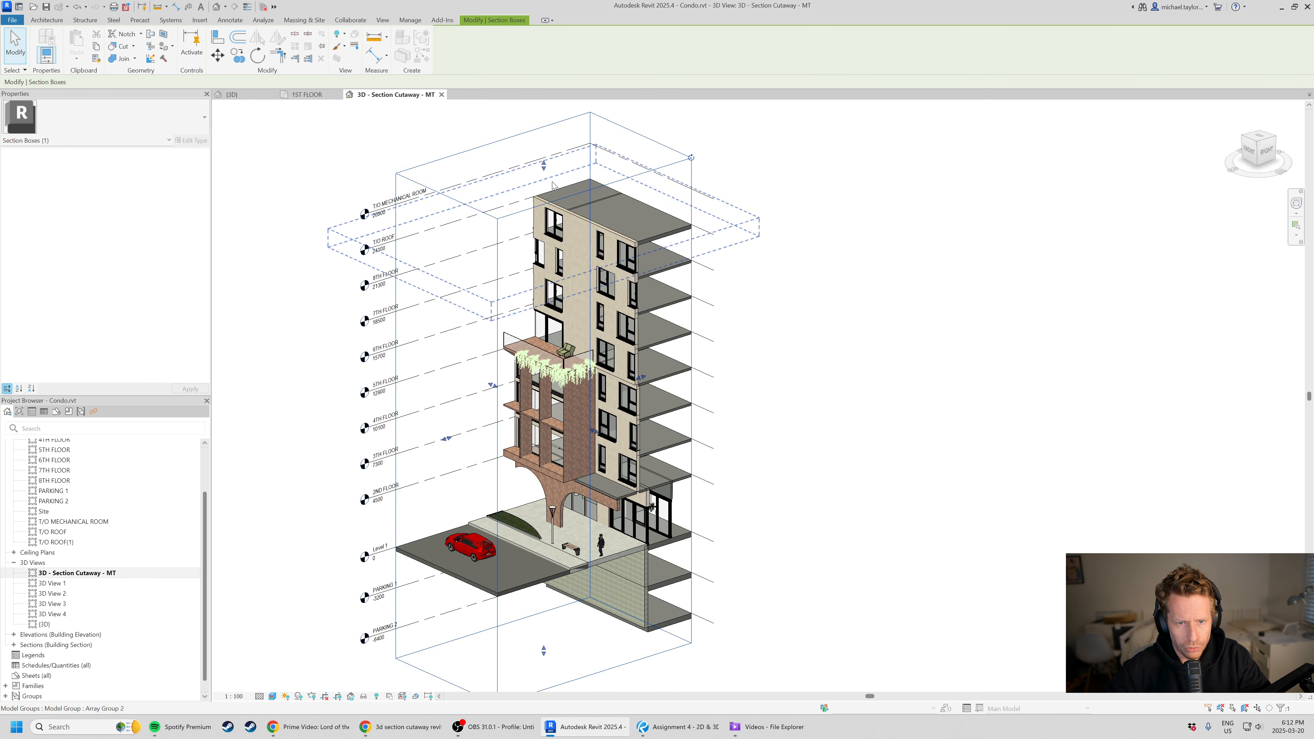
{"action": "left_click_drag", "start_coordinate": [543, 180], "coordinate": [544, 410]}
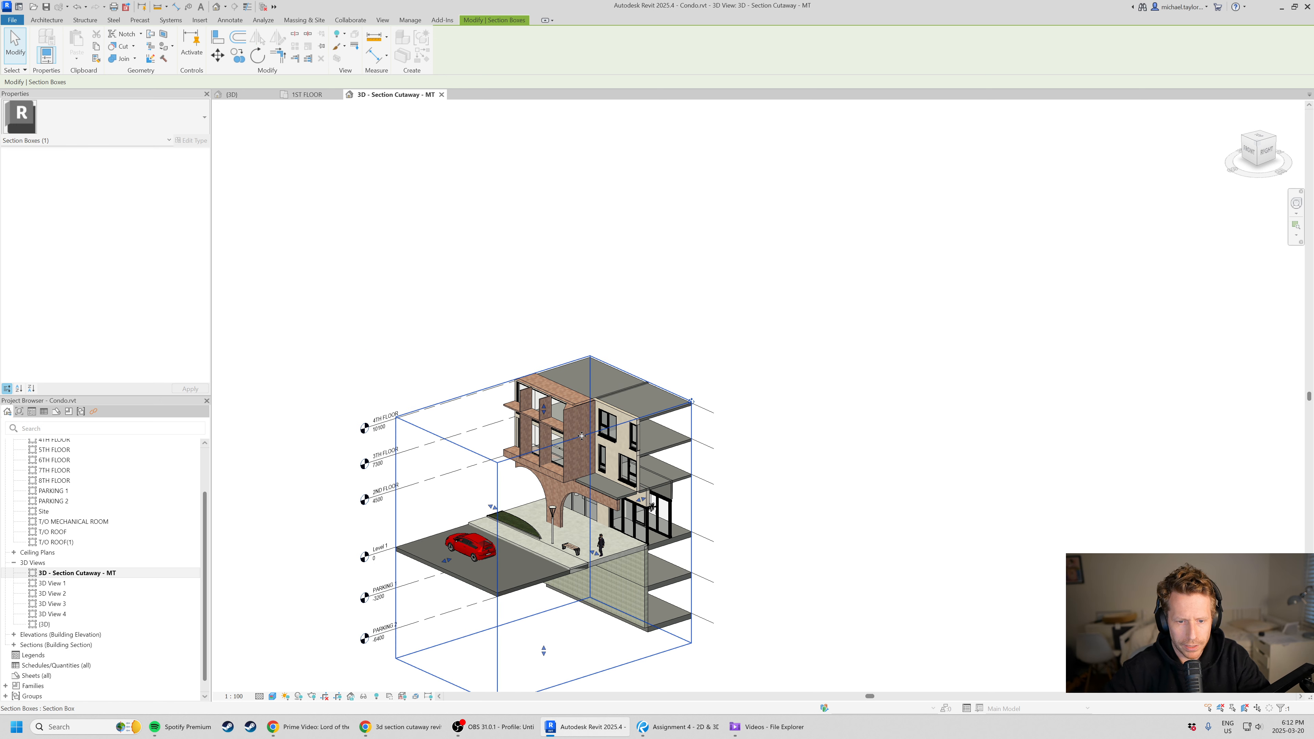
- Examine the shortened slice and the brick facade frame by selecting the brick mass, and clear the selection
{"action": "middle_click_drag", "start_coordinate": [581, 436], "coordinate": [603, 444], "text": "shift"}
{"action": "scroll", "coordinate": [574, 397], "scroll_direction": "up", "scroll_amount": 3}
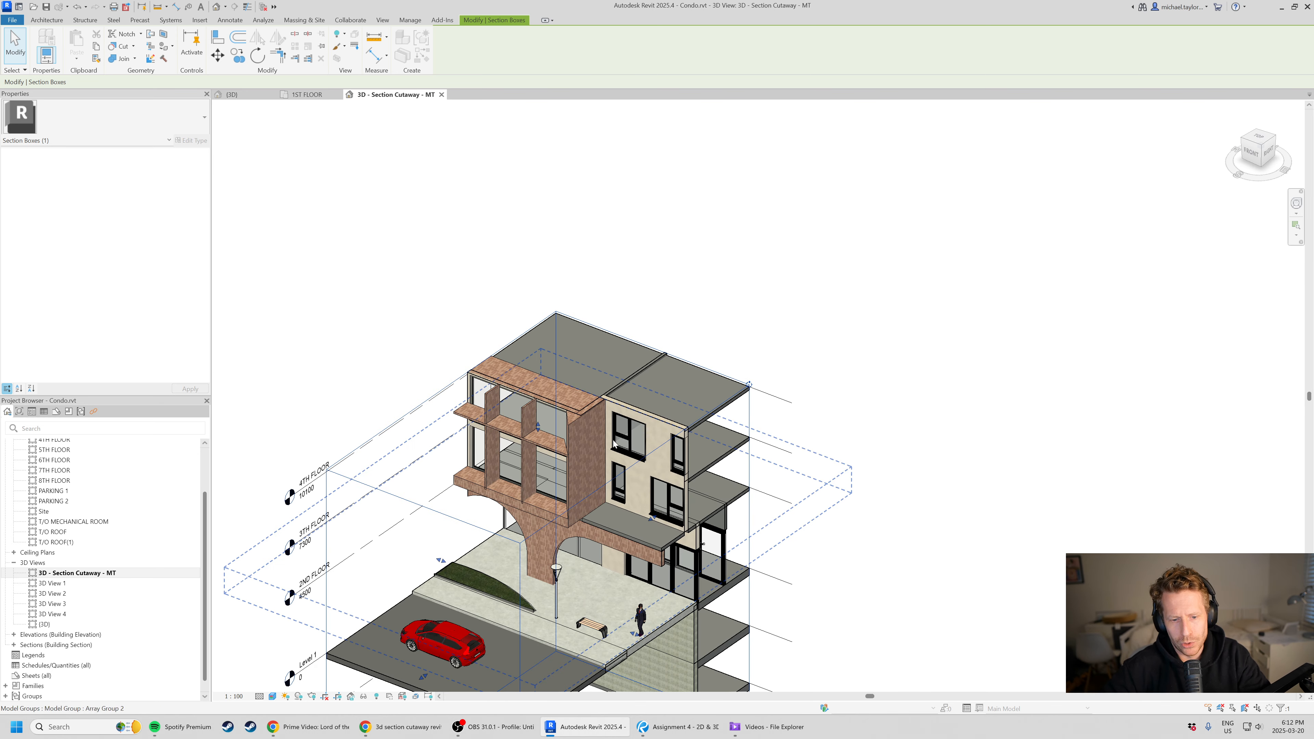
{"action": "scroll", "coordinate": [574, 416], "scroll_direction": "up", "scroll_amount": 3}
{"action": "left_click", "coordinate": [561, 427]}
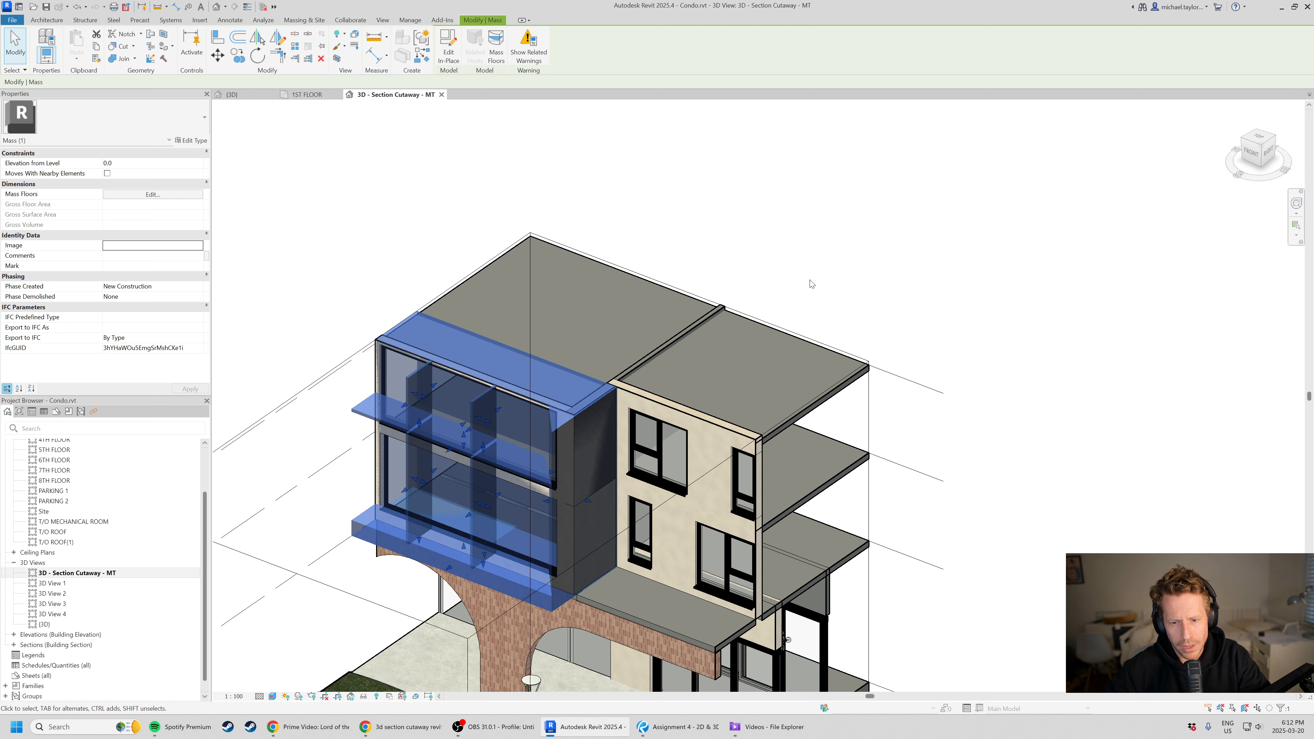
{"action": "middle_click_drag", "start_coordinate": [743, 463], "coordinate": [696, 447], "text": "shift"}
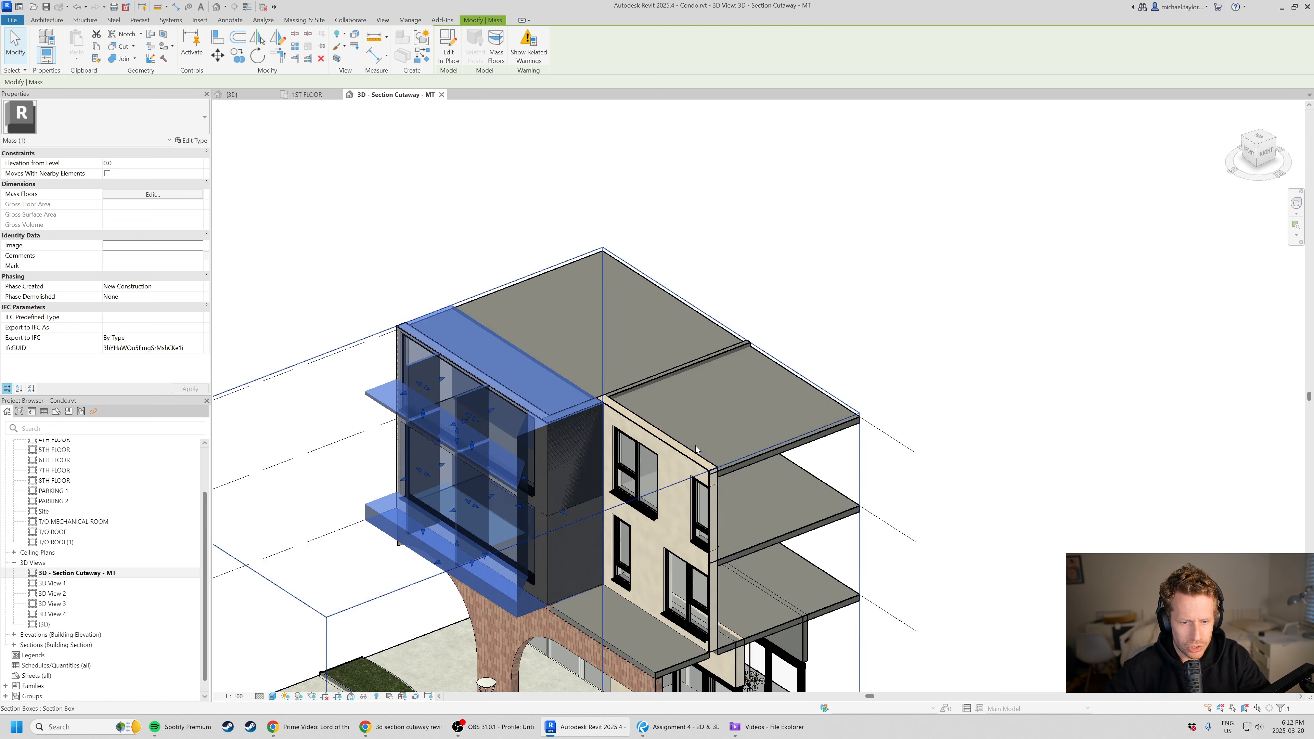
{"action": "scroll", "coordinate": [696, 435], "scroll_direction": "down", "scroll_amount": 3}
{"action": "left_click", "coordinate": [955, 351]}
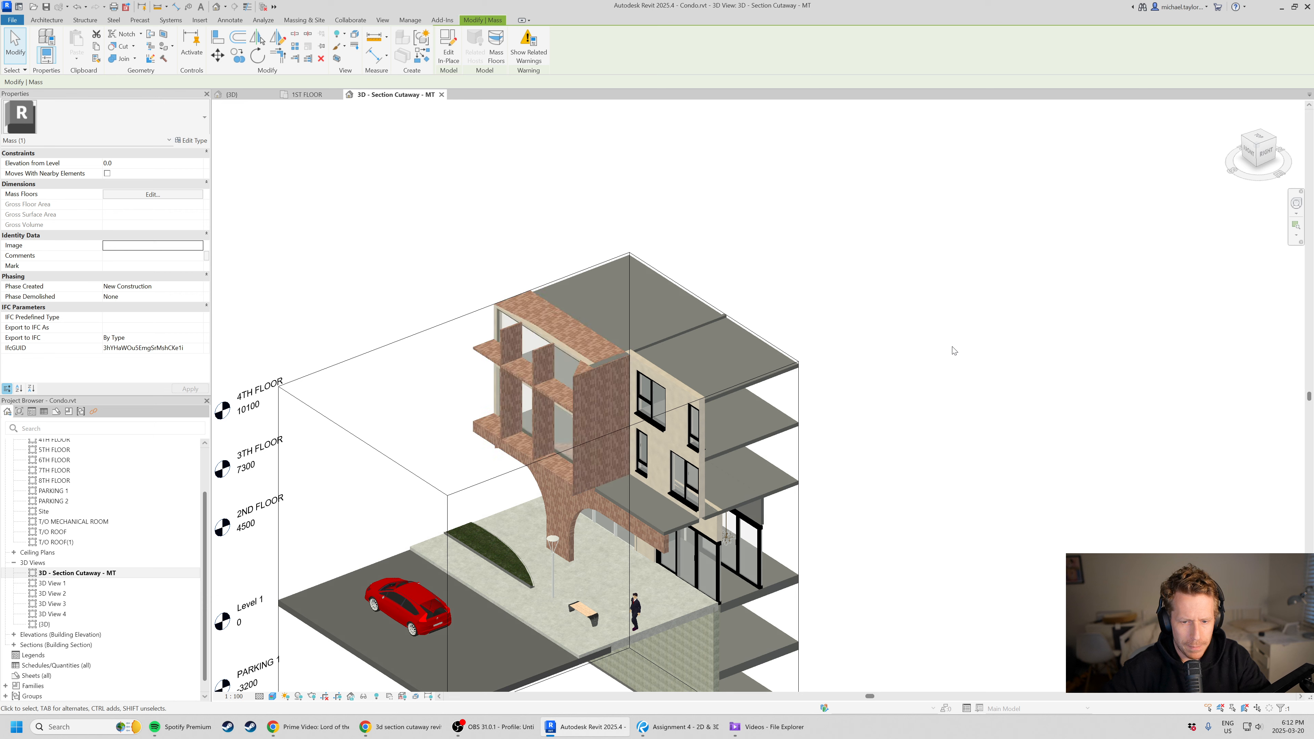
- Reselect the section box, raise its top face to above the planted brick terrace on the 5th floor, and deselect it
{"action": "left_click", "coordinate": [391, 458]}
{"action": "left_click_drag", "start_coordinate": [531, 306], "coordinate": [587, 227]}
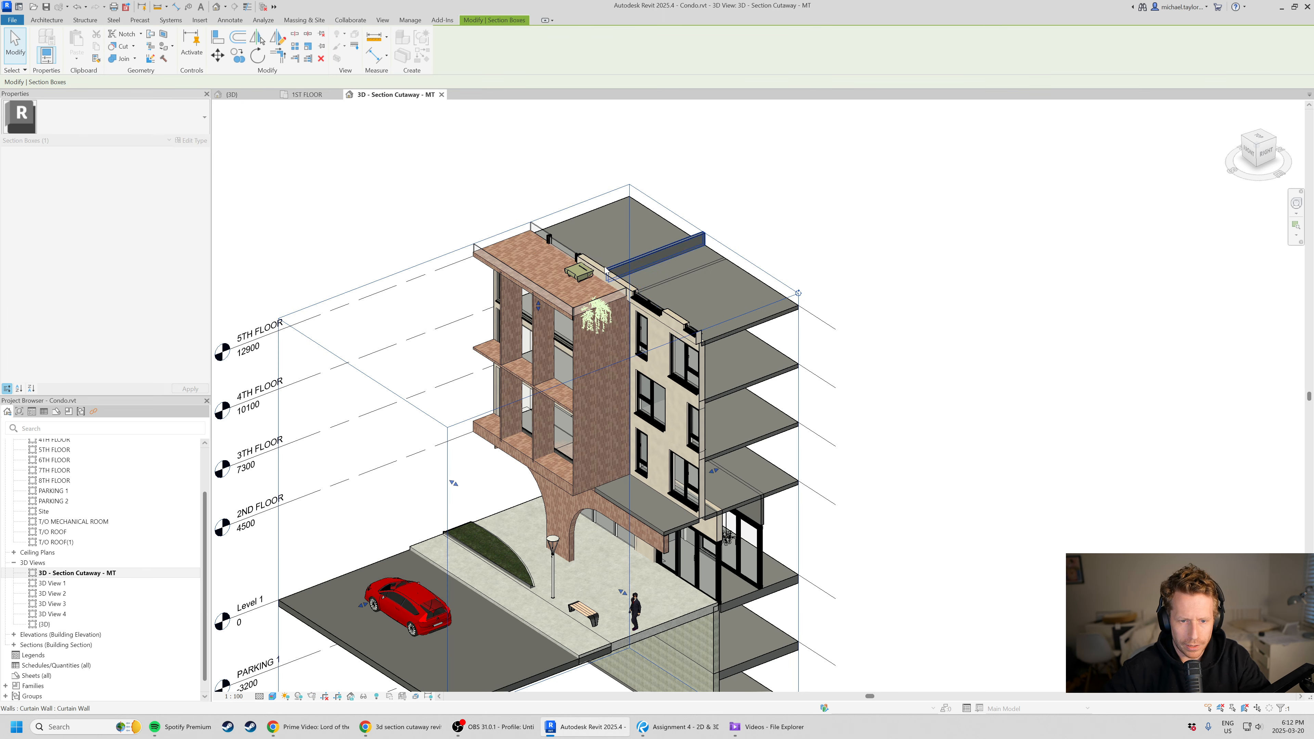
{"action": "scroll", "coordinate": [698, 309], "scroll_direction": "down", "scroll_amount": 1}
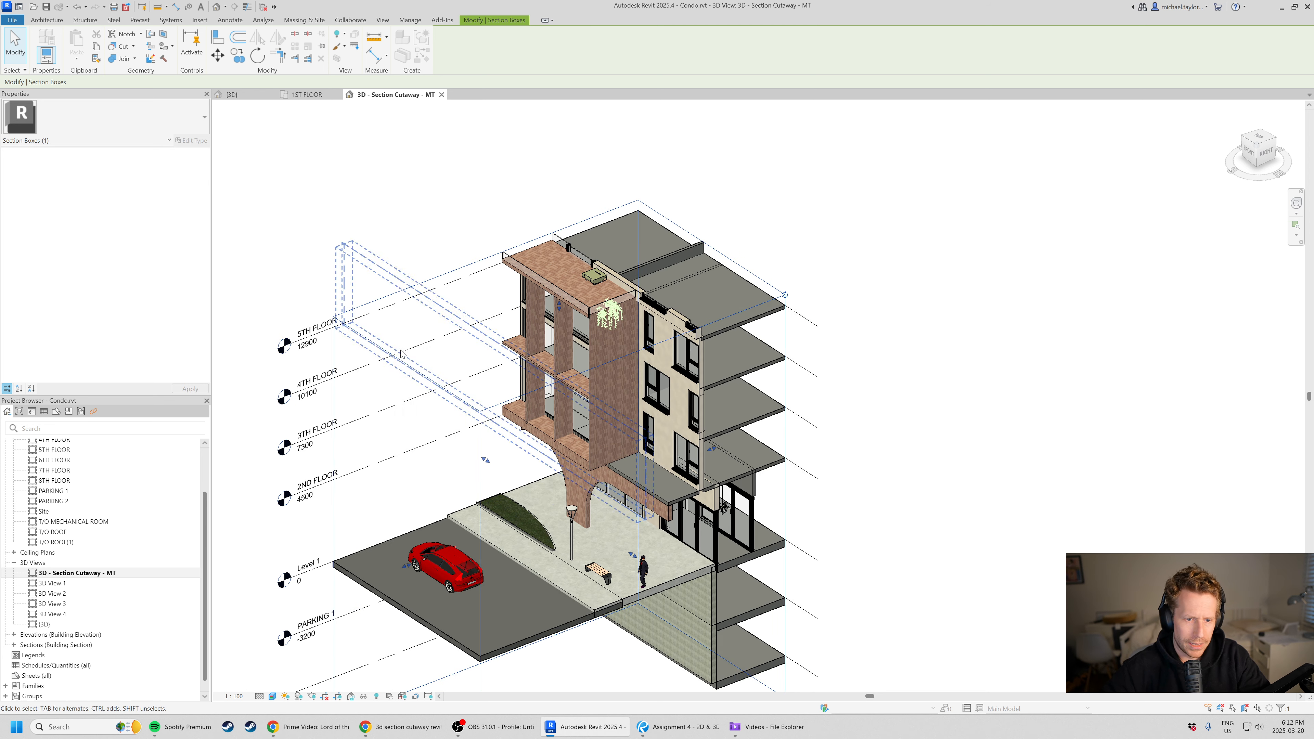
{"action": "key", "text": "Escape"}
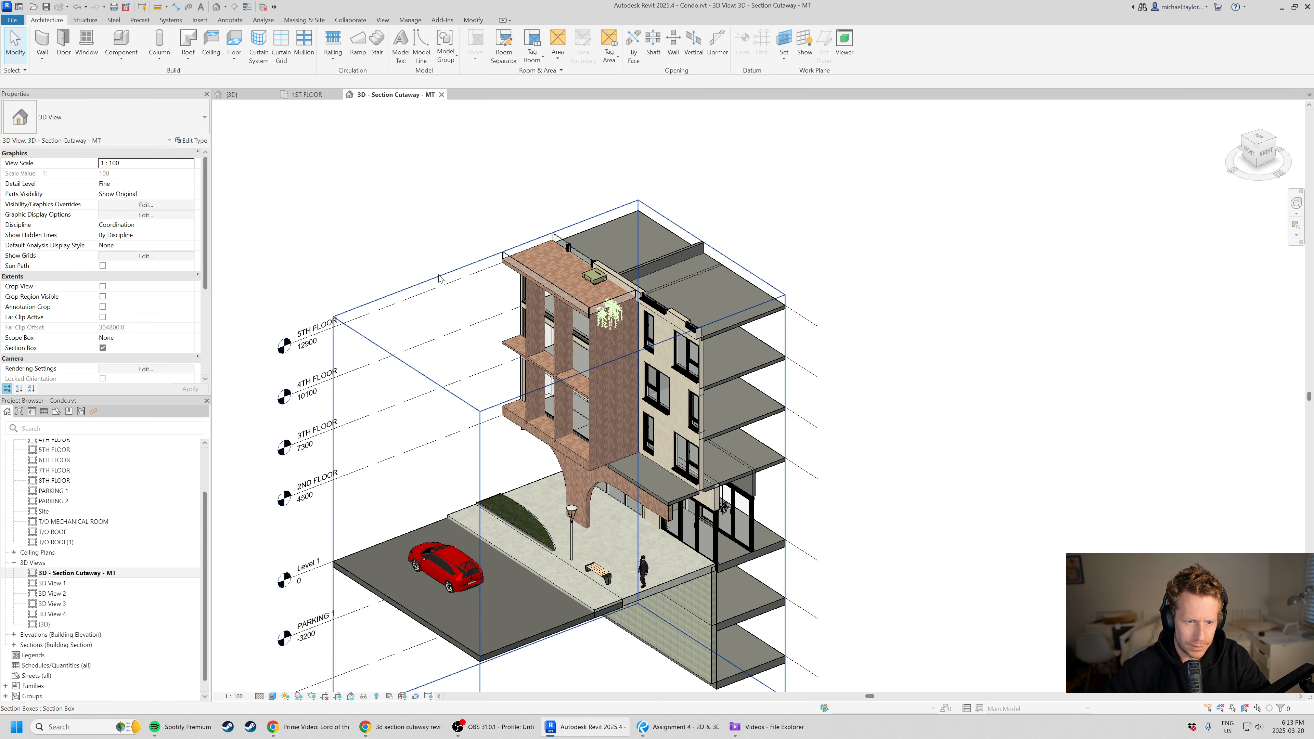
{"action": "left_click", "coordinate": [509, 250]}
{"action": "left_click_drag", "start_coordinate": [560, 291], "coordinate": [559, 290]}
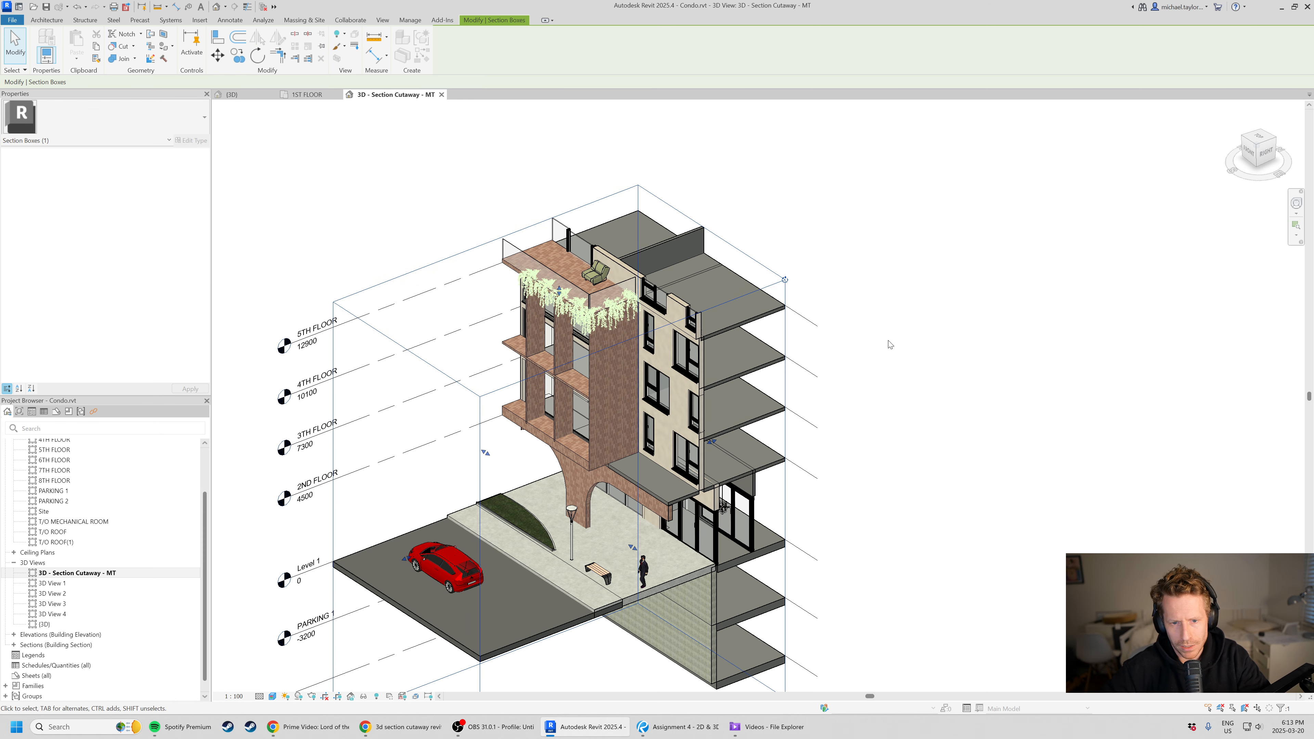
{"action": "left_click", "coordinate": [889, 342]}
- Push the section box's podium-side end face slightly further in so it cuts through the outer column of windows, and deselect it
{"action": "middle_click_drag", "start_coordinate": [541, 455], "coordinate": [571, 396], "text": "shift"}
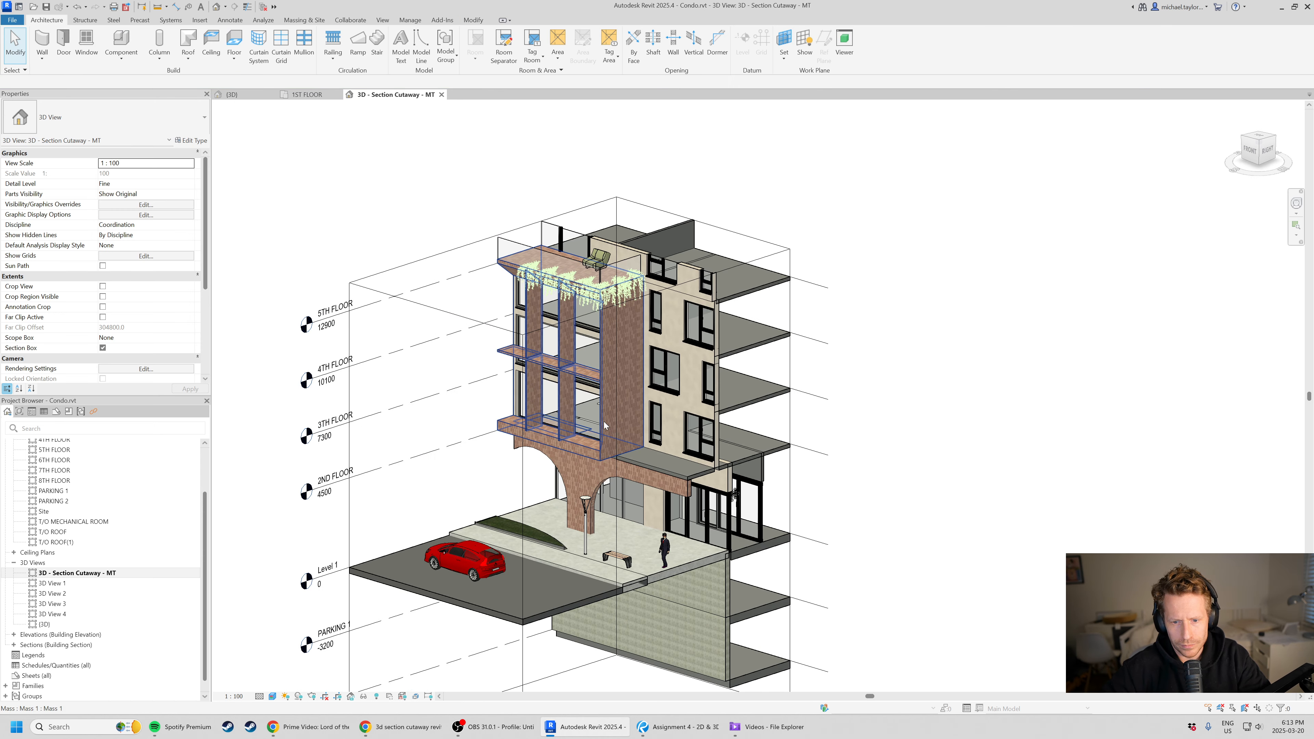
{"action": "left_click", "coordinate": [791, 375]}
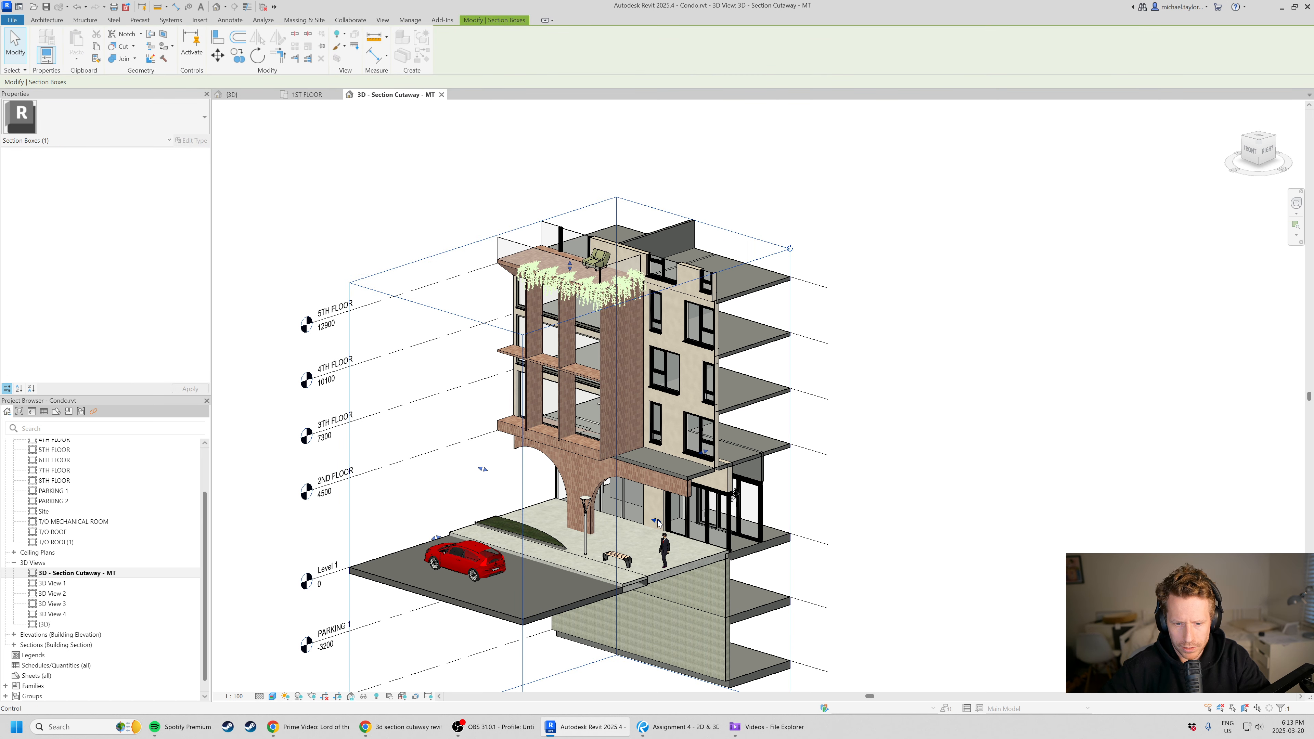
{"action": "left_click_drag", "start_coordinate": [658, 523], "coordinate": [651, 521]}
{"action": "left_click", "coordinate": [912, 455]}
- Examine the cut wall edge closely and select the 5th-floor tile wall to check its properties
{"action": "middle_click_drag", "start_coordinate": [717, 459], "coordinate": [666, 422], "text": "shift"}
{"action": "scroll", "coordinate": [683, 287], "scroll_direction": "up", "scroll_amount": 6}
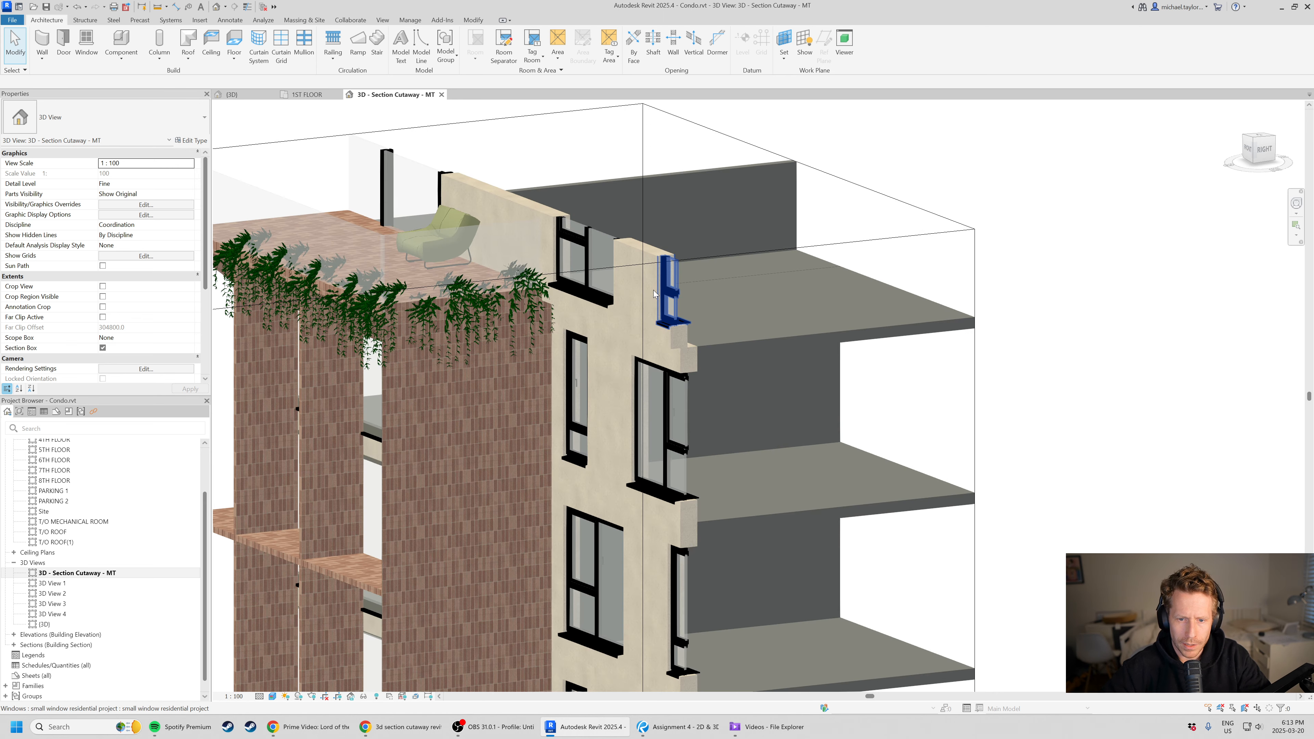
{"action": "left_click", "coordinate": [666, 346]}
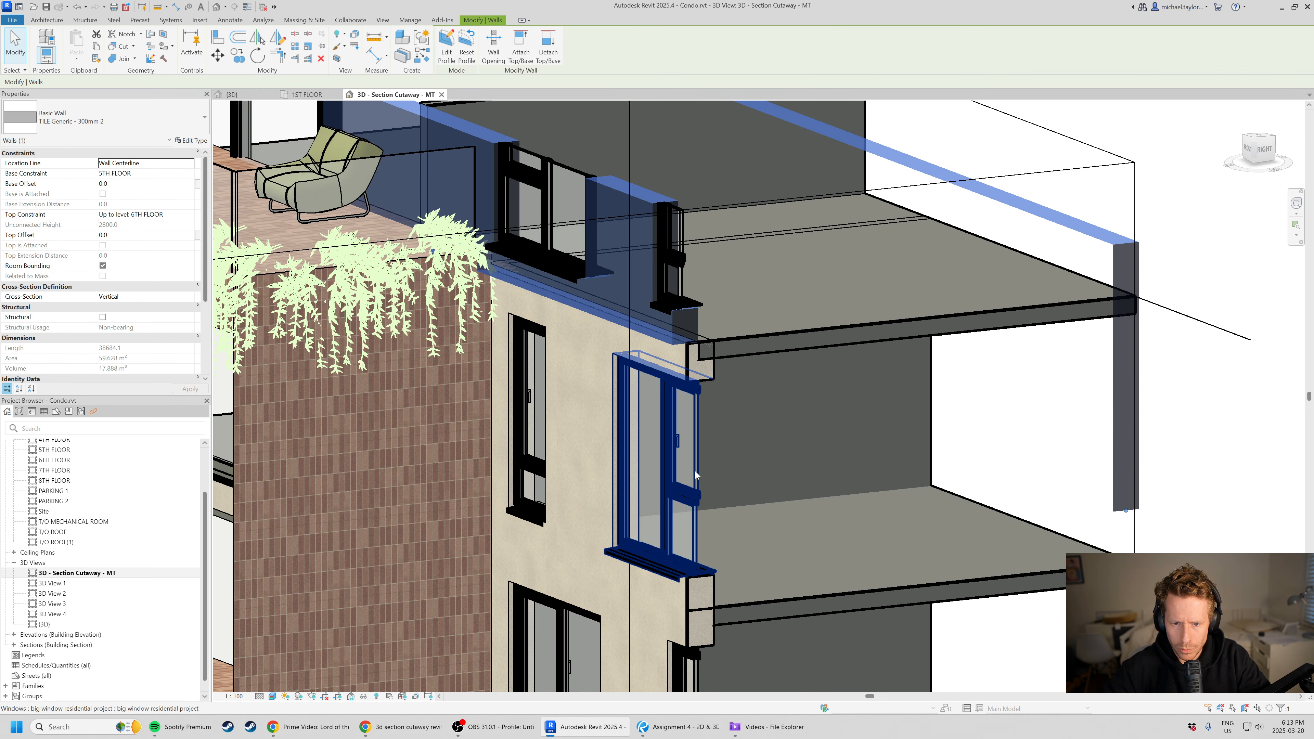
{"action": "key", "text": "Escape"}
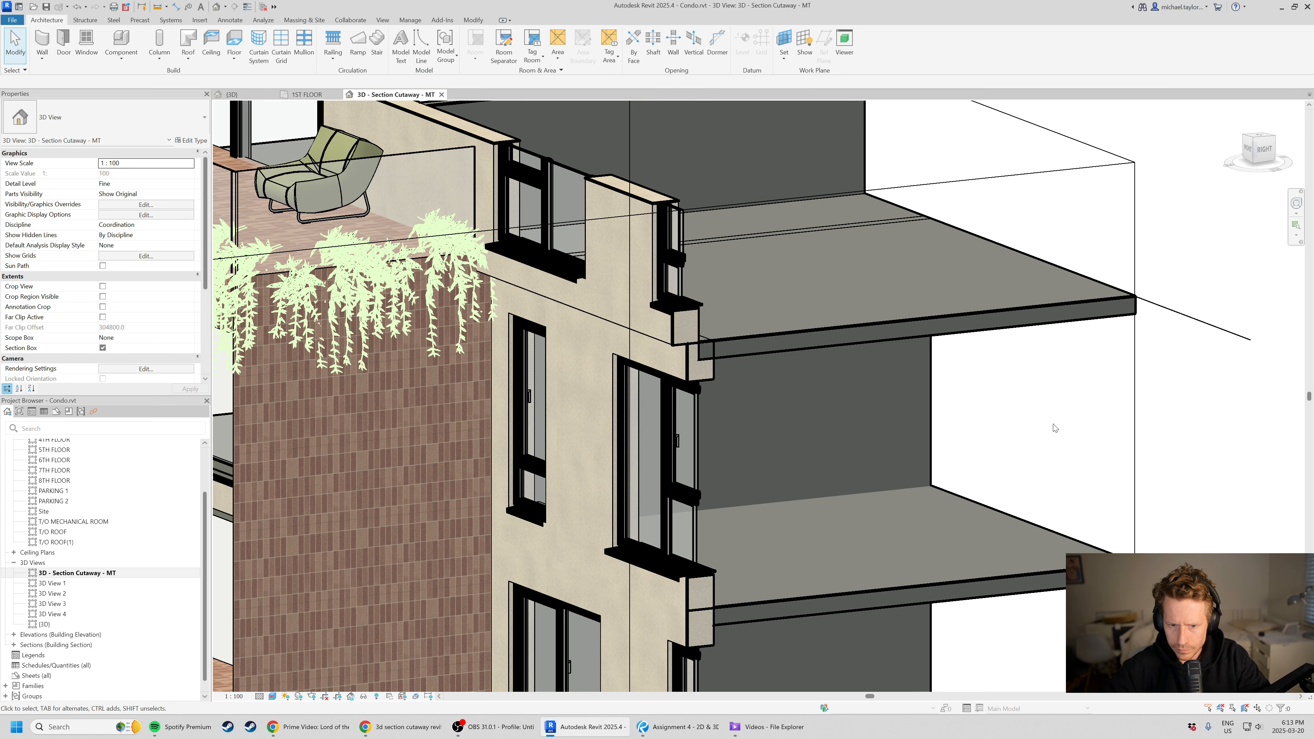
- Try to align the 5th-floor tile wall with the outer face of the 4th-floor wall below it using Align
{"action": "key", "text": "a"}
{"action": "key", "text": "l"}
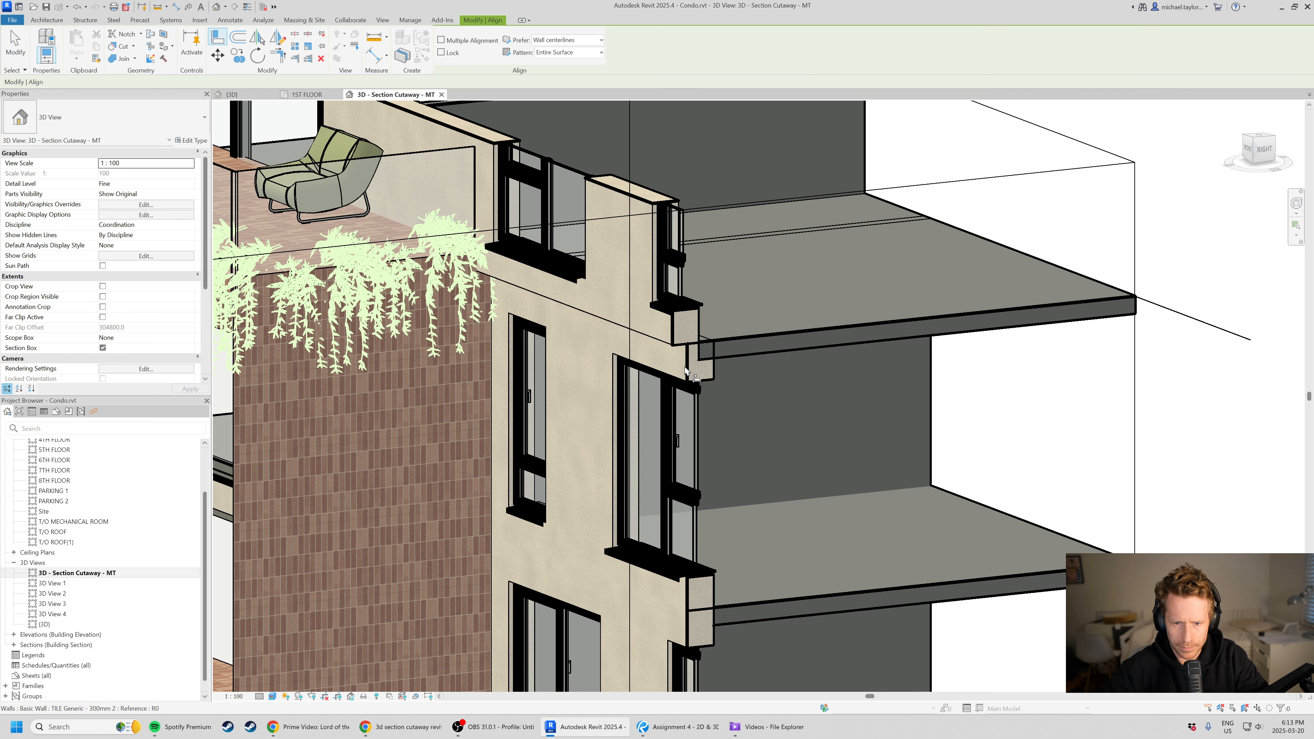
{"action": "left_click", "coordinate": [685, 375]}
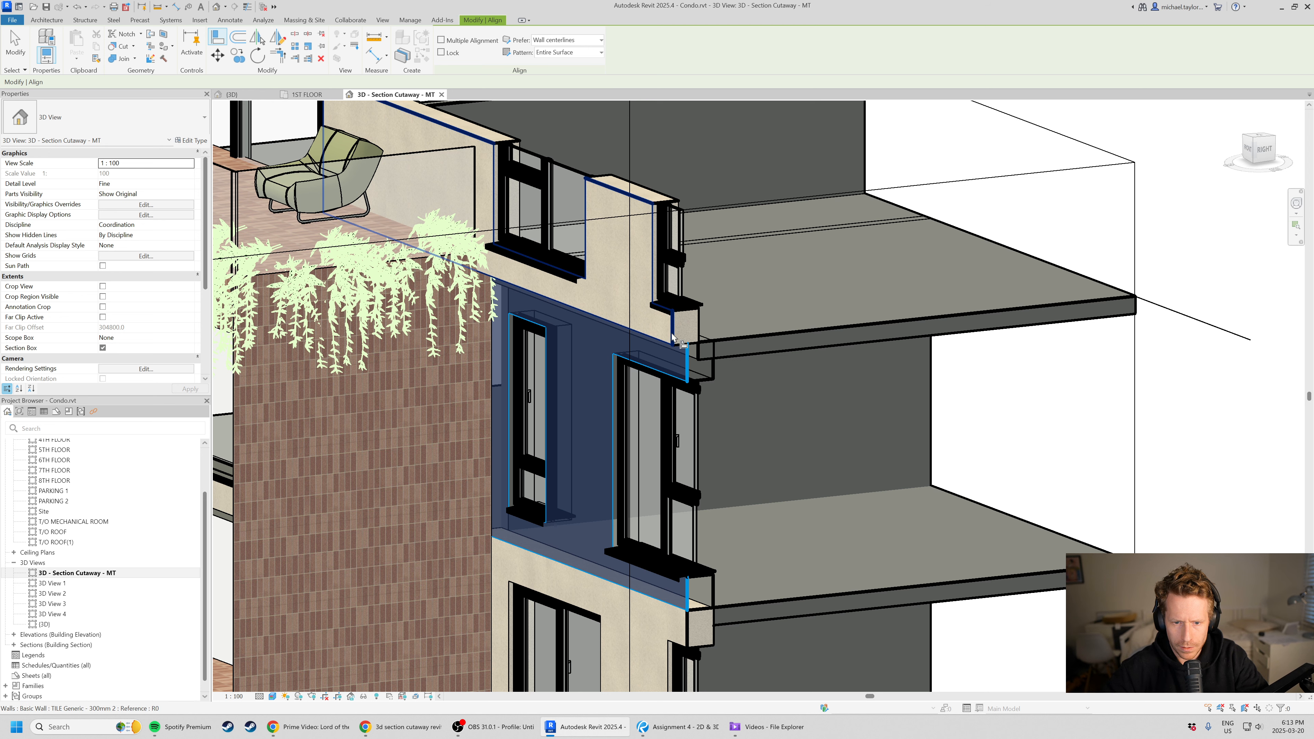
{"action": "left_click", "coordinate": [728, 346]}
{"action": "key", "text": "Escape"}
{"action": "scroll", "coordinate": [722, 327], "scroll_direction": "down", "scroll_amount": 5}
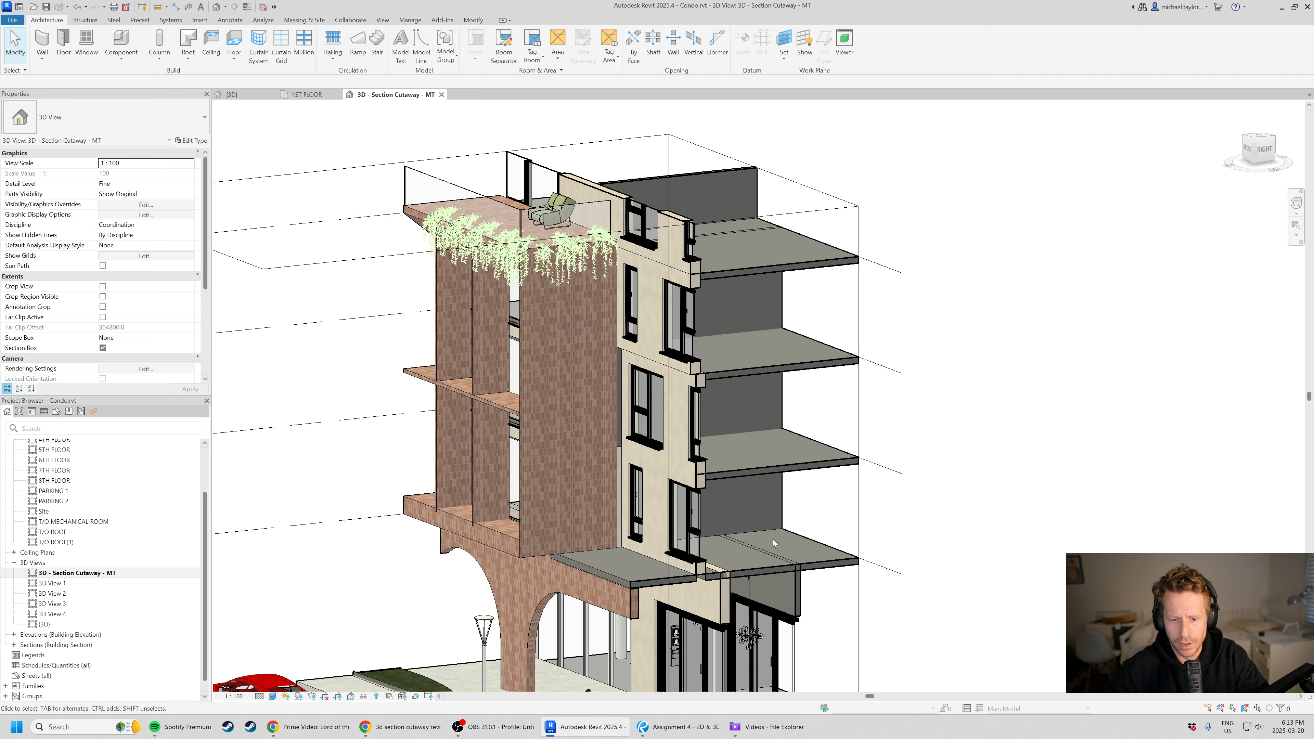
{"action": "scroll", "coordinate": [684, 374], "scroll_direction": "up", "scroll_amount": 6}
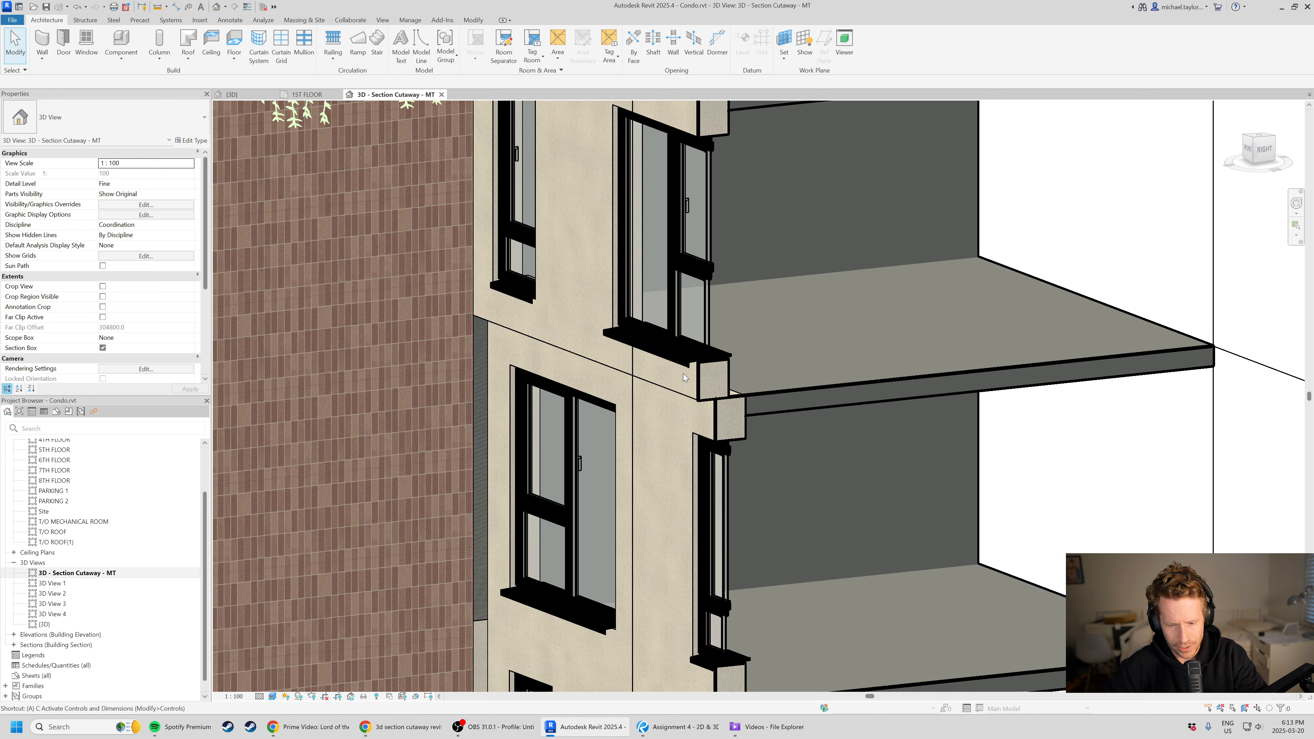
{"action": "key", "text": "a"}
{"action": "key", "text": "l"}
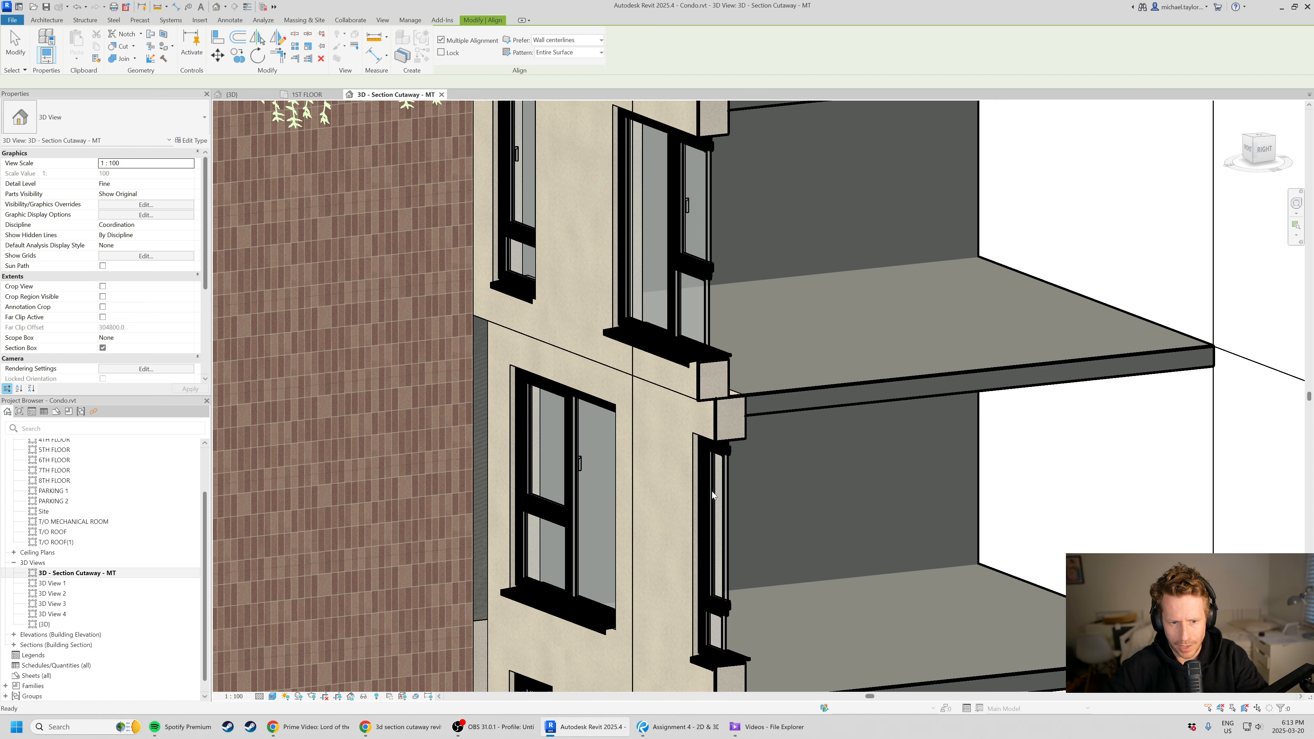
{"action": "key", "text": "Escape"}
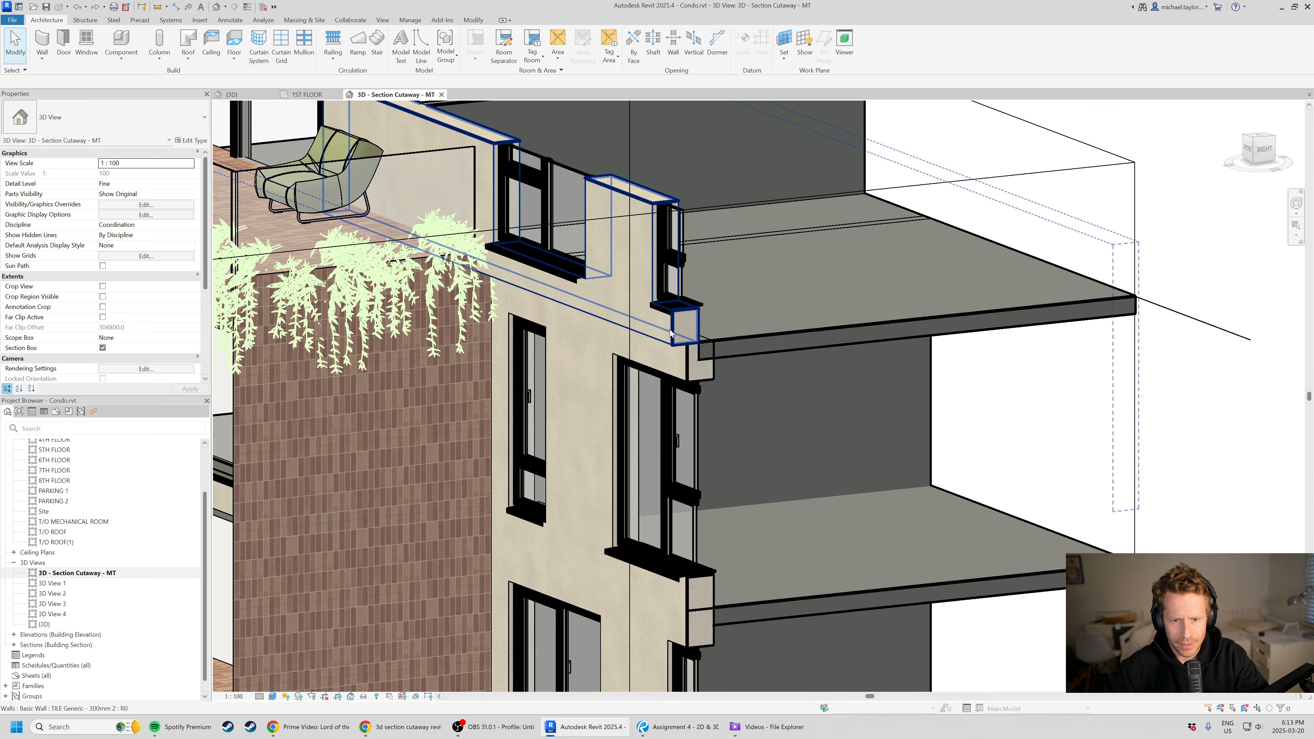
- Inspect the extent of the 5th-floor tile wall once more by selecting it, and clear the selection
{"action": "left_click", "coordinate": [660, 324]}
{"action": "scroll", "coordinate": [668, 370], "scroll_direction": "down", "scroll_amount": 1}
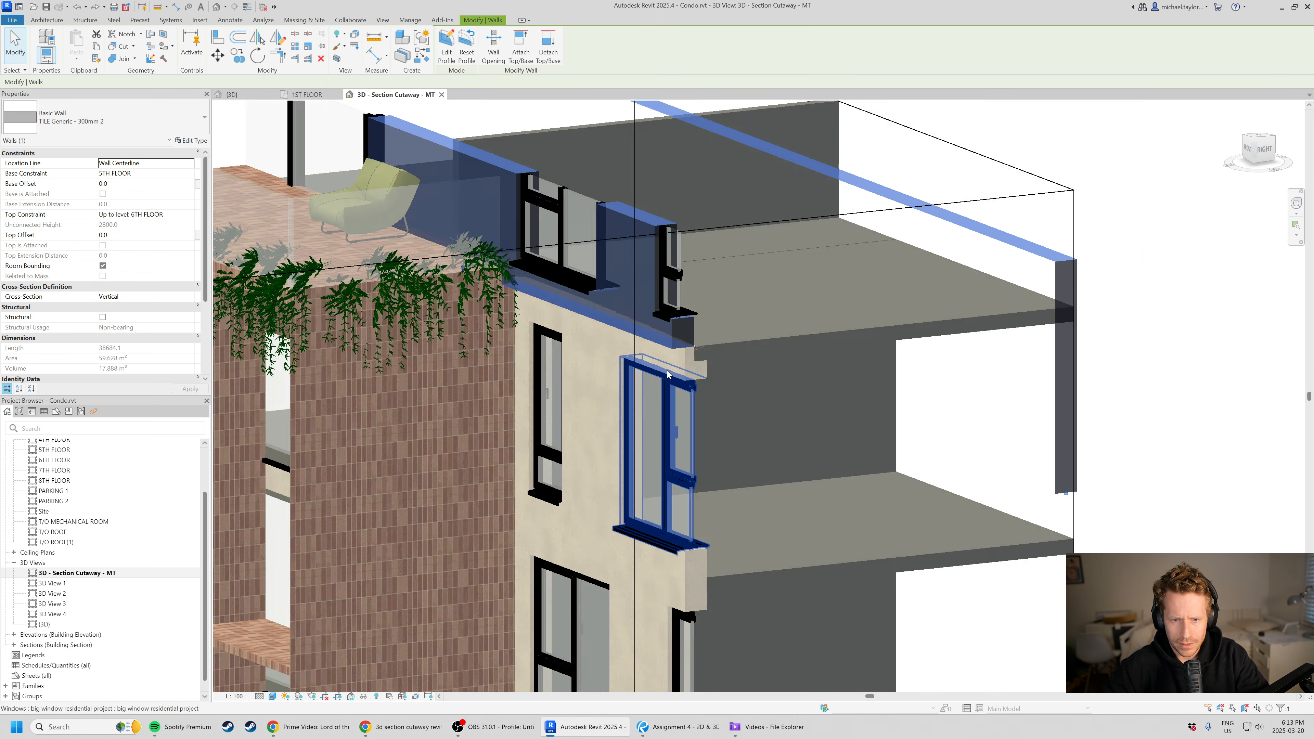
{"action": "scroll", "coordinate": [667, 370], "scroll_direction": "down", "scroll_amount": 8}
{"action": "key", "text": "Escape"}
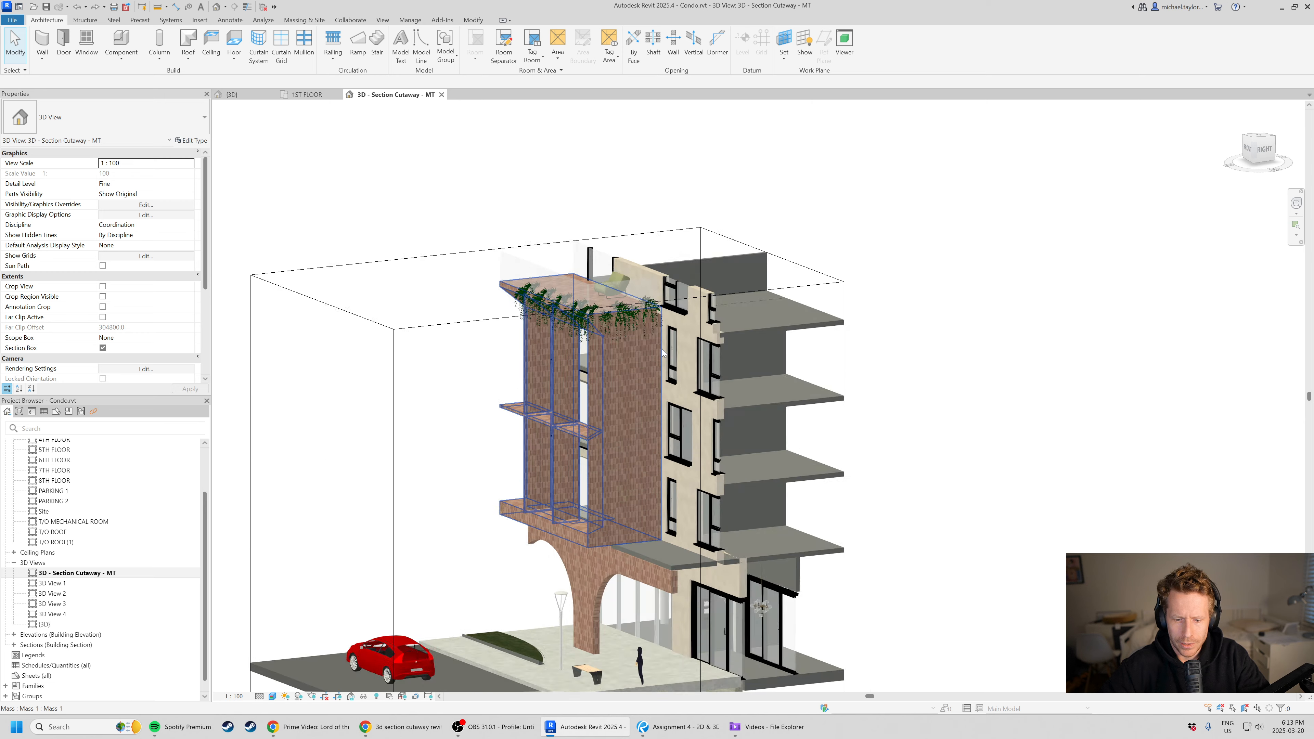
- Select the section box, raise its bottom face to just below the Level 1 slab to cut off the parking levels, and deselect it
{"action": "scroll", "coordinate": [662, 350], "scroll_direction": "down", "scroll_amount": 1}
{"action": "middle_click_drag", "start_coordinate": [745, 448], "coordinate": [786, 487], "text": "shift"}
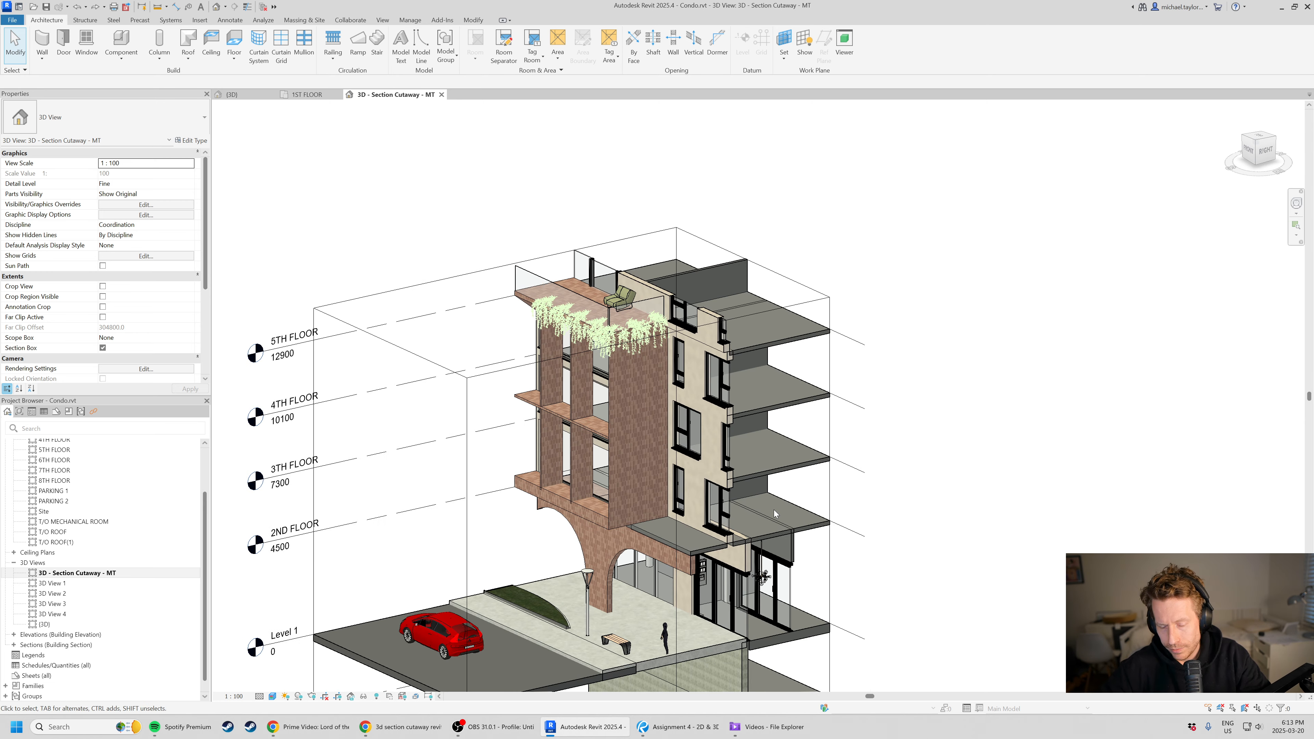
{"action": "middle_click_drag", "start_coordinate": [948, 295], "coordinate": [602, 324], "text": "shift"}
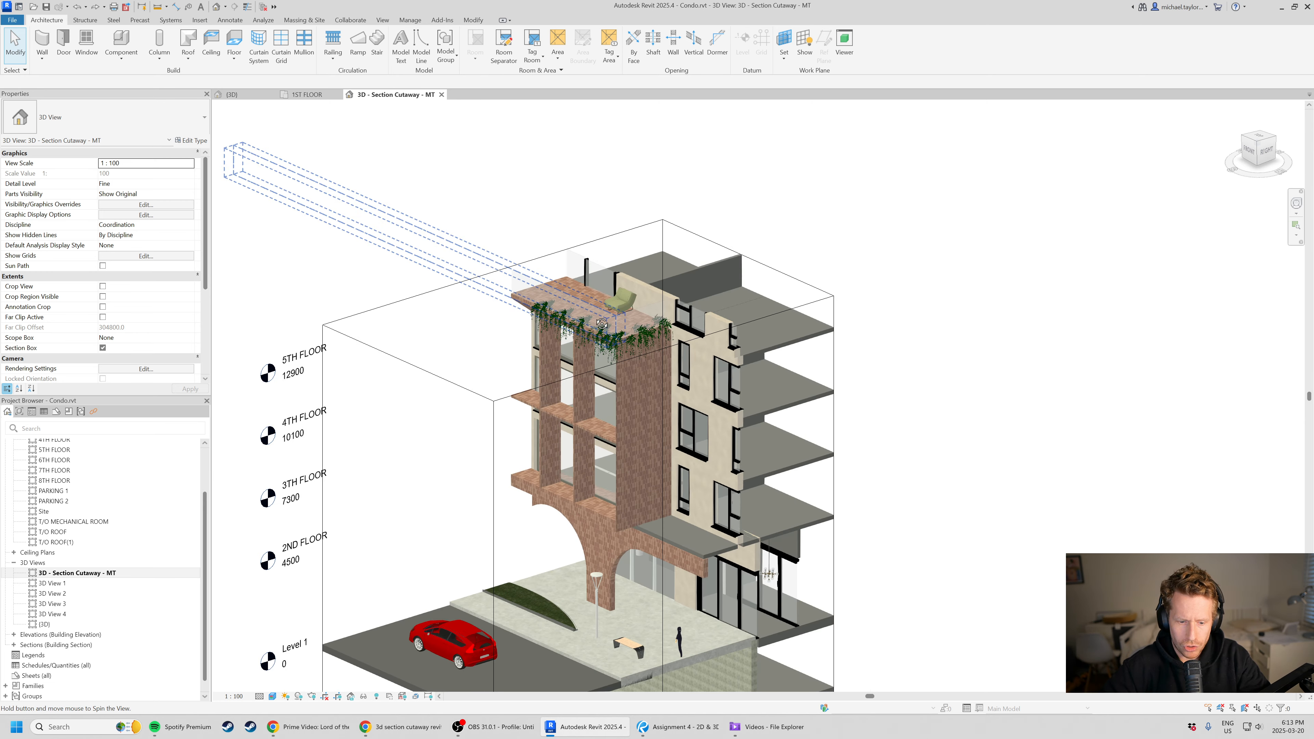
{"action": "scroll", "coordinate": [602, 324], "scroll_direction": "down", "scroll_amount": 3}
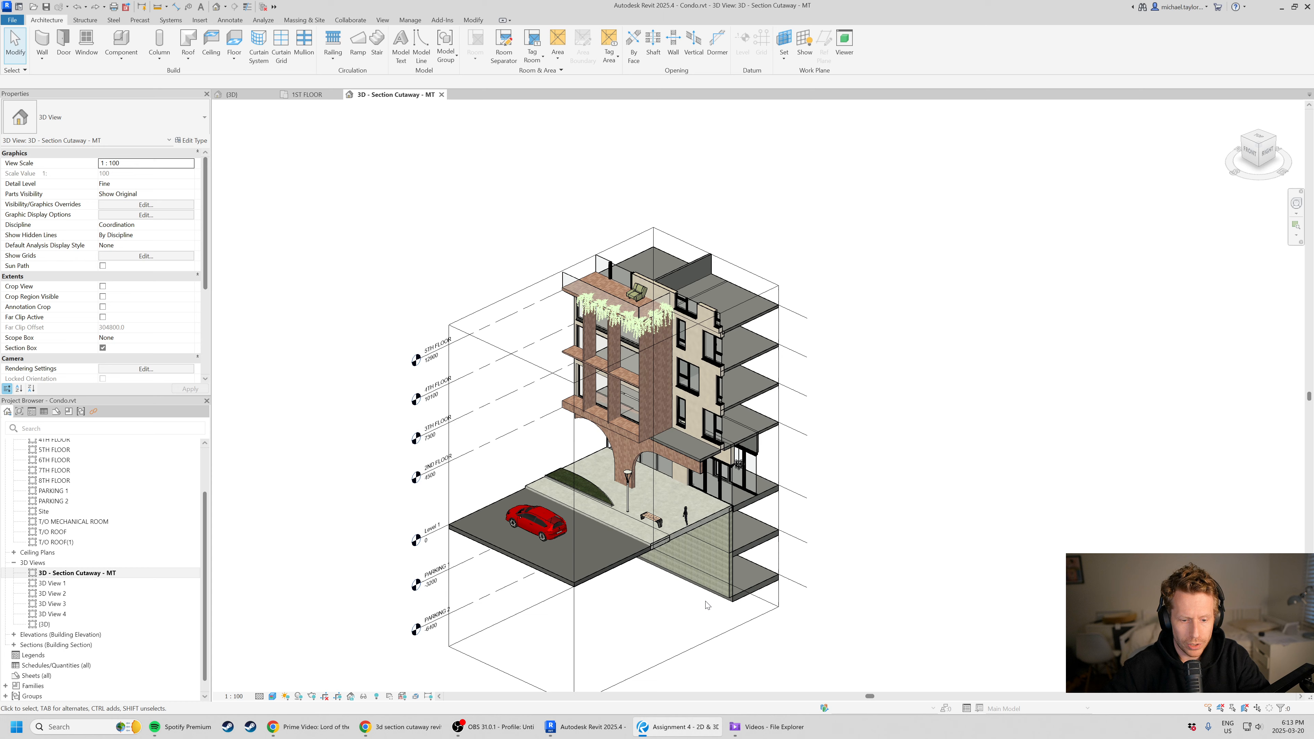
{"action": "left_click", "coordinate": [705, 642]}
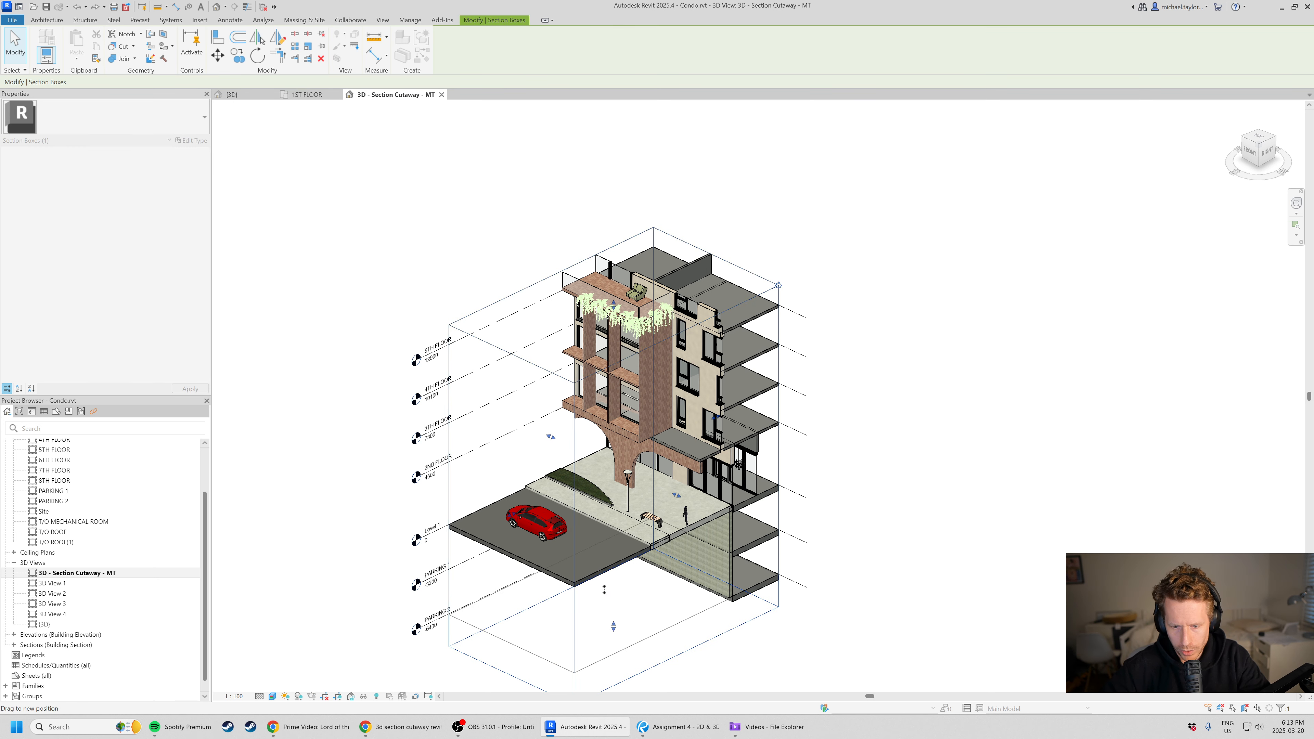
{"action": "left_click_drag", "start_coordinate": [641, 551], "coordinate": [642, 550]}
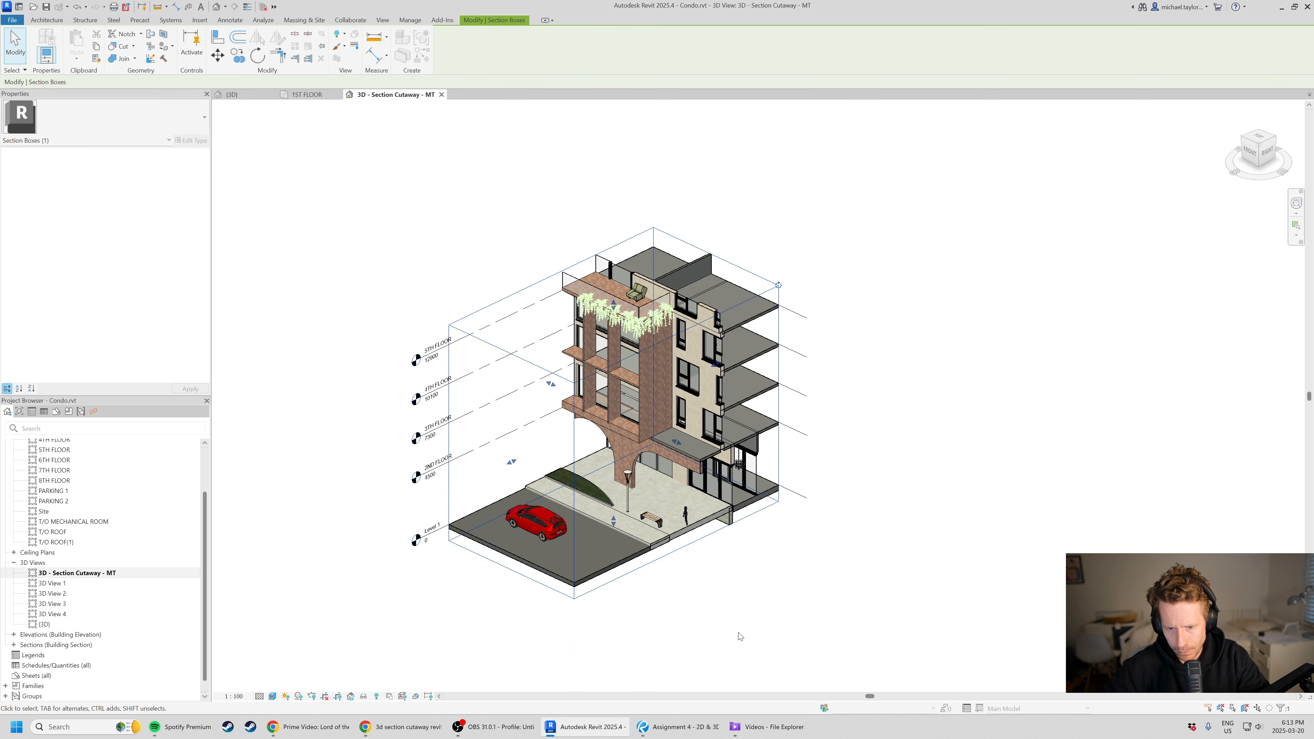
{"action": "left_click", "coordinate": [739, 635]}
- Reselect the section box, pull its street-side face in past the road to the sidewalk by the planting bed, and deselect it
{"action": "middle_click_drag", "start_coordinate": [537, 517], "coordinate": [528, 511], "text": "shift"}
{"action": "scroll", "coordinate": [550, 515], "scroll_direction": "up", "scroll_amount": 2}
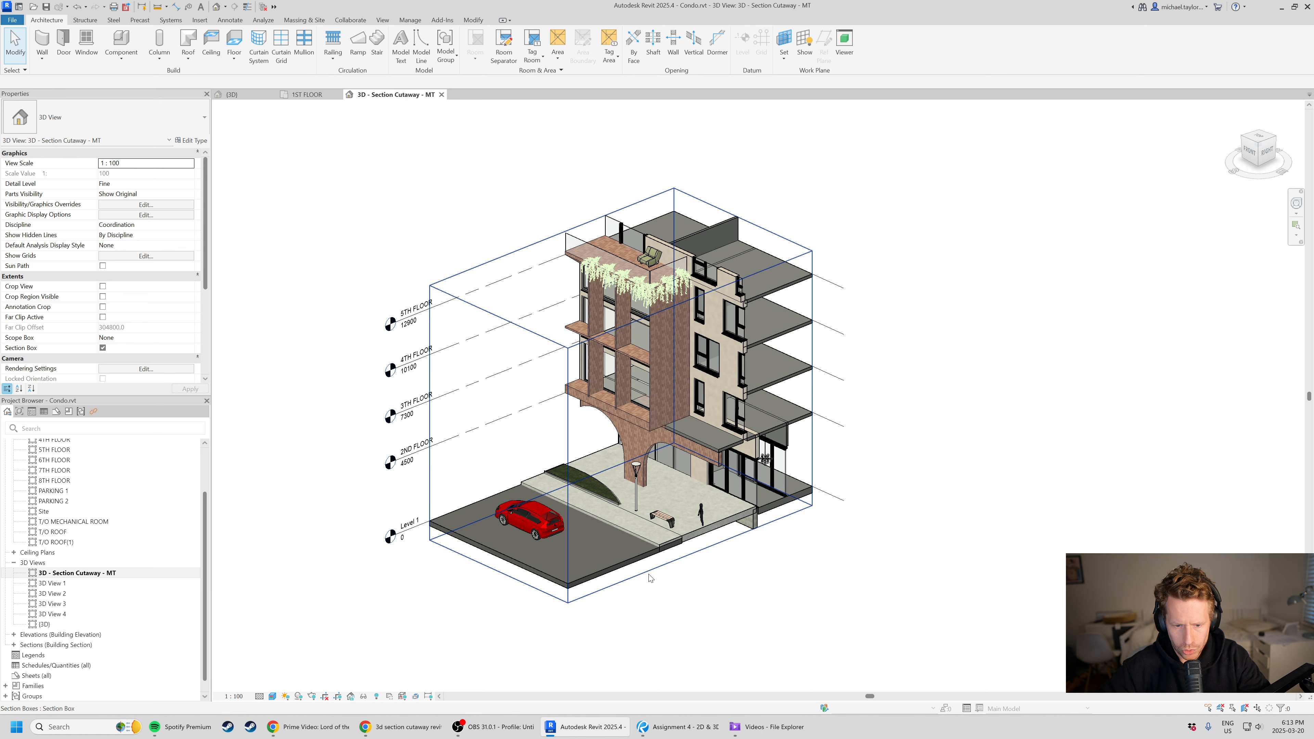
{"action": "left_click", "coordinate": [650, 575]}
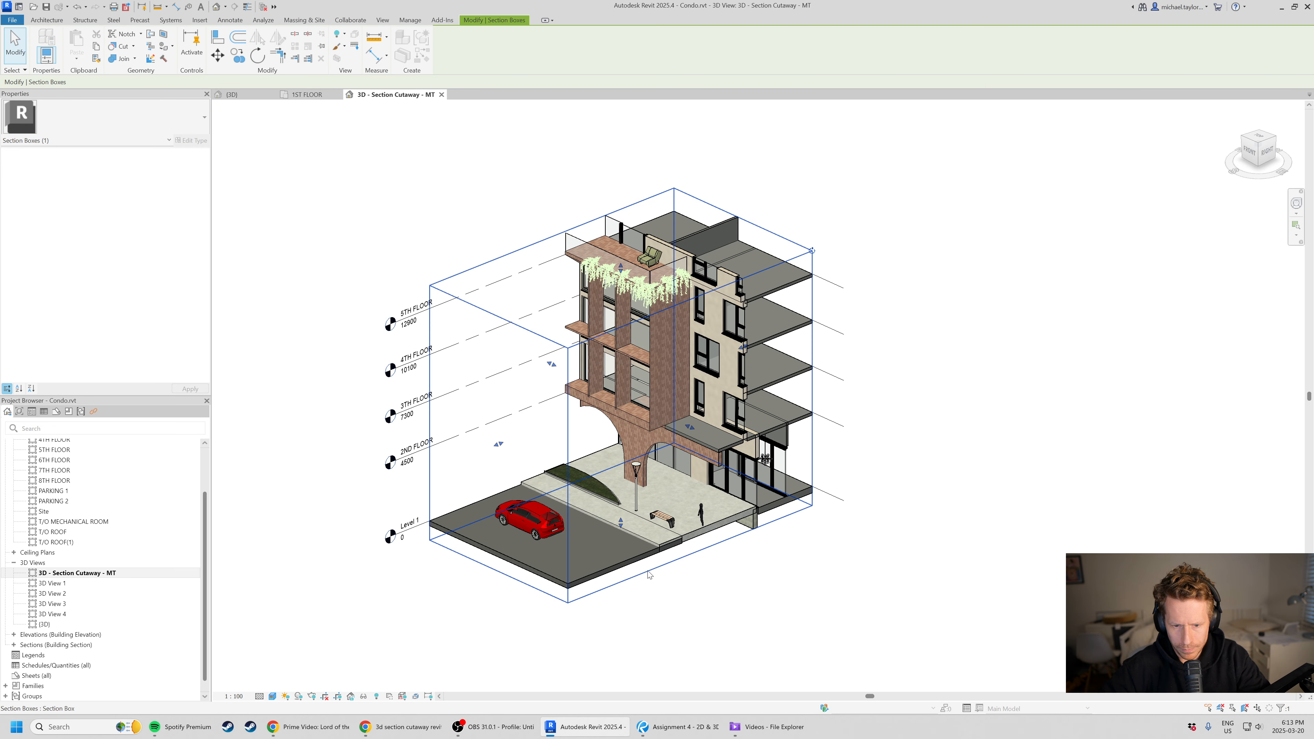
{"action": "left_click_drag", "start_coordinate": [497, 447], "coordinate": [607, 398]}
{"action": "scroll", "coordinate": [616, 416], "scroll_direction": "up", "scroll_amount": 2}
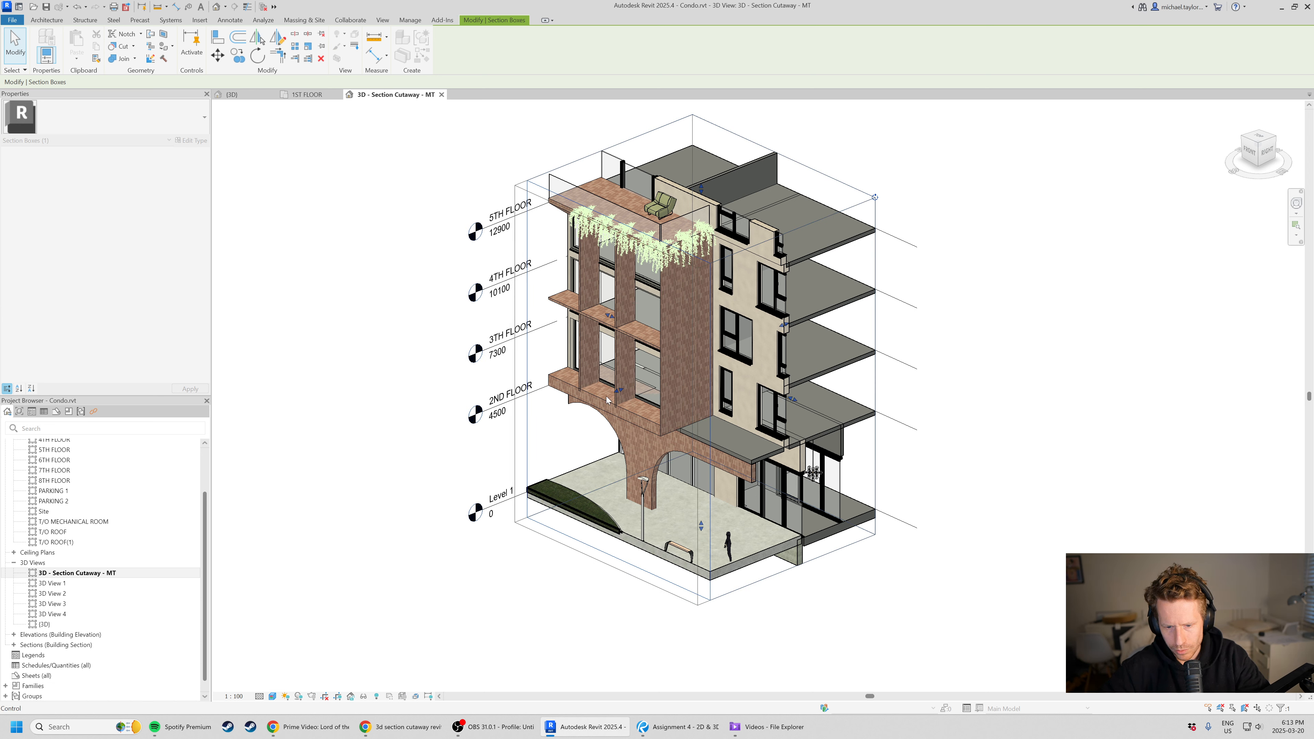
{"action": "left_click", "coordinate": [519, 630]}
{"action": "middle_click_drag", "start_coordinate": [637, 607], "coordinate": [634, 536], "text": "shift"}
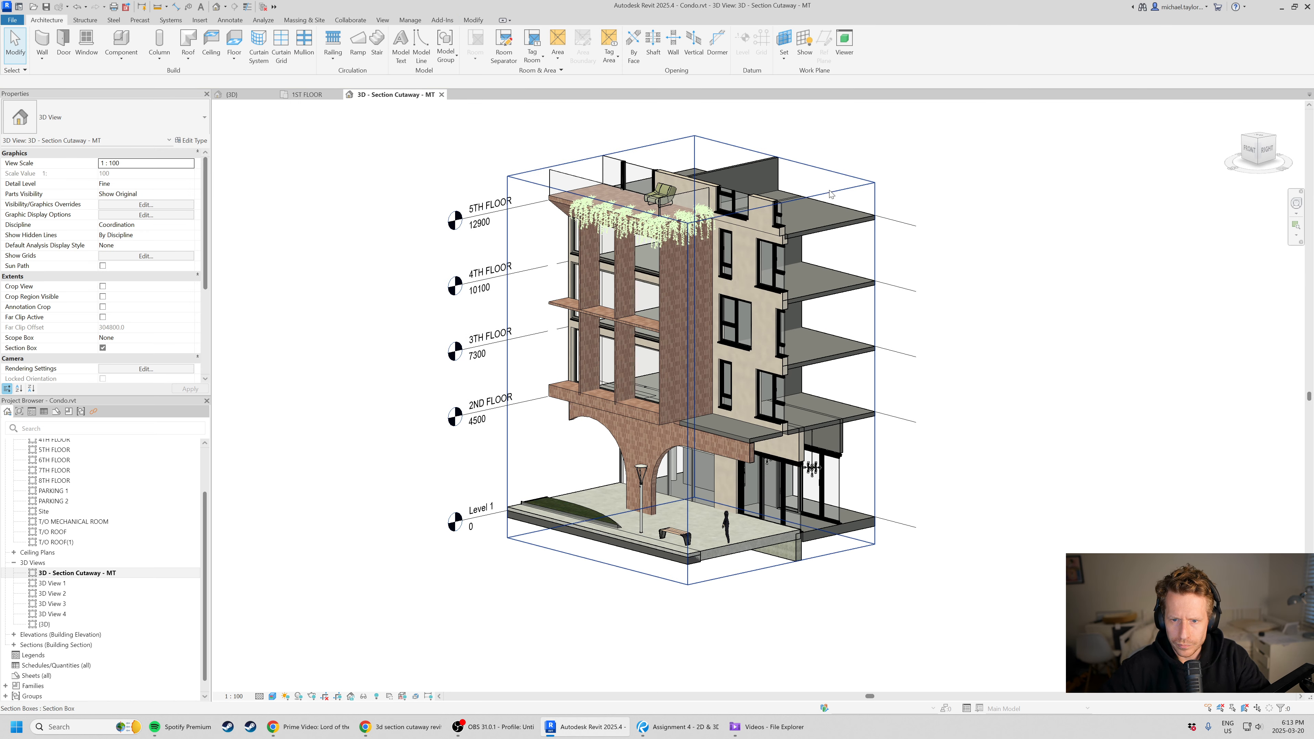
- Select the section box and raise its top face slightly higher above the 5th-floor terrace
{"action": "left_click", "coordinate": [688, 185]}
{"action": "left_click_drag", "start_coordinate": [691, 180], "coordinate": [688, 167]}
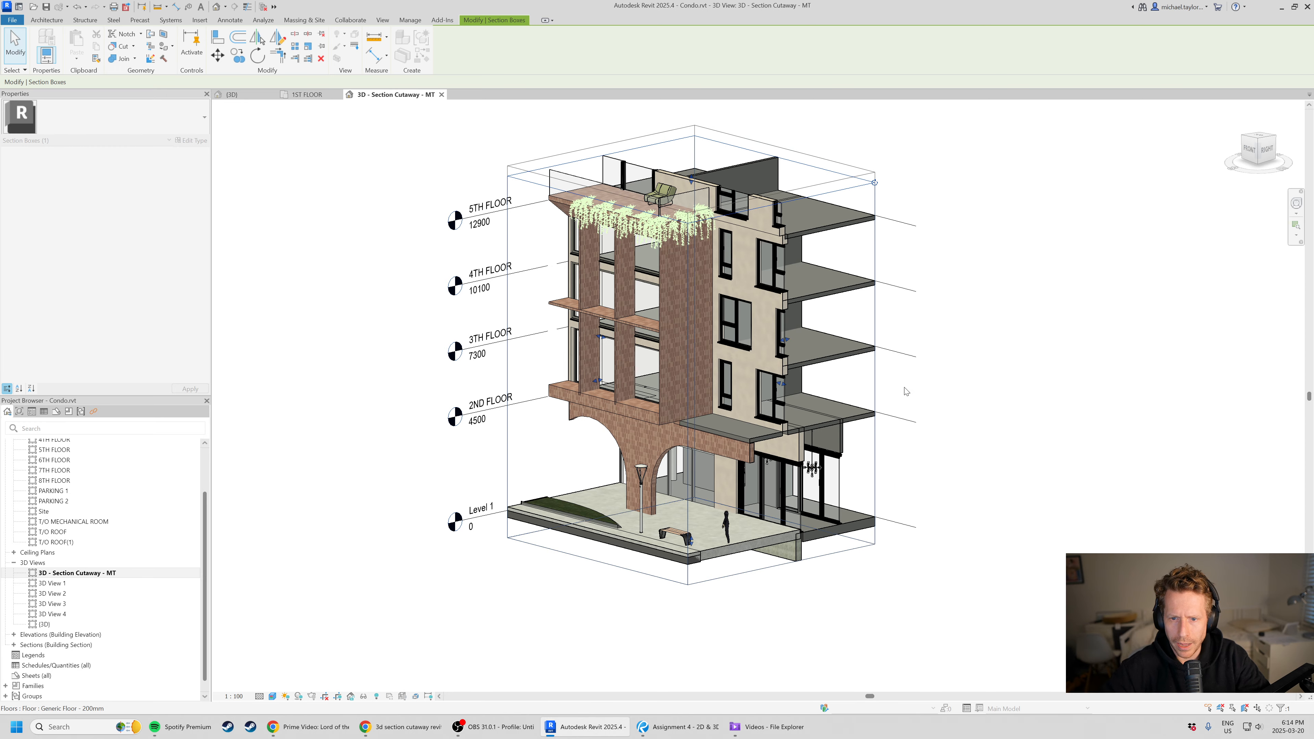
{"action": "scroll", "coordinate": [775, 361], "scroll_direction": "up", "scroll_amount": 2}
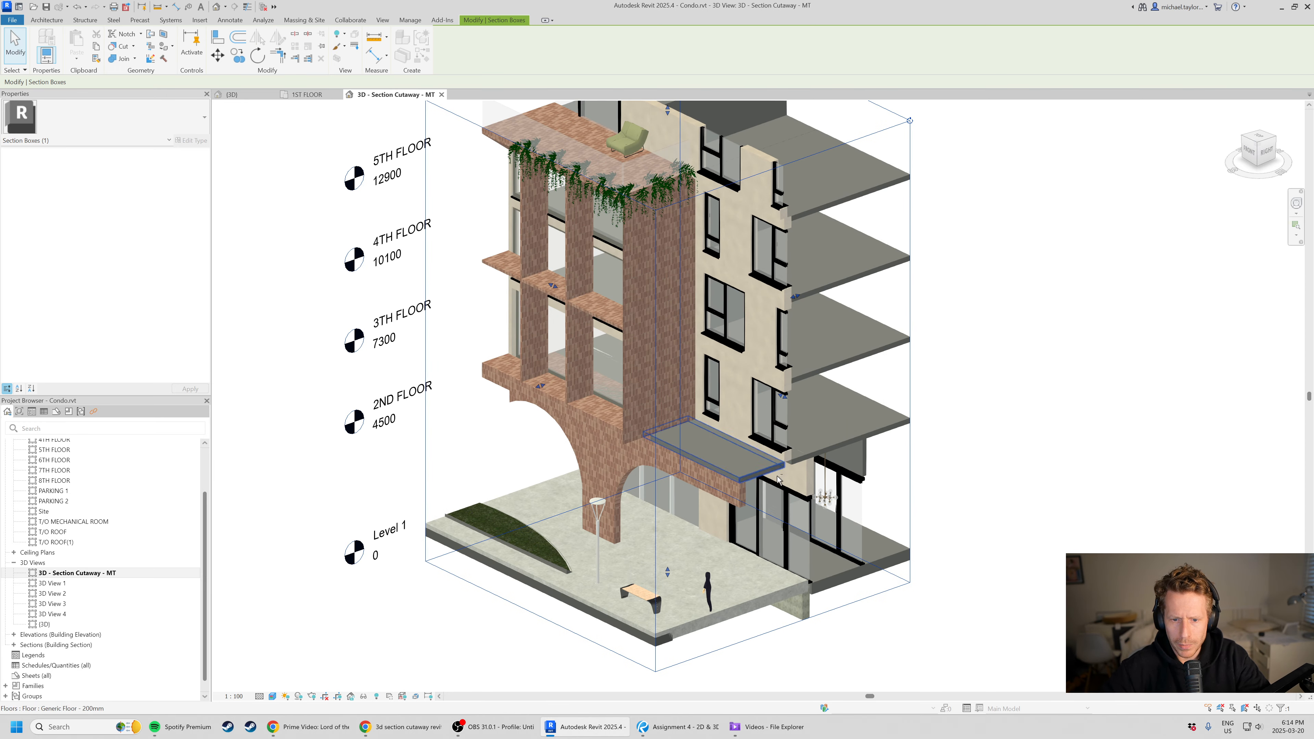
{"action": "middle_click_drag", "start_coordinate": [778, 479], "coordinate": [657, 479], "text": "shift"}
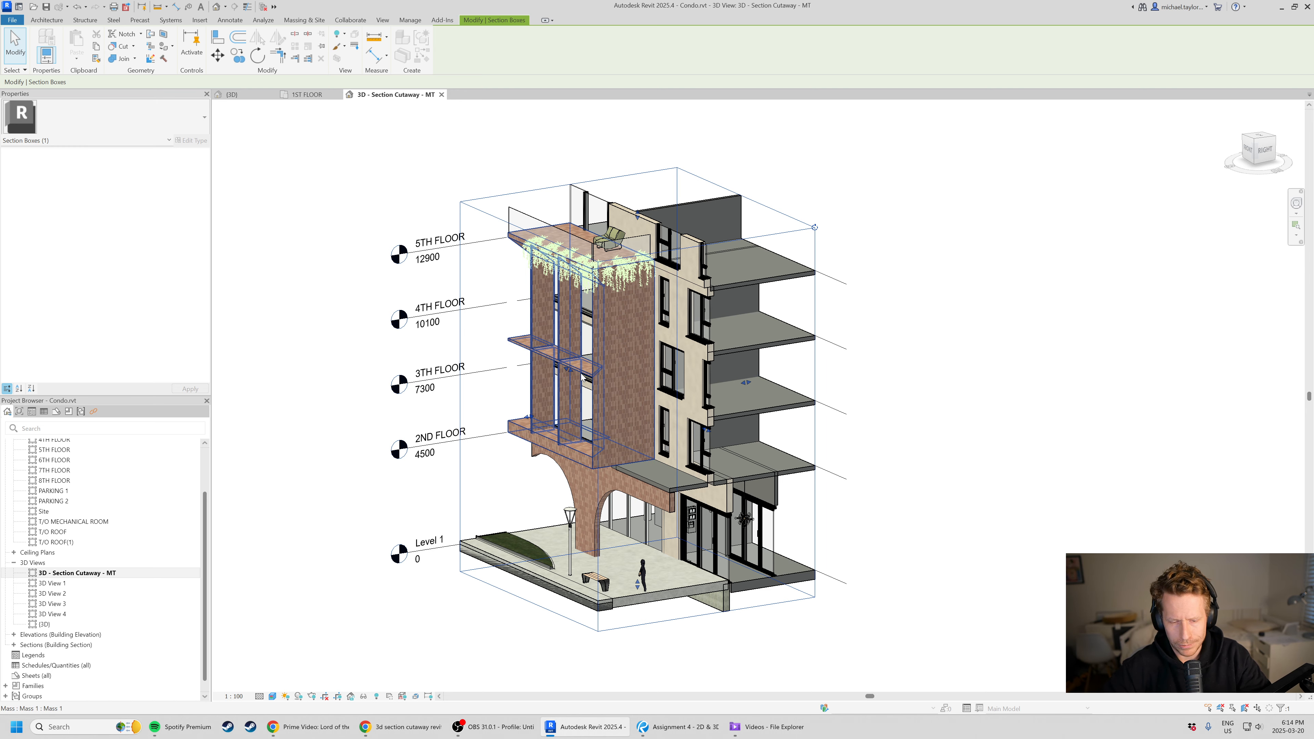
- Compare the cutaway from several angles with the 3D section on the reference sheet, and deselect the section box
{"action": "middle_click_drag", "start_coordinate": [754, 196], "coordinate": [692, 339], "text": "shift"}
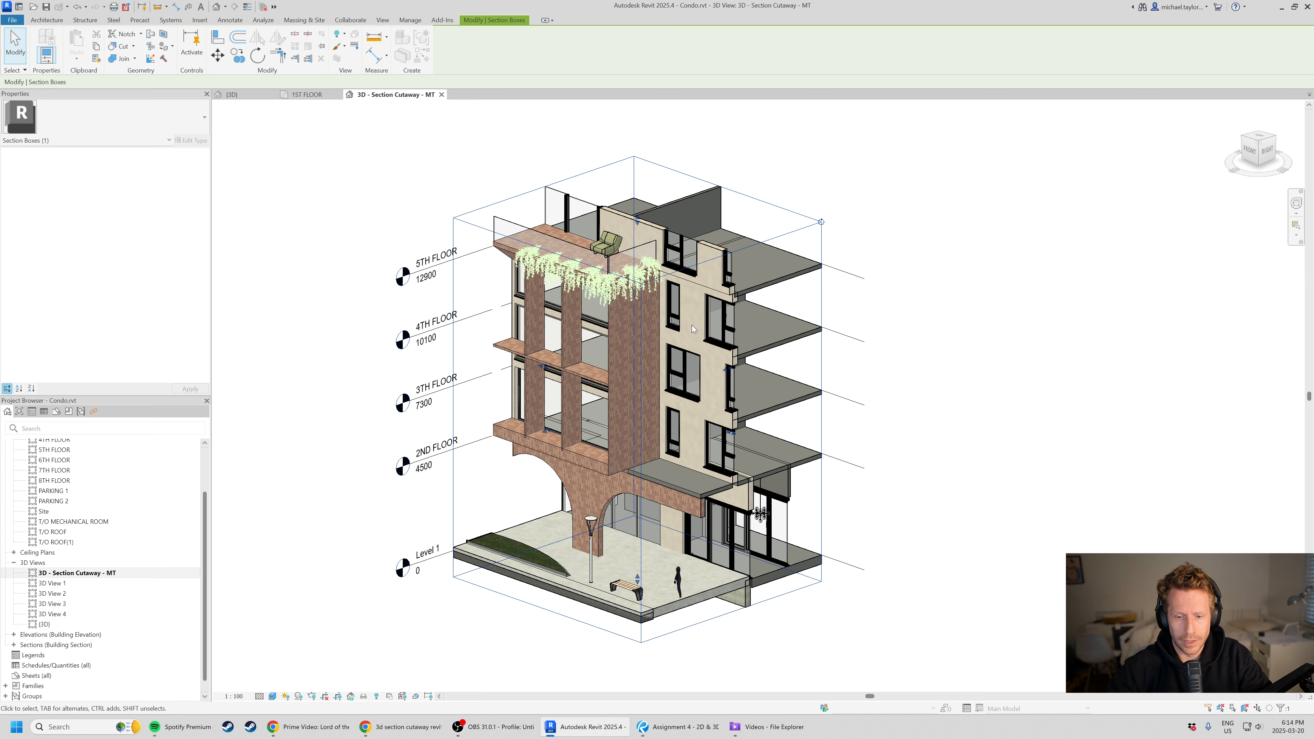
{"action": "middle_click_drag", "start_coordinate": [569, 363], "coordinate": [721, 424], "text": "shift"}
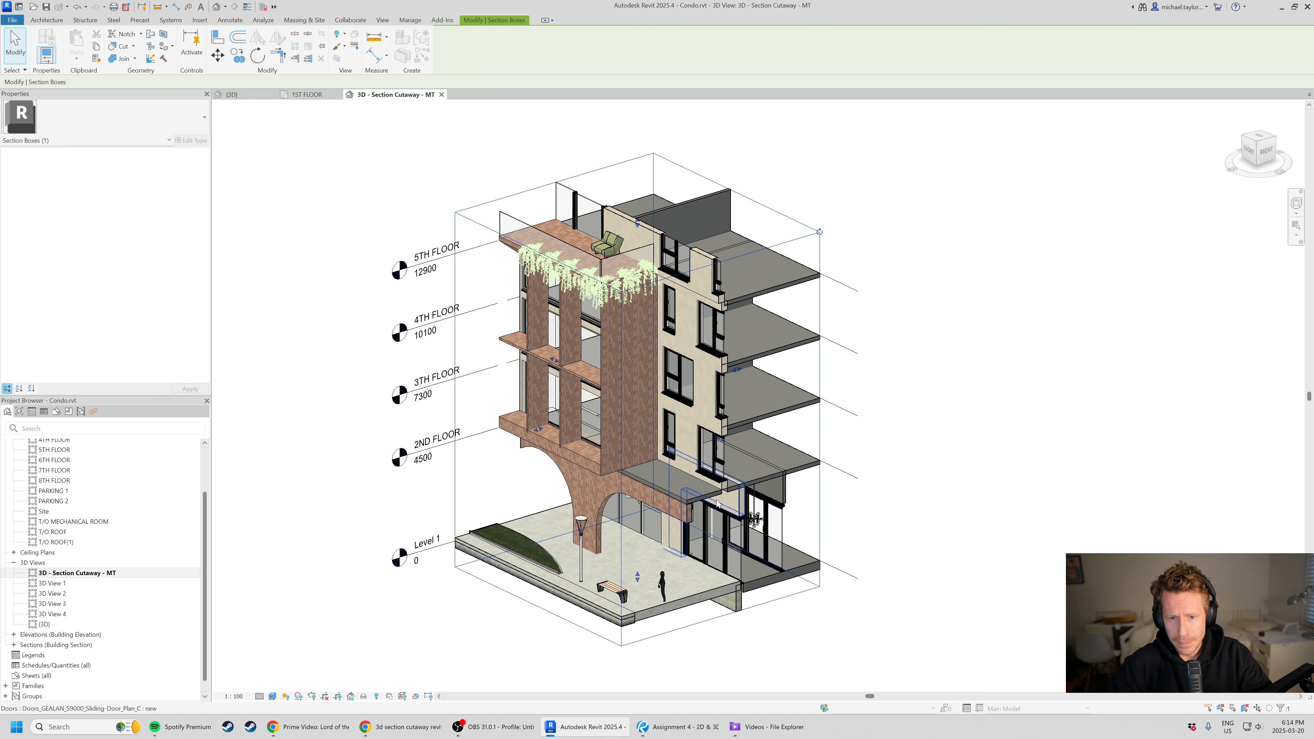
{"action": "key", "text": "alt+Tab"}
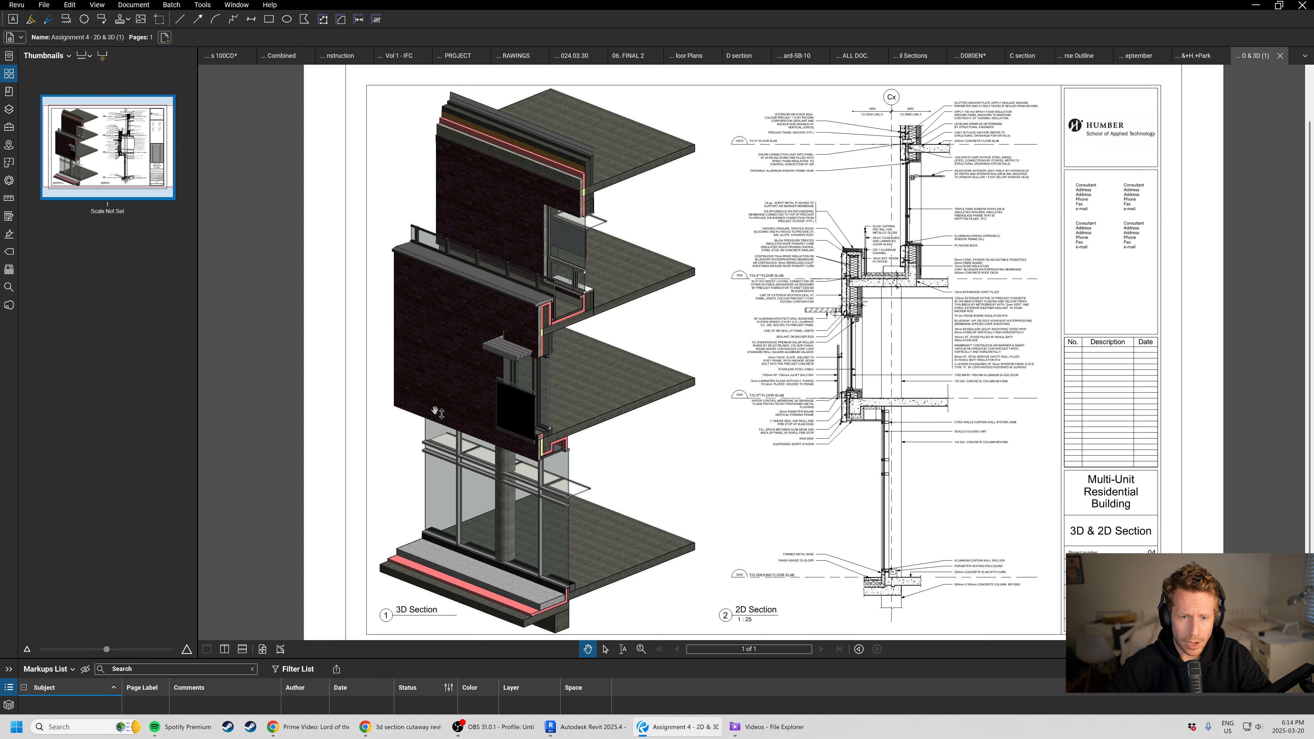
{"action": "key", "text": "alt+Tab"}
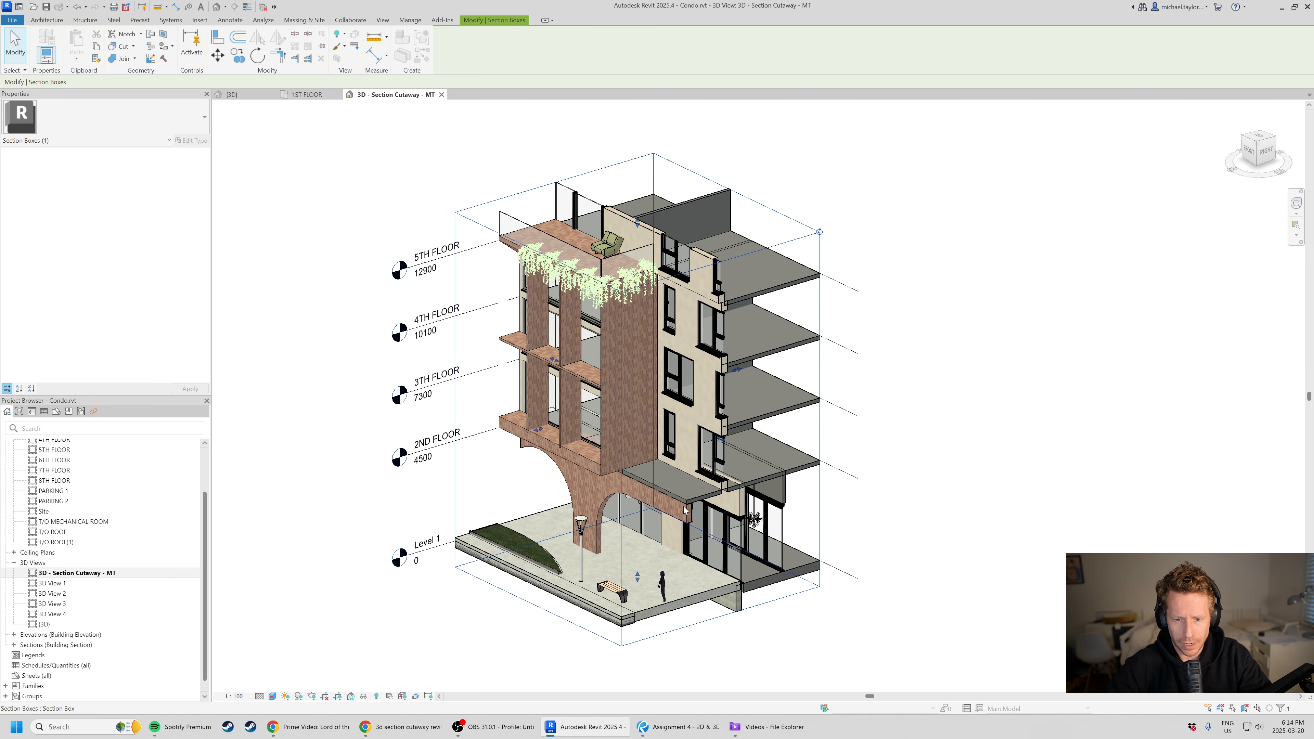
{"action": "middle_click_drag", "start_coordinate": [685, 510], "coordinate": [525, 446], "text": "shift"}
{"action": "key", "text": "alt+Tab"}
{"action": "key", "text": "alt+Tab"}
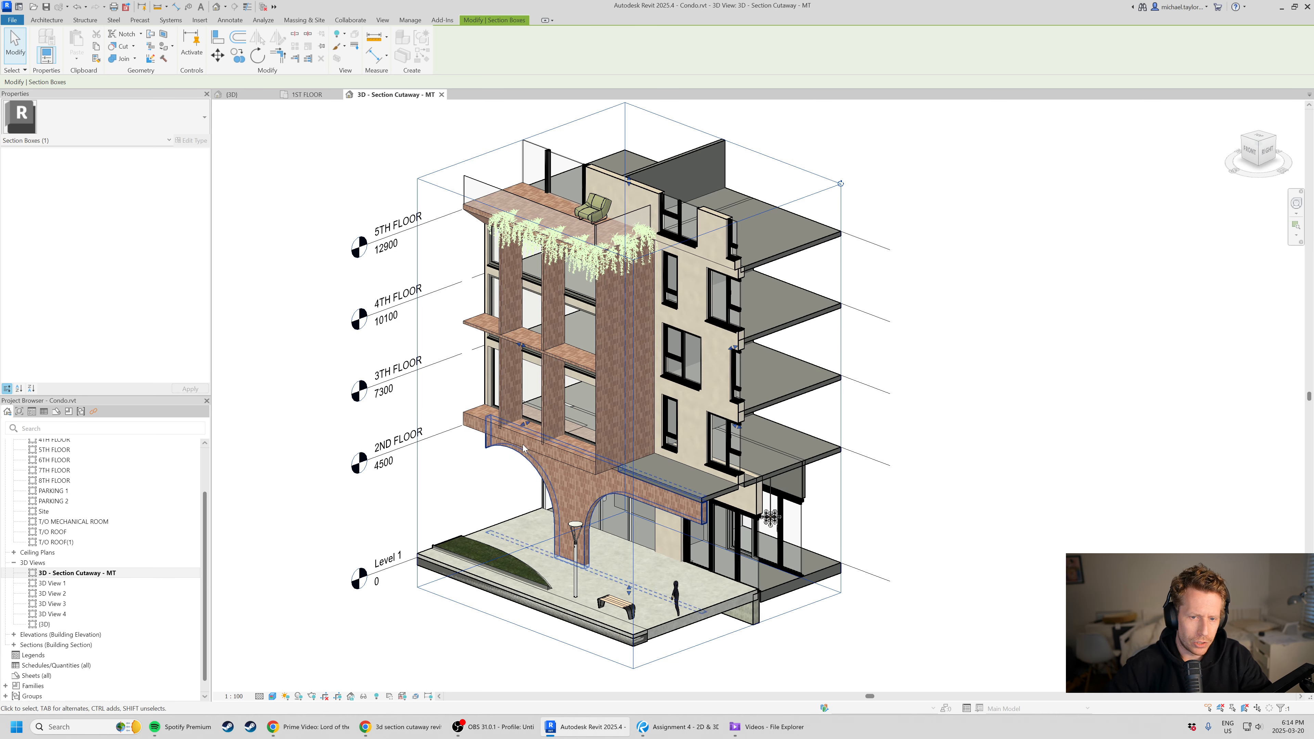
{"action": "left_click", "coordinate": [311, 520]}
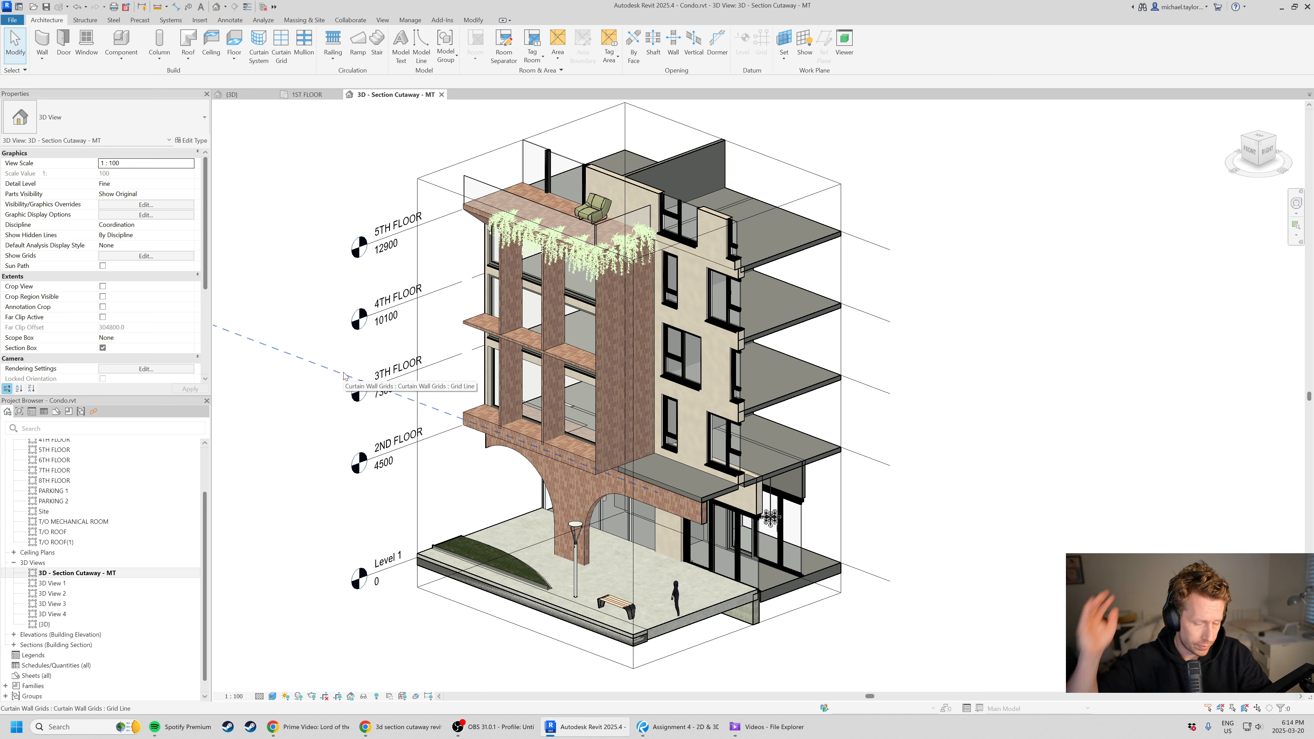
- Hide the Levels annotation category in the section cutaway view through Visibility/Graphic Overrides
{"action": "key", "text": "v"}
{"action": "key", "text": "v"}
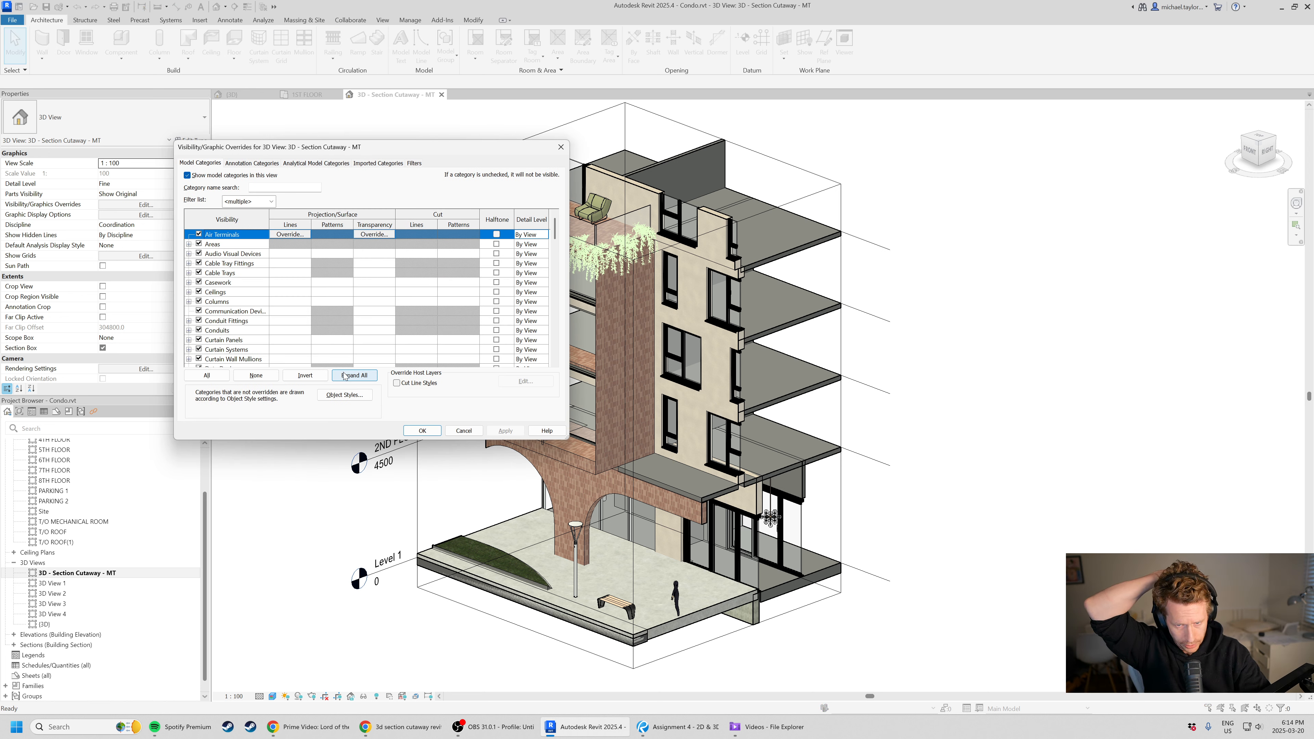
{"action": "left_click", "coordinate": [256, 162]}
{"action": "key", "text": "l"}
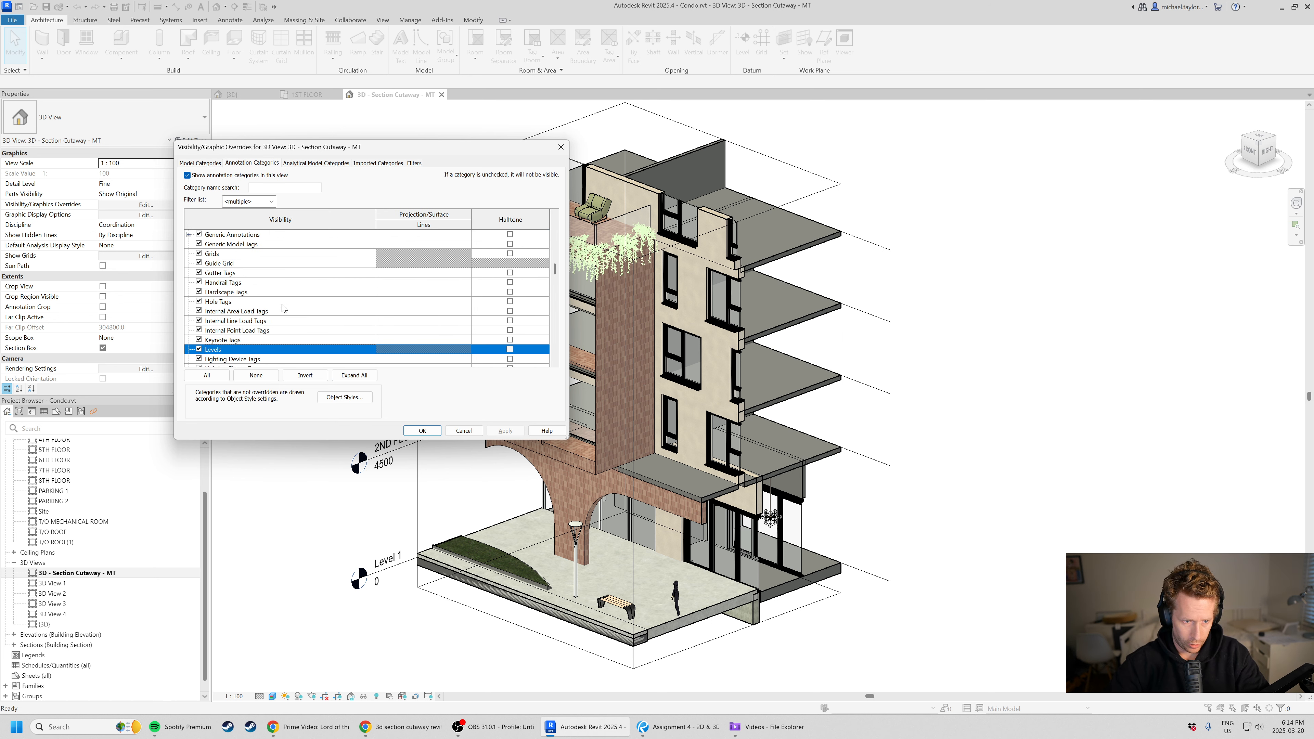
{"action": "key", "text": "Return"}
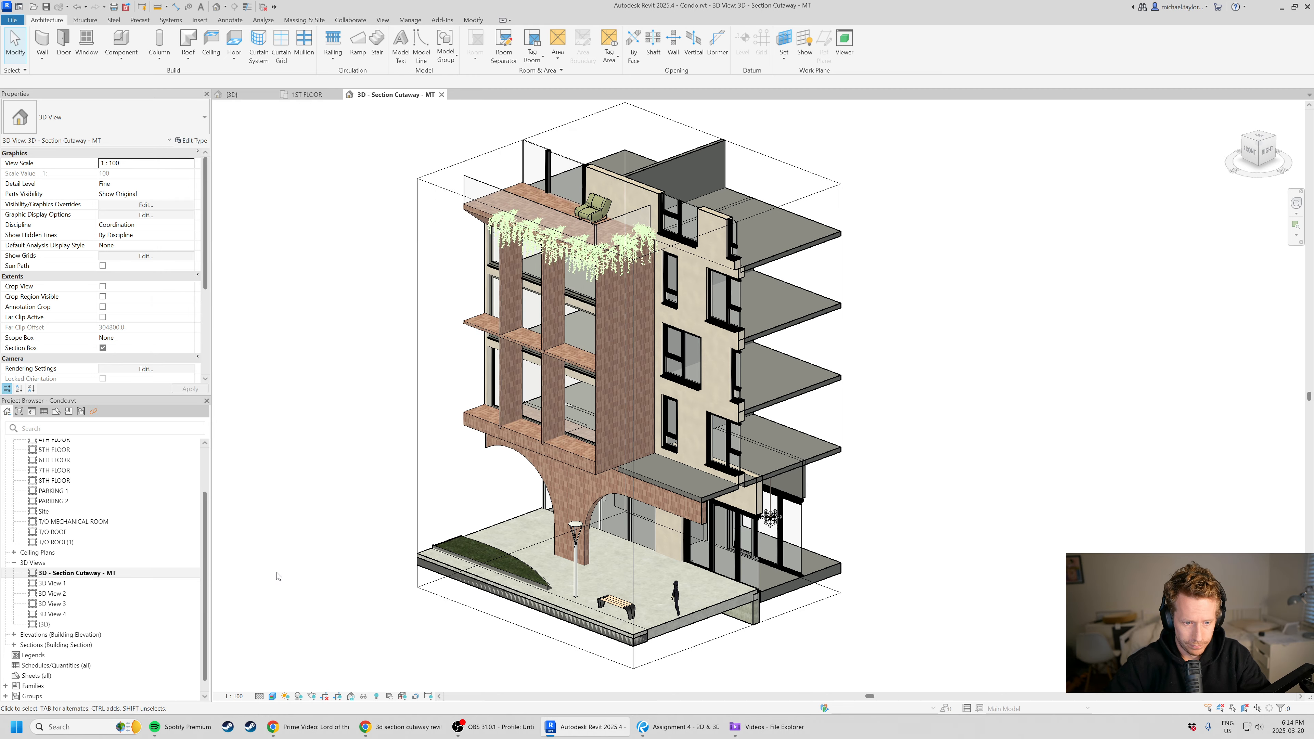
- Check the cutaway's viewing angle against the 3D section on the reference sheet
{"action": "middle_click_drag", "start_coordinate": [539, 485], "coordinate": [629, 472], "text": "shift"}
{"action": "key", "text": "alt+Tab"}
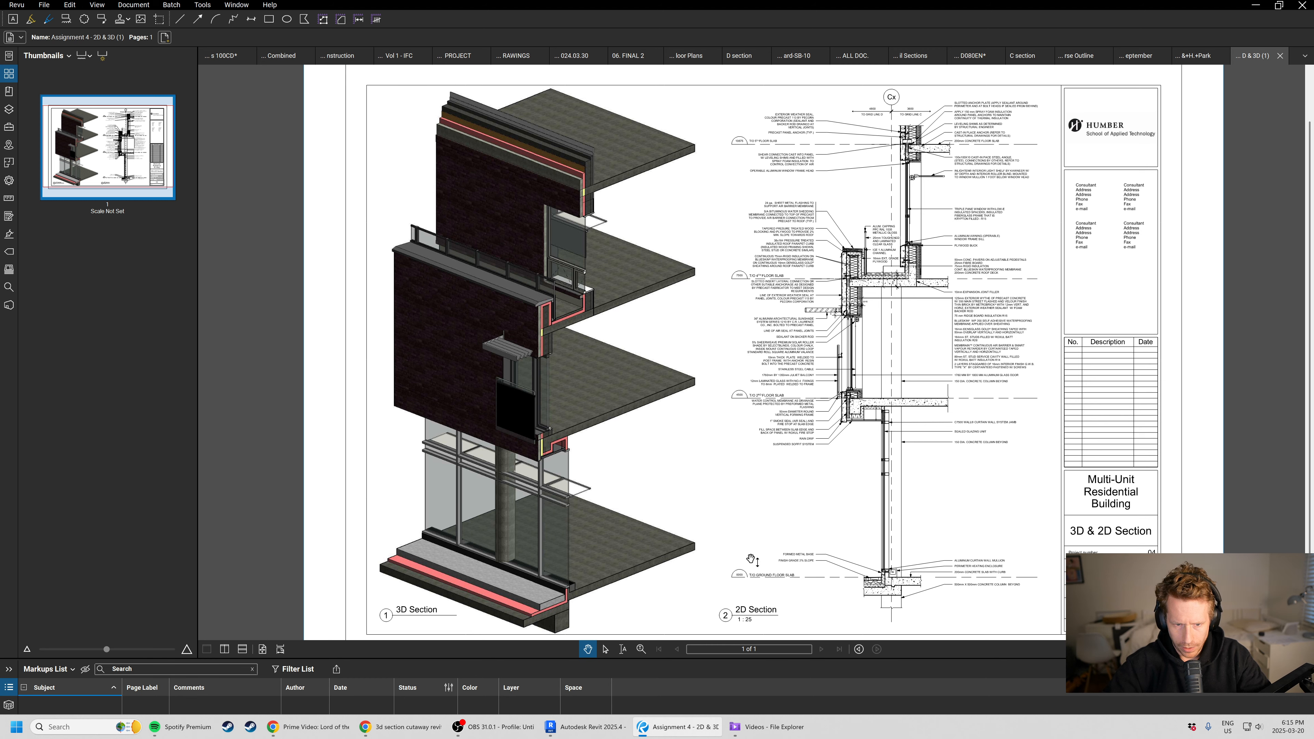
{"action": "key", "text": "alt+Tab"}
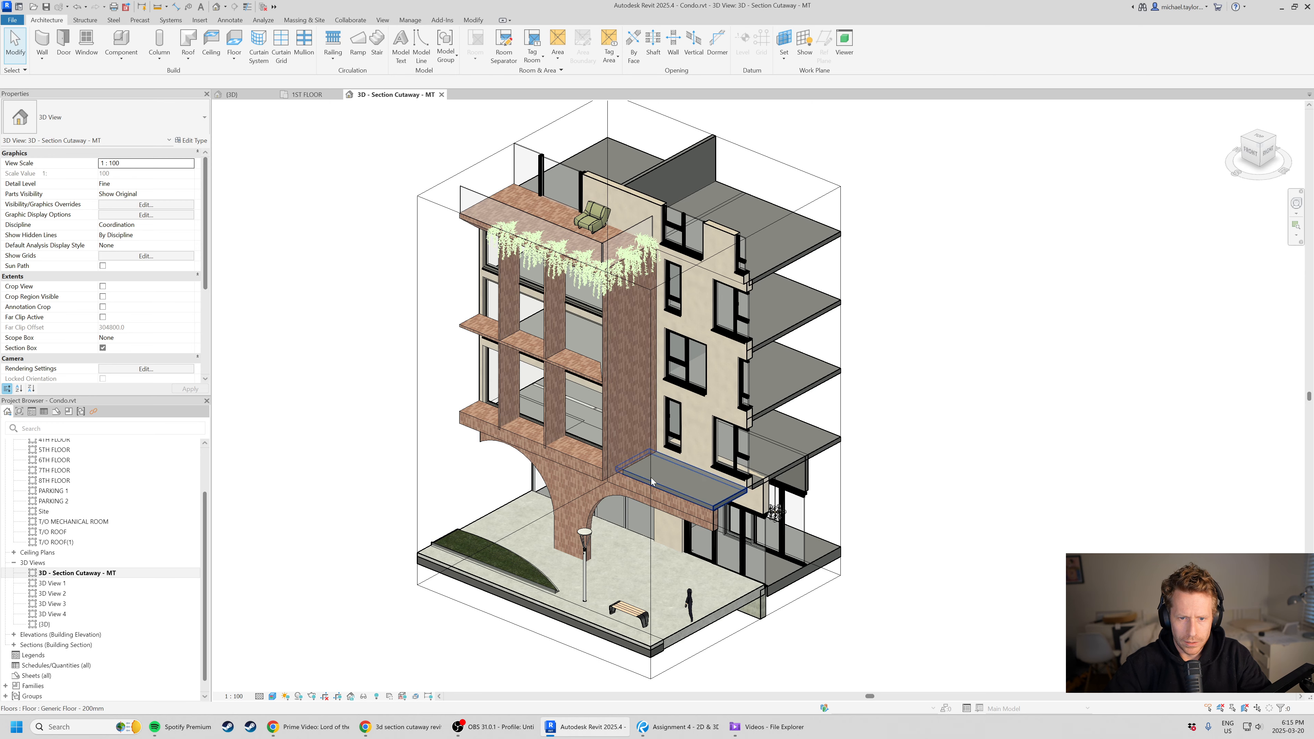
{"action": "middle_click_drag", "start_coordinate": [653, 455], "coordinate": [671, 361], "text": "shift"}
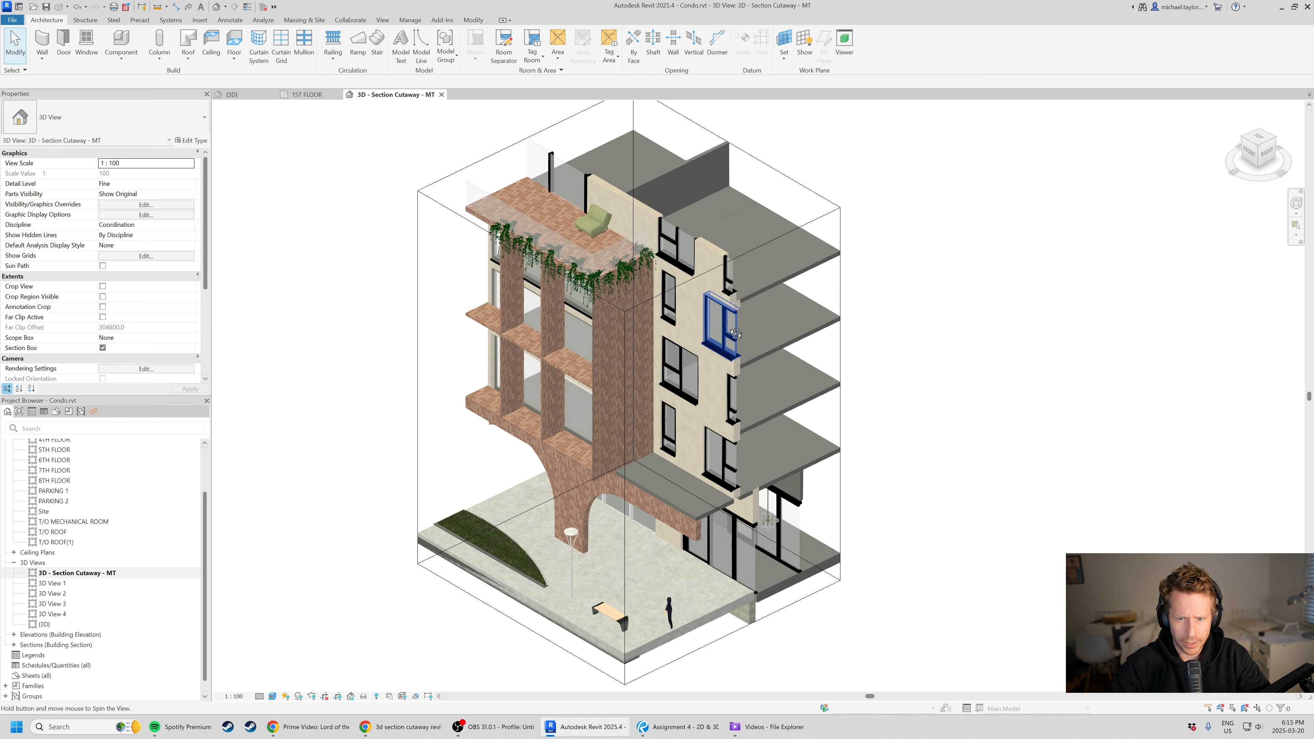
- Set the cutaway to the standard top-front-right isometric orientation and compare it with the reference sheet's 3D section
{"action": "left_click", "coordinate": [1263, 148]}
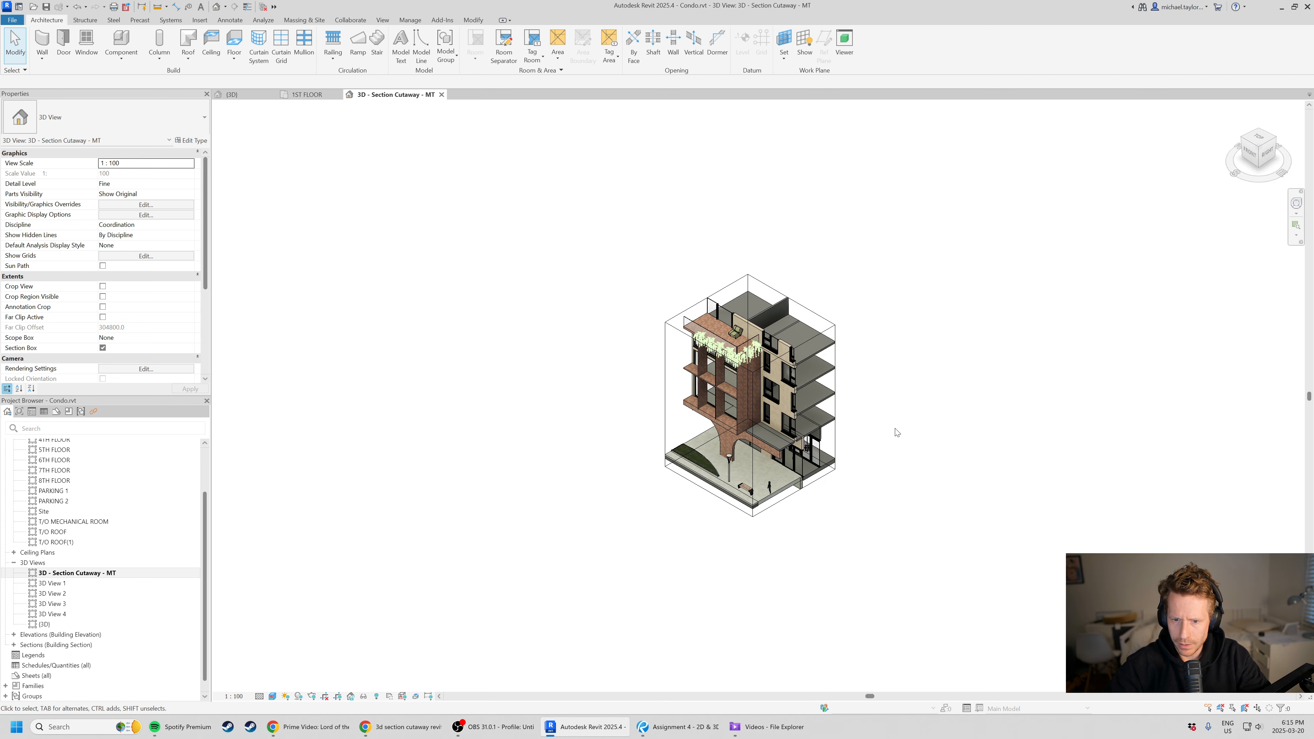
{"action": "scroll", "coordinate": [897, 433], "scroll_direction": "up", "scroll_amount": 8}
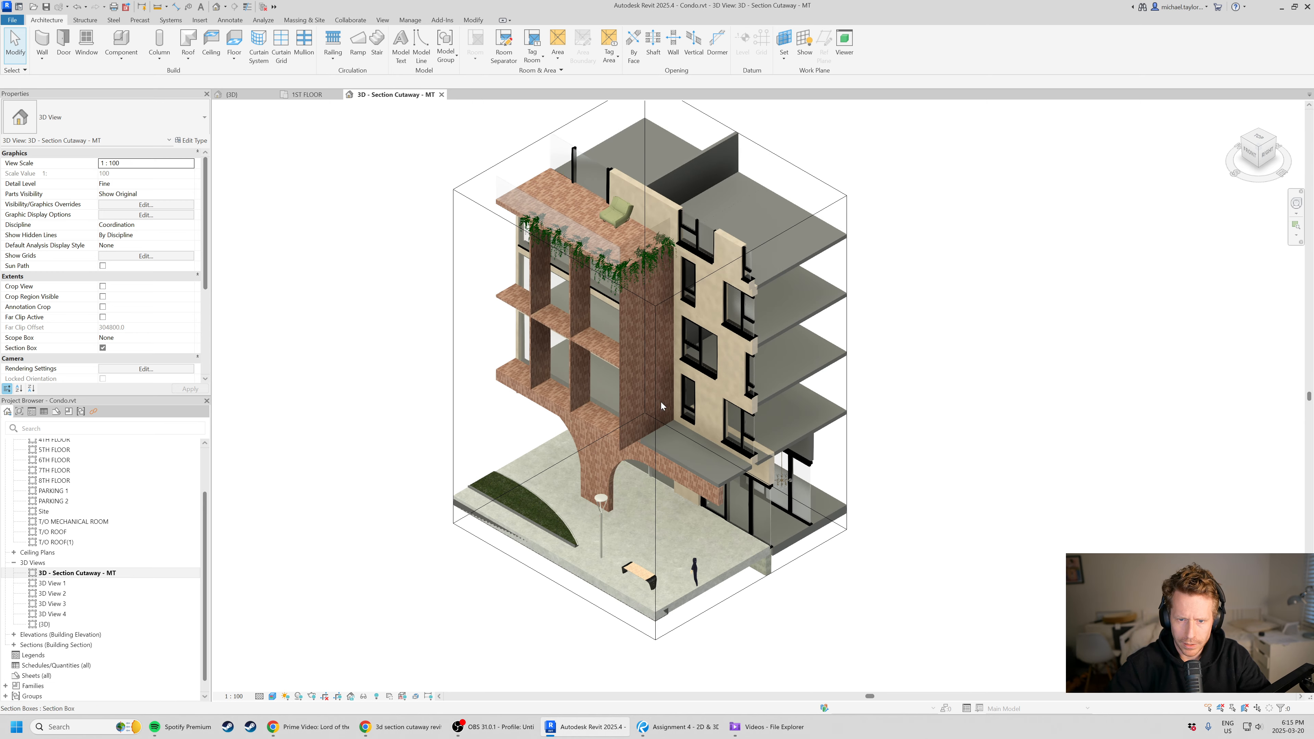
{"action": "scroll", "coordinate": [686, 352], "scroll_direction": "up", "scroll_amount": 1}
{"action": "middle_click_drag", "start_coordinate": [691, 353], "coordinate": [689, 388]}
{"action": "key", "text": "alt+Tab"}
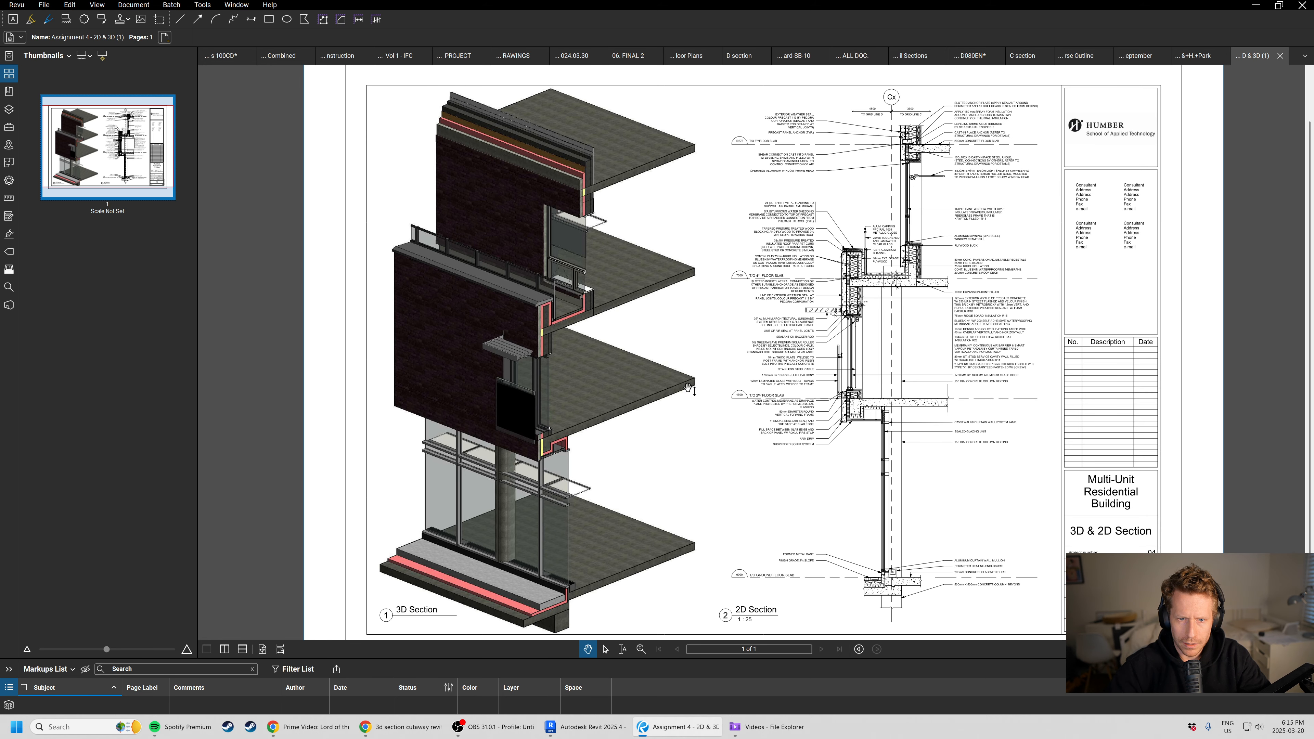
{"action": "key", "text": "alt+Tab"}
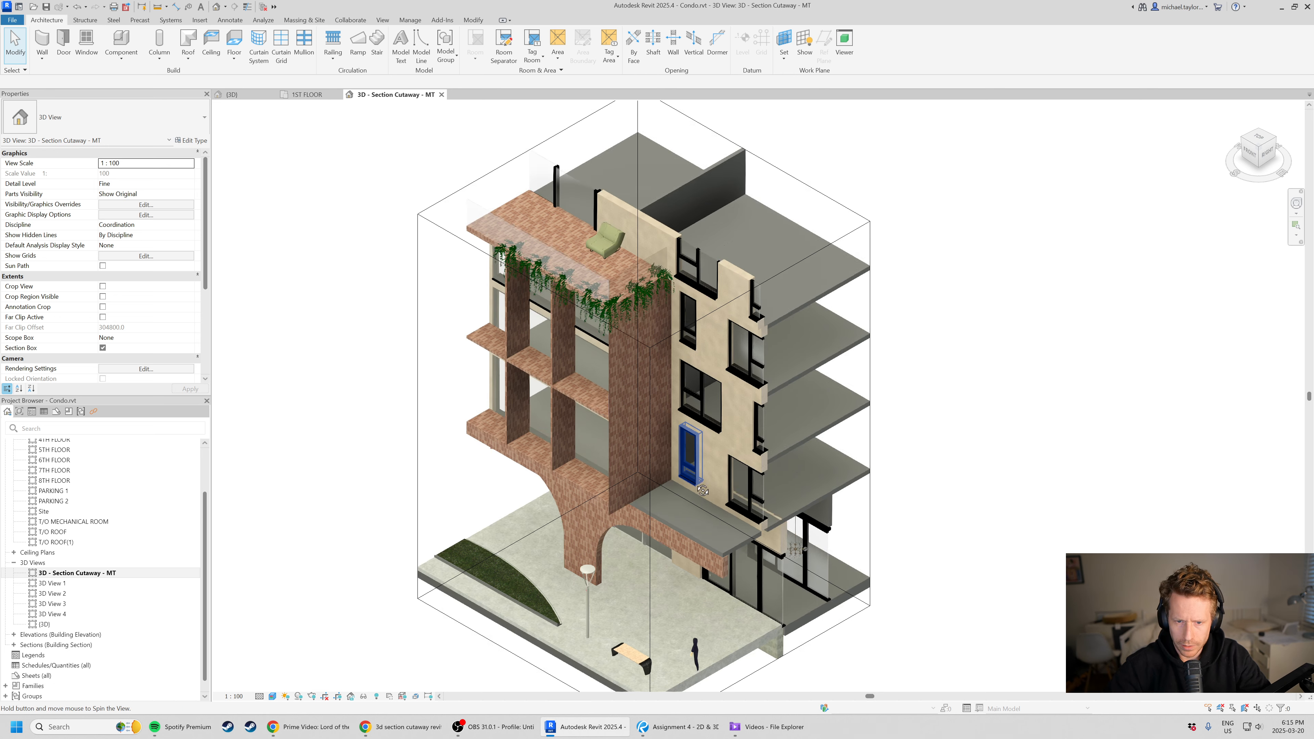
- Turn the cutaway to a lower viewing angle from the front-right corner and frame the whole section box
{"action": "middle_click_drag", "start_coordinate": [703, 490], "coordinate": [701, 410], "text": "shift"}
{"action": "scroll", "coordinate": [663, 523], "scroll_direction": "down", "scroll_amount": 1}
{"action": "middle_click_drag", "start_coordinate": [664, 517], "coordinate": [667, 496]}
{"action": "scroll", "coordinate": [642, 445], "scroll_direction": "up", "scroll_amount": 1}
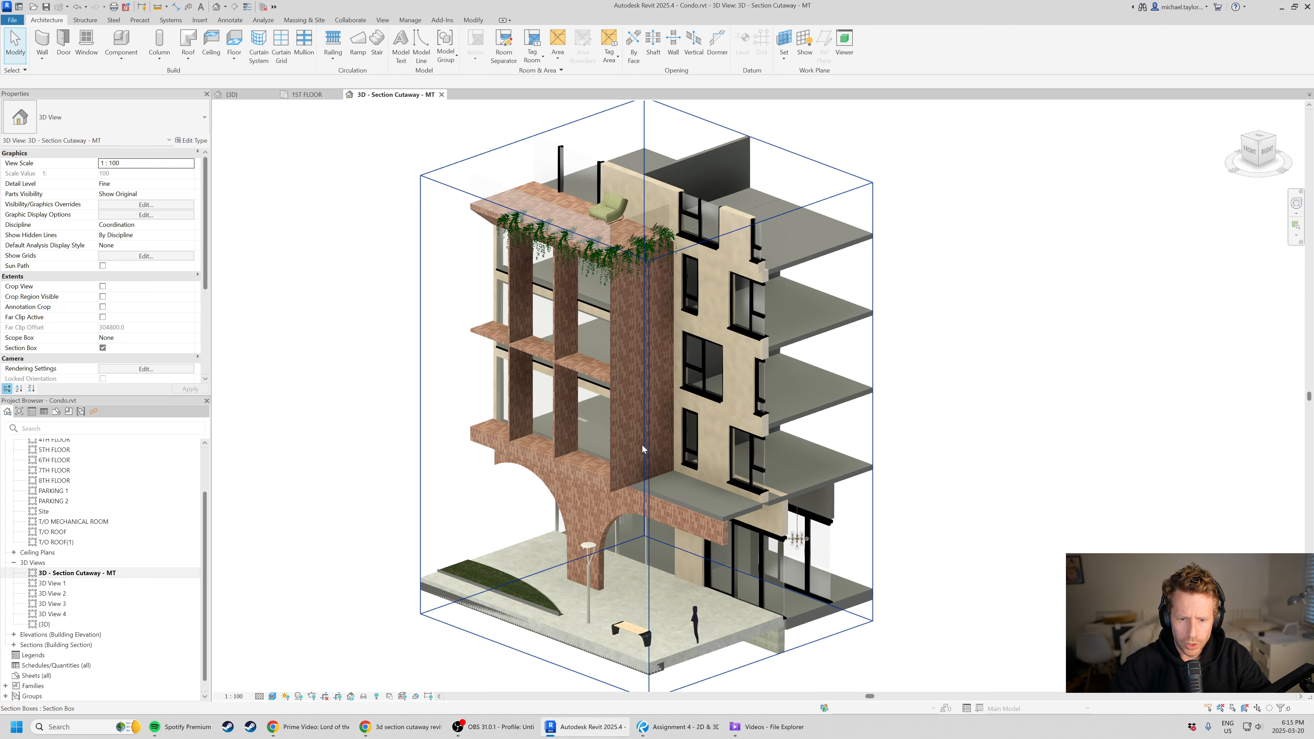
{"action": "scroll", "coordinate": [645, 446], "scroll_direction": "down", "scroll_amount": 1}
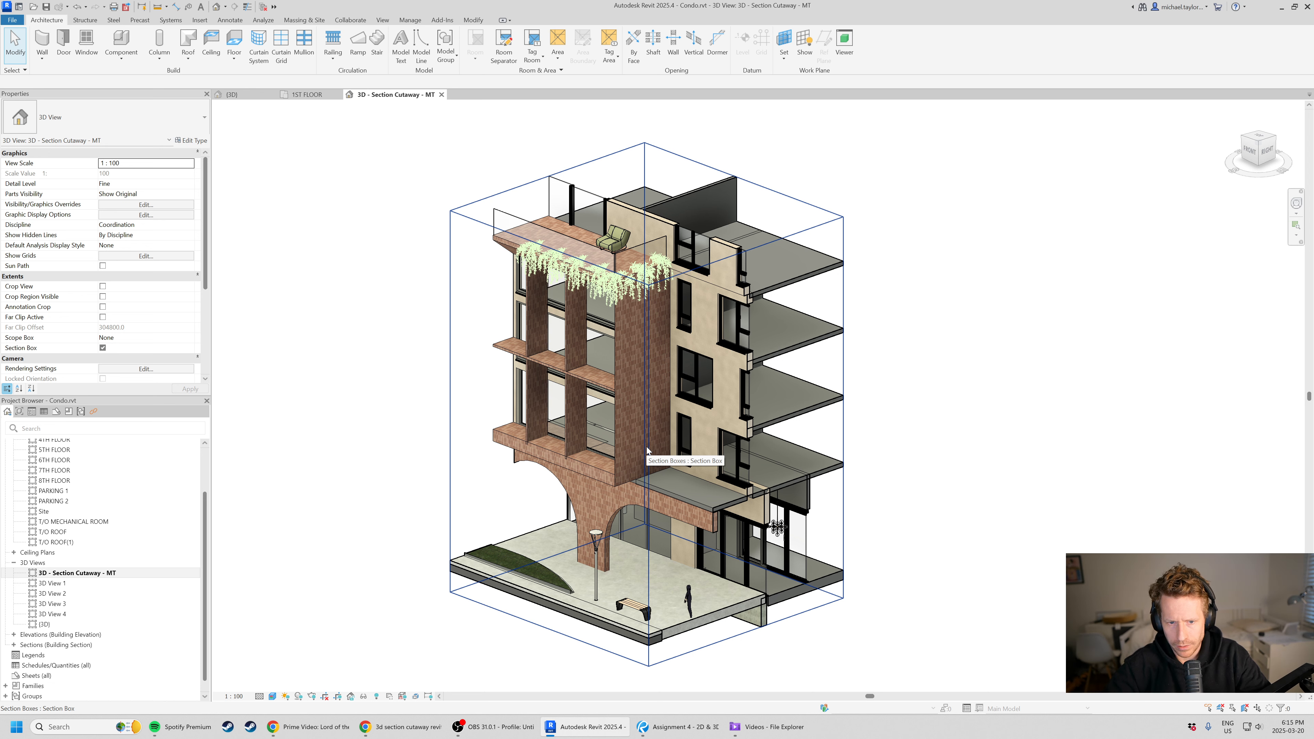
{"action": "middle_click_drag", "start_coordinate": [657, 368], "coordinate": [660, 358]}
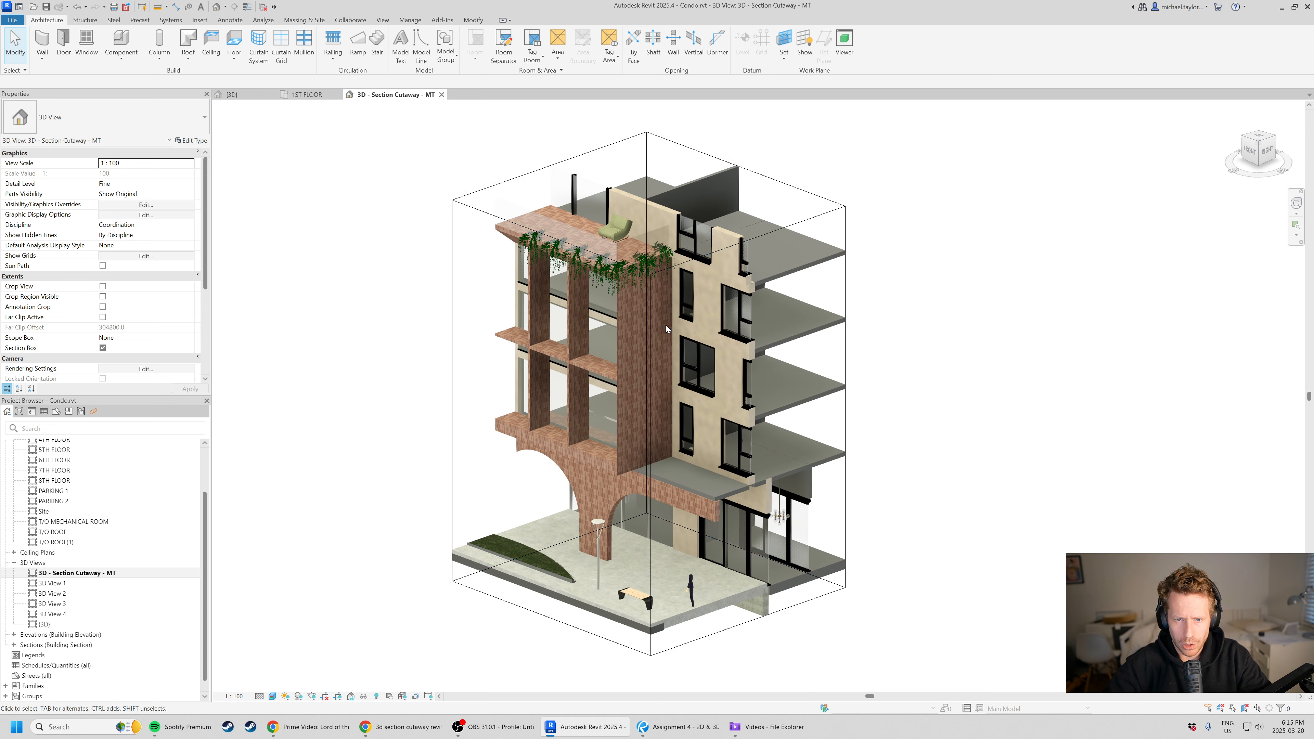
{"action": "scroll", "coordinate": [624, 388], "scroll_direction": "up", "scroll_amount": 1}
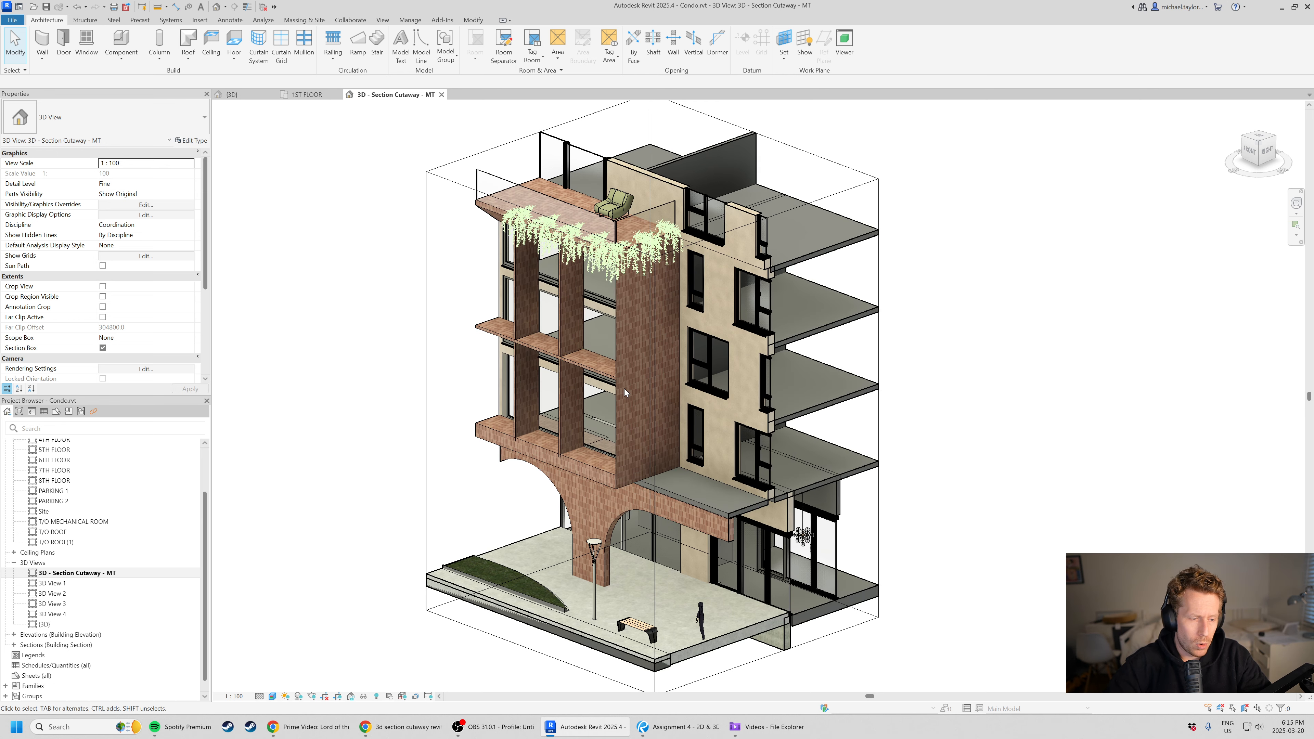
- Turn off the section box to view the whole building, and turn it back on to restore the cutaway
{"action": "left_click", "coordinate": [103, 348]}
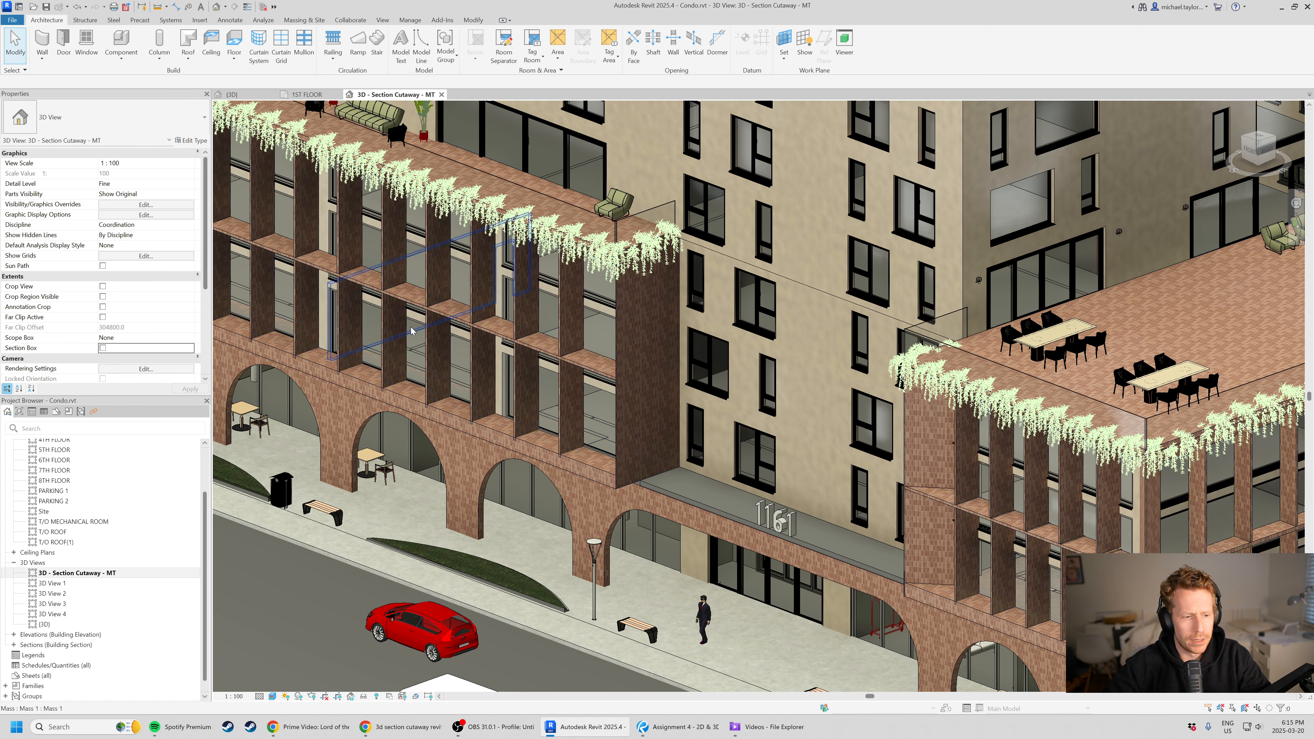
{"action": "left_click", "coordinate": [103, 348]}
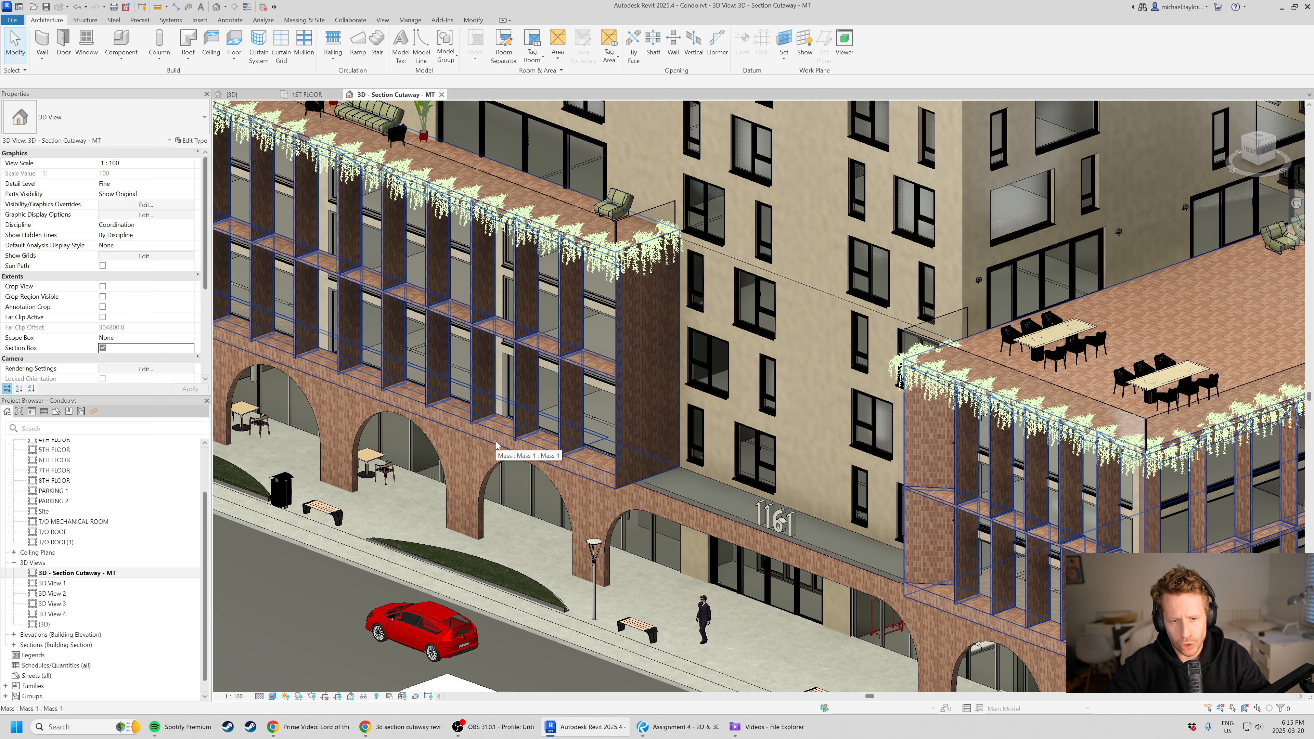
{"action": "scroll", "coordinate": [694, 371], "scroll_direction": "down", "scroll_amount": 10}
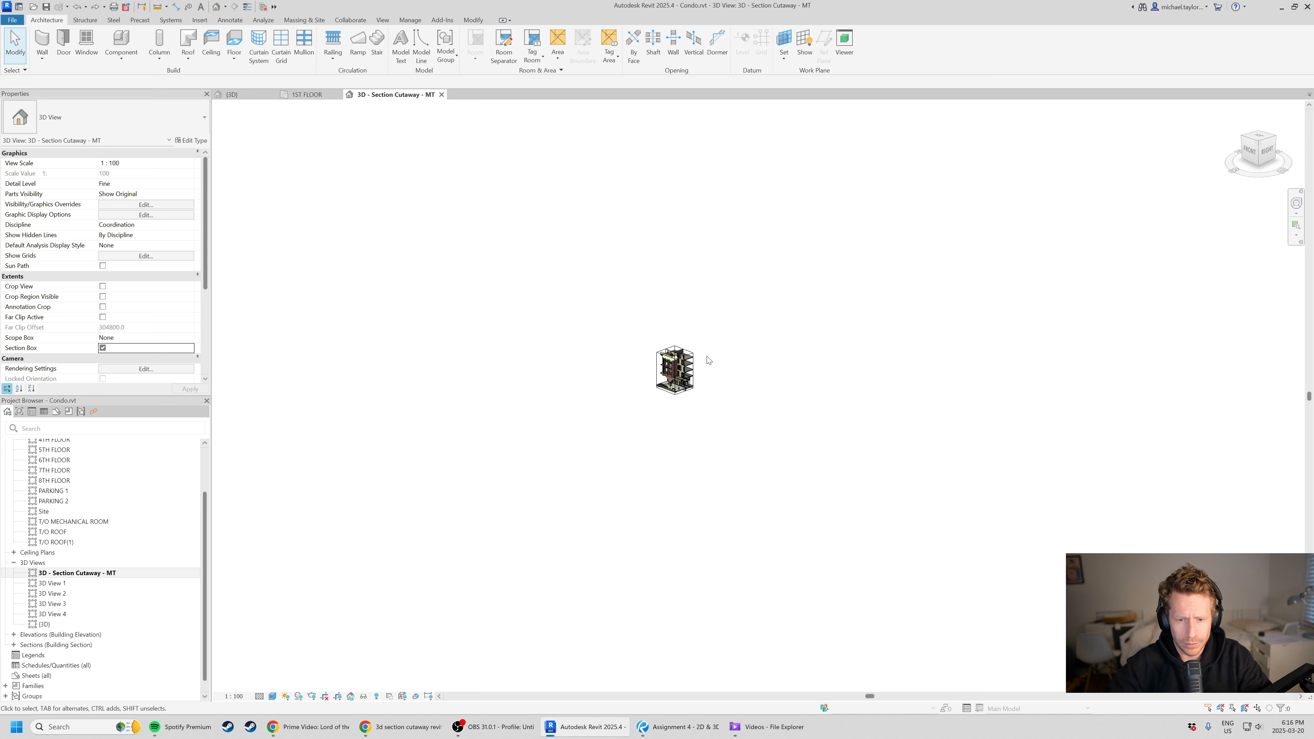
{"action": "scroll", "coordinate": [692, 364], "scroll_direction": "up", "scroll_amount": 5}
{"action": "scroll", "coordinate": [467, 370], "scroll_direction": "up", "scroll_amount": 4}
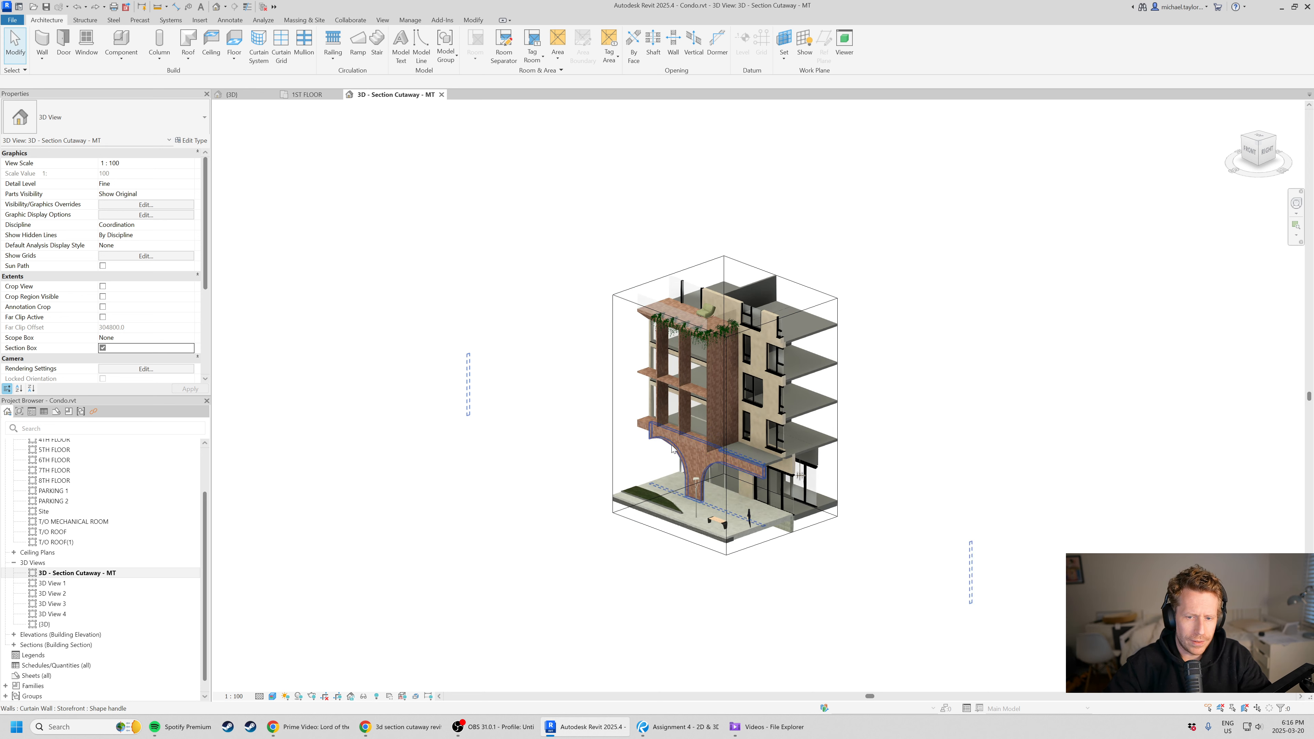
{"action": "left_click", "coordinate": [593, 334]}
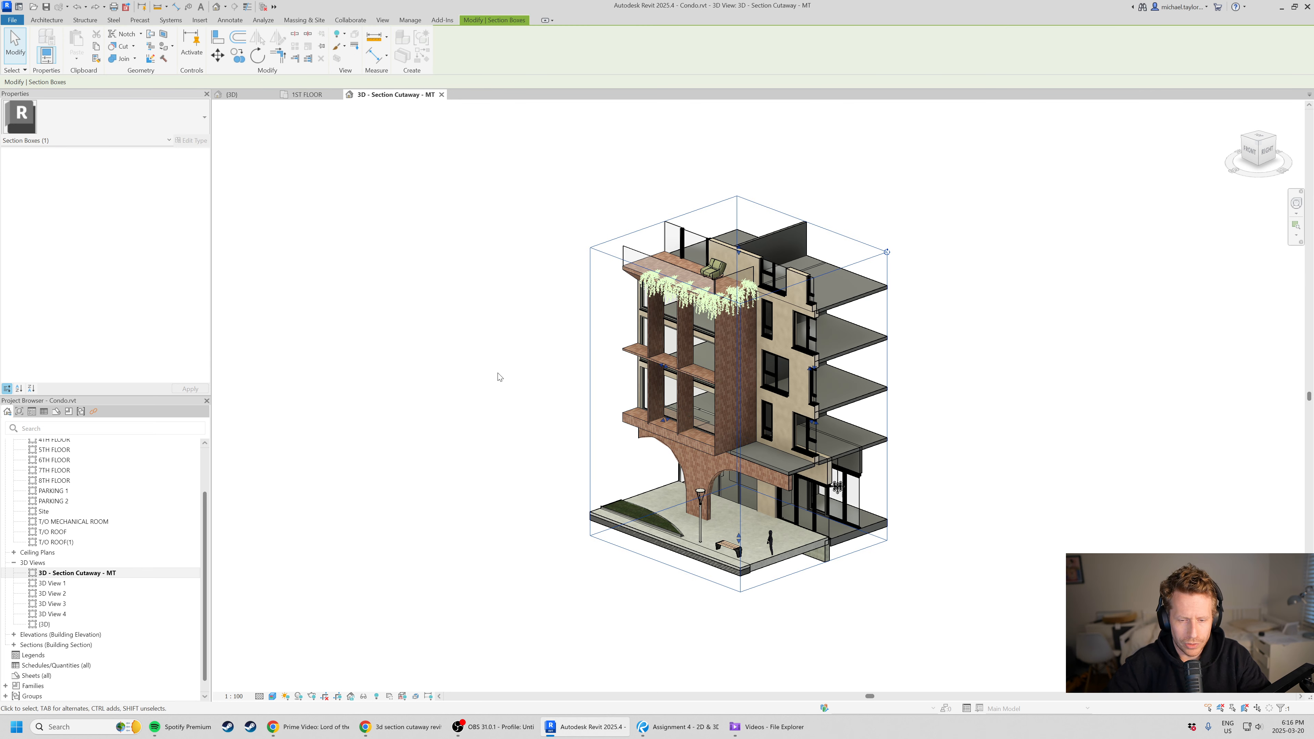
{"action": "left_click", "coordinate": [419, 371]}
{"action": "scroll", "coordinate": [759, 452], "scroll_direction": "up", "scroll_amount": 1}
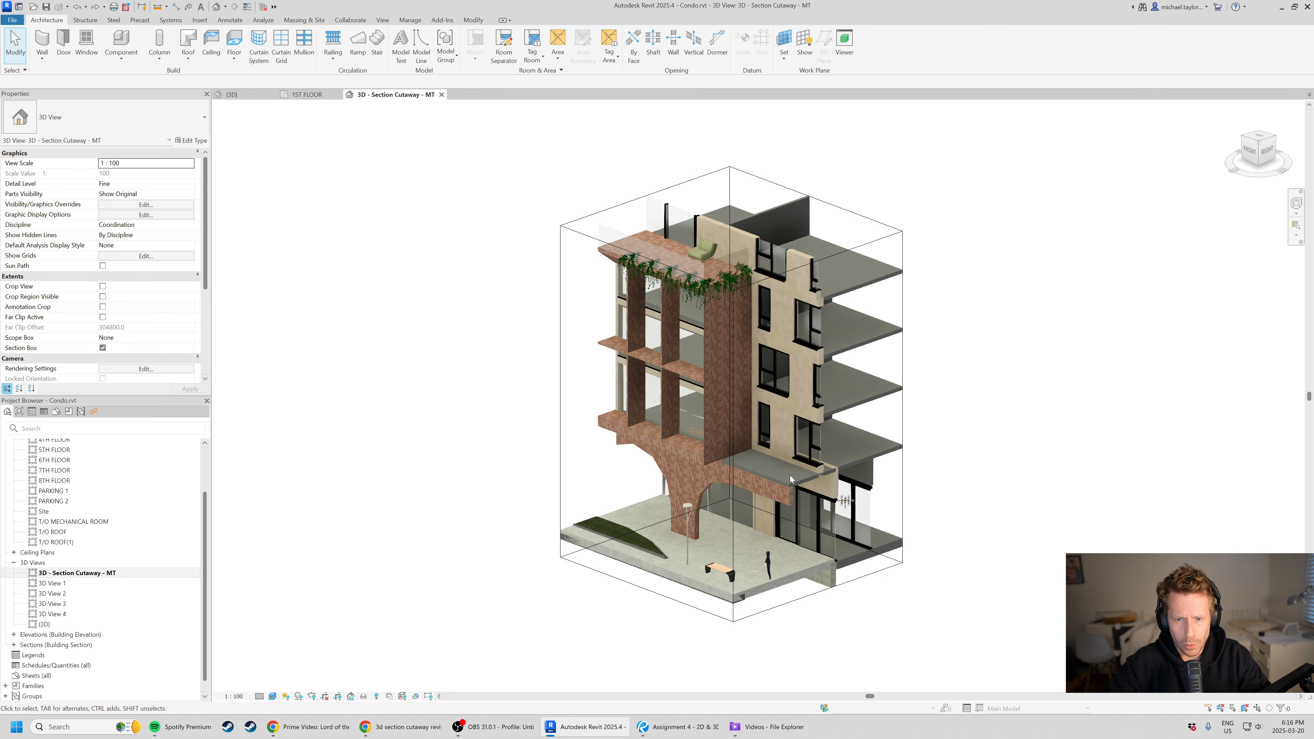
{"action": "scroll", "coordinate": [792, 512], "scroll_direction": "up", "scroll_amount": 1}
{"action": "scroll", "coordinate": [785, 476], "scroll_direction": "down", "scroll_amount": 1}
{"action": "scroll", "coordinate": [860, 342], "scroll_direction": "up", "scroll_amount": 1}
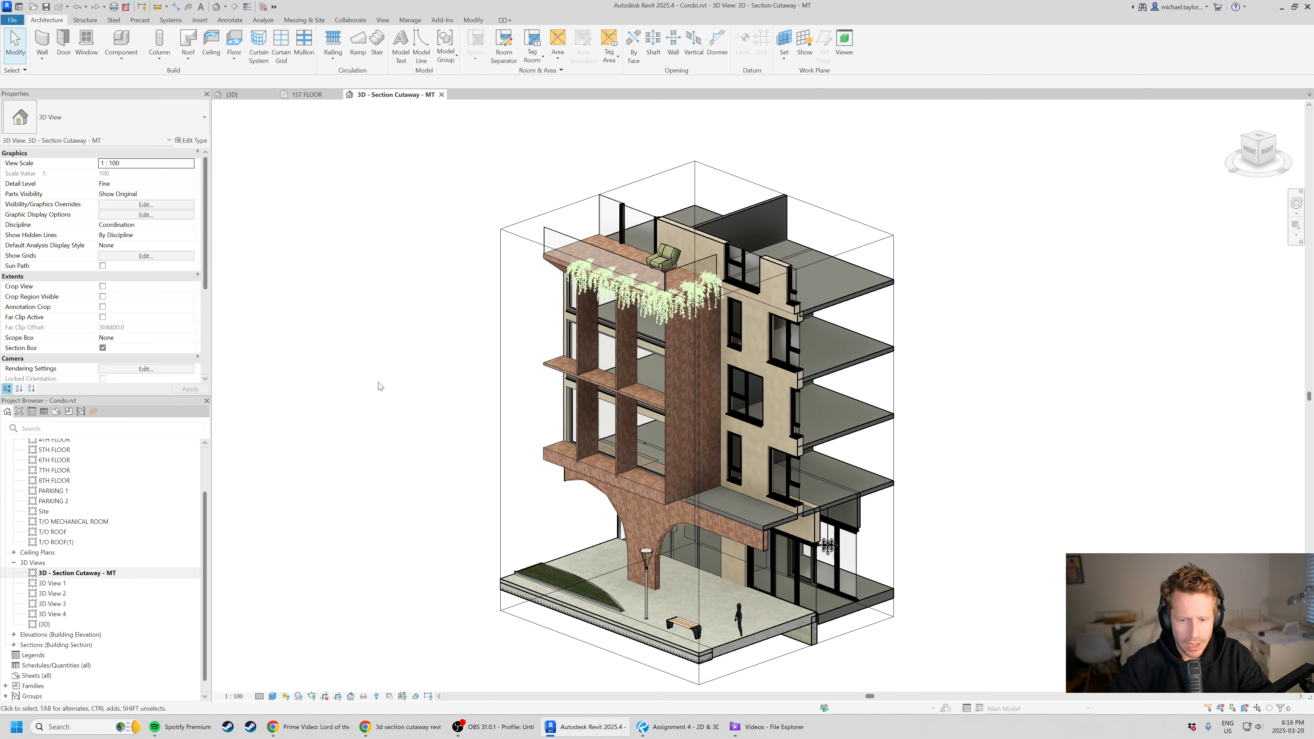
{"action": "scroll", "coordinate": [393, 329], "scroll_direction": "down", "scroll_amount": 1}
{"action": "scroll", "coordinate": [602, 451], "scroll_direction": "up", "scroll_amount": 1}
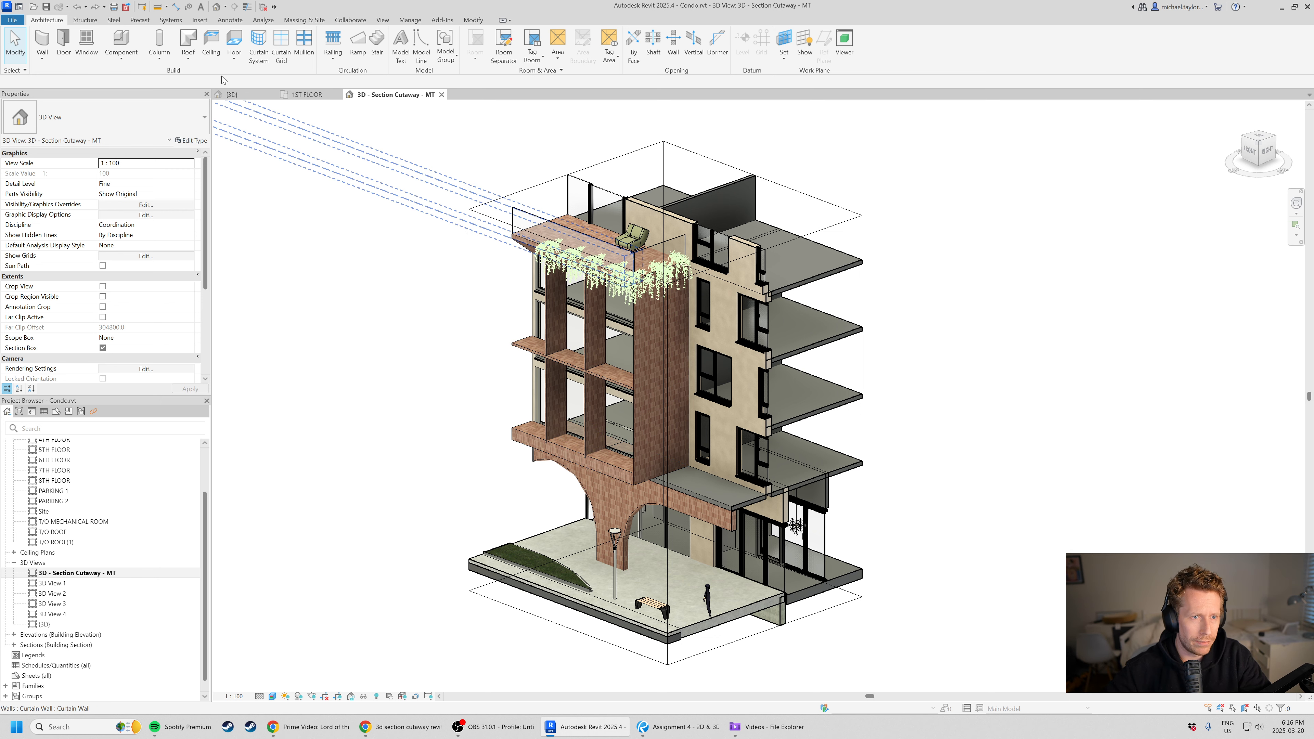
- Open the default 3D view to look at the whole site, and close it to return to the section cutaway
{"action": "left_click", "coordinate": [217, 6]}
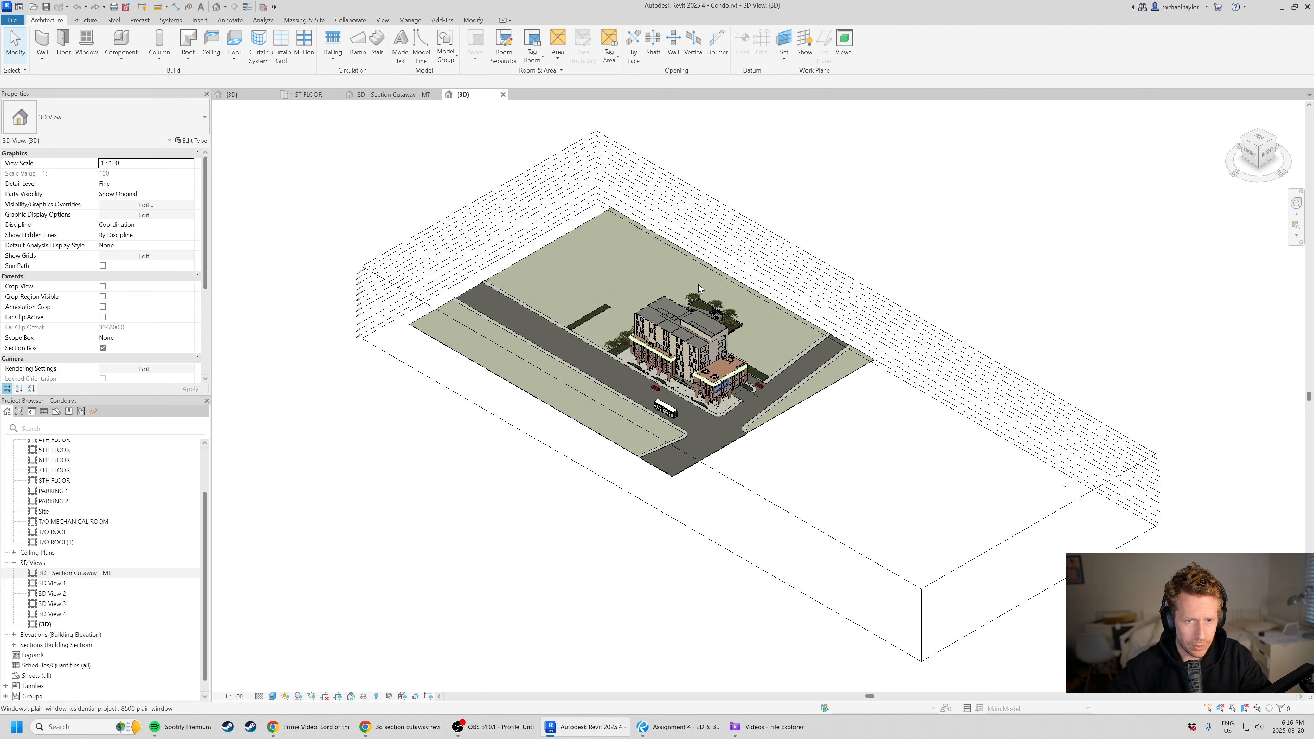
{"action": "left_click", "coordinate": [503, 94]}
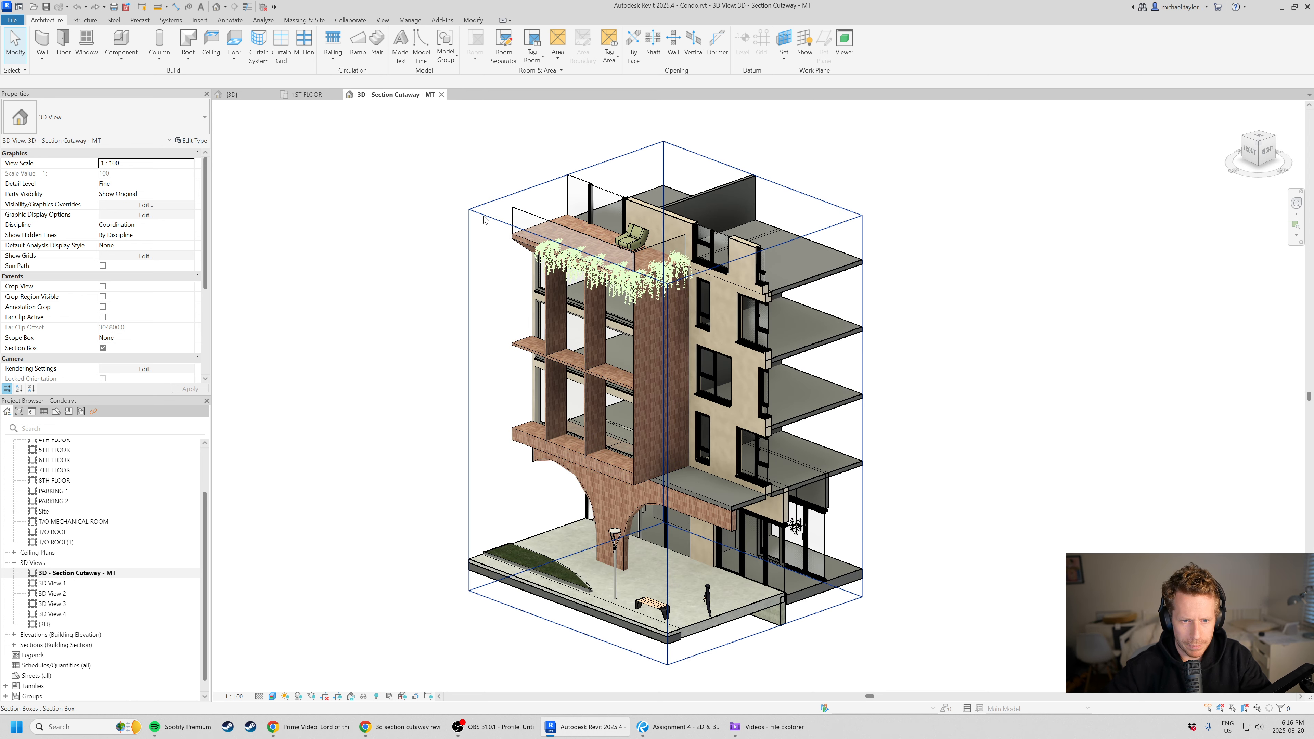
- Hide the Section Boxes annotation category in the cutaway view and check the model from slightly different angles
{"action": "scroll", "coordinate": [414, 326], "scroll_direction": "up", "scroll_amount": 2}
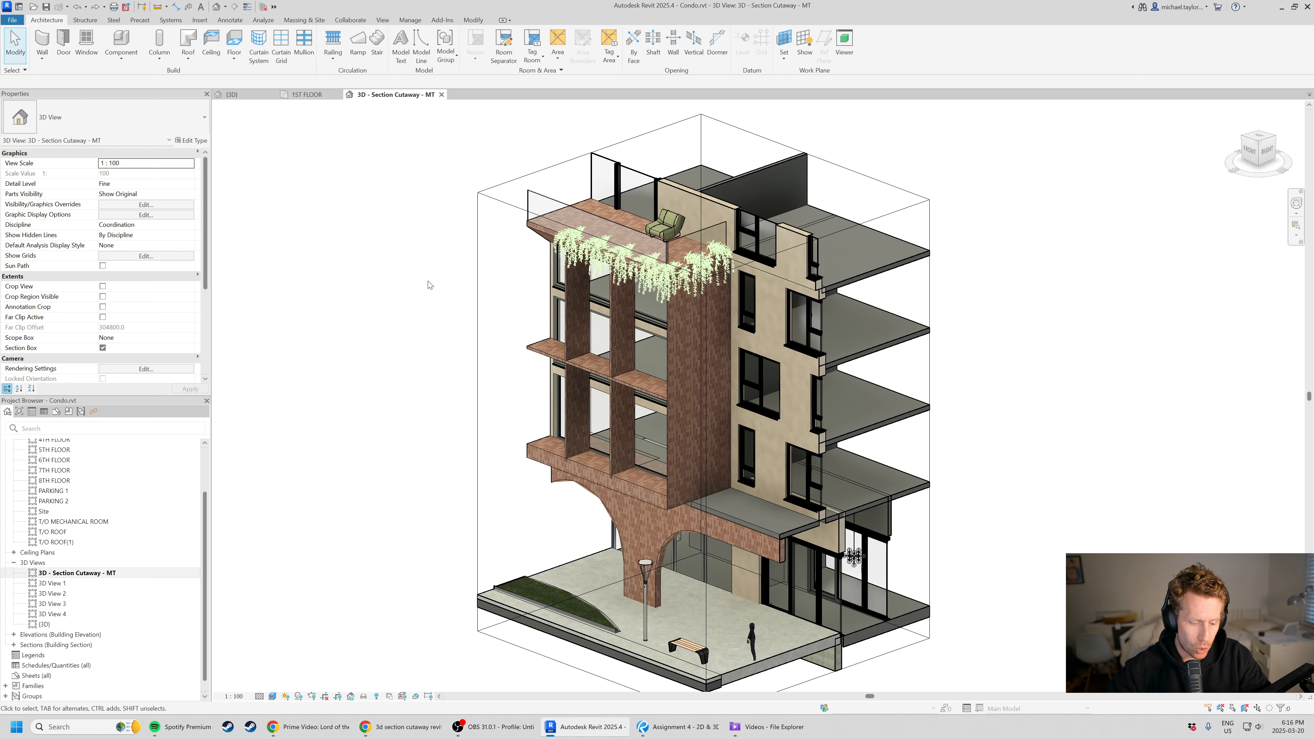
{"action": "key", "text": "v"}
{"action": "key", "text": "v"}
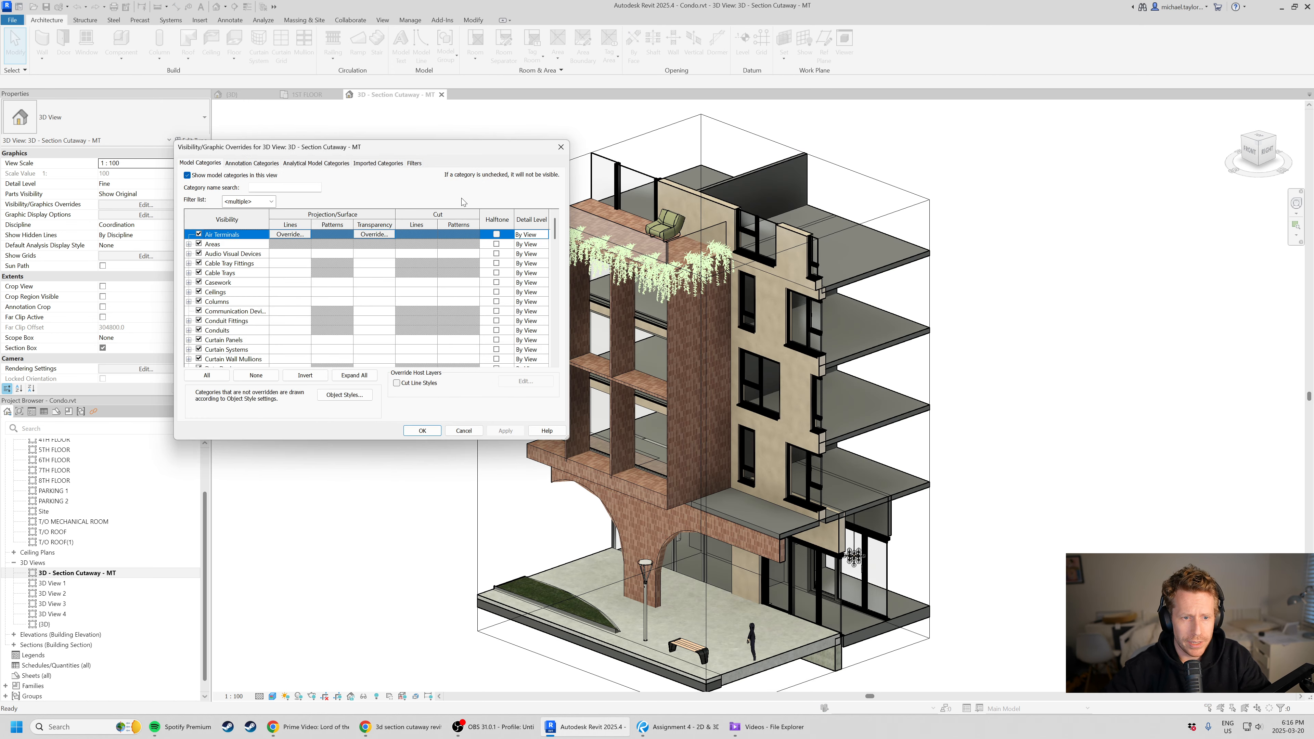
{"action": "left_click", "coordinate": [253, 164]}
{"action": "left_click", "coordinate": [263, 323]}
{"action": "key", "text": "s"}
{"action": "scroll", "coordinate": [264, 338], "scroll_direction": "down", "scroll_amount": 4}
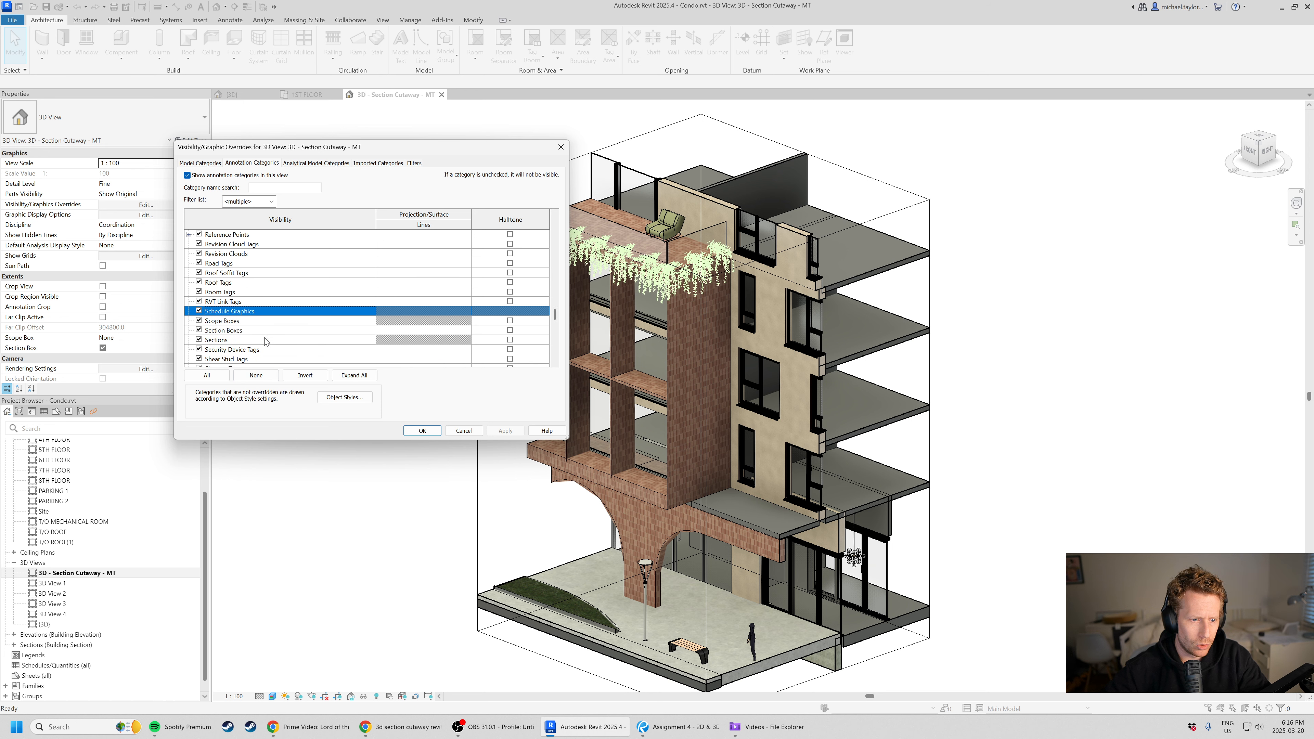
{"action": "left_click", "coordinate": [198, 331]}
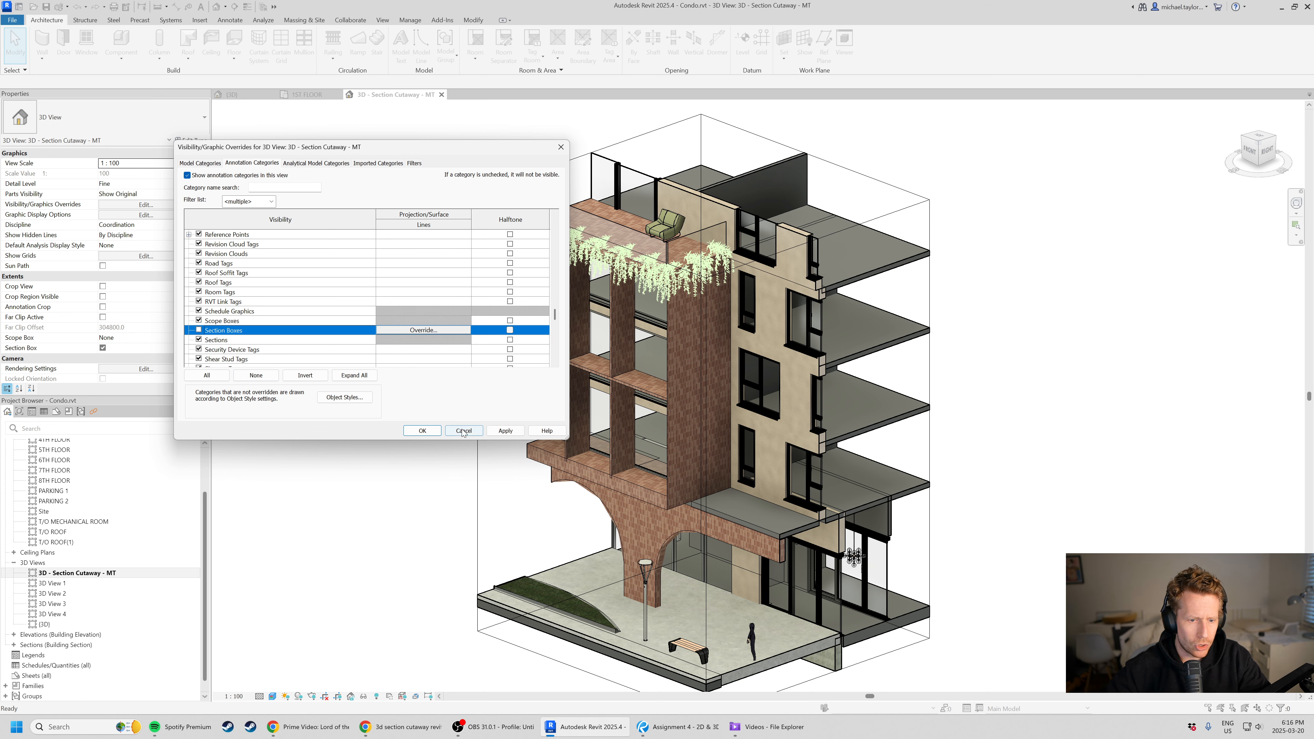
{"action": "key", "text": "Return"}
{"action": "middle_click_drag", "start_coordinate": [358, 491], "coordinate": [398, 507], "text": "shift"}
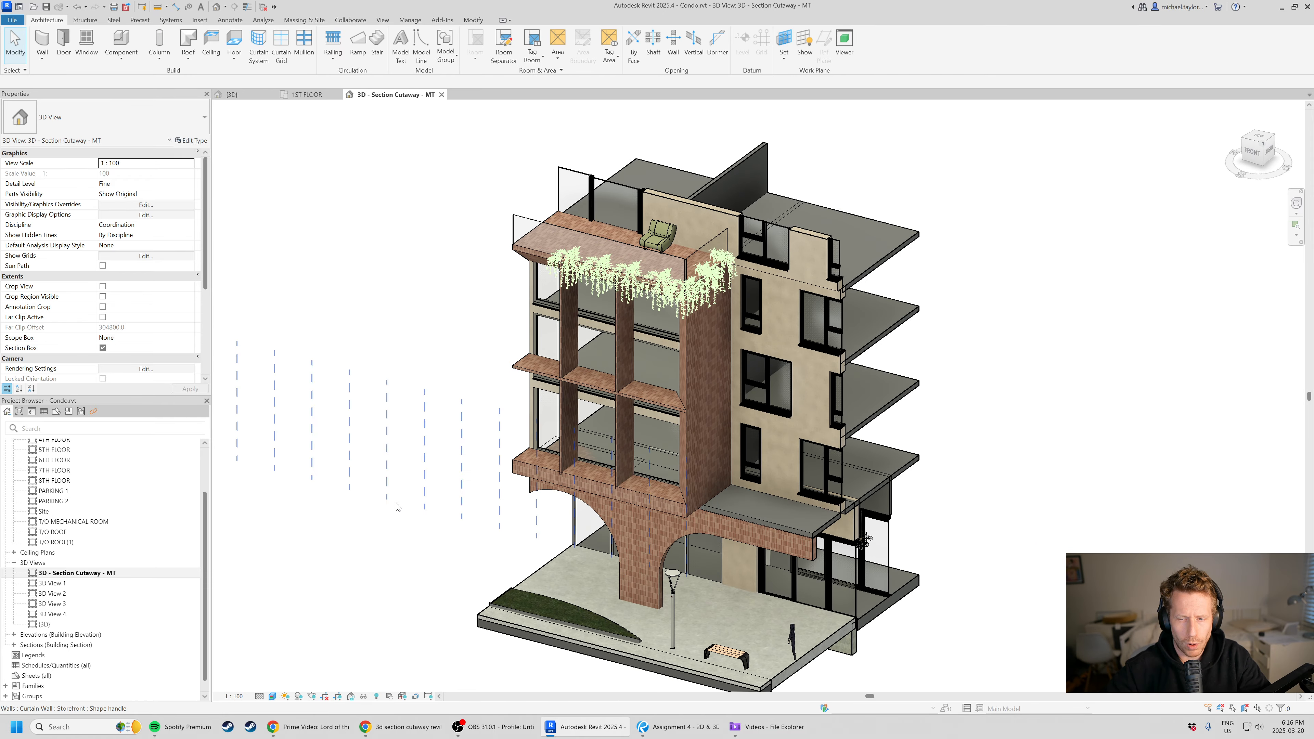
{"action": "middle_click_drag", "start_coordinate": [849, 549], "coordinate": [817, 546], "text": "shift"}
- Turn the Section Boxes annotation category back on in the cutaway view
{"action": "key", "text": "v"}
{"action": "key", "text": "g"}
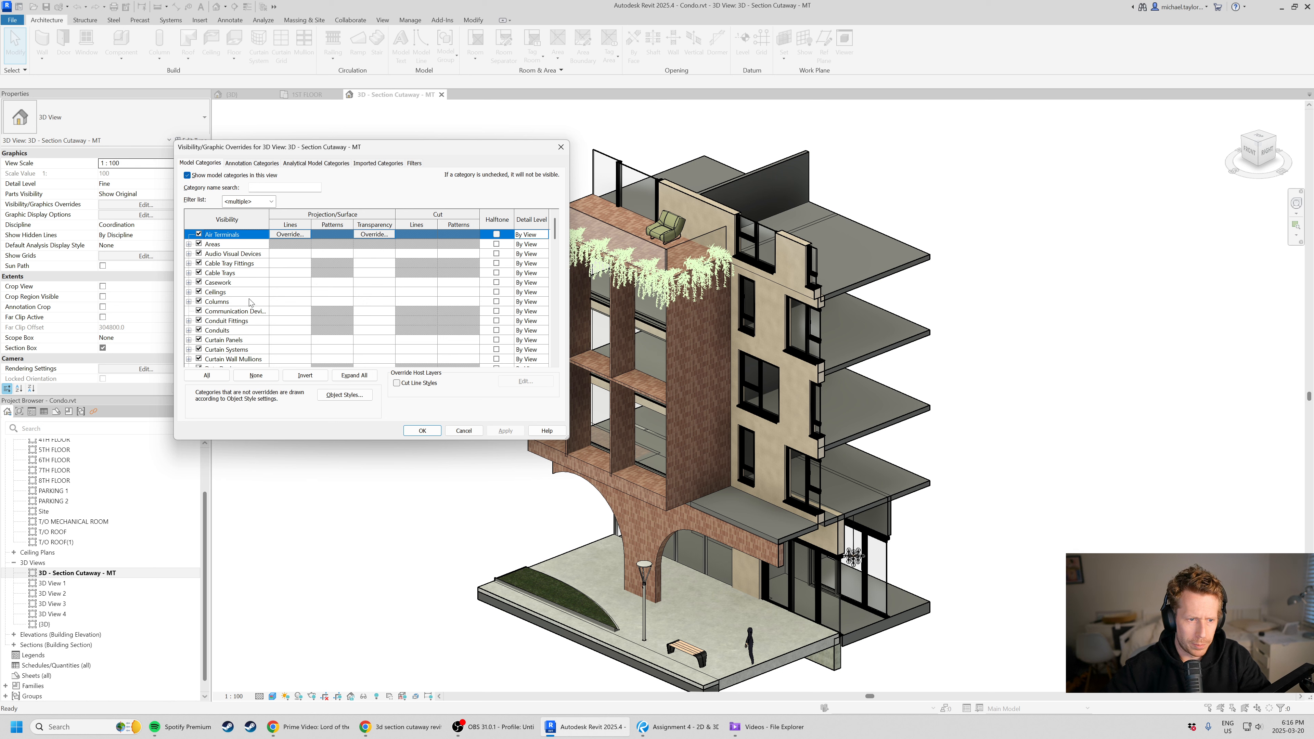
{"action": "key", "text": "s"}
{"action": "scroll", "coordinate": [214, 356], "scroll_direction": "down", "scroll_amount": 1}
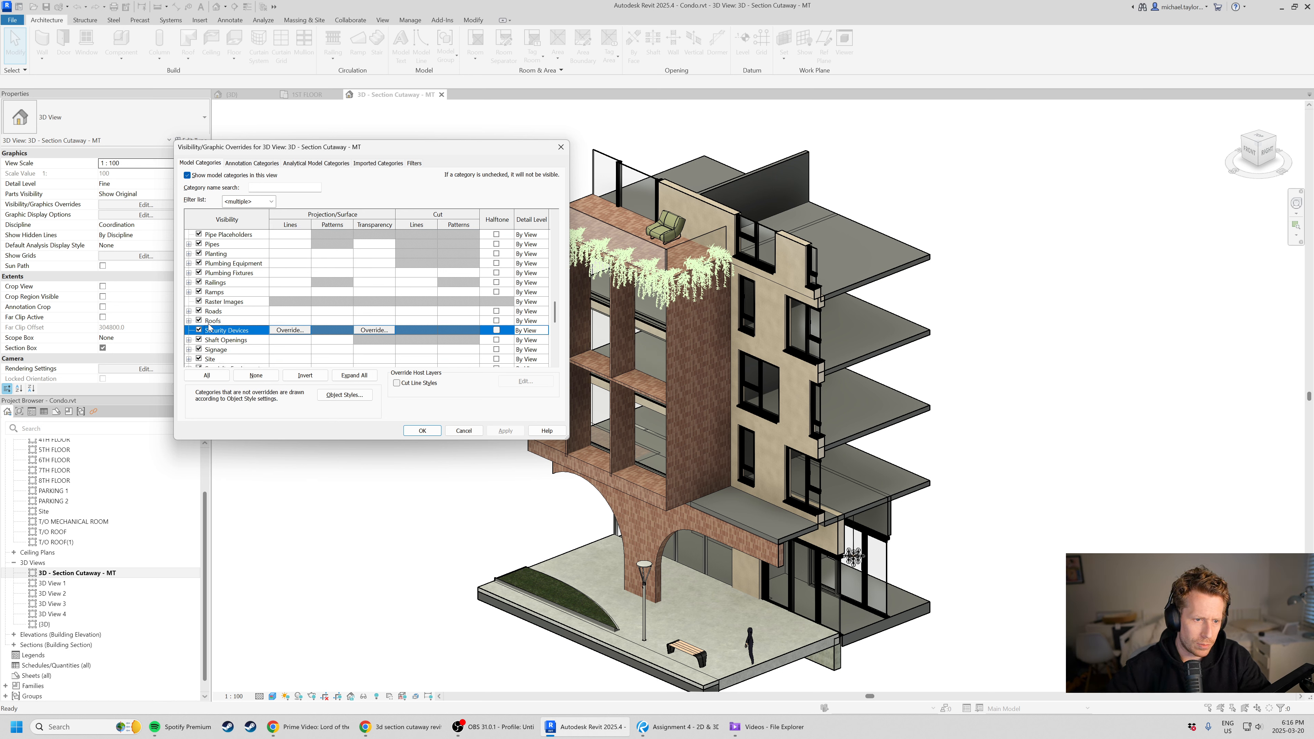
{"action": "scroll", "coordinate": [212, 332], "scroll_direction": "down", "scroll_amount": 4}
{"action": "scroll", "coordinate": [226, 352], "scroll_direction": "up", "scroll_amount": 2}
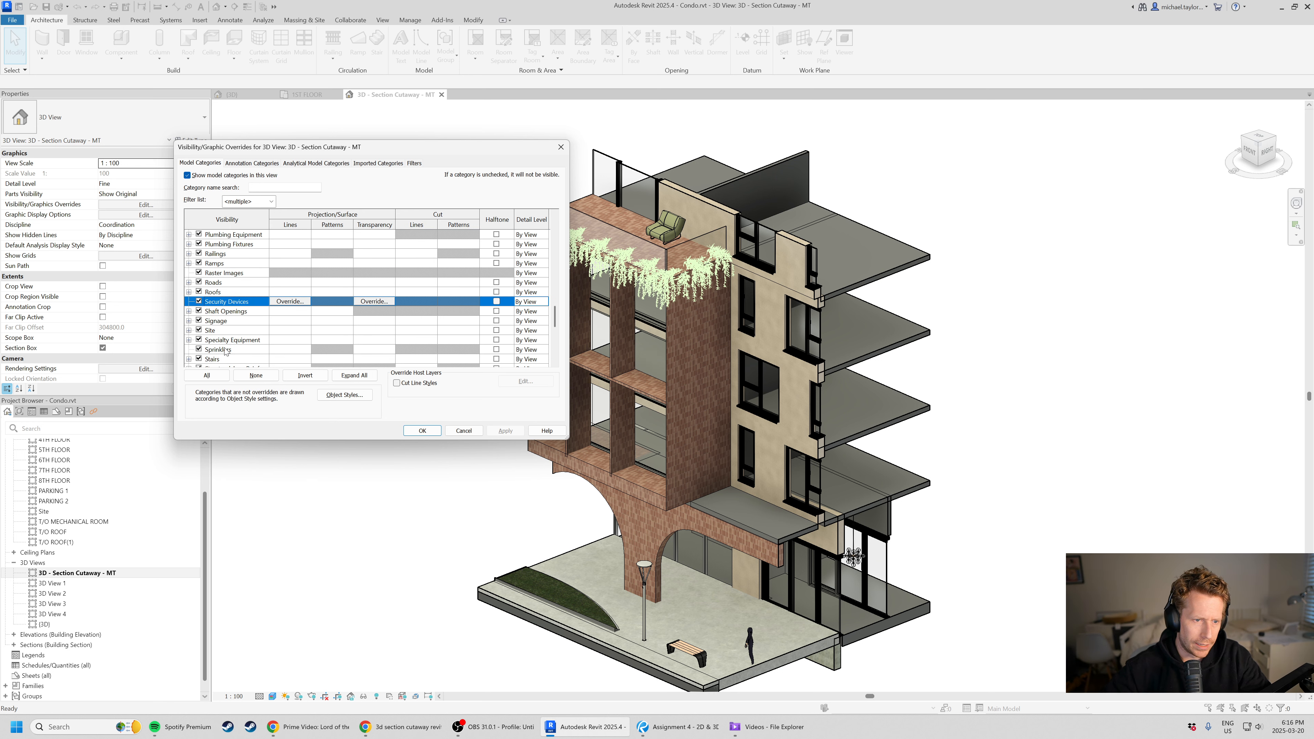
{"action": "scroll", "coordinate": [227, 351], "scroll_direction": "up", "scroll_amount": 2}
{"action": "left_click", "coordinate": [252, 163]}
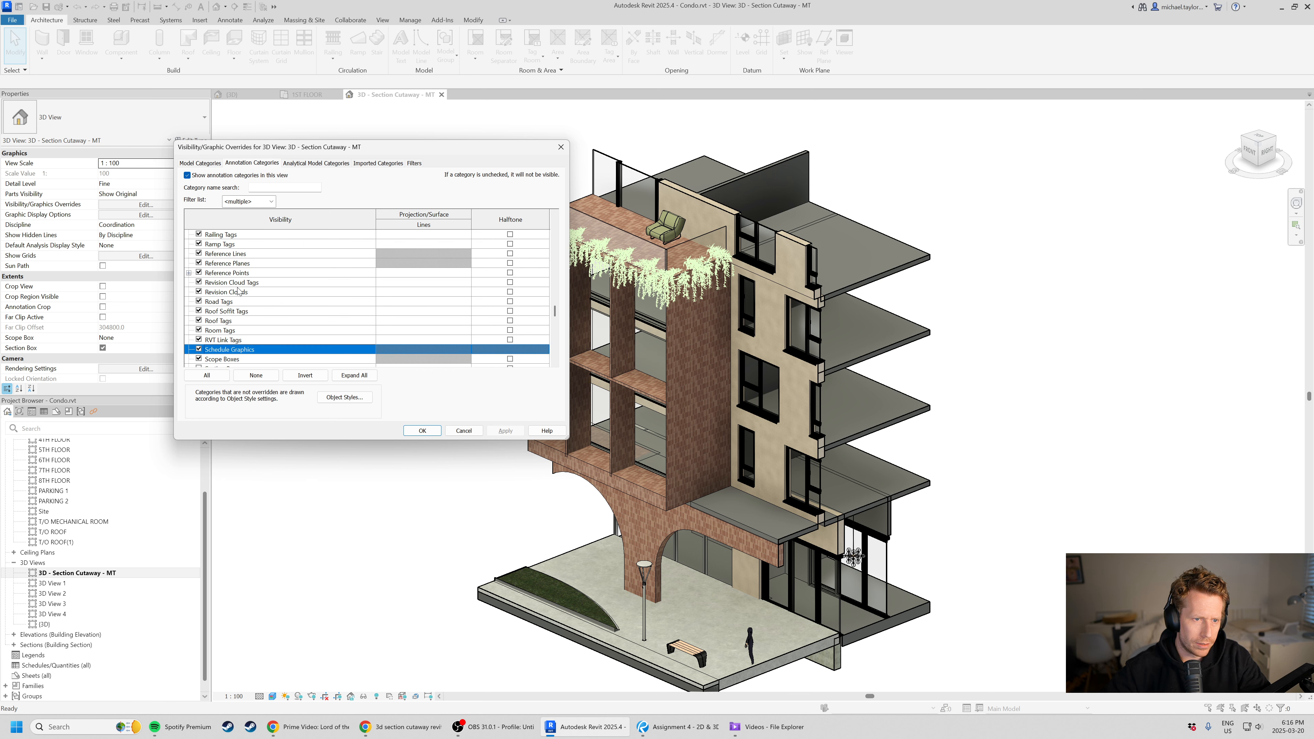
{"action": "scroll", "coordinate": [207, 311], "scroll_direction": "down", "scroll_amount": 5}
{"action": "left_click", "coordinate": [200, 333]}
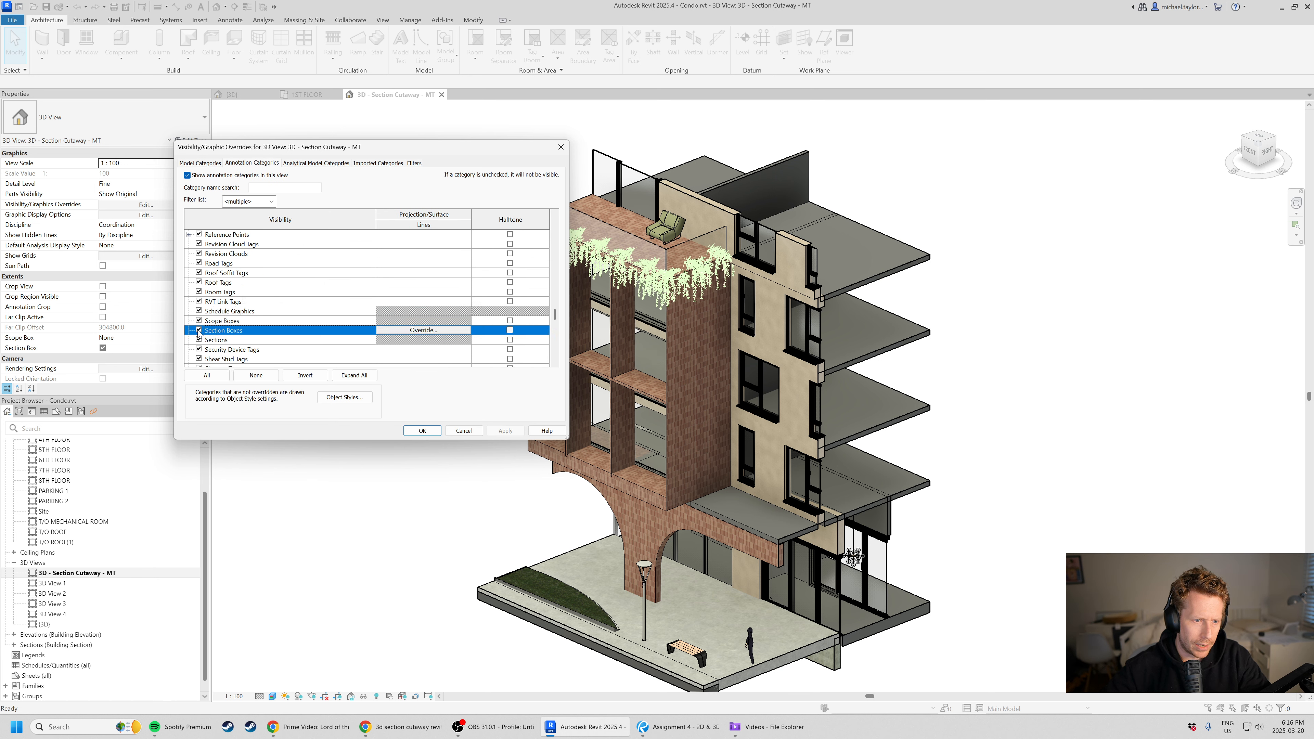
{"action": "left_click", "coordinate": [423, 431]}
{"action": "scroll", "coordinate": [752, 478], "scroll_direction": "down", "scroll_amount": 2}
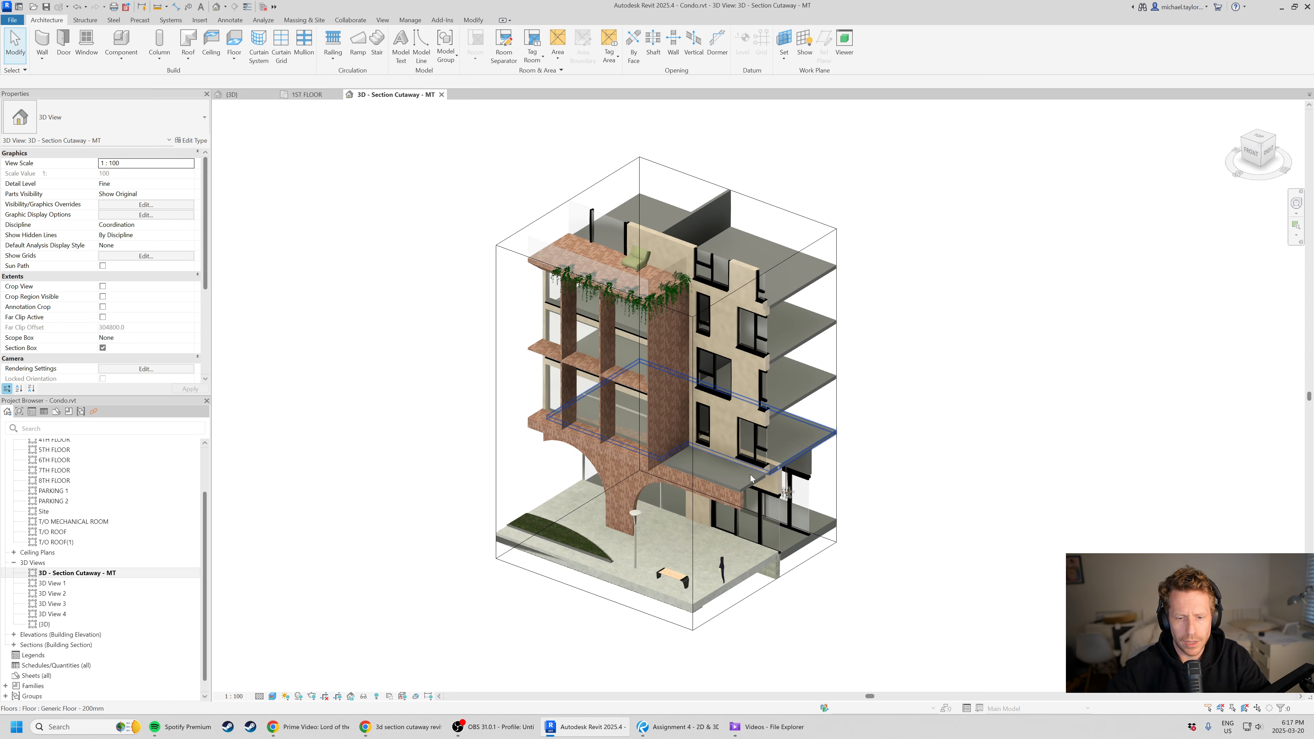
- Rotate the male figure standing beside the bench on the plaza so that it faces the front corner
{"action": "middle_click_drag", "start_coordinate": [752, 479], "coordinate": [714, 549], "text": "shift"}
{"action": "scroll", "coordinate": [723, 611], "scroll_direction": "up", "scroll_amount": 6}
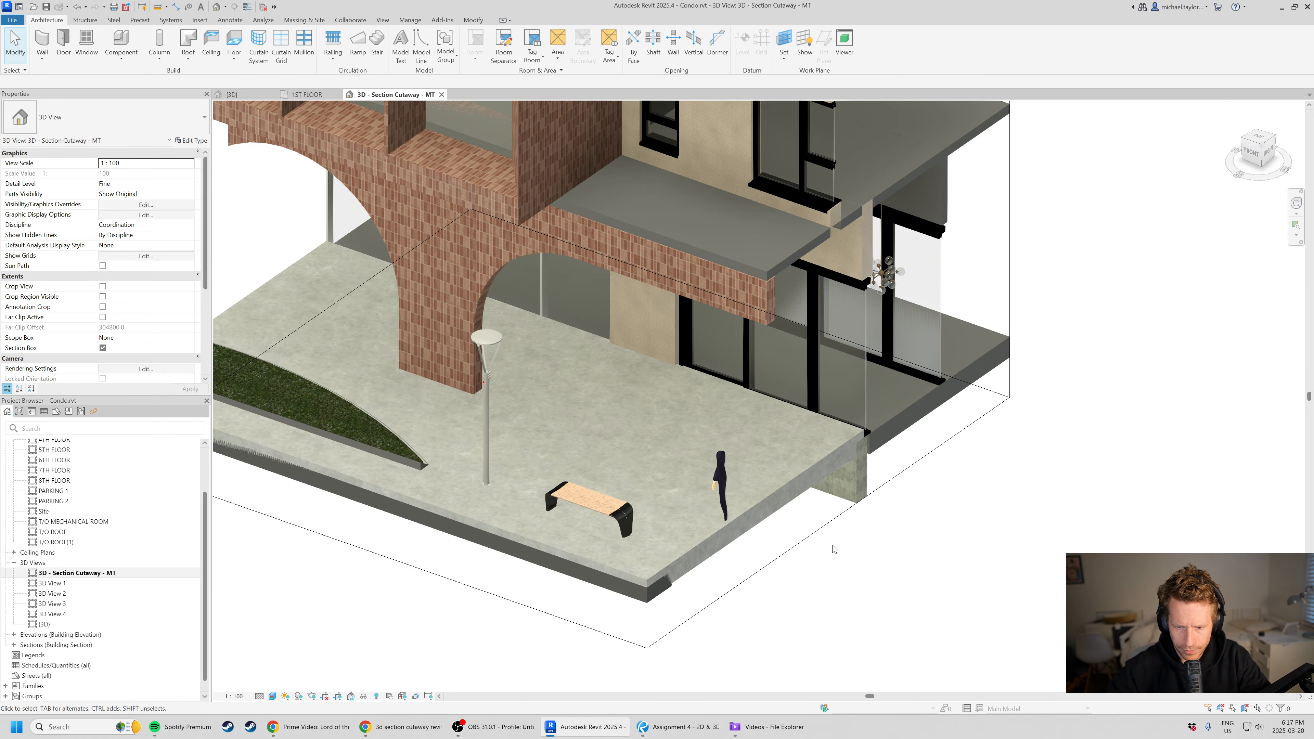
{"action": "left_click", "coordinate": [810, 541]}
{"action": "scroll", "coordinate": [808, 543], "scroll_direction": "down", "scroll_amount": 3}
{"action": "left_click", "coordinate": [749, 517]}
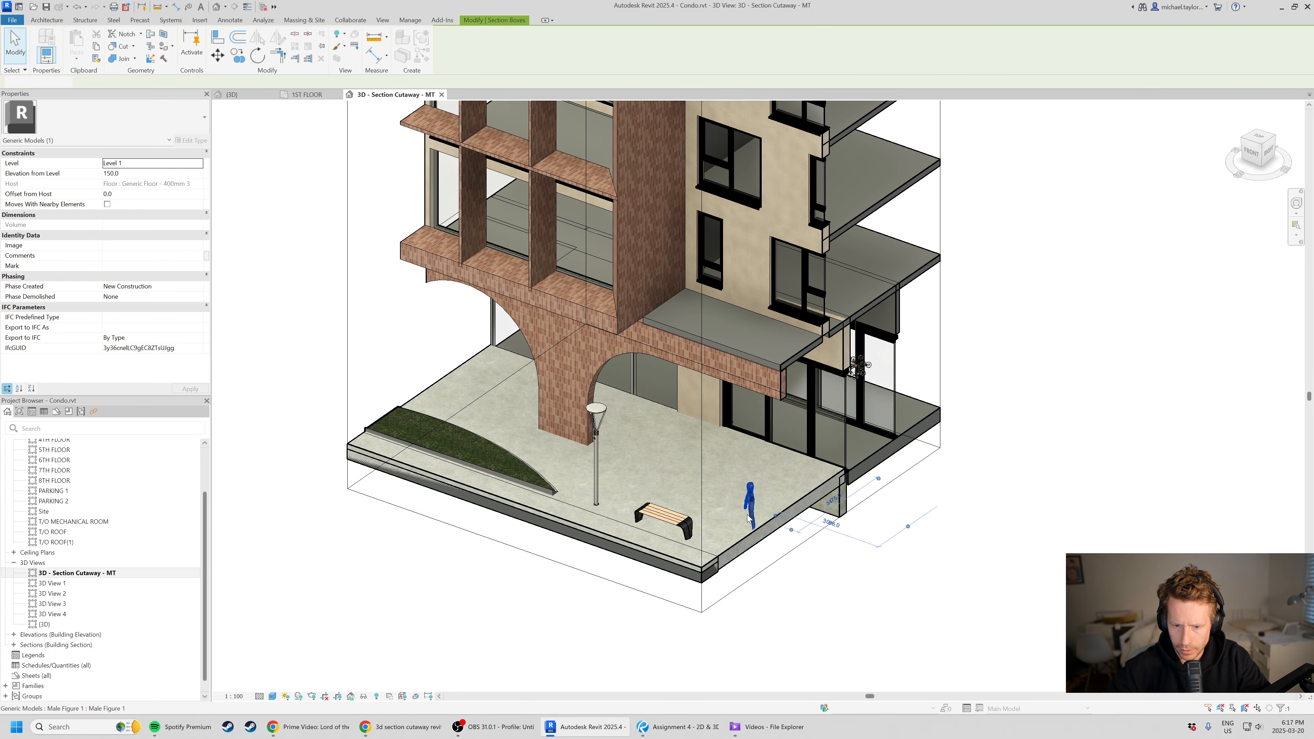
{"action": "scroll", "coordinate": [748, 519], "scroll_direction": "up", "scroll_amount": 3}
{"action": "scroll", "coordinate": [776, 406], "scroll_direction": "down", "scroll_amount": 3}
{"action": "key", "text": "Escape"}
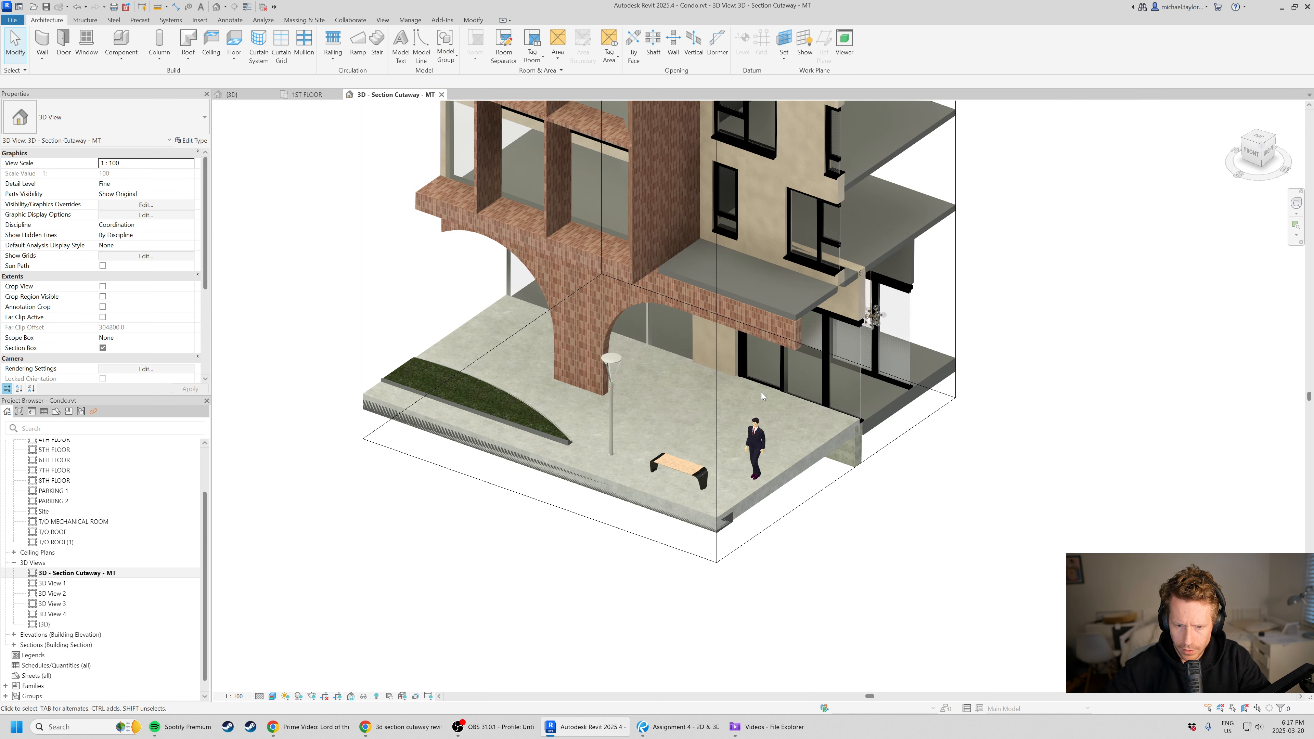
{"action": "scroll", "coordinate": [763, 397], "scroll_direction": "down", "scroll_amount": 5}
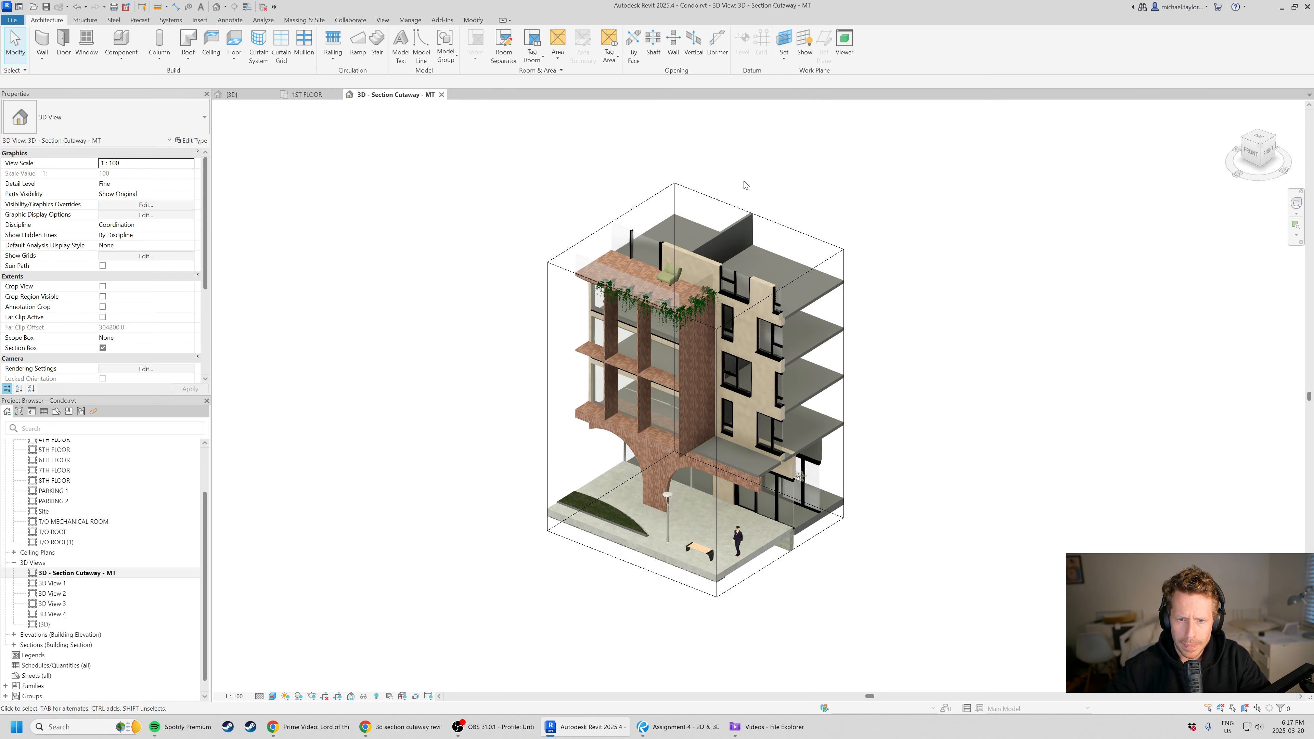
{"action": "scroll", "coordinate": [722, 373], "scroll_direction": "up", "scroll_amount": 2}
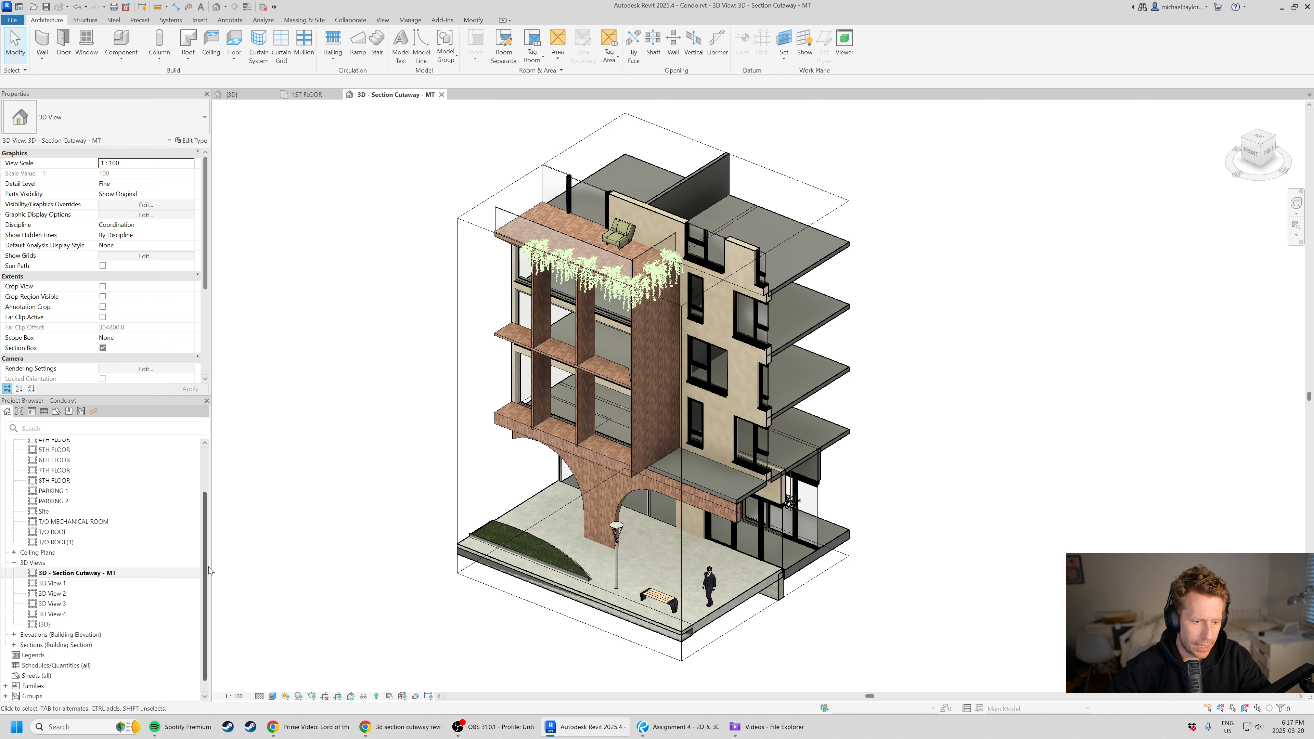
- Create a new sheet with the A0 metric titleblock
{"action": "left_click_drag", "start_coordinate": [205, 593], "coordinate": [202, 611]}
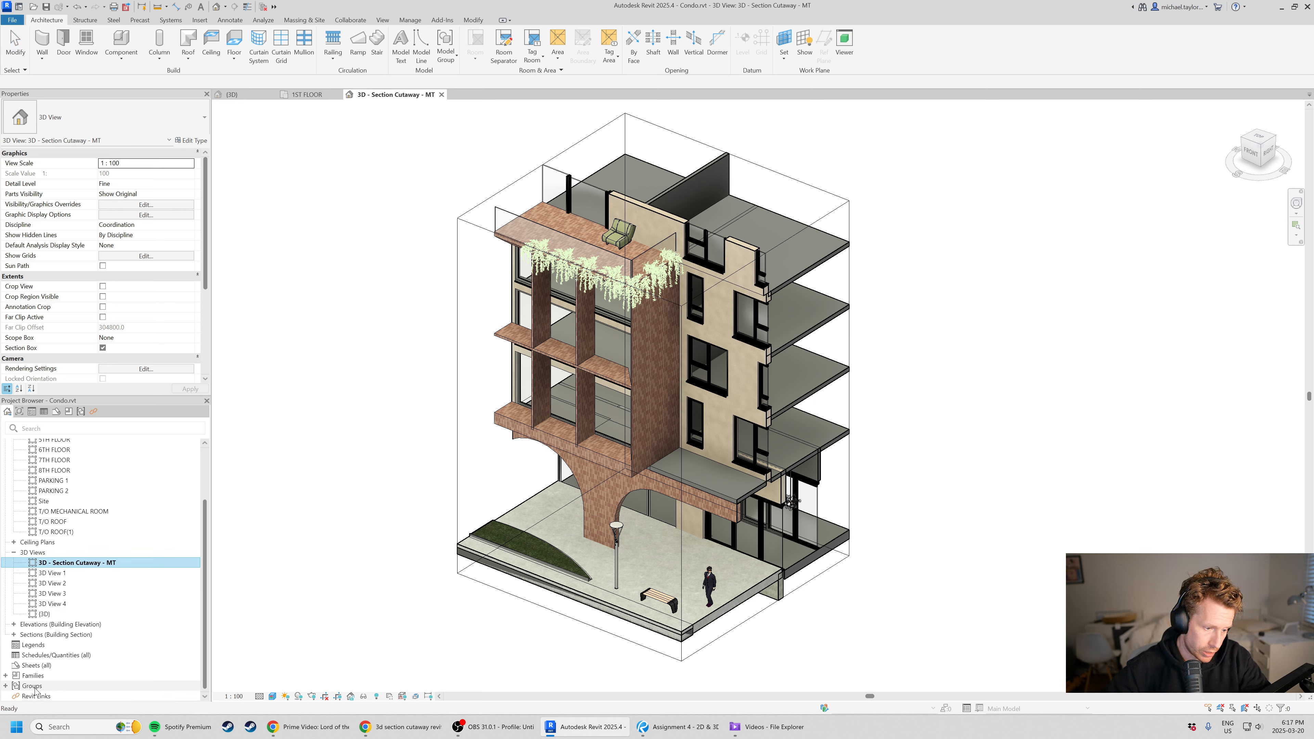
{"action": "right_click", "coordinate": [35, 666]}
{"action": "left_click", "coordinate": [62, 592]}
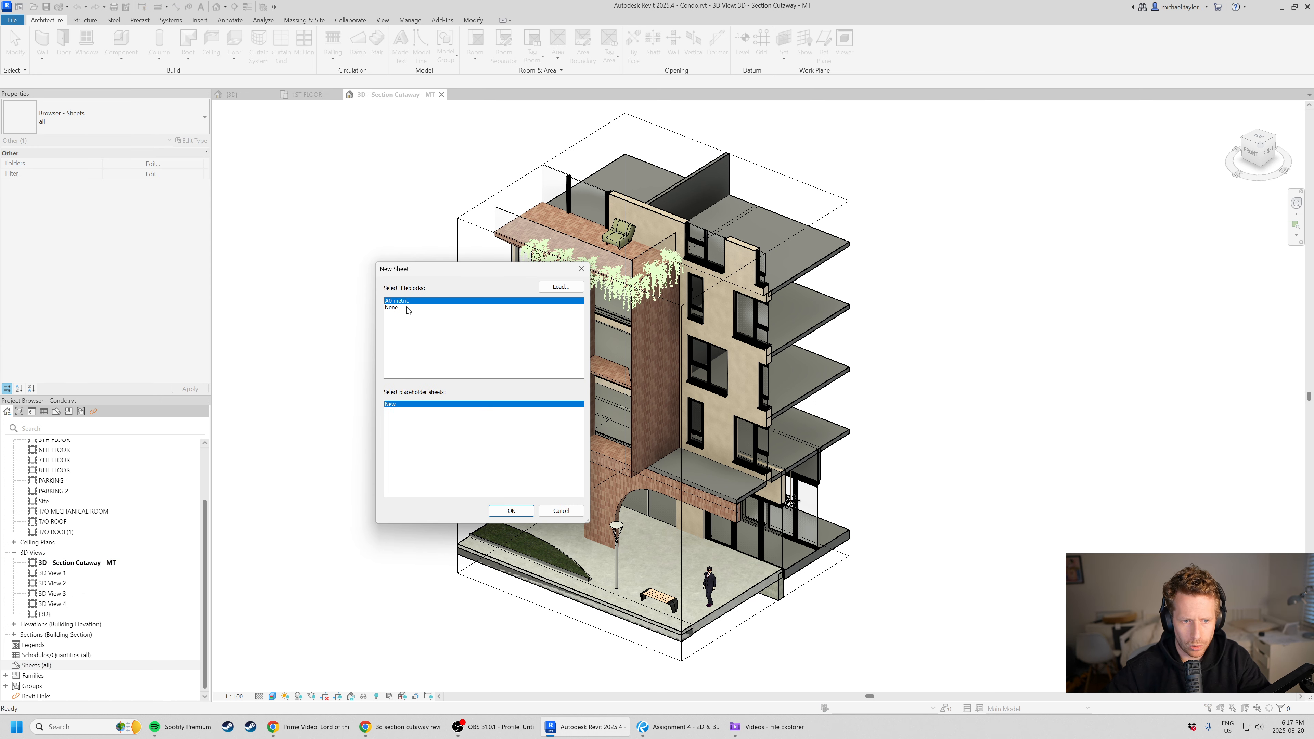
{"action": "left_click", "coordinate": [512, 512]}
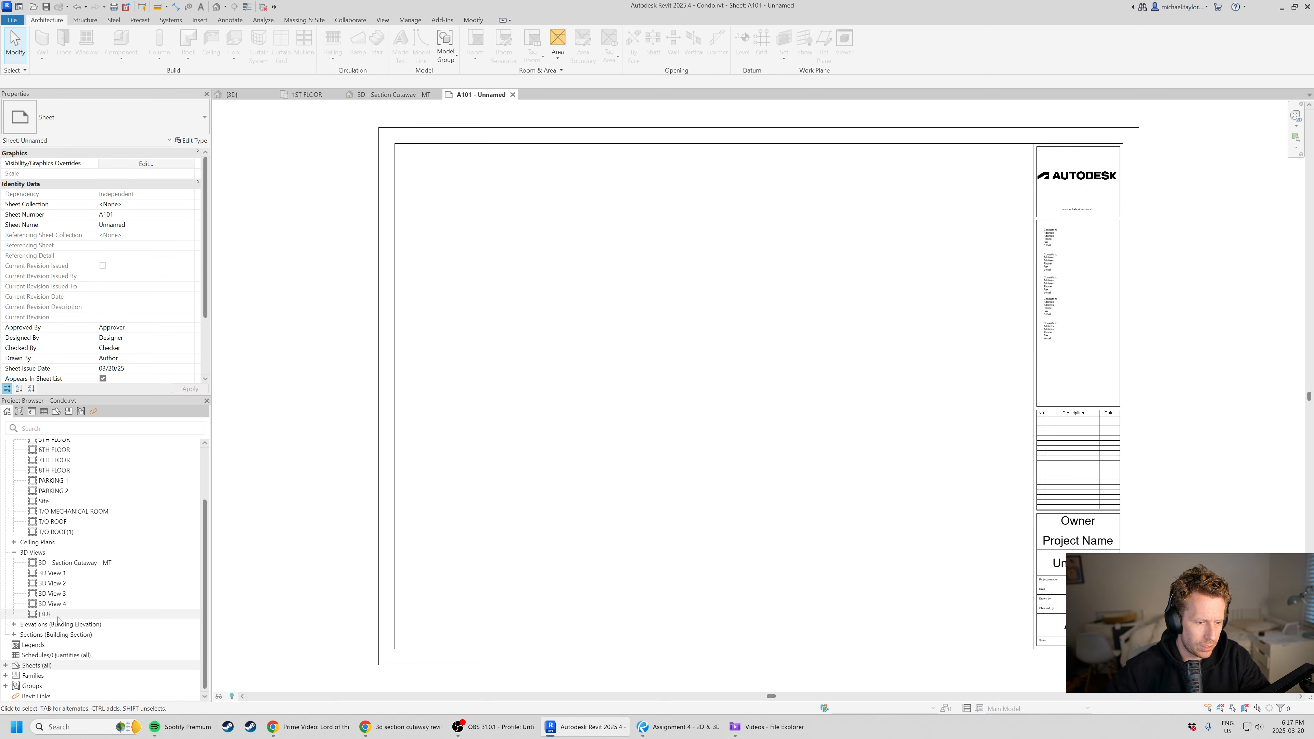
- Place the section cutaway 3D view on the new sheet and move it towards the middle of the drawing area
{"action": "left_click_drag", "start_coordinate": [69, 563], "coordinate": [751, 443]}
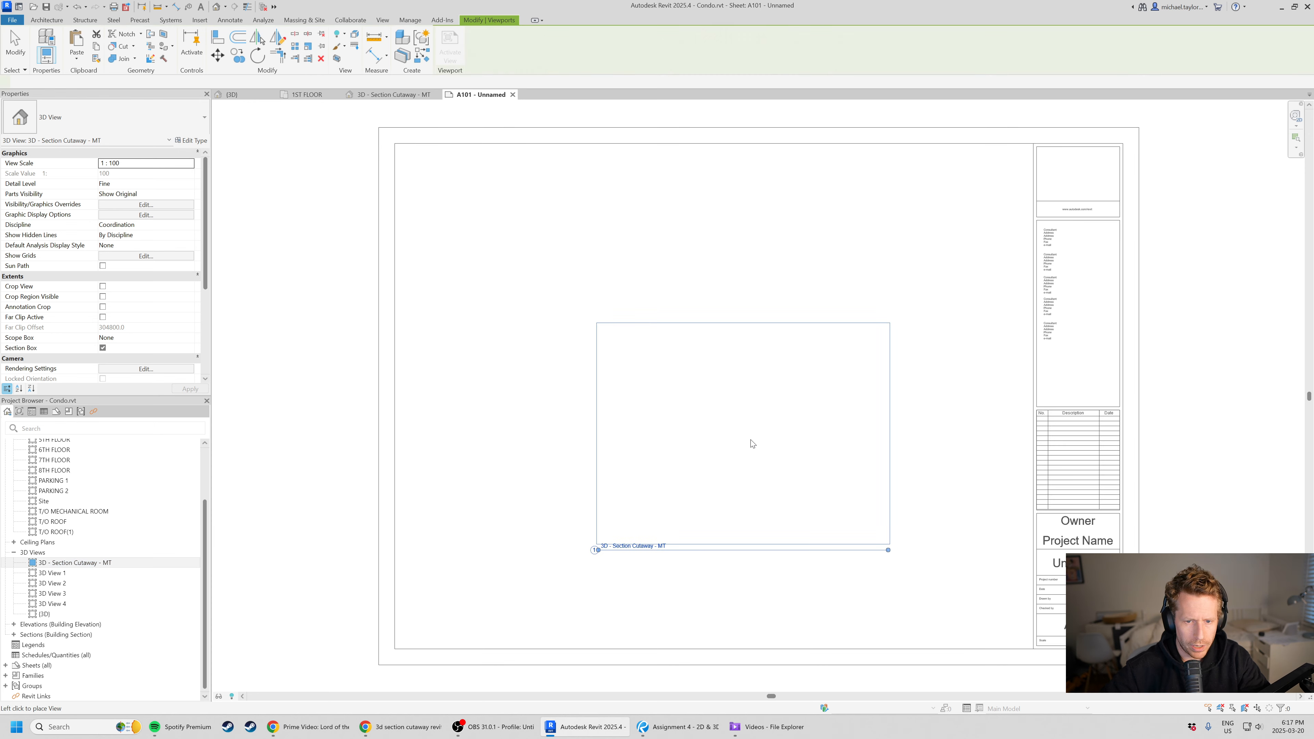
{"action": "left_click", "coordinate": [583, 341]}
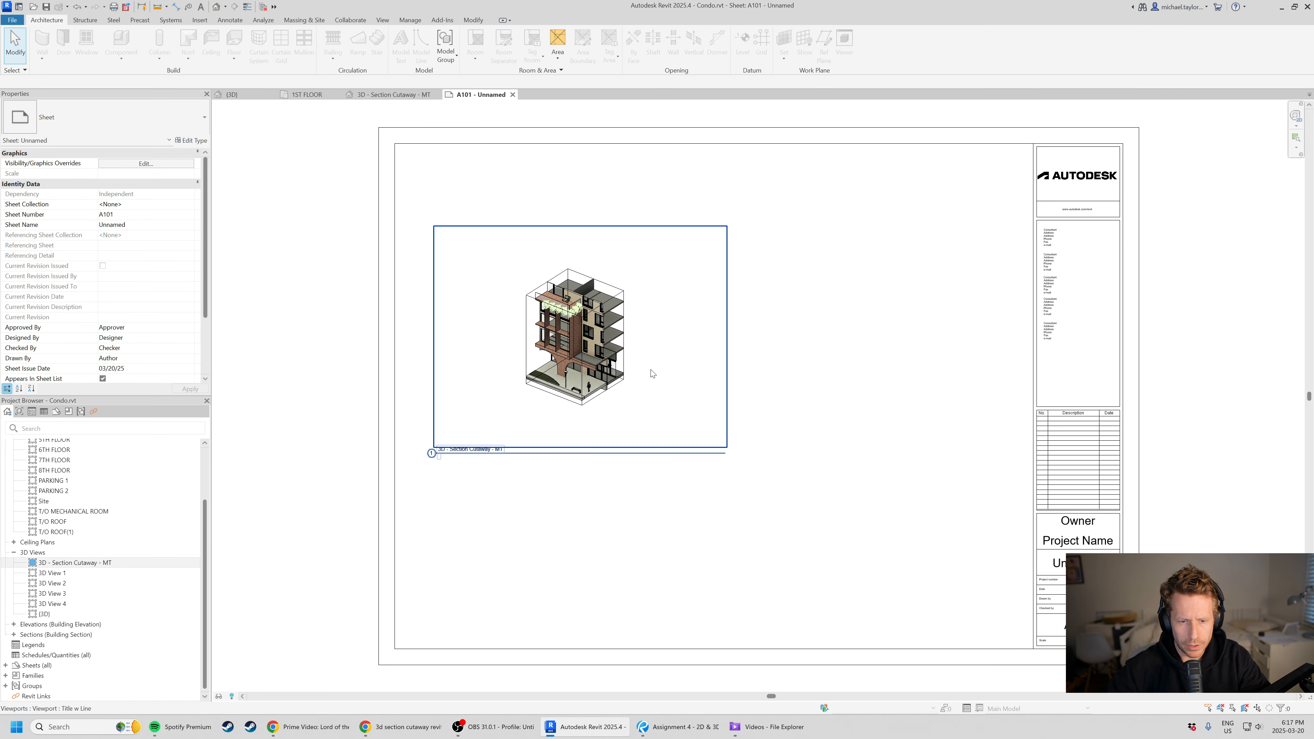
{"action": "left_click_drag", "start_coordinate": [613, 347], "coordinate": [678, 427]}
- Set the cutaway viewport's view scale to 1:25
{"action": "left_click", "coordinate": [191, 163]}
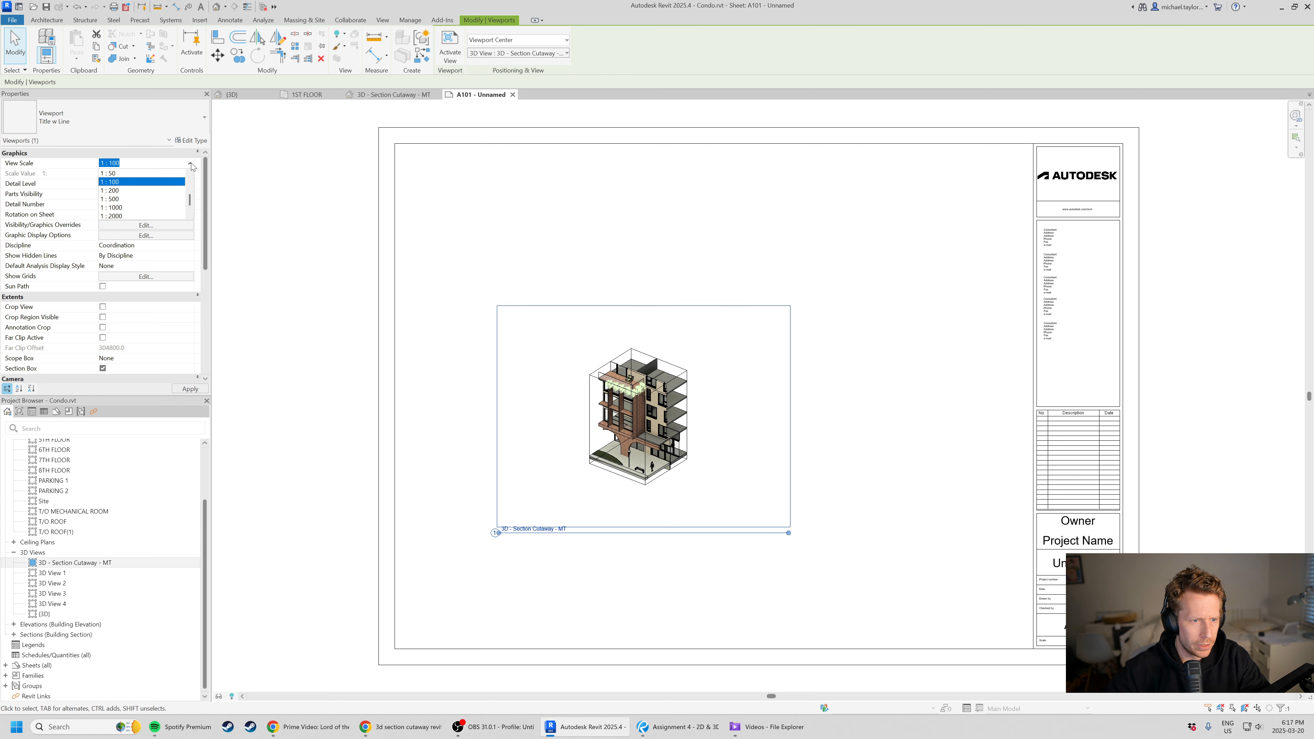
{"action": "scroll", "coordinate": [120, 195], "scroll_direction": "up", "scroll_amount": 2}
{"action": "left_click", "coordinate": [120, 192]}
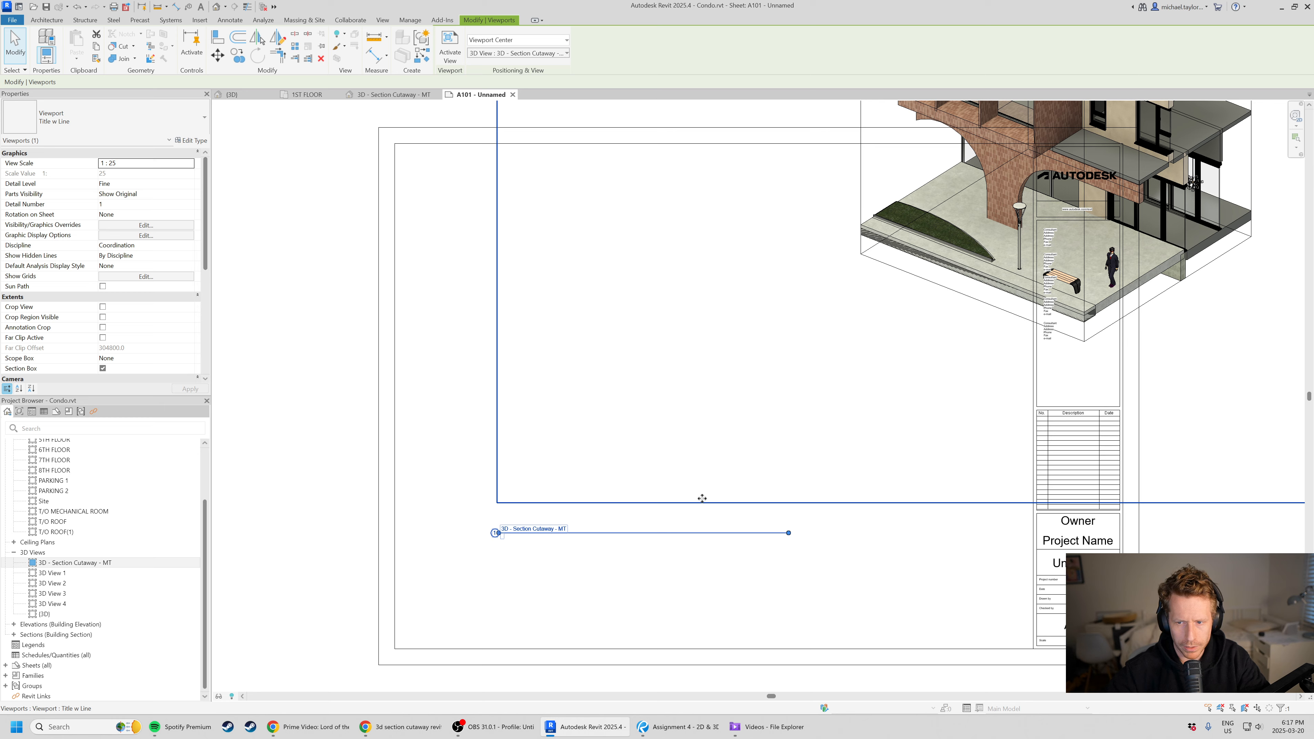
- Move the enlarged viewport and nudge it until the cutaway sits inside the left part of the sheet's border
{"action": "scroll", "coordinate": [470, 464], "scroll_direction": "down", "scroll_amount": 2}
{"action": "left_click_drag", "start_coordinate": [882, 208], "coordinate": [671, 386]}
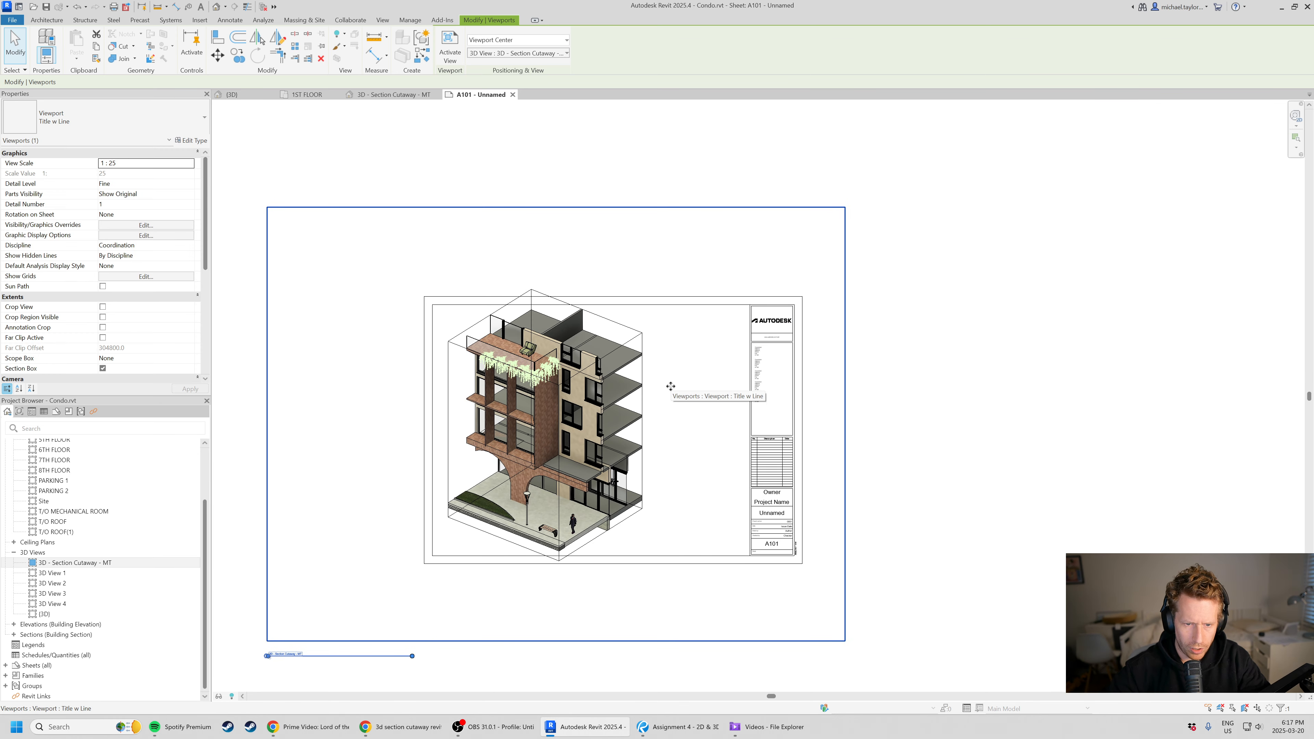
{"action": "key", "text": "Down"}
{"action": "key", "text": "Left"}
{"action": "key", "text": "Left"}
{"action": "key", "text": "Left"}
{"action": "key", "text": "Left"}
{"action": "key", "text": "Left"}
{"action": "key", "text": "Left"}
{"action": "key", "text": "Left"}
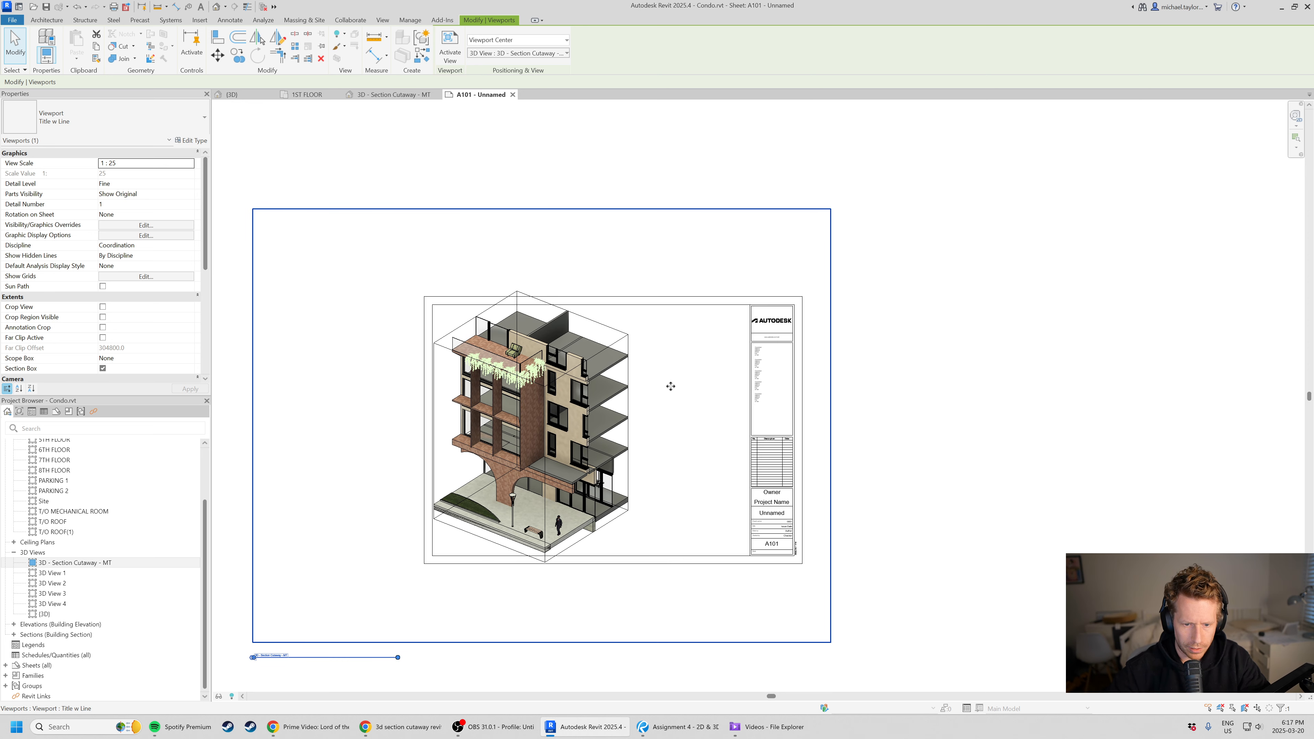
{"action": "key", "text": "Right"}
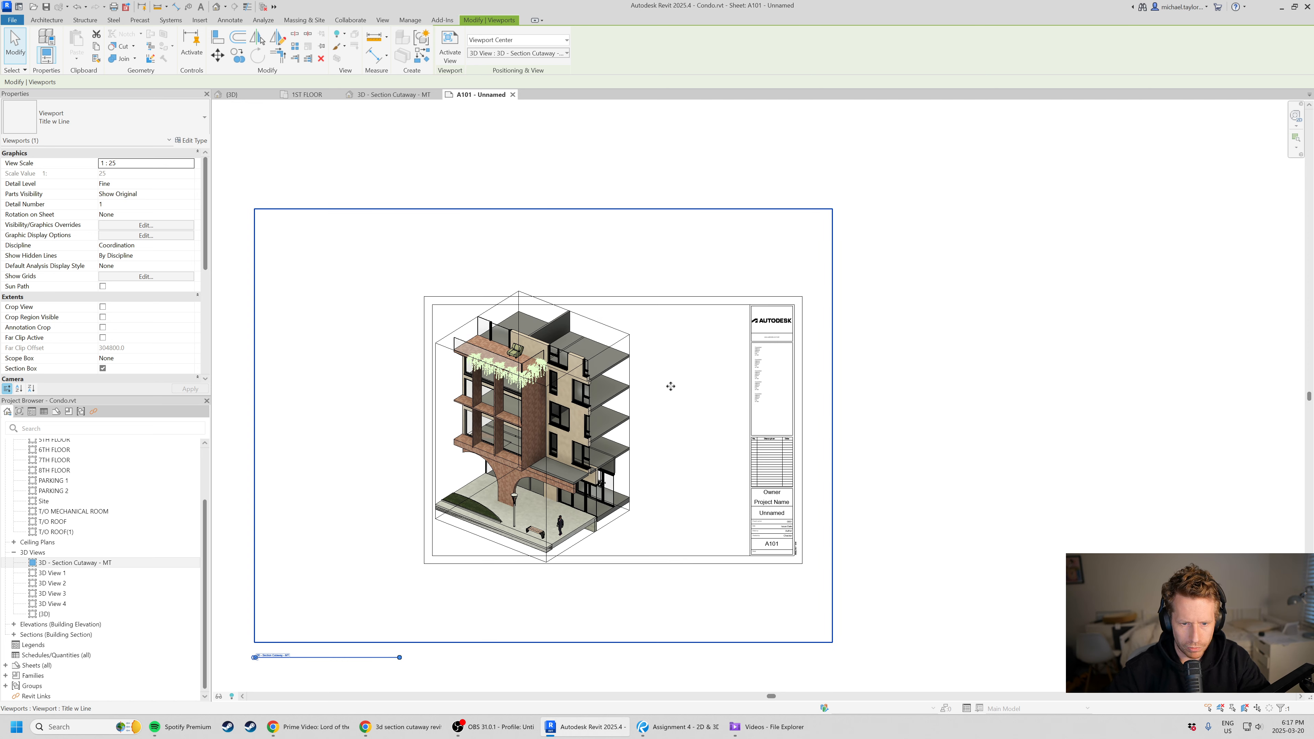
{"action": "scroll", "coordinate": [540, 379], "scroll_direction": "up", "scroll_amount": 2}
{"action": "key", "text": "v"}
{"action": "key", "text": "v"}
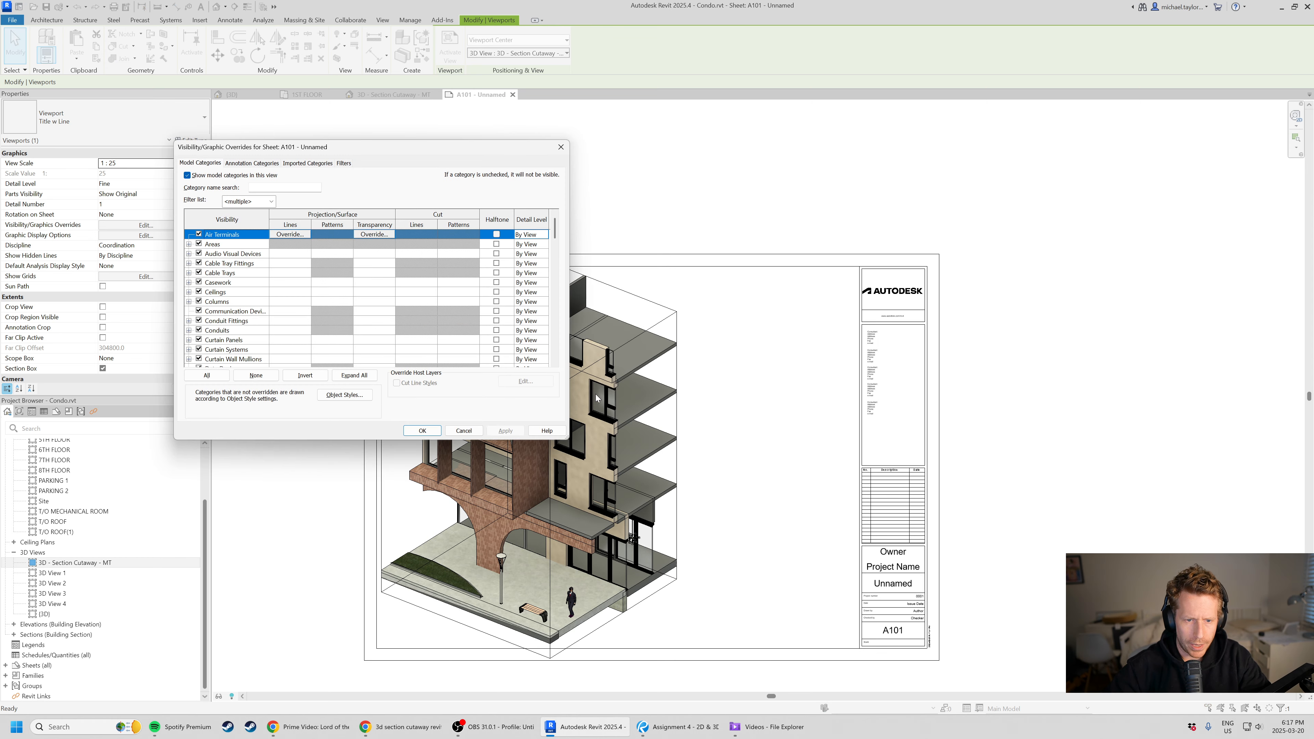
{"action": "key", "text": "Escape"}
{"action": "key", "text": "Escape"}
- Activate the cutaway view on the sheet and hide its Section Boxes annotation category
{"action": "left_click", "coordinate": [792, 386]}
{"action": "scroll", "coordinate": [663, 343], "scroll_direction": "down", "scroll_amount": 2}
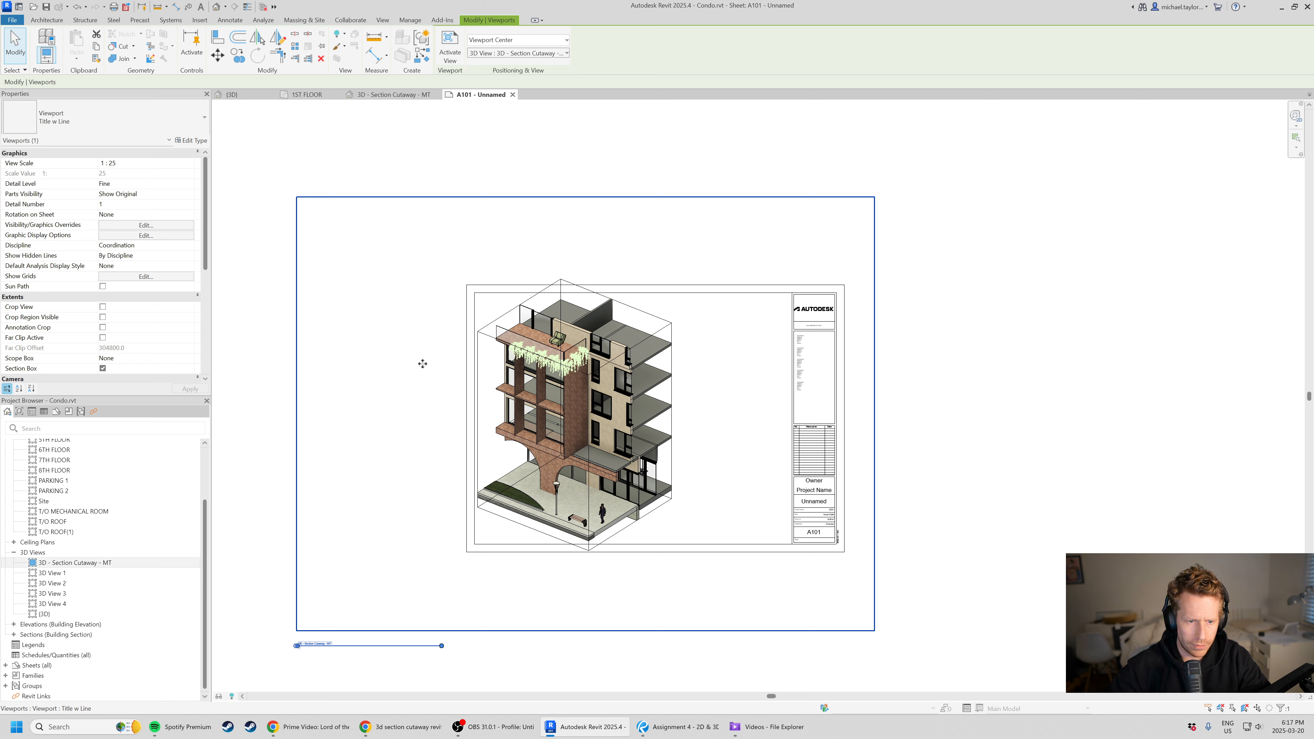
{"action": "right_click", "coordinate": [429, 386]}
{"action": "left_click", "coordinate": [480, 433]}
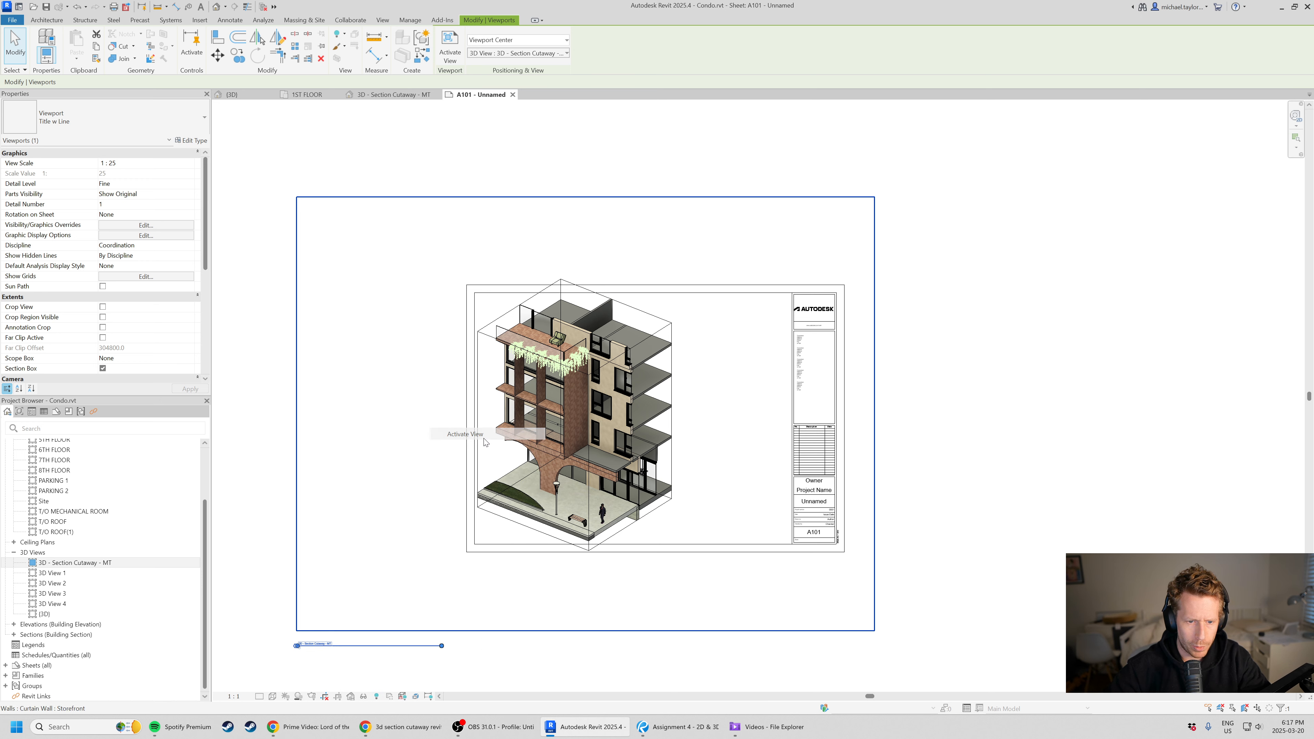
{"action": "key", "text": "v"}
{"action": "key", "text": "v"}
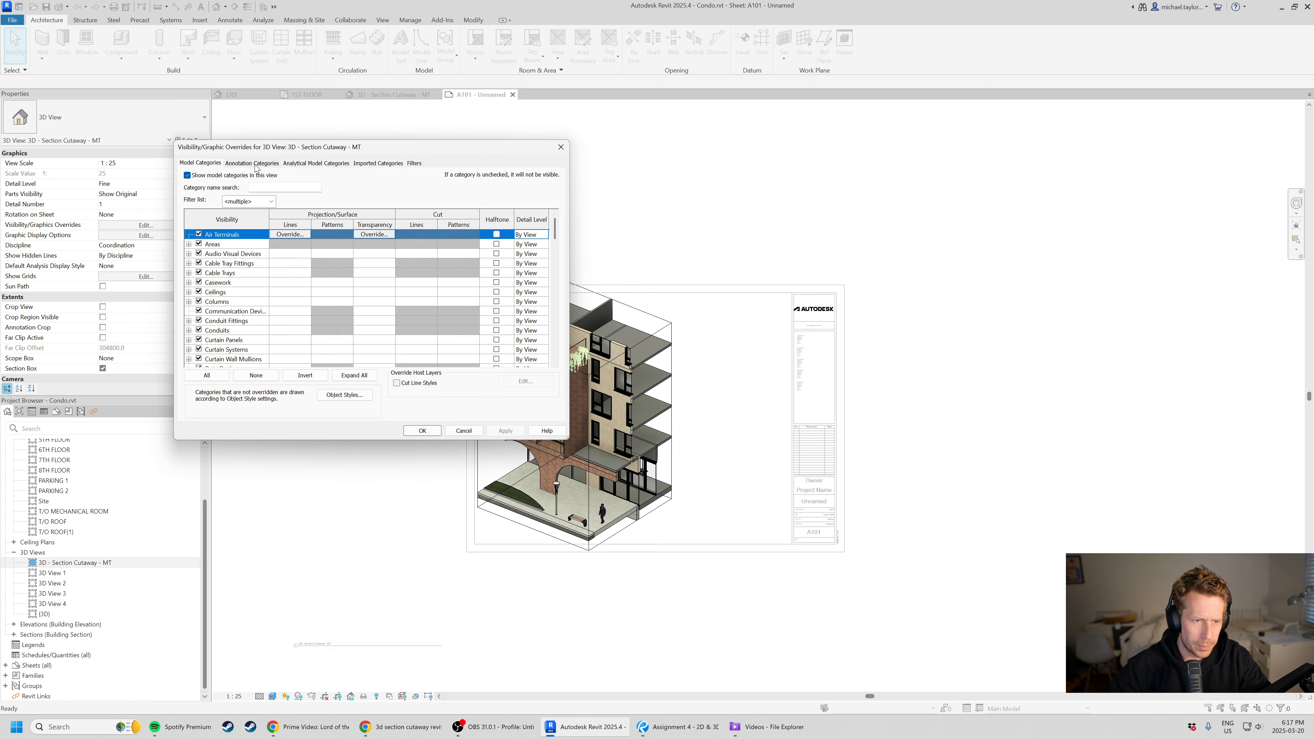
{"action": "left_click", "coordinate": [255, 165]}
{"action": "left_click", "coordinate": [291, 339]}
{"action": "key", "text": "s"}
{"action": "scroll", "coordinate": [249, 335], "scroll_direction": "down", "scroll_amount": 1}
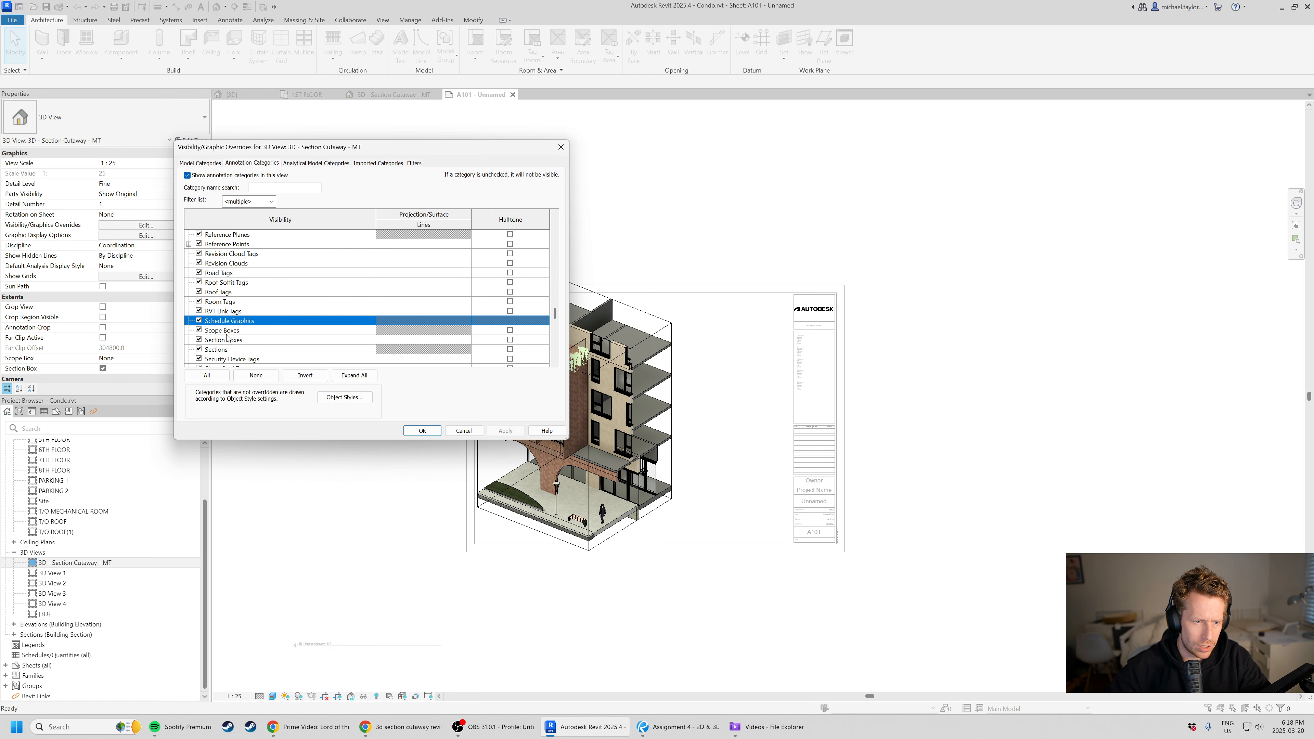
{"action": "left_click", "coordinate": [202, 345]}
{"action": "left_click", "coordinate": [422, 430]}
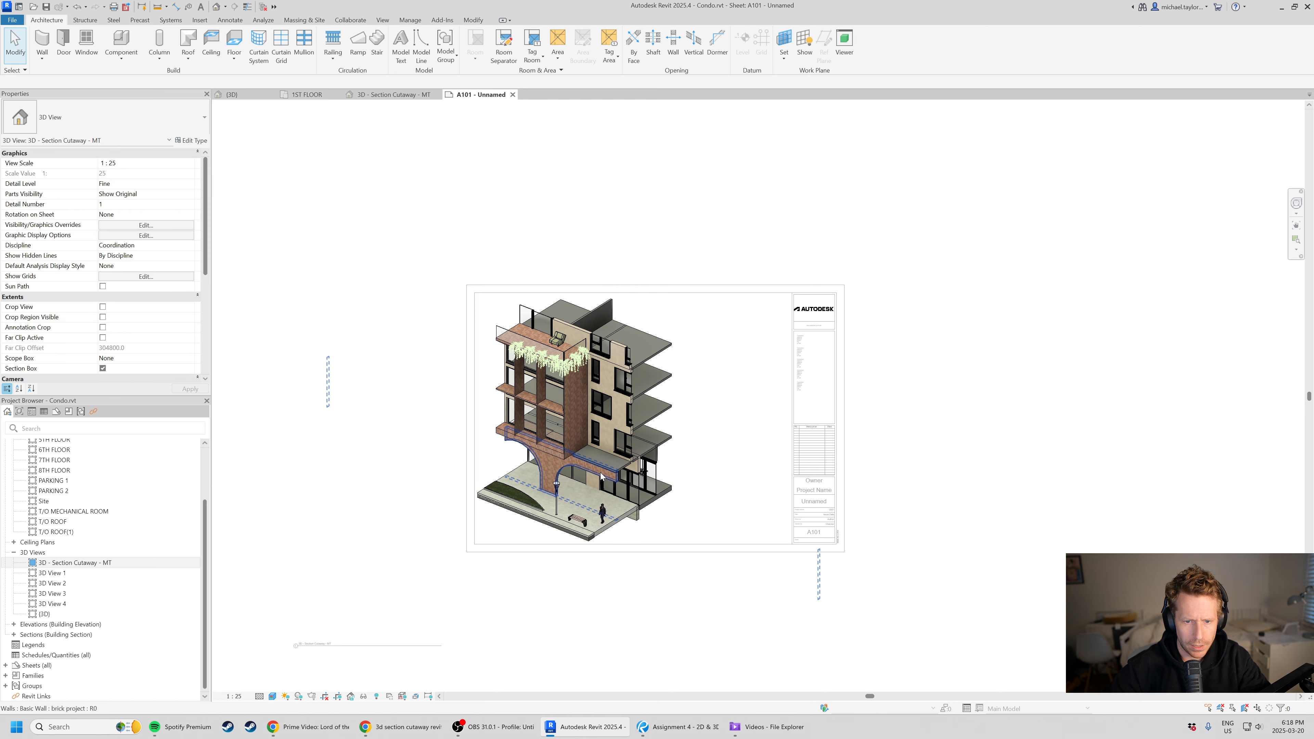
- Deactivate the cutaway view to return to the sheet and select its viewport
{"action": "scroll", "coordinate": [600, 477], "scroll_direction": "up", "scroll_amount": 3}
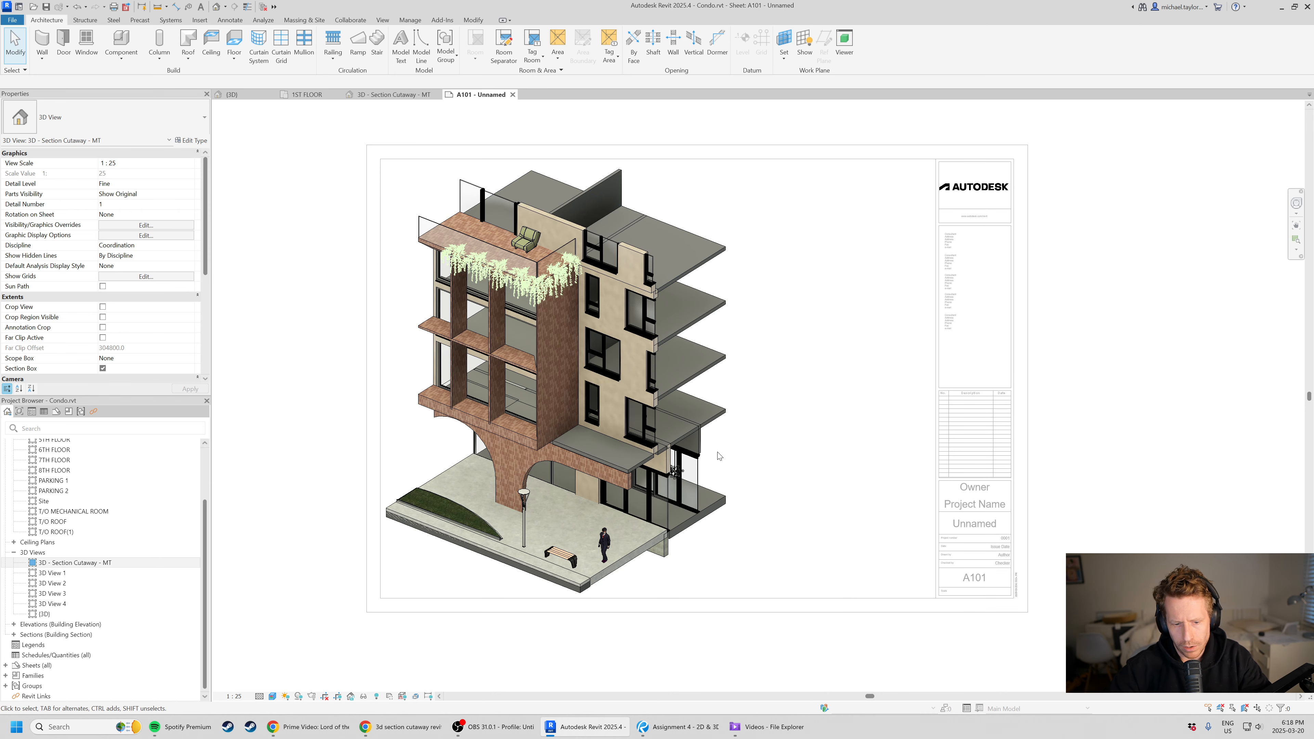
{"action": "scroll", "coordinate": [718, 453], "scroll_direction": "down", "scroll_amount": 4}
{"action": "double_click", "coordinate": [806, 625]}
{"action": "scroll", "coordinate": [425, 570], "scroll_direction": "up", "scroll_amount": 2}
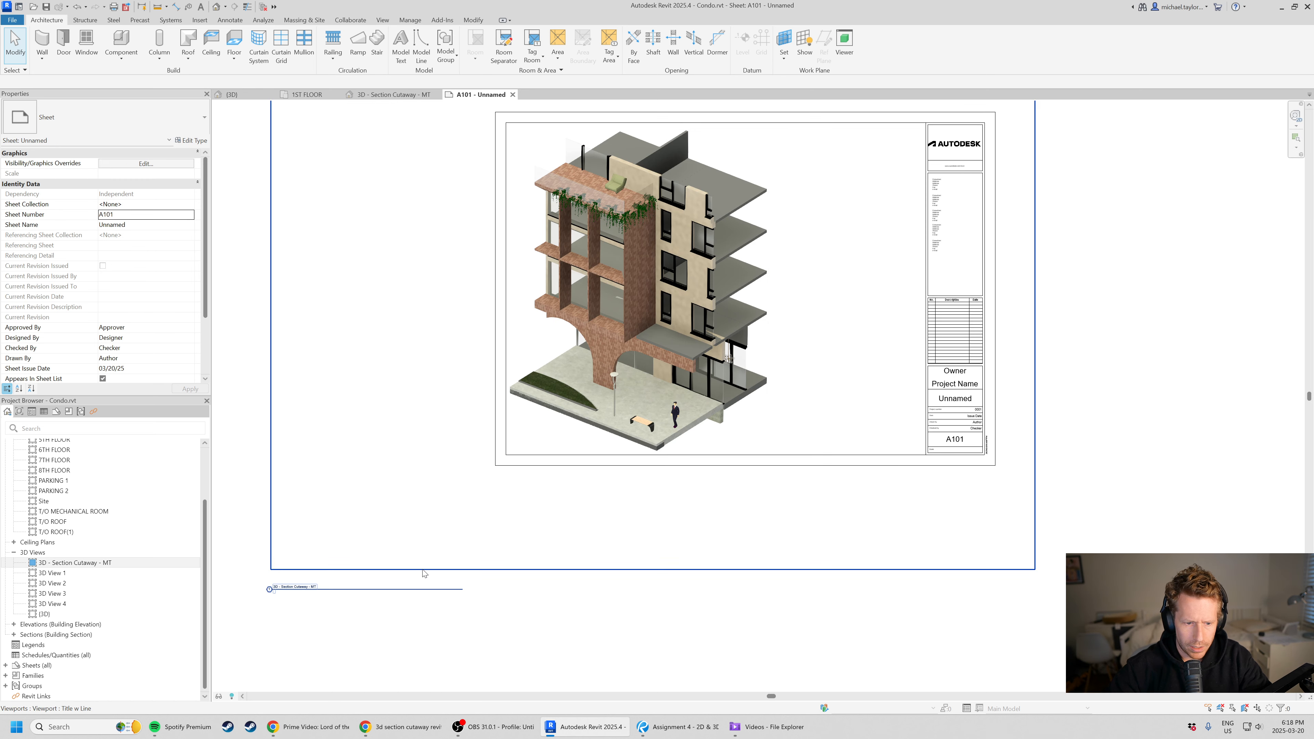
{"action": "scroll", "coordinate": [895, 317], "scroll_direction": "down", "scroll_amount": 2}
{"action": "left_click", "coordinate": [777, 340]}
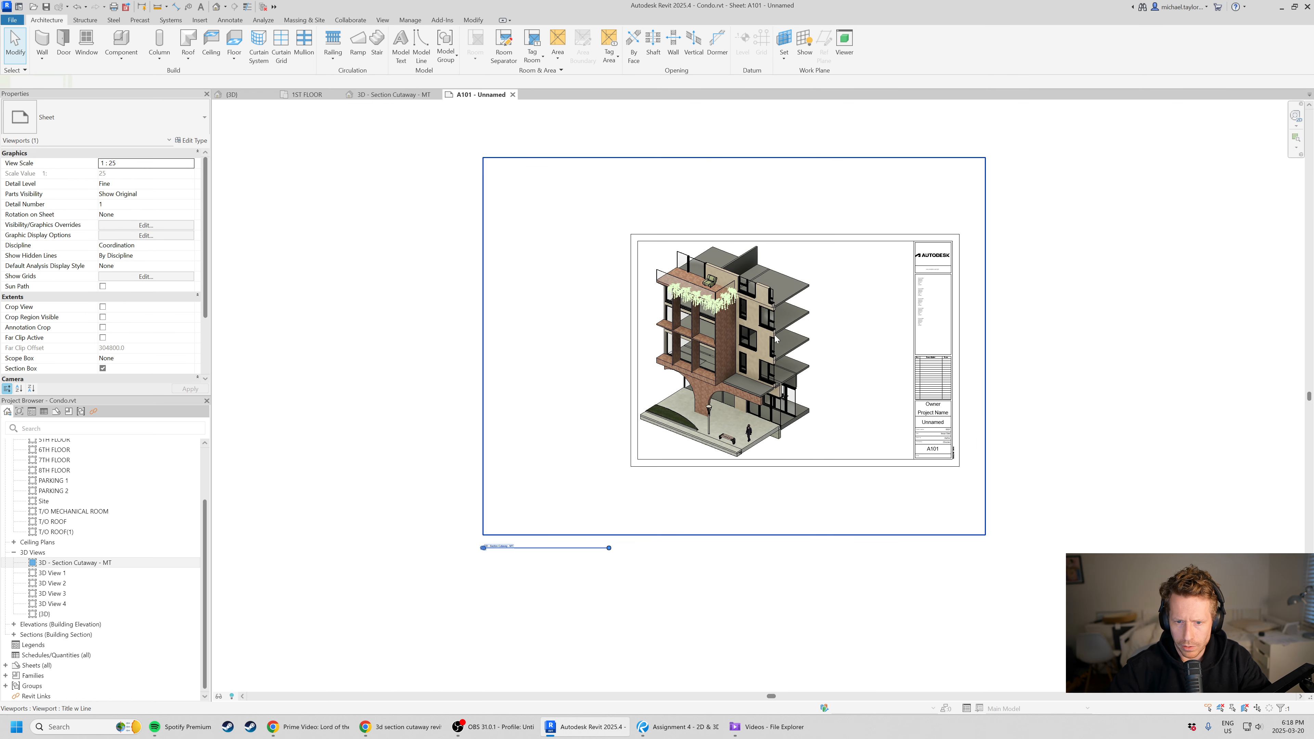
- Nudge the cutaway viewport slightly upward on the sheet and deselect it
{"action": "left_click_drag", "start_coordinate": [776, 340], "coordinate": [774, 336]}
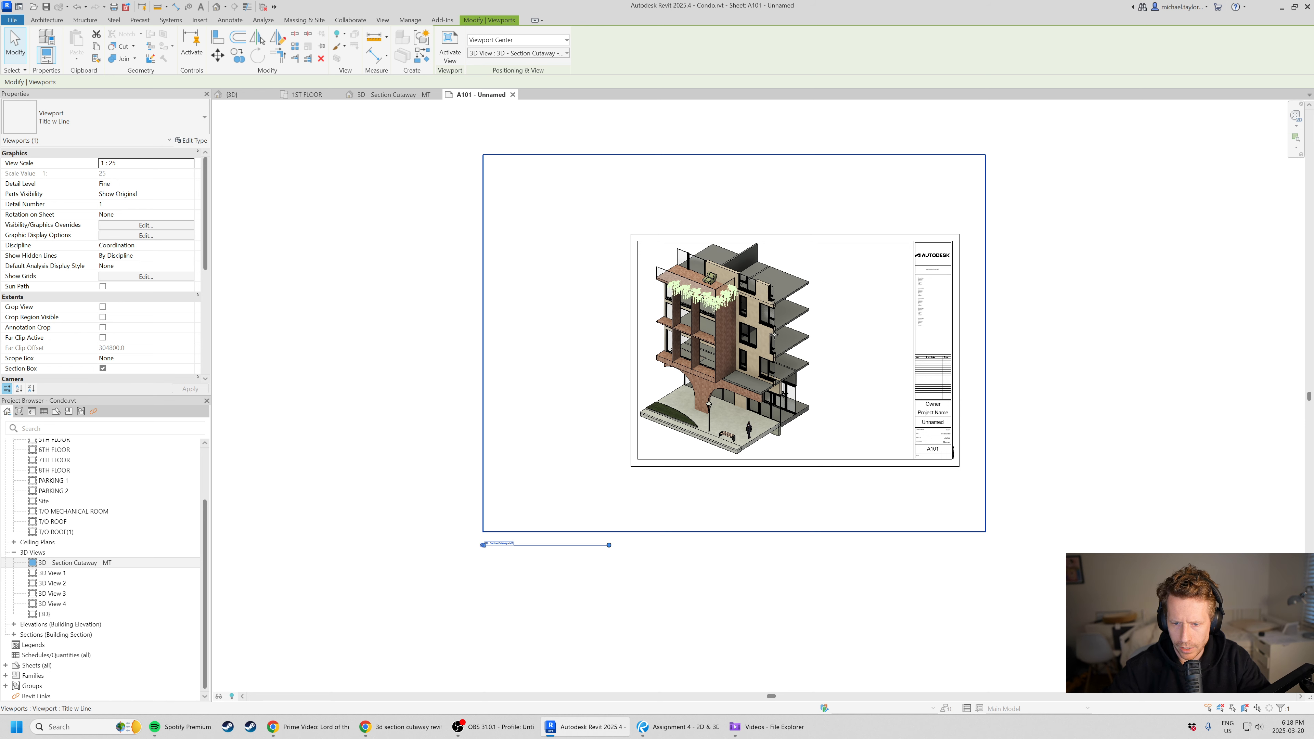
{"action": "scroll", "coordinate": [782, 345], "scroll_direction": "up", "scroll_amount": 1}
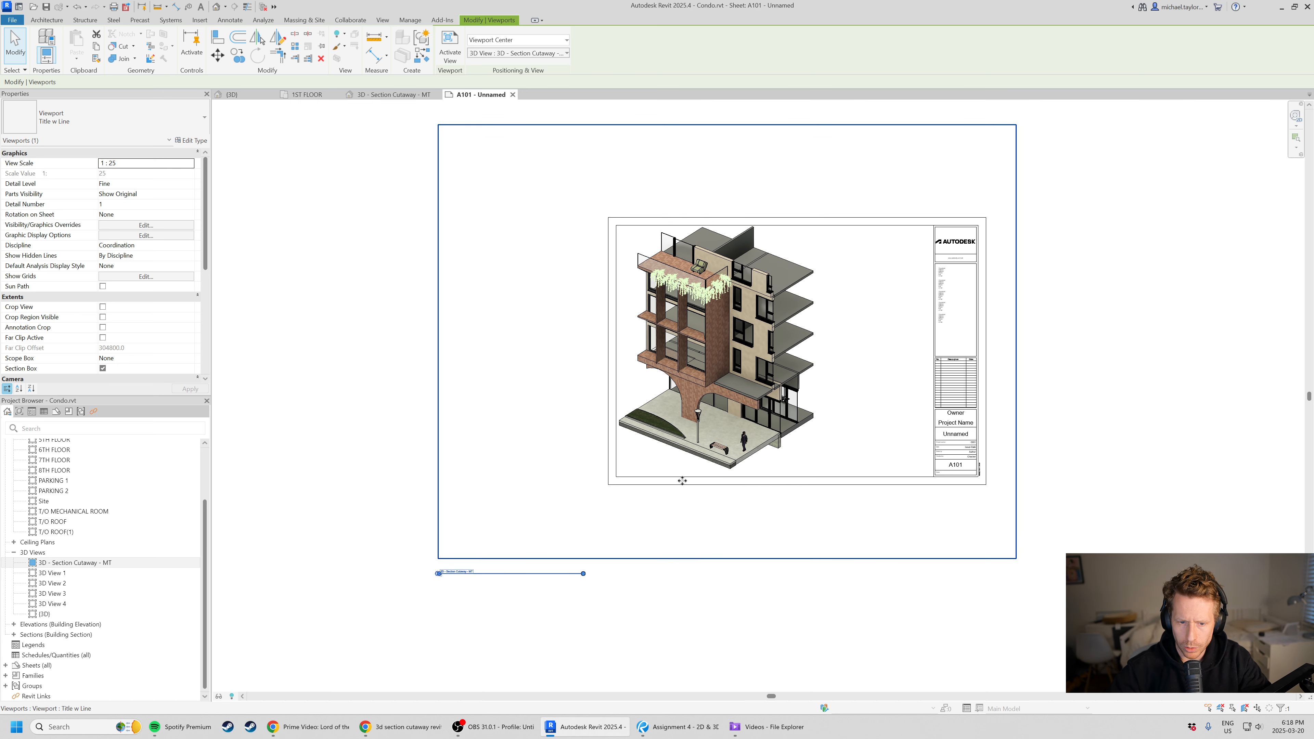
{"action": "left_click", "coordinate": [642, 608]}
{"action": "scroll", "coordinate": [710, 320], "scroll_direction": "up", "scroll_amount": 3}
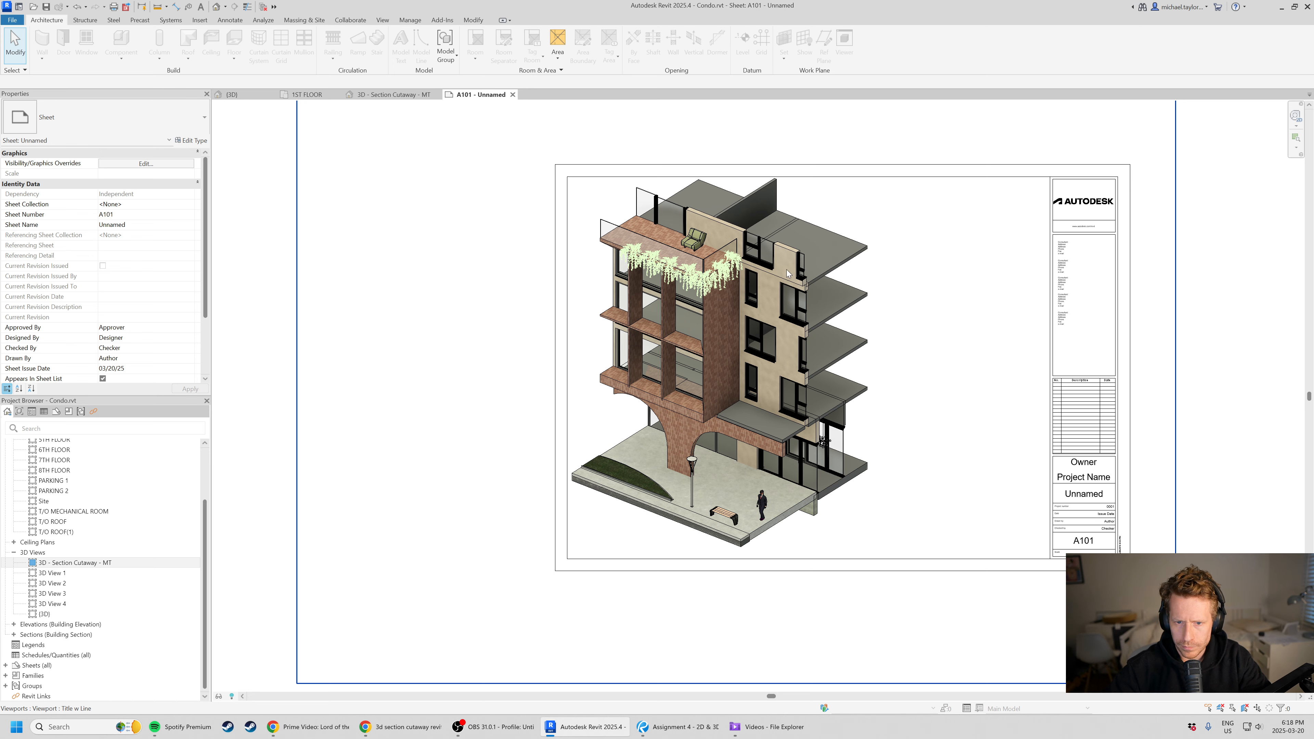
{"action": "scroll", "coordinate": [787, 273], "scroll_direction": "up", "scroll_amount": 3}
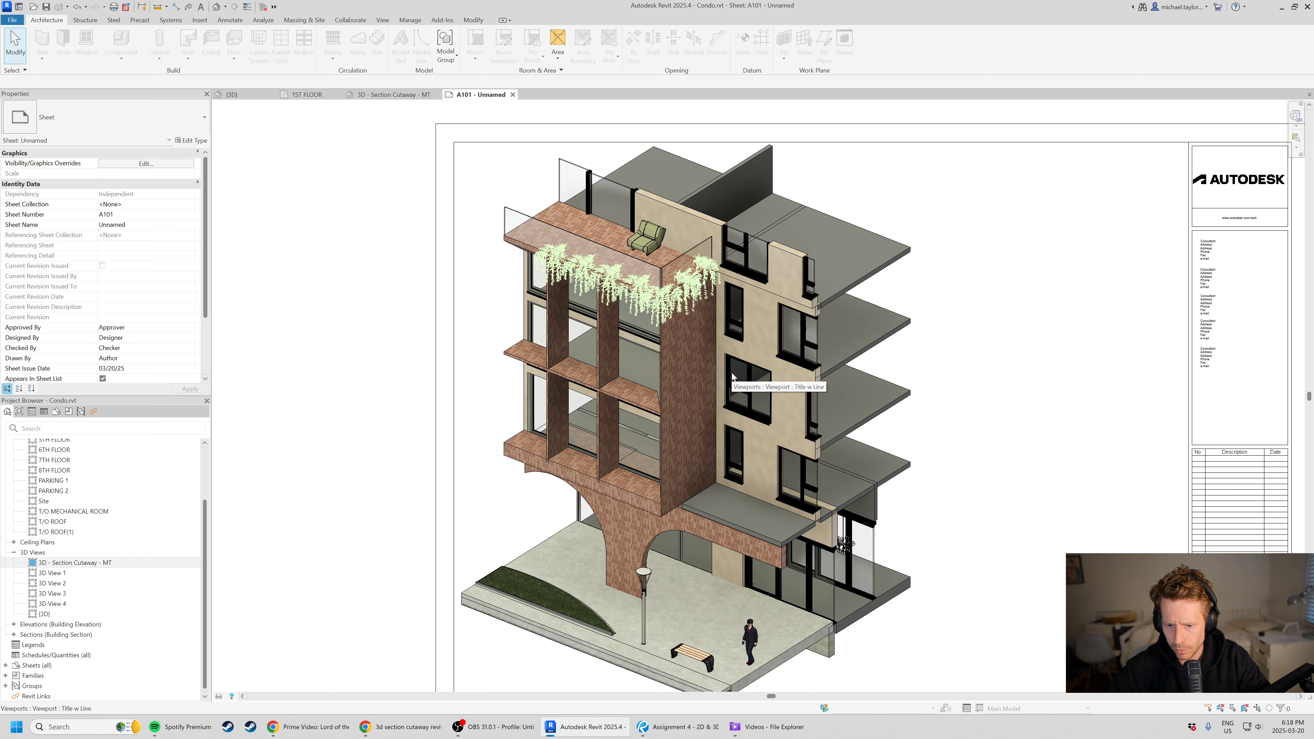
{"action": "scroll", "coordinate": [732, 376], "scroll_direction": "down", "scroll_amount": 6}
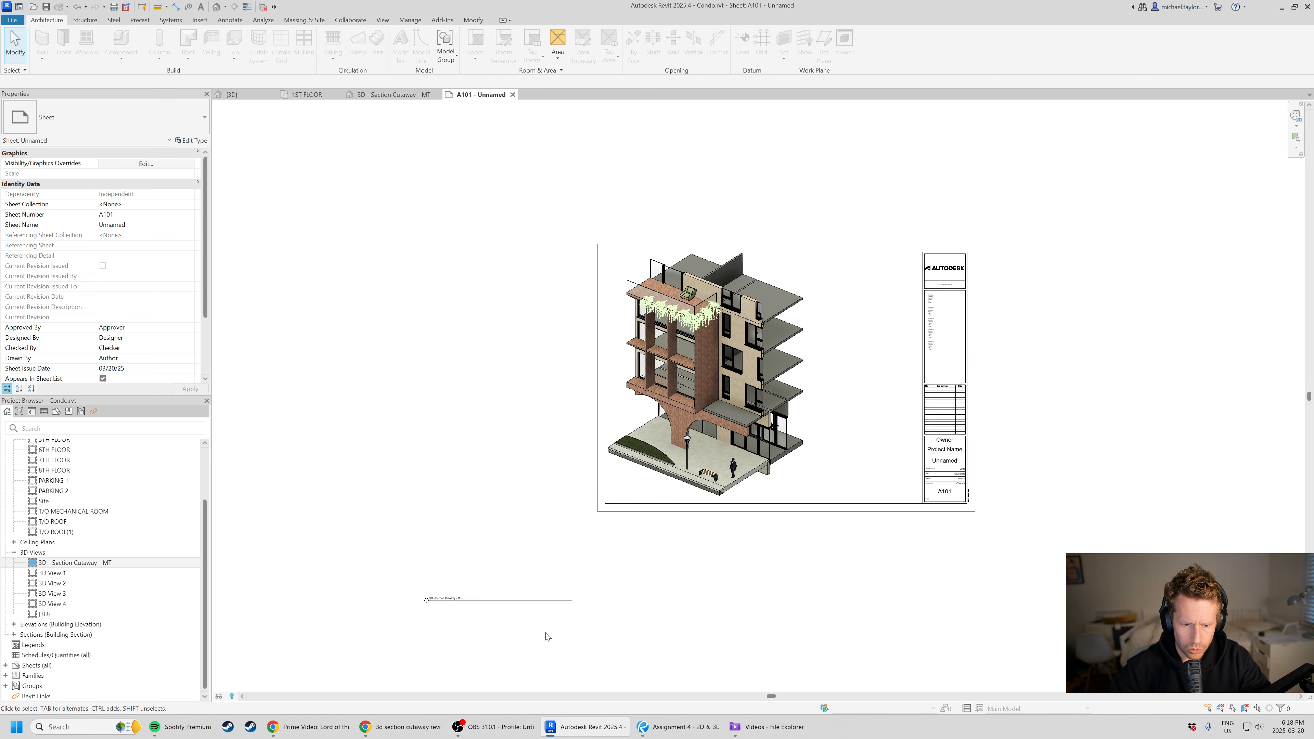
- Move the viewport's title into the lower-left corner of the sheet border and shorten its title line to the text's width
{"action": "left_click", "coordinate": [517, 600]}
{"action": "scroll", "coordinate": [520, 599], "scroll_direction": "up", "scroll_amount": 3}
{"action": "left_click_drag", "start_coordinate": [466, 599], "coordinate": [743, 448]}
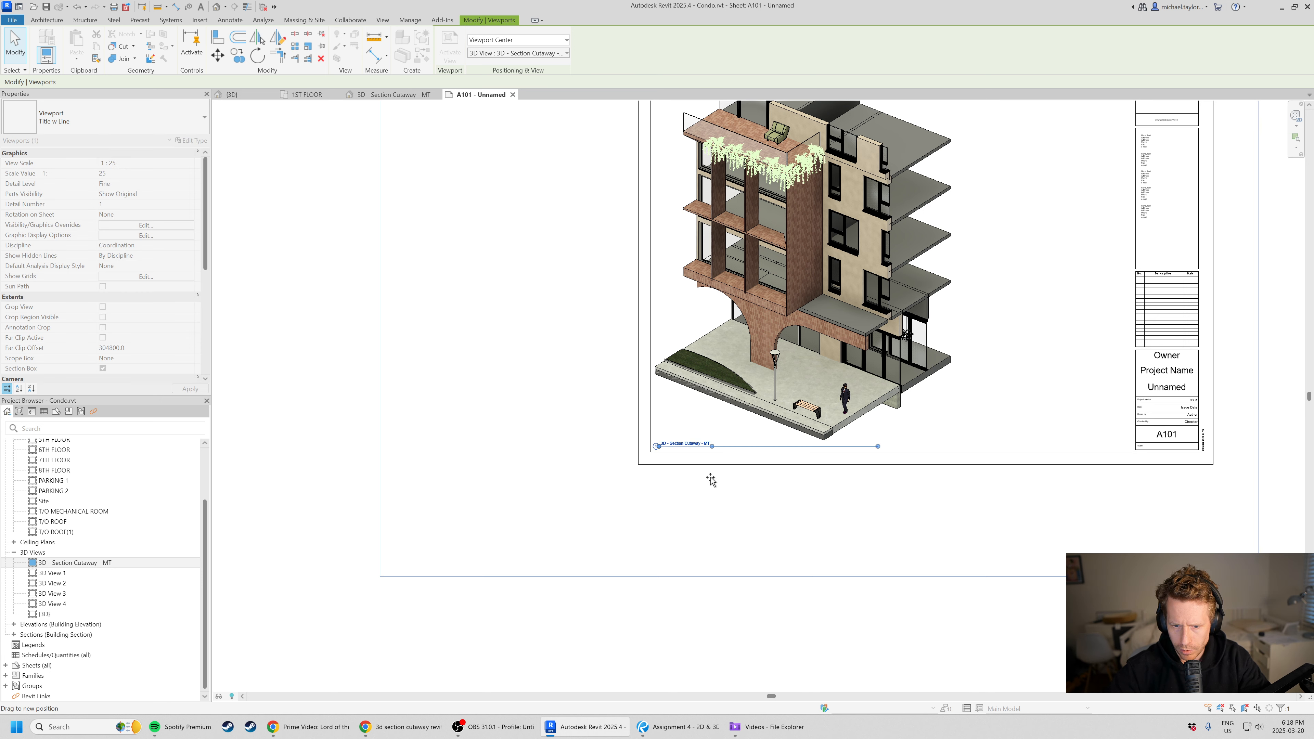
{"action": "key", "text": "Escape"}
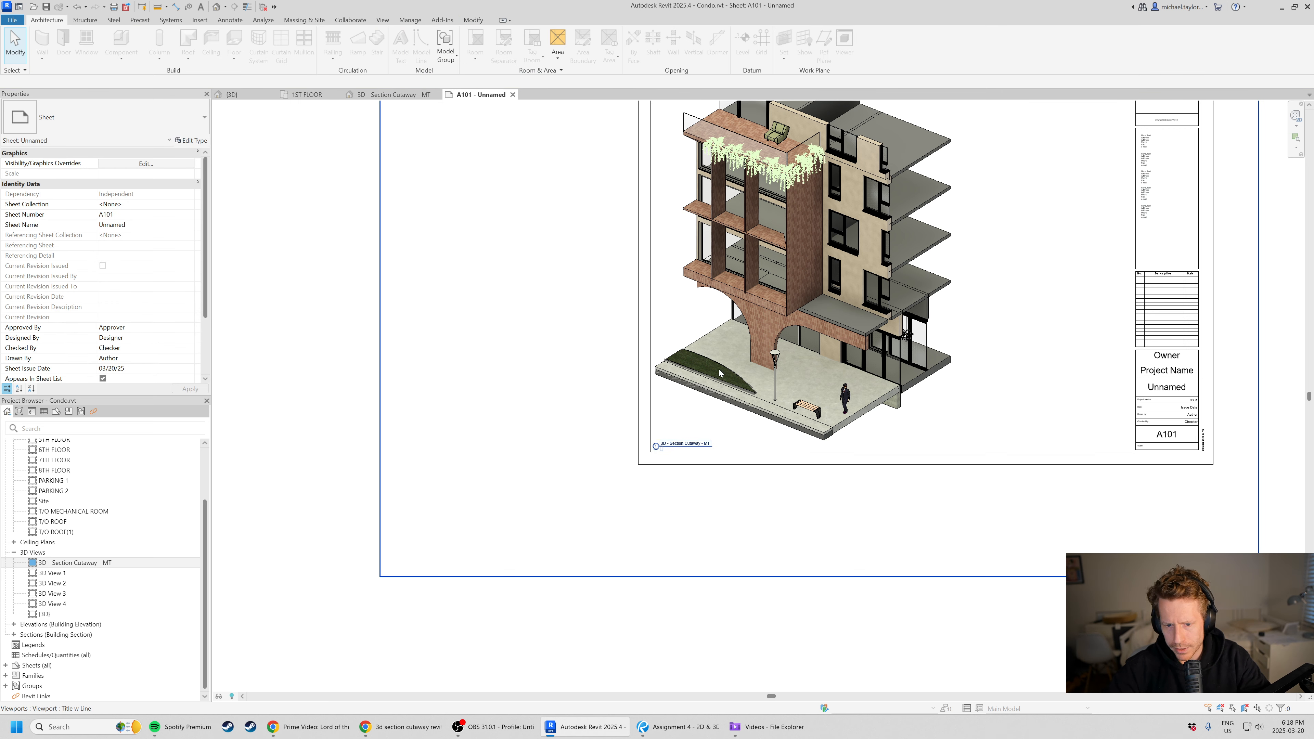
{"action": "middle_click_drag", "start_coordinate": [719, 372], "coordinate": [661, 440]}
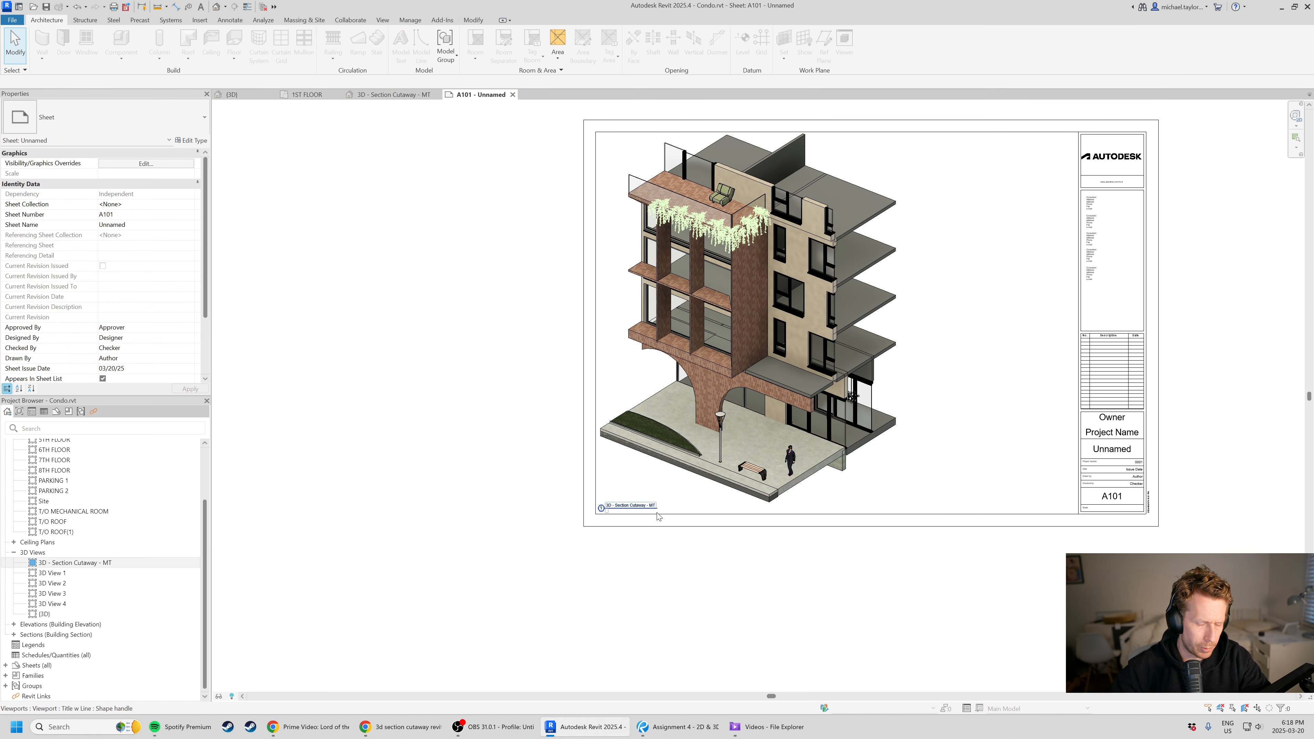
{"action": "scroll", "coordinate": [658, 516], "scroll_direction": "down", "scroll_amount": 2}
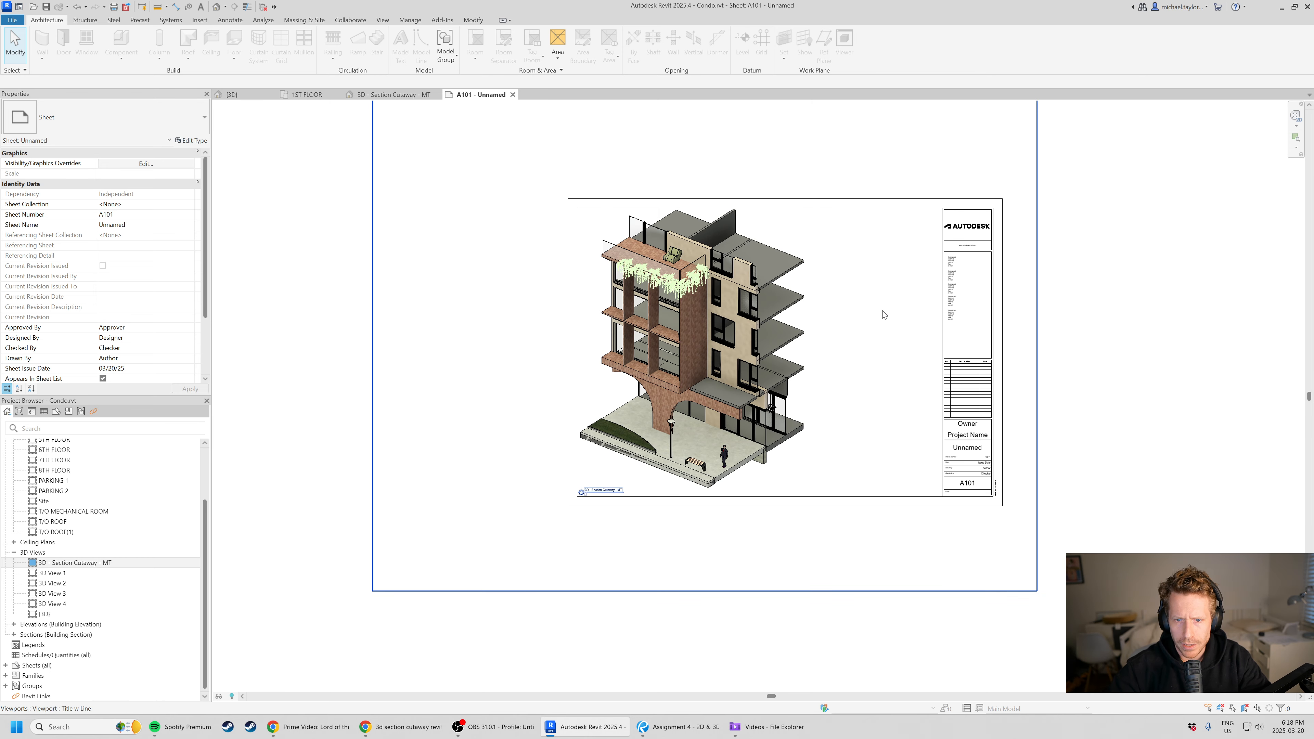
- Turn on Crop View, Crop Region Visible and Annotation Crop for the cutaway viewport
{"action": "scroll", "coordinate": [884, 315], "scroll_direction": "up", "scroll_amount": 1}
{"action": "scroll", "coordinate": [839, 321], "scroll_direction": "down", "scroll_amount": 1}
{"action": "scroll", "coordinate": [813, 326], "scroll_direction": "up", "scroll_amount": 1}
{"action": "left_click", "coordinate": [808, 327]}
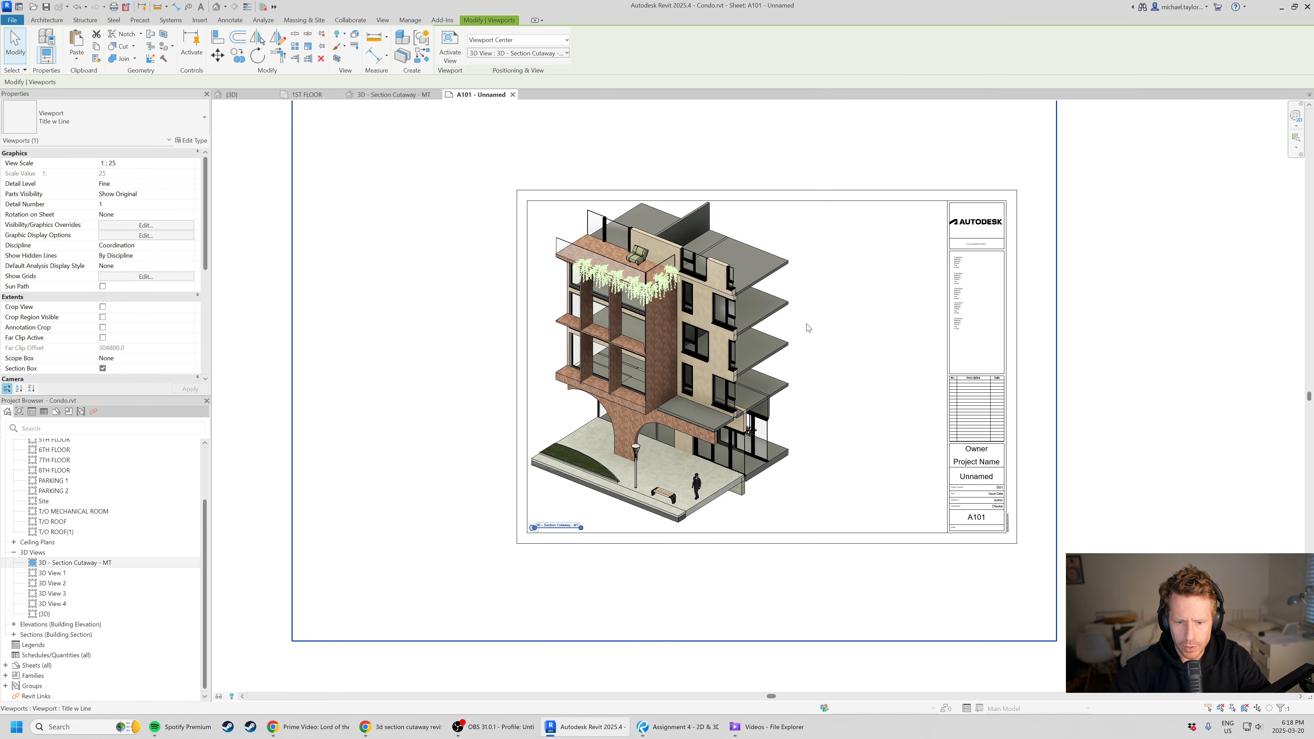
{"action": "left_click", "coordinate": [103, 306]}
{"action": "left_click", "coordinate": [102, 316]}
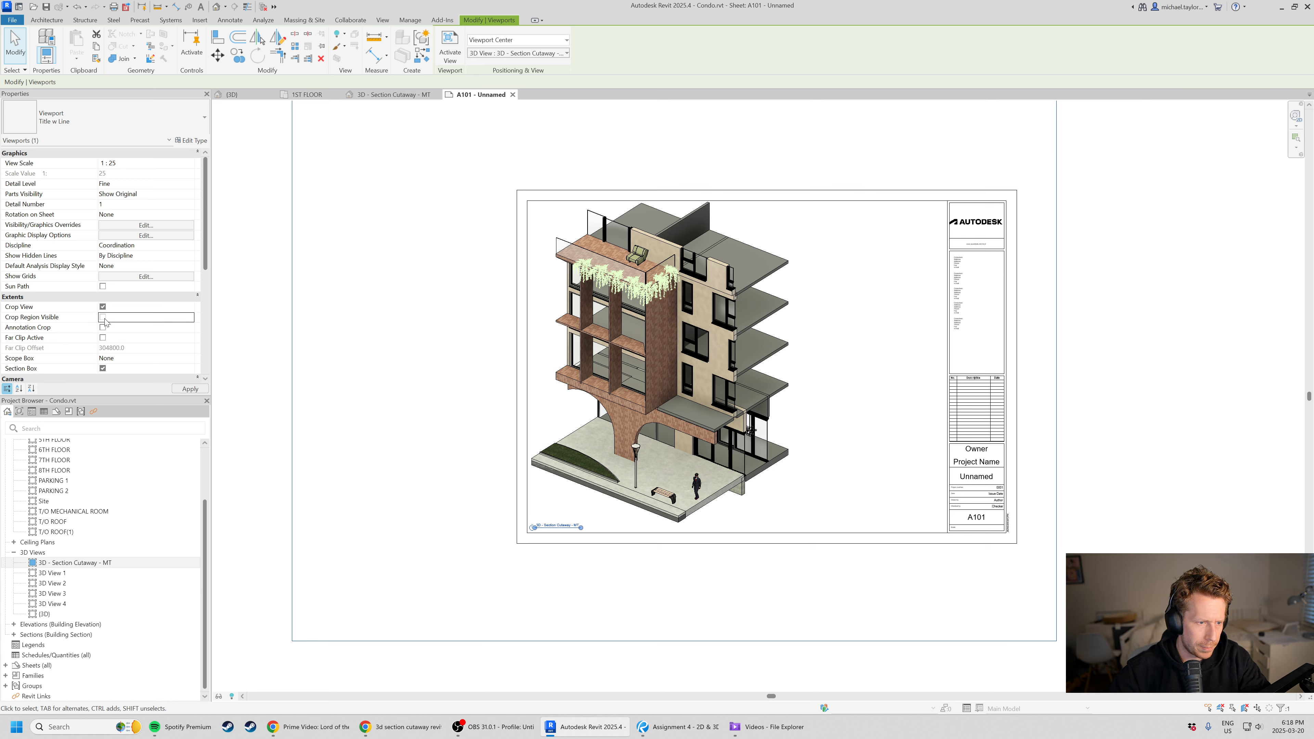
{"action": "left_click", "coordinate": [102, 327]}
{"action": "left_click", "coordinate": [408, 425]}
{"action": "scroll", "coordinate": [508, 373], "scroll_direction": "down", "scroll_amount": 4}
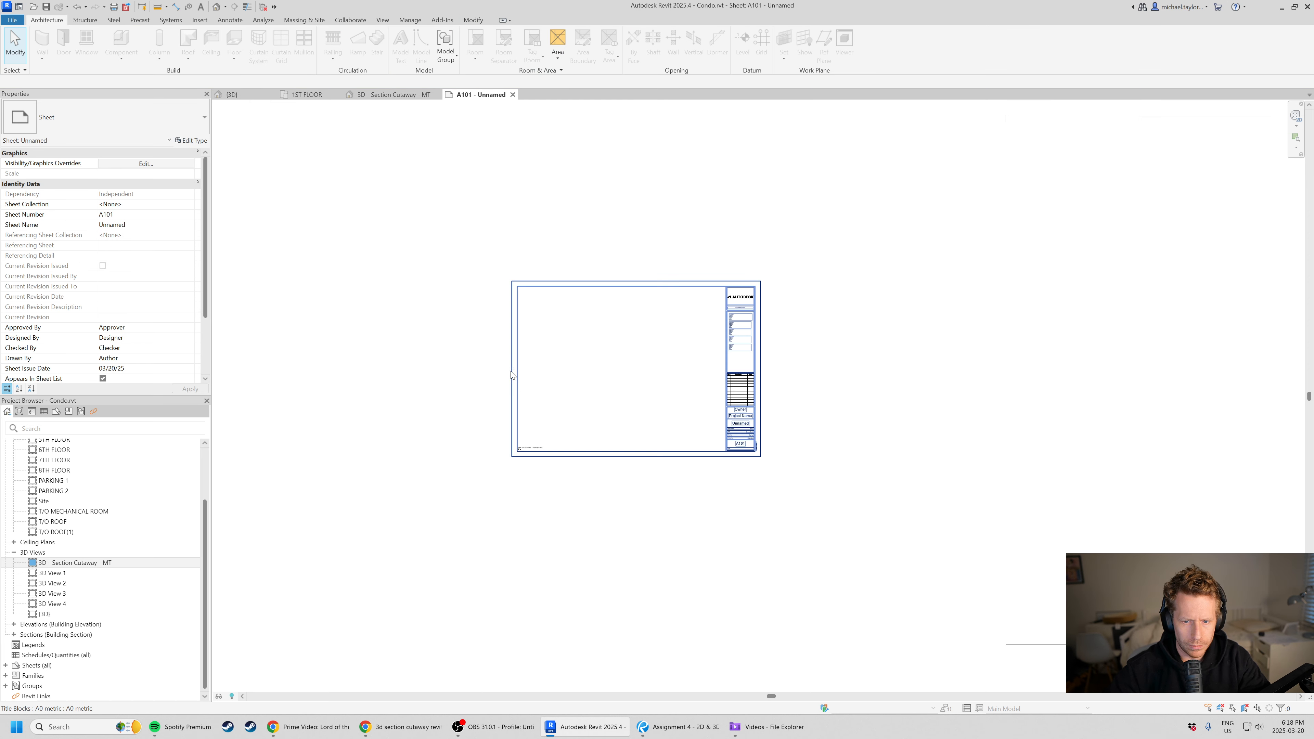
- Turn Crop View off for the cutaway viewport and activate its view on the sheet
{"action": "left_click", "coordinate": [832, 416]}
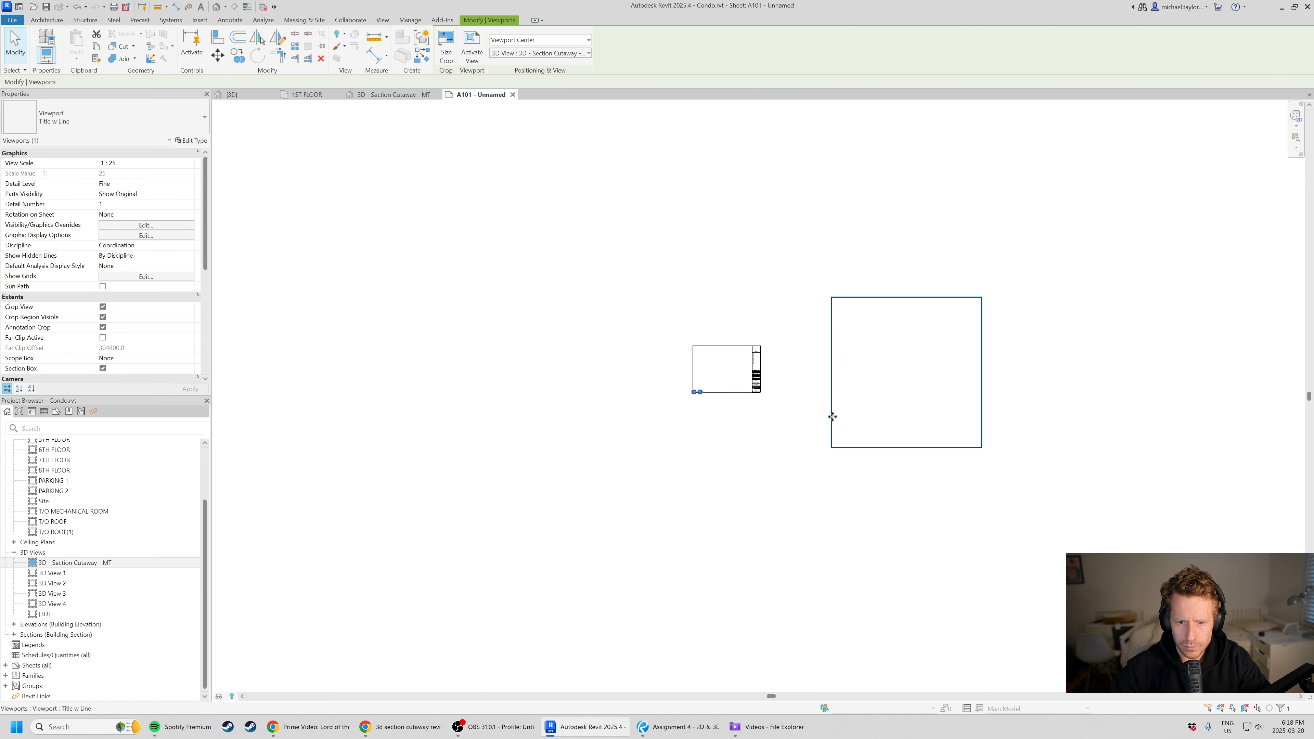
{"action": "left_click", "coordinate": [825, 555]}
{"action": "left_click", "coordinate": [838, 410]}
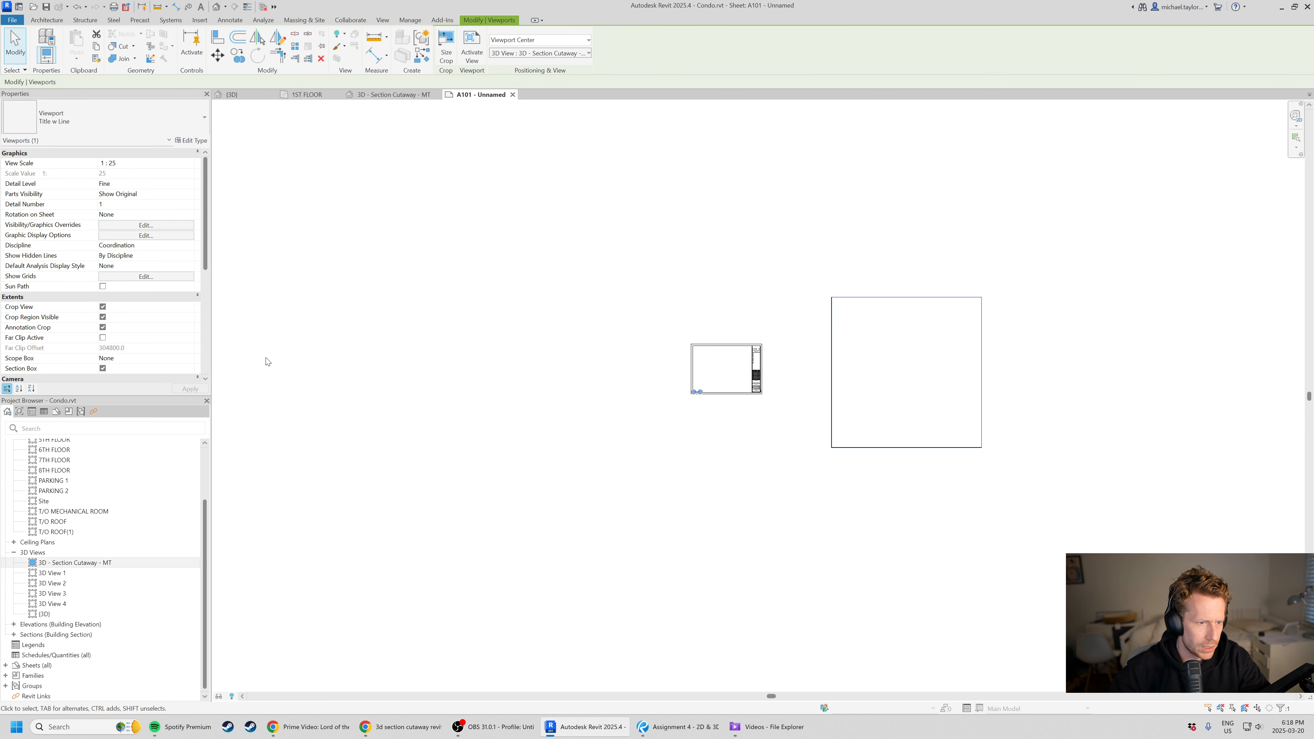
{"action": "left_click", "coordinate": [103, 307]}
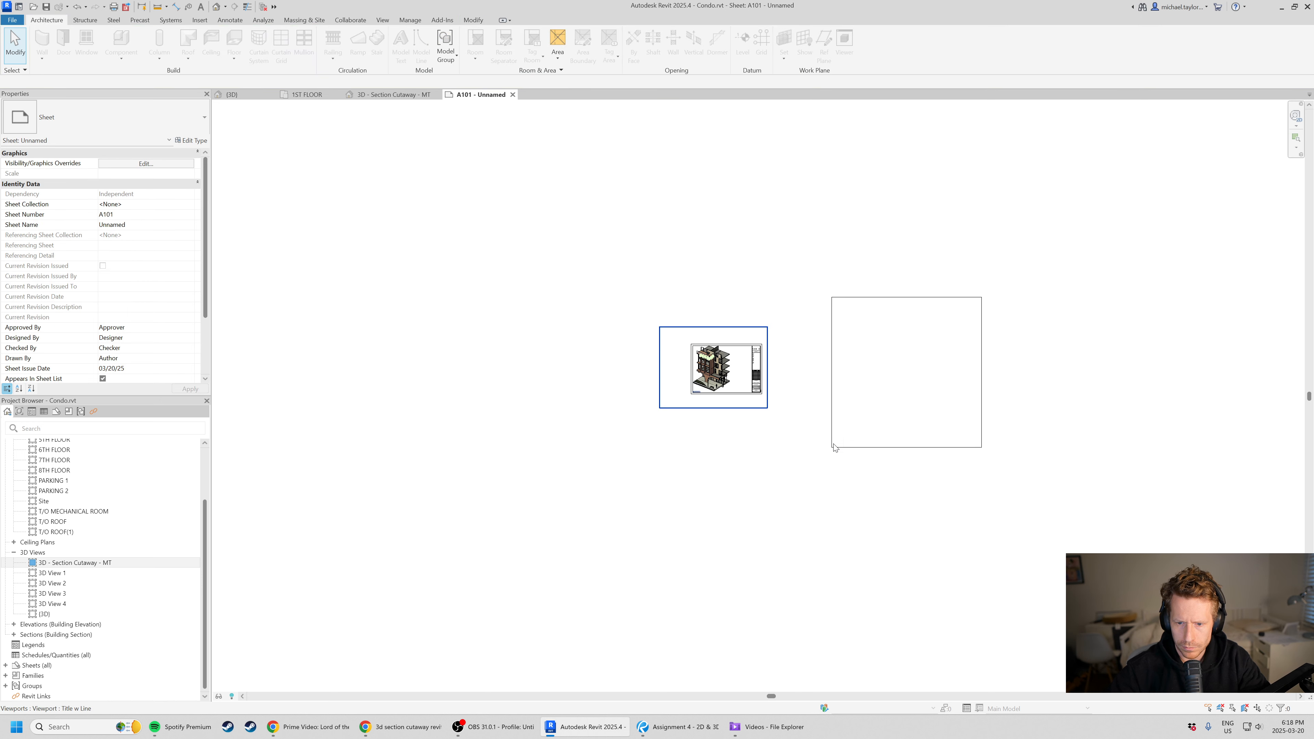
{"action": "left_click", "coordinate": [829, 456]}
{"action": "double_click", "coordinate": [732, 396]}
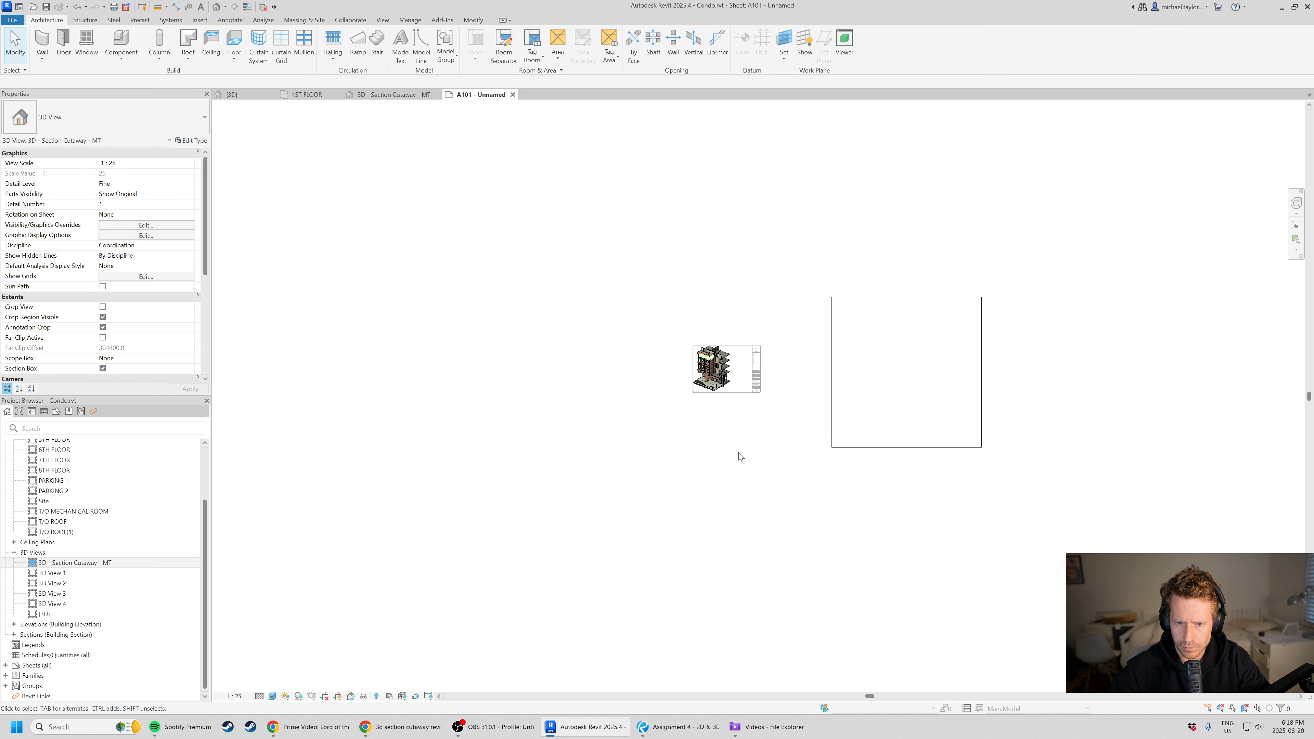
- Resize all four sides of the crop region to frame the cutaway closely within the left part of the sheet's border
{"action": "left_click", "coordinate": [832, 373]}
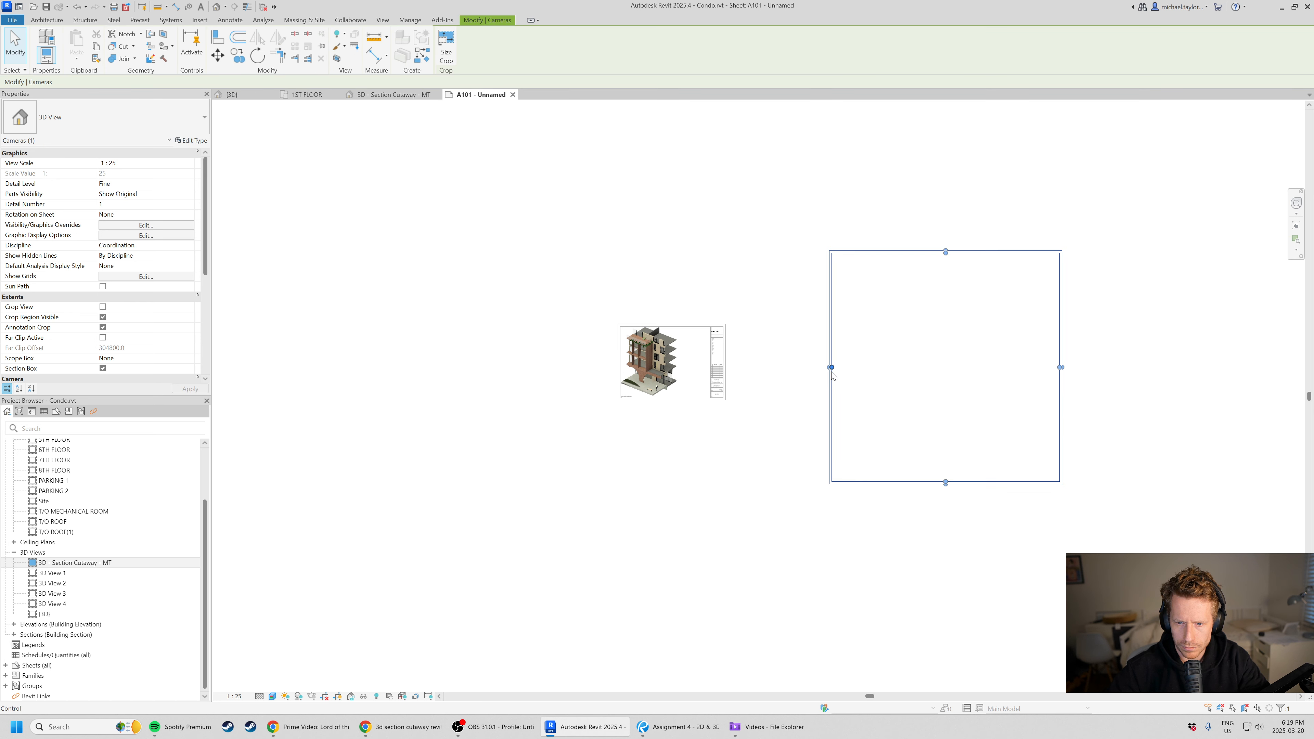
{"action": "left_click_drag", "start_coordinate": [833, 368], "coordinate": [464, 411]}
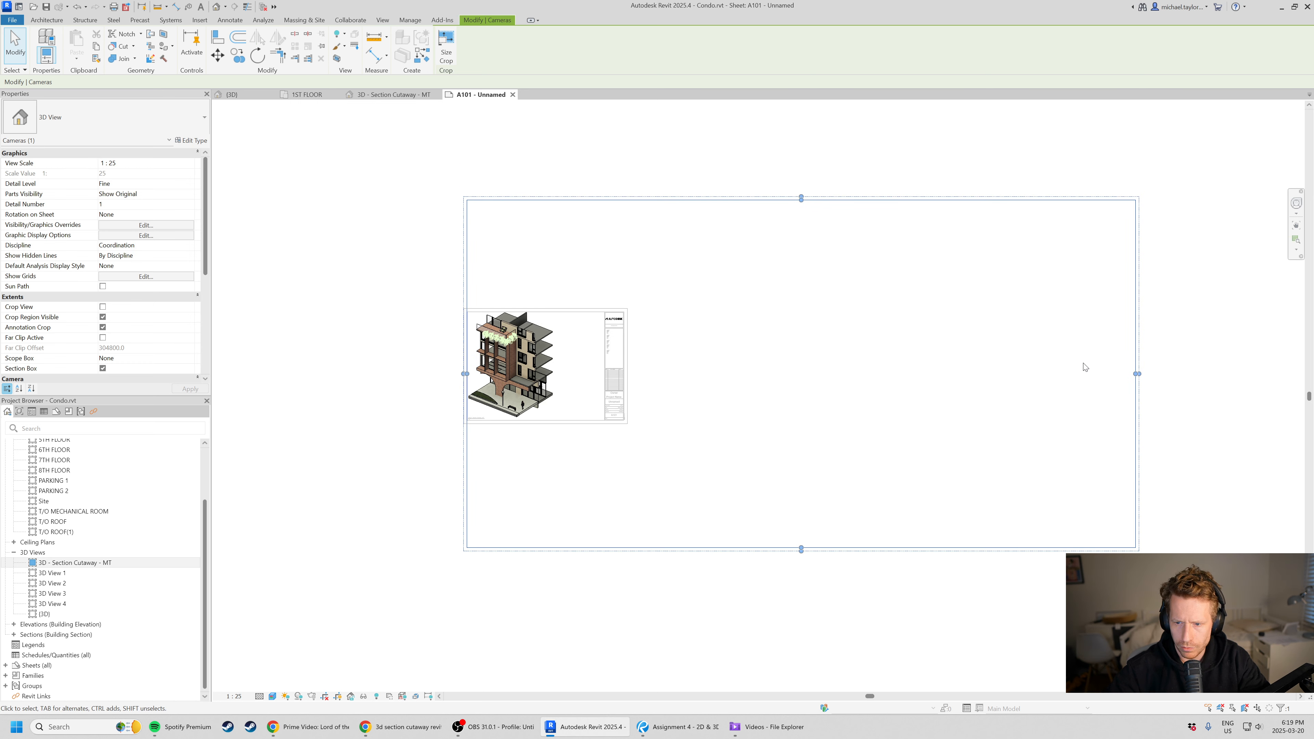
{"action": "left_click_drag", "start_coordinate": [1137, 374], "coordinate": [559, 398]}
{"action": "scroll", "coordinate": [486, 526], "scroll_direction": "up", "scroll_amount": 2}
{"action": "left_click_drag", "start_coordinate": [534, 556], "coordinate": [570, 336]}
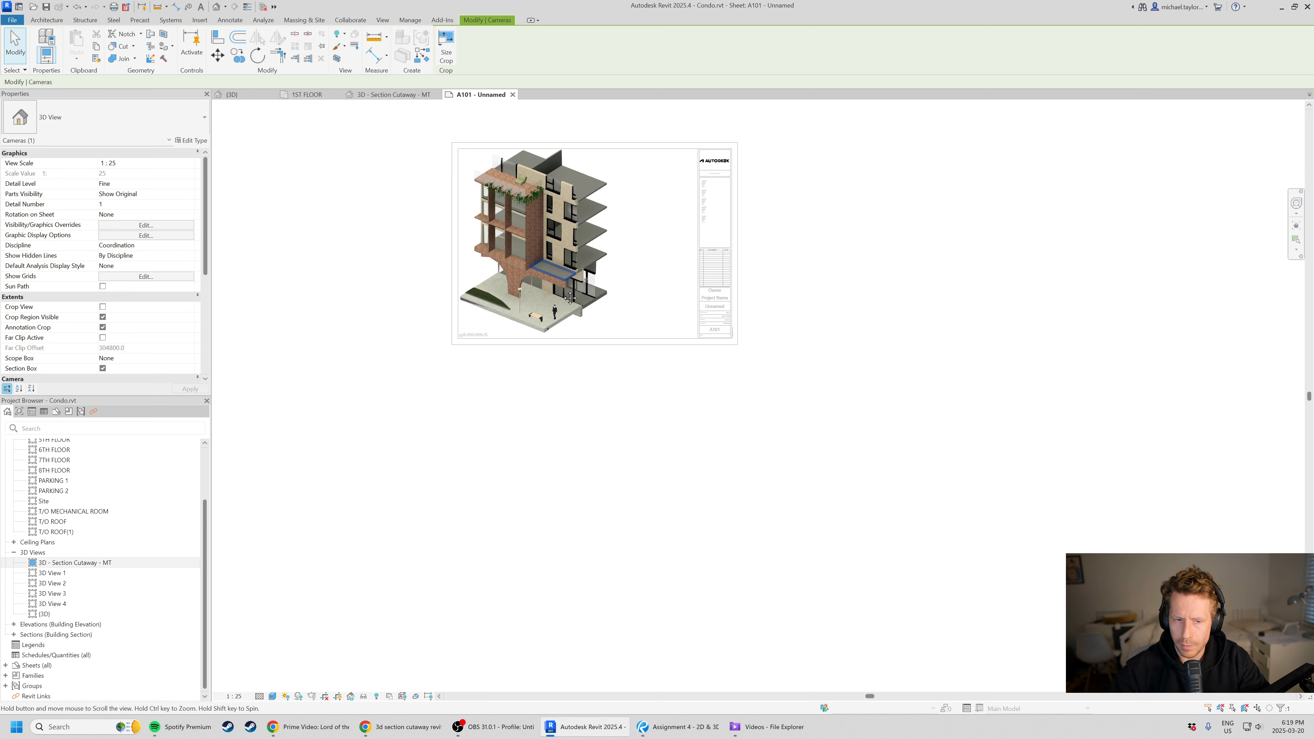
{"action": "middle_click_drag", "start_coordinate": [559, 187], "coordinate": [555, 323]}
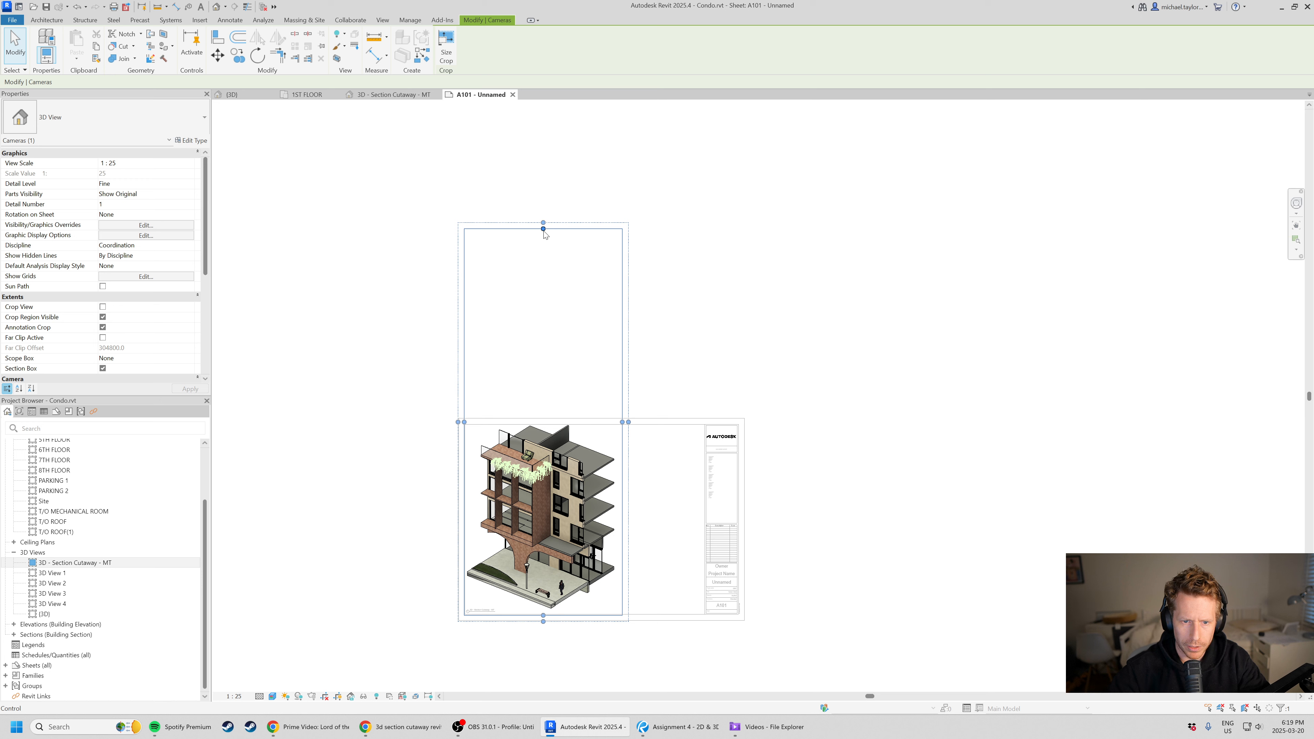
{"action": "left_click_drag", "start_coordinate": [543, 228], "coordinate": [575, 422]}
{"action": "left_click", "coordinate": [675, 507]}
{"action": "scroll", "coordinate": [598, 259], "scroll_direction": "down", "scroll_amount": 2}
{"action": "scroll", "coordinate": [554, 590], "scroll_direction": "up", "scroll_amount": 5}
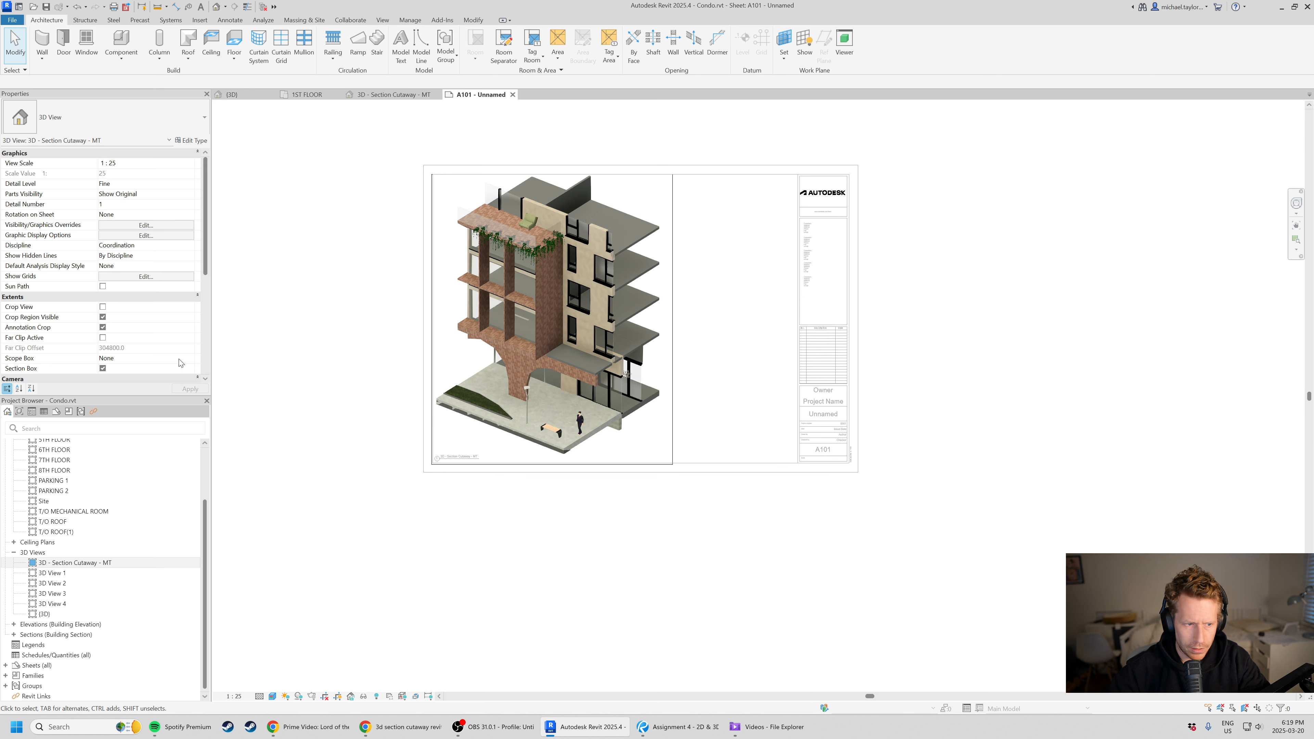
- Turn Crop View on and hide the crop region boundary of the cutaway view
{"action": "left_click", "coordinate": [101, 308]}
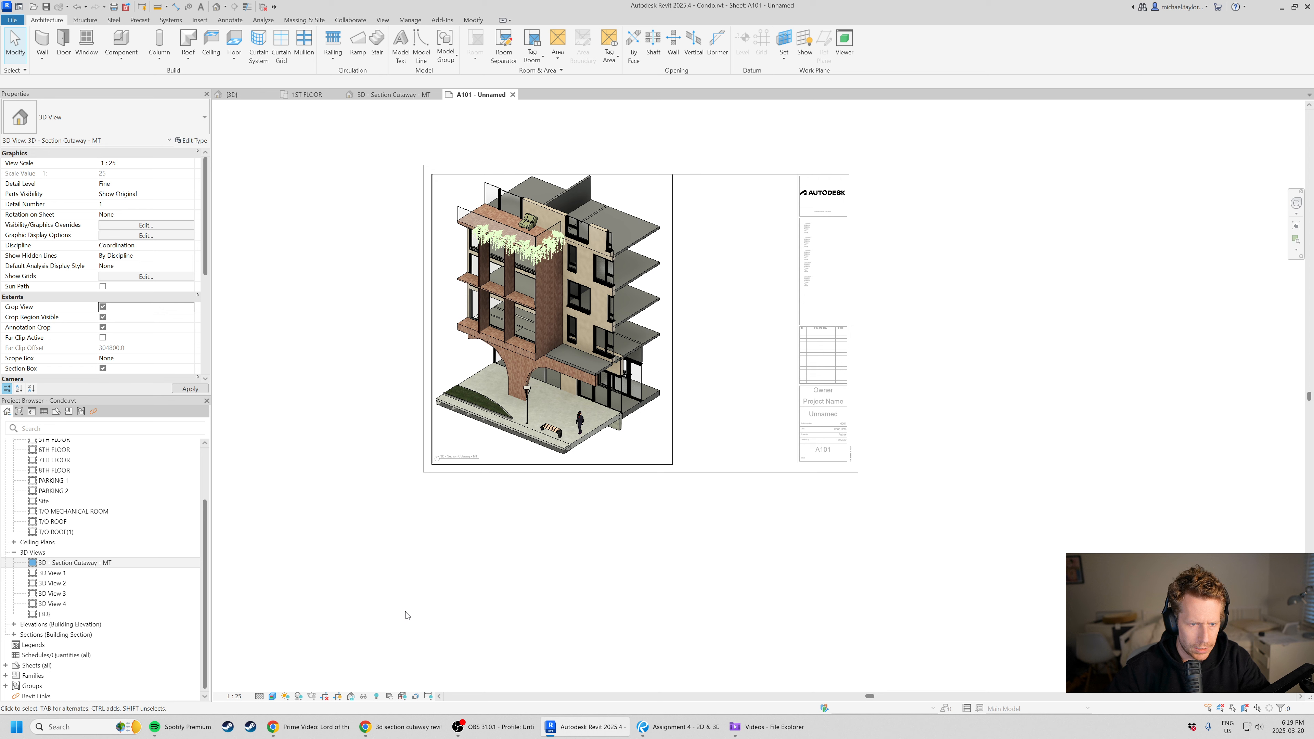
{"action": "scroll", "coordinate": [466, 451], "scroll_direction": "up", "scroll_amount": 1}
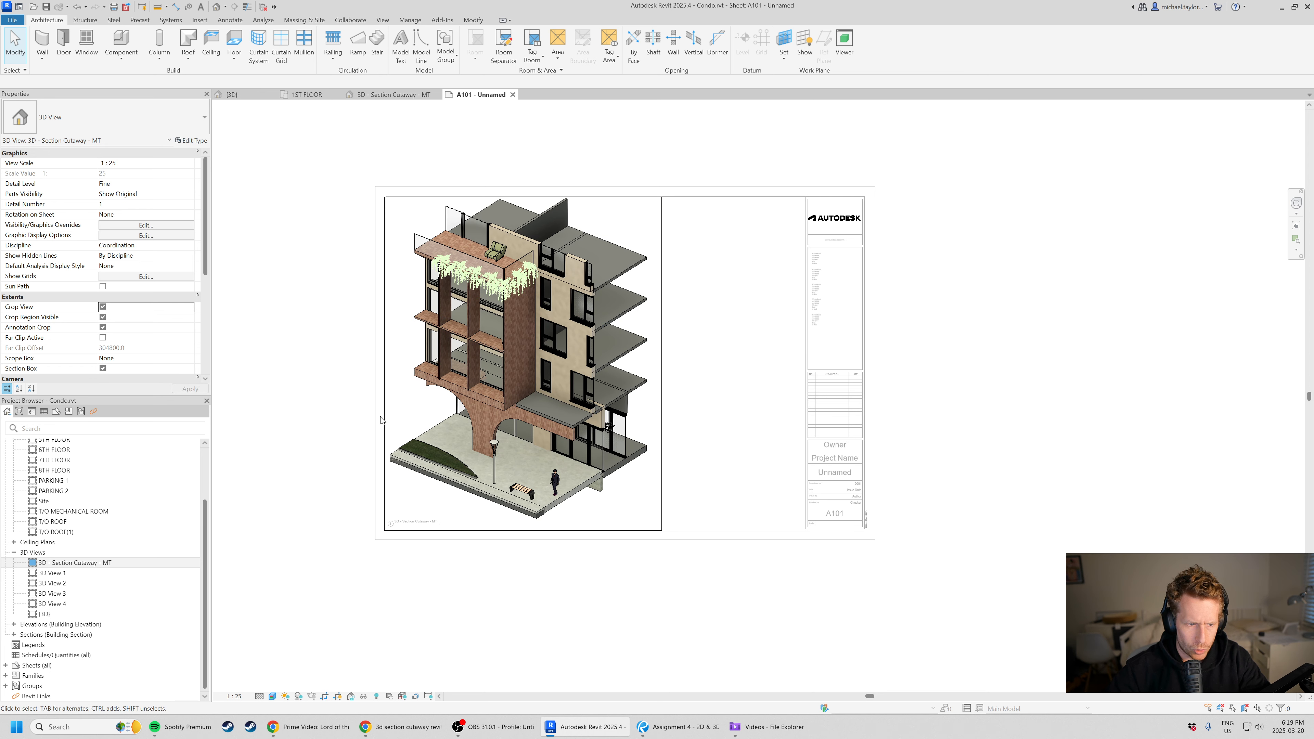
{"action": "left_click", "coordinate": [103, 318]}
{"action": "scroll", "coordinate": [483, 403], "scroll_direction": "up", "scroll_amount": 3}
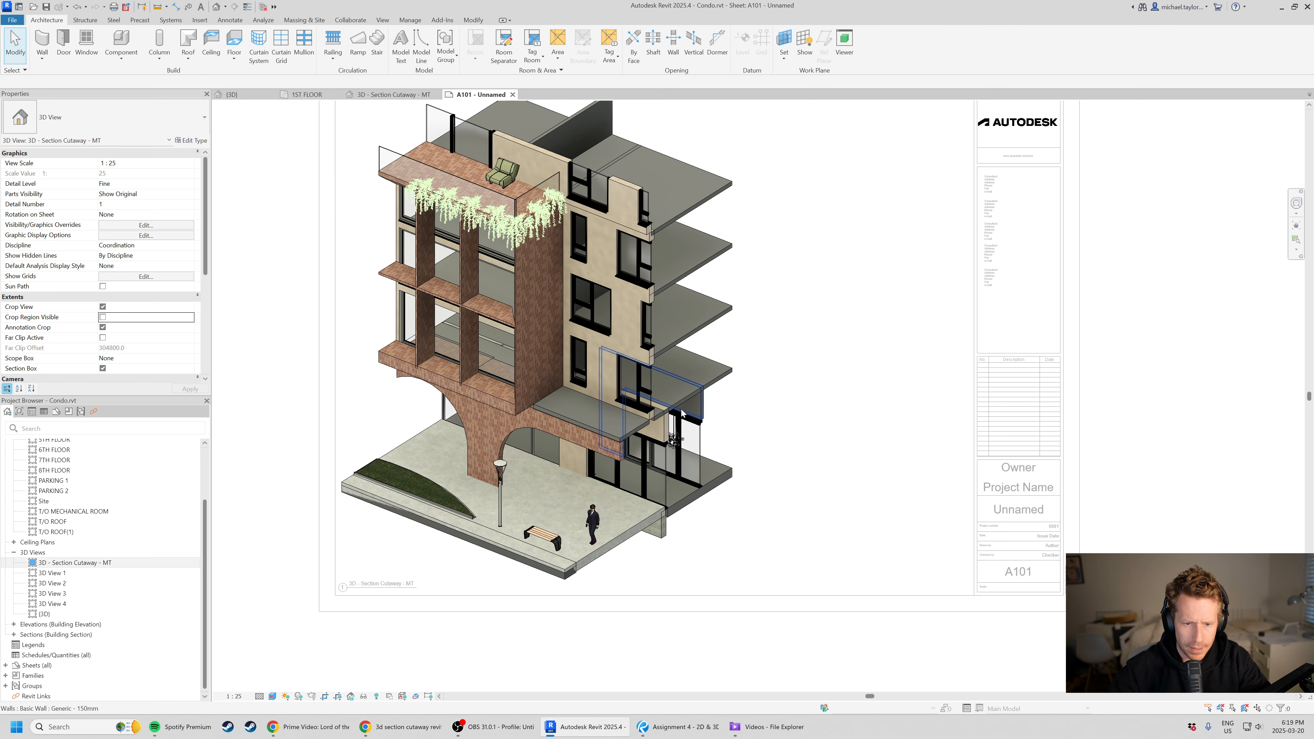
{"action": "scroll", "coordinate": [681, 413], "scroll_direction": "down", "scroll_amount": 3}
{"action": "scroll", "coordinate": [499, 339], "scroll_direction": "up", "scroll_amount": 1}
- Check the reference sheet in the PDF viewer, return to Revit, orbit the cutaway to a slightly different angle and deactivate the view
{"action": "key", "text": "alt+Tab"}
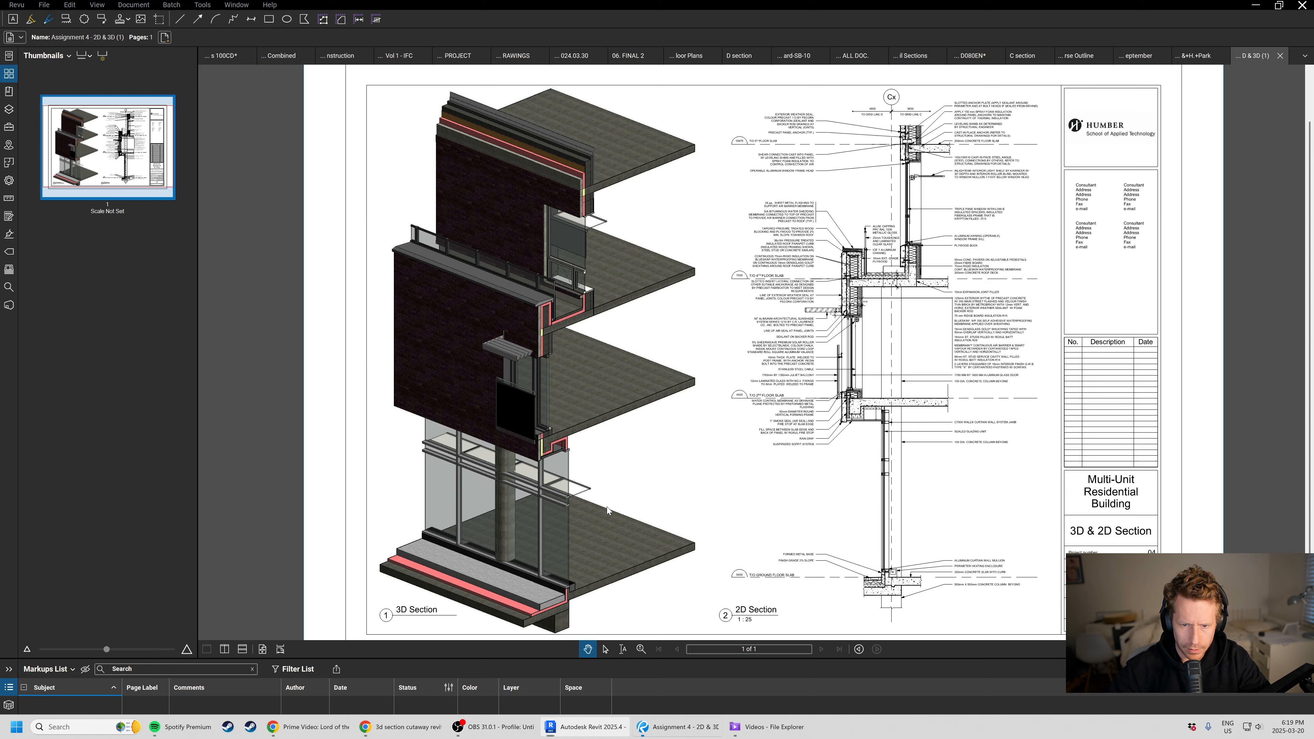
{"action": "key", "text": "alt+Tab"}
{"action": "scroll", "coordinate": [626, 440], "scroll_direction": "up", "scroll_amount": 2}
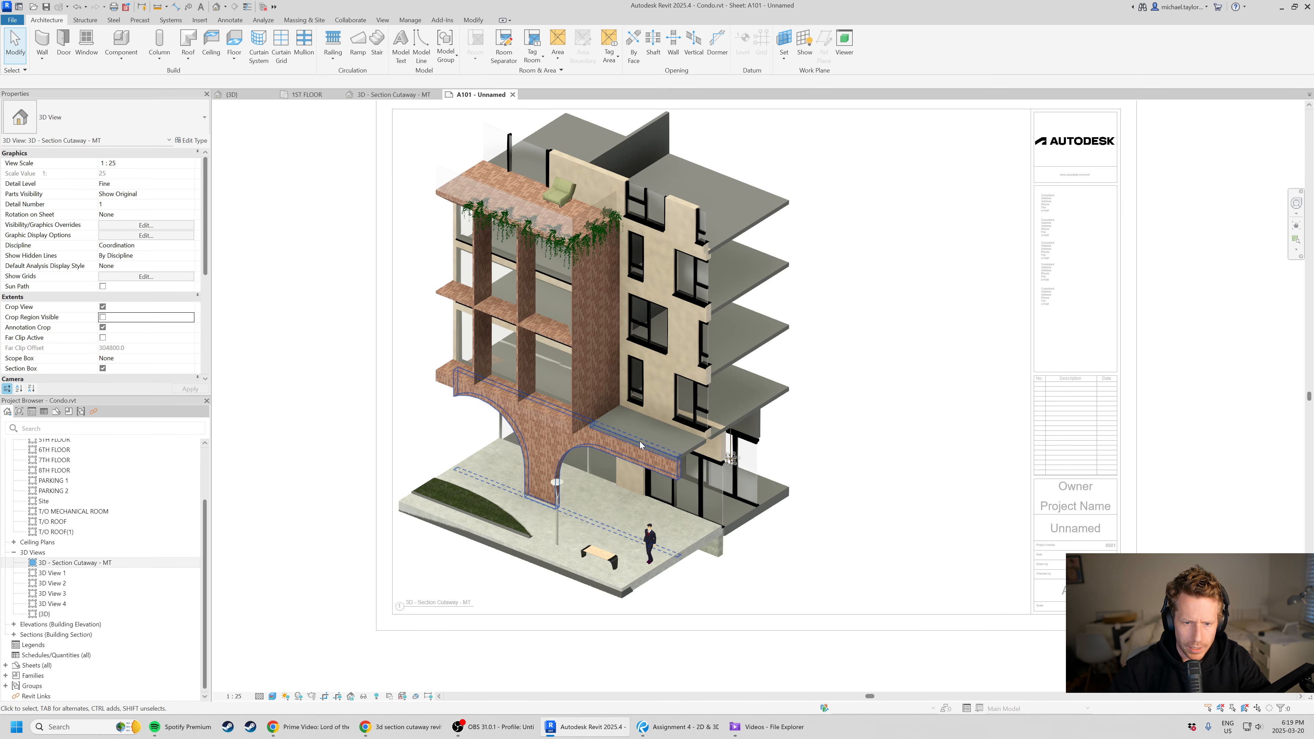
{"action": "mouse_move", "coordinate": [621, 474]}
{"action": "middle_mouse_down", "text": "shift"}
{"action": "mouse_move", "coordinate": [617, 488]}
{"action": "mouse_move", "coordinate": [614, 474]}
{"action": "middle_mouse_up", "text": "shift"}
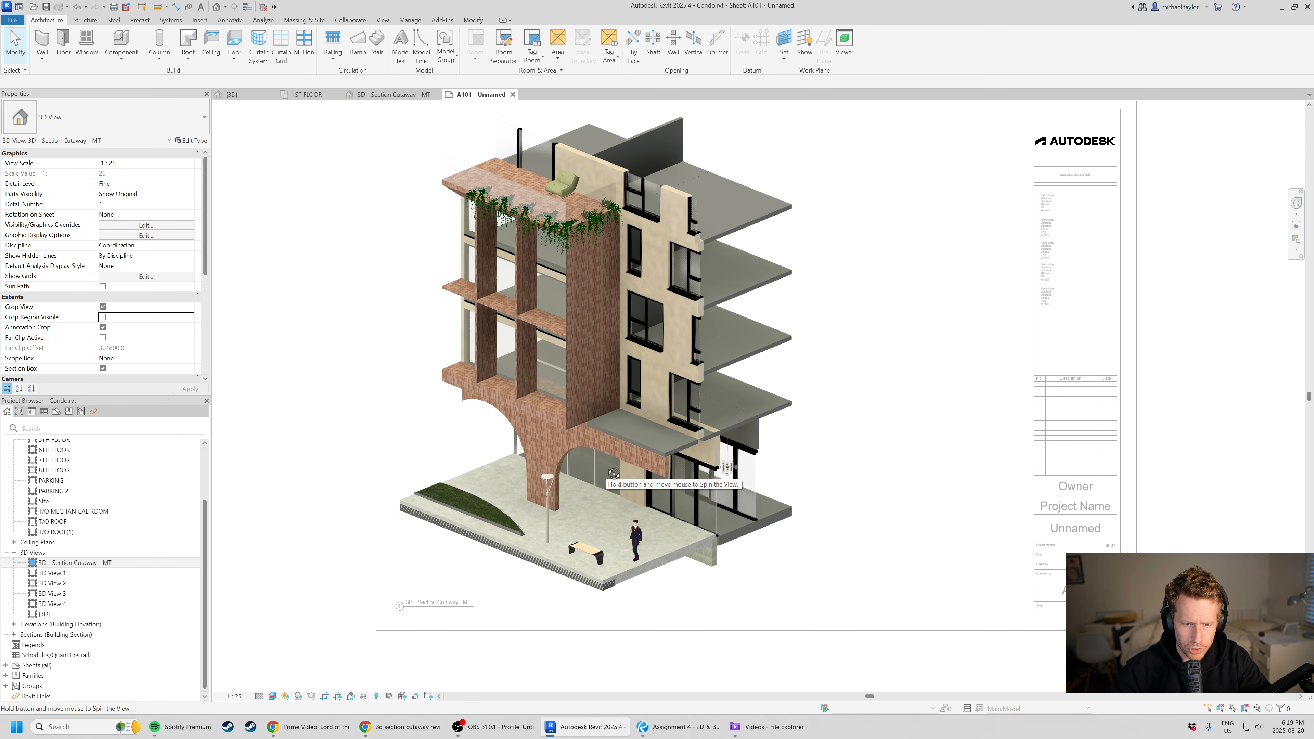
{"action": "double_click", "coordinate": [369, 436]}
{"action": "scroll", "coordinate": [616, 334], "scroll_direction": "down", "scroll_amount": 2}
- Reactivate the cutaway view, fine-tune its orbit angle so the building stays within the sheet border, and deactivate it
{"action": "left_click", "coordinate": [647, 391]}
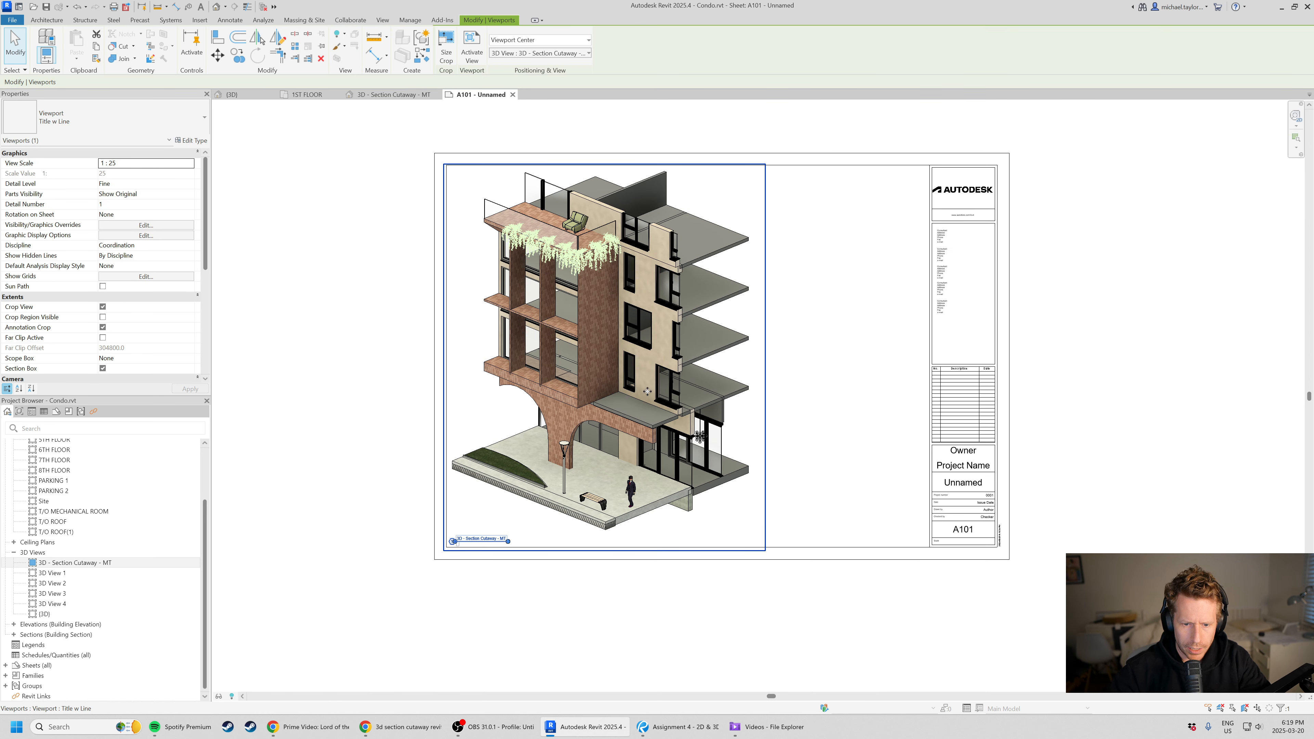
{"action": "scroll", "coordinate": [640, 383], "scroll_direction": "up", "scroll_amount": 2}
{"action": "right_click", "coordinate": [670, 316]}
{"action": "left_click", "coordinate": [725, 367]}
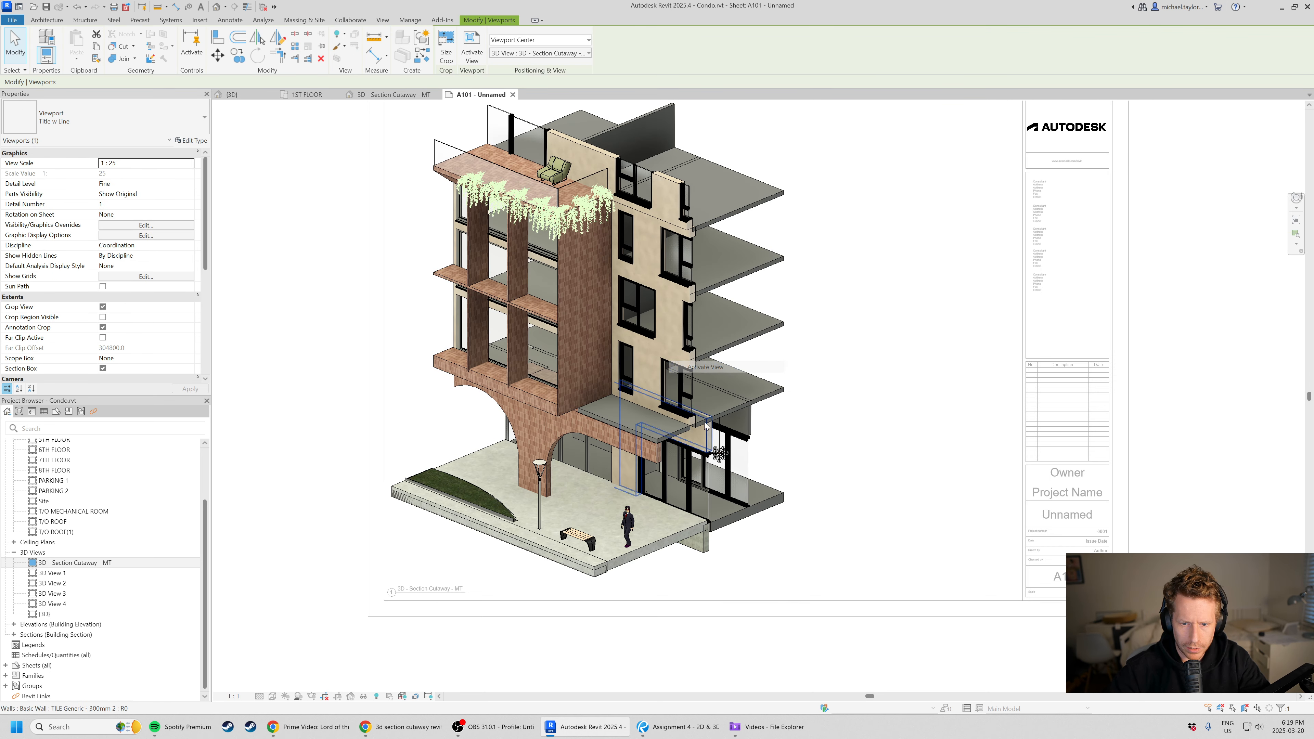
{"action": "middle_click_drag", "start_coordinate": [660, 433], "coordinate": [637, 388], "text": "shift"}
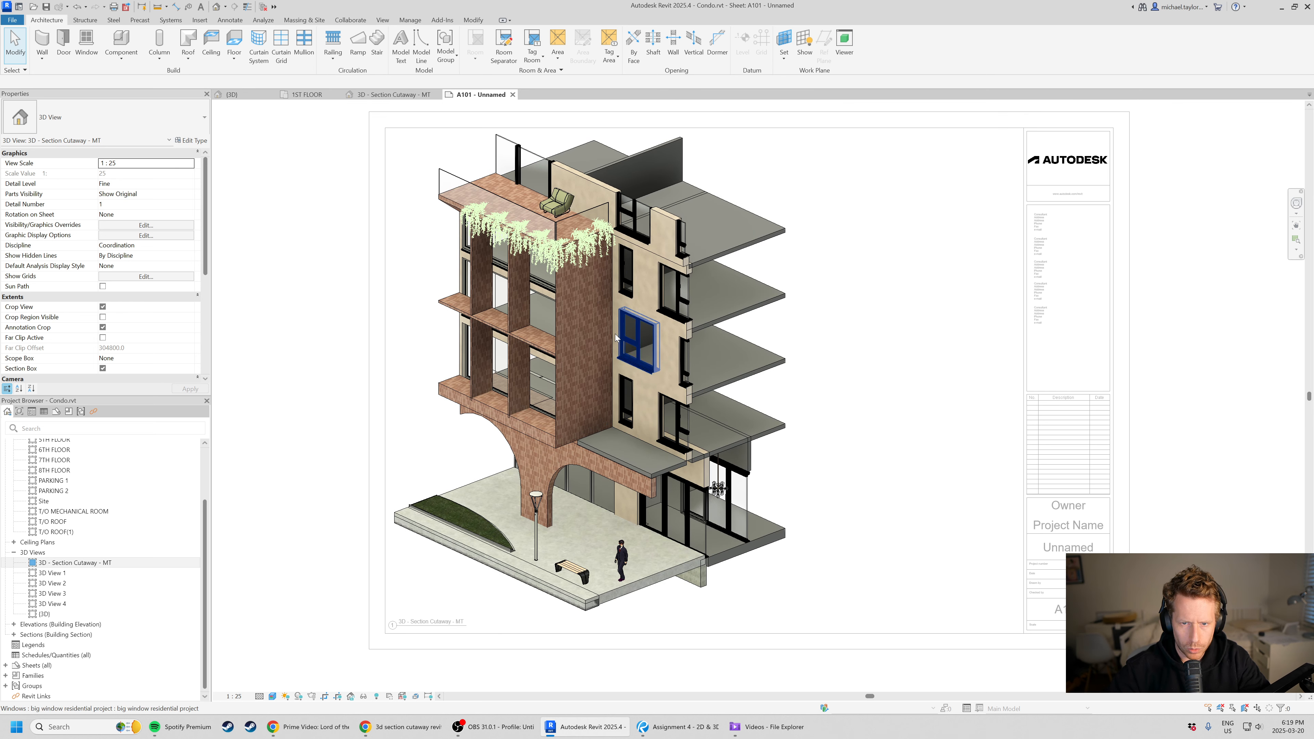
{"action": "left_click", "coordinate": [626, 400]}
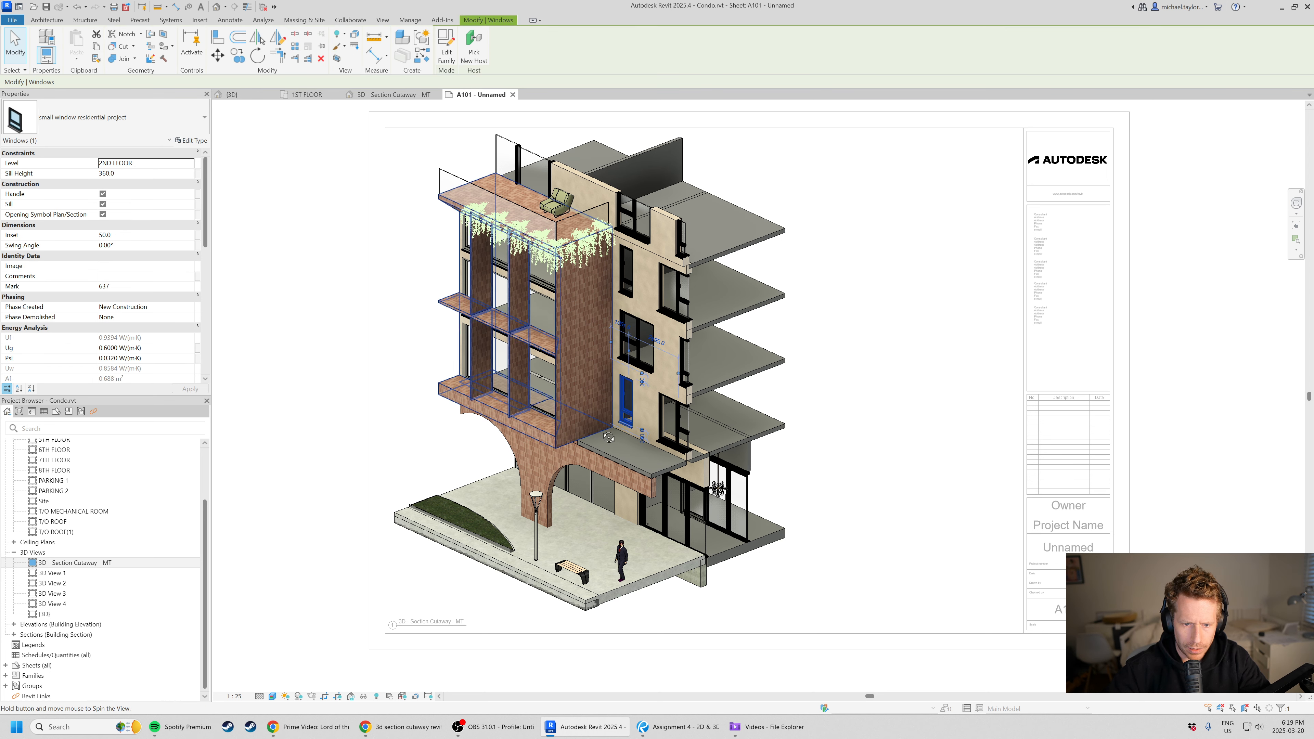
{"action": "middle_click_drag", "start_coordinate": [610, 409], "coordinate": [609, 442], "text": "shift"}
{"action": "double_click", "coordinate": [281, 454]}
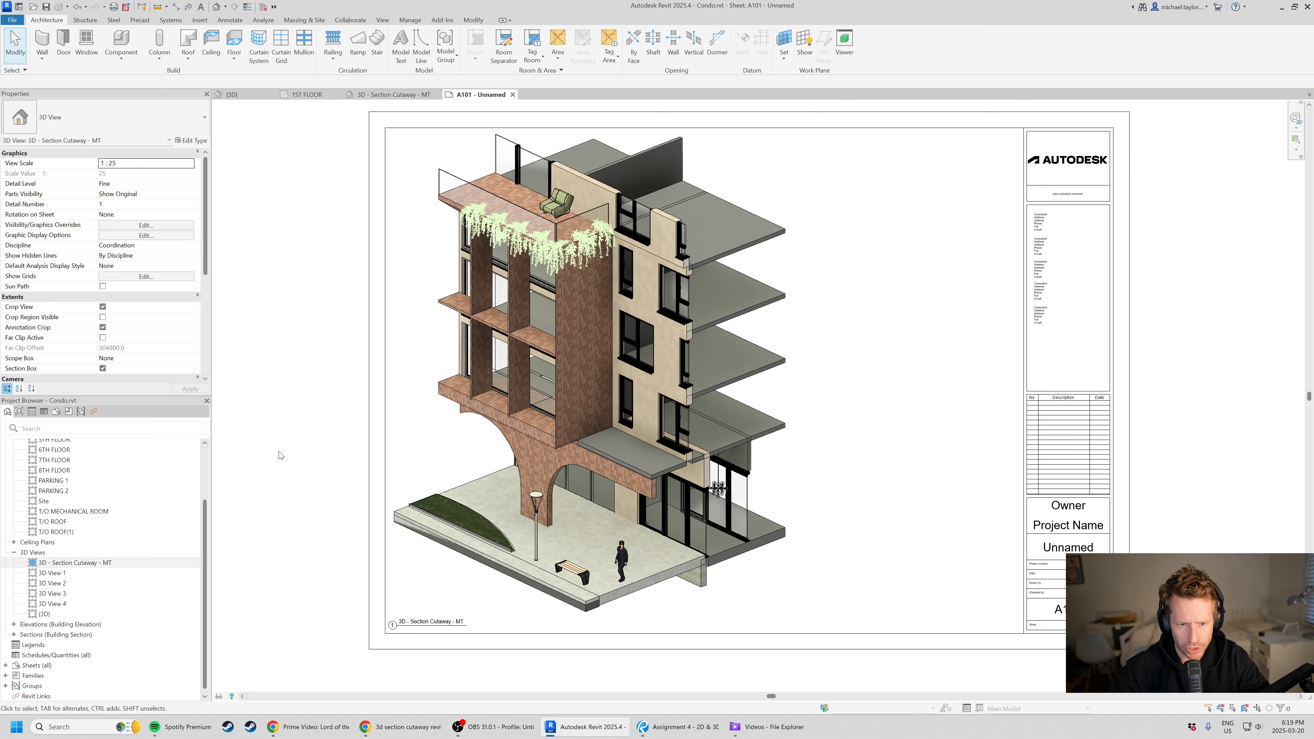
{"action": "scroll", "coordinate": [602, 299], "scroll_direction": "down", "scroll_amount": 2}
{"action": "scroll", "coordinate": [600, 334], "scroll_direction": "up", "scroll_amount": 2}
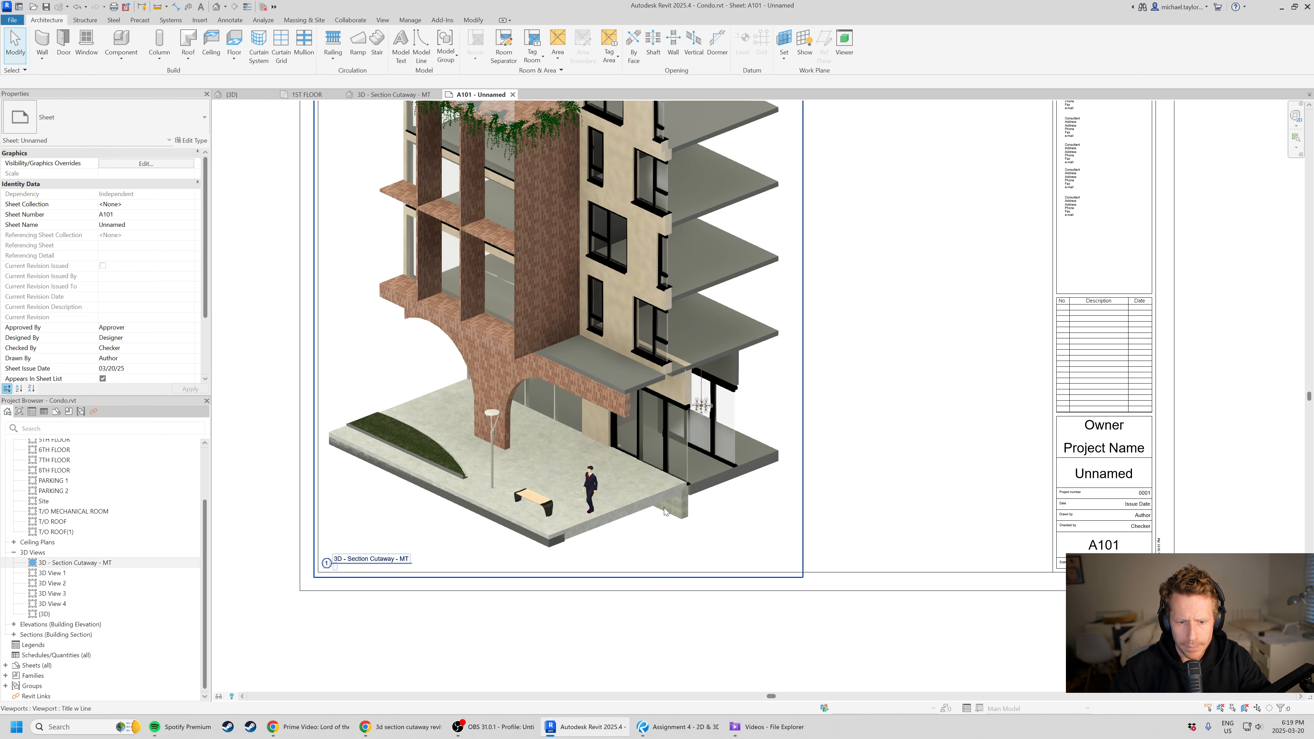
{"action": "scroll", "coordinate": [602, 330], "scroll_direction": "up", "scroll_amount": 1}
{"action": "scroll", "coordinate": [676, 516], "scroll_direction": "down", "scroll_amount": 1}
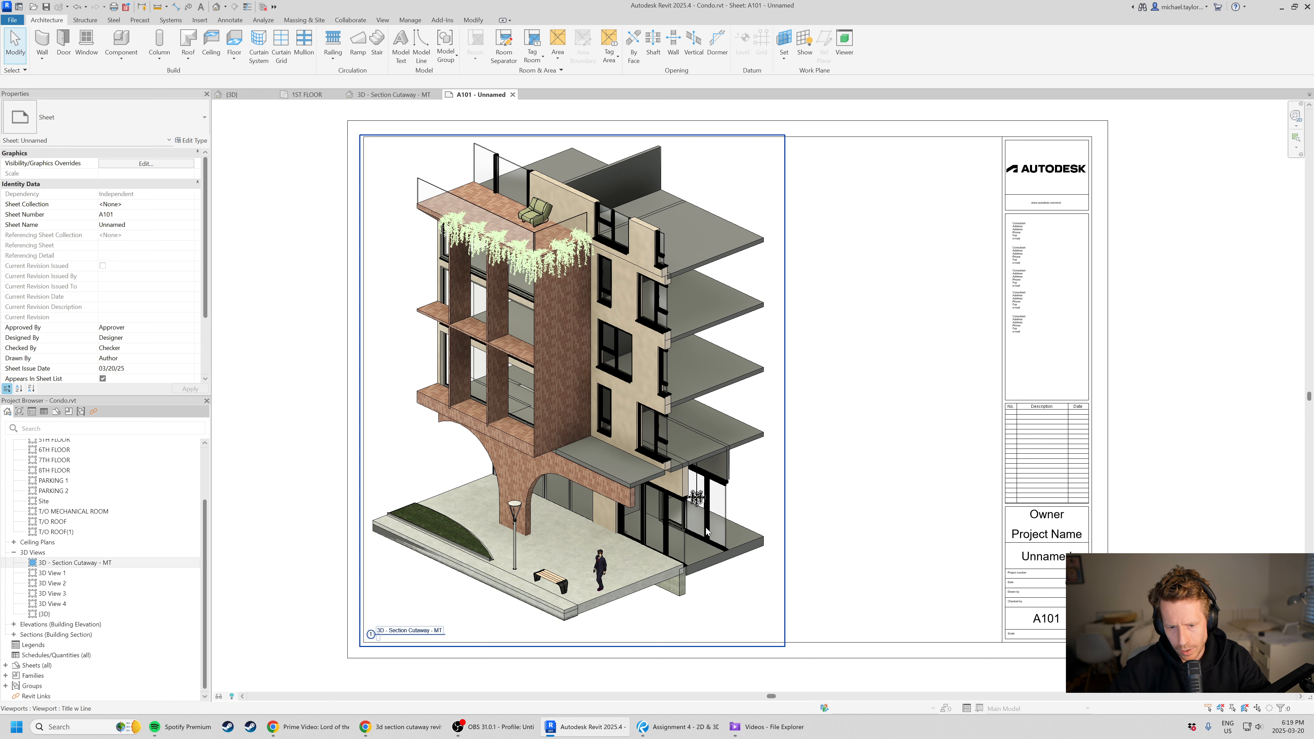
{"action": "scroll", "coordinate": [706, 528], "scroll_direction": "up", "scroll_amount": 1}
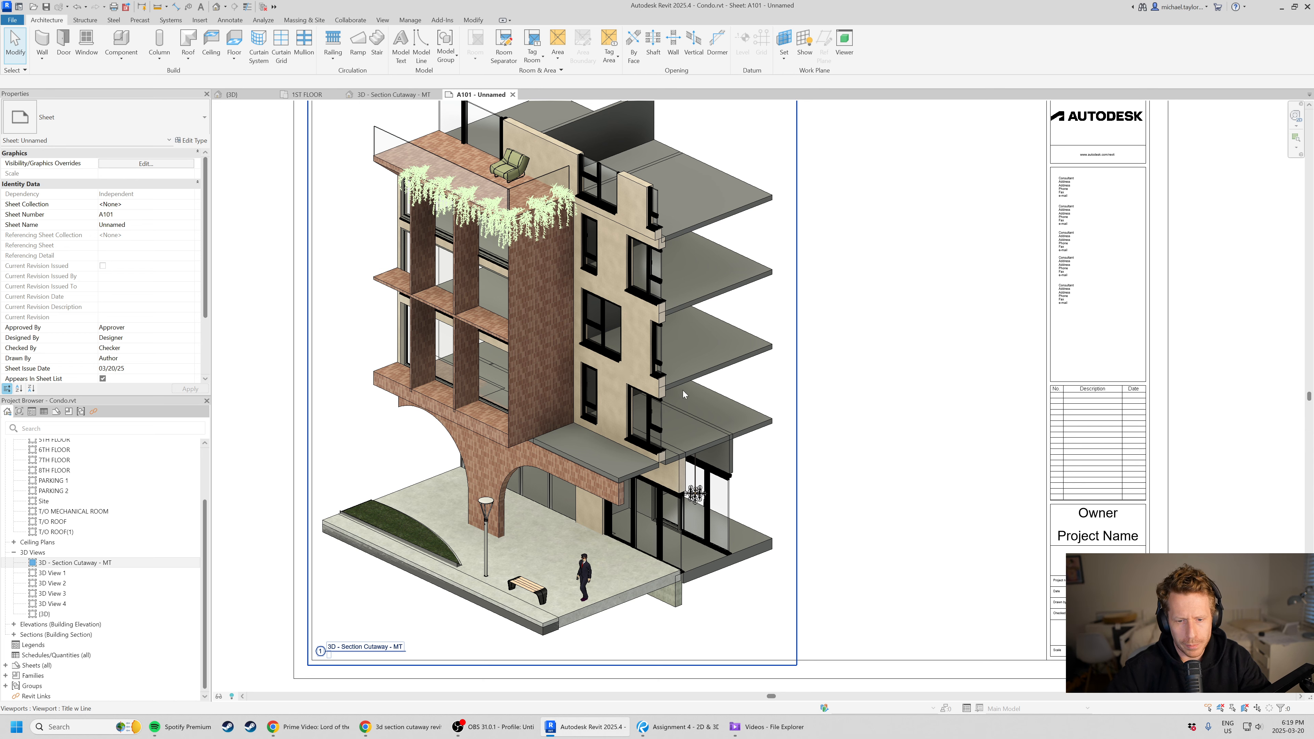
{"action": "scroll", "coordinate": [683, 391], "scroll_direction": "up", "scroll_amount": 2}
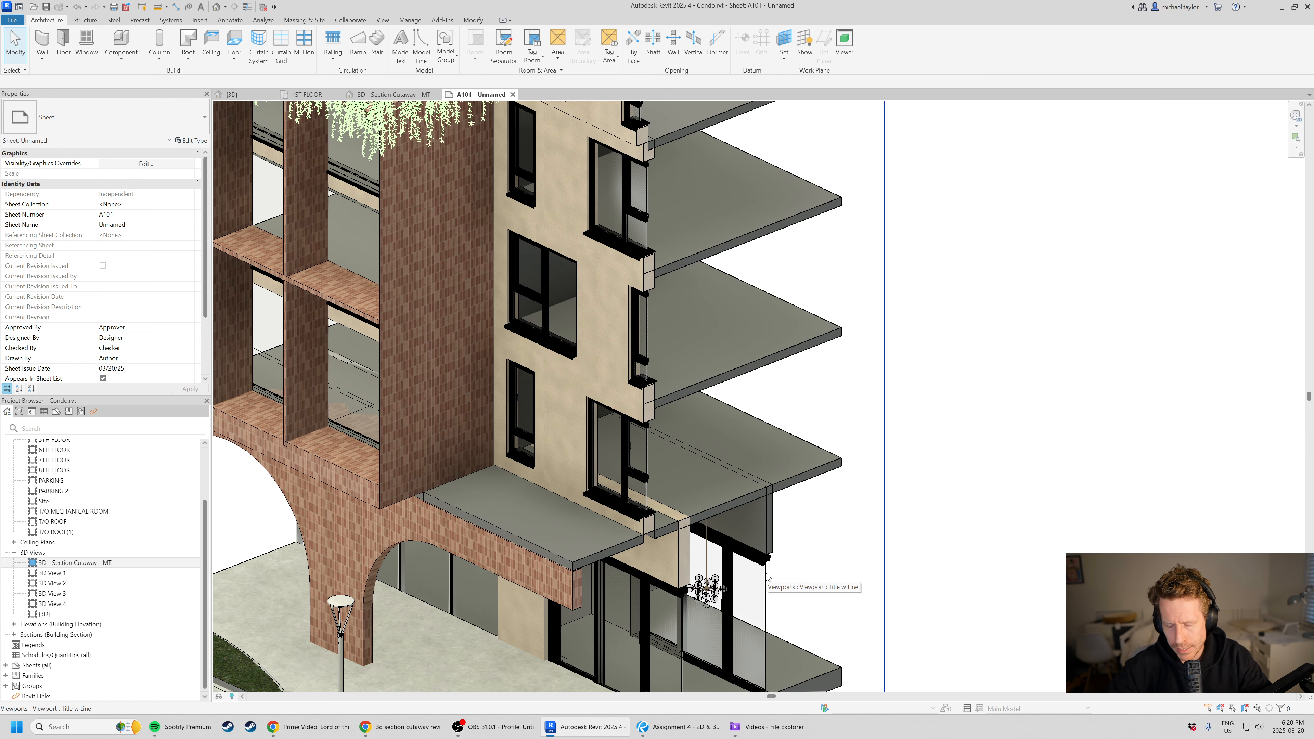
{"action": "scroll", "coordinate": [604, 396], "scroll_direction": "down", "scroll_amount": 3}
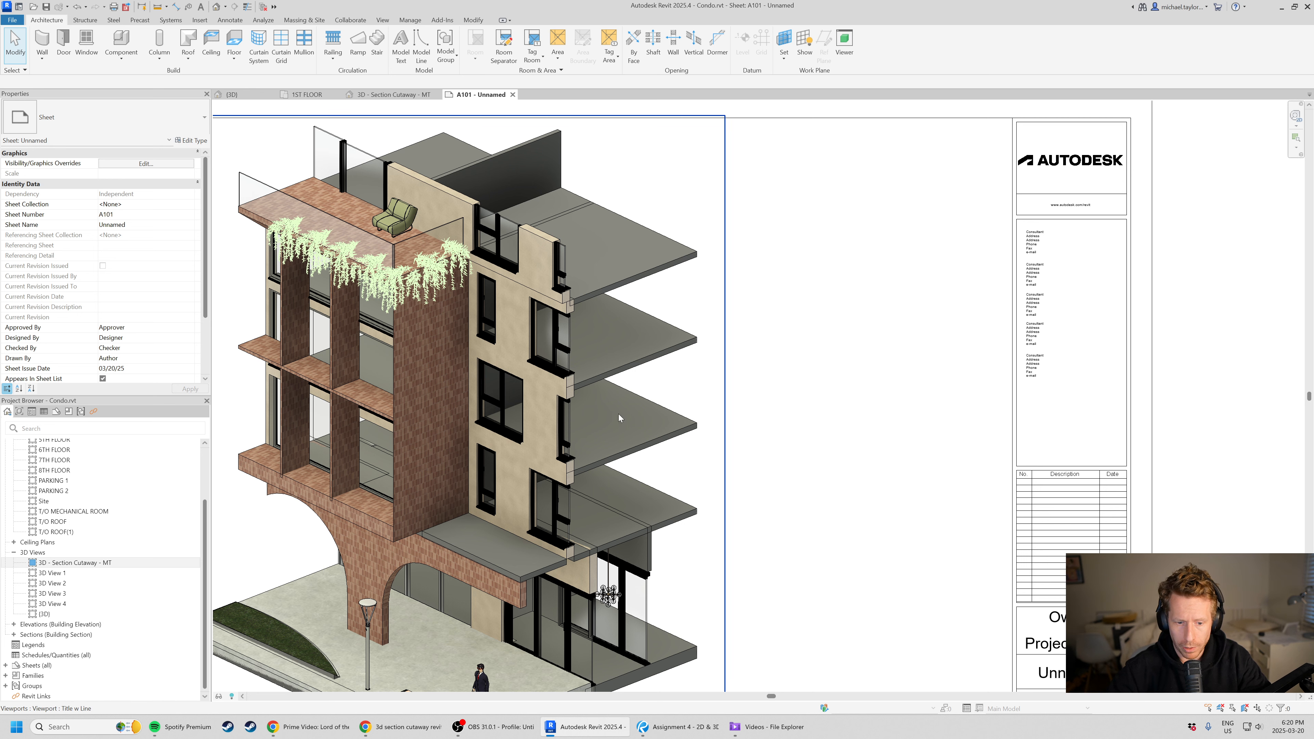
{"action": "scroll", "coordinate": [667, 248], "scroll_direction": "down", "scroll_amount": 1}
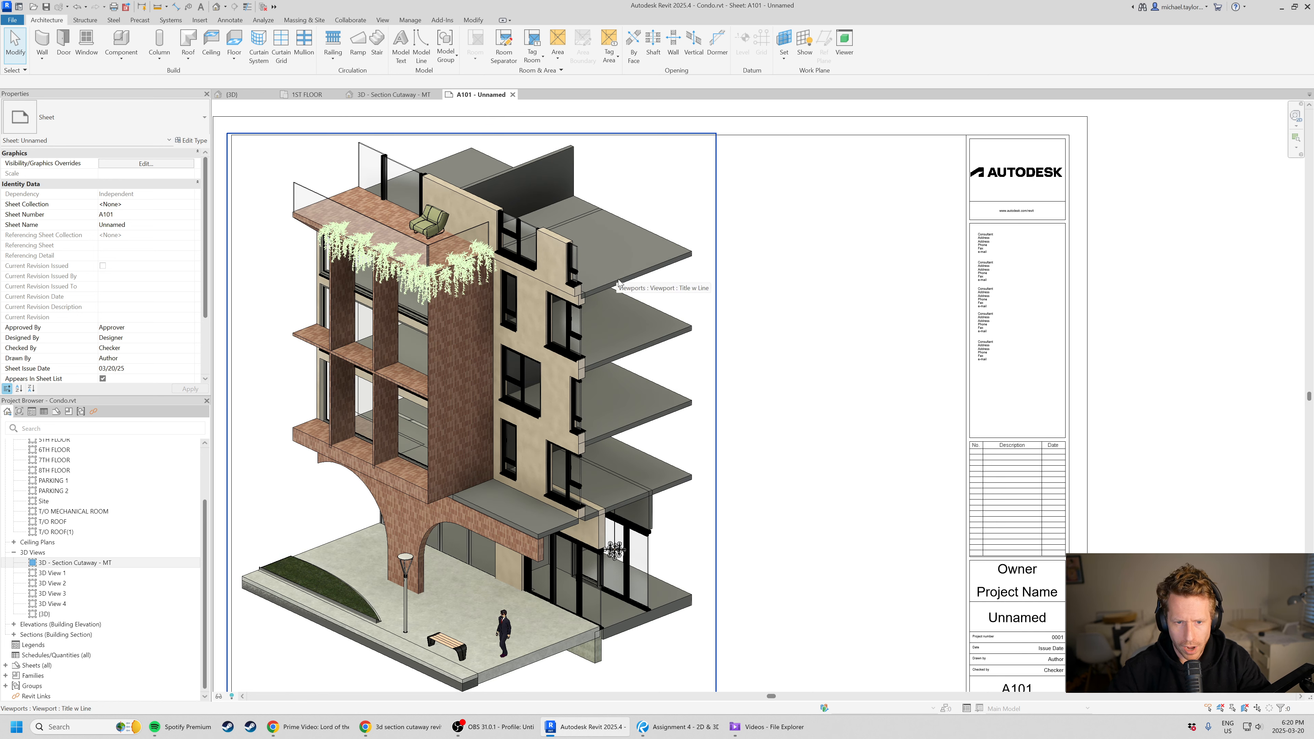
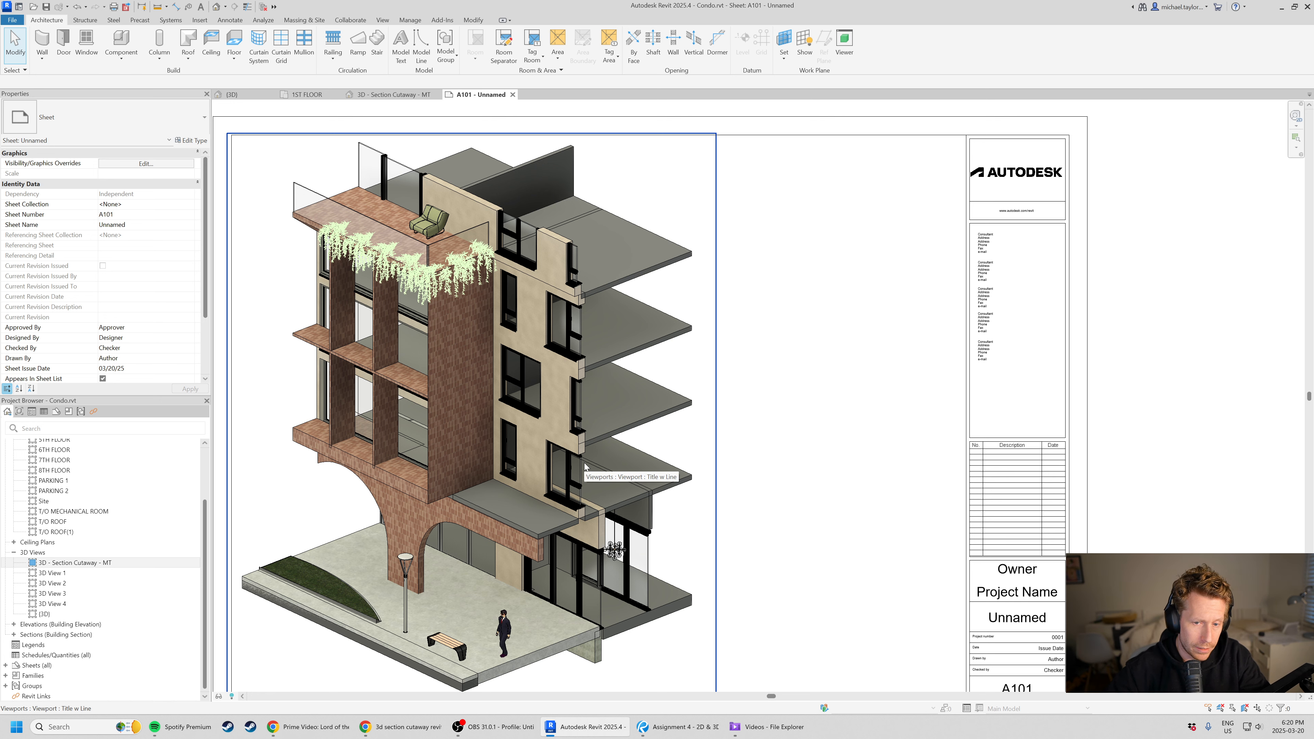
{"action": "scroll", "coordinate": [610, 268], "scroll_direction": "down", "scroll_amount": 1}
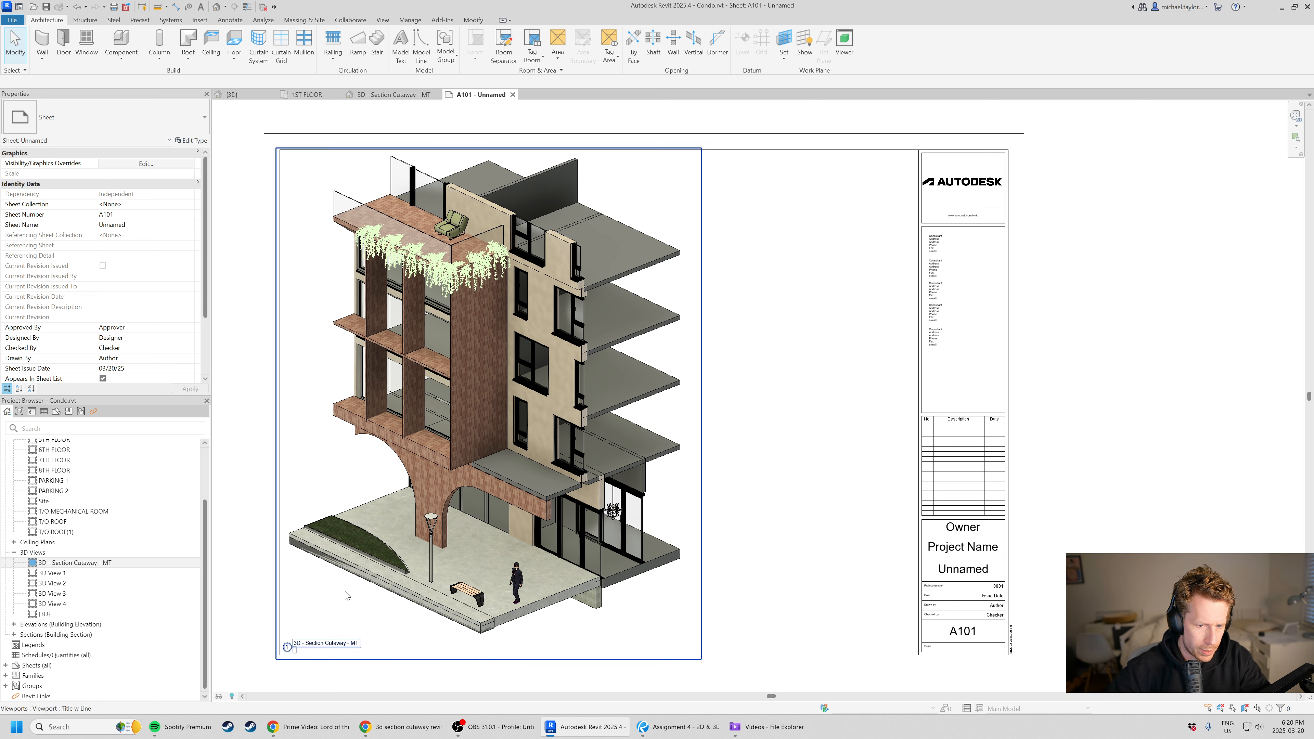
- Open the 1ST FLOOR plan and bring the building's area around grids 4 to 6 into view
{"action": "scroll", "coordinate": [69, 520], "scroll_direction": "up", "scroll_amount": 2}
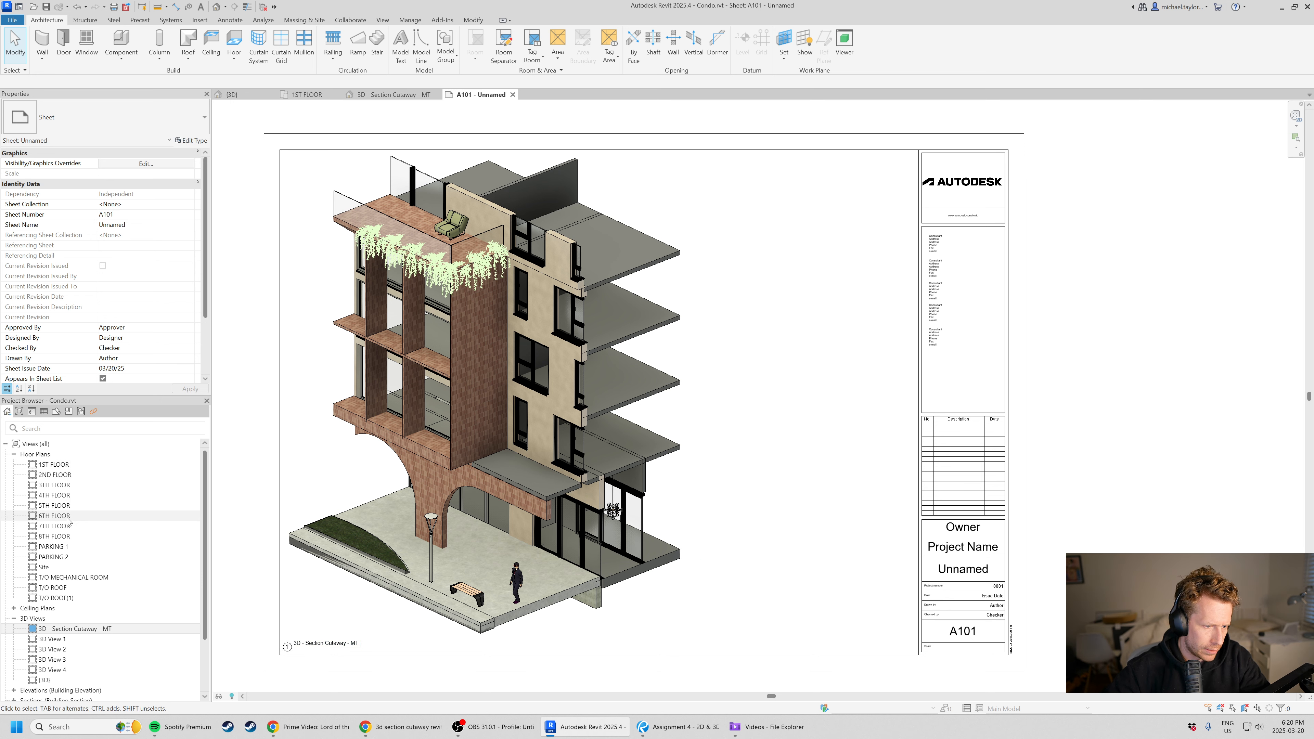
{"action": "double_click", "coordinate": [58, 465]}
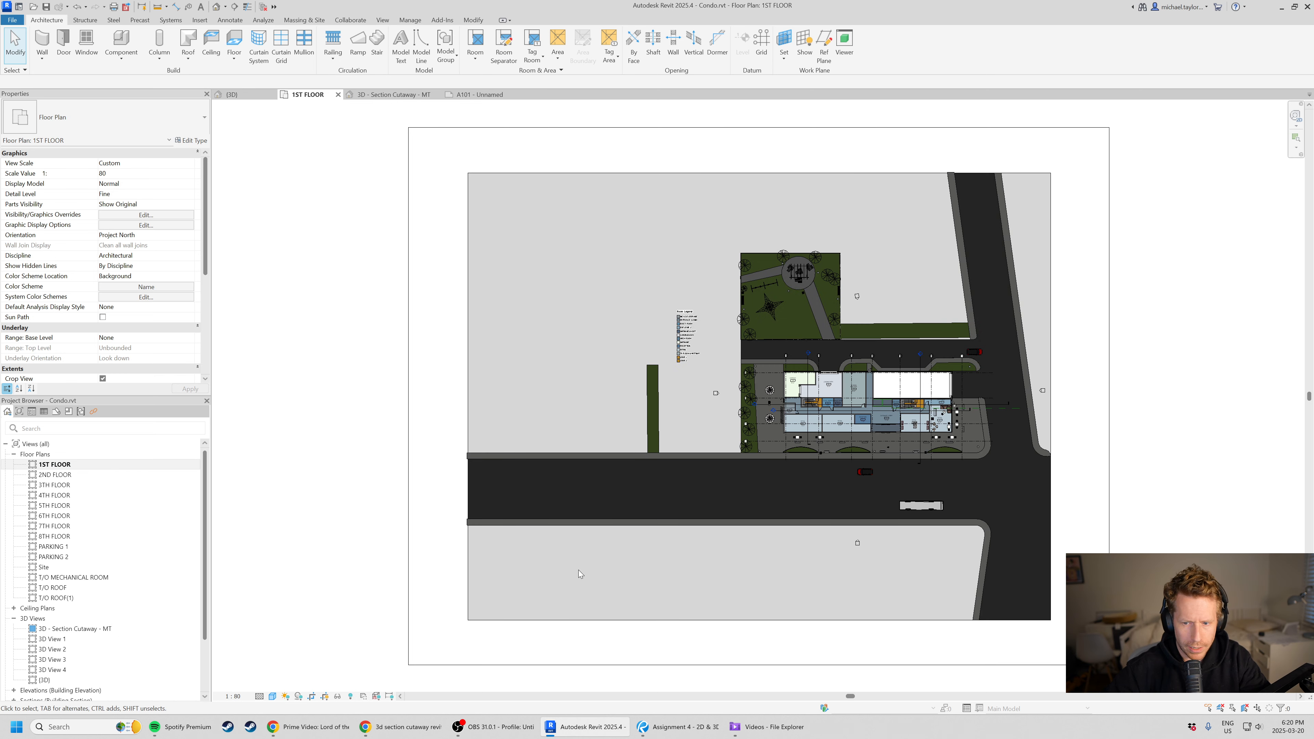
{"action": "scroll", "coordinate": [972, 438], "scroll_direction": "up", "scroll_amount": 8}
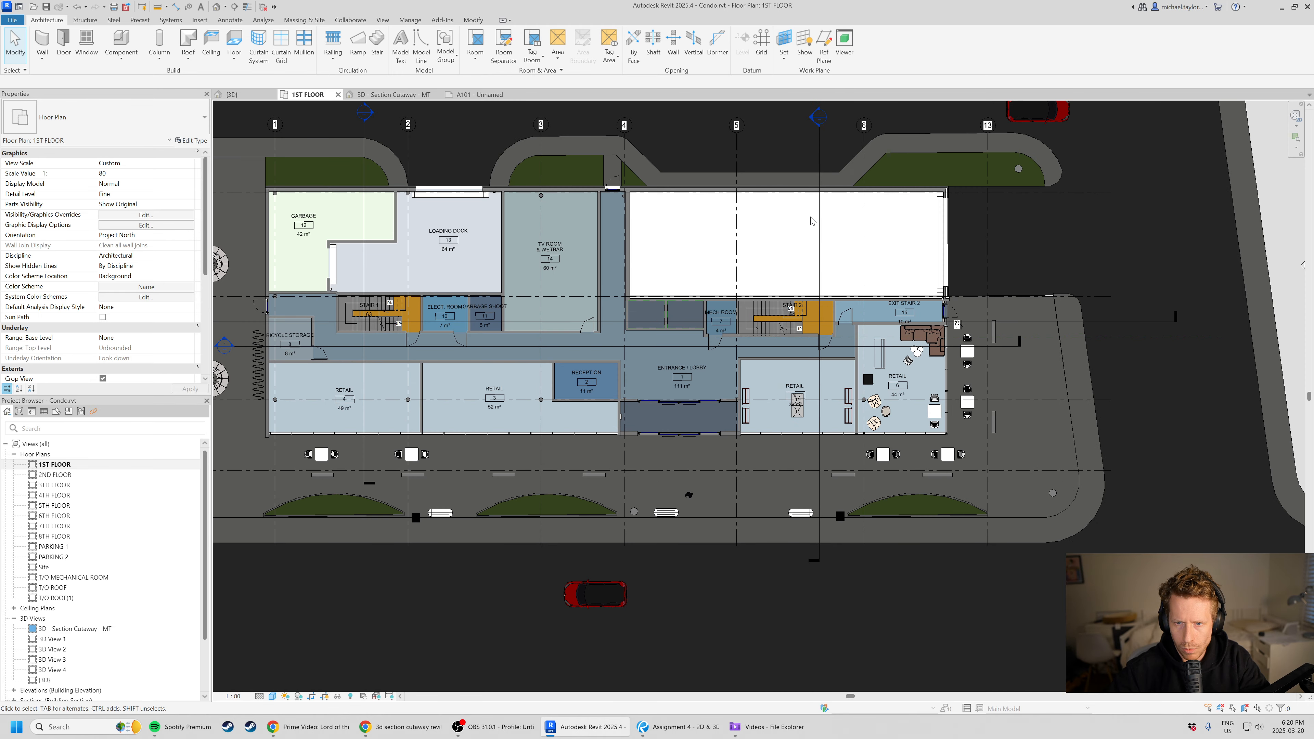
{"action": "middle_click_drag", "start_coordinate": [818, 156], "coordinate": [782, 247]}
{"action": "scroll", "coordinate": [782, 247], "scroll_direction": "up", "scroll_amount": 2}
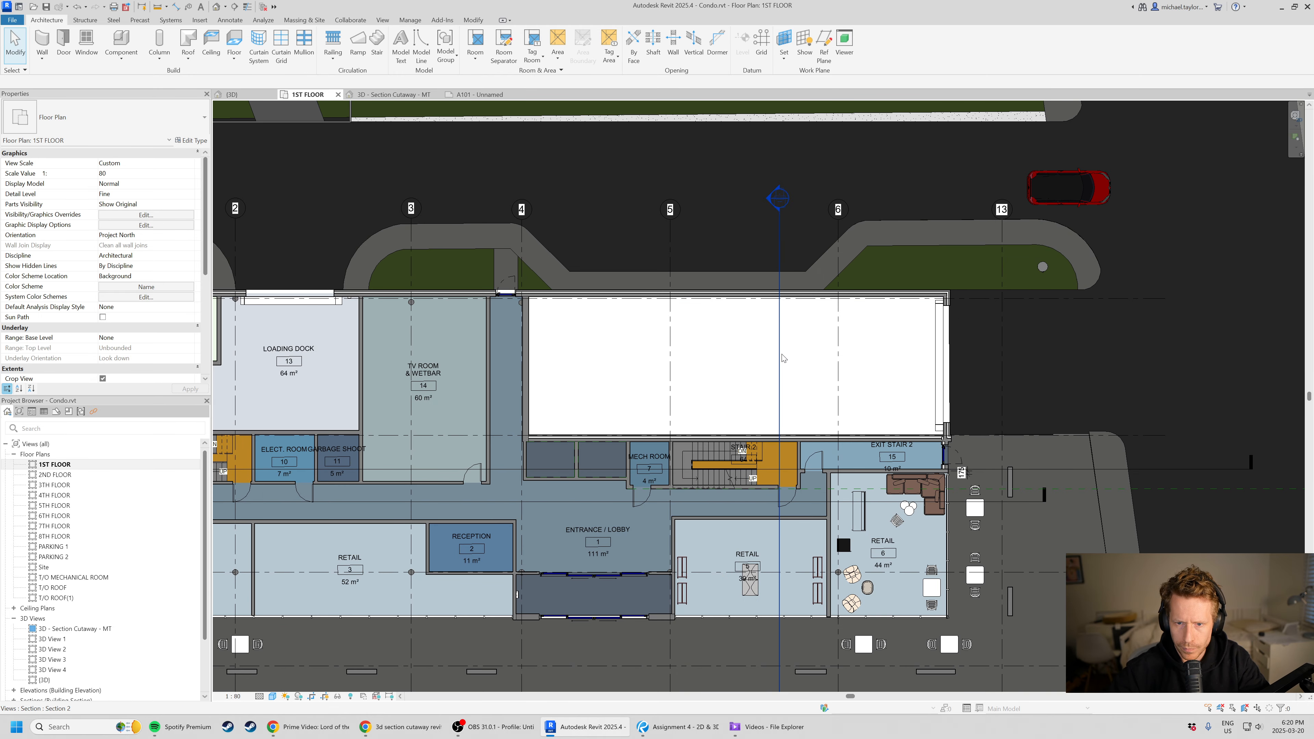
{"action": "left_click", "coordinate": [780, 363]}
{"action": "key", "text": "c"}
{"action": "key", "text": "s"}
{"action": "scroll", "coordinate": [625, 203], "scroll_direction": "down", "scroll_amount": 2}
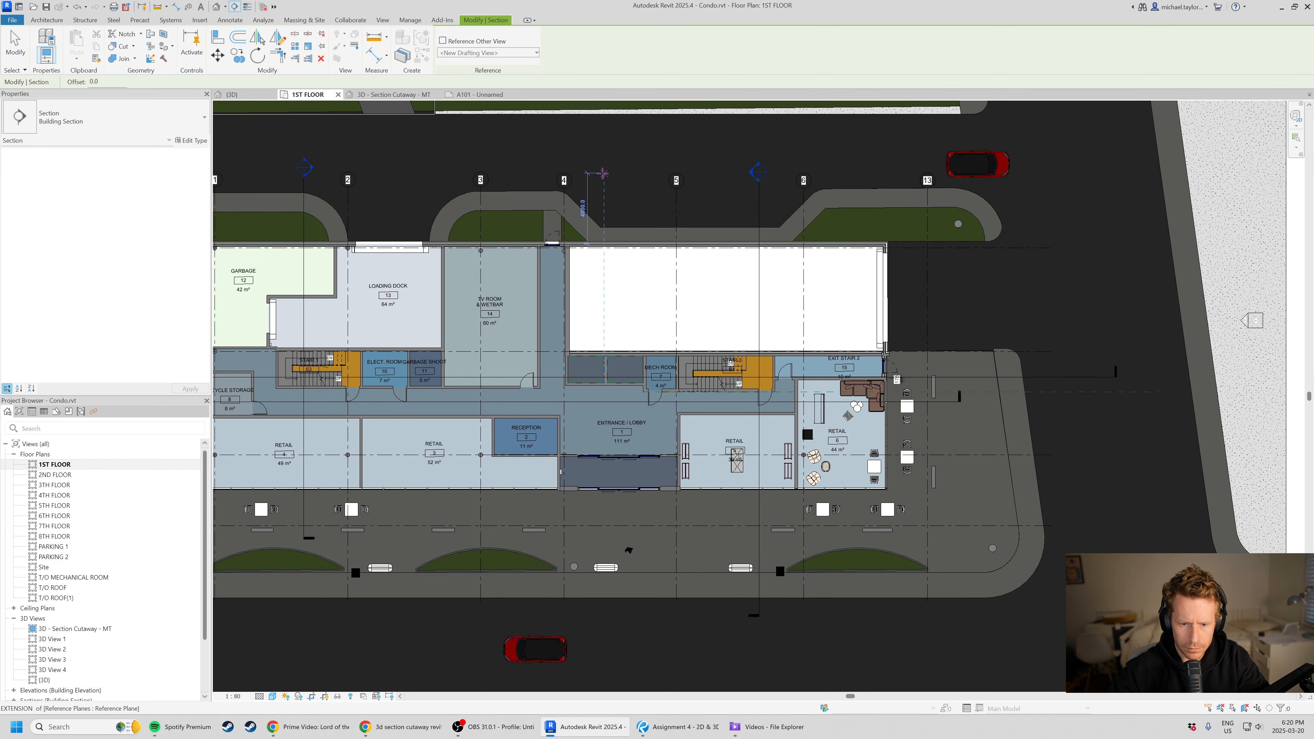
{"action": "key", "text": "alt+Tab"}
{"action": "key", "text": "alt+Tab"}
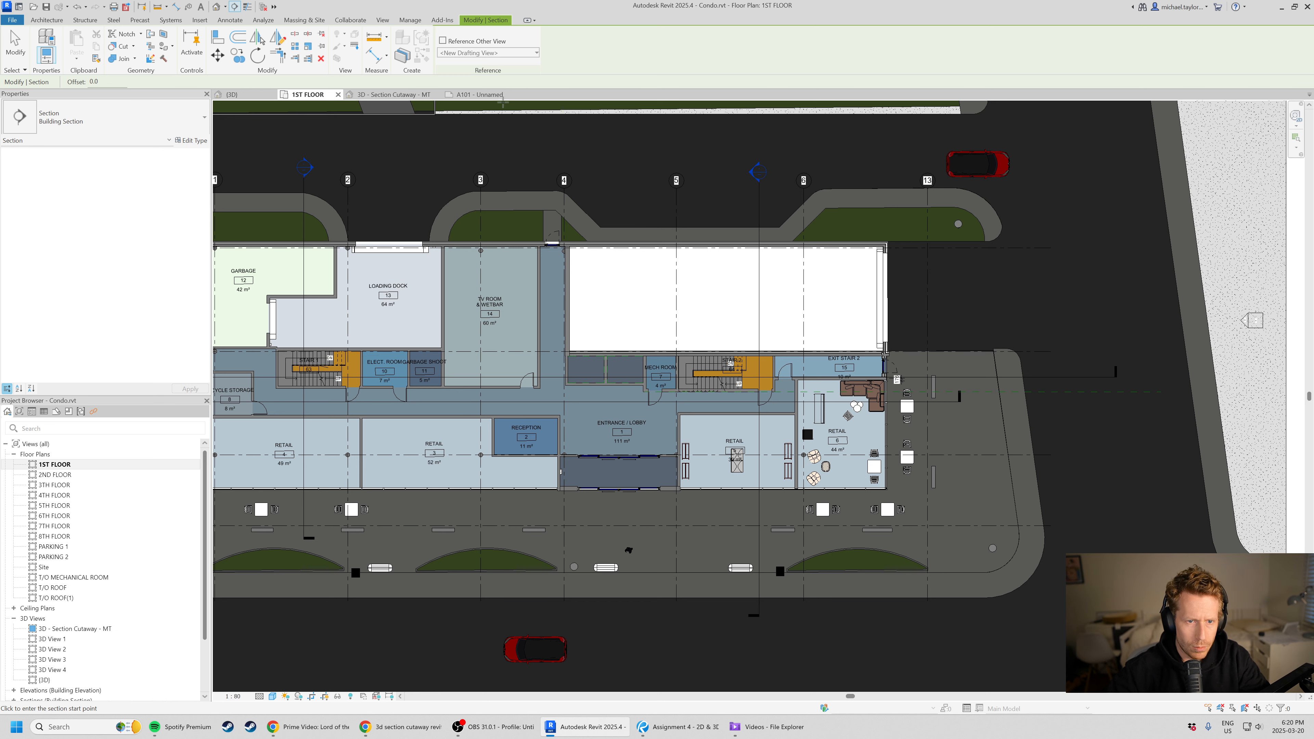
- Check the 3D - Section Cutaway - MT view and the A101 sheet, and return to the 1ST FLOOR plan
{"action": "left_click", "coordinate": [393, 95]}
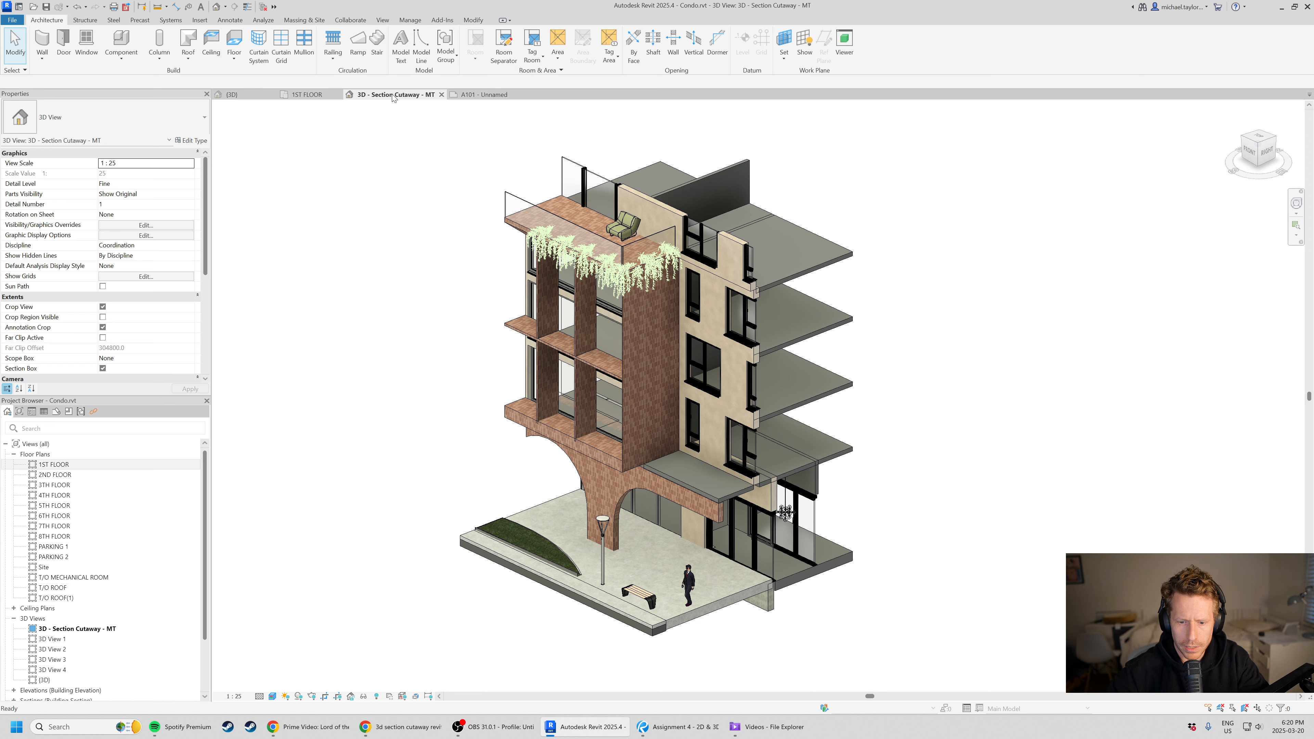
{"action": "left_click", "coordinate": [478, 94]}
{"action": "left_click", "coordinate": [304, 95]}
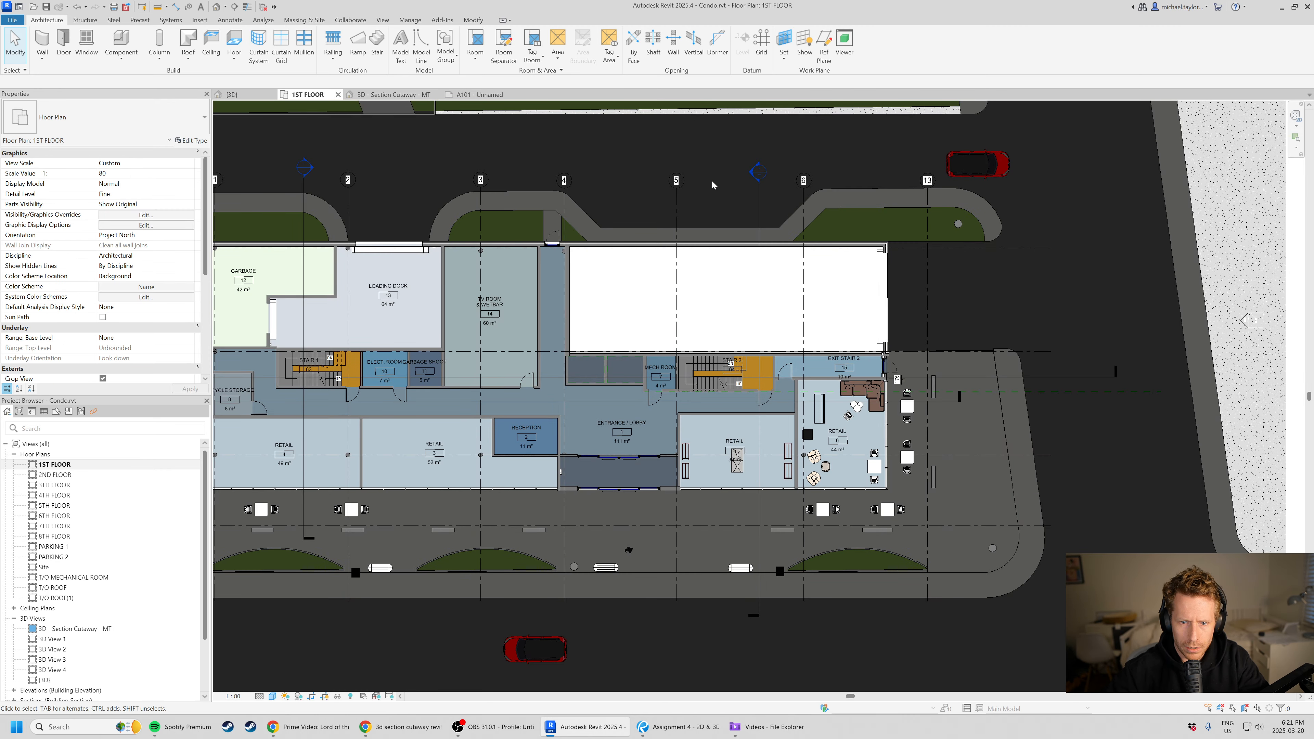
- Draw a building section through the entrance lobby between grids 4 and 5, from behind the building to the front sidewalk
{"action": "left_click", "coordinate": [235, 6]}
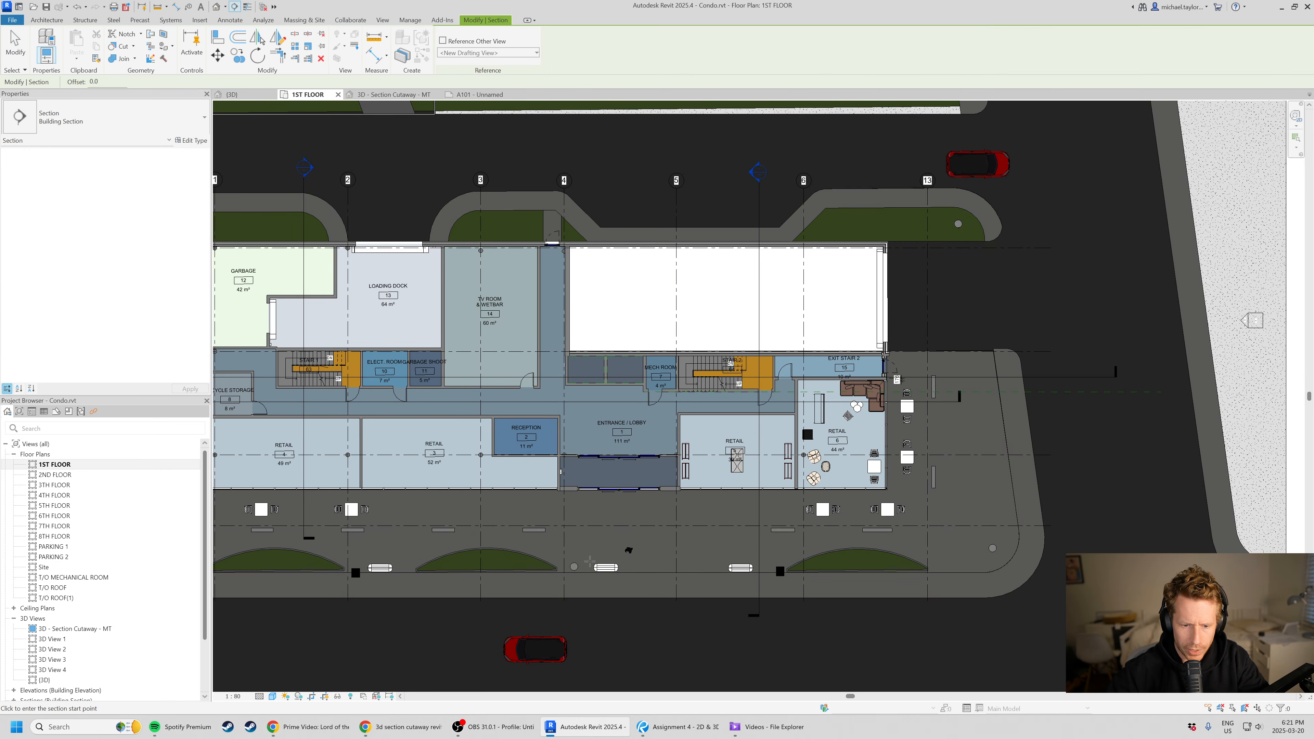
{"action": "left_click", "coordinate": [596, 179]}
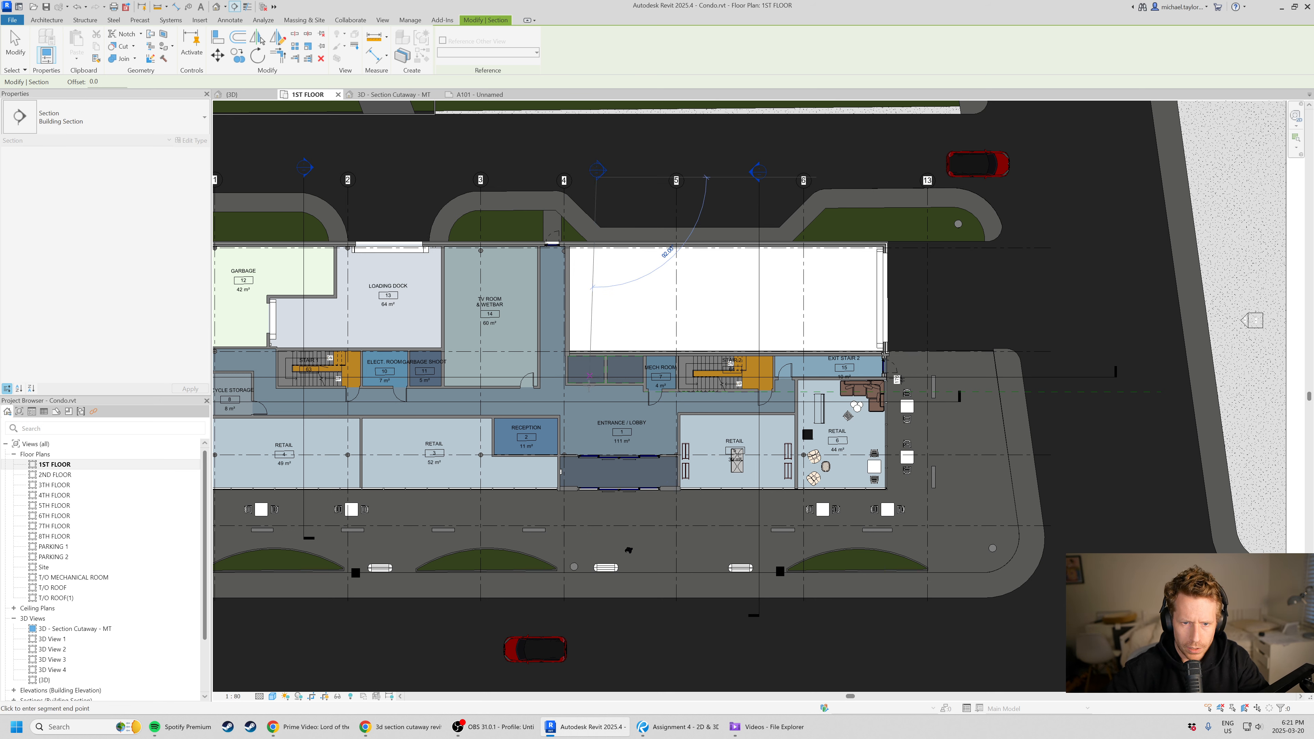
{"action": "left_click", "coordinate": [598, 554]}
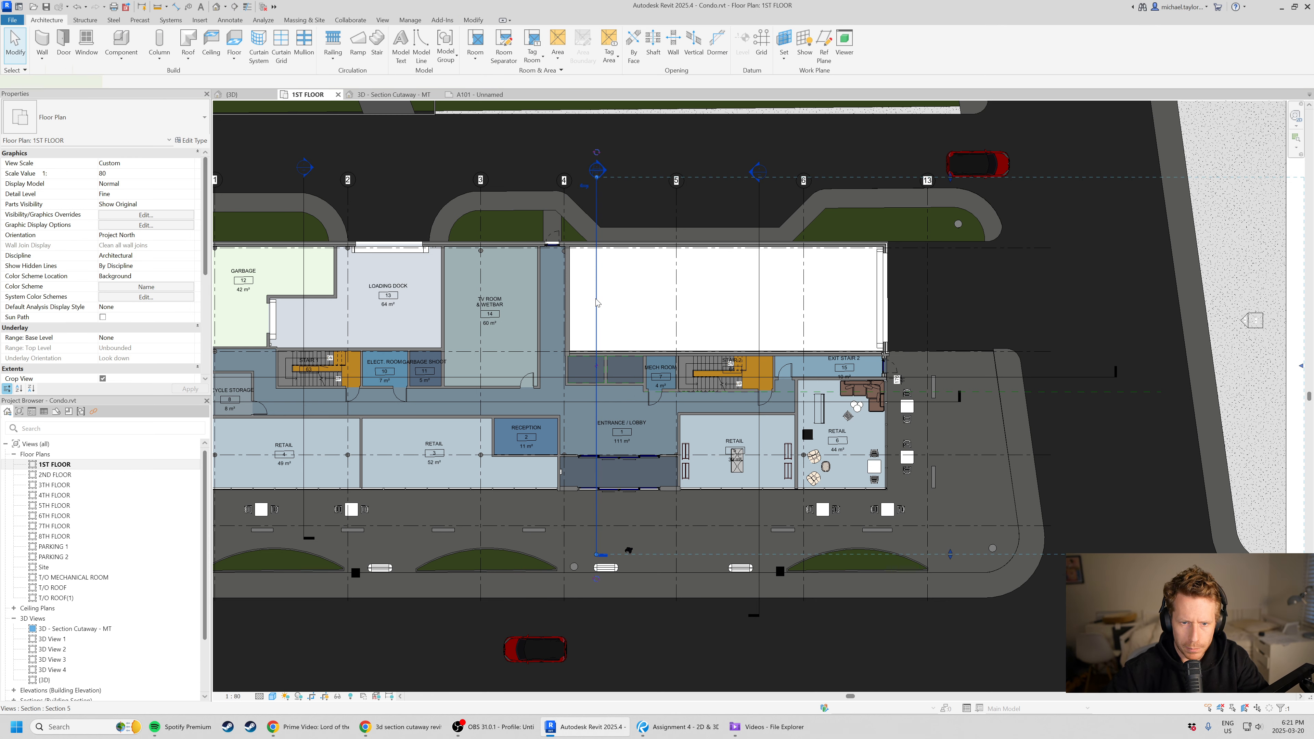
- Pull the new section's far clip boundary in close to the cut line, to an offset of about 3509 mm
{"action": "scroll", "coordinate": [568, 305], "scroll_direction": "down", "scroll_amount": 2}
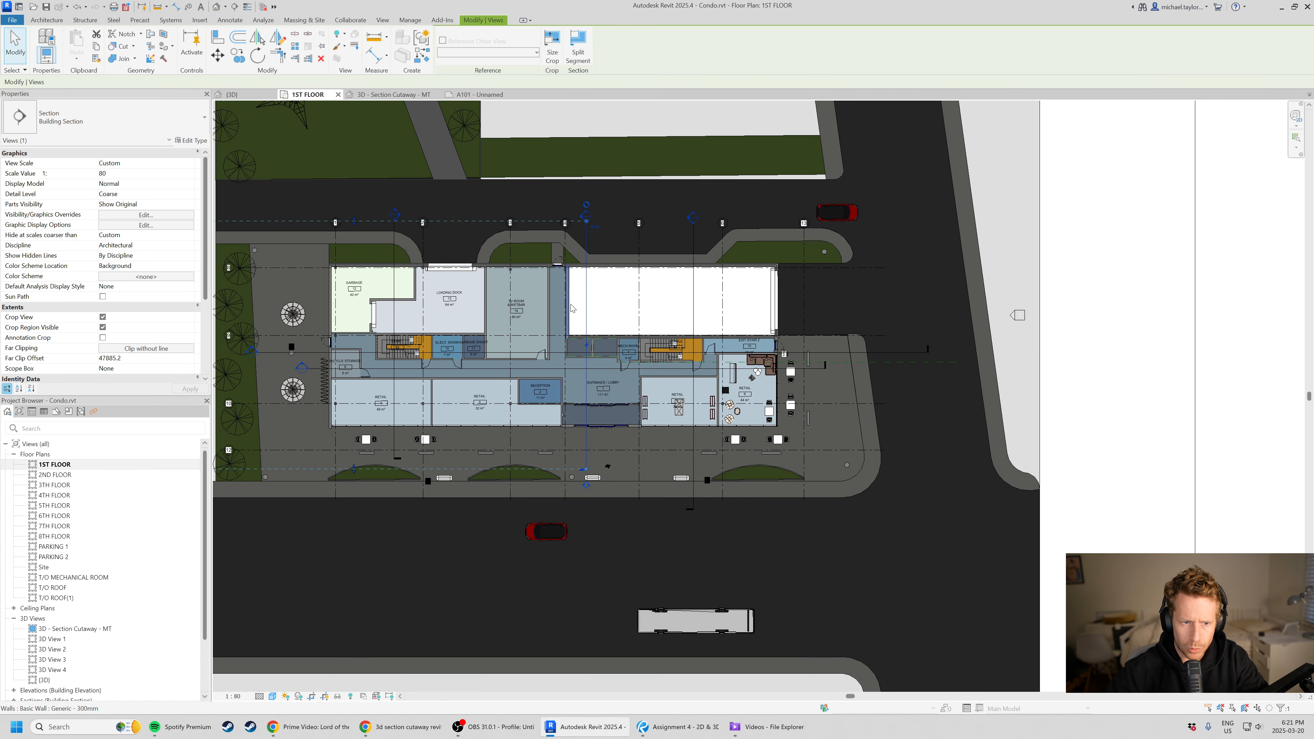
{"action": "middle_click_drag", "start_coordinate": [298, 371], "coordinate": [582, 359]}
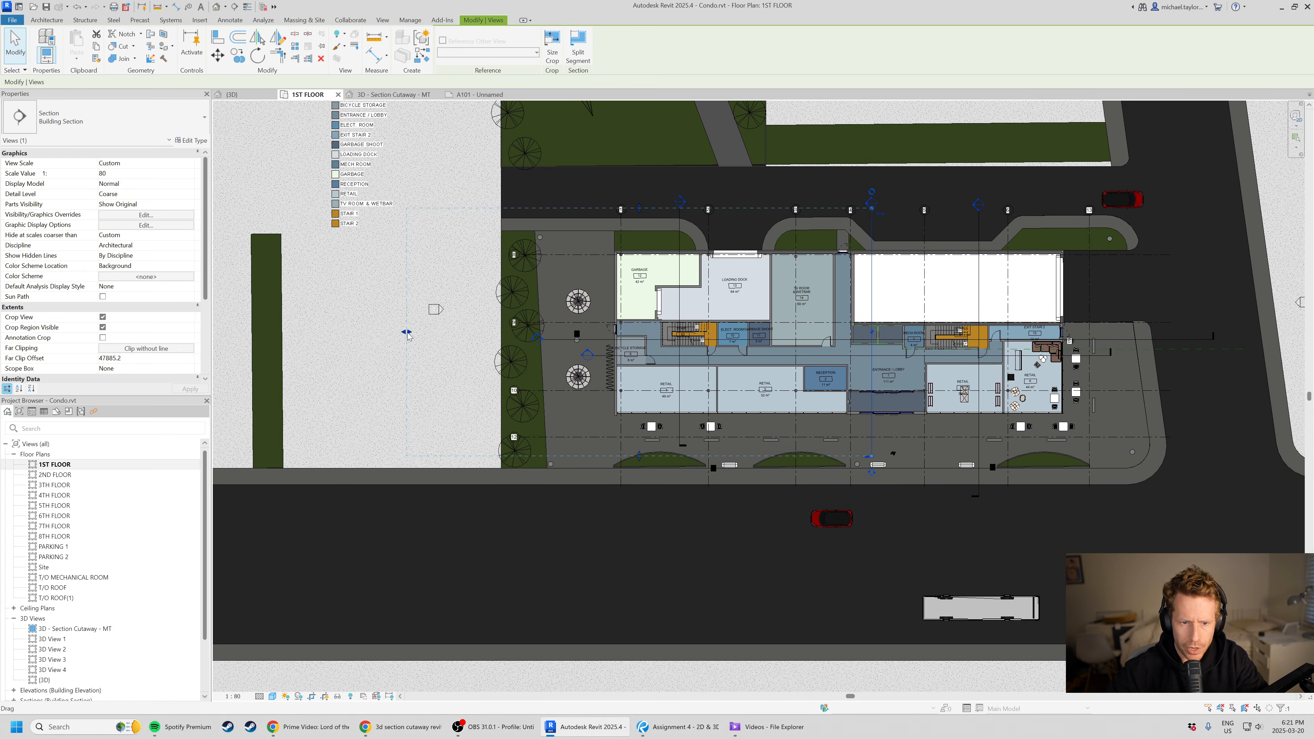
{"action": "scroll", "coordinate": [840, 322], "scroll_direction": "up", "scroll_amount": 2}
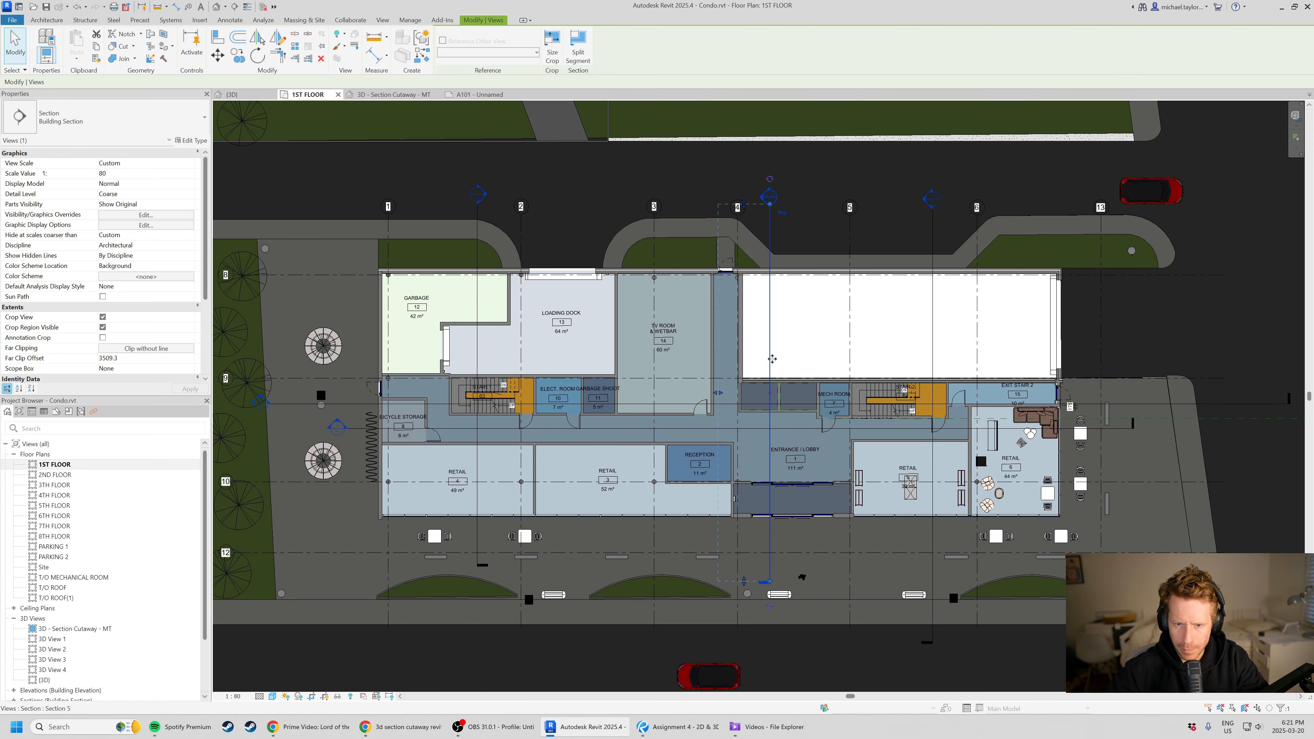
- Check the 4TH FLOOR plan briefly, close it, and open the view of the new section between grids 4 and 5
{"action": "double_click", "coordinate": [54, 495]}
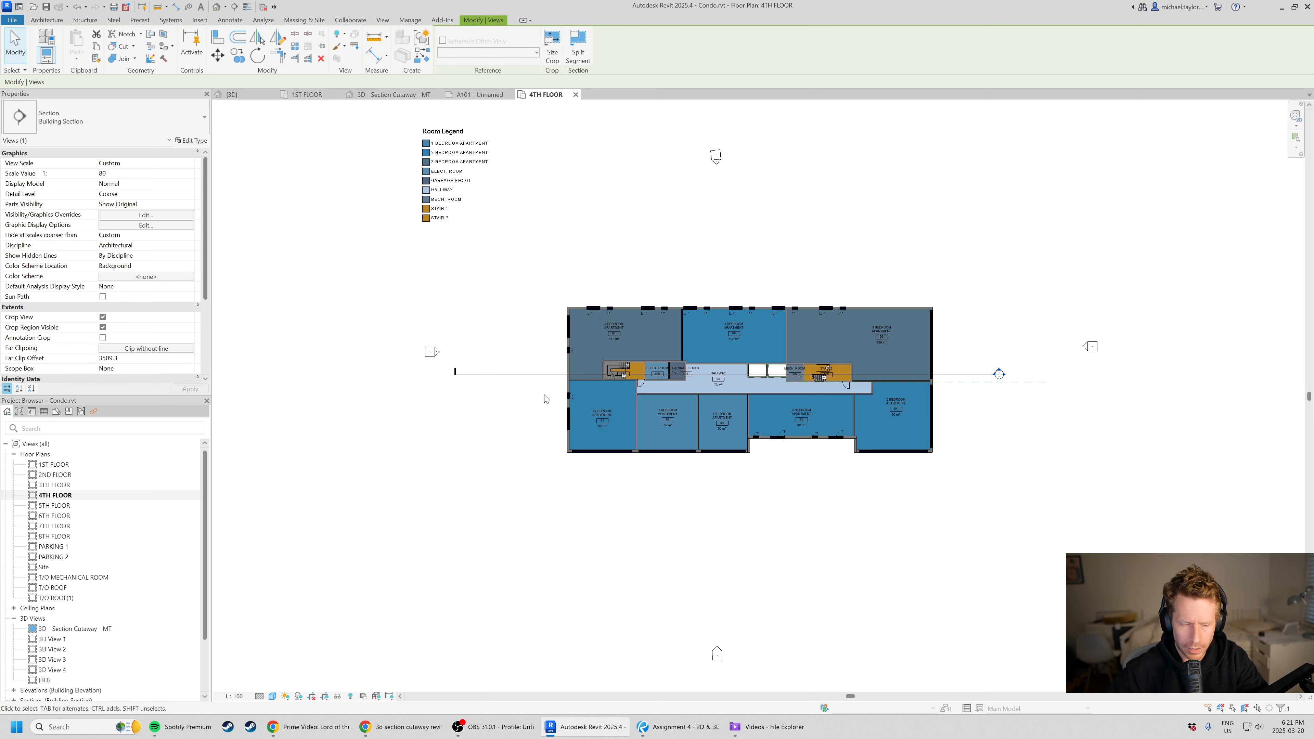
{"action": "left_click", "coordinate": [575, 95]}
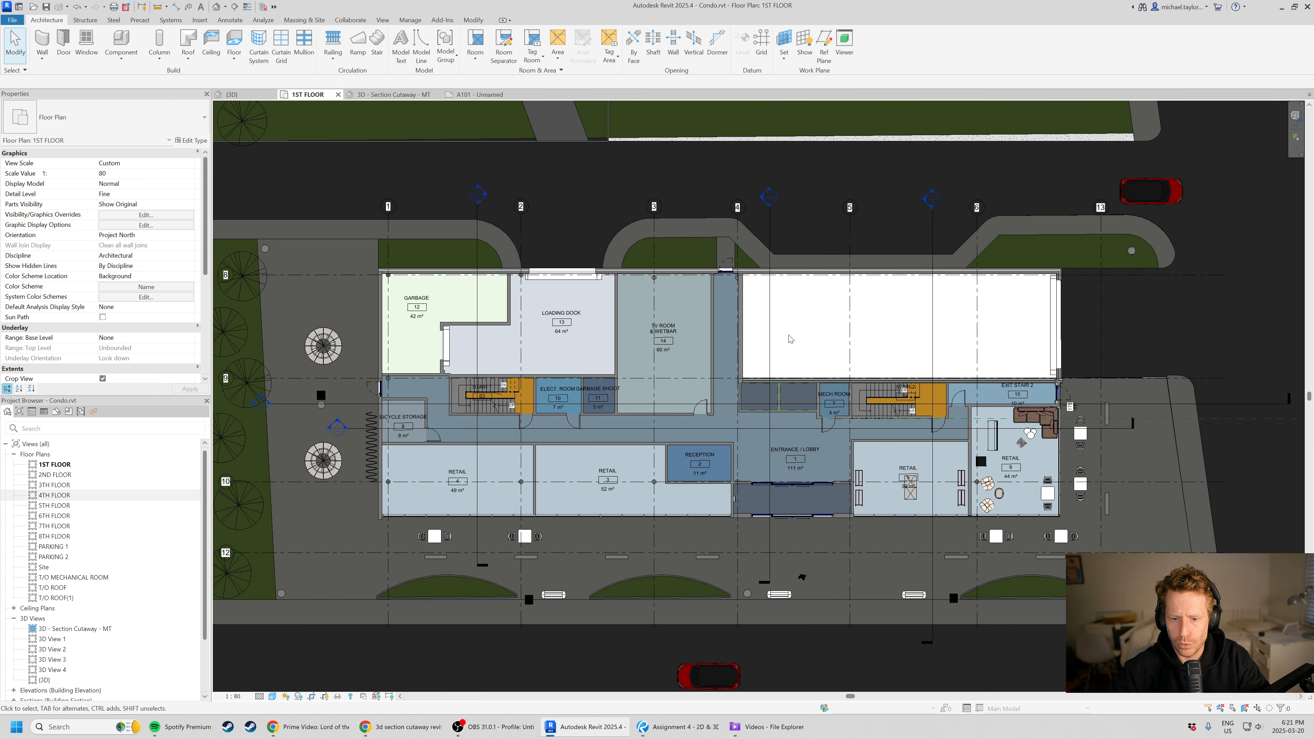
{"action": "left_click", "coordinate": [770, 332]}
{"action": "right_click", "coordinate": [769, 342]}
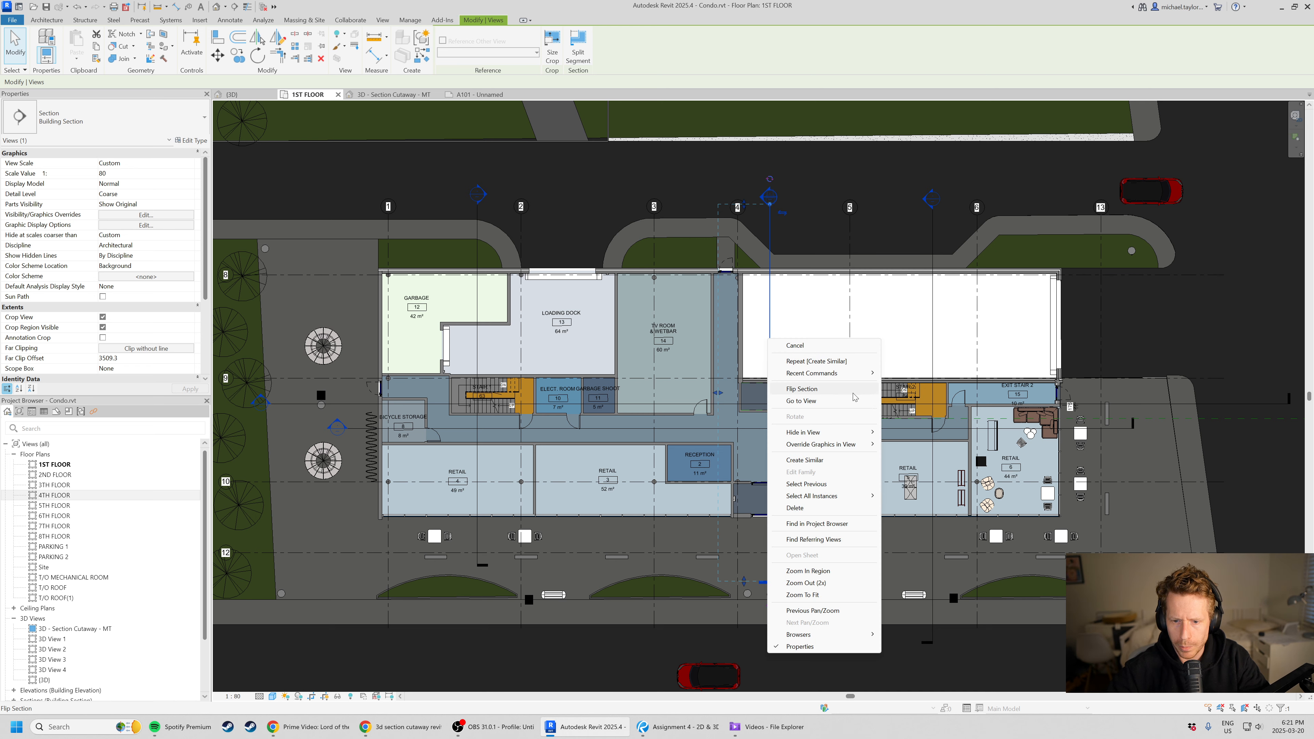
{"action": "left_click", "coordinate": [834, 406]}
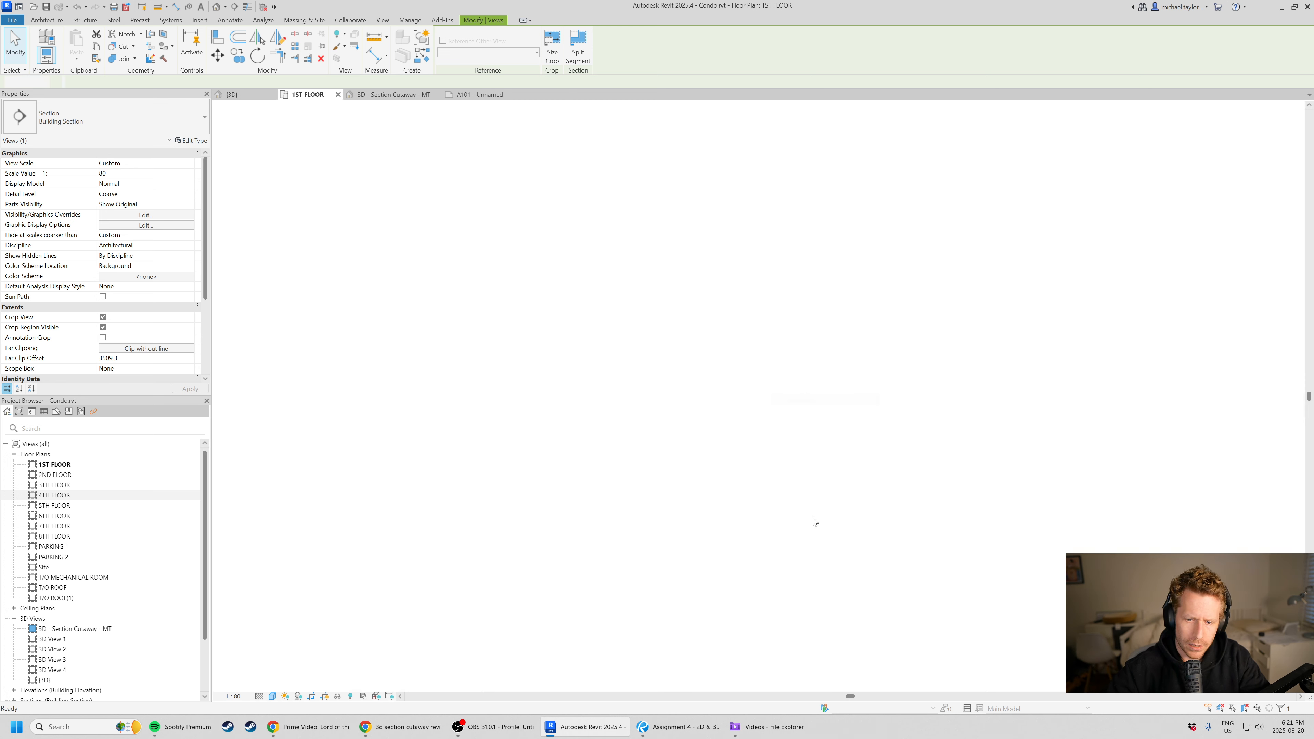
{"action": "middle_click_drag", "start_coordinate": [904, 521], "coordinate": [840, 520]}
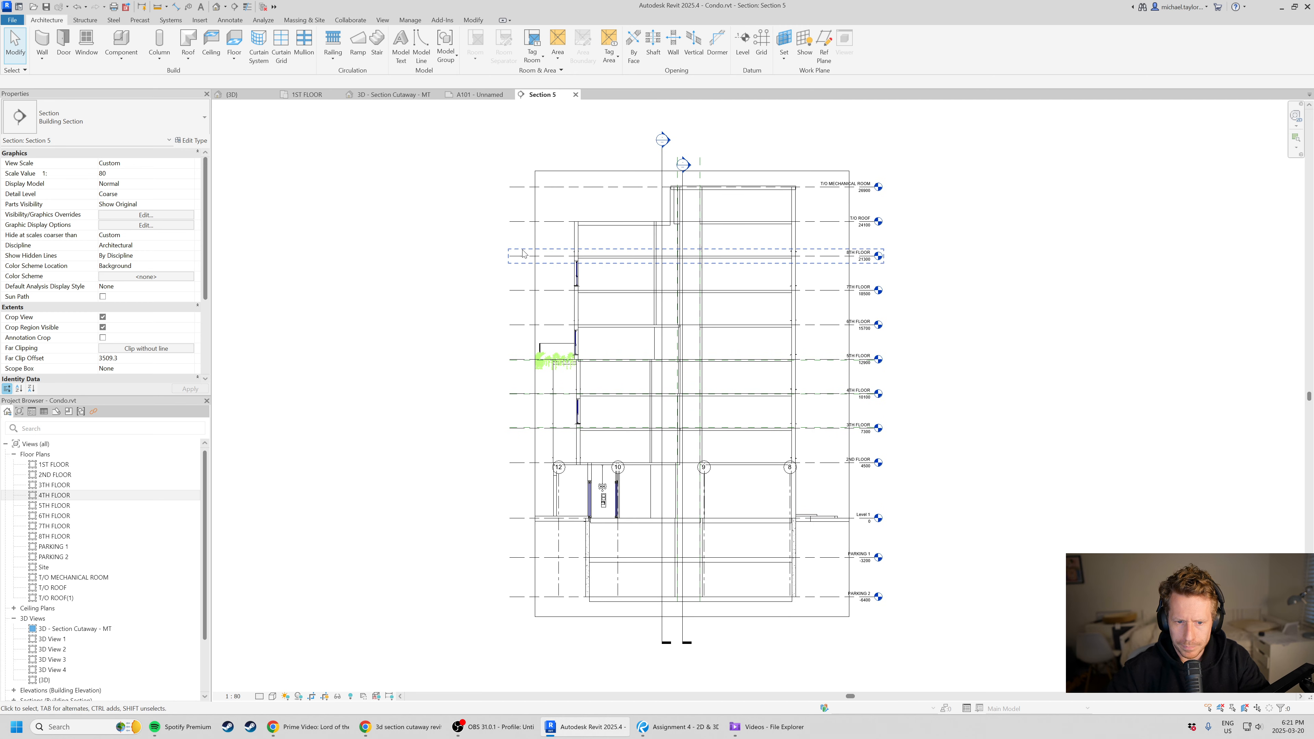
- Narrow the section view's crop region from the grid 8 side to just past grid 10, leaving only the front facade strip
{"action": "left_click", "coordinate": [534, 408]}
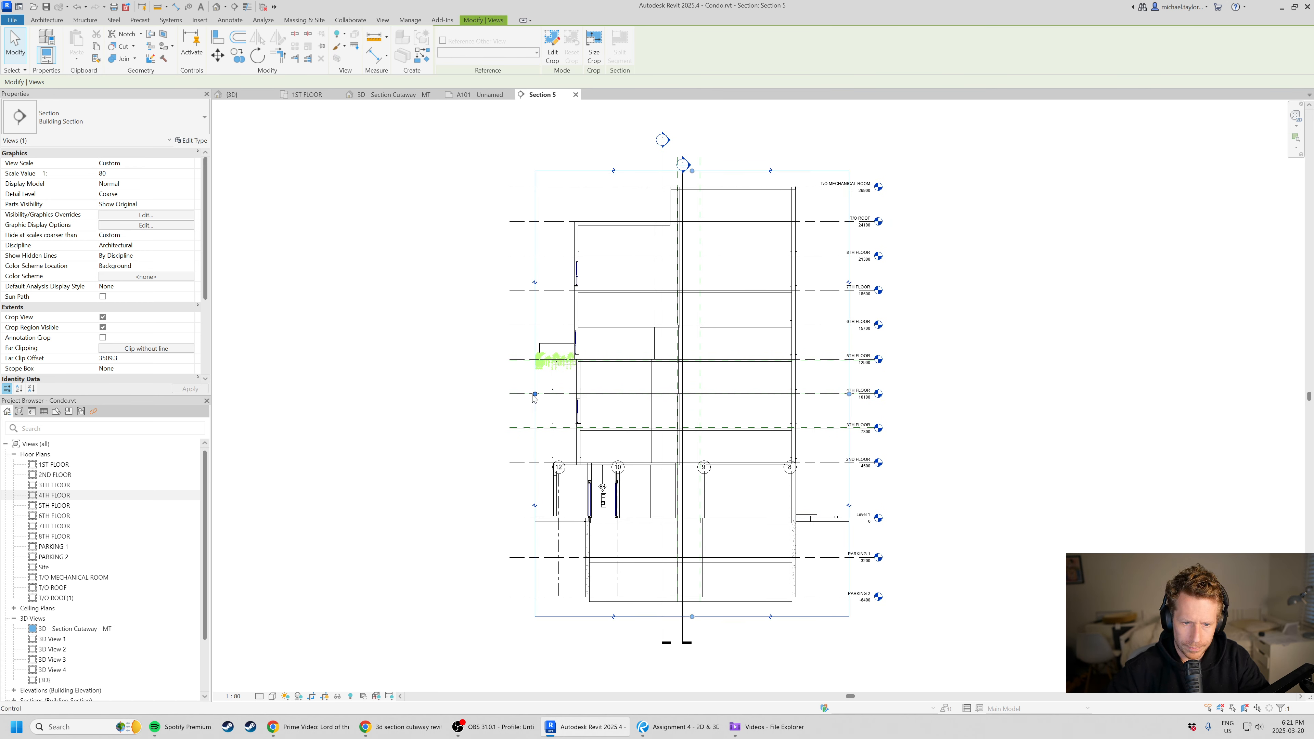
{"action": "scroll", "coordinate": [565, 403], "scroll_direction": "up", "scroll_amount": 1}
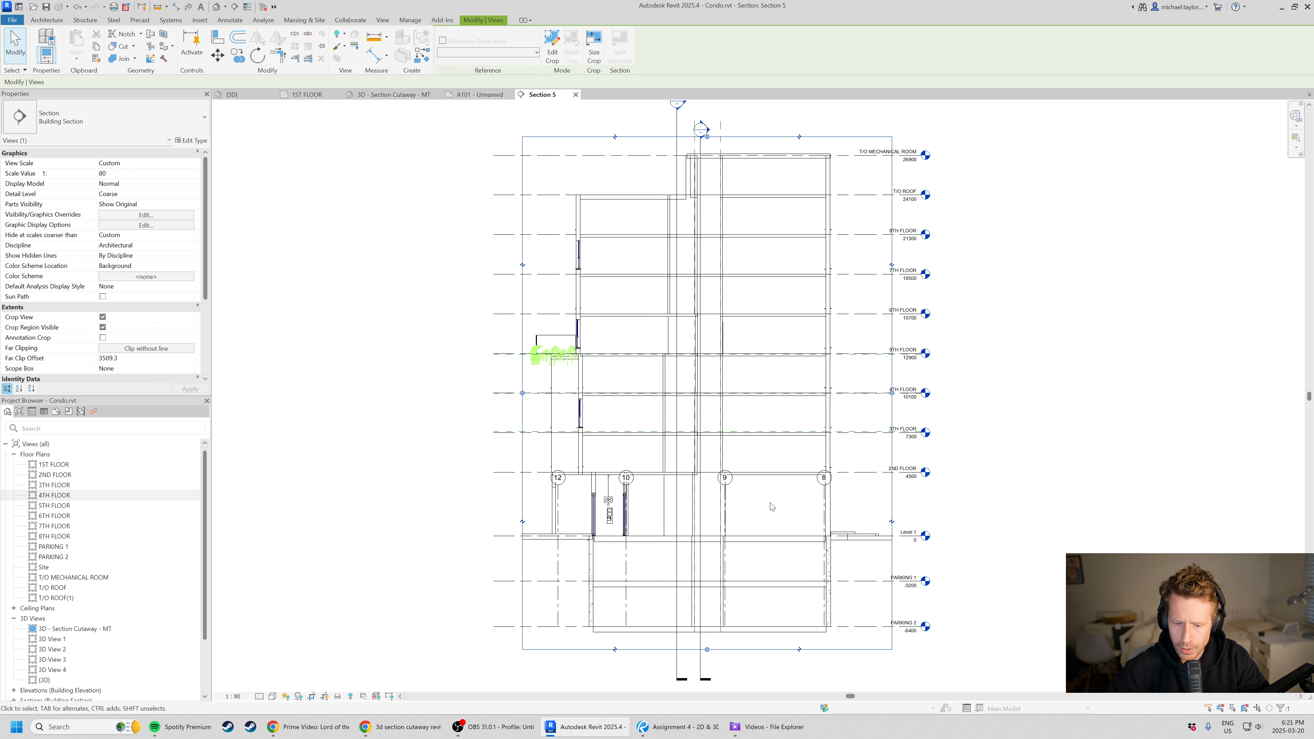
{"action": "left_click_drag", "start_coordinate": [892, 396], "coordinate": [636, 387]}
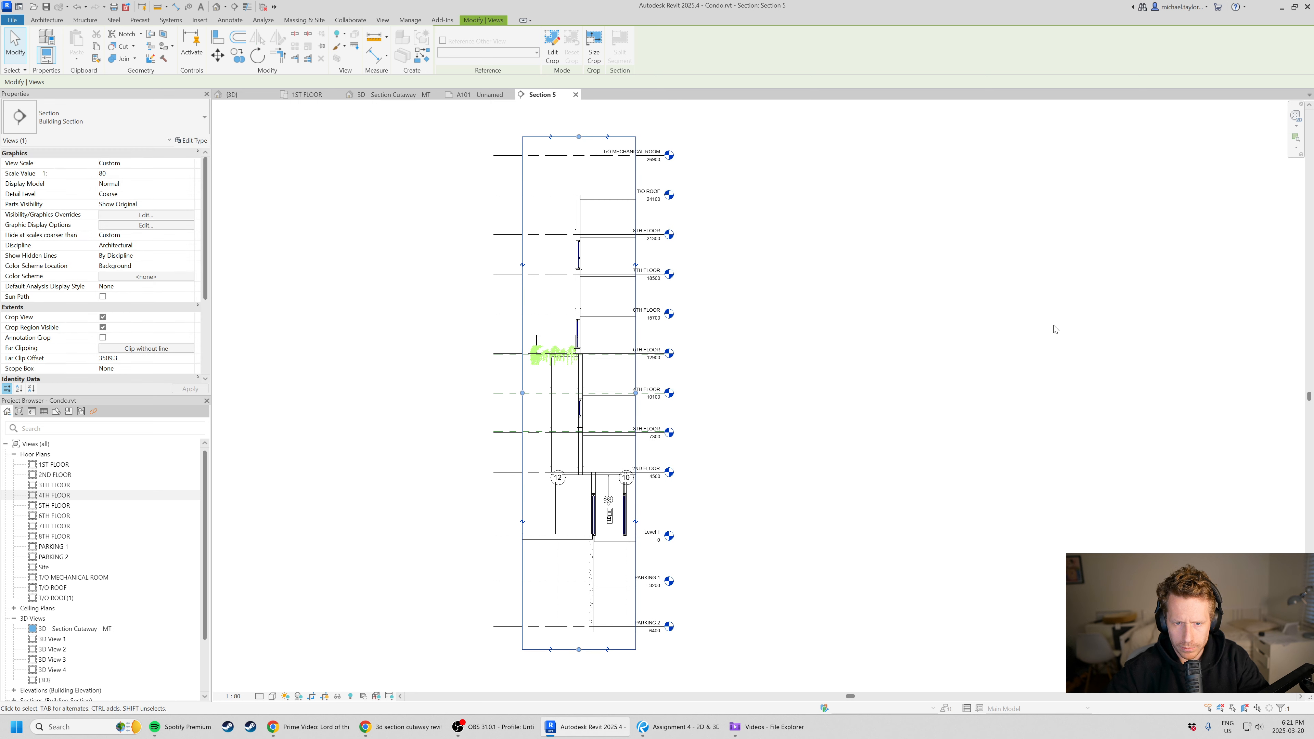
{"action": "scroll", "coordinate": [656, 197], "scroll_direction": "up", "scroll_amount": 3}
{"action": "left_click", "coordinate": [656, 197]}
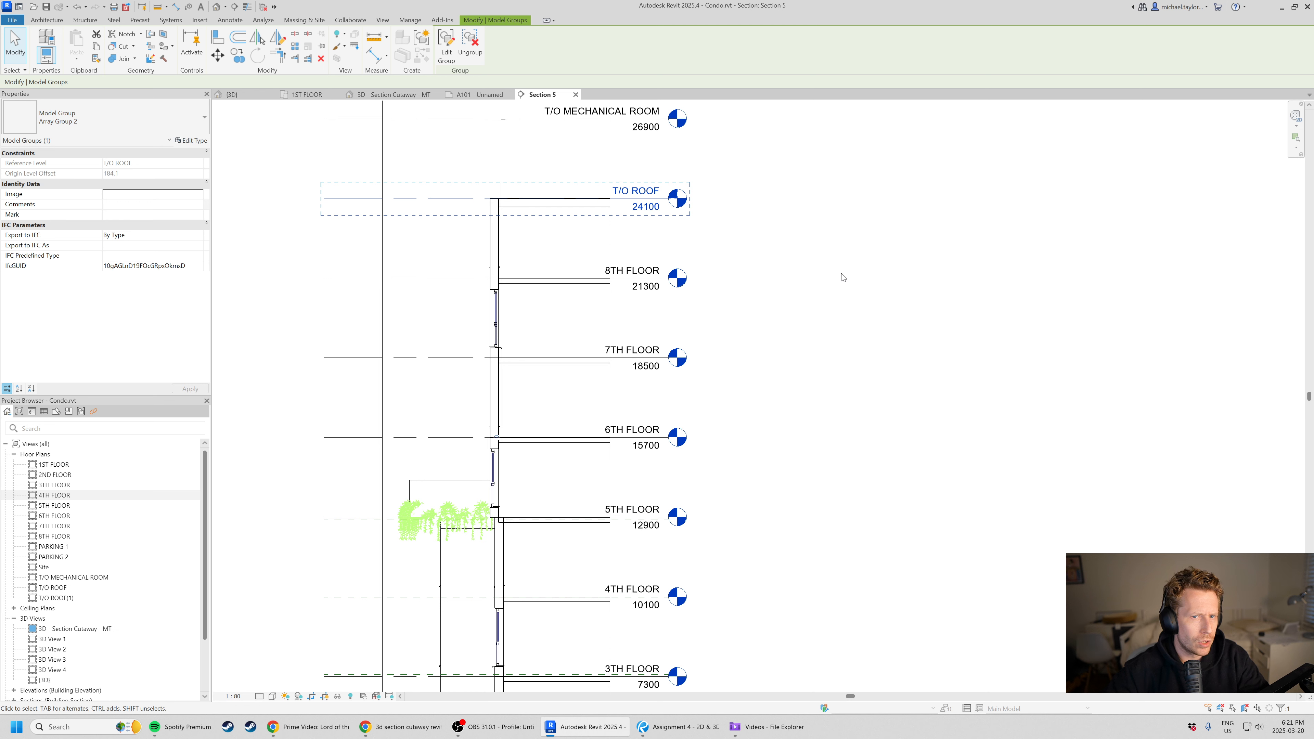
{"action": "scroll", "coordinate": [759, 250], "scroll_direction": "down", "scroll_amount": 2}
{"action": "left_click", "coordinate": [798, 330]}
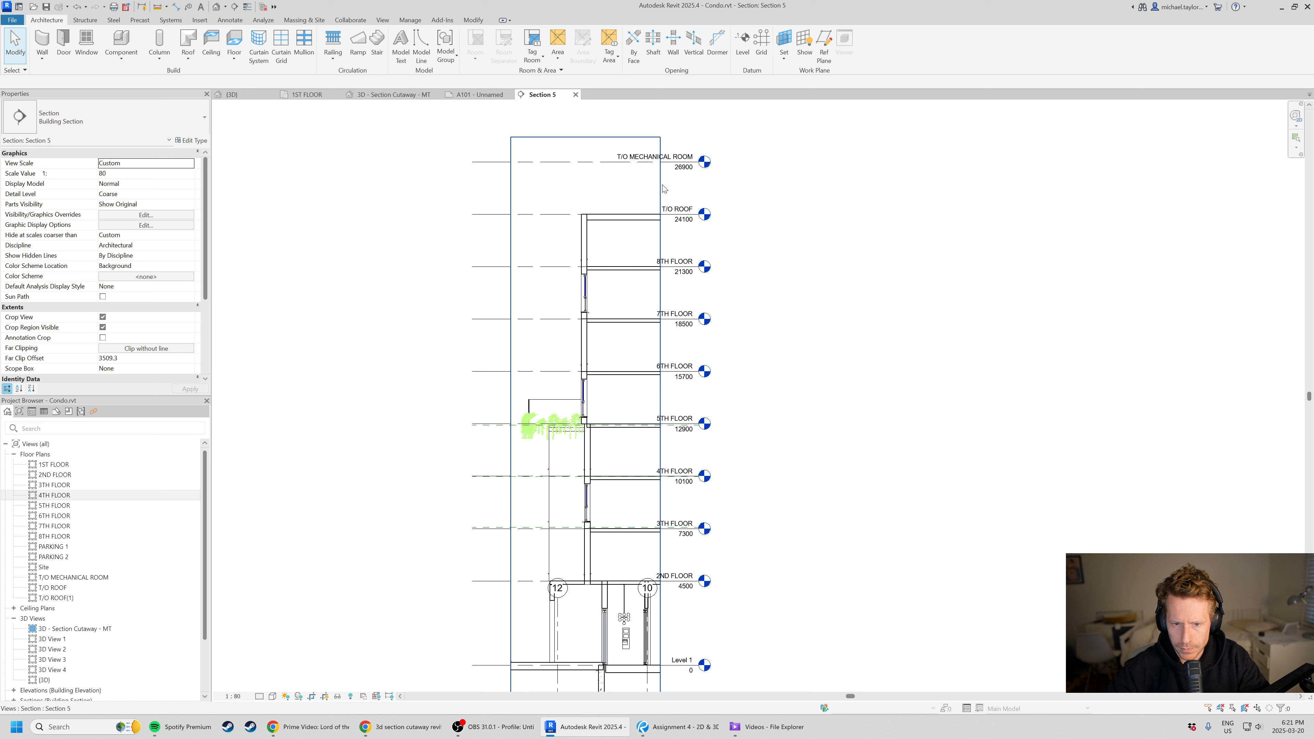
- Examine the cropped section's wall and floor lines and the hanging plants at the 5TH FLOOR terrace
{"action": "middle_click_drag", "start_coordinate": [666, 492], "coordinate": [660, 441]}
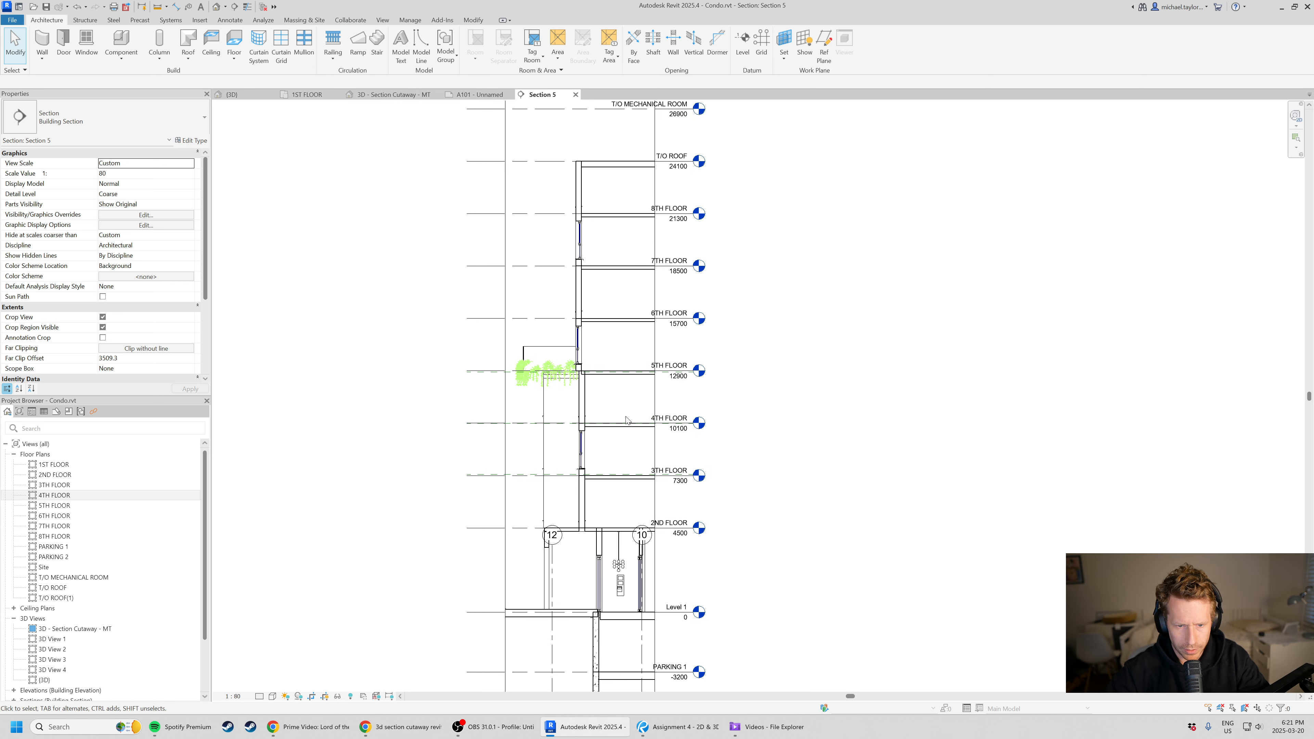
{"action": "scroll", "coordinate": [543, 362], "scroll_direction": "up", "scroll_amount": 5}
{"action": "left_click", "coordinate": [455, 409]}
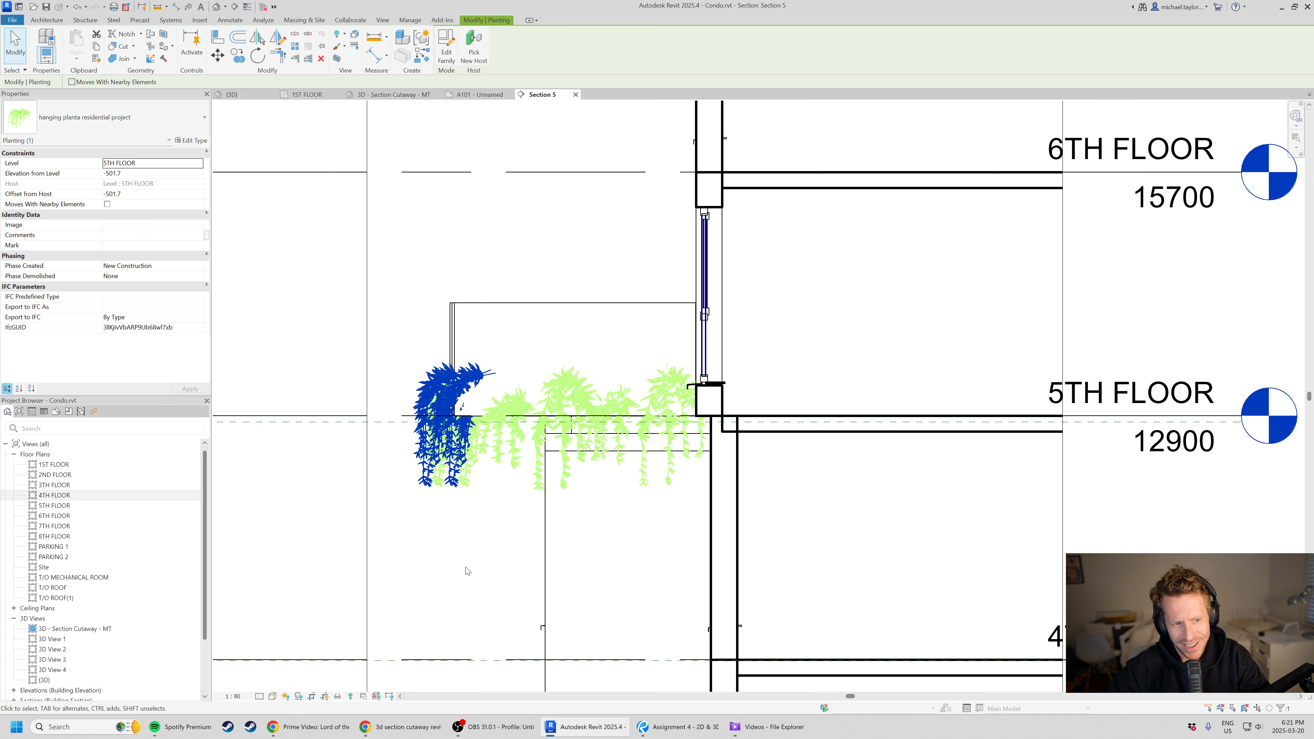
{"action": "left_click", "coordinate": [487, 607]}
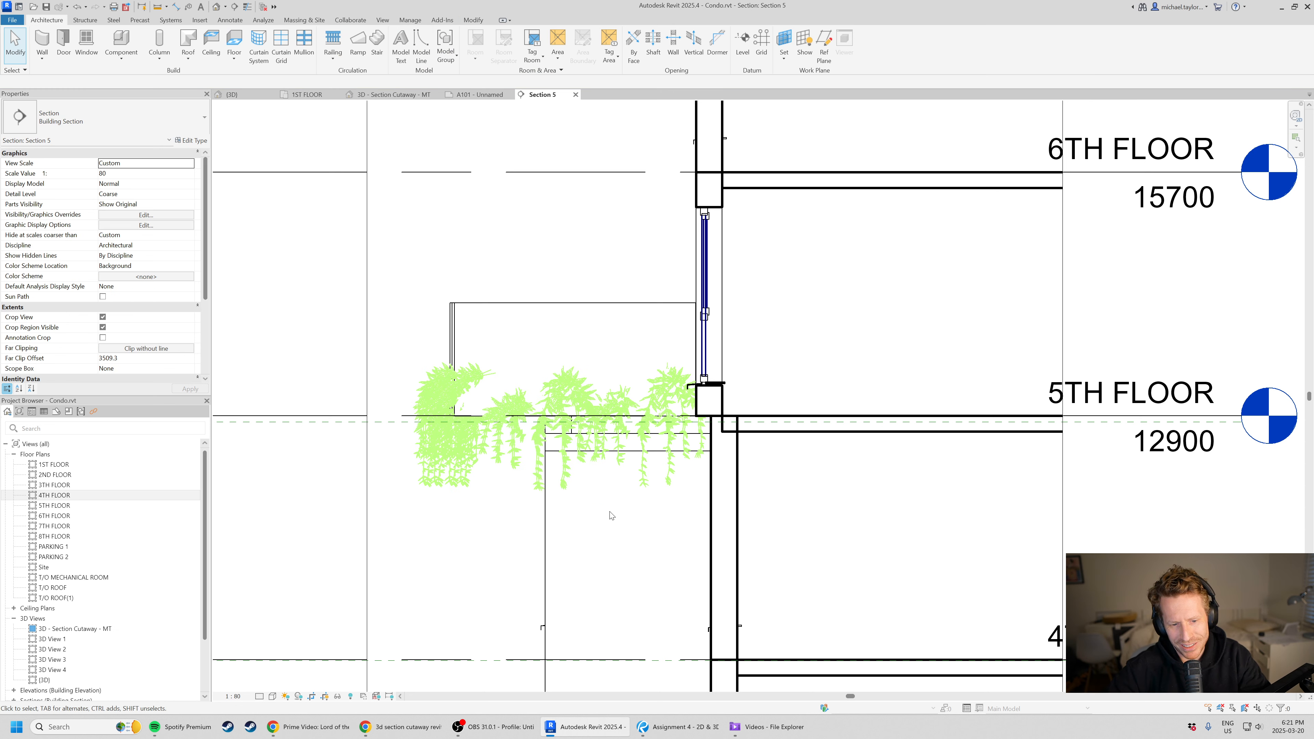
{"action": "left_click", "coordinate": [547, 405]}
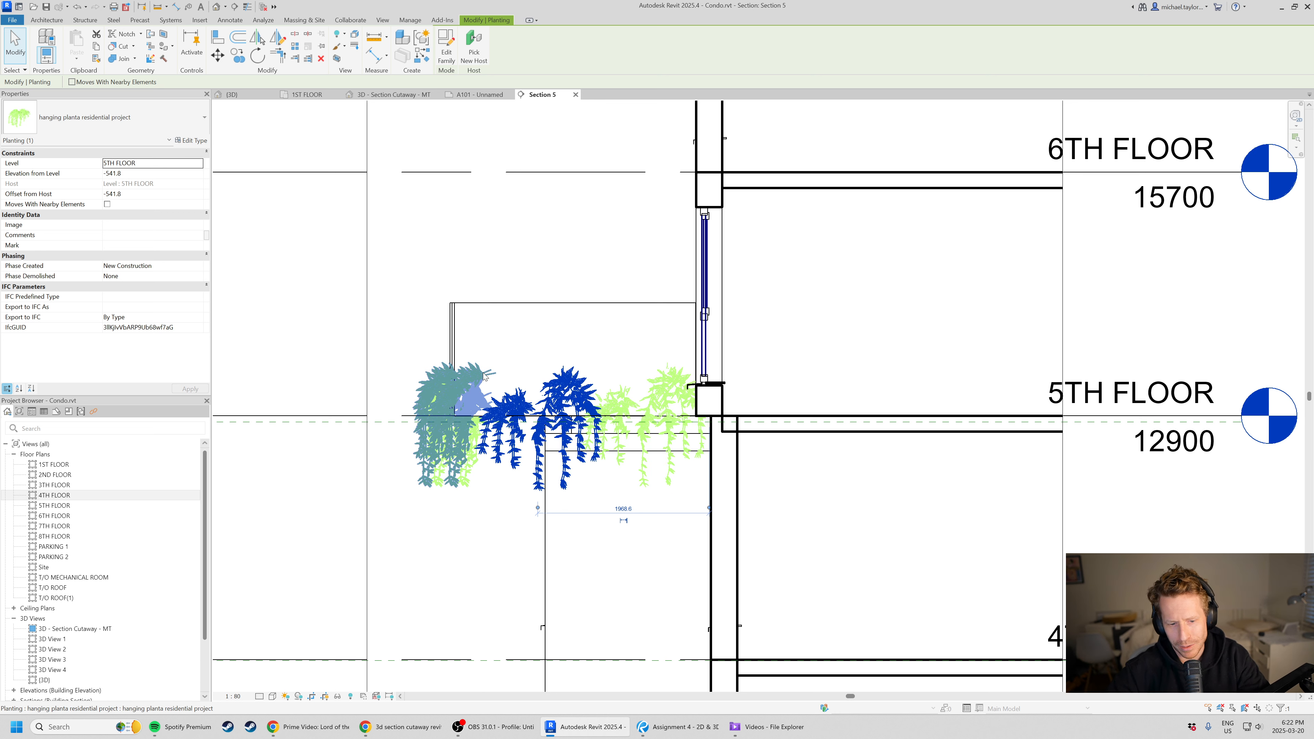
{"action": "left_click", "coordinate": [605, 167]}
{"action": "scroll", "coordinate": [606, 165], "scroll_direction": "down", "scroll_amount": 4}
{"action": "scroll", "coordinate": [540, 442], "scroll_direction": "down", "scroll_amount": 3}
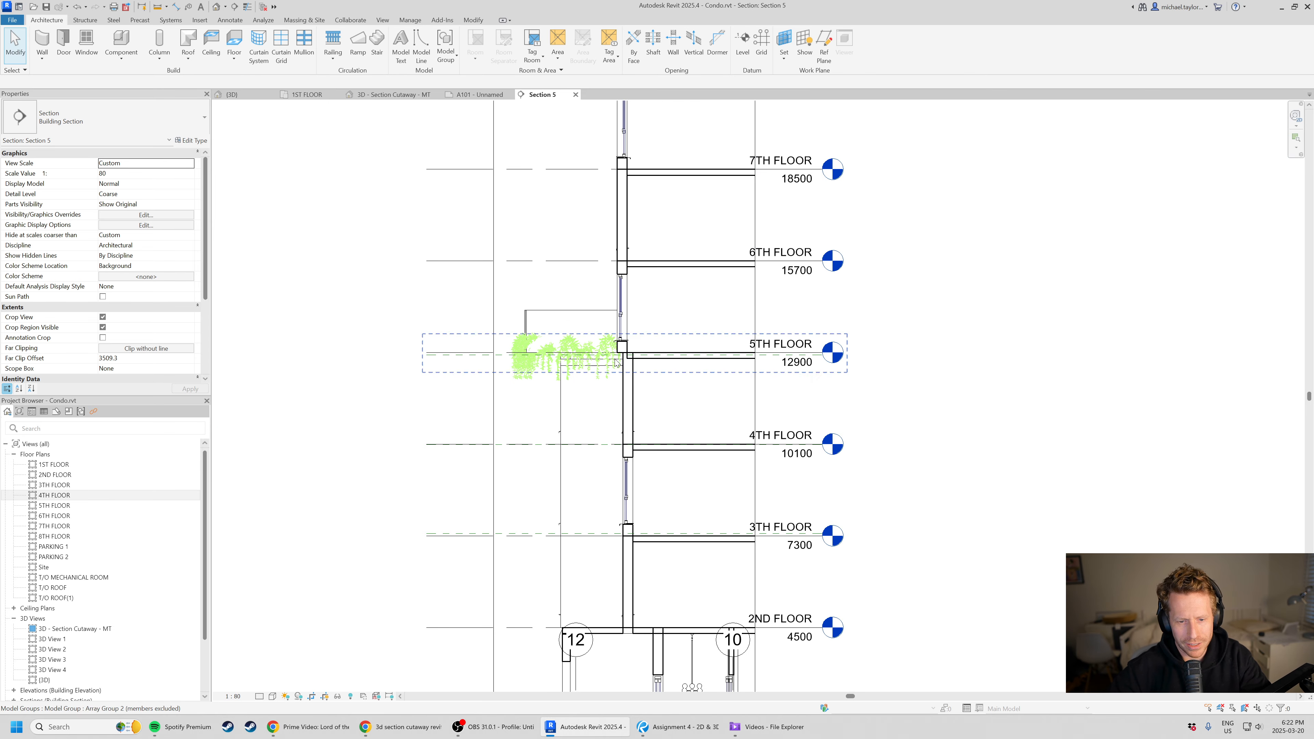
{"action": "scroll", "coordinate": [534, 327], "scroll_direction": "down", "scroll_amount": 1}
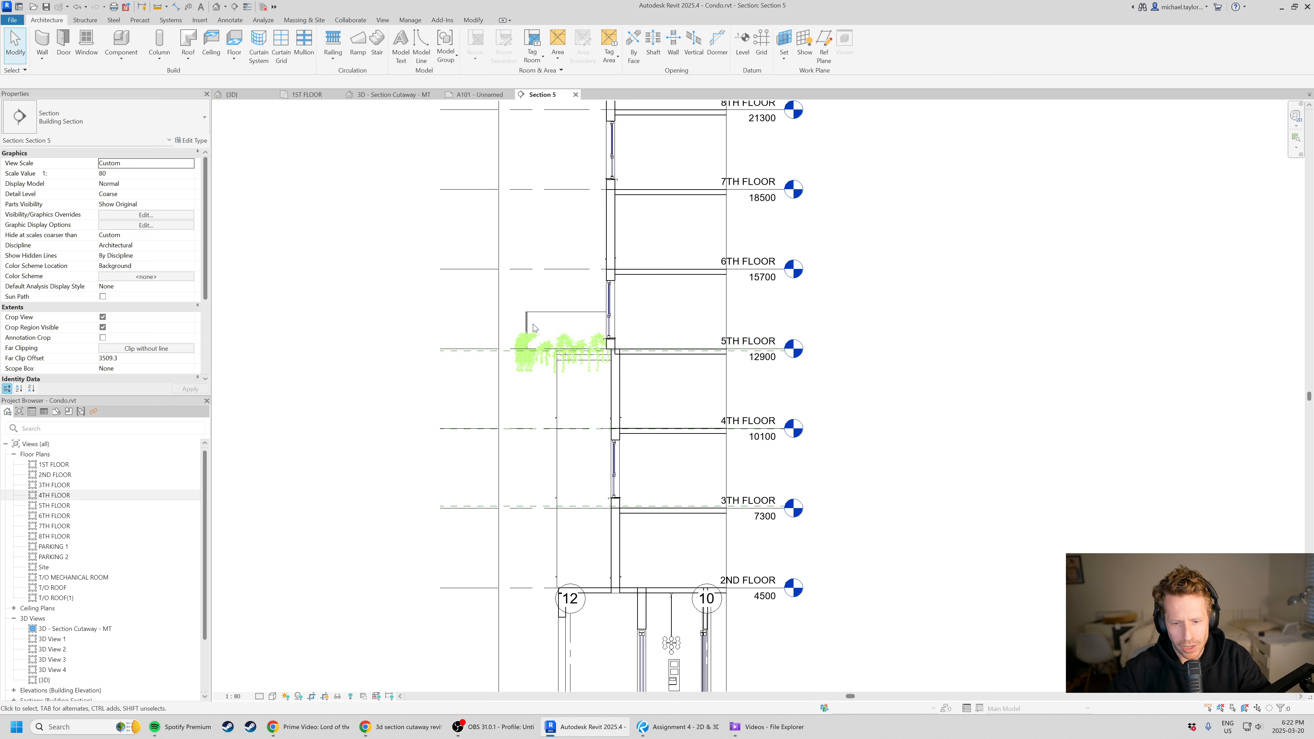
- Extend grids 12 and 10 upward so their bubbles sit above the section's crop region, past the T/O MECHANICAL ROOM level
{"action": "scroll", "coordinate": [534, 325], "scroll_direction": "down", "scroll_amount": 1}
{"action": "left_click", "coordinate": [562, 613]}
{"action": "key", "text": "Escape"}
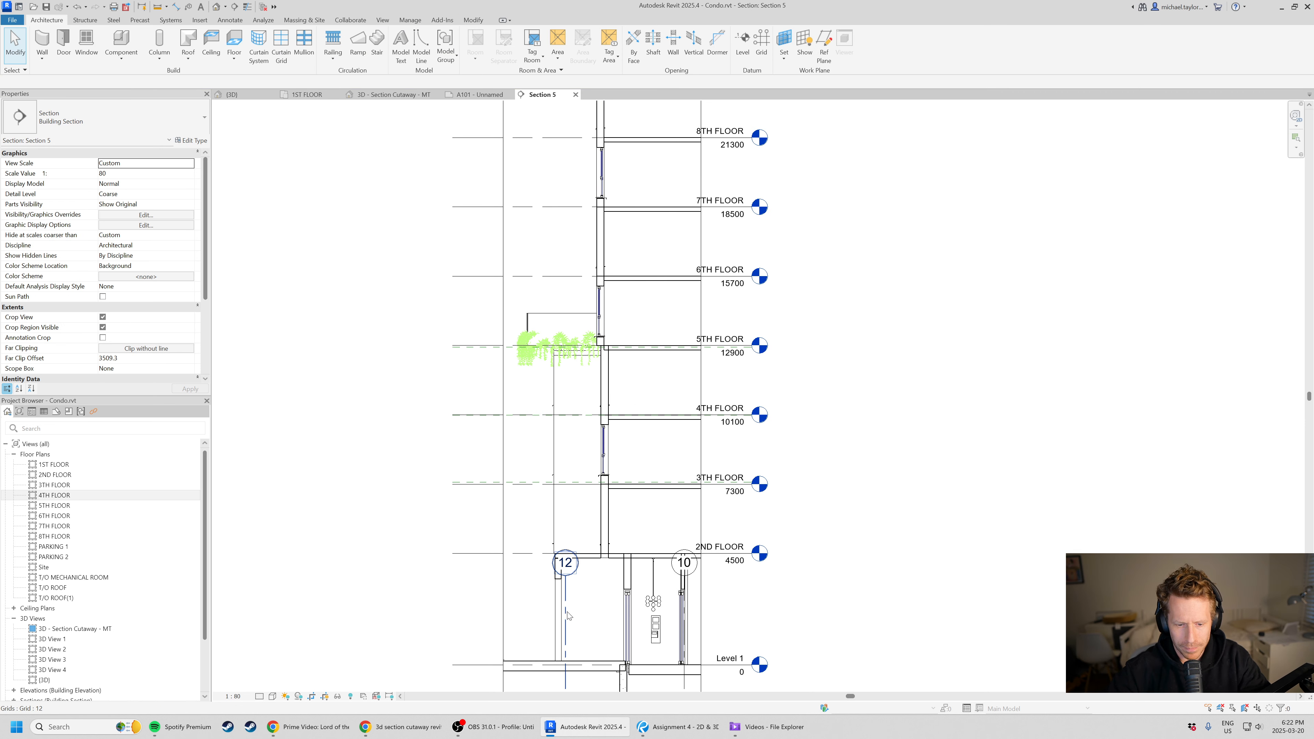
{"action": "left_click", "coordinate": [568, 615]}
{"action": "scroll", "coordinate": [567, 615], "scroll_direction": "down", "scroll_amount": 2}
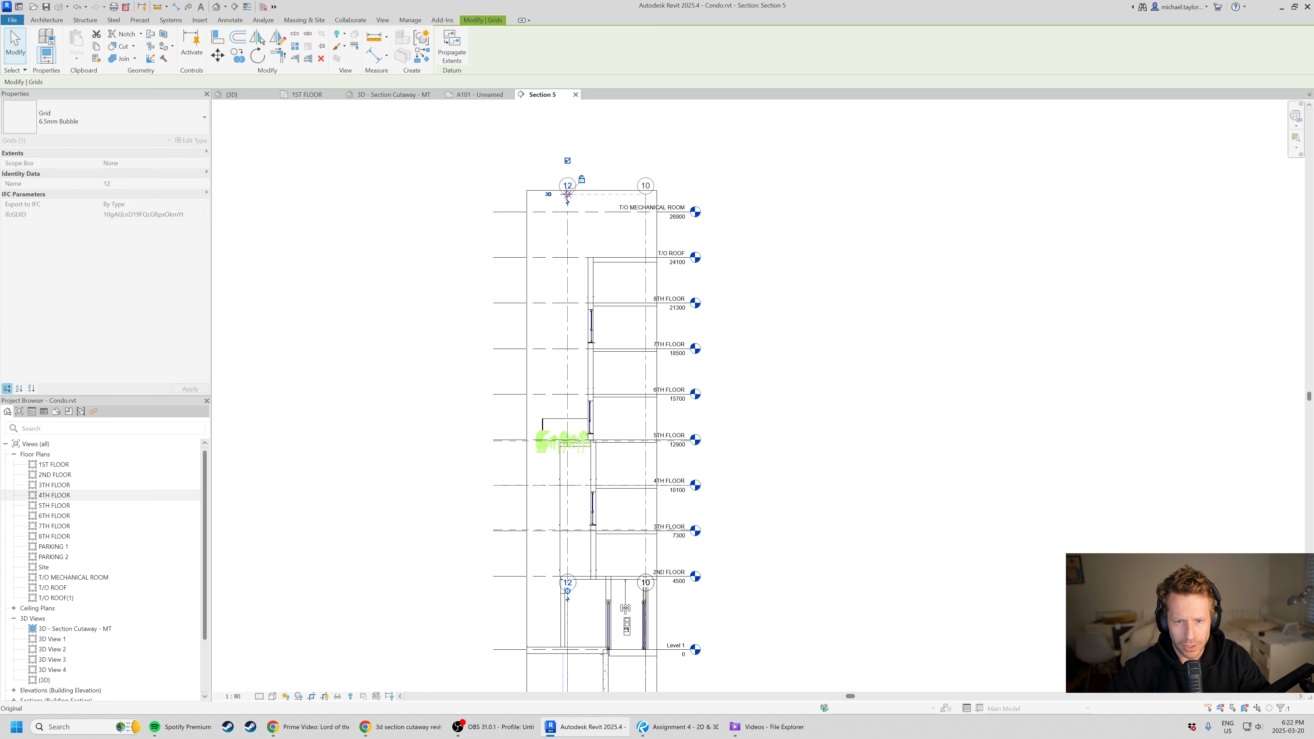
{"action": "left_click_drag", "start_coordinate": [568, 195], "coordinate": [567, 172]}
{"action": "left_click", "coordinate": [870, 293]}
{"action": "scroll", "coordinate": [626, 277], "scroll_direction": "up", "scroll_amount": 1}
{"action": "scroll", "coordinate": [631, 290], "scroll_direction": "down", "scroll_amount": 1}
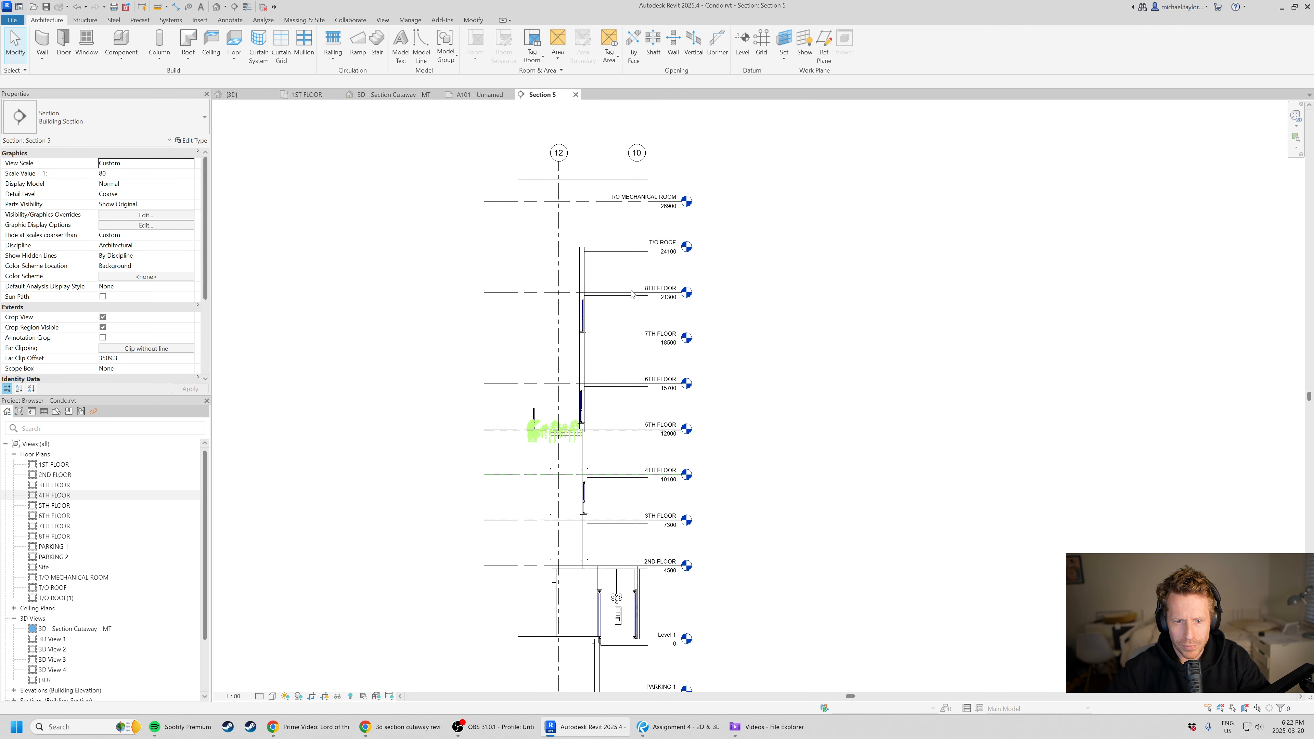
- Set the section view's scale to 1:25 and its detail level to Fine
{"action": "middle_click_drag", "start_coordinate": [773, 463], "coordinate": [745, 376]}
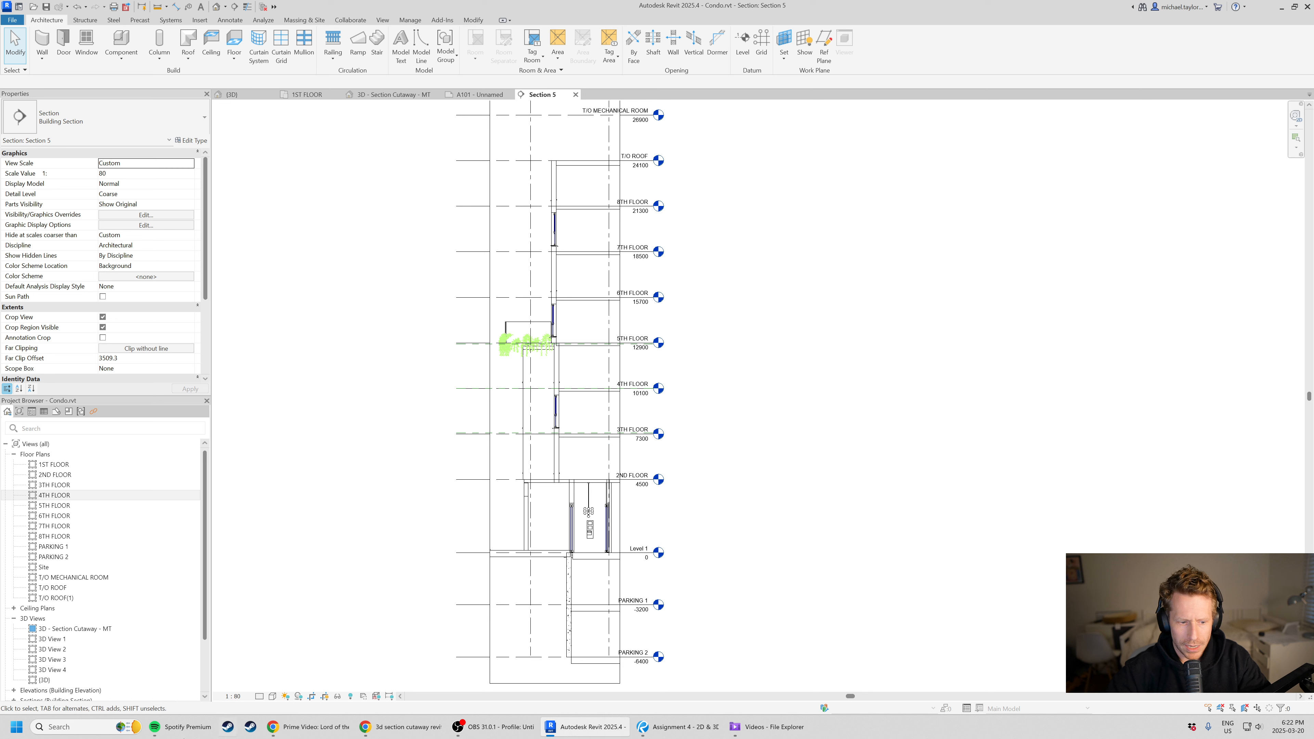
{"action": "left_click", "coordinate": [234, 697]}
{"action": "left_click", "coordinate": [240, 602]}
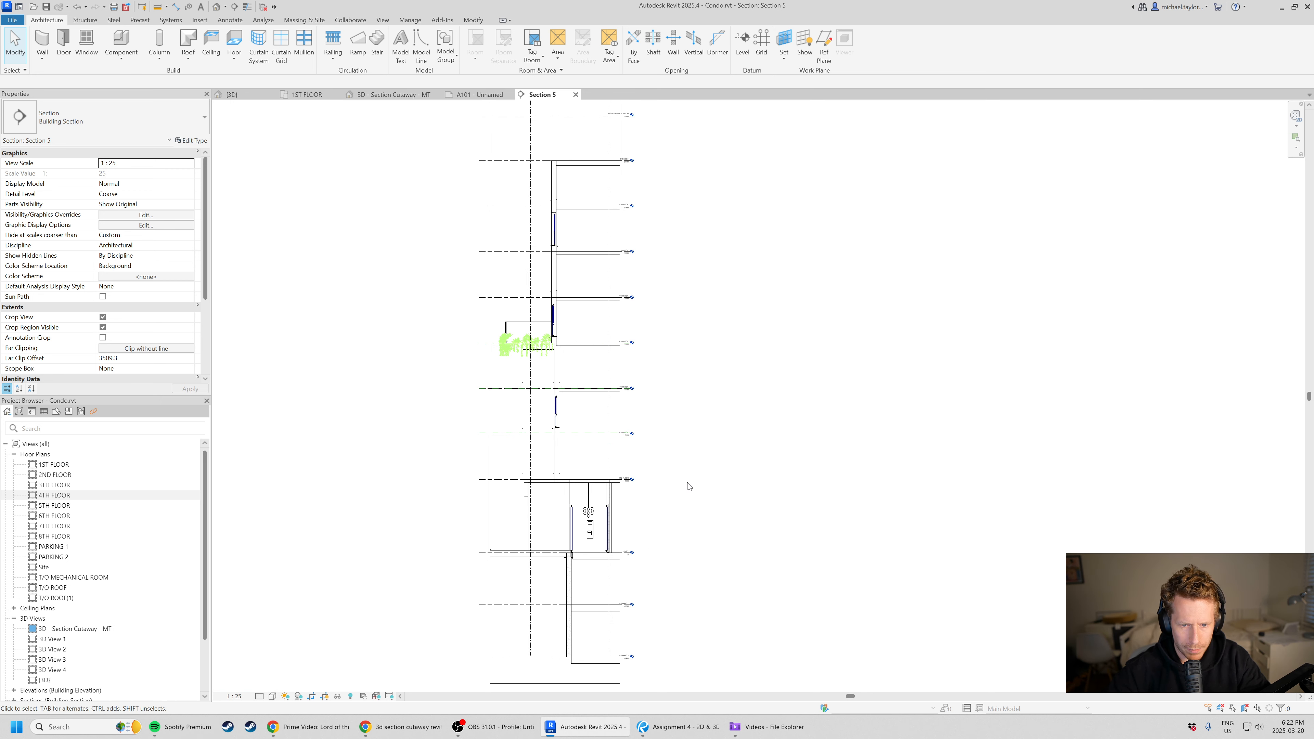
{"action": "scroll", "coordinate": [607, 342], "scroll_direction": "up", "scroll_amount": 2}
{"action": "left_click", "coordinate": [258, 697]}
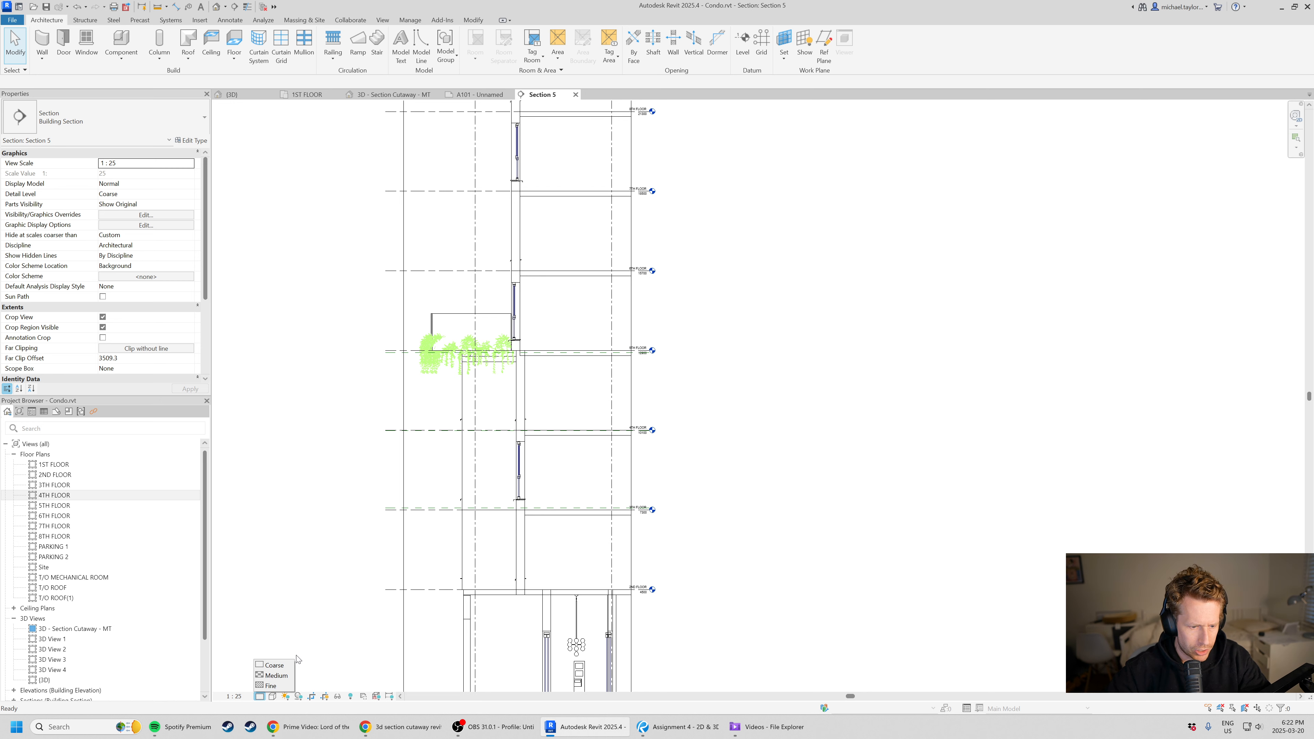
{"action": "left_click", "coordinate": [270, 688]}
- Examine the facade in section, checking the tile walls at the 4TH FLOOR and 7TH FLOOR, the windows and the floor lines
{"action": "scroll", "coordinate": [504, 457], "scroll_direction": "up", "scroll_amount": 2}
{"action": "scroll", "coordinate": [504, 458], "scroll_direction": "up", "scroll_amount": 2}
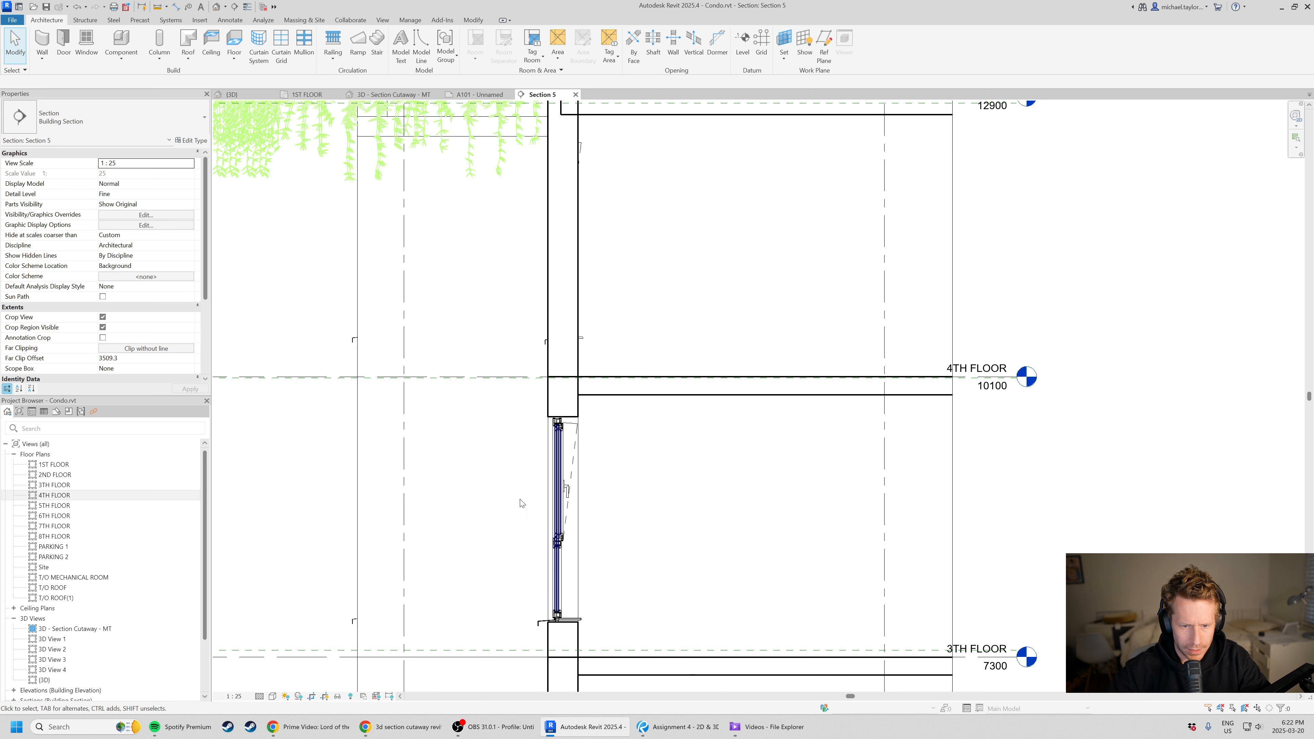
{"action": "left_click", "coordinate": [575, 310]}
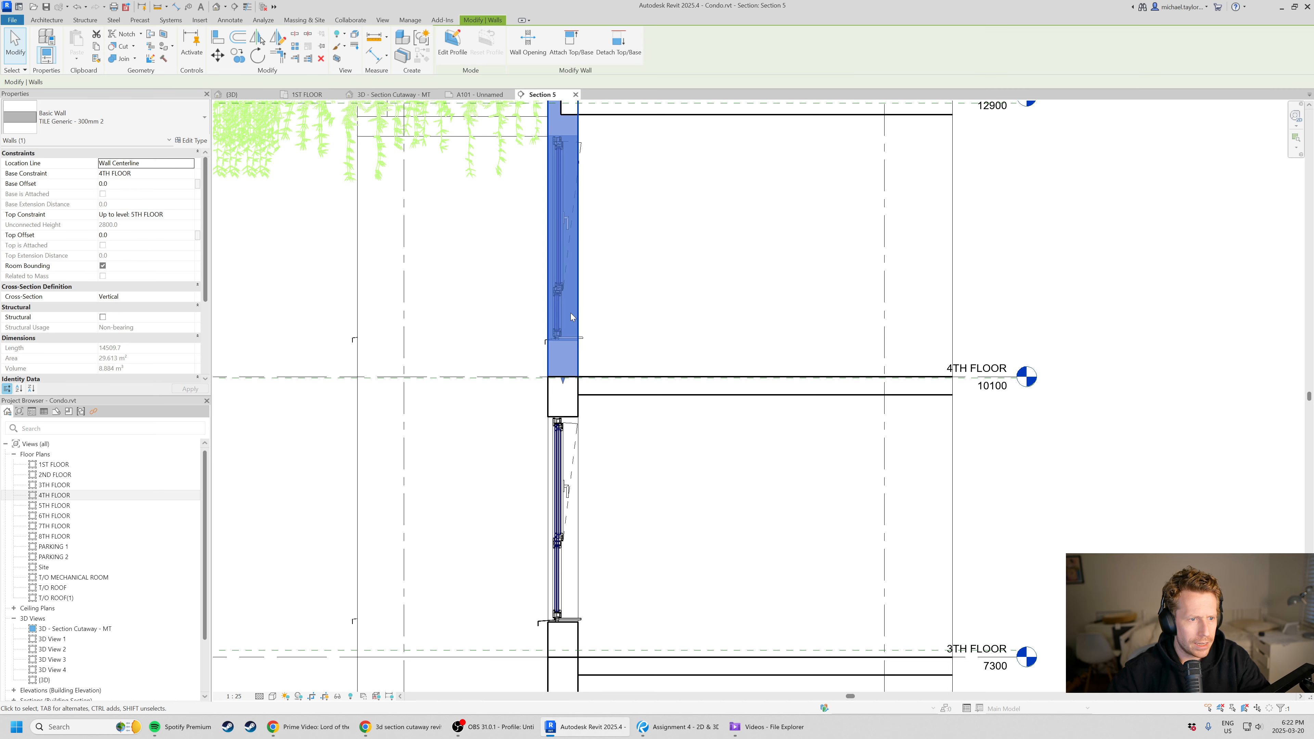
{"action": "left_click", "coordinate": [618, 355]}
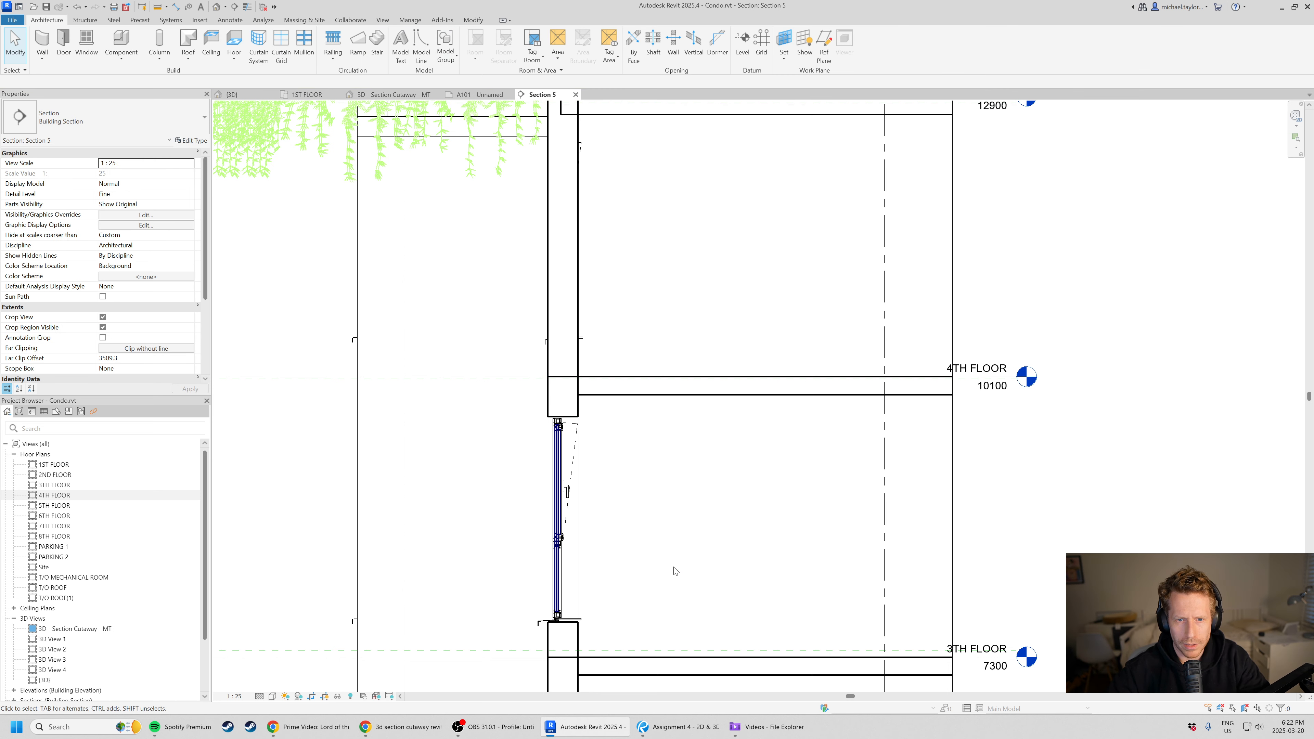
{"action": "scroll", "coordinate": [601, 356], "scroll_direction": "down", "scroll_amount": 2}
{"action": "scroll", "coordinate": [601, 356], "scroll_direction": "down", "scroll_amount": 2}
{"action": "middle_click_drag", "start_coordinate": [725, 307], "coordinate": [691, 396]}
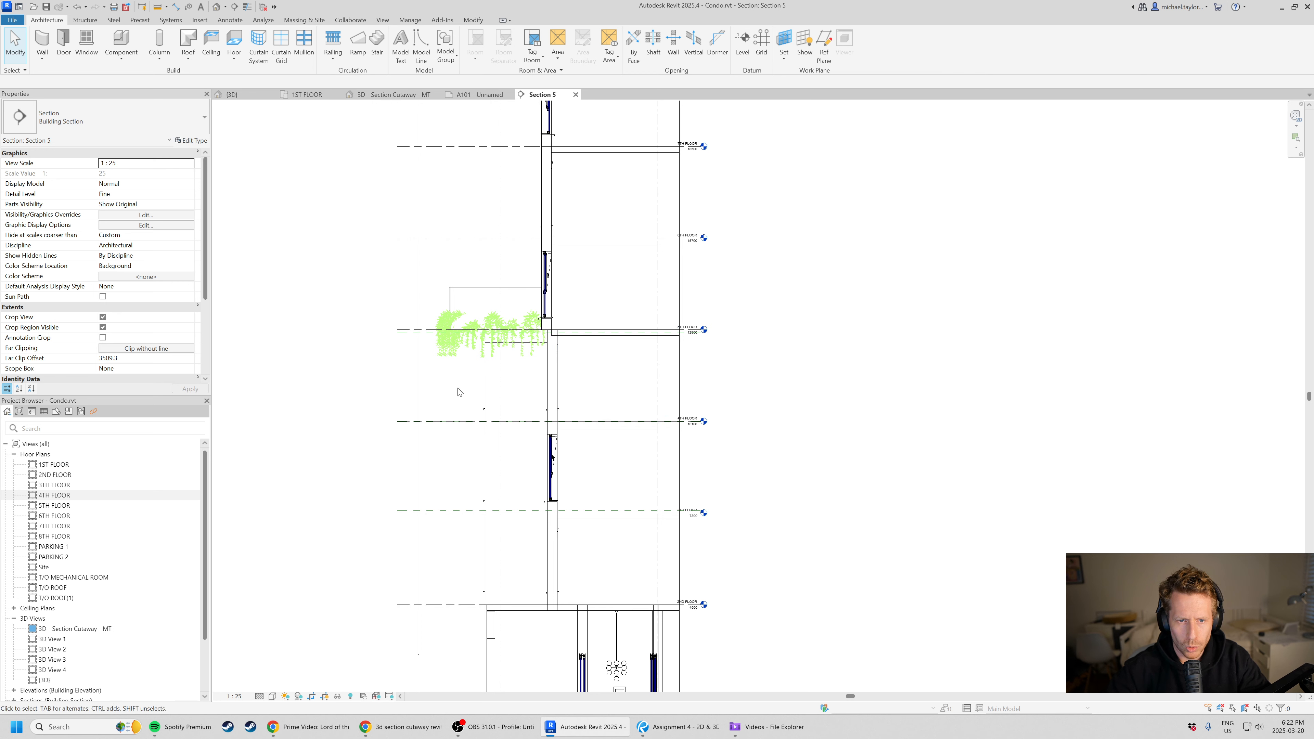
{"action": "middle_click_drag", "start_coordinate": [507, 215], "coordinate": [509, 250]}
{"action": "middle_click_drag", "start_coordinate": [596, 224], "coordinate": [574, 407]}
{"action": "scroll", "coordinate": [573, 261], "scroll_direction": "down", "scroll_amount": 2}
{"action": "scroll", "coordinate": [575, 244], "scroll_direction": "up", "scroll_amount": 2}
{"action": "left_click", "coordinate": [524, 352]}
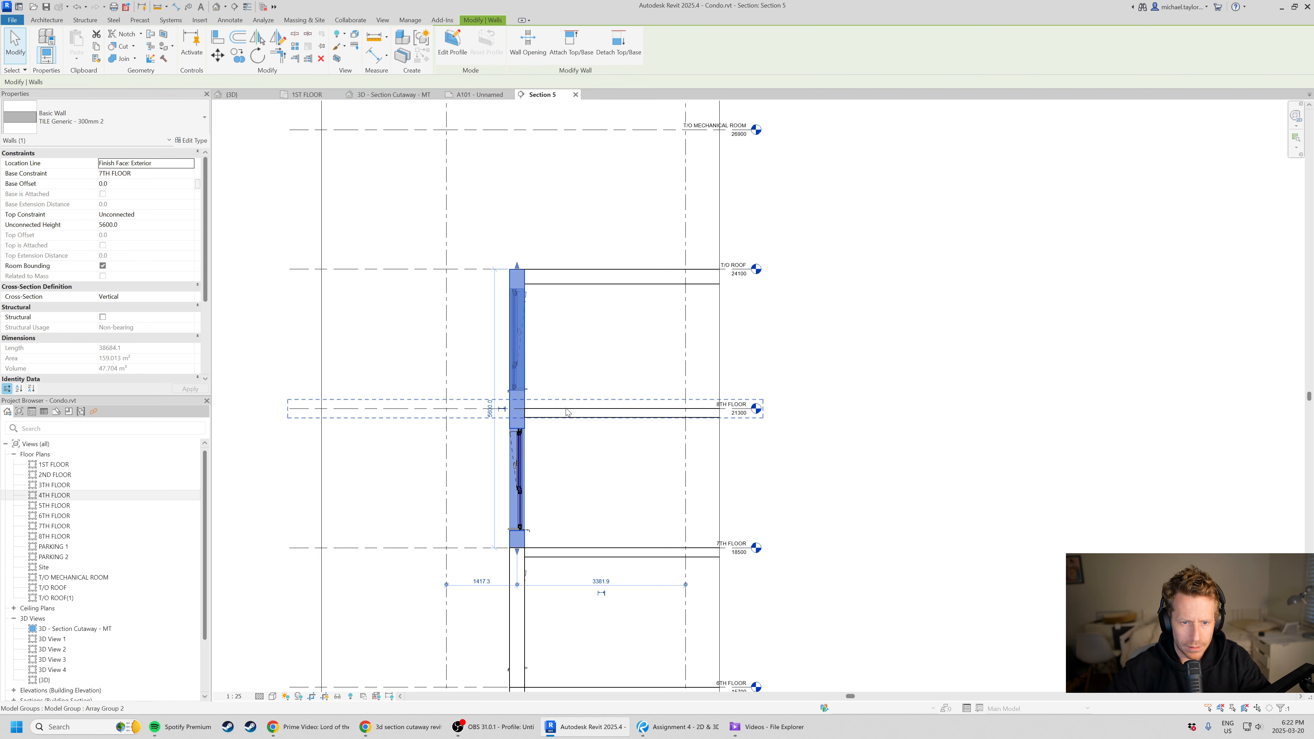
{"action": "scroll", "coordinate": [559, 202], "scroll_direction": "down", "scroll_amount": 2}
{"action": "middle_click_drag", "start_coordinate": [575, 486], "coordinate": [557, 290]}
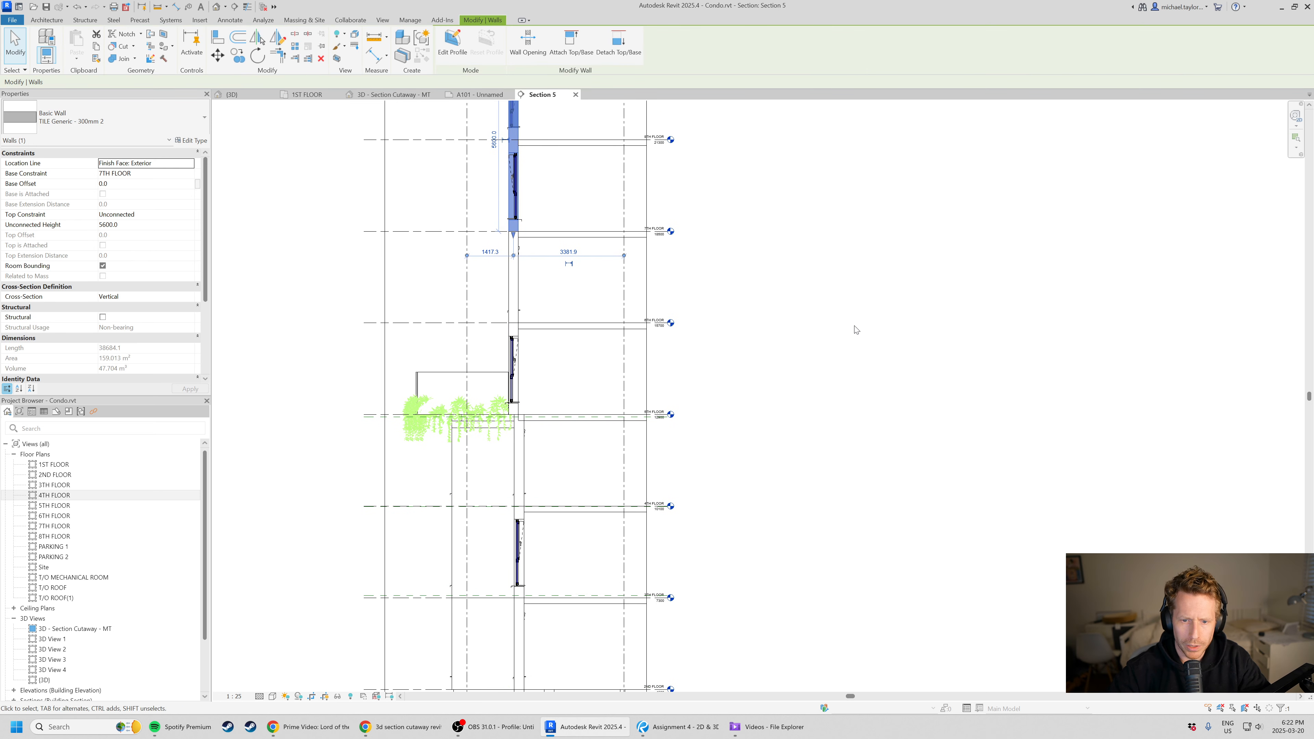
{"action": "left_click", "coordinate": [856, 330]}
- Examine the Level 1 sliding doors and surrounding walls, and review the facade windows back up to the roof
{"action": "middle_click_drag", "start_coordinate": [665, 616], "coordinate": [655, 464]}
{"action": "middle_click_drag", "start_coordinate": [619, 616], "coordinate": [644, 522]}
{"action": "scroll", "coordinate": [634, 562], "scroll_direction": "up", "scroll_amount": 4}
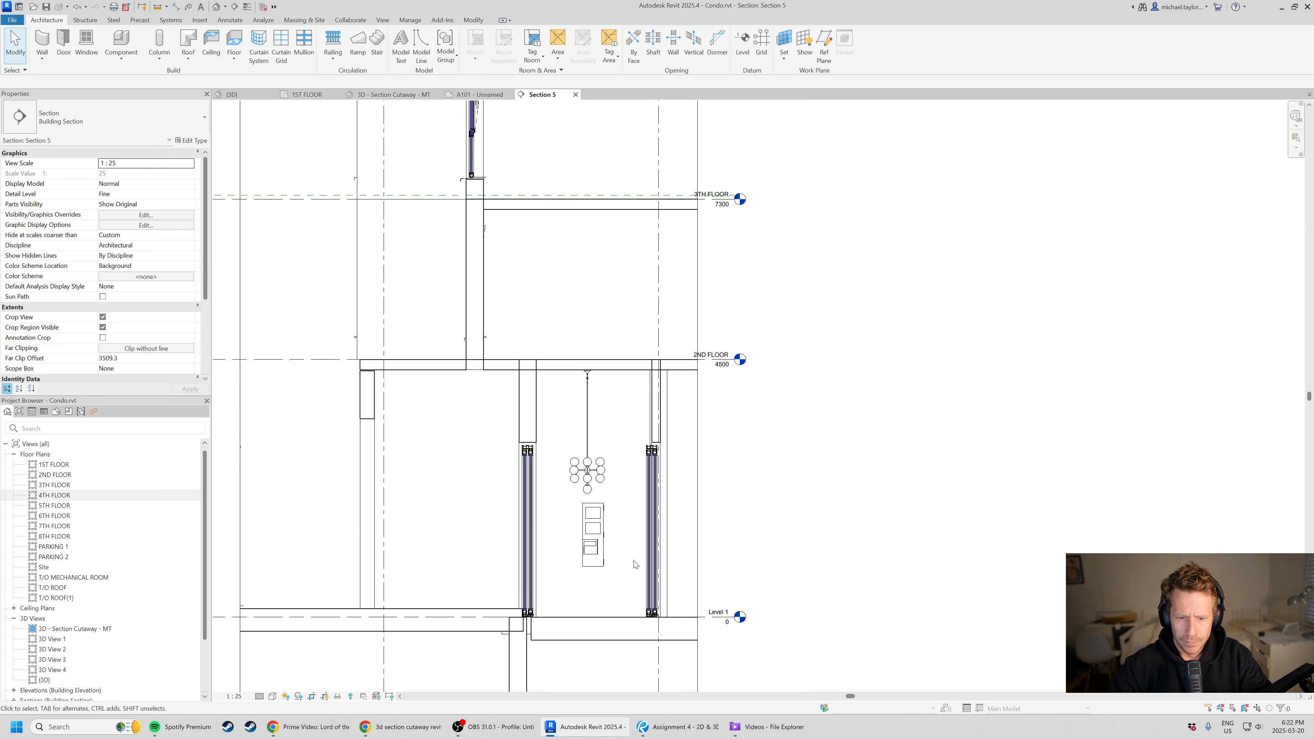
{"action": "left_click", "coordinate": [527, 523]}
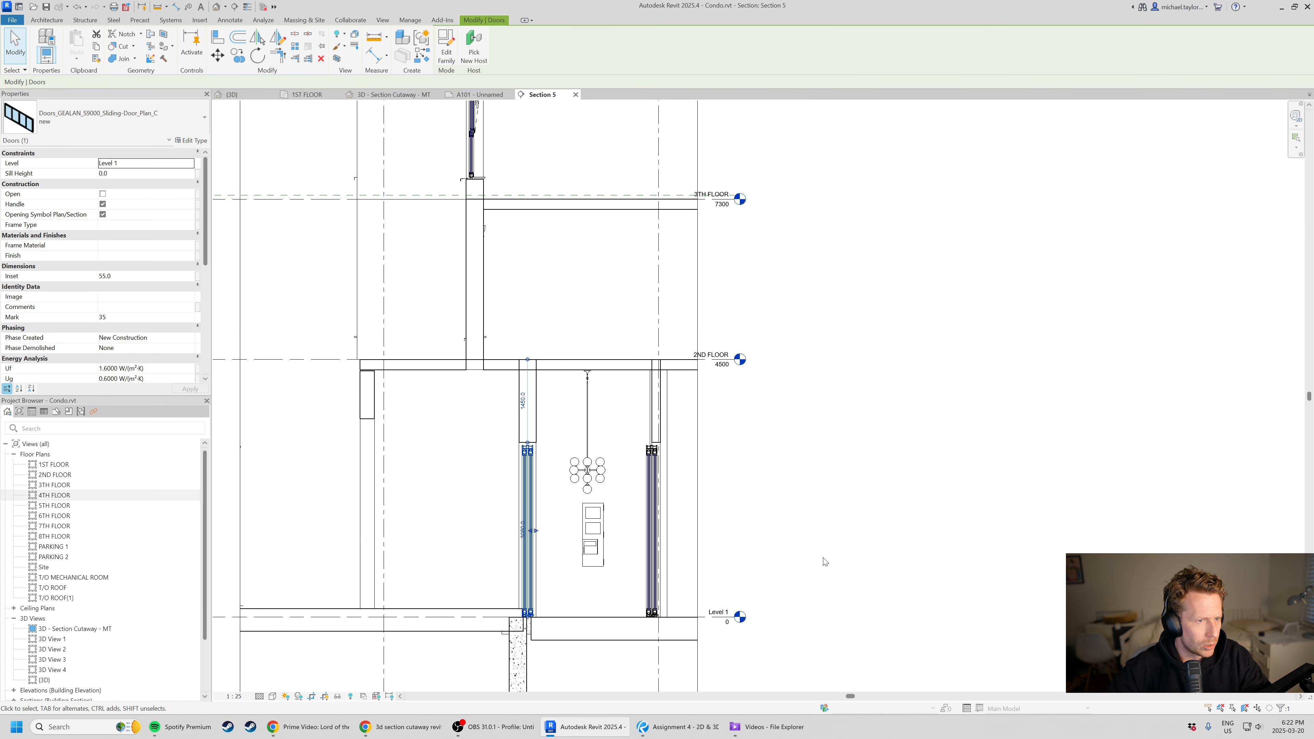
{"action": "scroll", "coordinate": [852, 495], "scroll_direction": "down", "scroll_amount": 2}
{"action": "left_click", "coordinate": [862, 476]}
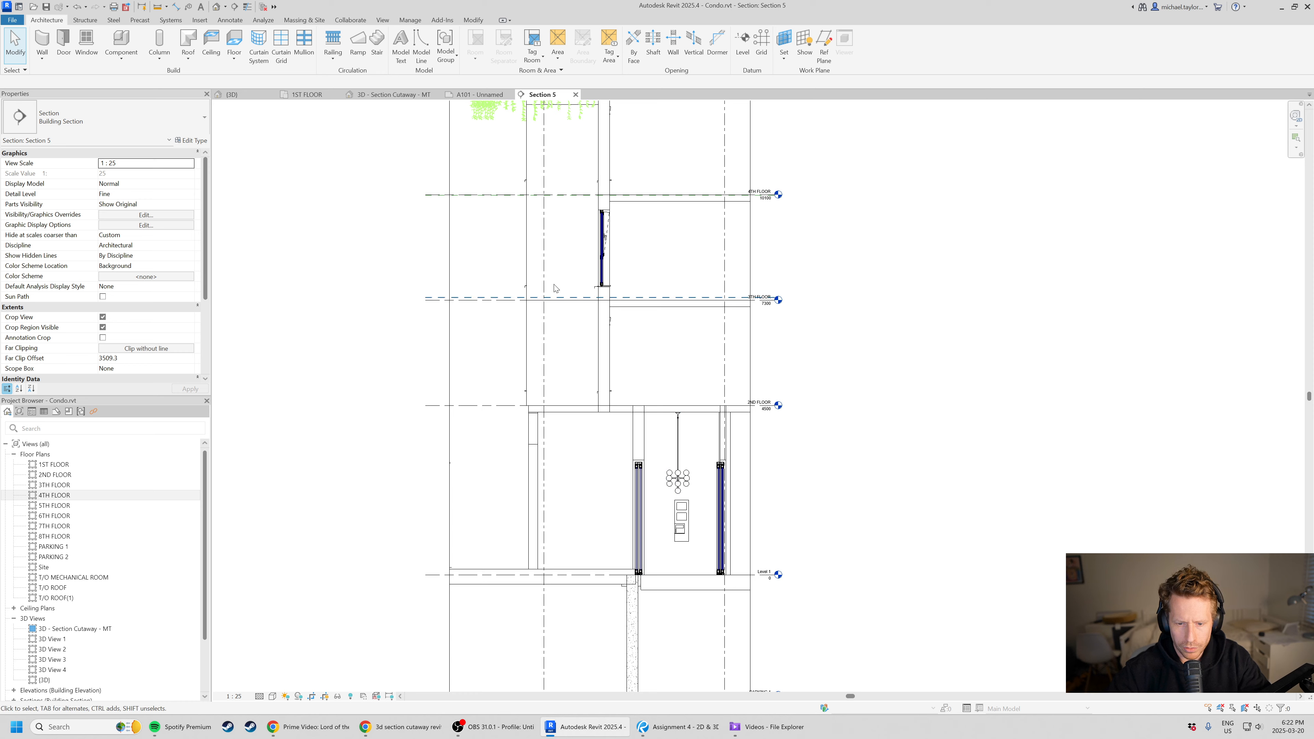
{"action": "middle_click_drag", "start_coordinate": [656, 379], "coordinate": [637, 490]}
{"action": "middle_click_drag", "start_coordinate": [664, 284], "coordinate": [646, 341]}
{"action": "scroll", "coordinate": [640, 445], "scroll_direction": "down", "scroll_amount": 3}
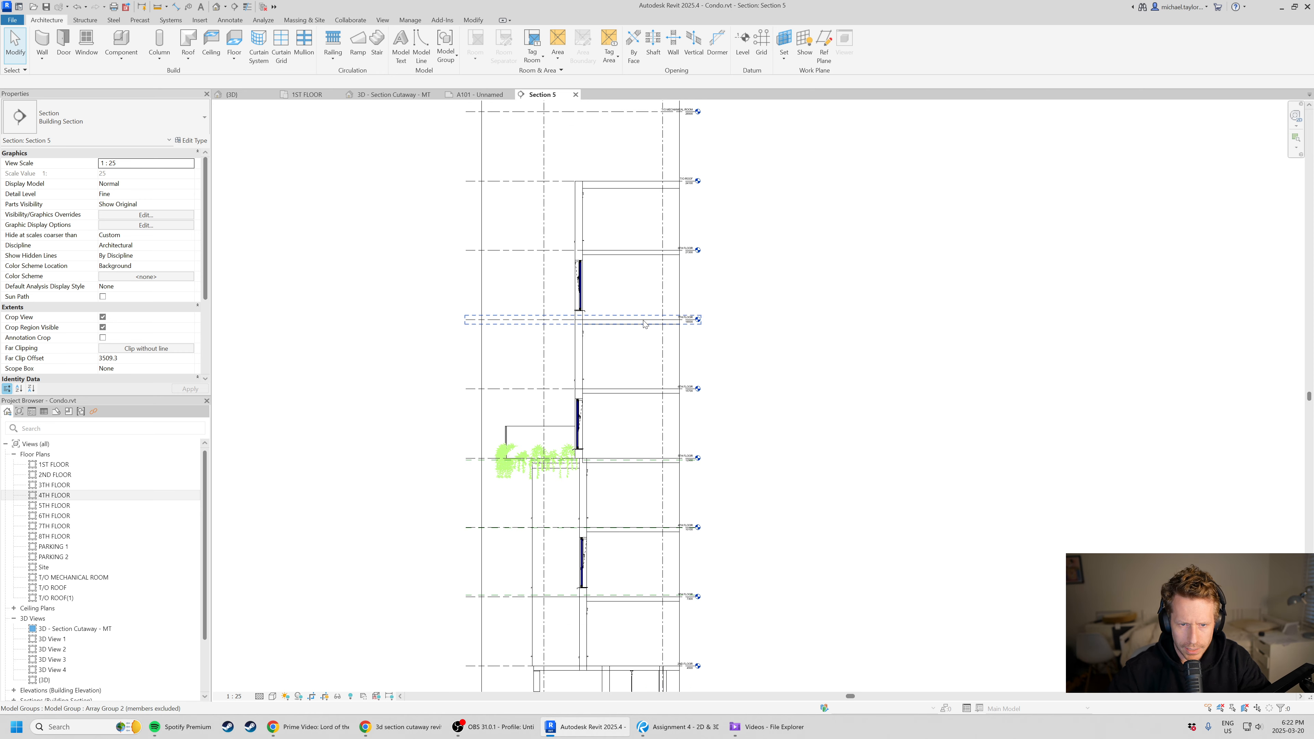
{"action": "scroll", "coordinate": [589, 193], "scroll_direction": "up", "scroll_amount": 2}
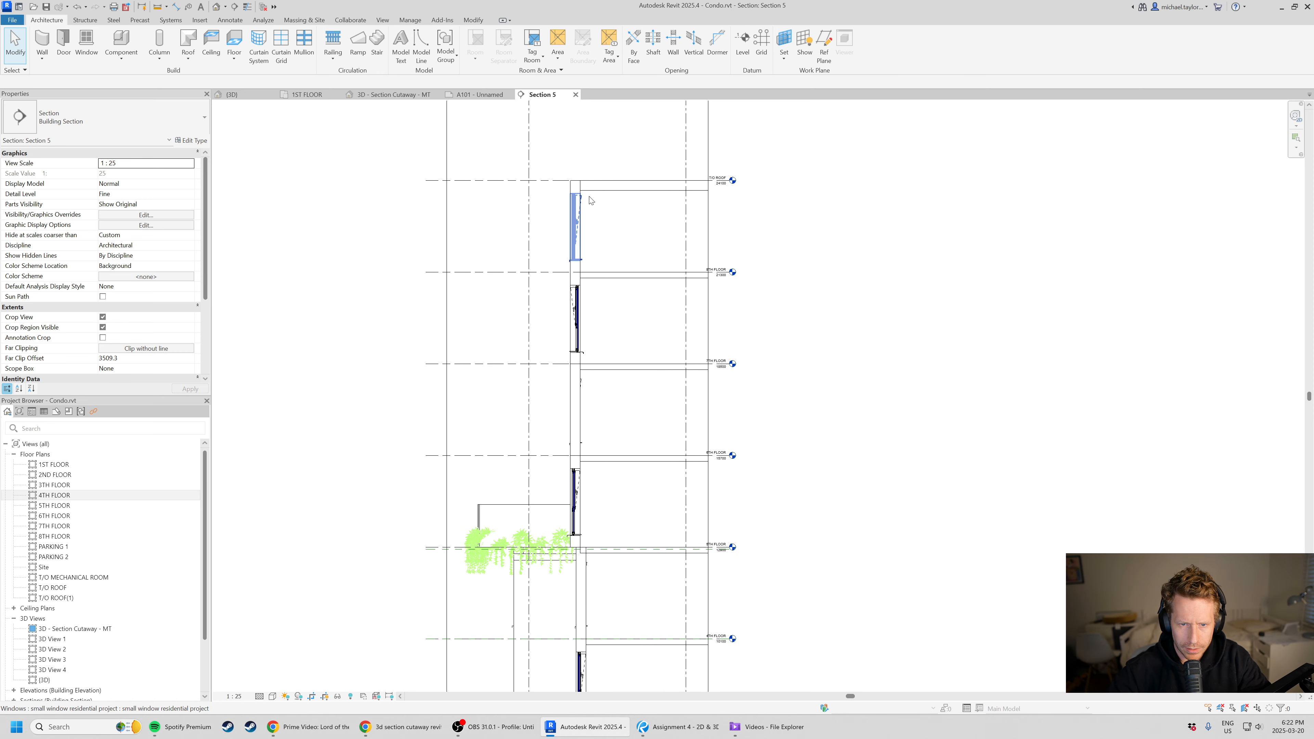
- Narrow the Section 5 crop region by pulling its left and right edges in toward the exterior wall
{"action": "left_click", "coordinate": [260, 697]}
{"action": "left_click", "coordinate": [347, 643]}
{"action": "scroll", "coordinate": [476, 440], "scroll_direction": "down", "scroll_amount": 2}
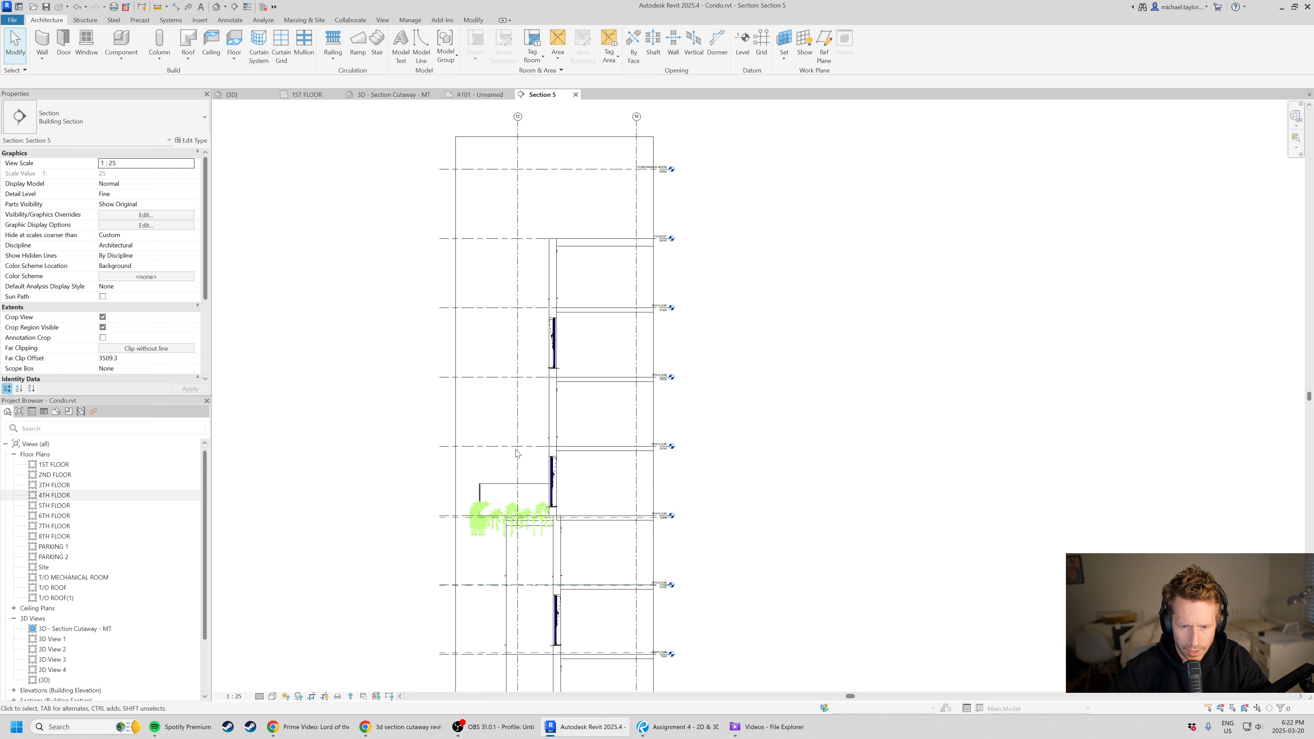
{"action": "middle_click_drag", "start_coordinate": [547, 523], "coordinate": [555, 466]}
{"action": "left_click", "coordinate": [463, 366]}
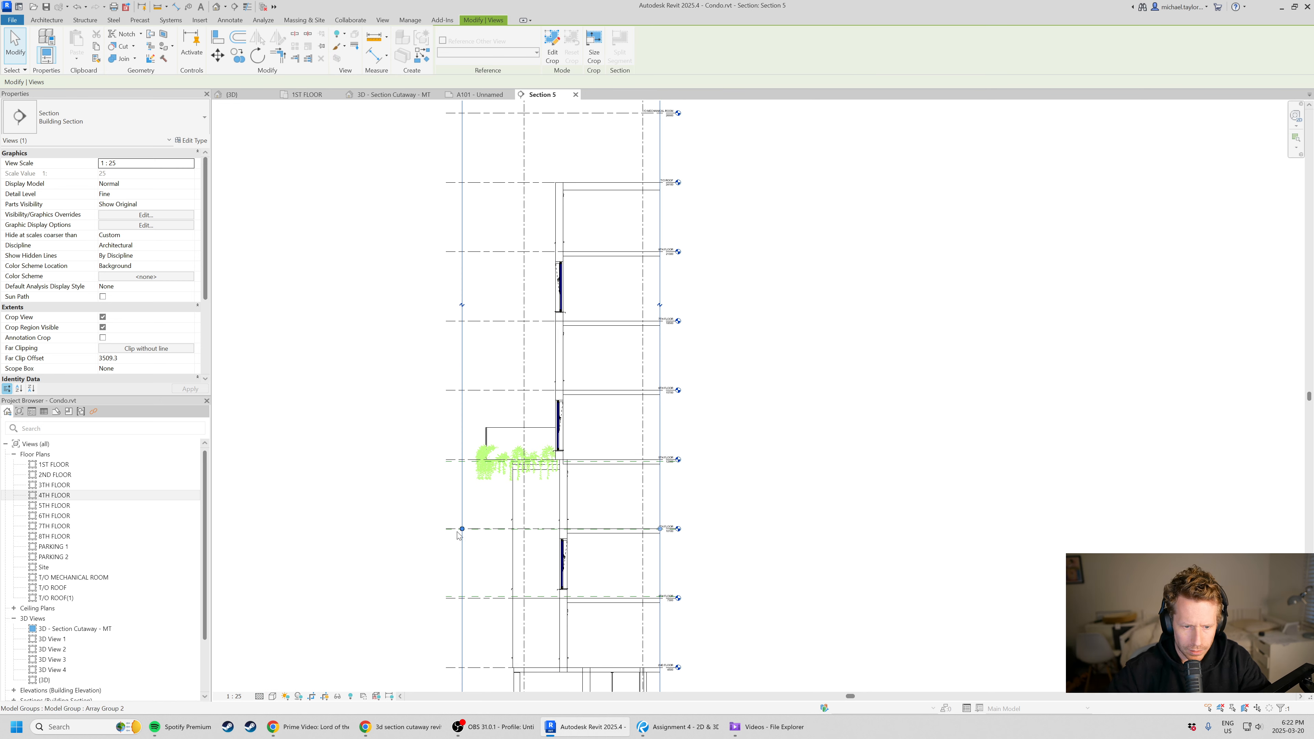
{"action": "left_click_drag", "start_coordinate": [462, 529], "coordinate": [471, 529]}
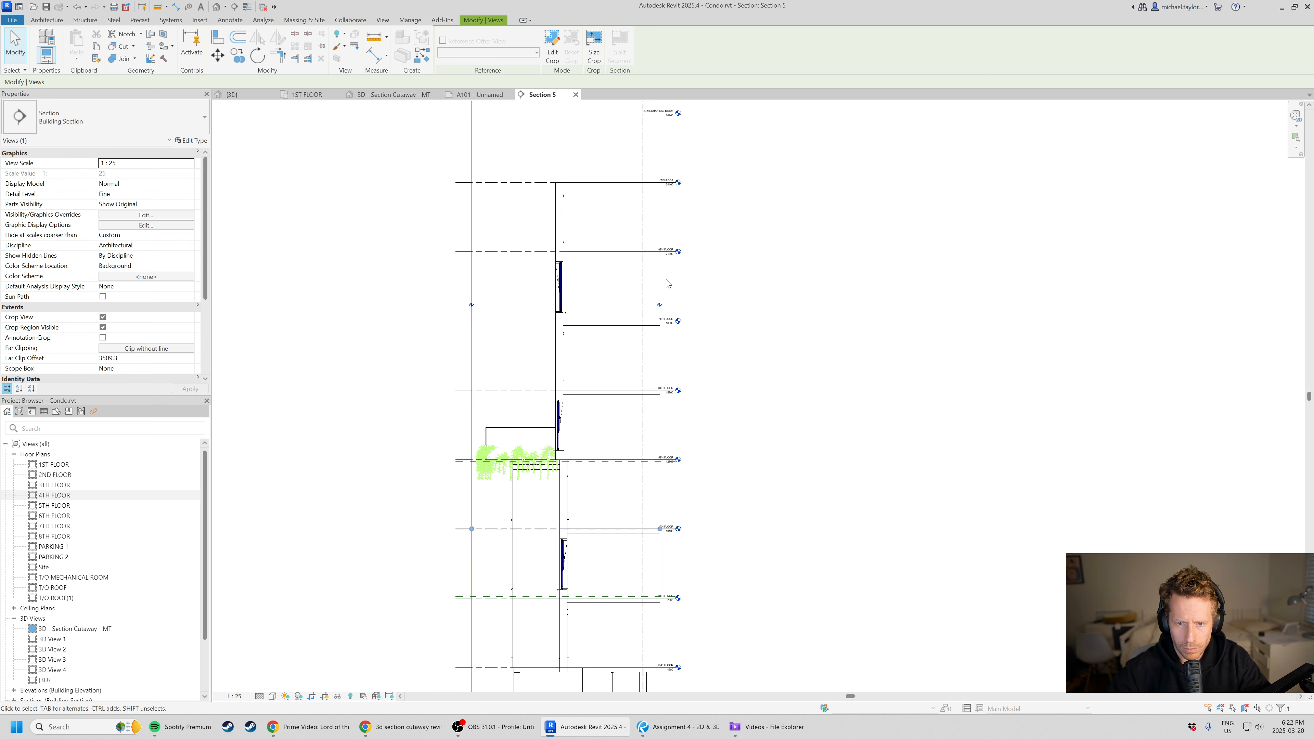
{"action": "left_click_drag", "start_coordinate": [660, 530], "coordinate": [629, 530]}
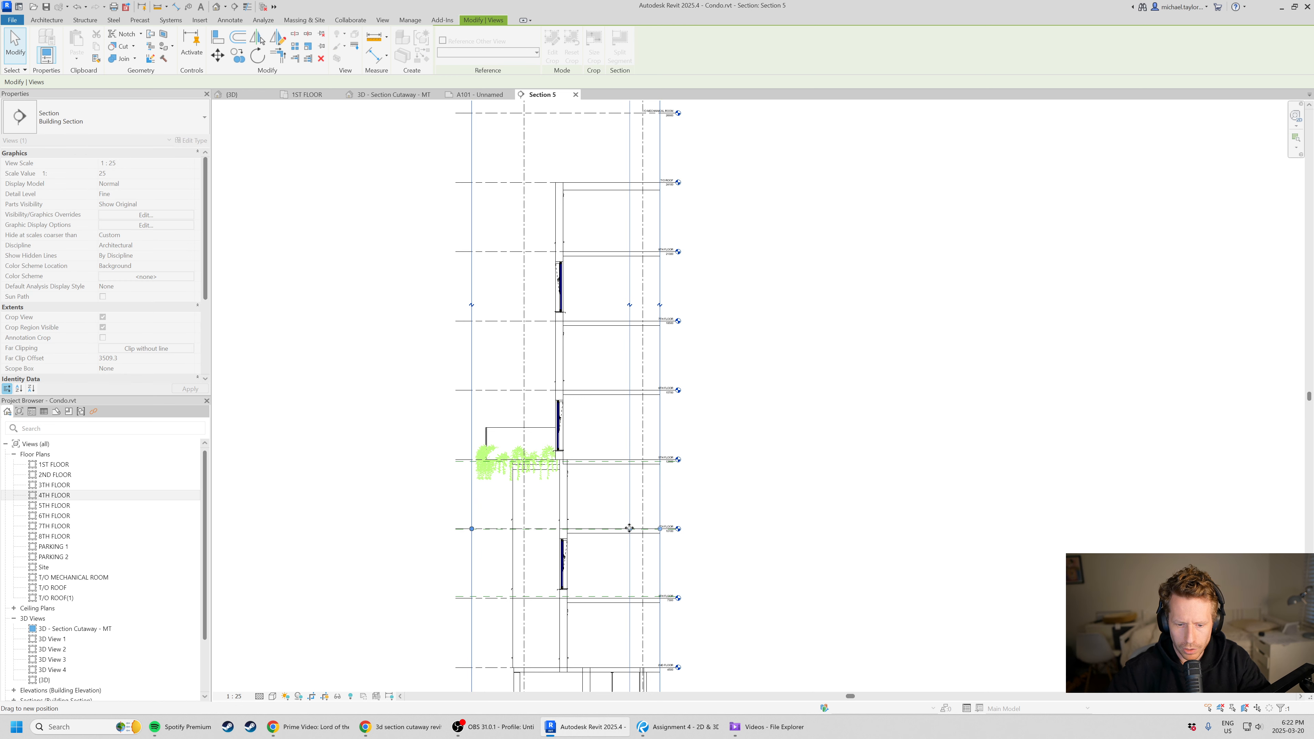
{"action": "left_click", "coordinate": [758, 495]}
- Examine the narrowed section down through the lower floors and parking levels to judge its vertical extent
{"action": "scroll", "coordinate": [684, 373], "scroll_direction": "down", "scroll_amount": 1}
{"action": "middle_click_drag", "start_coordinate": [613, 520], "coordinate": [621, 452]}
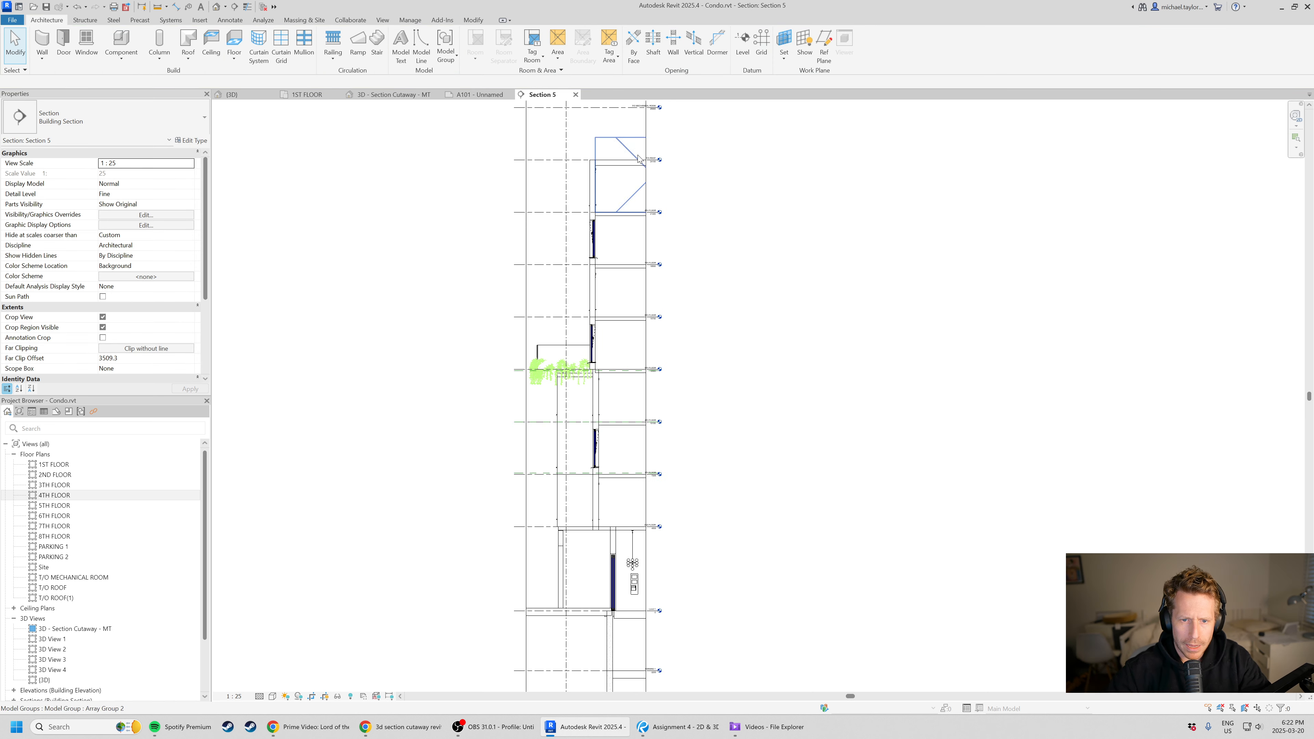
{"action": "middle_click_drag", "start_coordinate": [718, 571], "coordinate": [724, 457]}
{"action": "scroll", "coordinate": [621, 387], "scroll_direction": "up", "scroll_amount": 5}
{"action": "scroll", "coordinate": [613, 409], "scroll_direction": "down", "scroll_amount": 3}
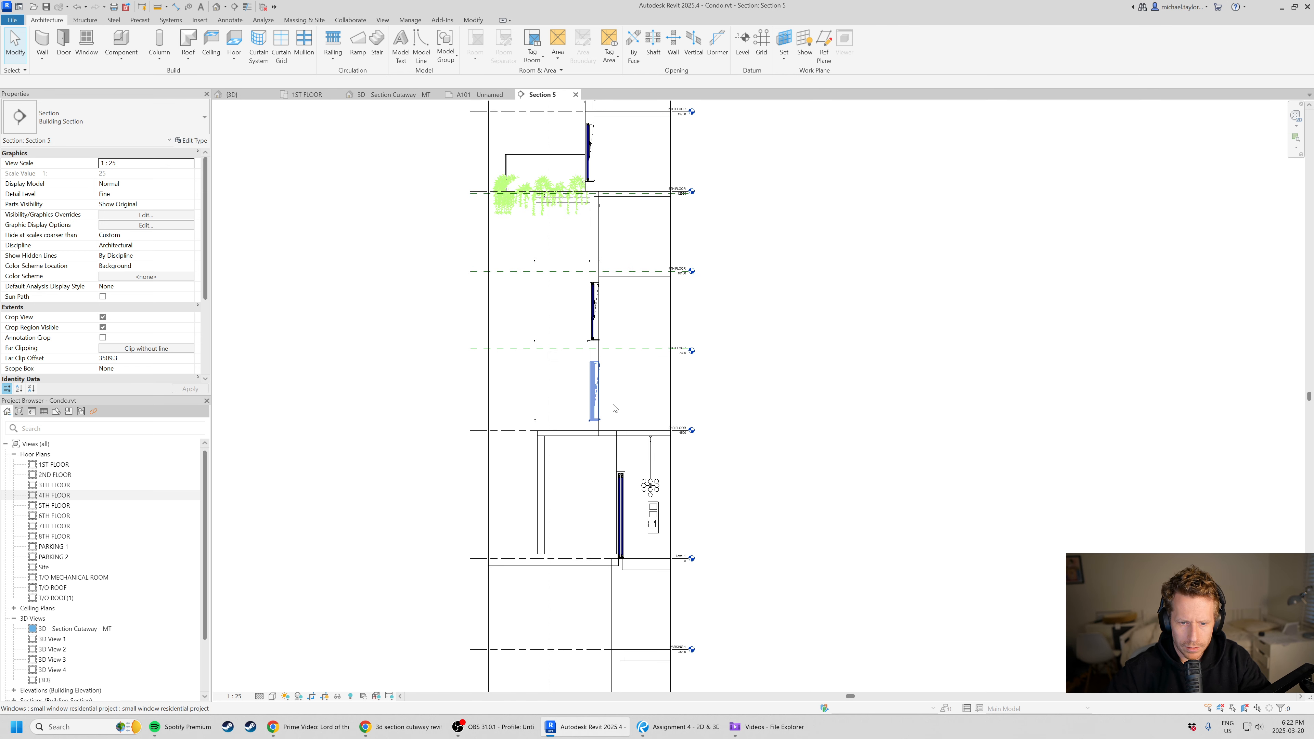
{"action": "scroll", "coordinate": [564, 476], "scroll_direction": "up", "scroll_amount": 5}
{"action": "scroll", "coordinate": [626, 446], "scroll_direction": "down", "scroll_amount": 5}
{"action": "scroll", "coordinate": [634, 413], "scroll_direction": "down", "scroll_amount": 4}
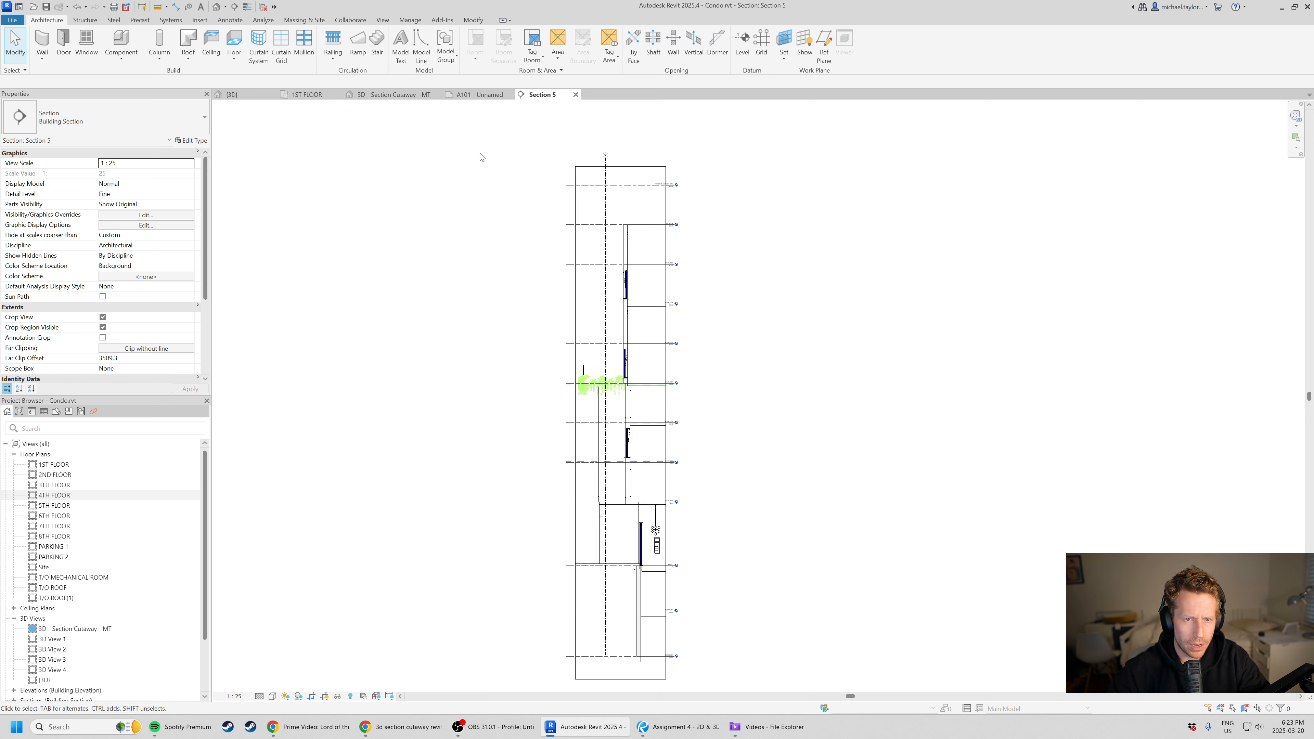
- Activate the 3D - Section Cutaway - MT viewport on sheet A101 and try showing the level lines through its annotation visibility overrides
{"action": "left_click", "coordinate": [483, 96]}
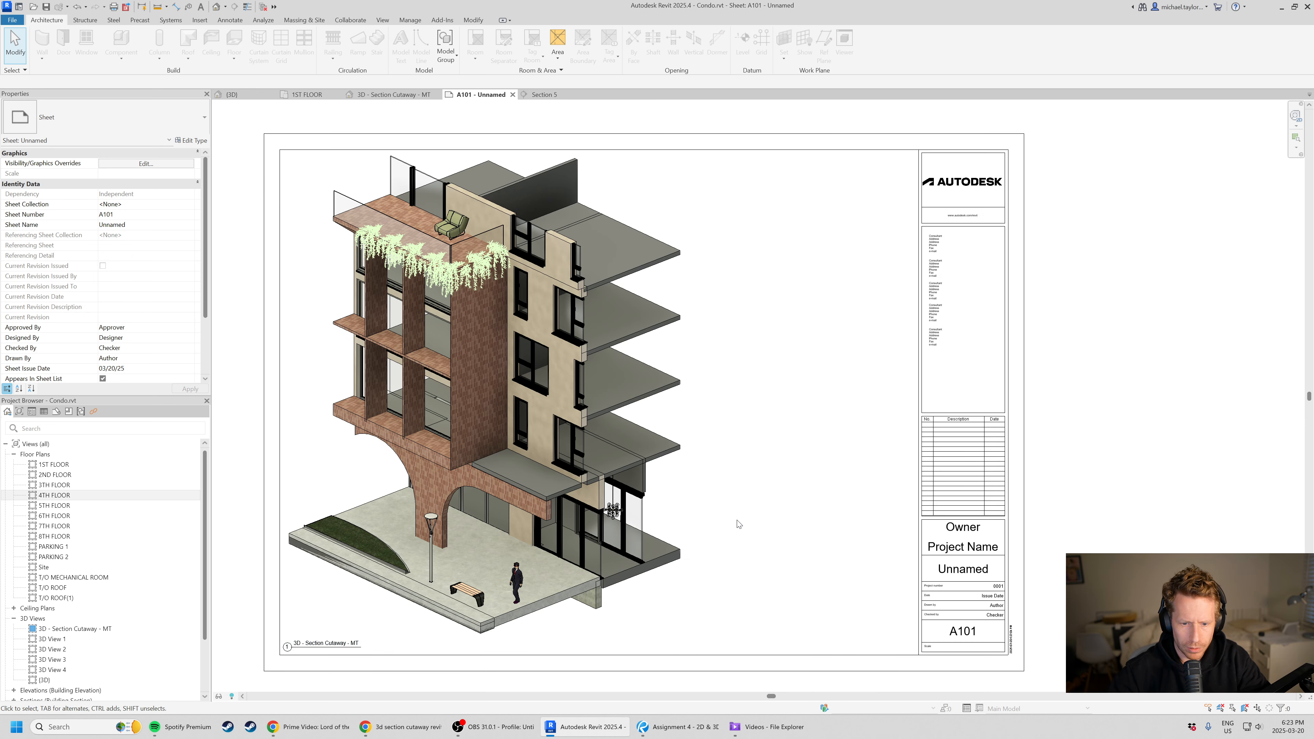
{"action": "double_click", "coordinate": [691, 492]}
{"action": "key", "text": "v"}
{"action": "key", "text": "g"}
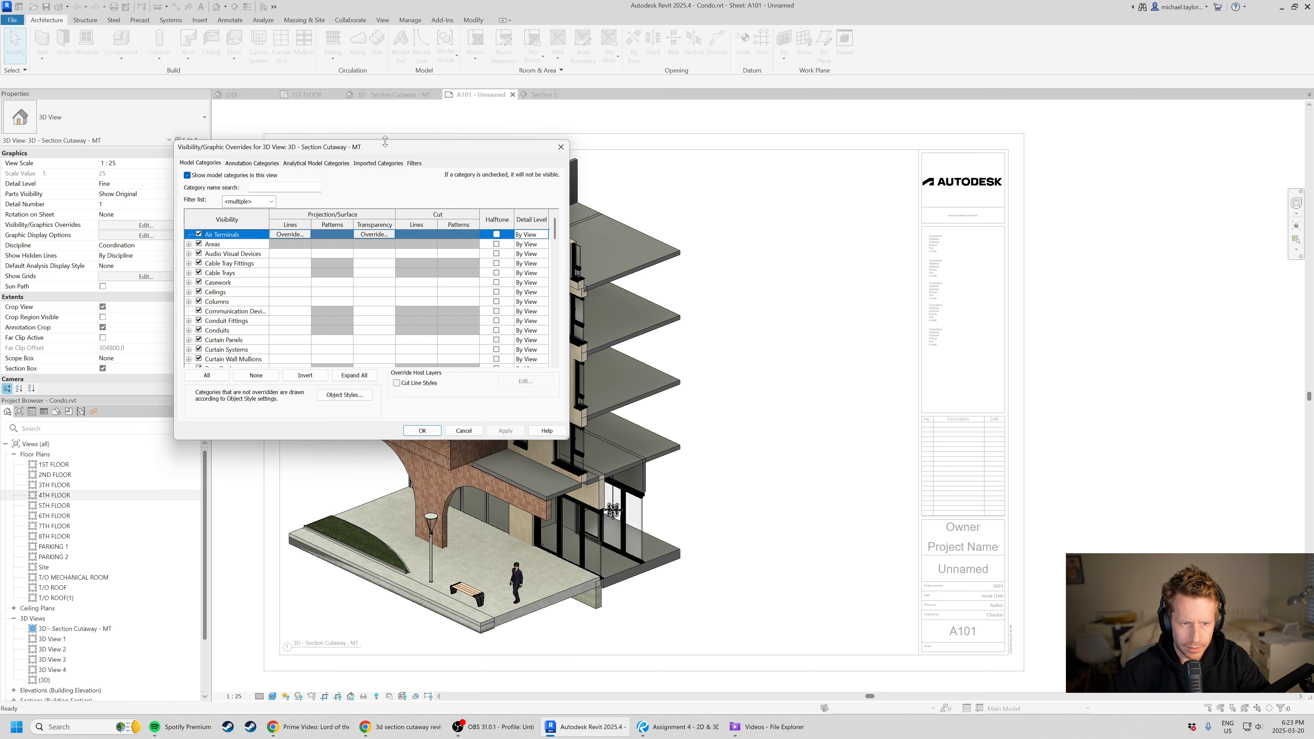
{"action": "left_click", "coordinate": [242, 165]}
{"action": "left_click", "coordinate": [277, 311]}
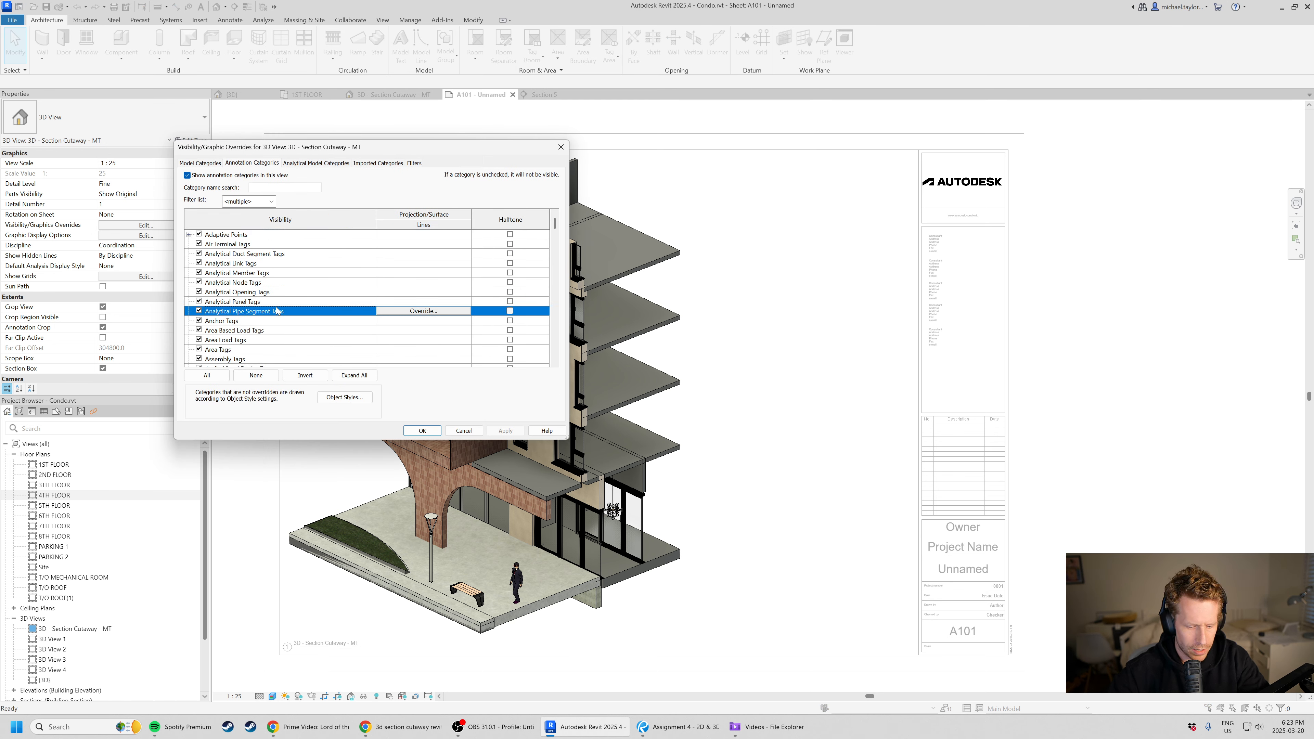
{"action": "key", "text": "l"}
{"action": "left_click", "coordinate": [478, 432]}
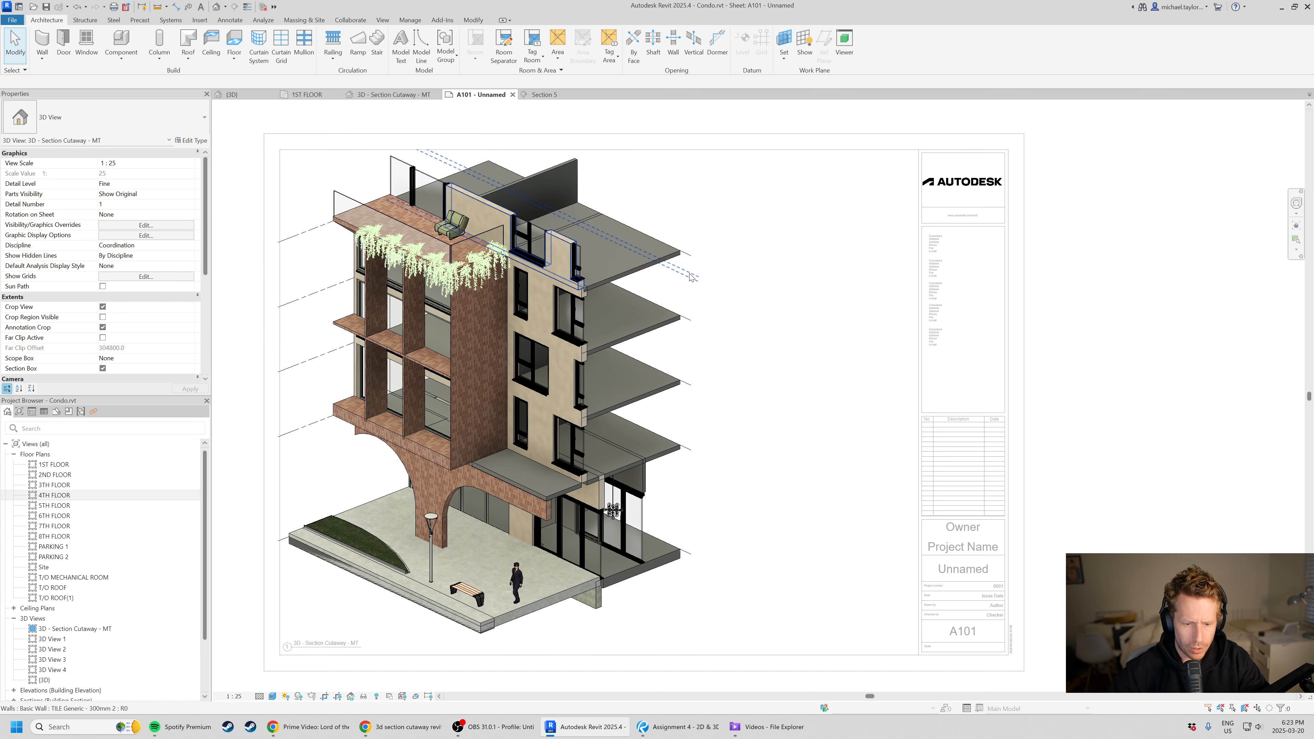
{"action": "left_click", "coordinate": [315, 234]}
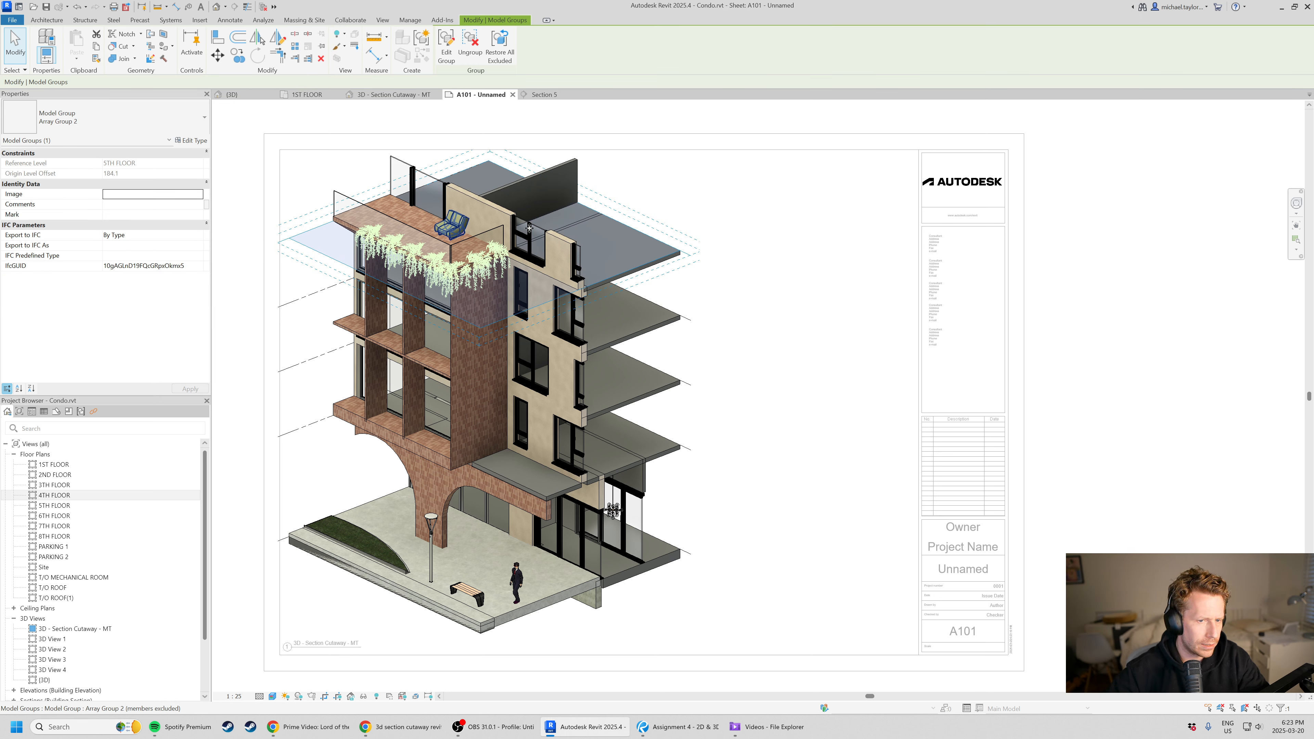
{"action": "left_click", "coordinate": [787, 414]}
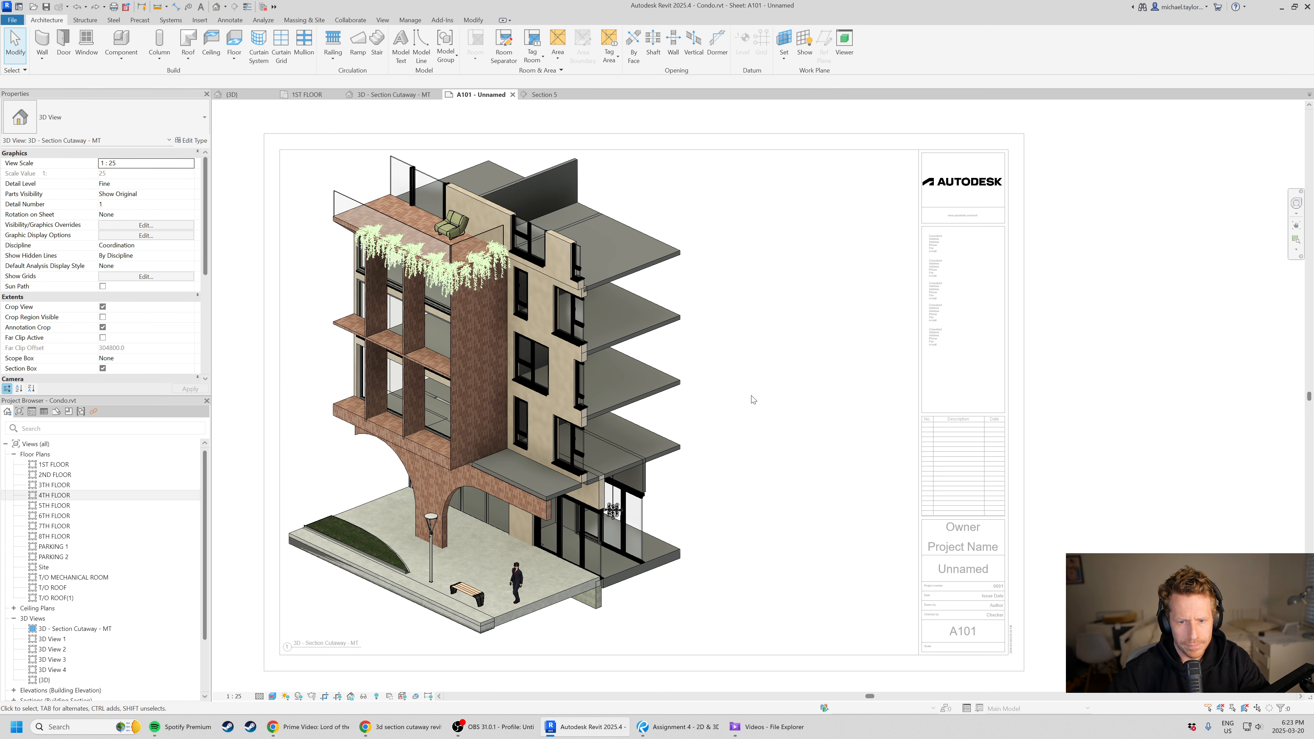
- Lower the top edge of the Section 5 crop region to just above the planted terrace level
{"action": "left_click", "coordinate": [543, 94]}
{"action": "left_click", "coordinate": [630, 164]}
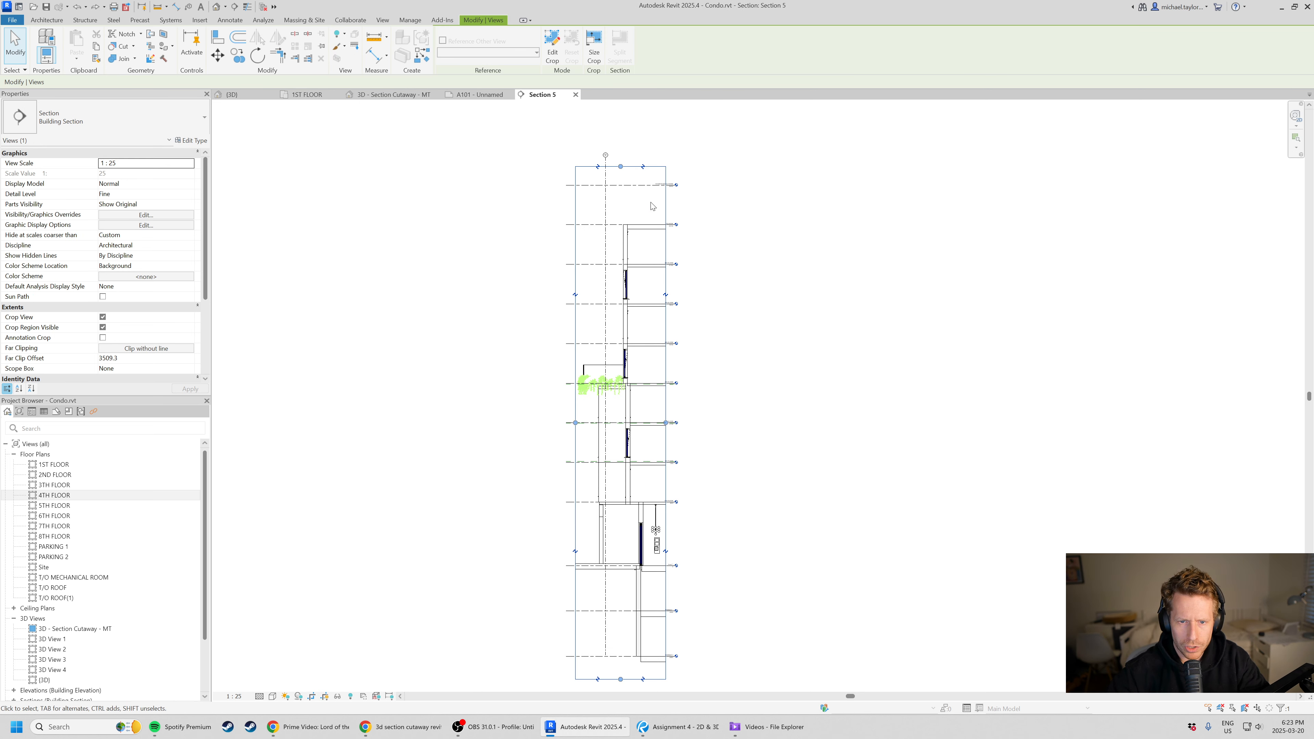
{"action": "scroll", "coordinate": [662, 373], "scroll_direction": "up", "scroll_amount": 5}
{"action": "scroll", "coordinate": [748, 525], "scroll_direction": "down", "scroll_amount": 4}
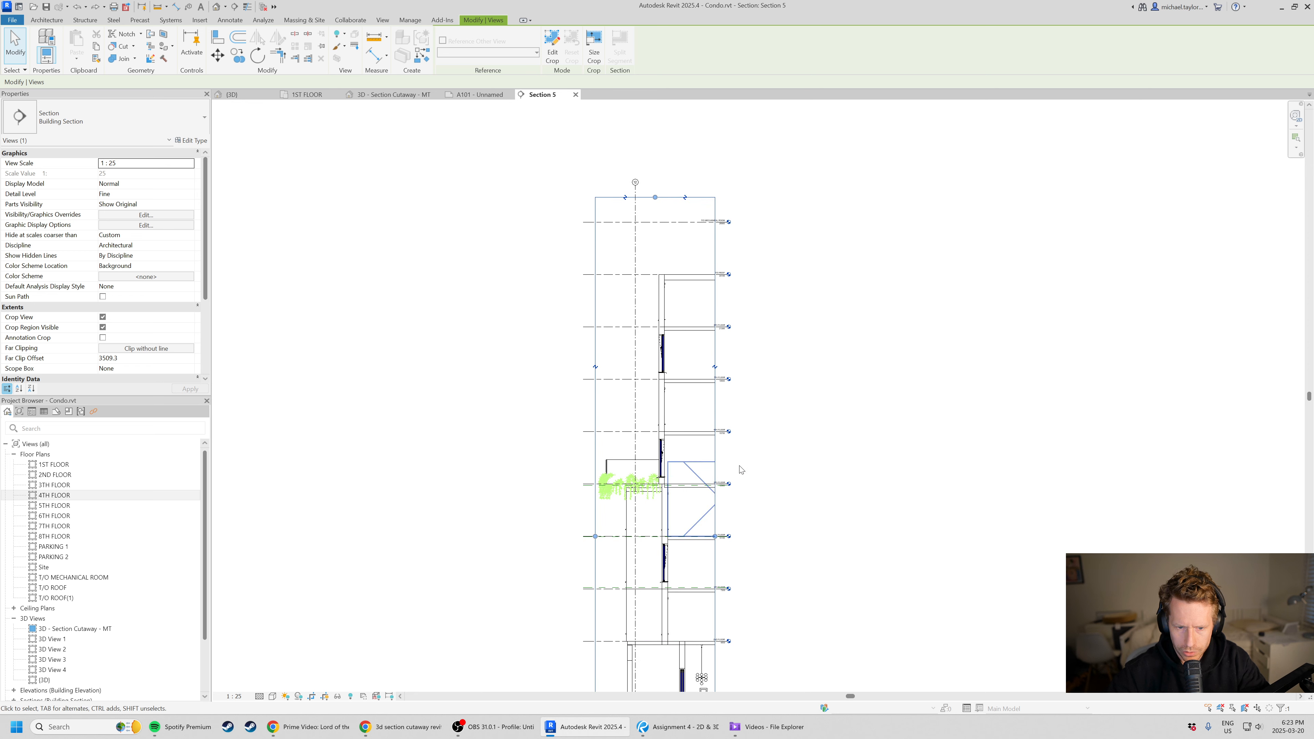
{"action": "left_click_drag", "start_coordinate": [656, 198], "coordinate": [709, 467]}
{"action": "left_click", "coordinate": [832, 499]}
{"action": "middle_click_drag", "start_coordinate": [801, 590], "coordinate": [797, 317]}
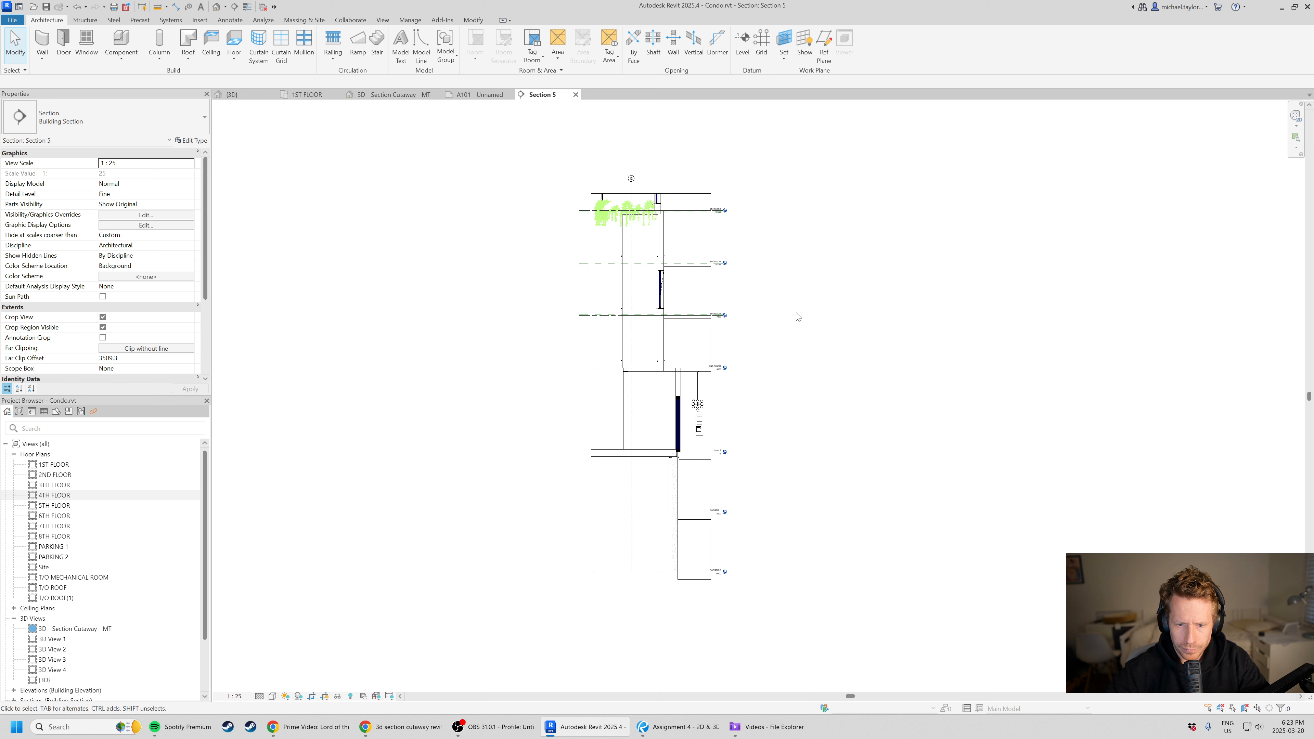
- Raise the bottom edge of the Section 5 crop region to just below the ground floor slab
{"action": "left_click", "coordinate": [653, 602]}
{"action": "left_click_drag", "start_coordinate": [653, 602], "coordinate": [648, 473]}
{"action": "left_click", "coordinate": [783, 382]}
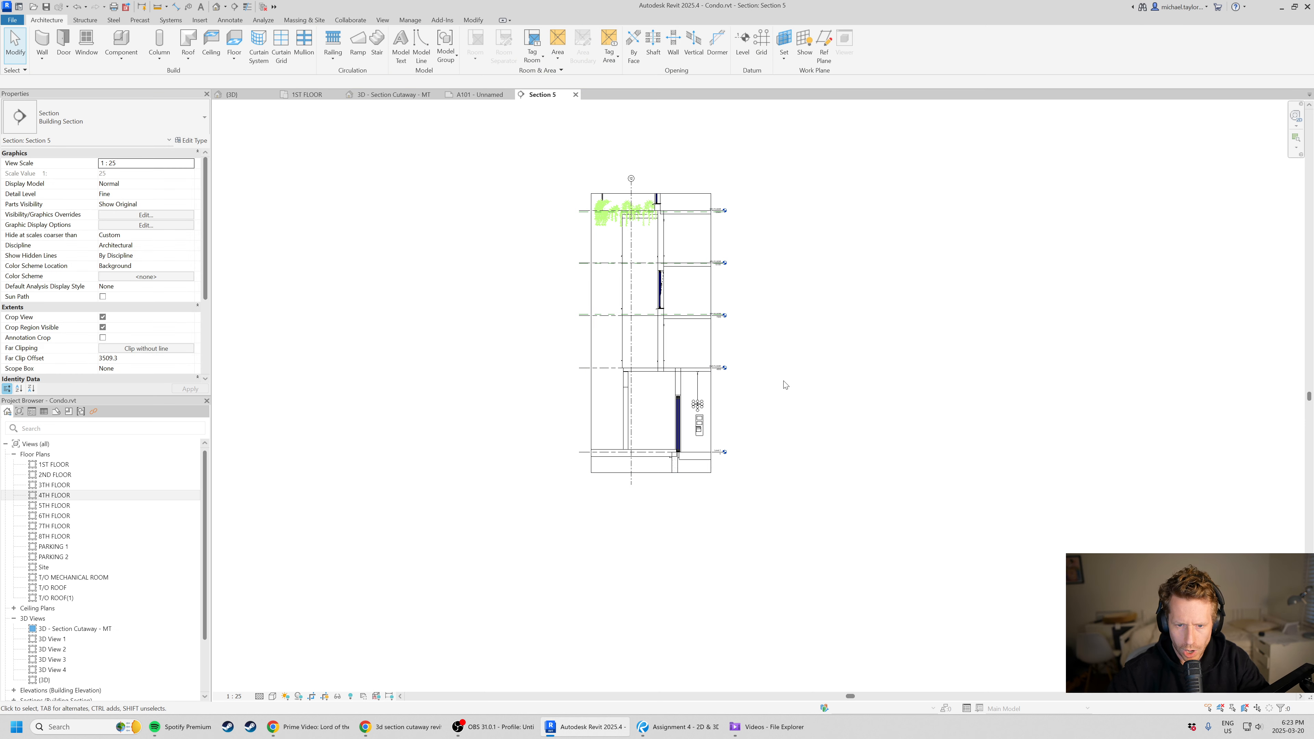
{"action": "scroll", "coordinate": [797, 225], "scroll_direction": "up", "scroll_amount": 3}
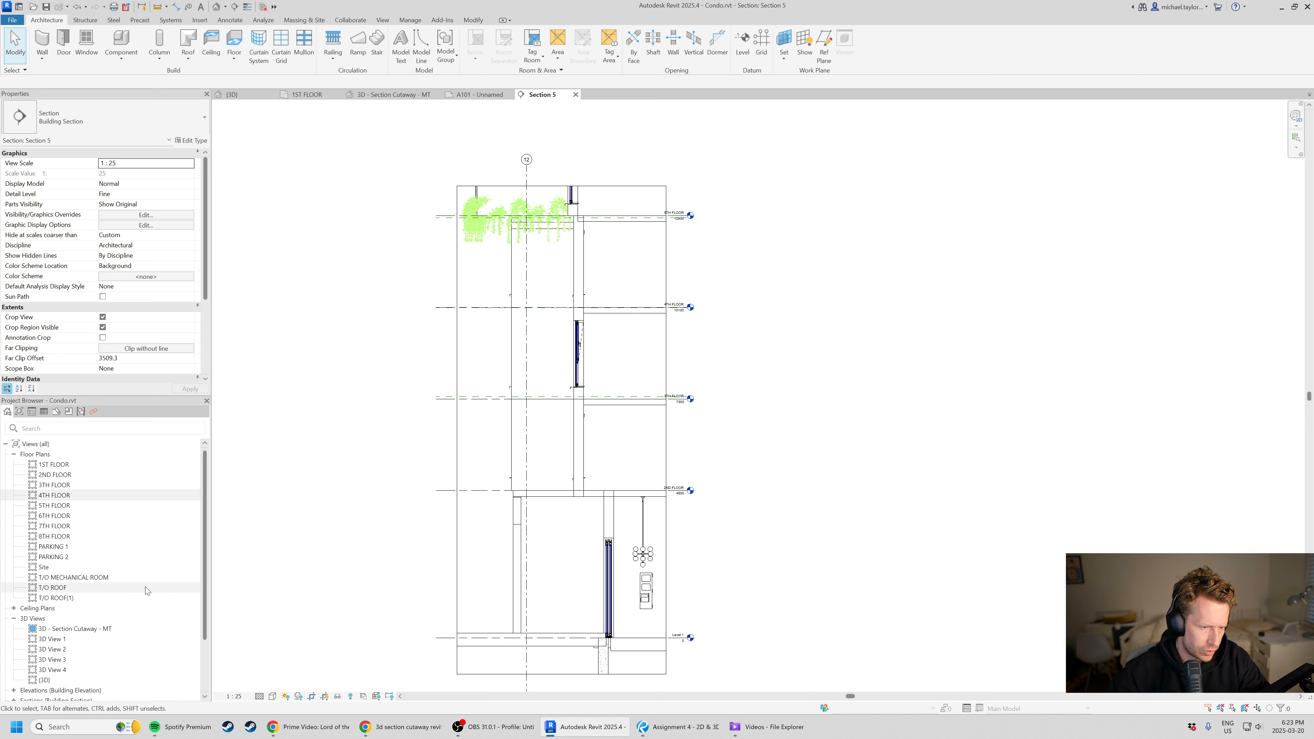
- Rename the Section 5 view as Wall Section - Entryway
{"action": "scroll", "coordinate": [96, 606], "scroll_direction": "down", "scroll_amount": 2}
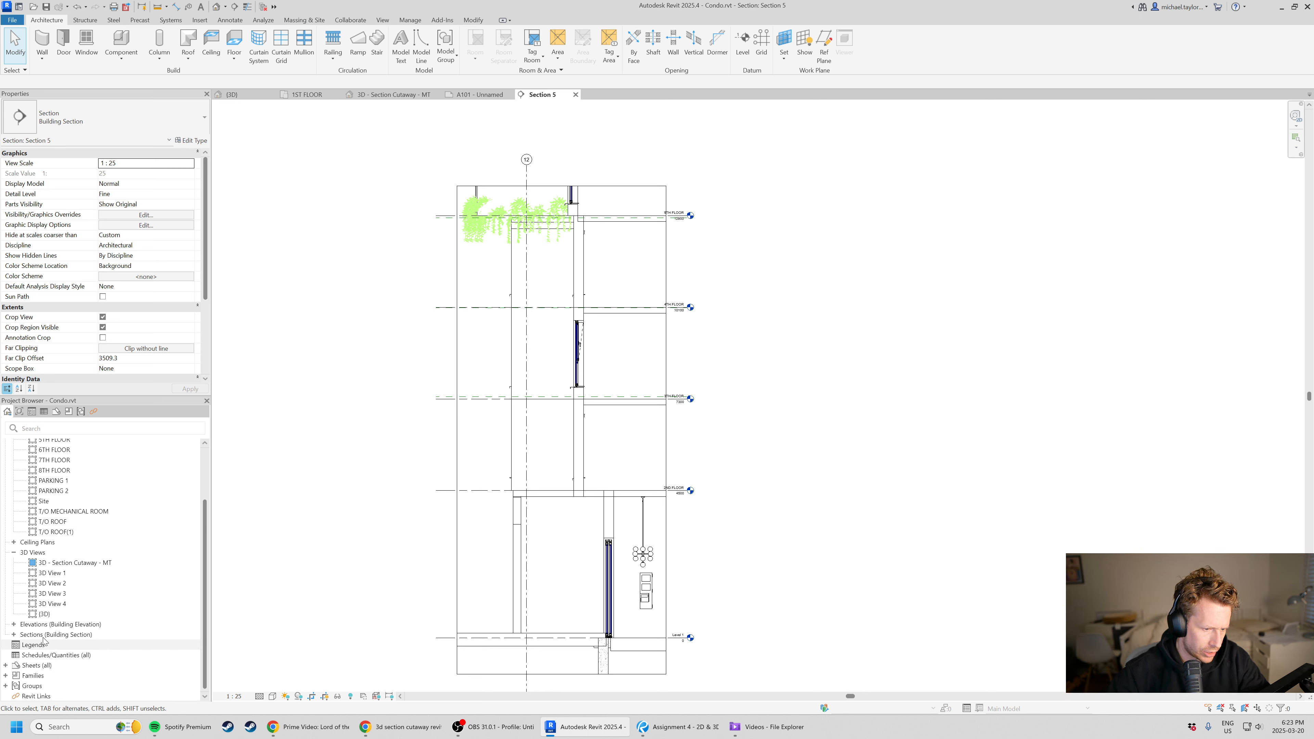
{"action": "left_click", "coordinate": [13, 635]}
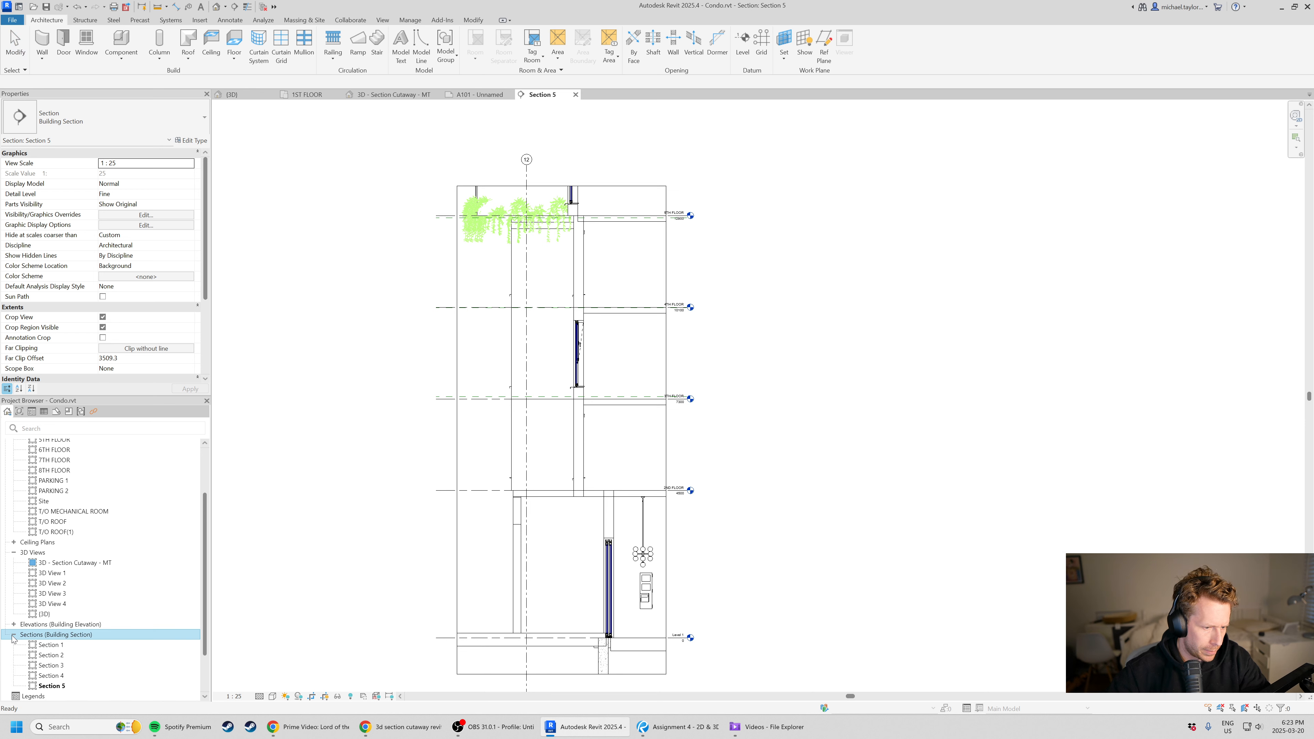
{"action": "right_click", "coordinate": [67, 688]}
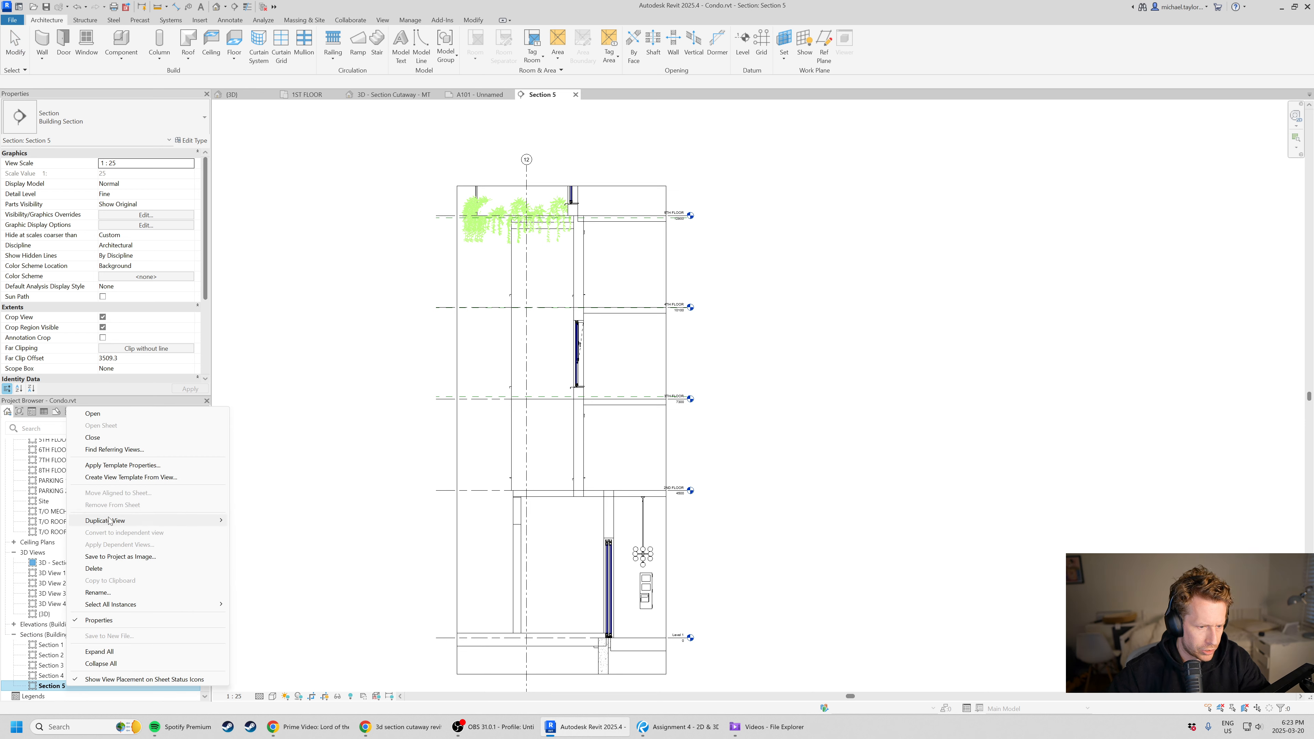
{"action": "left_click", "coordinate": [129, 592]}
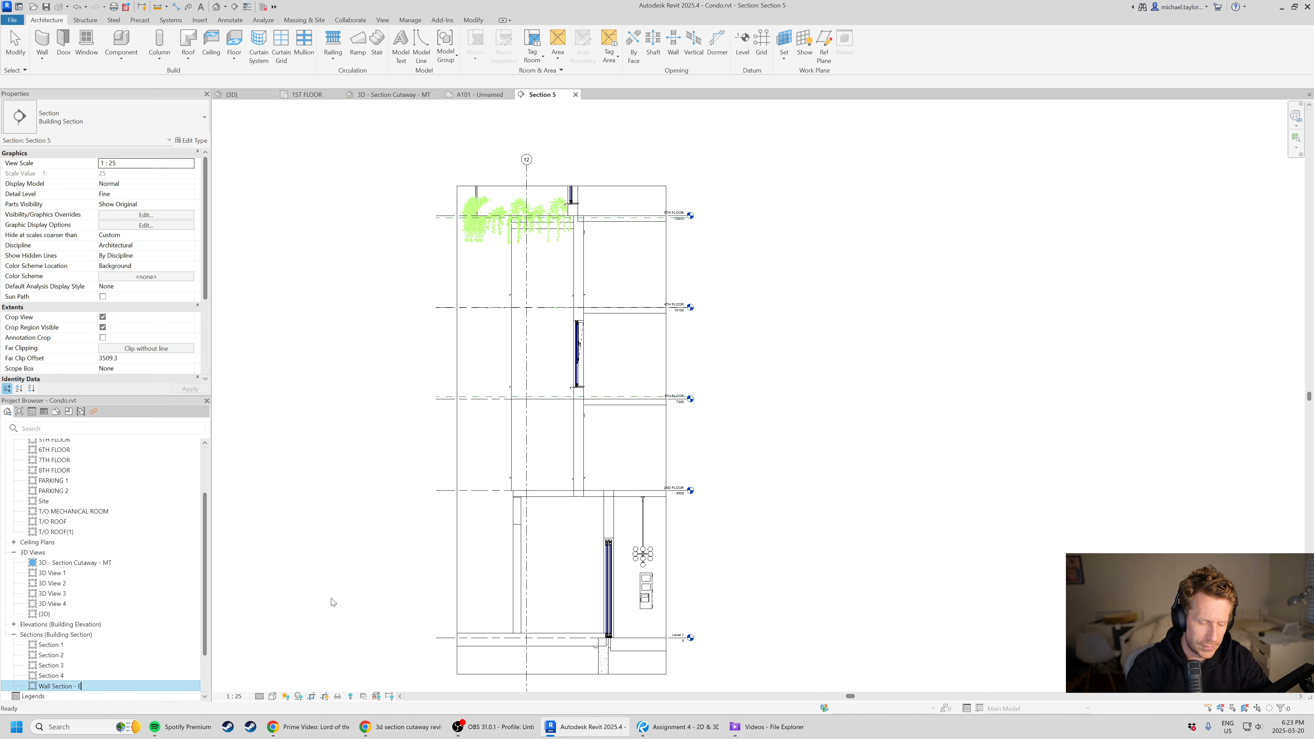
{"action": "key", "text": "Return"}
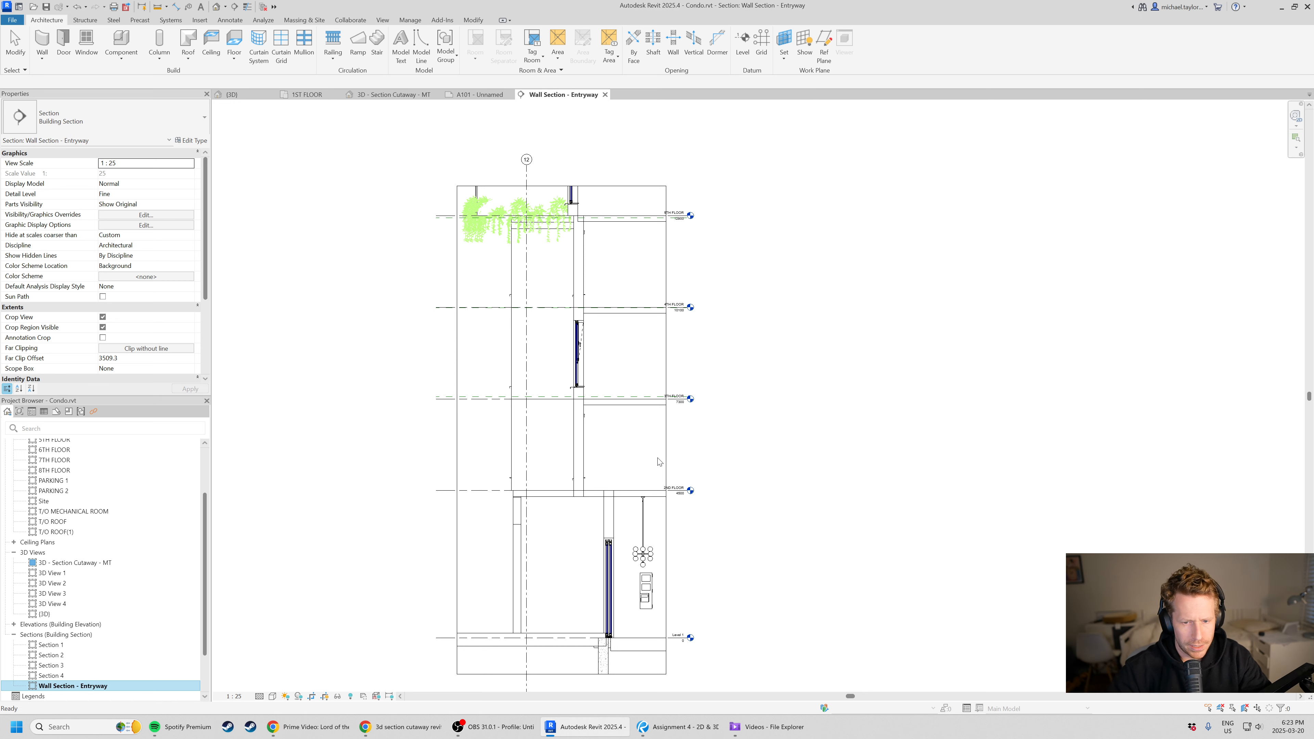
{"action": "left_click", "coordinate": [853, 442]}
- Return to sheet A101 and deactivate the 3D section cutaway viewport to work on the sheet itself
{"action": "left_click", "coordinate": [485, 95]}
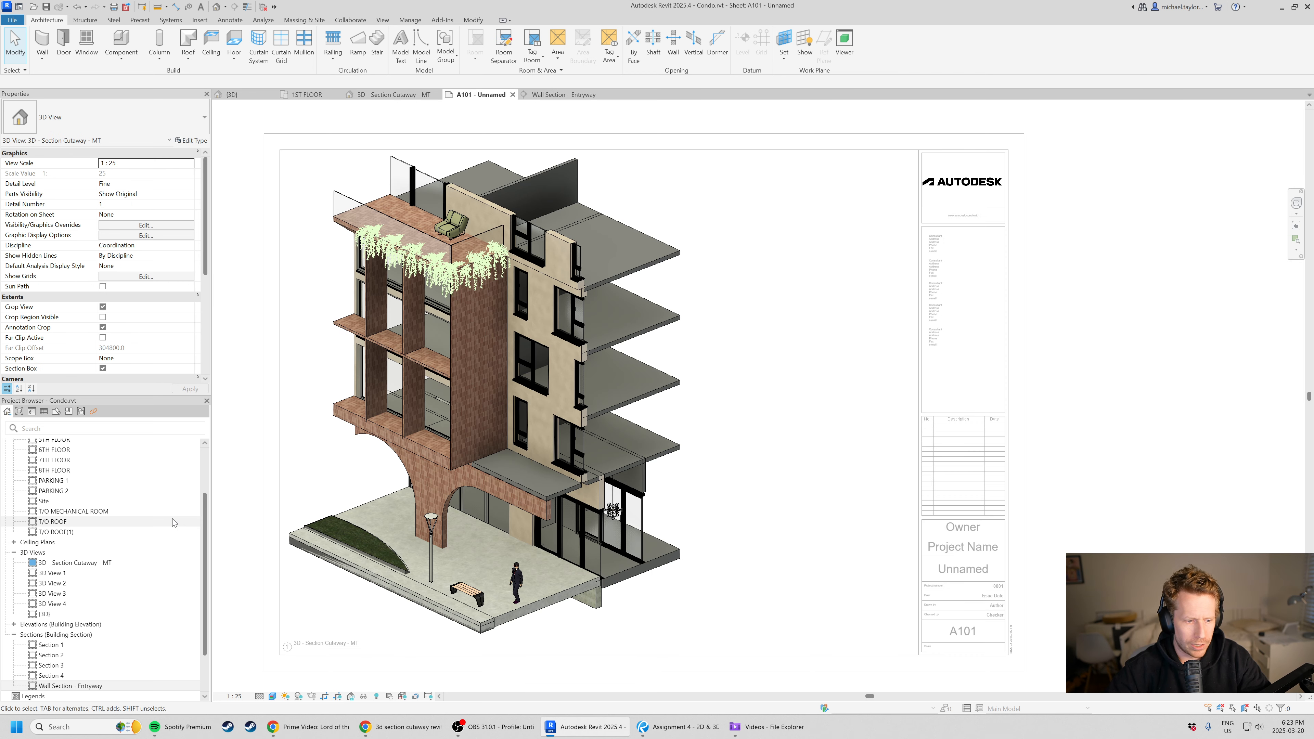
{"action": "left_click", "coordinate": [71, 686]}
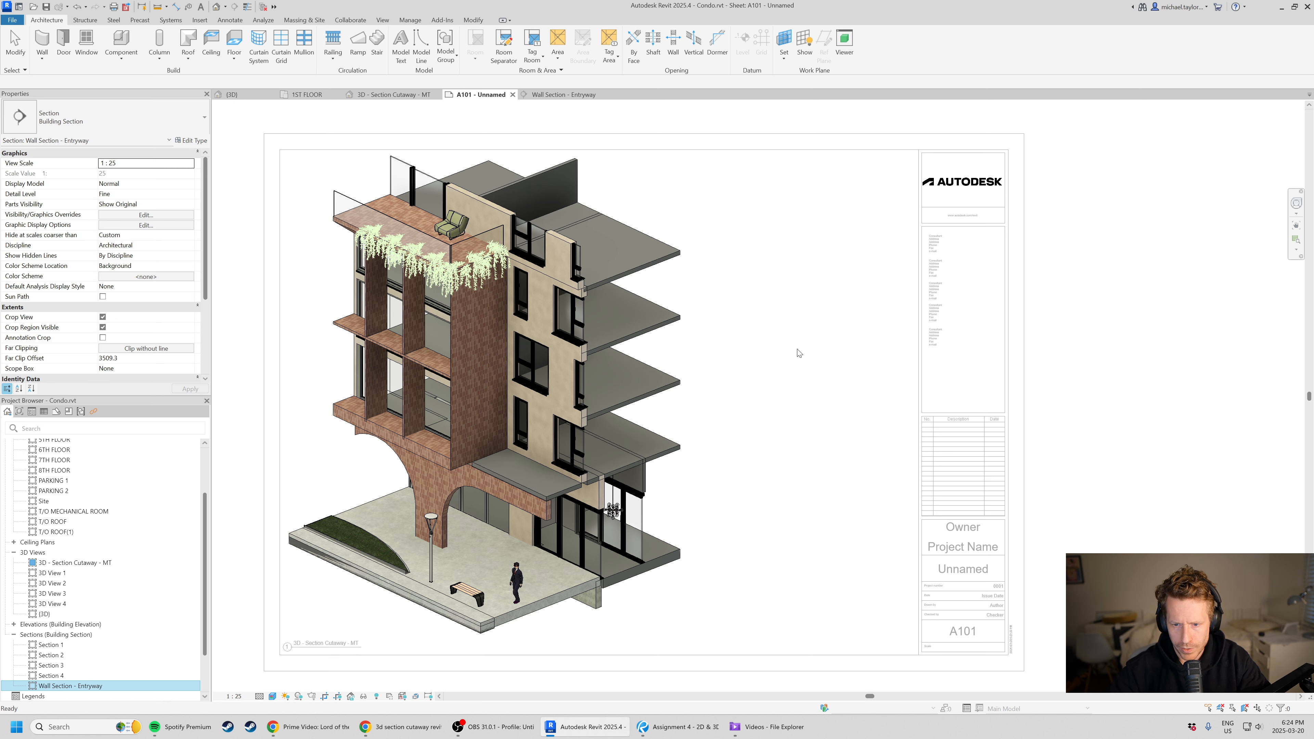
{"action": "left_click", "coordinate": [785, 353]}
{"action": "scroll", "coordinate": [785, 394], "scroll_direction": "down", "scroll_amount": 3}
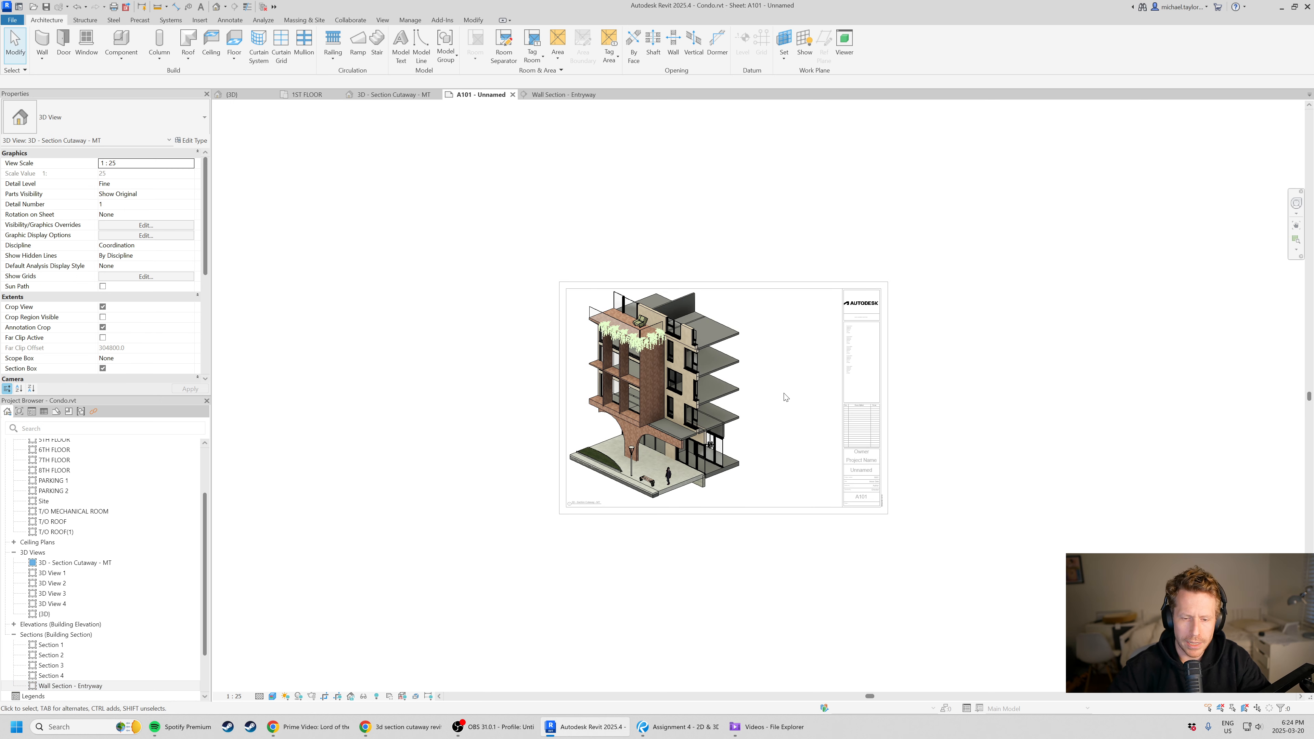
{"action": "right_click", "coordinate": [784, 393]}
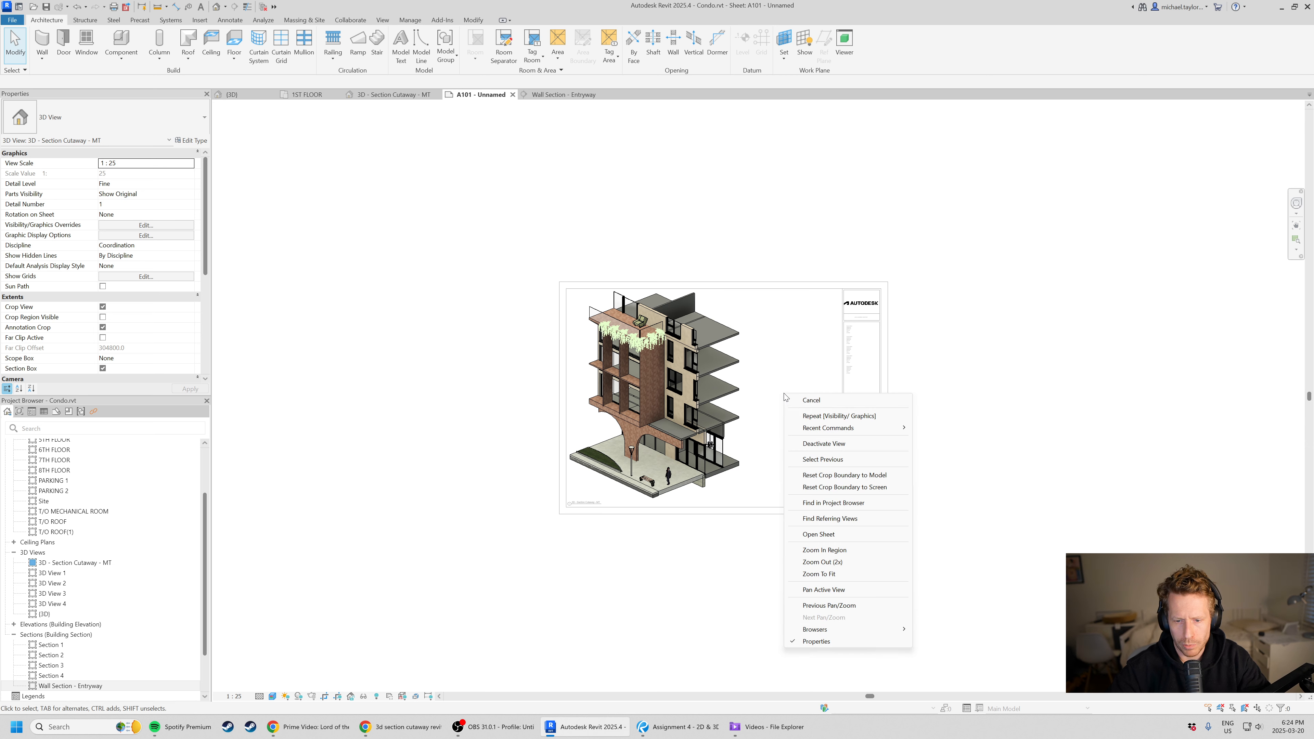
{"action": "left_click", "coordinate": [832, 444]}
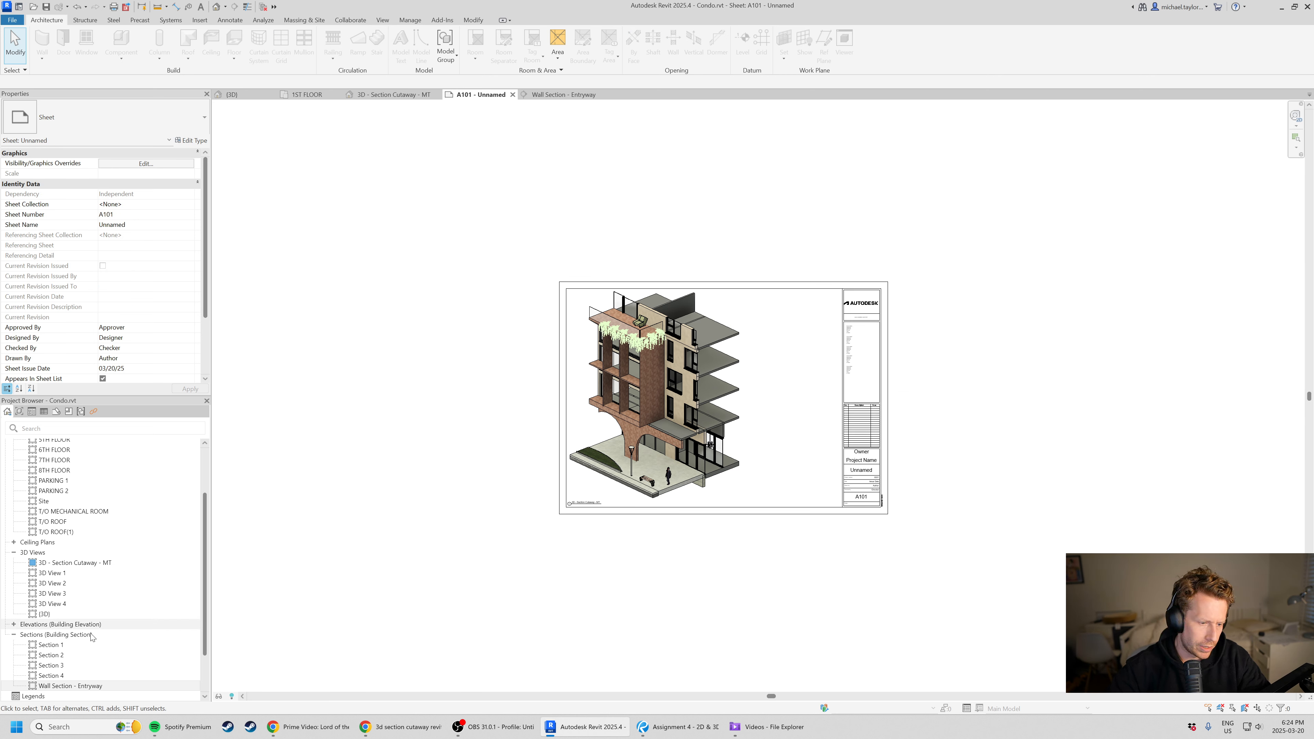
- Place the Wall Section - Entryway view on sheet A101 between the 3D cutaway and the title block, shifted slightly upward
{"action": "left_click", "coordinate": [110, 687]}
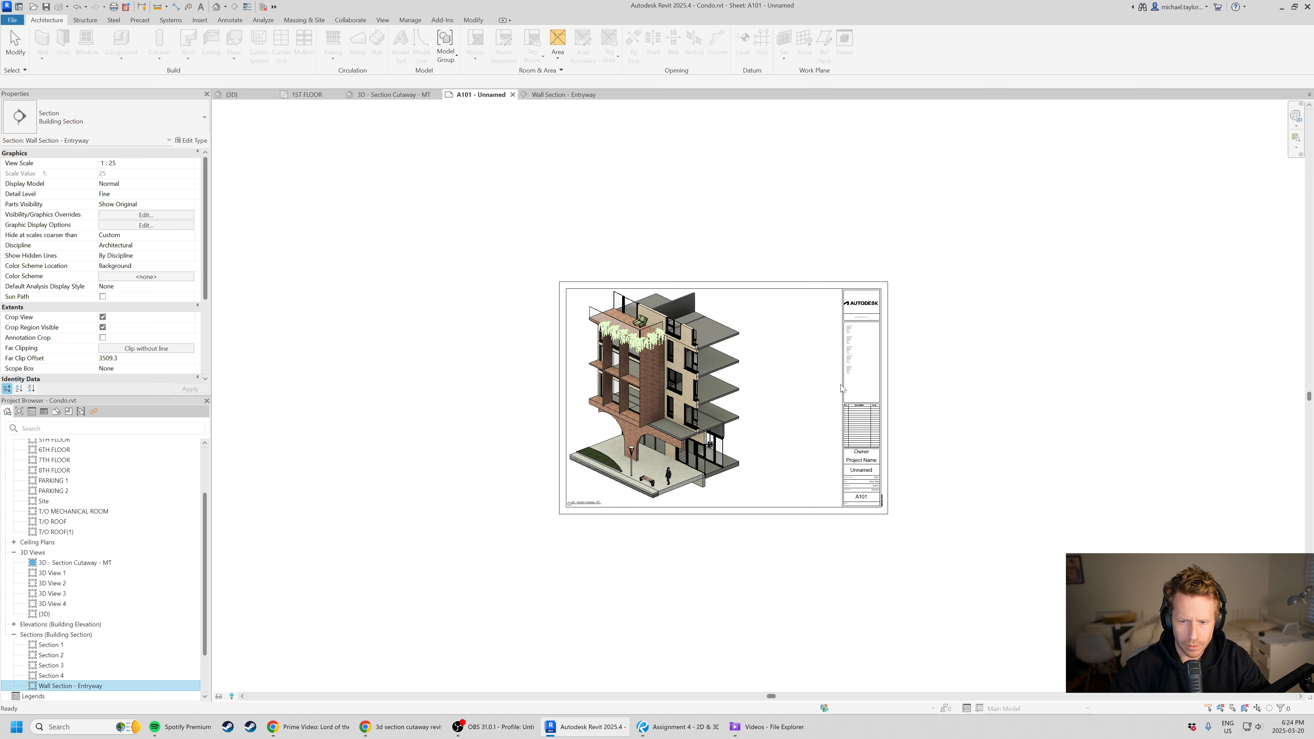
{"action": "left_click_drag", "start_coordinate": [842, 390], "coordinate": [801, 399]}
{"action": "left_click", "coordinate": [787, 408]}
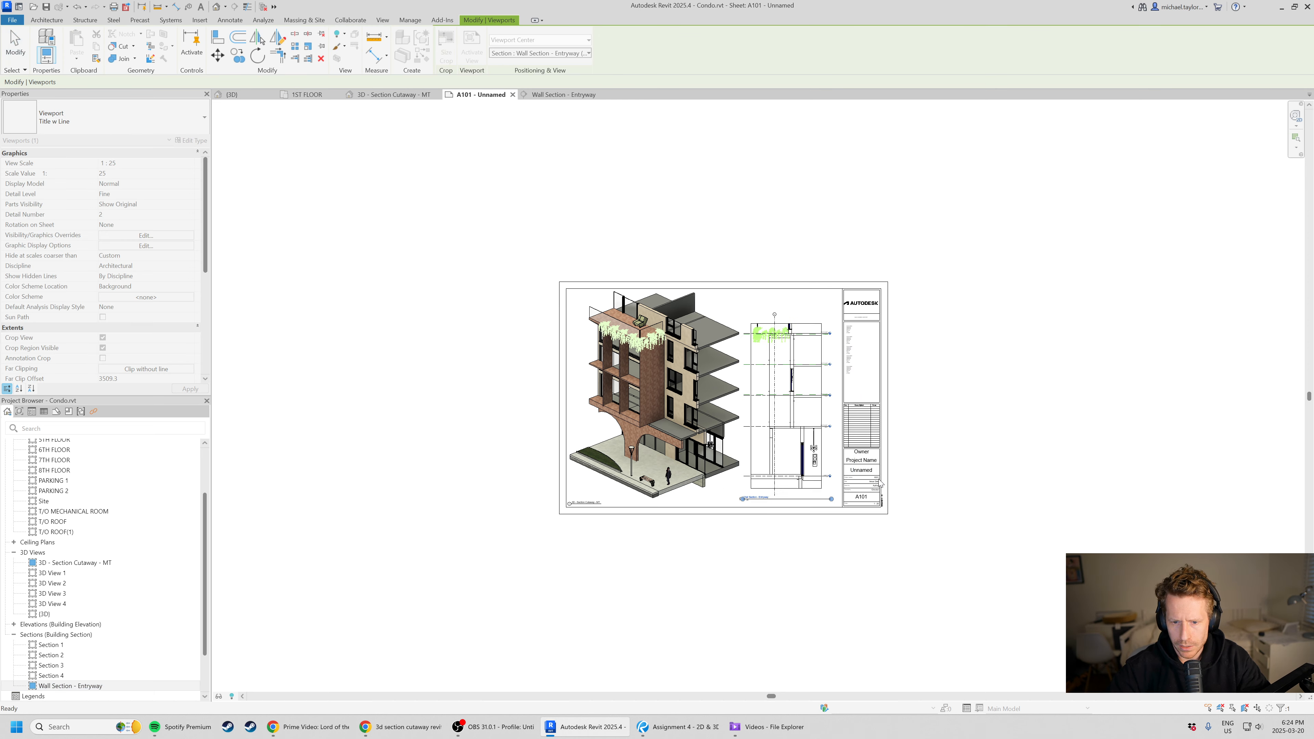
{"action": "scroll", "coordinate": [905, 394], "scroll_direction": "up", "scroll_amount": 4}
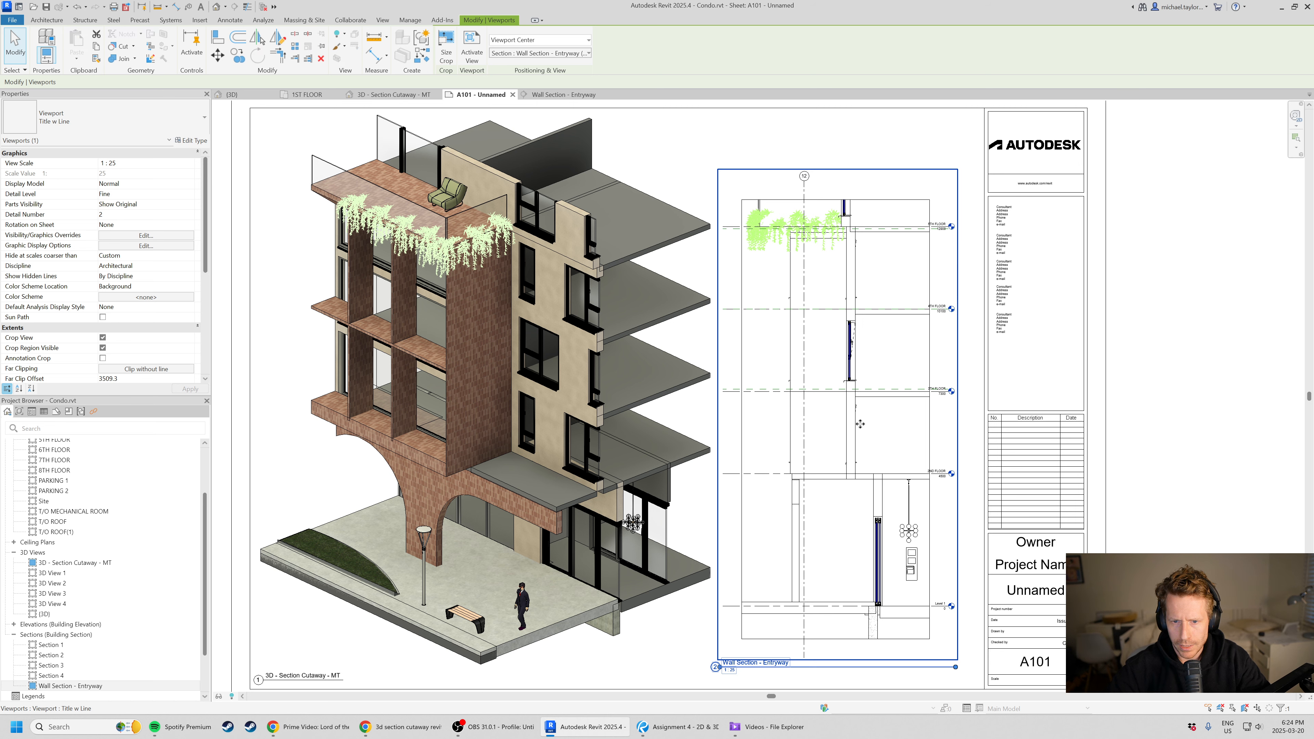
{"action": "left_click_drag", "start_coordinate": [853, 373], "coordinate": [859, 346]}
{"action": "left_click", "coordinate": [1237, 448]}
- Move the wall section's view title down so it aligns with the 3D cutaway's title
{"action": "middle_click_drag", "start_coordinate": [884, 596], "coordinate": [826, 505]}
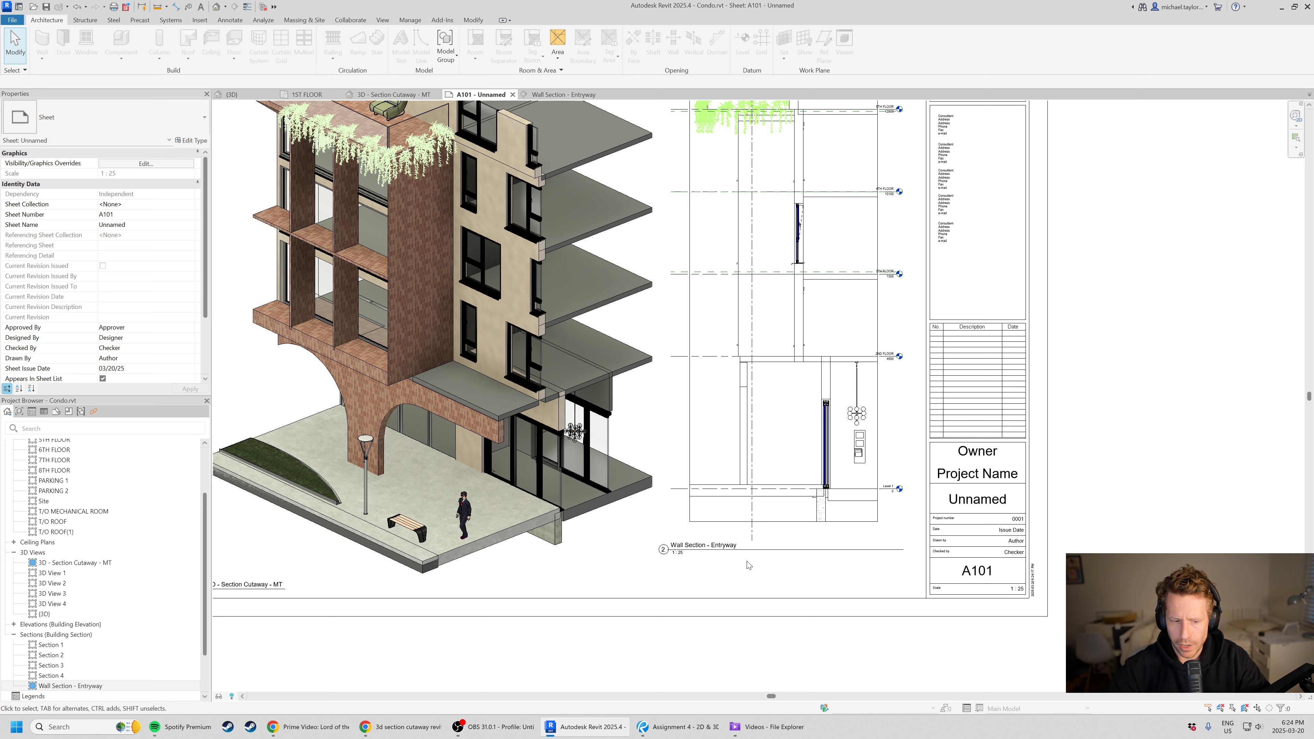
{"action": "left_click", "coordinate": [781, 550]}
{"action": "left_click_drag", "start_coordinate": [783, 552], "coordinate": [782, 585]}
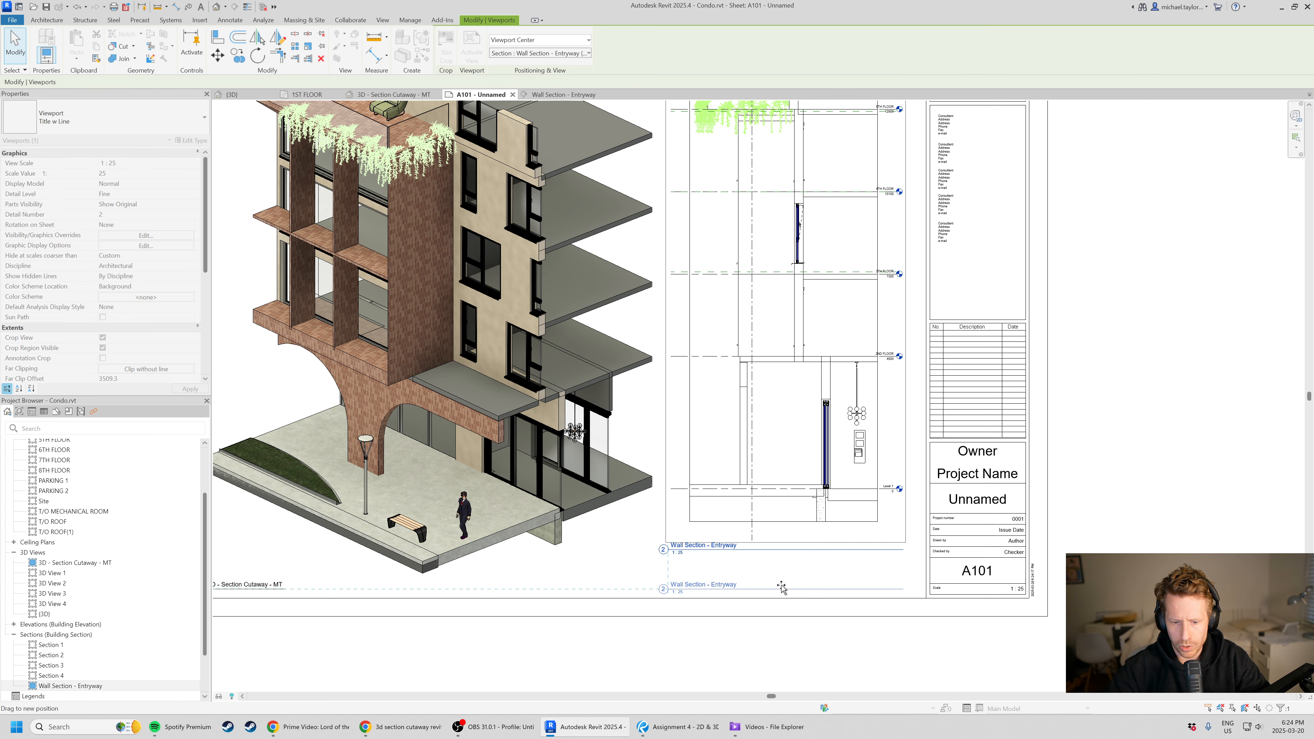
{"action": "left_click", "coordinate": [1168, 460]}
- Switch to the Assignment 4 - 2D & 3D reference PDF in Bluebeam Revu to compare its sheet layout
{"action": "middle_click_drag", "start_coordinate": [867, 360], "coordinate": [843, 459]}
{"action": "left_click", "coordinate": [773, 192]}
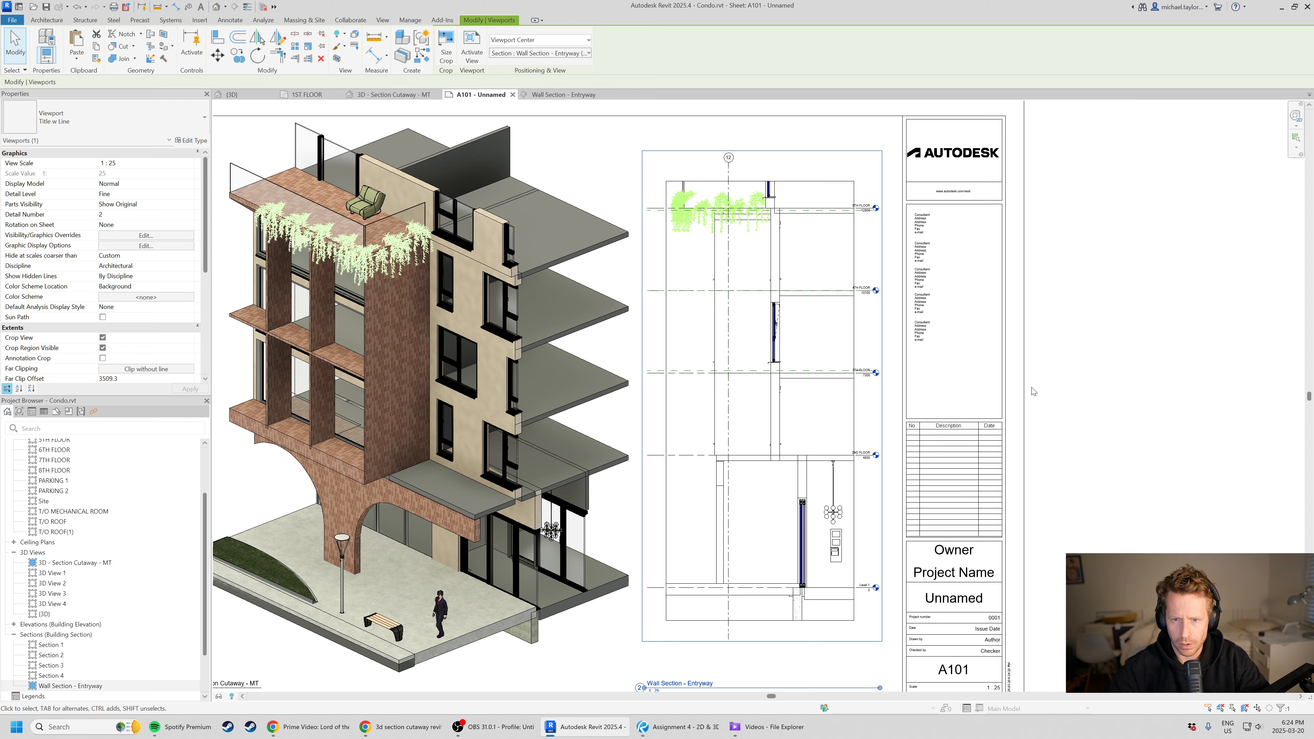
{"action": "key", "text": "alt+Tab"}
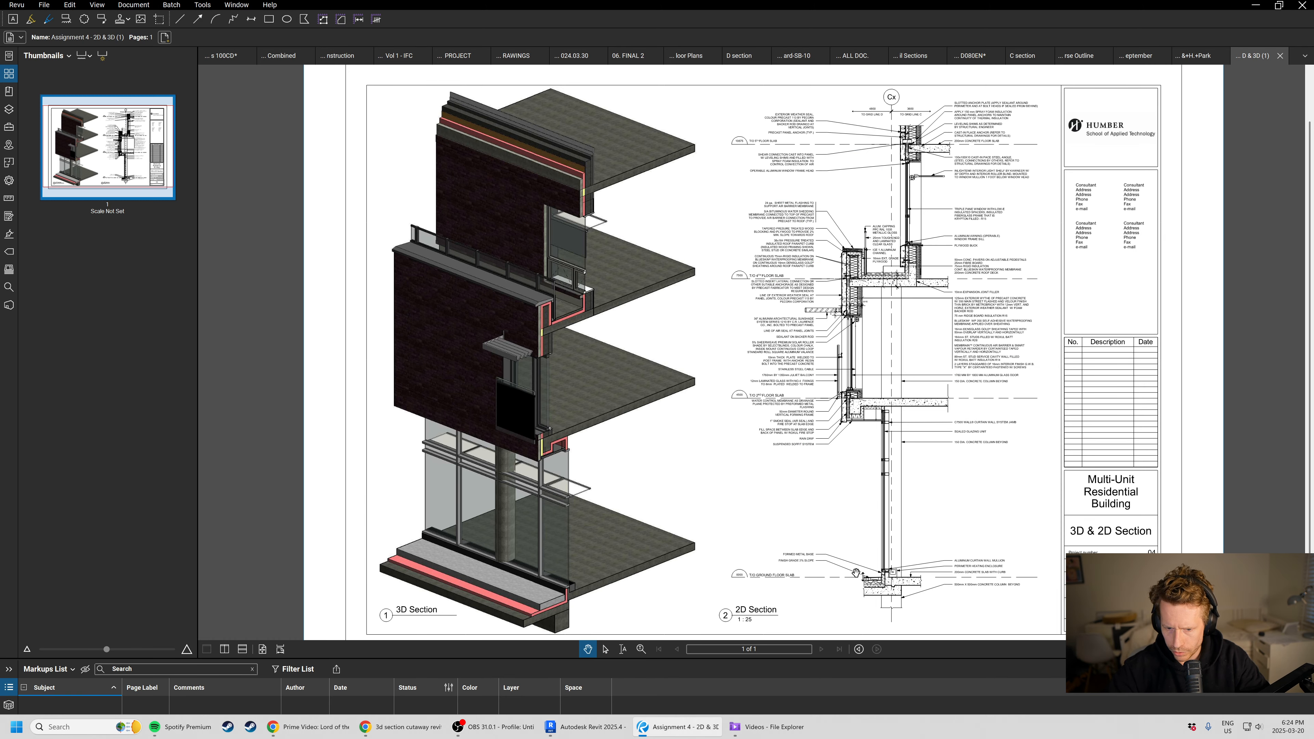
- Compare the wall section's extents on Revit sheet A101 with the 2D section in the Bluebeam Revu reference PDF
{"action": "key", "text": "alt+Tab"}
{"action": "scroll", "coordinate": [868, 255], "scroll_direction": "up", "scroll_amount": 2}
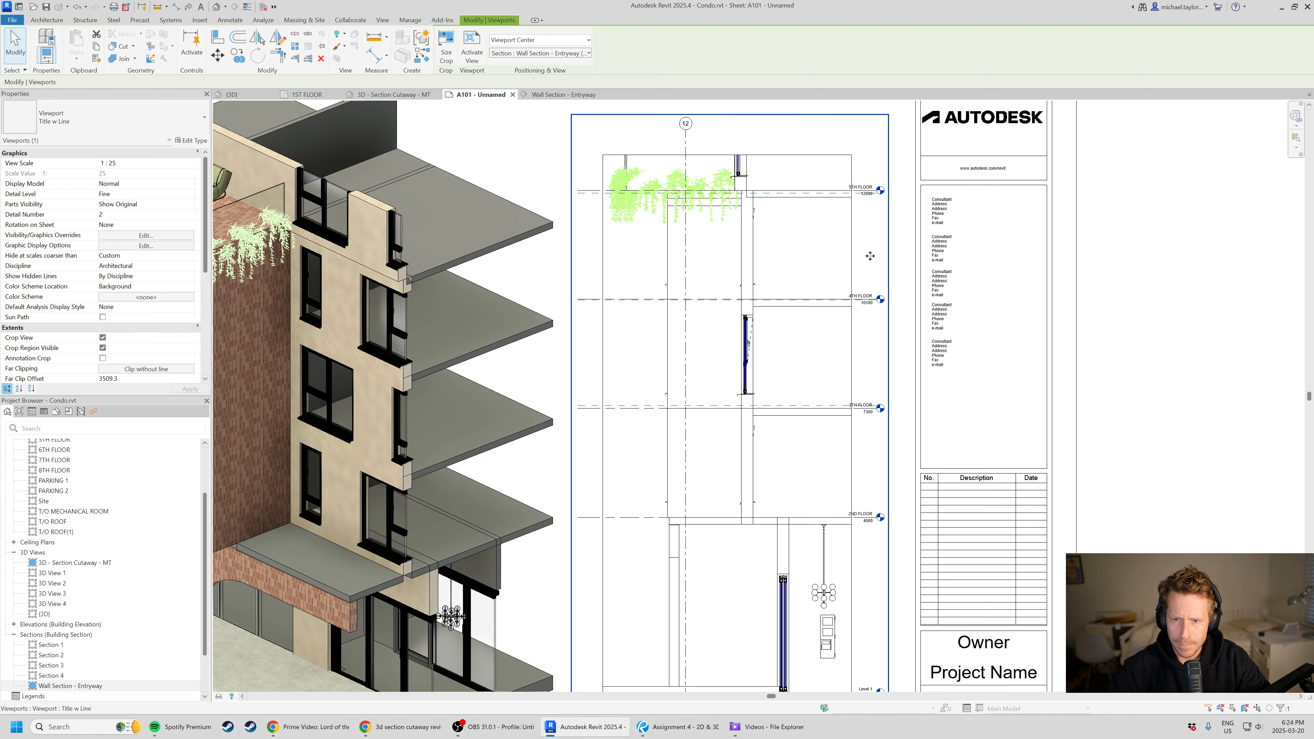
{"action": "middle_click_drag", "start_coordinate": [691, 420], "coordinate": [694, 352]}
{"action": "scroll", "coordinate": [671, 390], "scroll_direction": "down", "scroll_amount": 3}
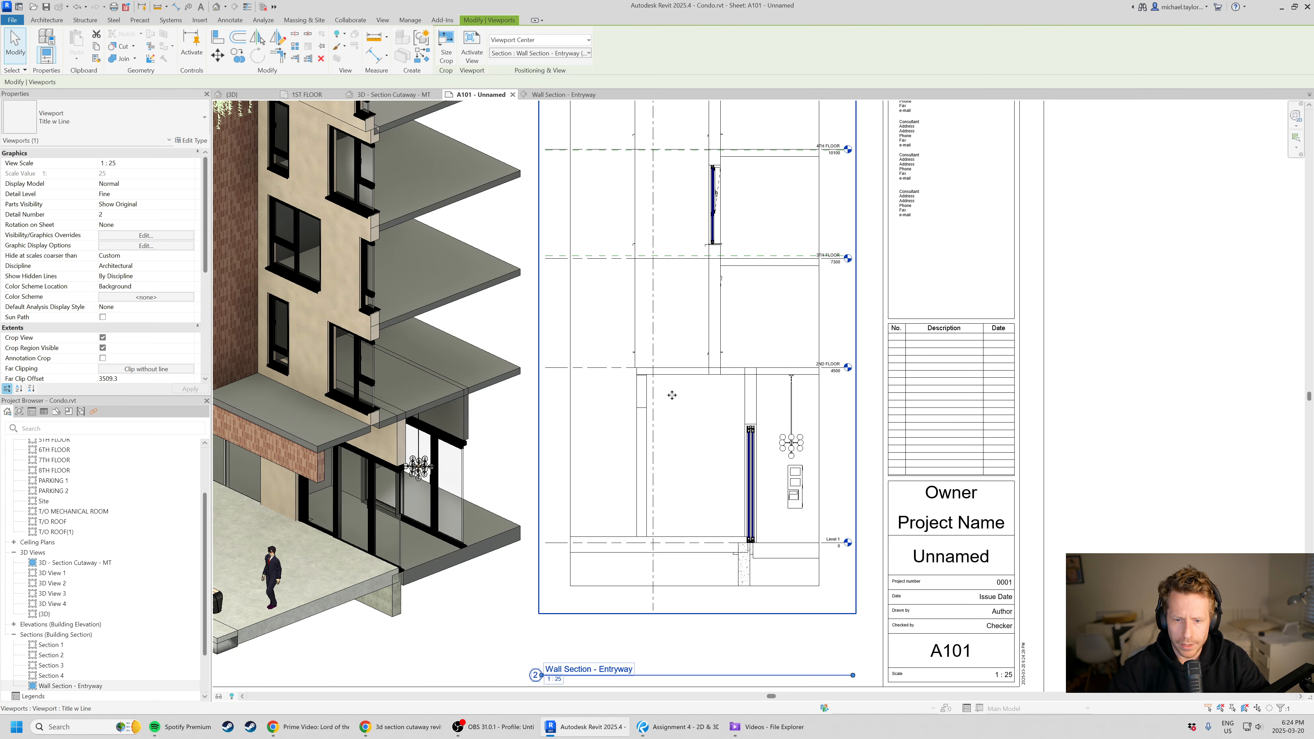
{"action": "scroll", "coordinate": [698, 391], "scroll_direction": "up", "scroll_amount": 3}
{"action": "key", "text": "alt+Tab"}
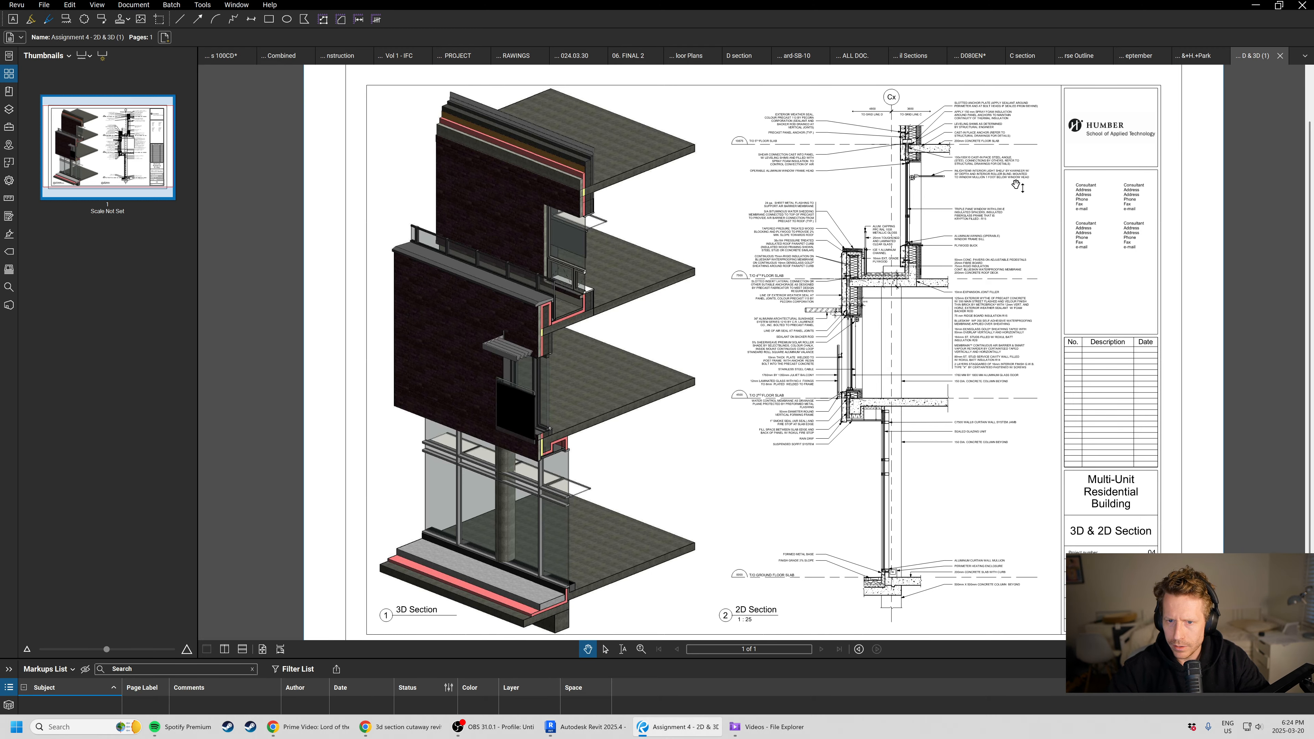
{"action": "key", "text": "alt+Tab"}
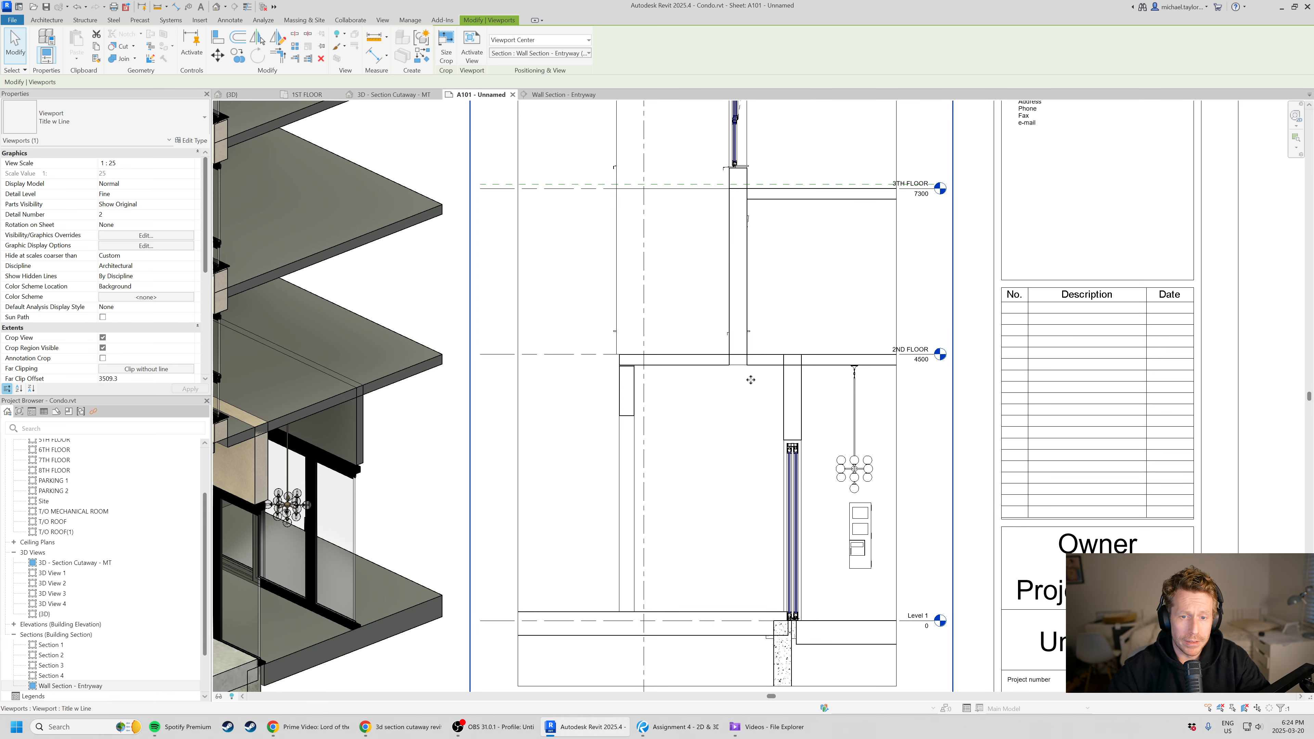
- Activate the Wall Section - Entryway viewport, pull its left crop edge slightly inward, and deactivate the view
{"action": "scroll", "coordinate": [751, 380], "scroll_direction": "down", "scroll_amount": 2}
{"action": "double_click", "coordinate": [634, 430]}
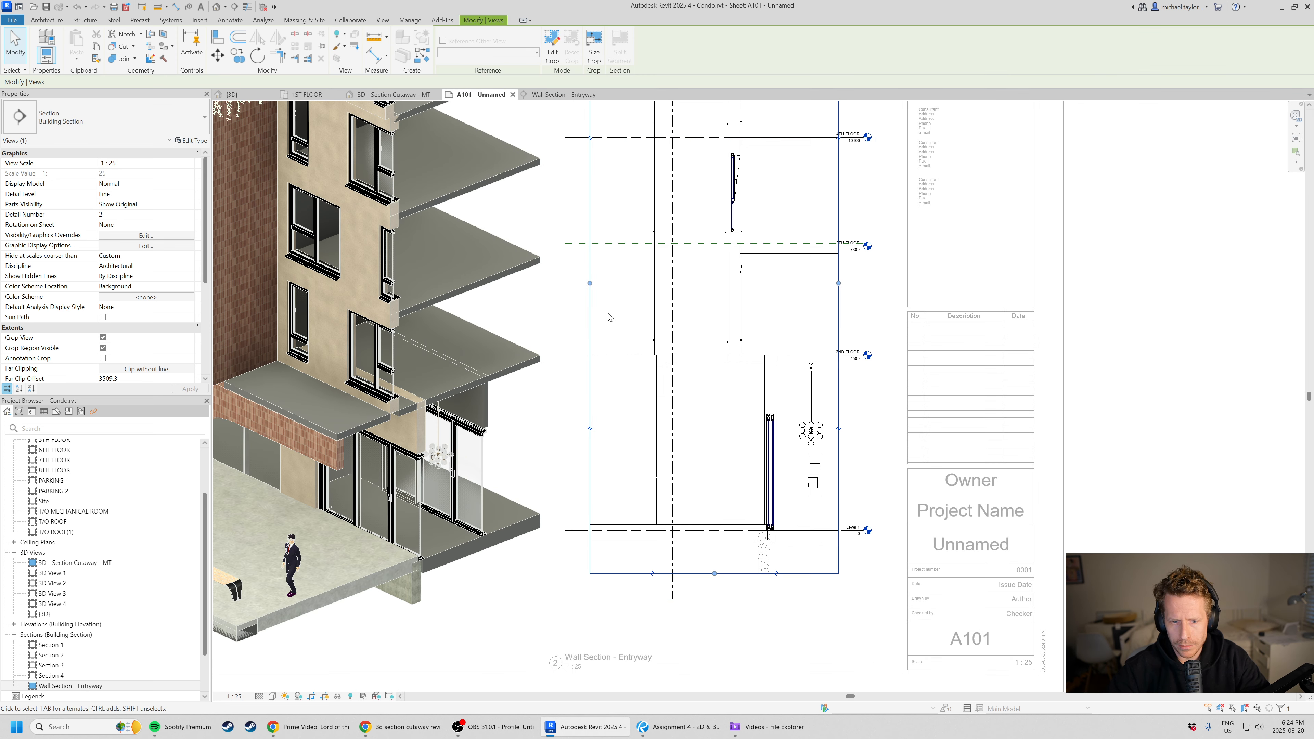
{"action": "left_click_drag", "start_coordinate": [590, 283], "coordinate": [604, 283]}
{"action": "double_click", "coordinate": [1162, 402]}
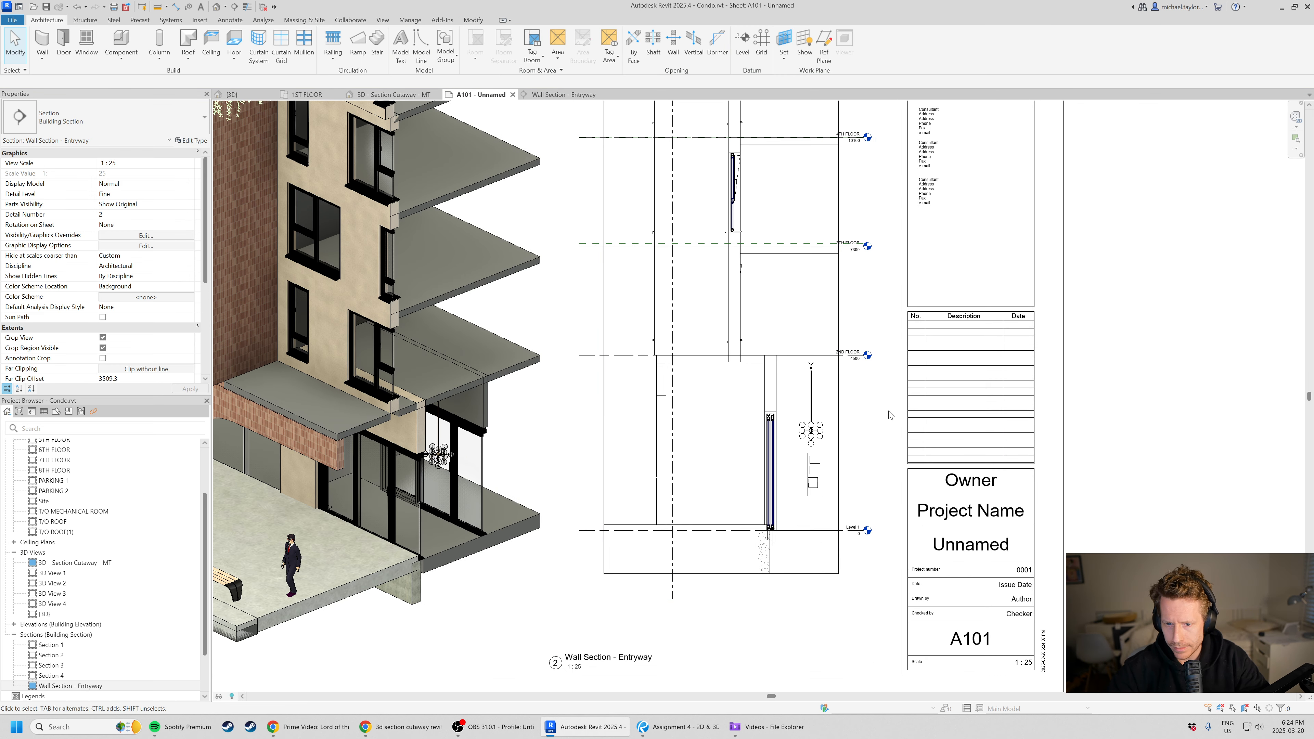
{"action": "middle_click_drag", "start_coordinate": [702, 221], "coordinate": [698, 303]}
{"action": "scroll", "coordinate": [697, 304], "scroll_direction": "down", "scroll_amount": 1}
{"action": "middle_click_drag", "start_coordinate": [759, 201], "coordinate": [759, 243]}
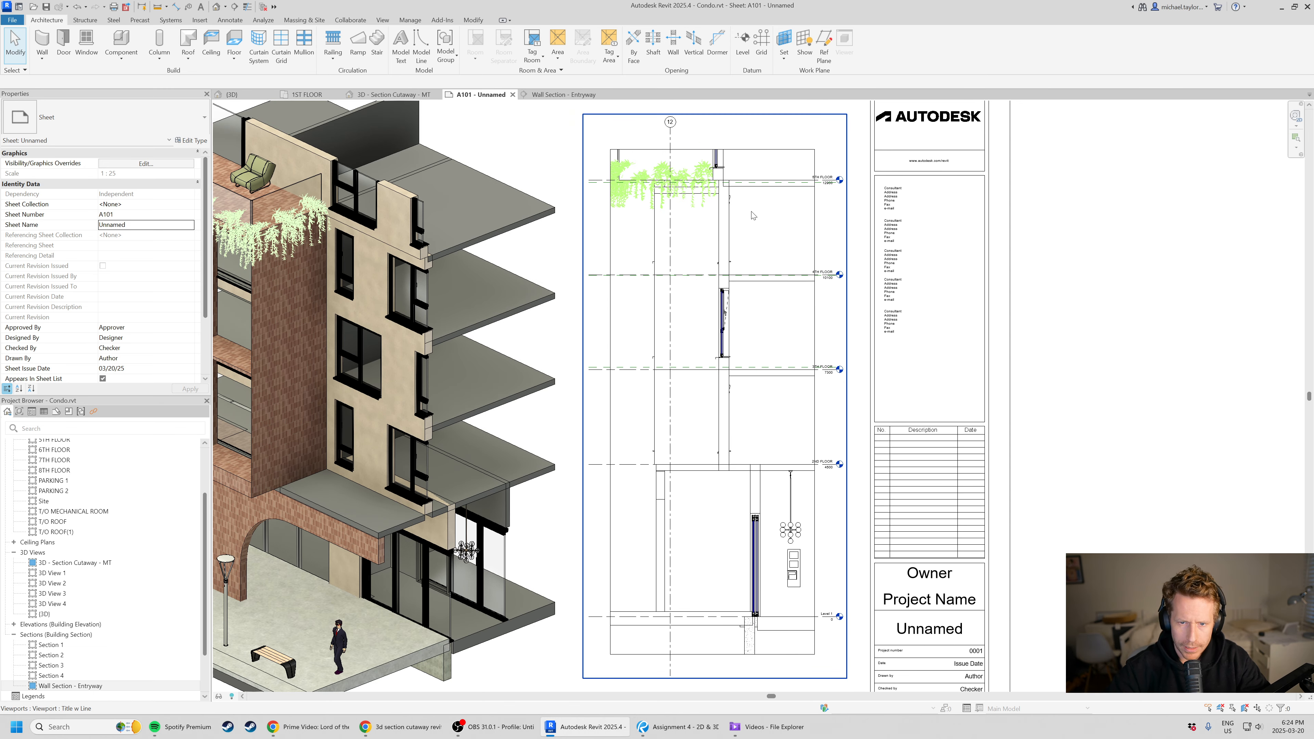
{"action": "scroll", "coordinate": [919, 269], "scroll_direction": "down", "scroll_amount": 1}
{"action": "middle_click_drag", "start_coordinate": [610, 432], "coordinate": [685, 384]}
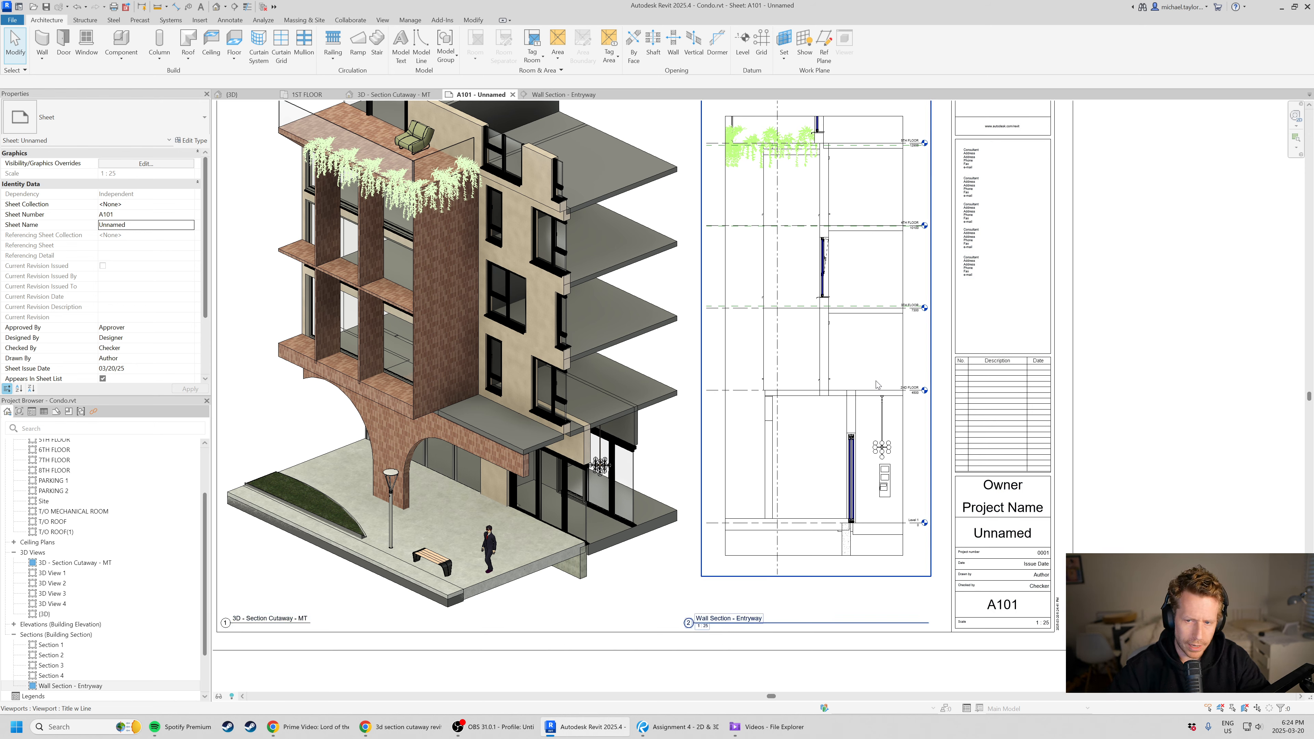
- Switch to the Assignment 4 reference PDF in Bluebeam Revu and compare its 3D section with its annotated 2D section
{"action": "key", "text": "alt+Tab"}
{"action": "scroll", "coordinate": [859, 260], "scroll_direction": "up", "scroll_amount": 1}
{"action": "scroll", "coordinate": [914, 373], "scroll_direction": "up", "scroll_amount": 2, "text": "ctrl"}
{"action": "mouse_move", "coordinate": [913, 381]}
{"action": "middle_mouse_down"}
{"action": "mouse_move", "coordinate": [823, 302]}
{"action": "mouse_move", "coordinate": [719, 326]}
{"action": "middle_mouse_up"}
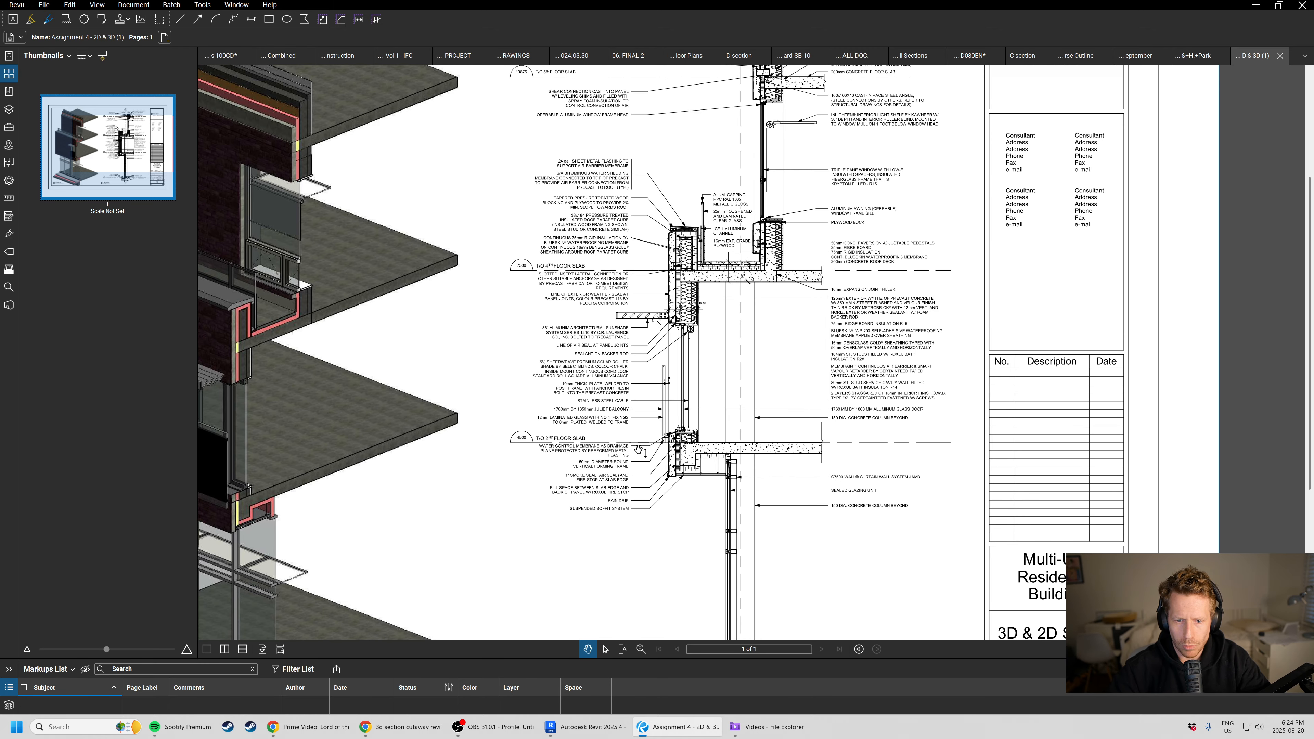
{"action": "scroll", "coordinate": [746, 424], "scroll_direction": "up", "scroll_amount": 1}
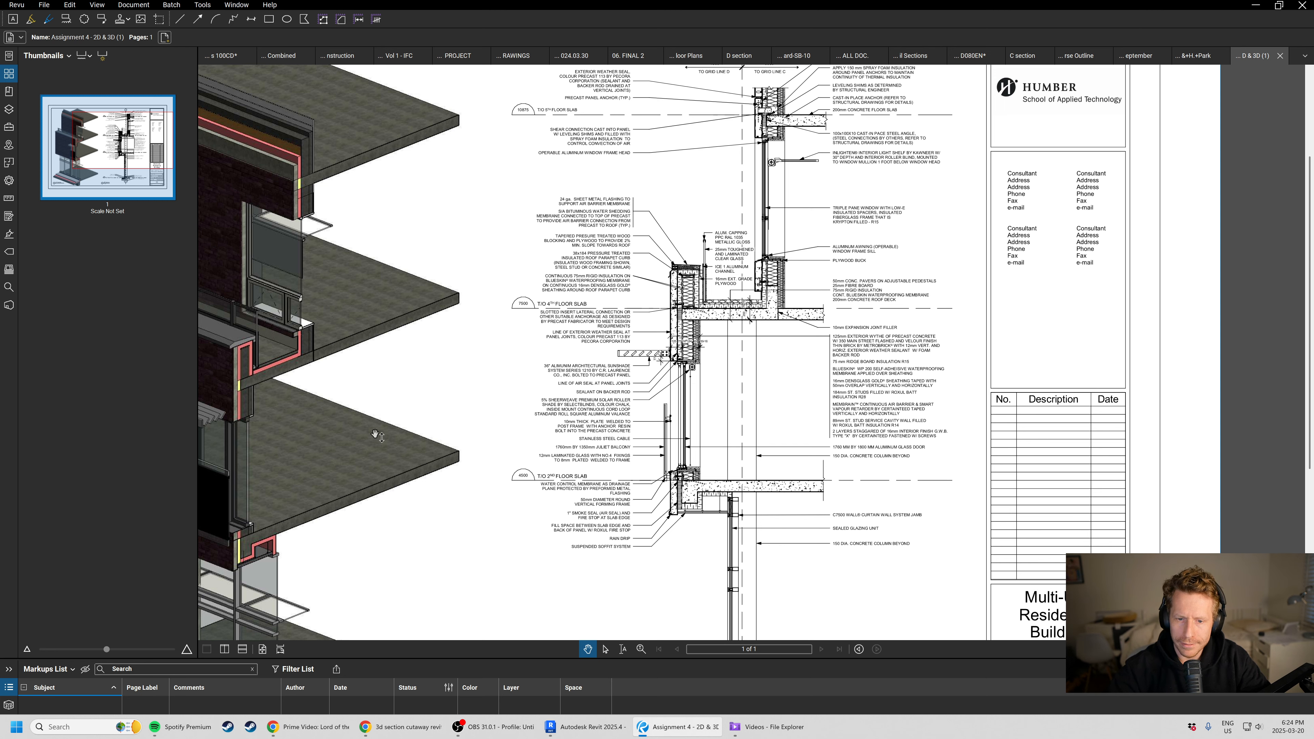
{"action": "left_click_drag", "start_coordinate": [374, 451], "coordinate": [553, 385]}
{"action": "left_click_drag", "start_coordinate": [723, 475], "coordinate": [684, 418]}
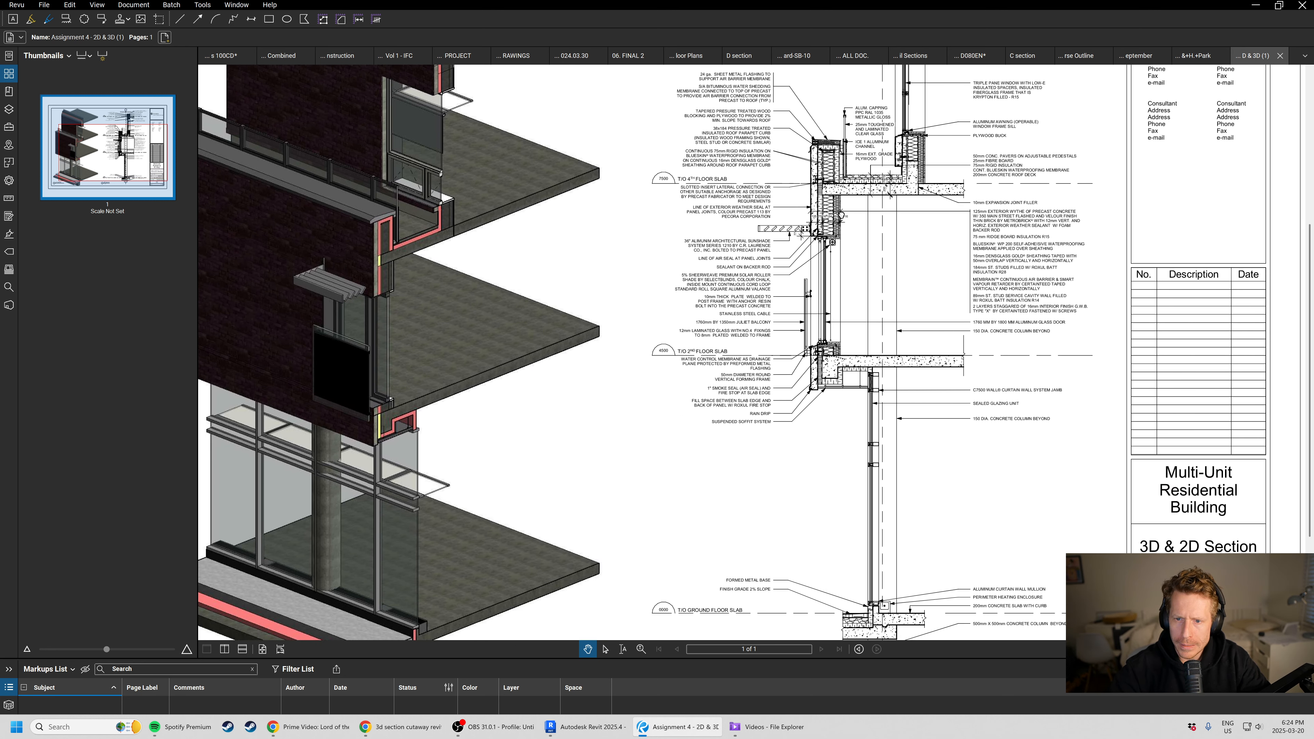
{"action": "left_click_drag", "start_coordinate": [868, 164], "coordinate": [672, 253]}
{"action": "left_click_drag", "start_coordinate": [514, 312], "coordinate": [611, 311]}
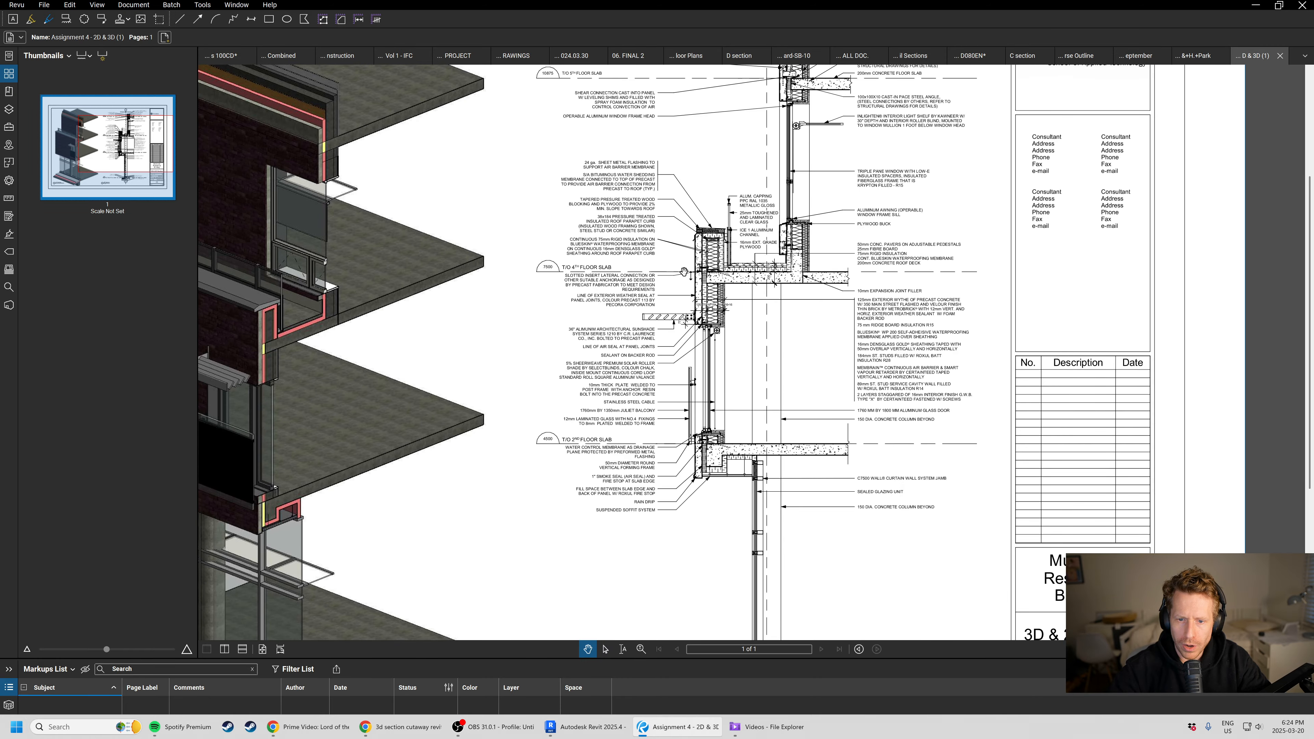
- Examine the detailing and notes around the 4th floor slab and parapet in the reference's 2D section
{"action": "scroll", "coordinate": [743, 323], "scroll_direction": "up", "scroll_amount": 4}
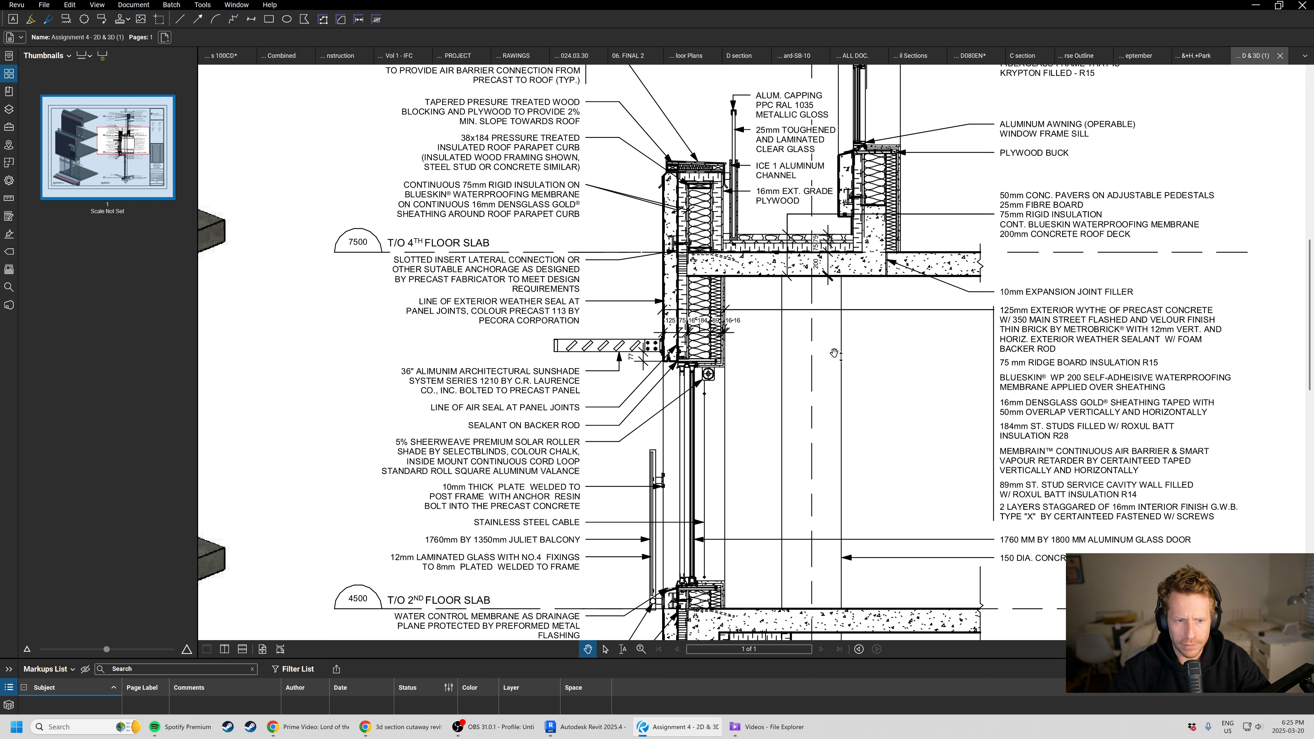
{"action": "scroll", "coordinate": [834, 354], "scroll_direction": "up", "scroll_amount": 2}
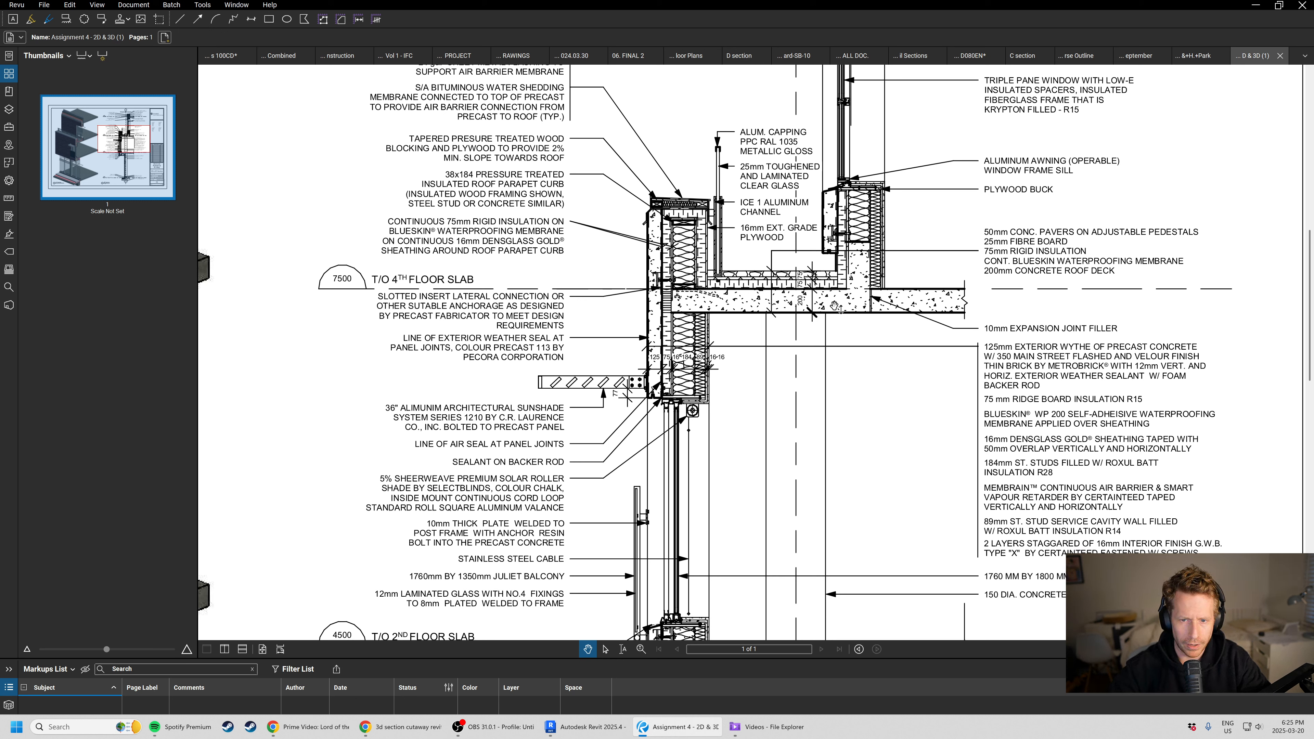
{"action": "scroll", "coordinate": [595, 290], "scroll_direction": "up", "scroll_amount": 3}
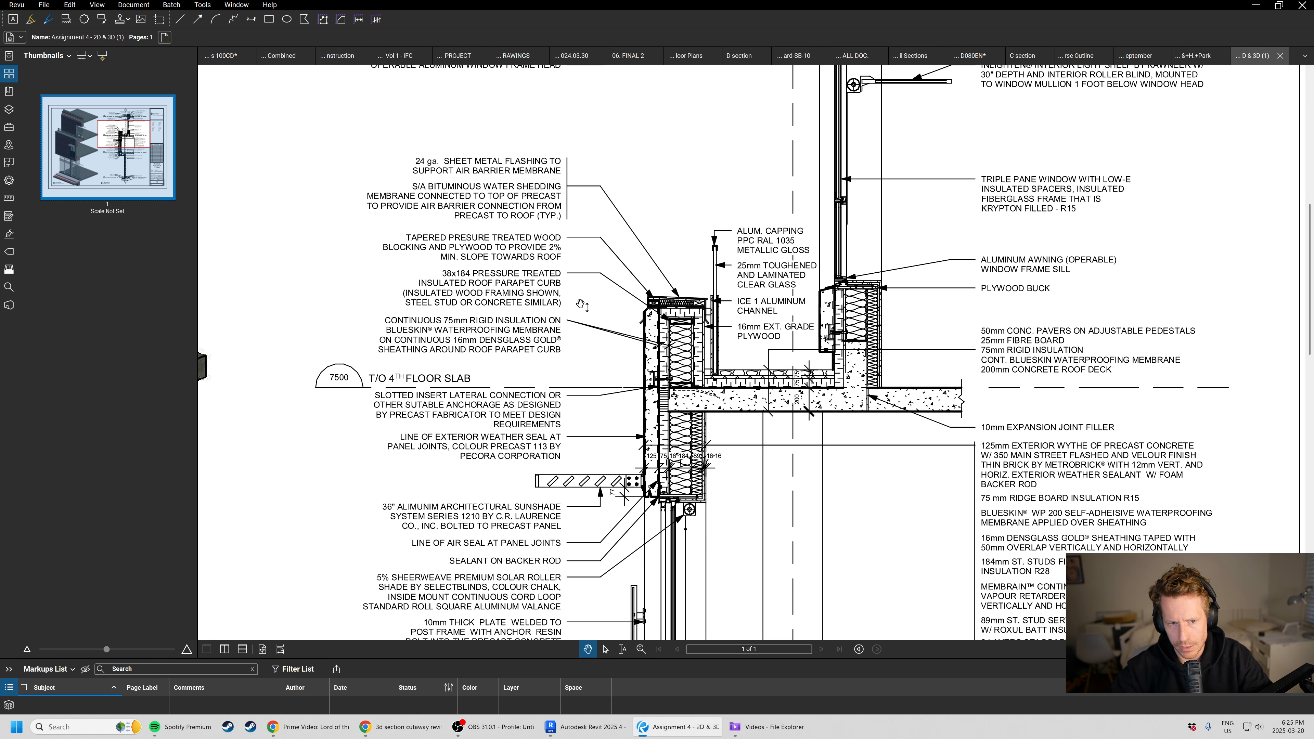
{"action": "scroll", "coordinate": [580, 213], "scroll_direction": "down", "scroll_amount": 1, "text": "ctrl"}
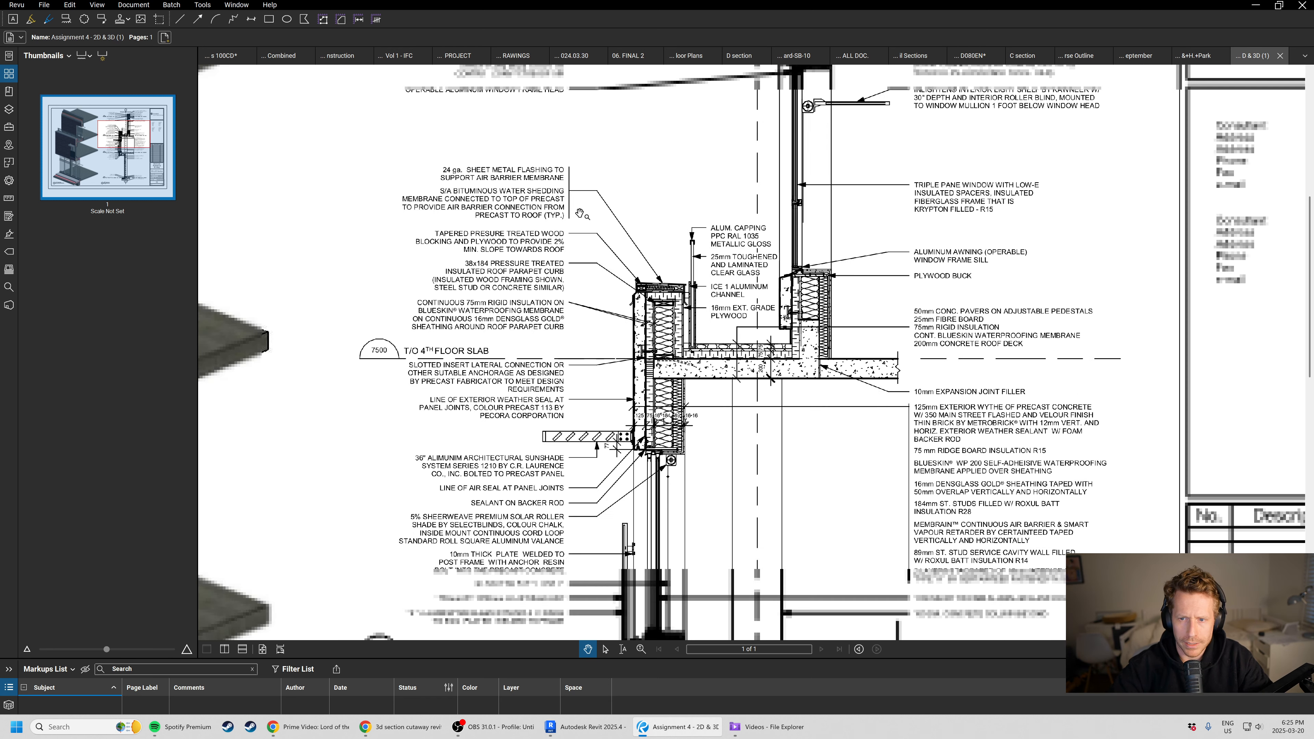
{"action": "scroll", "coordinate": [632, 242], "scroll_direction": "down", "scroll_amount": 2, "text": "ctrl"}
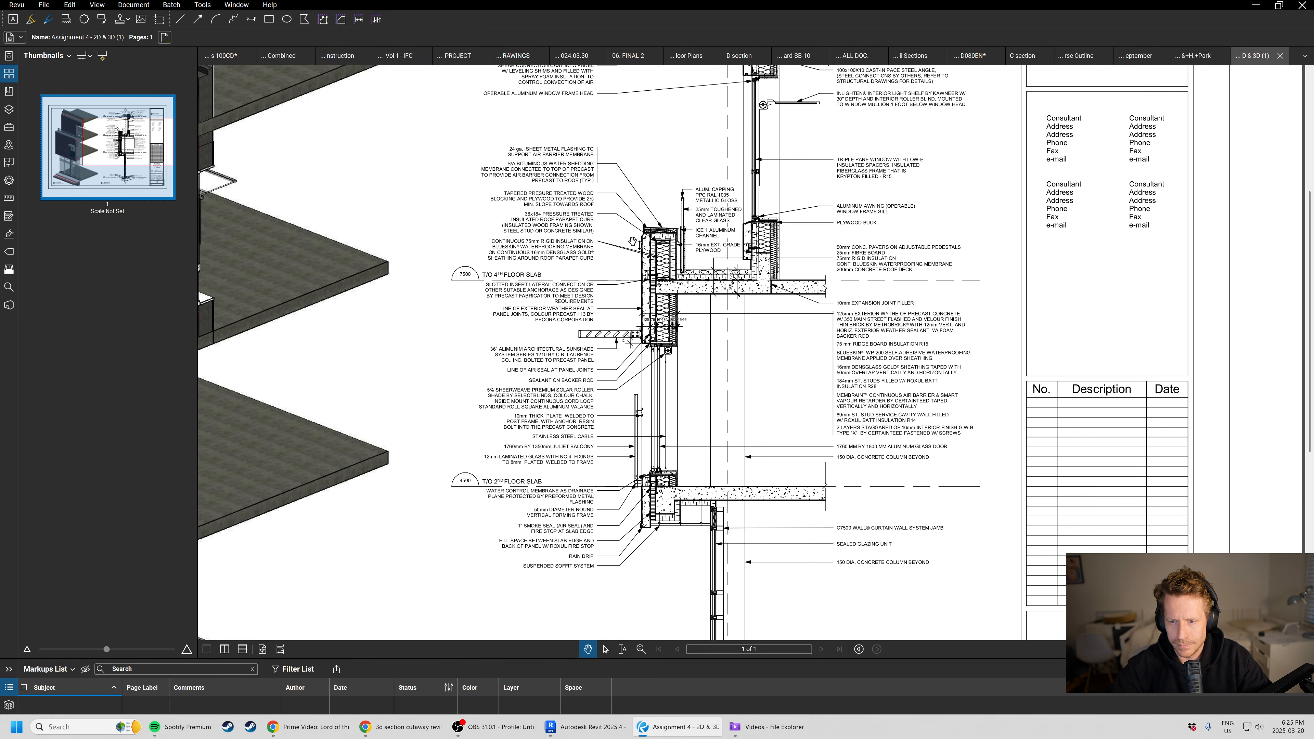
{"action": "left_click_drag", "start_coordinate": [630, 352], "coordinate": [639, 350]}
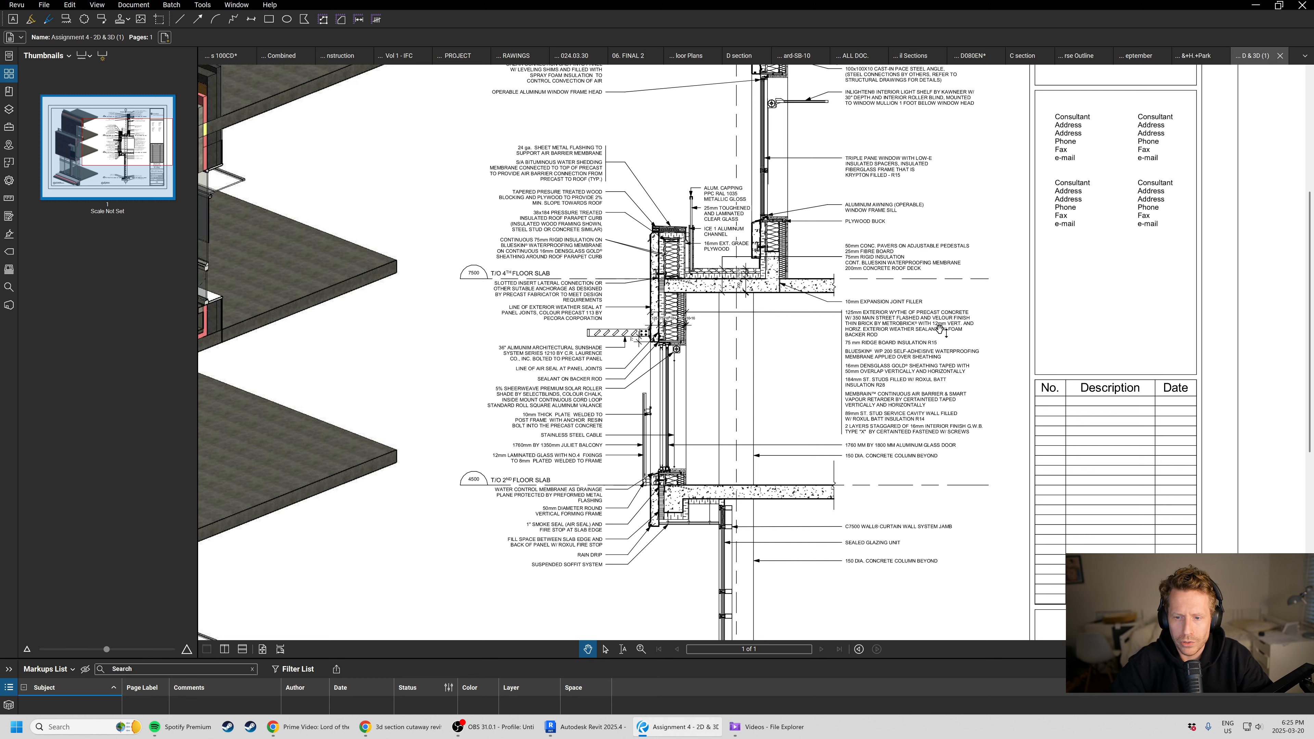
- Read the exterior wall assembly notes beside the reference's 2D section, from the precast wythe through to the interior finish
{"action": "scroll", "coordinate": [976, 344], "scroll_direction": "up", "scroll_amount": 3, "text": "ctrl"}
{"action": "left_click_drag", "start_coordinate": [975, 407], "coordinate": [915, 374]}
{"action": "scroll", "coordinate": [915, 361], "scroll_direction": "up", "scroll_amount": 1, "text": "ctrl"}
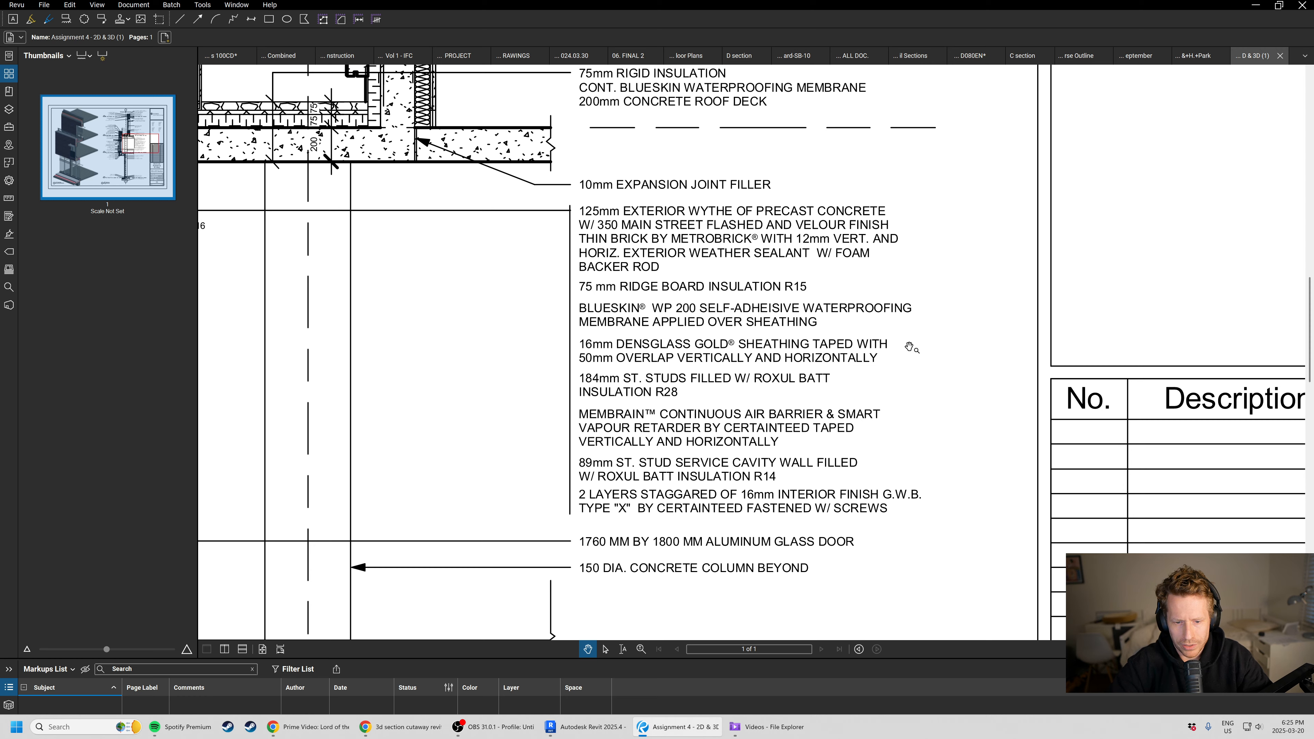
{"action": "scroll", "coordinate": [907, 347], "scroll_direction": "down", "scroll_amount": 2}
{"action": "scroll", "coordinate": [753, 340], "scroll_direction": "up", "scroll_amount": 3}
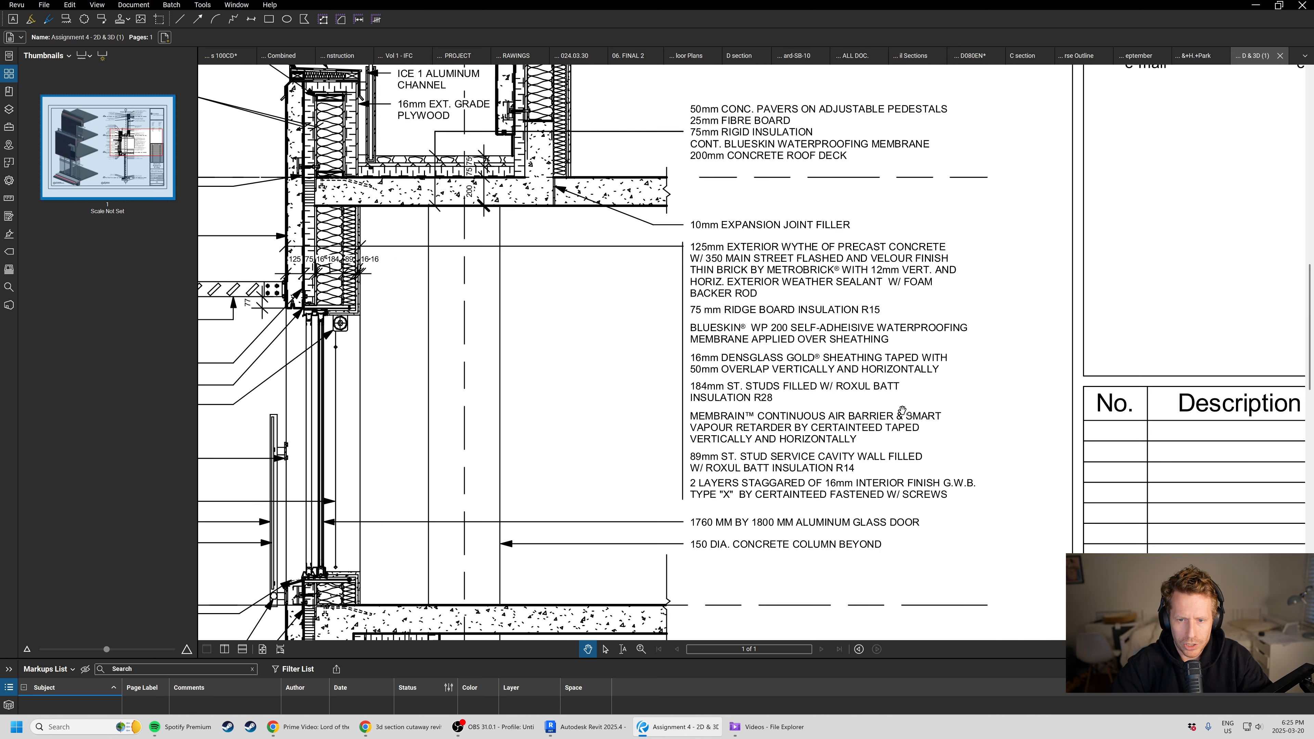
{"action": "scroll", "coordinate": [828, 373], "scroll_direction": "up", "scroll_amount": 2}
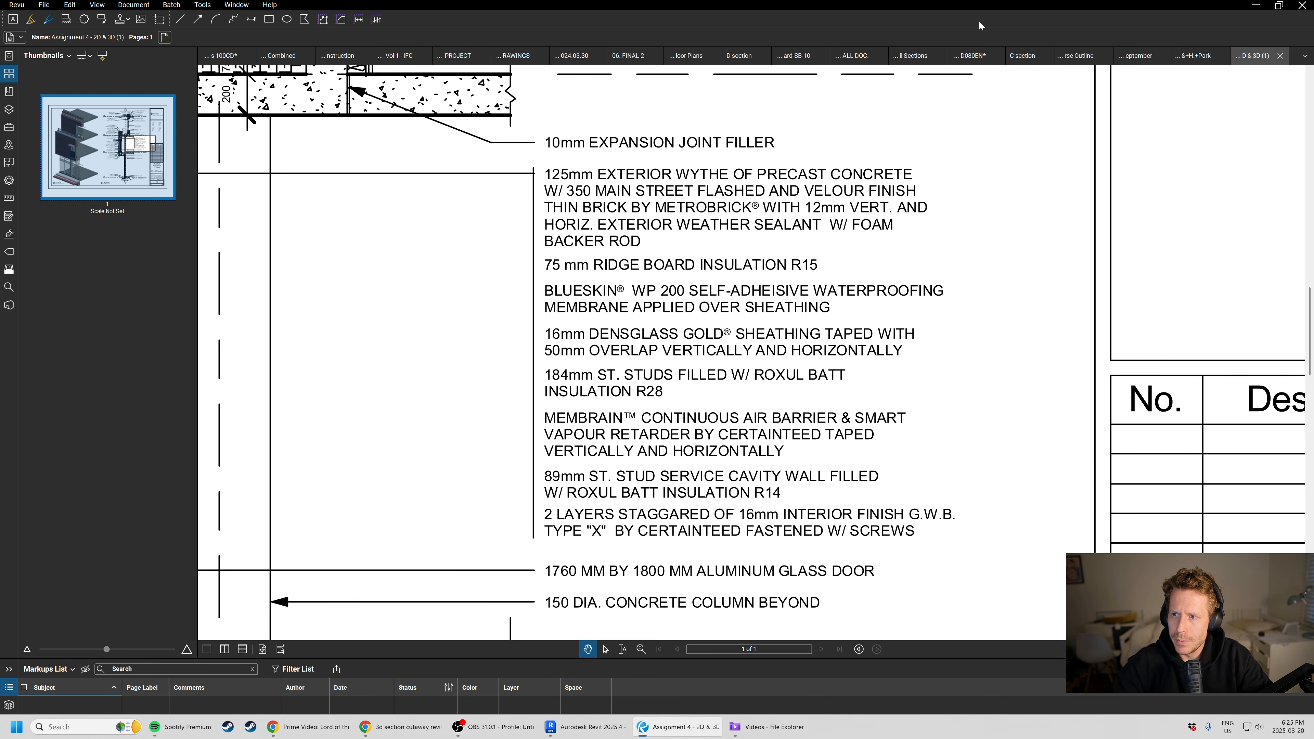
- Arrange the reference PDF and the Revit sheet side by side, with Revit in the left half
{"action": "left_click_drag", "start_coordinate": [1022, 20], "coordinate": [1302, 272]}
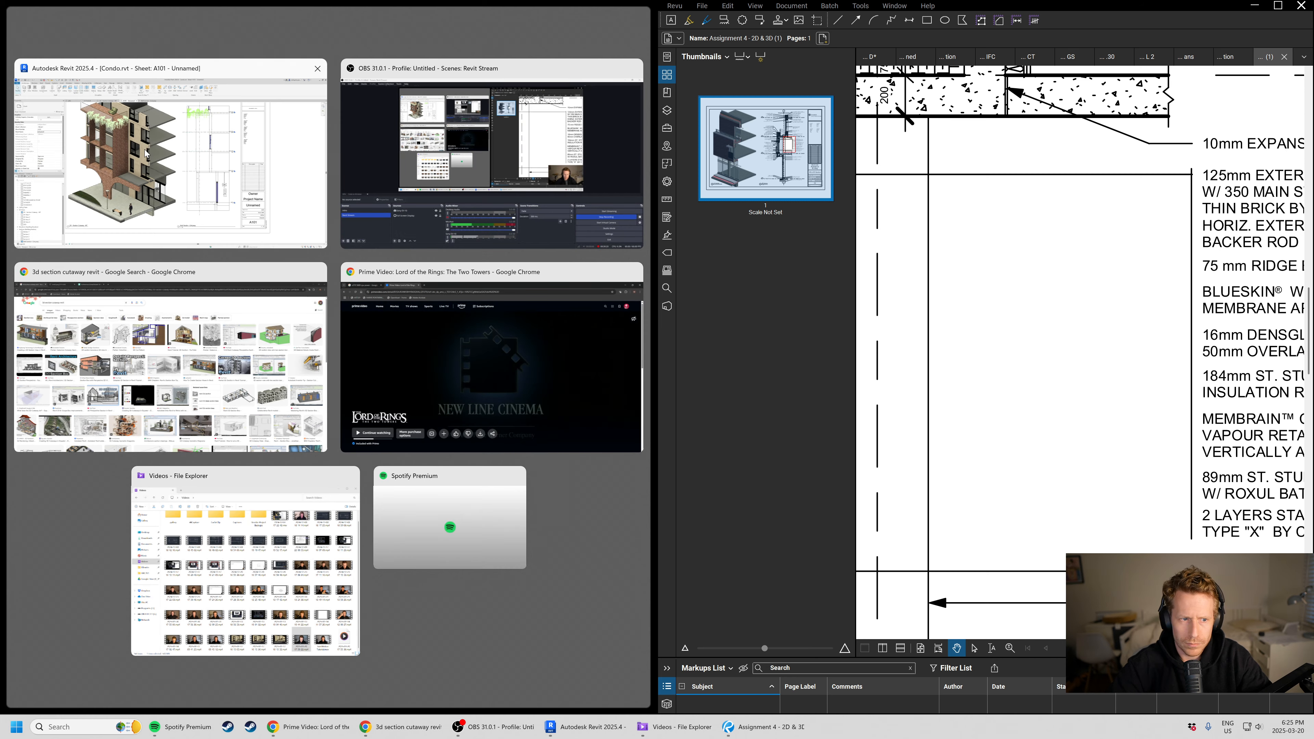
{"action": "left_click", "coordinate": [166, 165]}
{"action": "scroll", "coordinate": [501, 420], "scroll_direction": "down", "scroll_amount": 3}
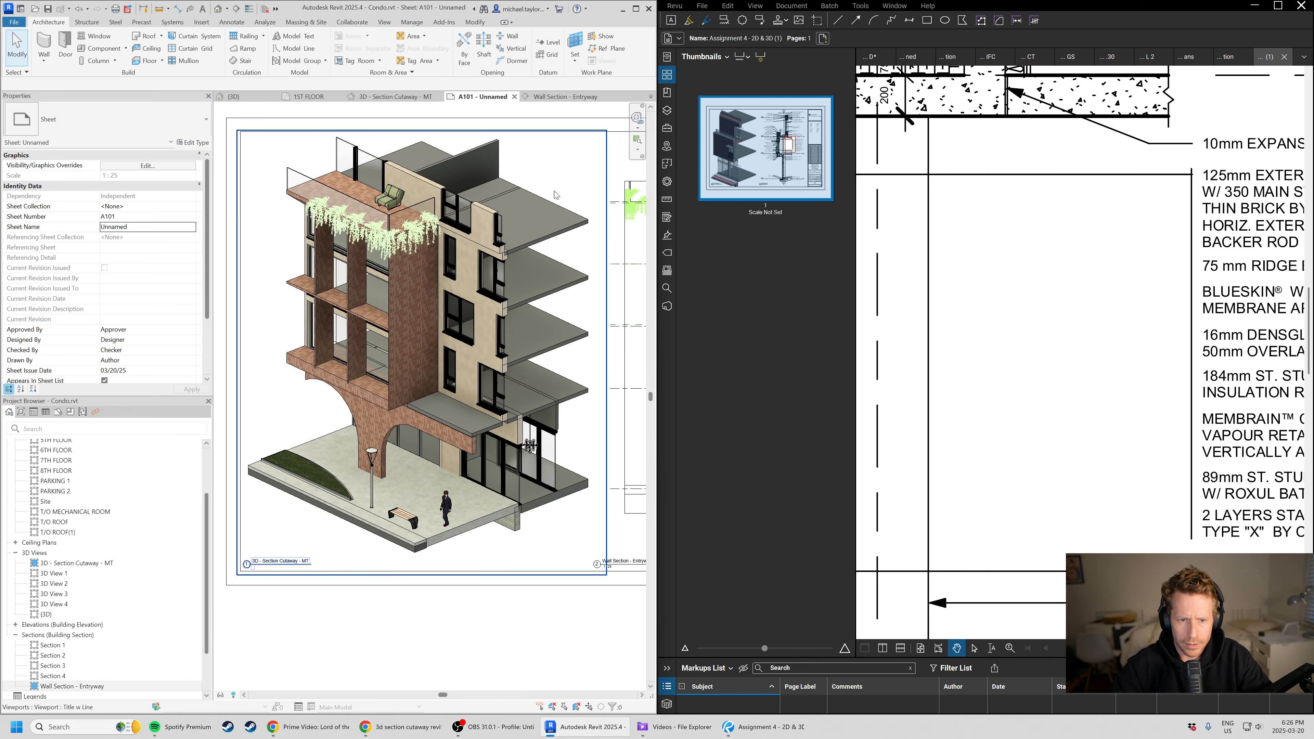
- Activate the 3D section cutaway viewport and select the beige exterior wall between the 3rd and 4th floors
{"action": "scroll", "coordinate": [466, 340], "scroll_direction": "up", "scroll_amount": 6}
{"action": "scroll", "coordinate": [466, 339], "scroll_direction": "down", "scroll_amount": 3}
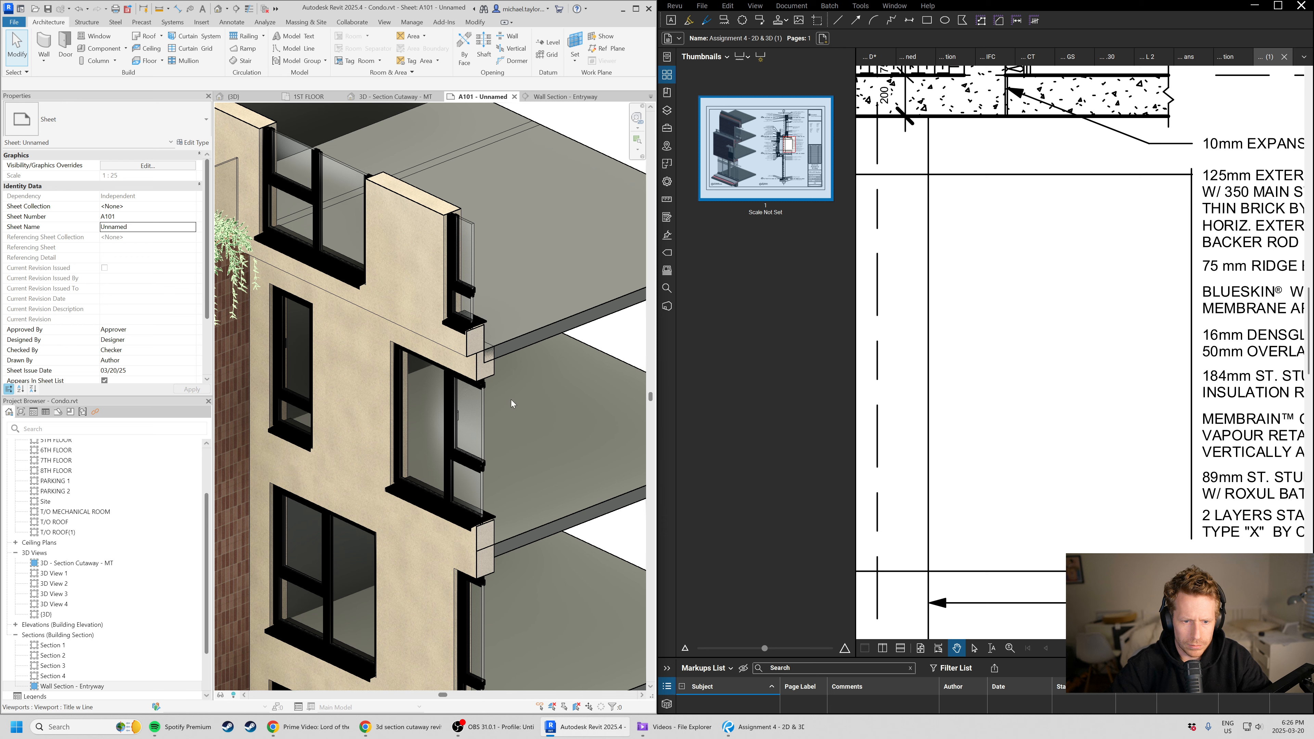
{"action": "scroll", "coordinate": [531, 264], "scroll_direction": "up", "scroll_amount": 2}
{"action": "left_click", "coordinate": [436, 228]}
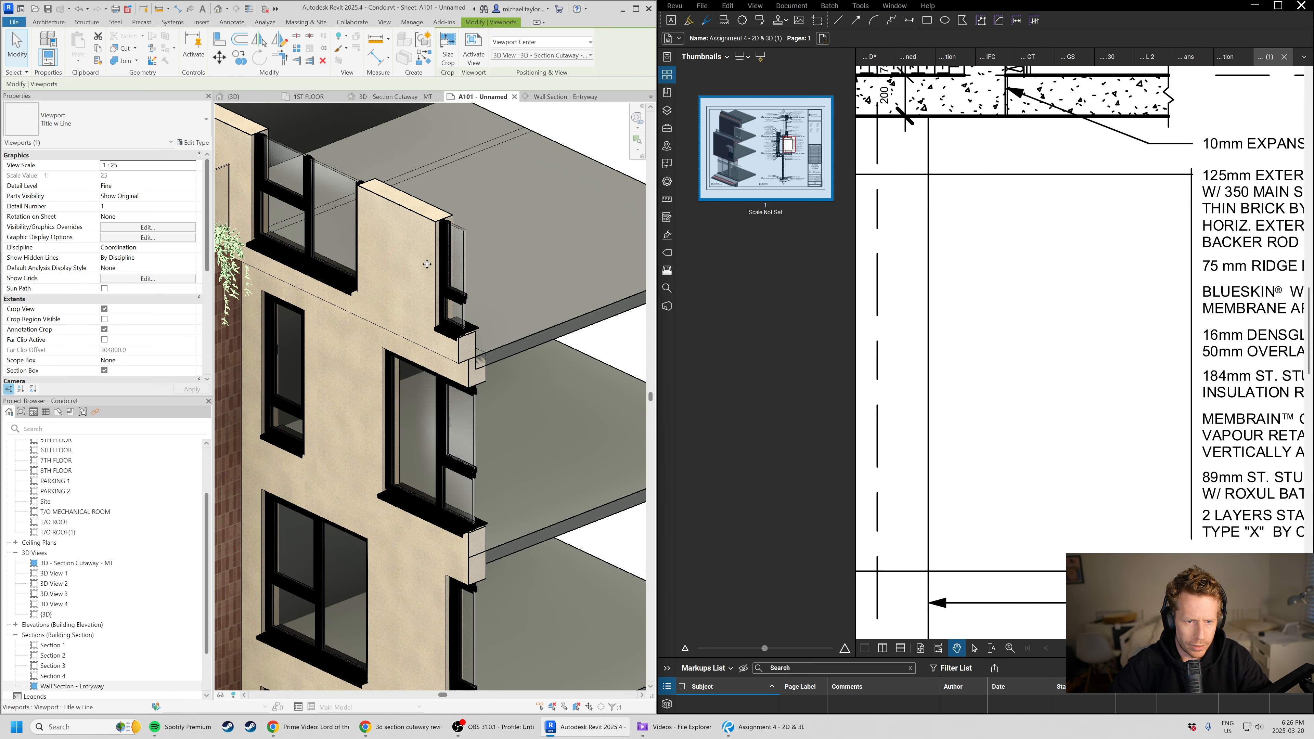
{"action": "scroll", "coordinate": [413, 361], "scroll_direction": "up", "scroll_amount": 2}
{"action": "double_click", "coordinate": [445, 253]}
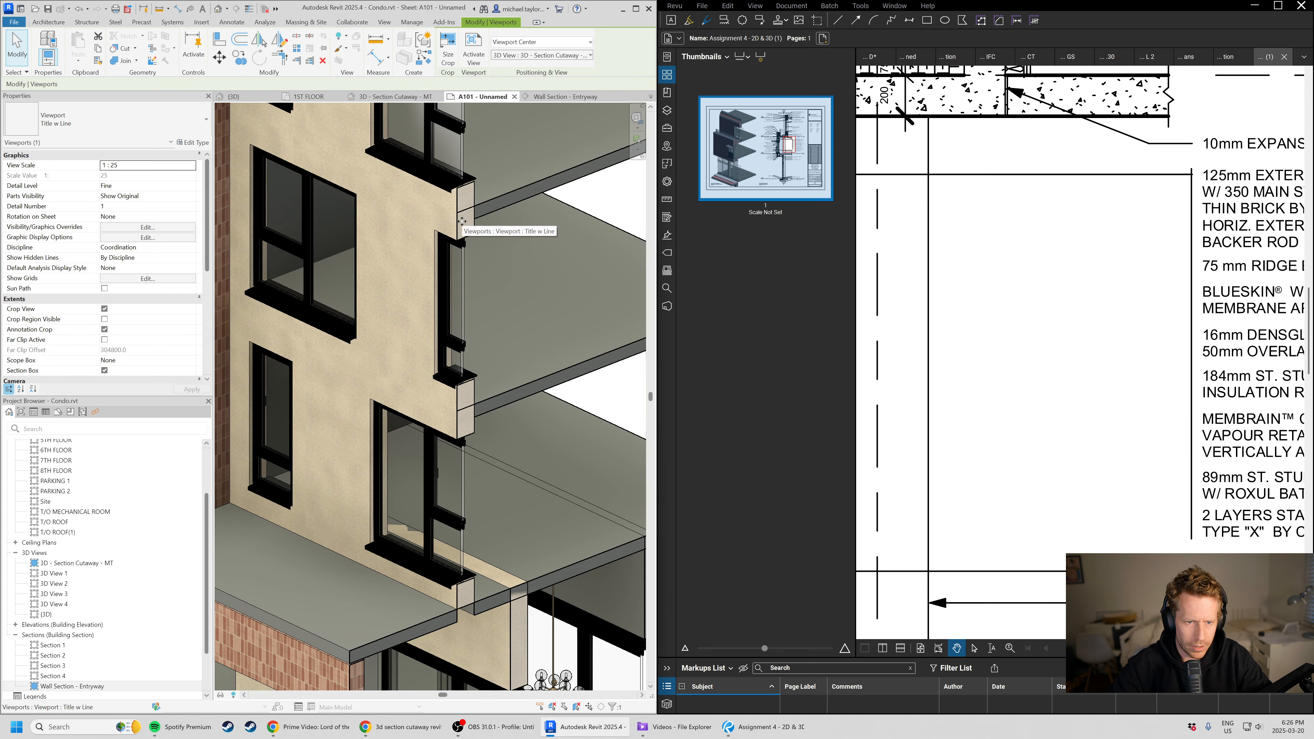
{"action": "left_click", "coordinate": [460, 216]}
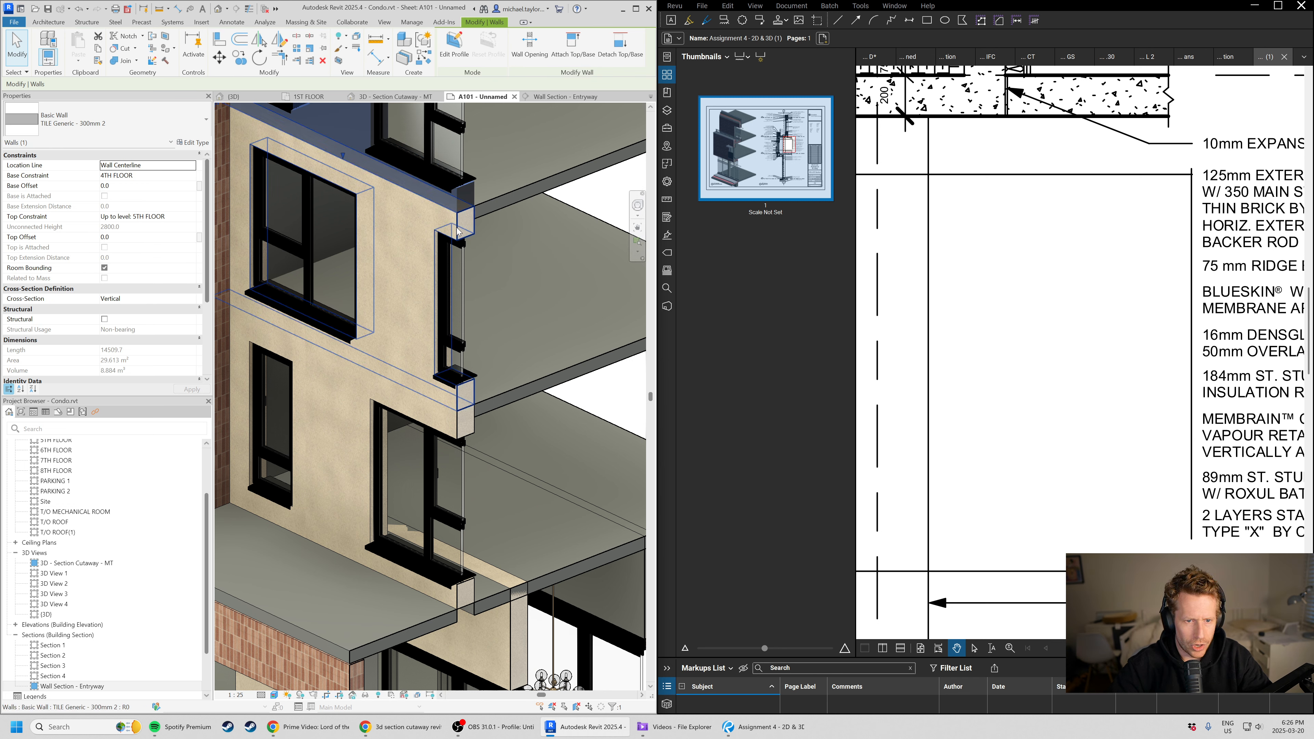
{"action": "left_click", "coordinate": [456, 248]}
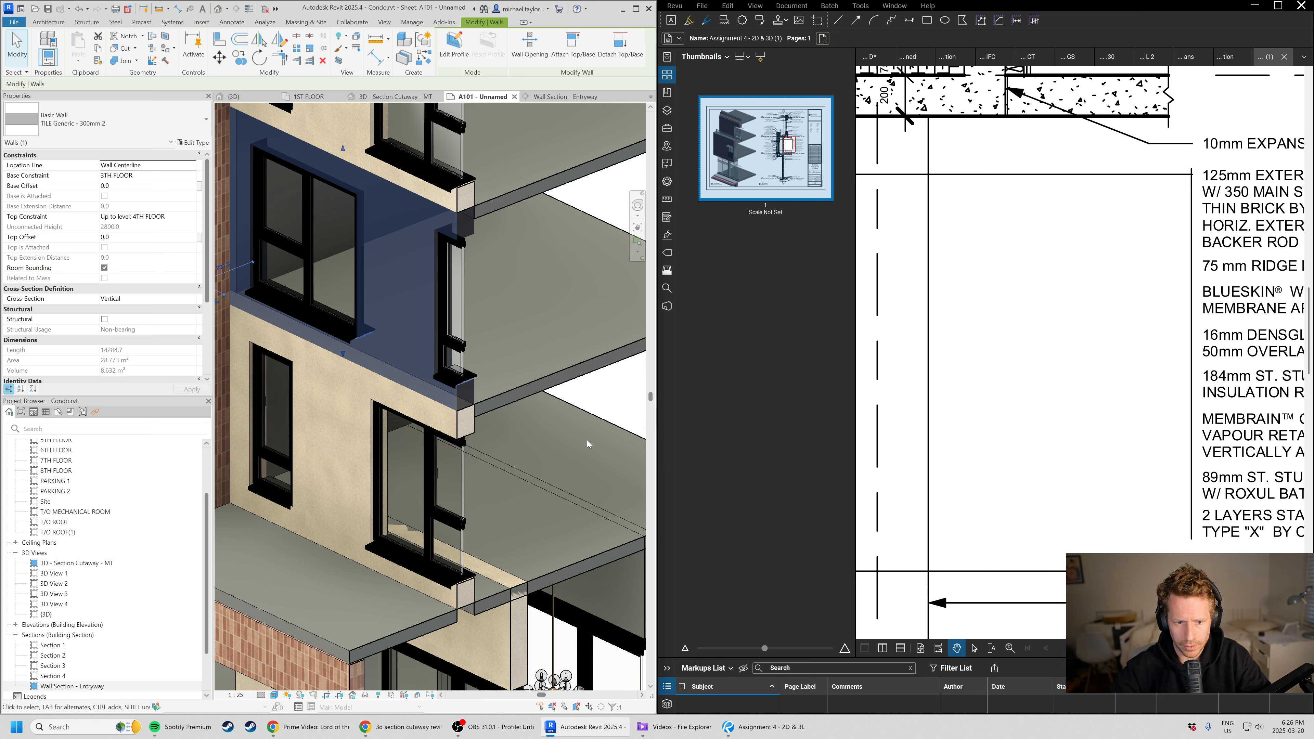
- Bring the reference PDF's full exterior wall layer notes into view and examine them alongside the selected wall's cut edge
{"action": "scroll", "coordinate": [453, 399], "scroll_direction": "down", "scroll_amount": 4}
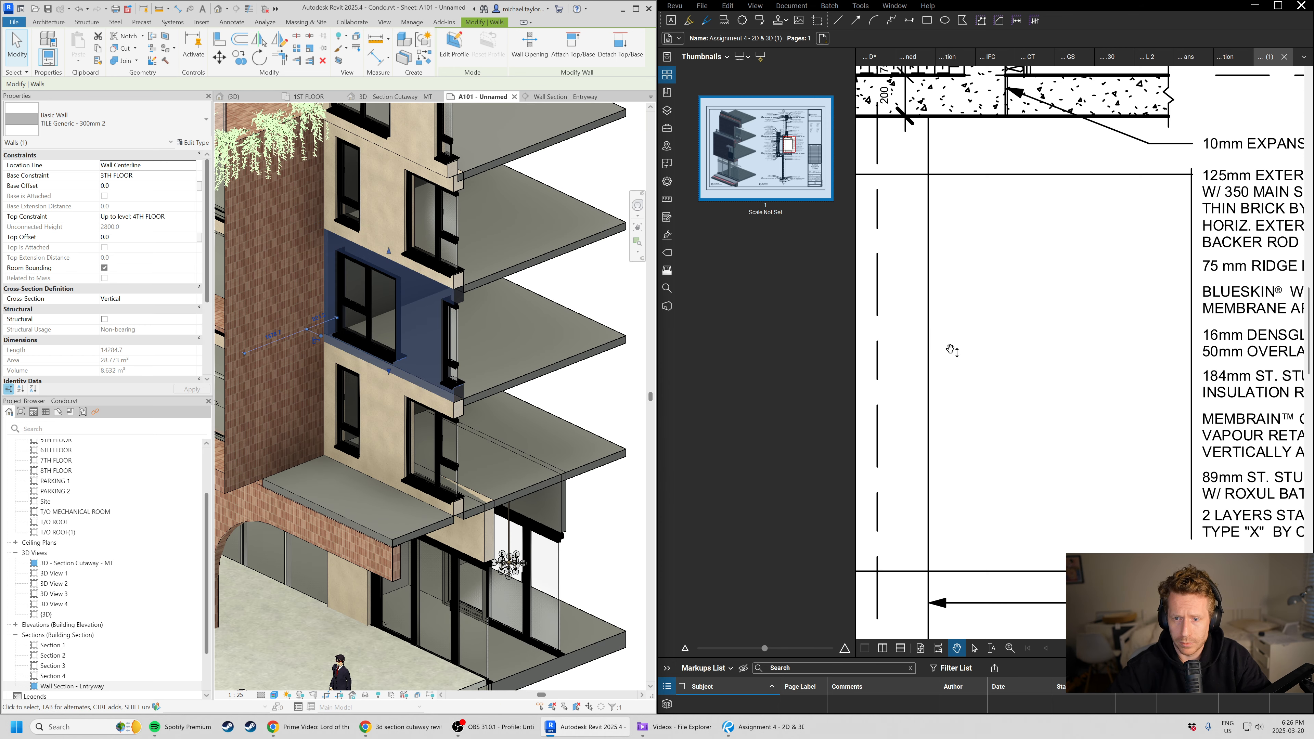
{"action": "scroll", "coordinate": [968, 378], "scroll_direction": "down", "scroll_amount": 1}
{"action": "scroll", "coordinate": [1134, 284], "scroll_direction": "down", "scroll_amount": 5}
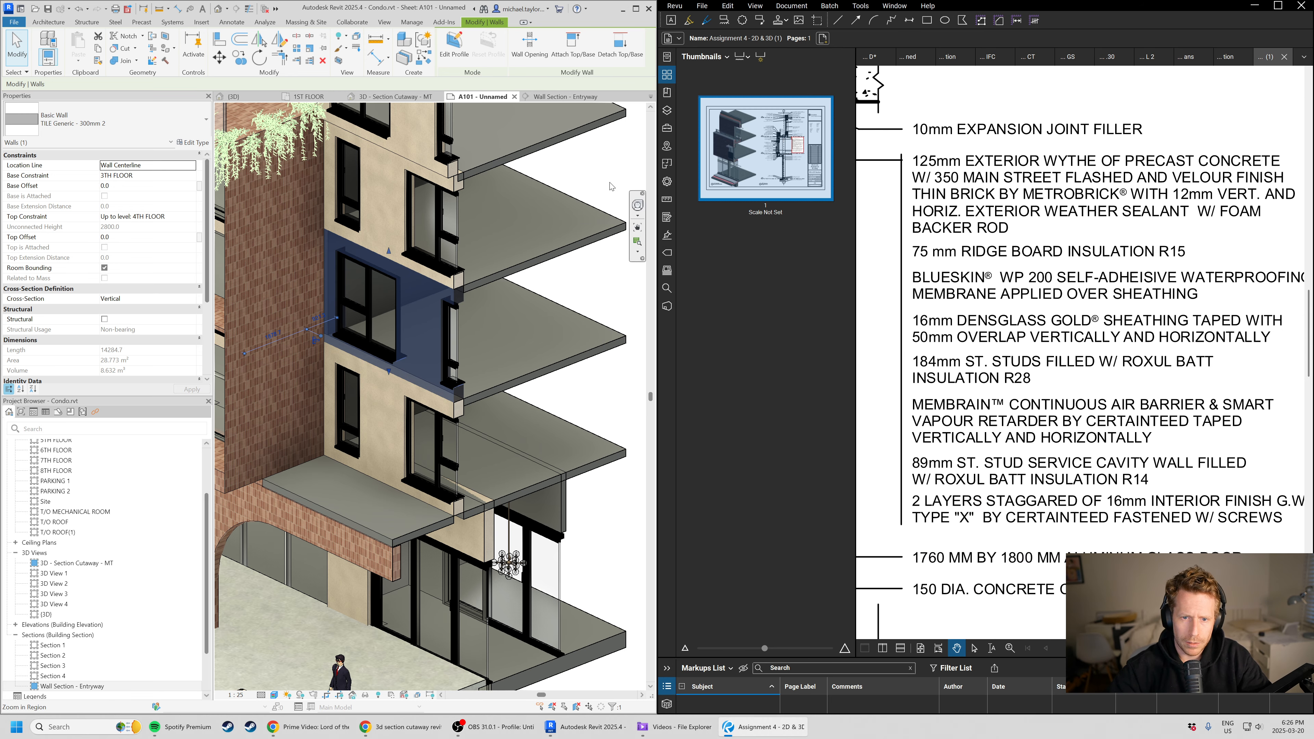
{"action": "scroll", "coordinate": [476, 331], "scroll_direction": "up", "scroll_amount": 3}
{"action": "scroll", "coordinate": [468, 321], "scroll_direction": "up", "scroll_amount": 2}
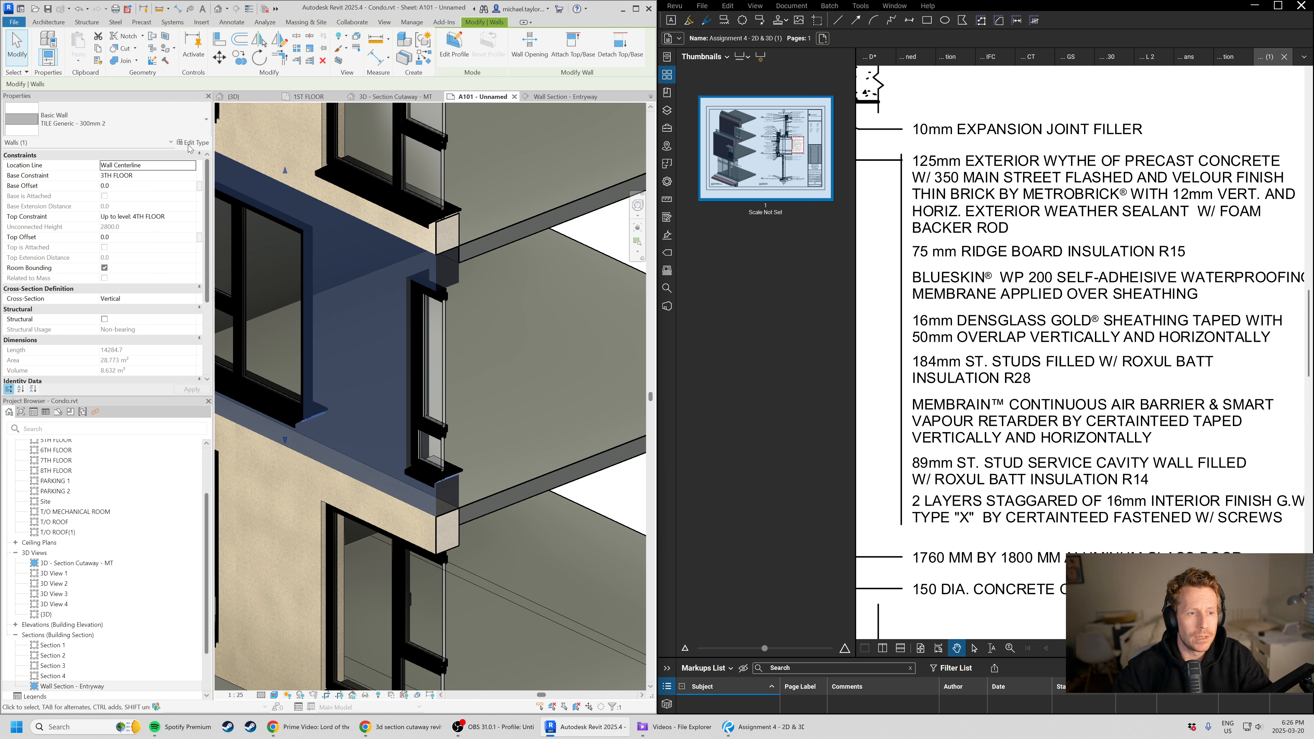
- Rename the selected exterior wall's type as Tile - Precast - Enclosure Assembly
{"action": "left_click", "coordinate": [200, 143]}
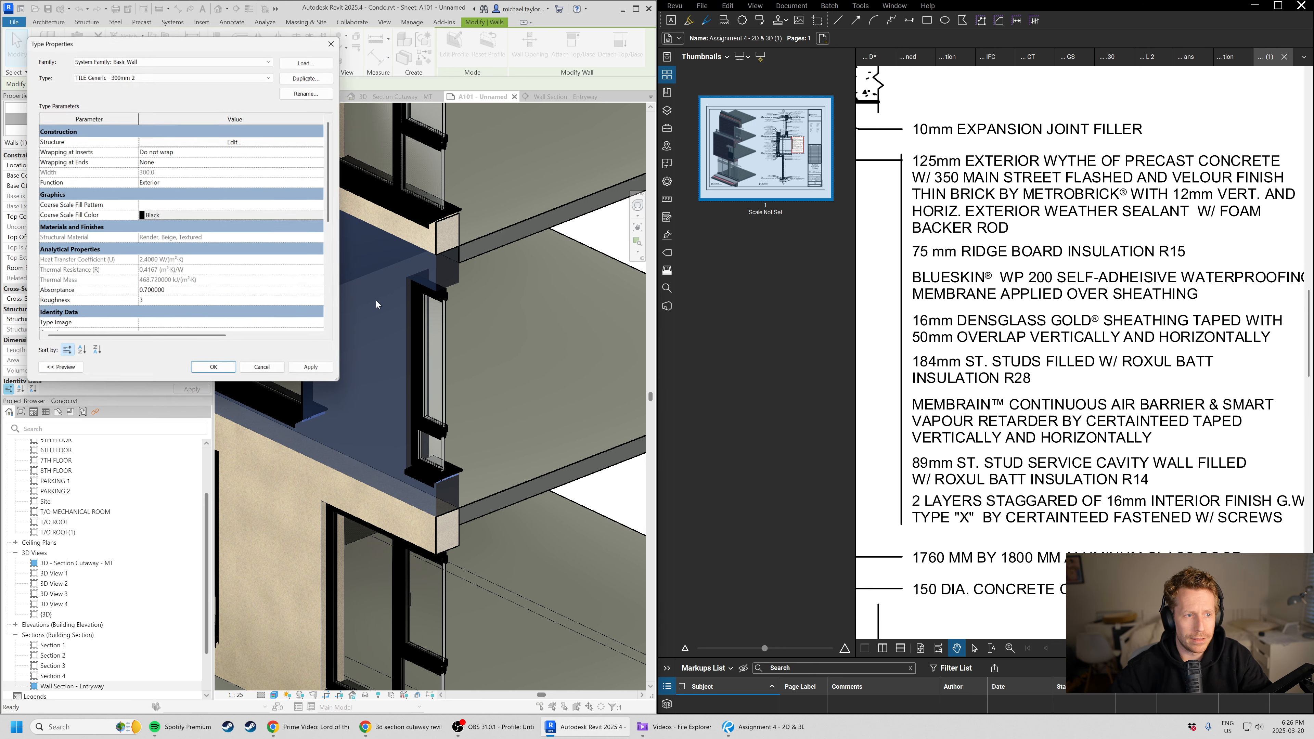
{"action": "left_click_drag", "start_coordinate": [266, 50], "coordinate": [401, 187]}
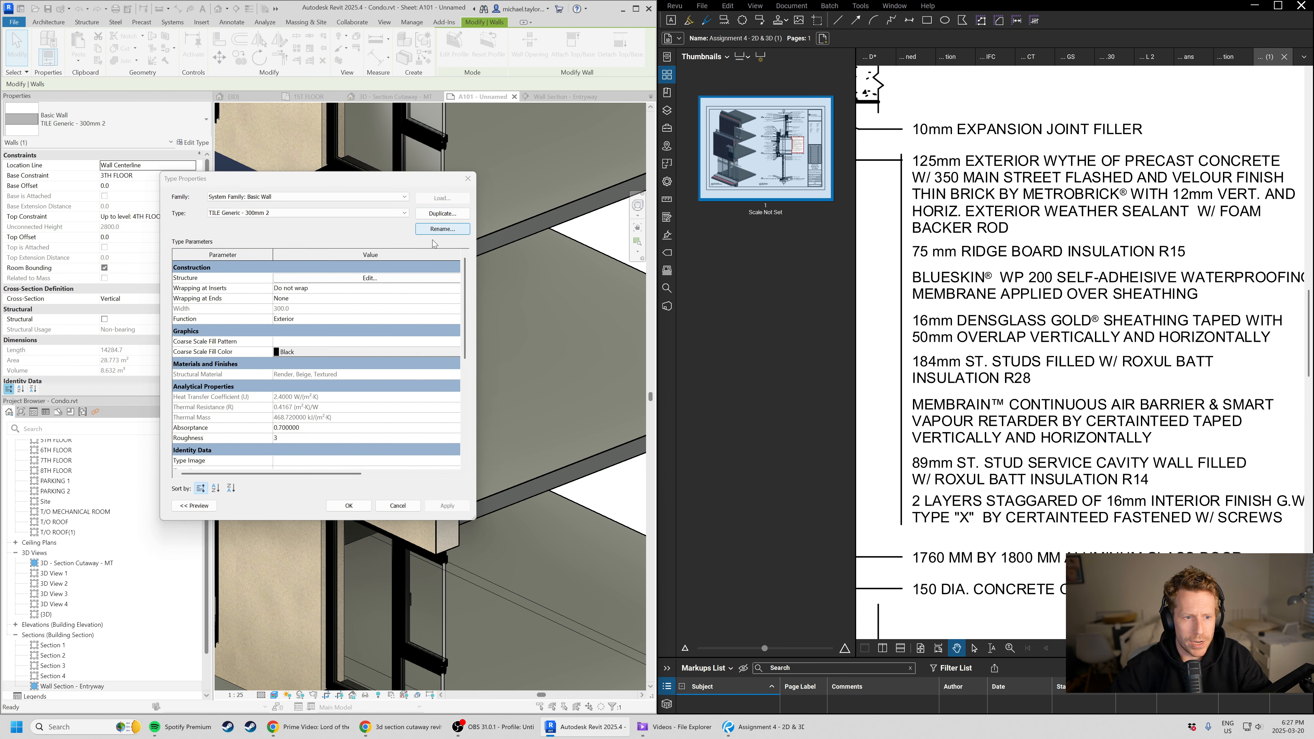
{"action": "left_click", "coordinate": [443, 229]}
{"action": "left_click", "coordinate": [361, 352]}
{"action": "left_click_drag", "start_coordinate": [361, 351], "coordinate": [254, 357]}
{"action": "type", "text": "Tile - Precast-"}
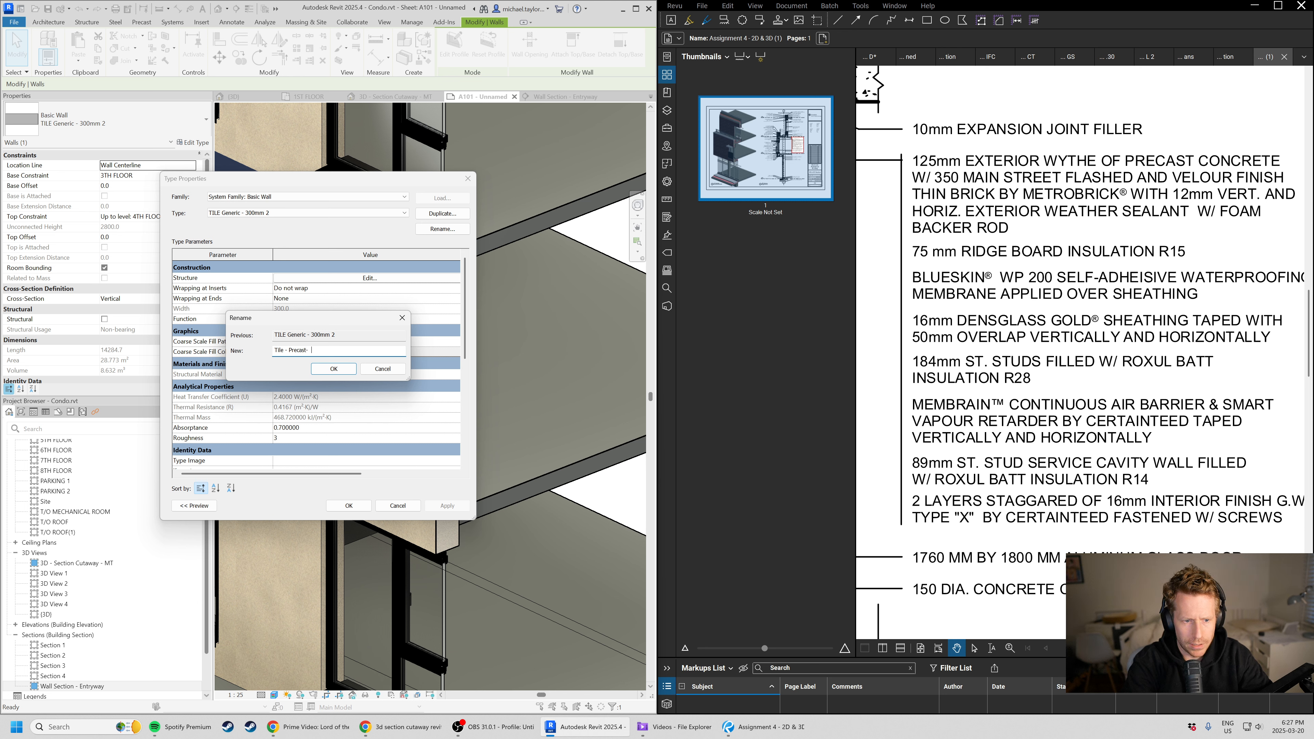
{"action": "key", "text": "BackSpace"}
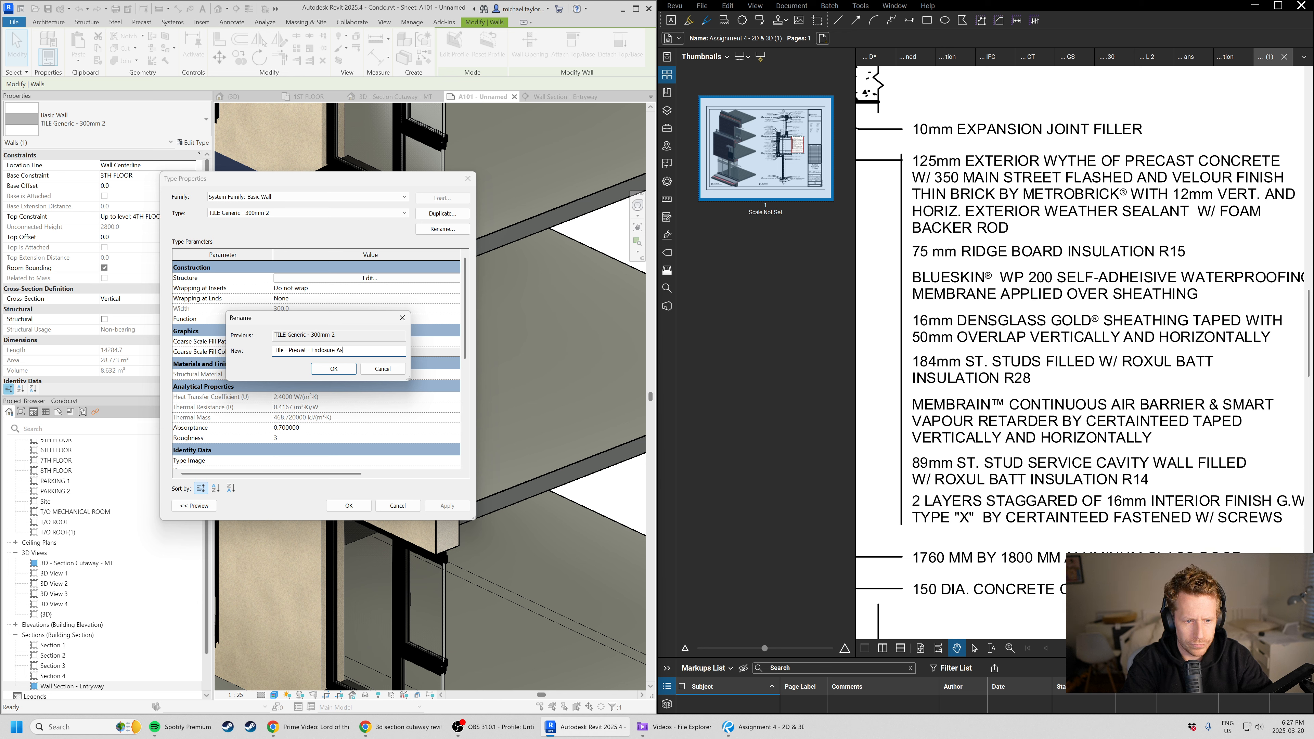
{"action": "key", "text": "Return"}
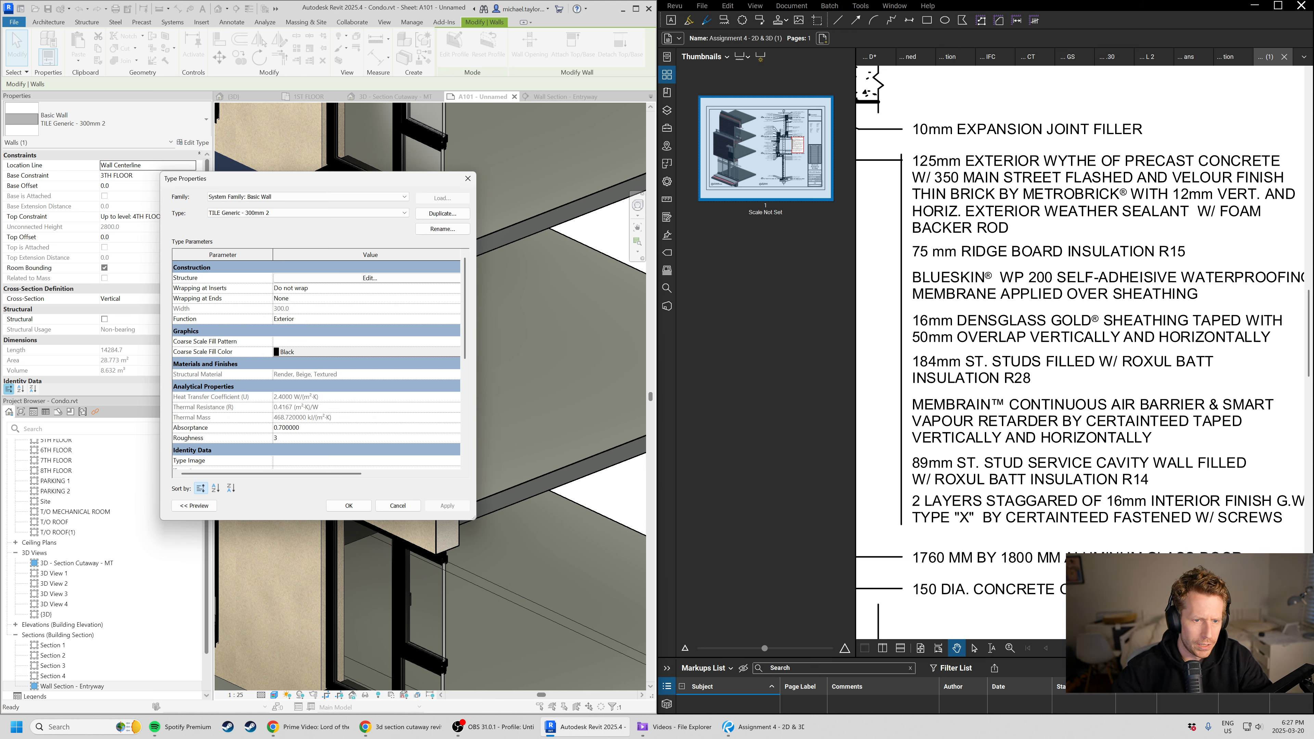
- Open the wall type's structure for editing, enlarge the assembly window and show its floor plan preview
{"action": "left_click", "coordinate": [357, 271]}
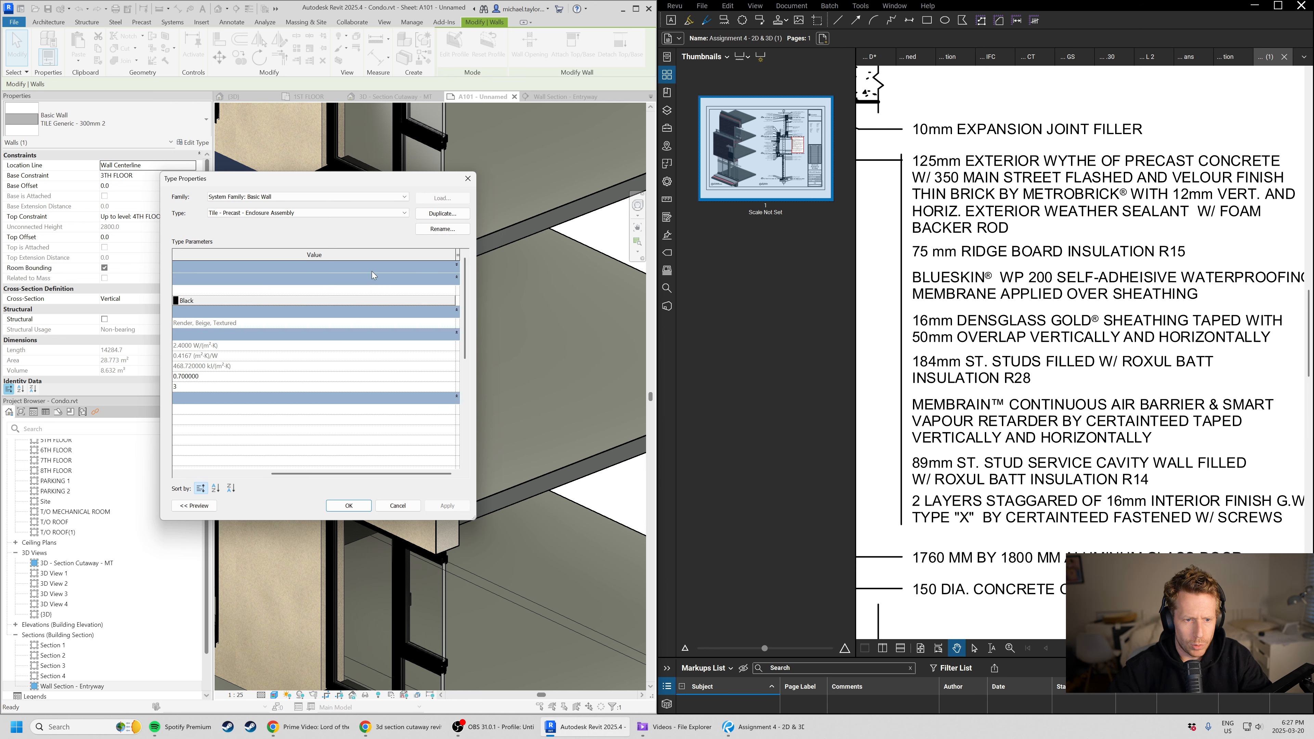
{"action": "left_click", "coordinate": [374, 276]}
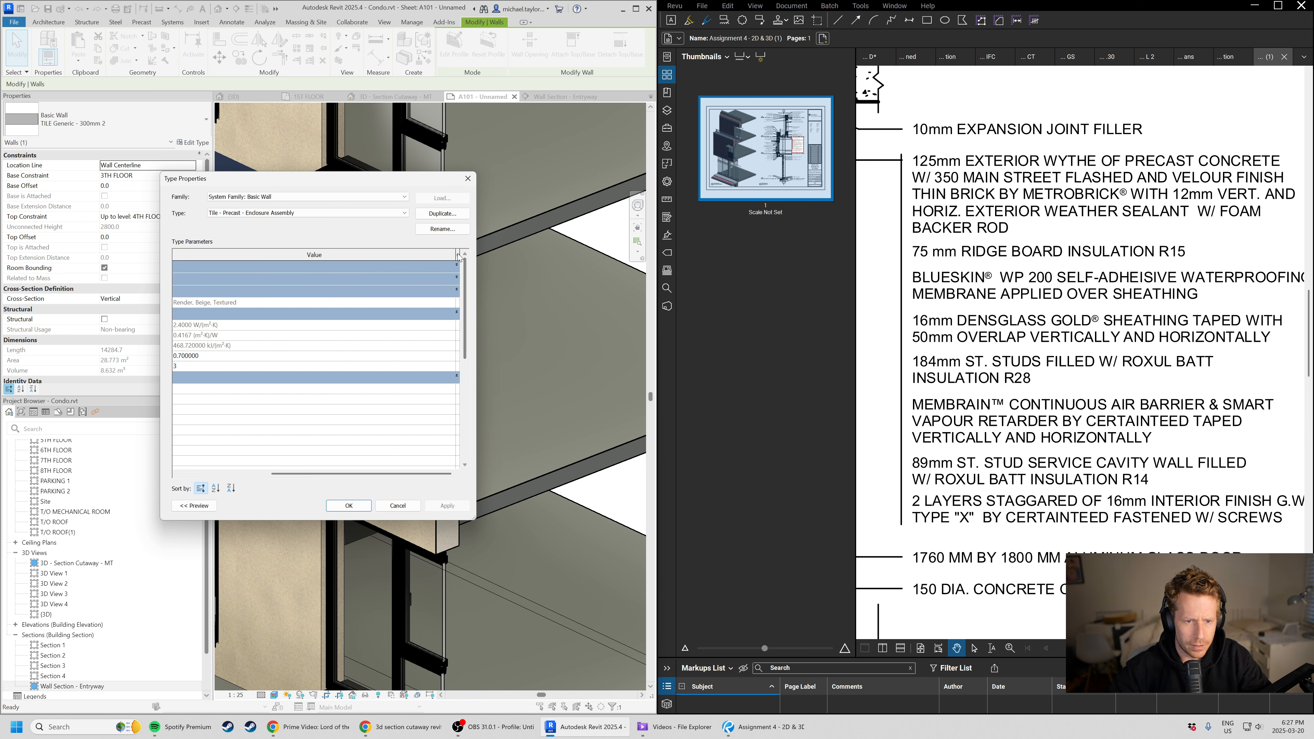
{"action": "left_click", "coordinate": [425, 268]}
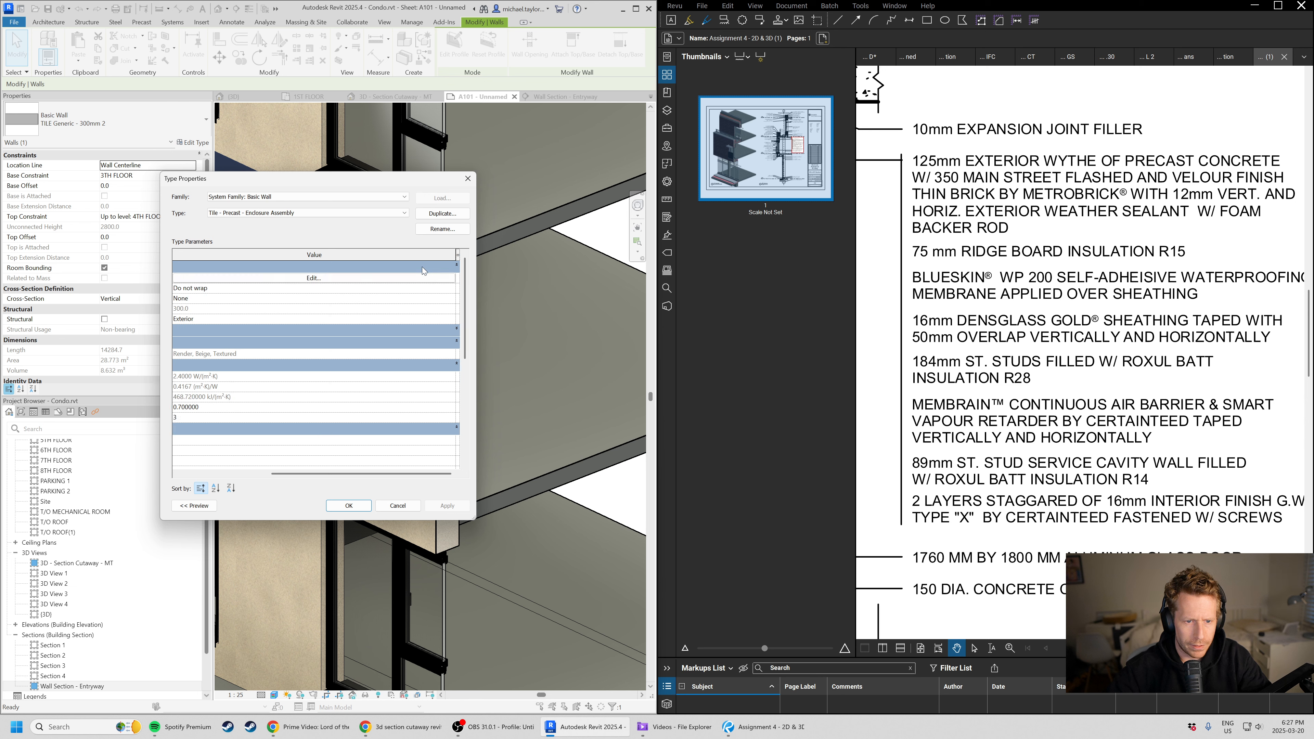
{"action": "left_click", "coordinate": [366, 342]}
{"action": "left_click", "coordinate": [368, 367]}
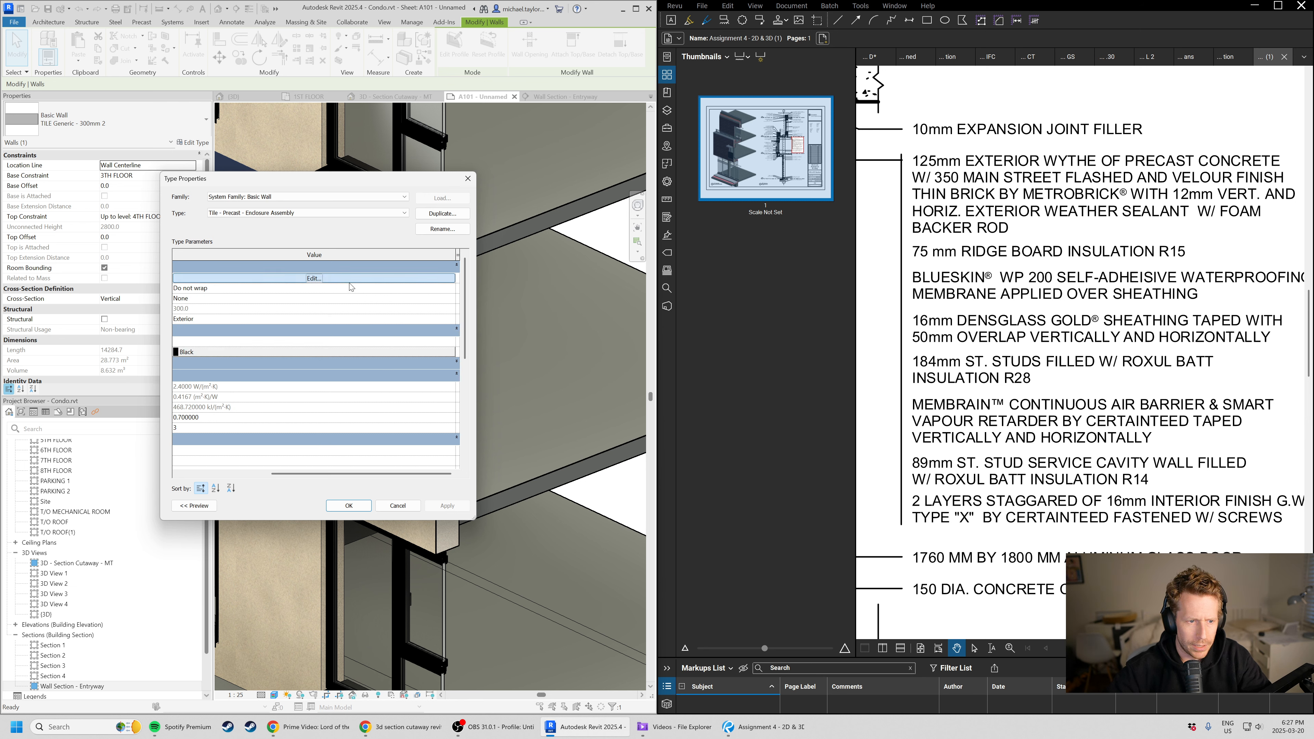
{"action": "left_click", "coordinate": [314, 279]}
{"action": "left_click_drag", "start_coordinate": [473, 517], "coordinate": [598, 590]}
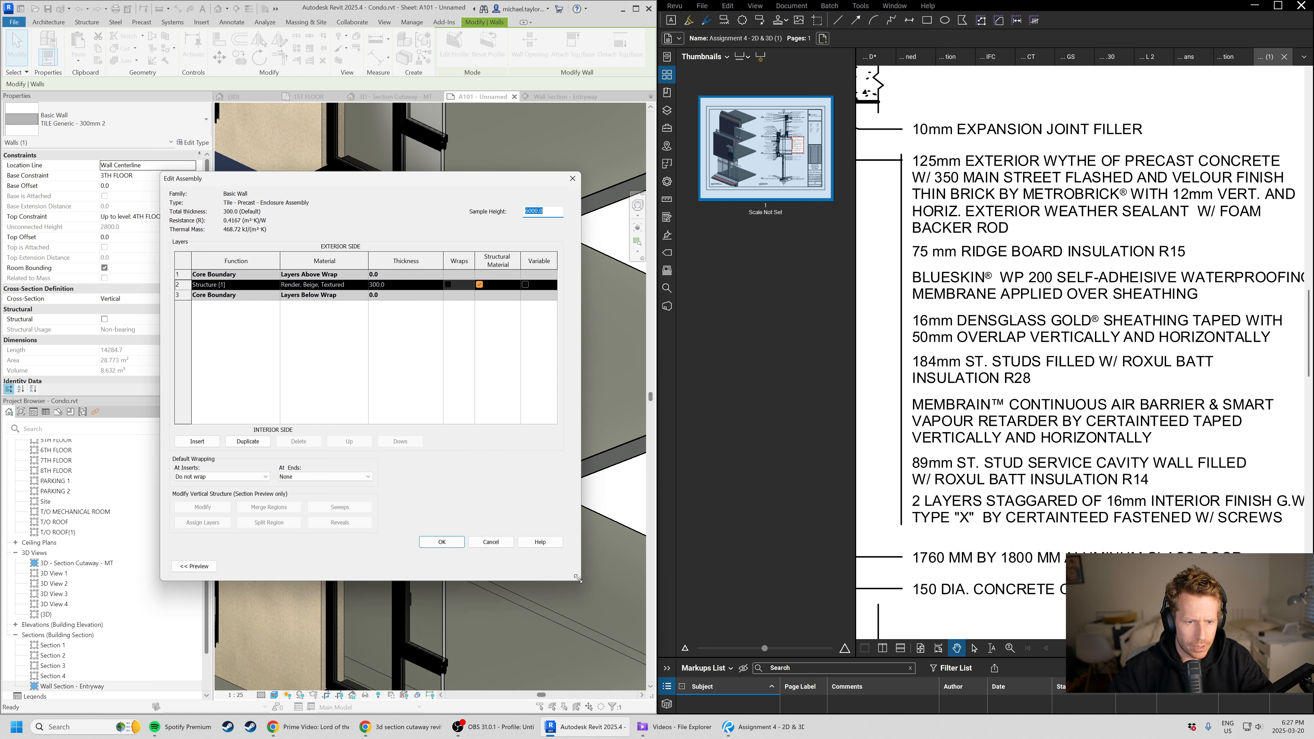
{"action": "left_click", "coordinate": [194, 576]}
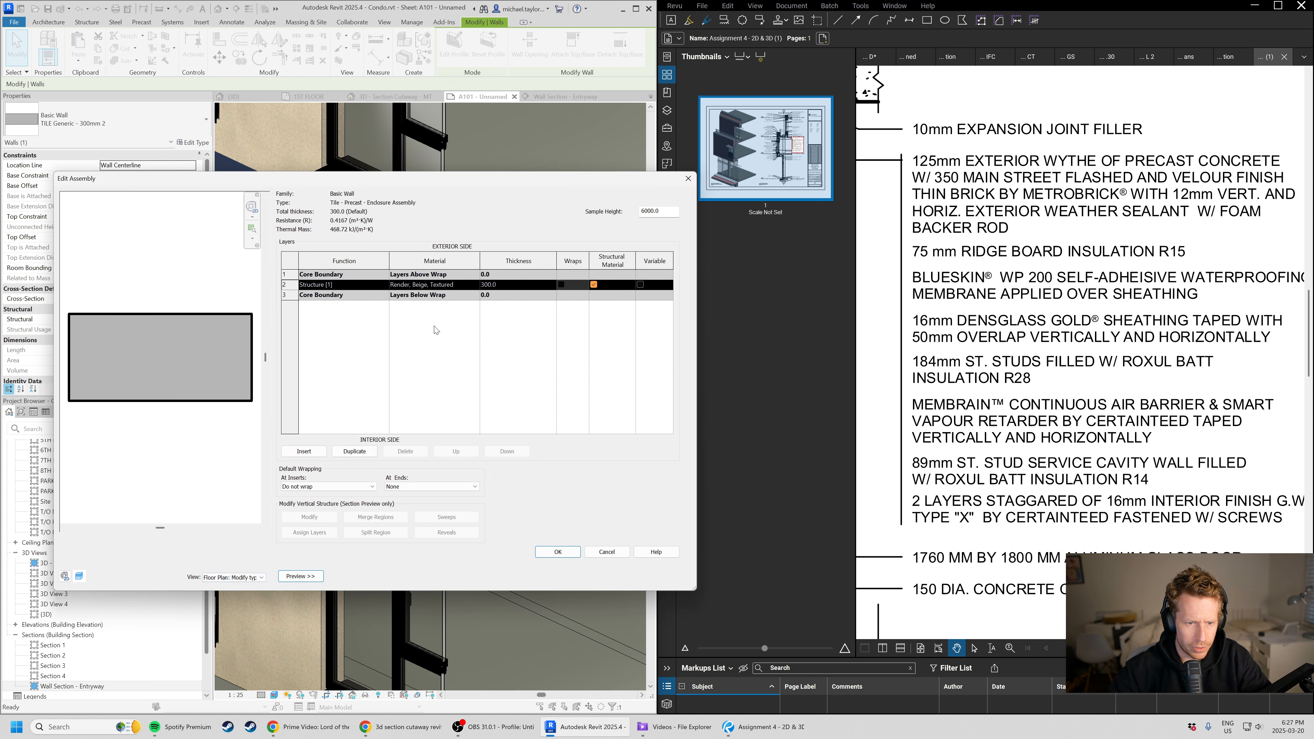
- Insert a new layer inside the core boundary on the exterior side of the Render, Beige, Textured layer
{"action": "left_click", "coordinate": [336, 289]}
{"action": "left_click", "coordinate": [464, 285]}
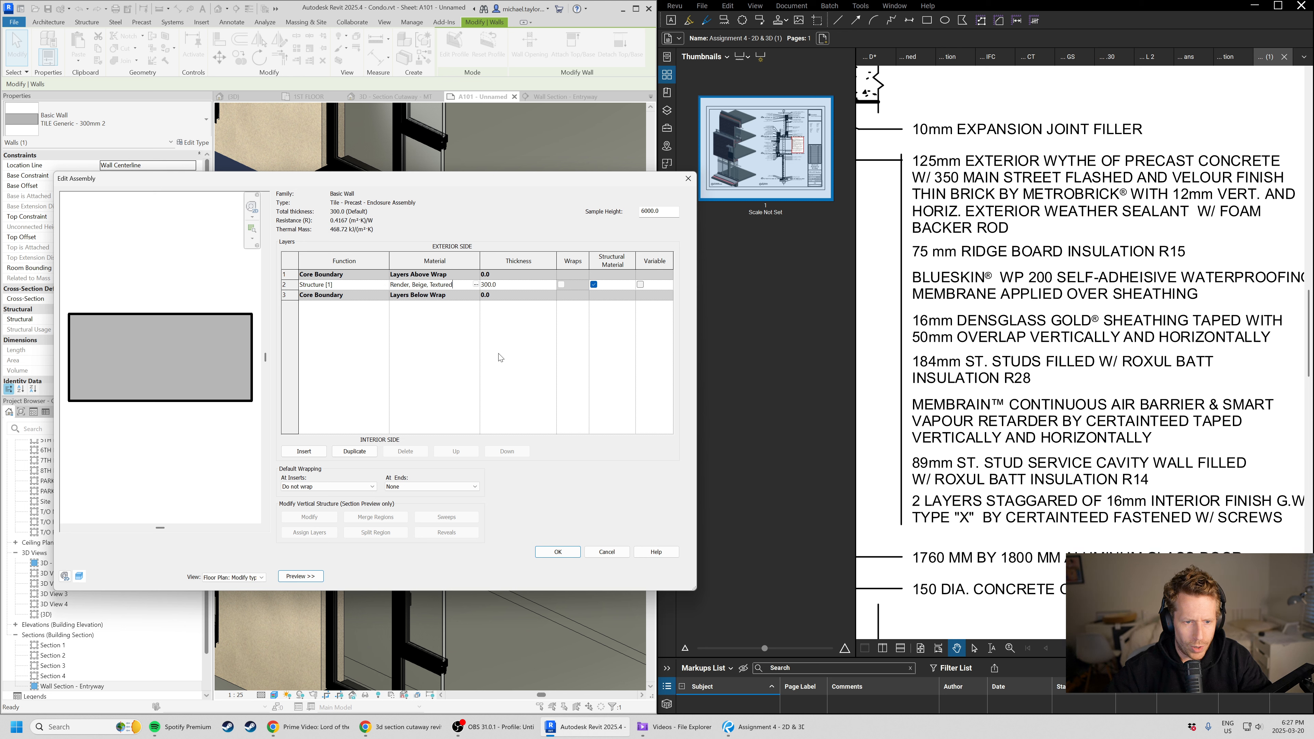
{"action": "left_click", "coordinate": [359, 285]}
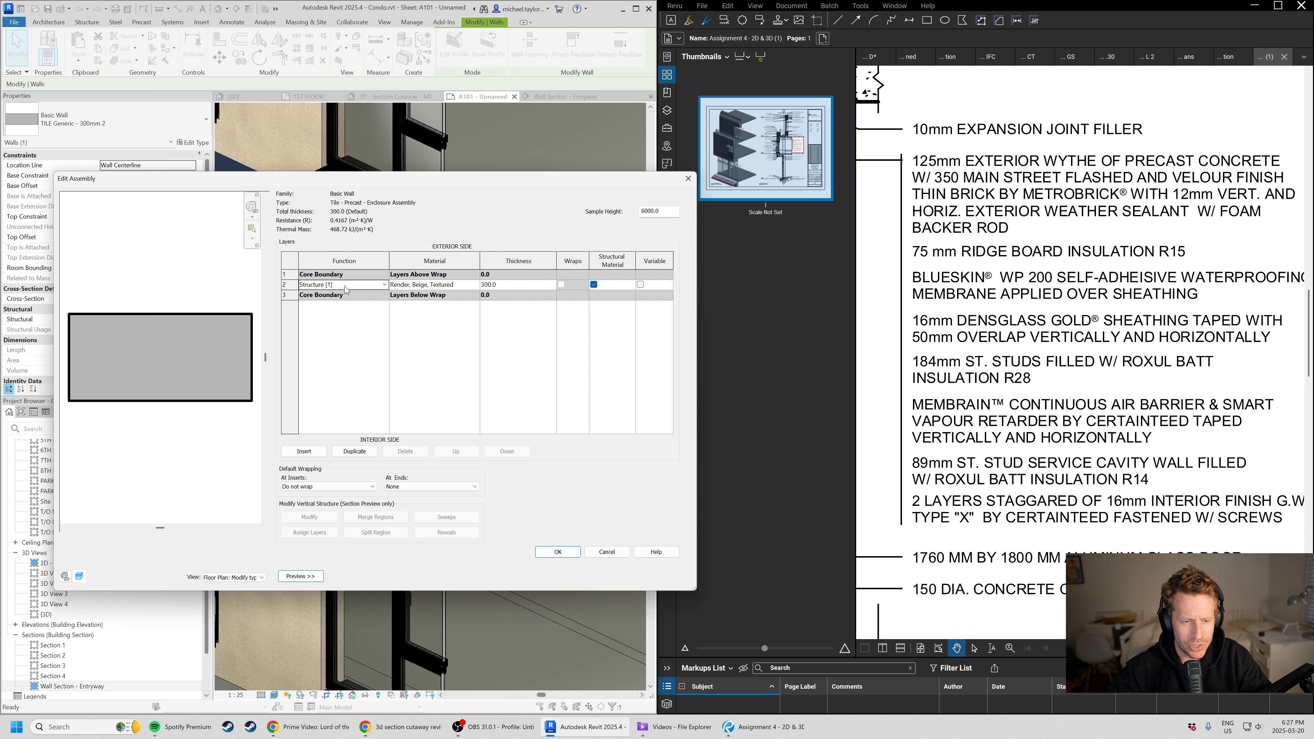
{"action": "left_click", "coordinate": [310, 451]}
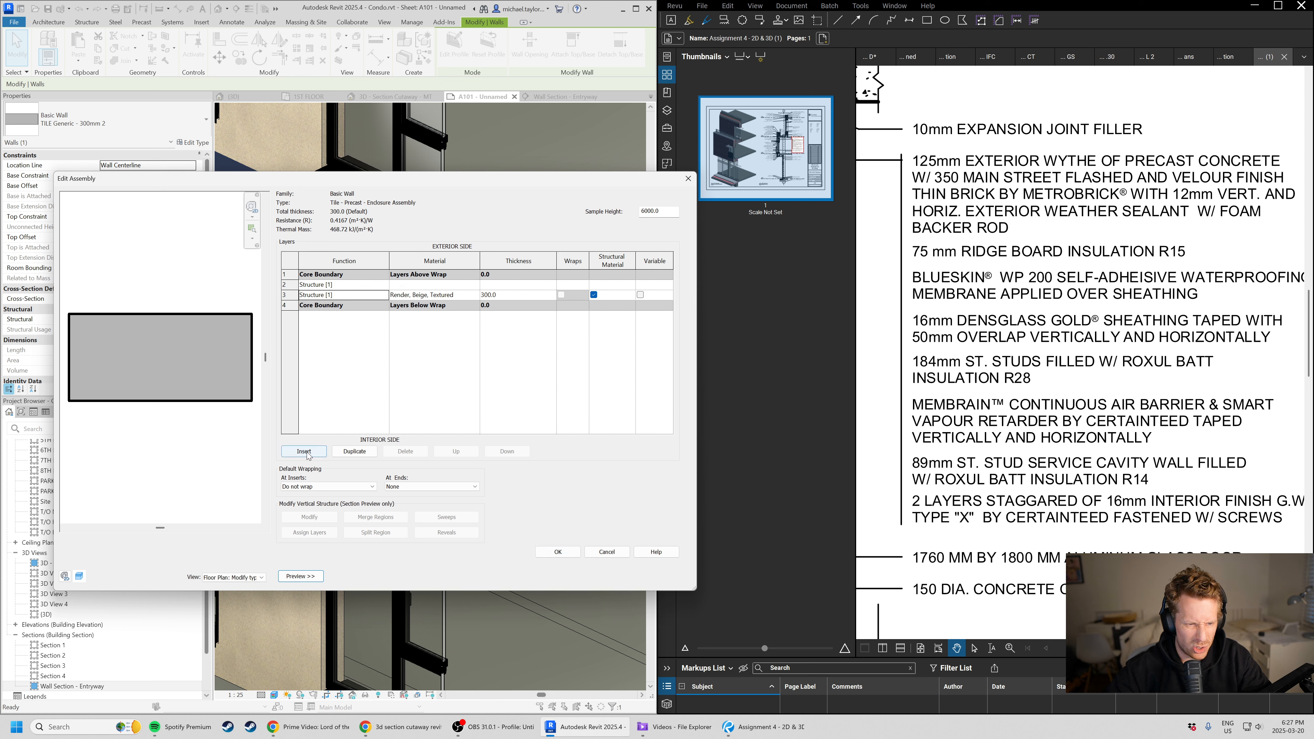
- Try to delete the original Render, Beige, Textured structure layer from the assembly
{"action": "left_click", "coordinate": [379, 301]}
{"action": "left_click", "coordinate": [285, 295]}
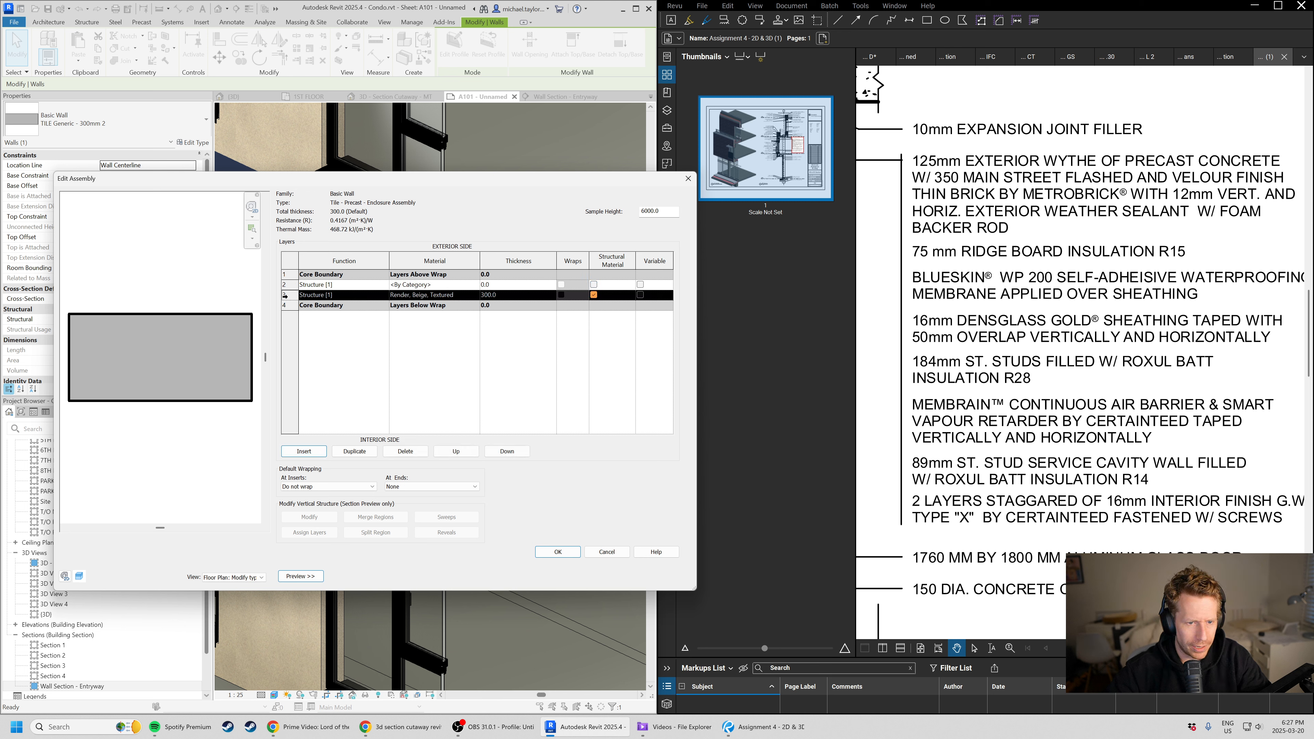
{"action": "left_click", "coordinate": [405, 453]}
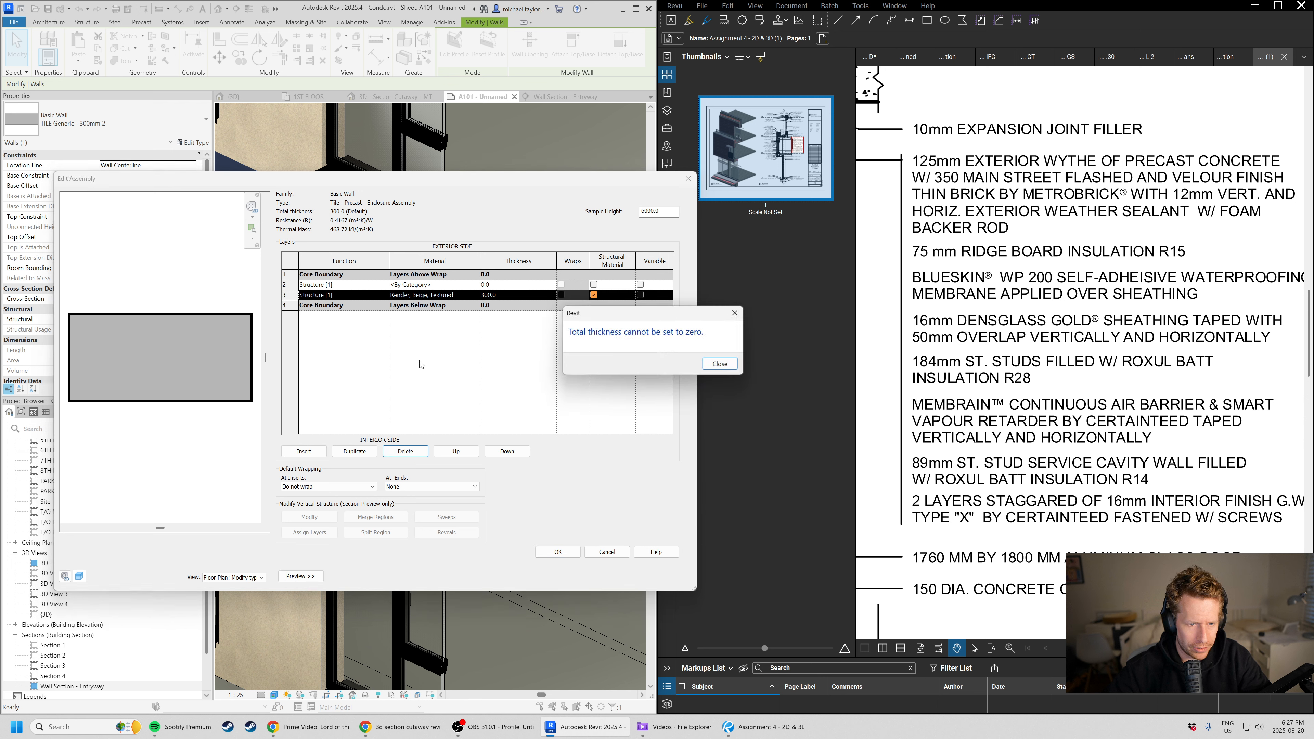
{"action": "left_click", "coordinate": [720, 363]}
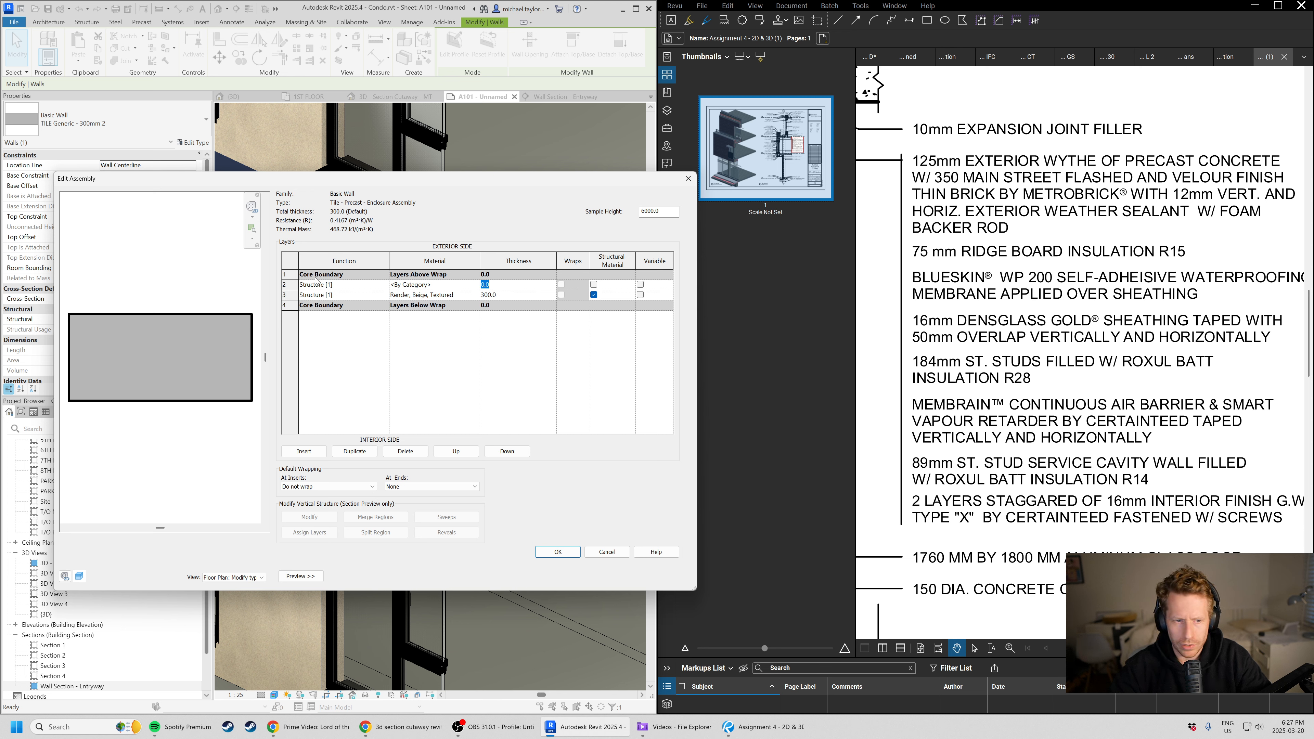
- Set the new outer layer's function to Finish 2 [5] and its thickness to 125 mm
{"action": "left_click", "coordinate": [384, 286]}
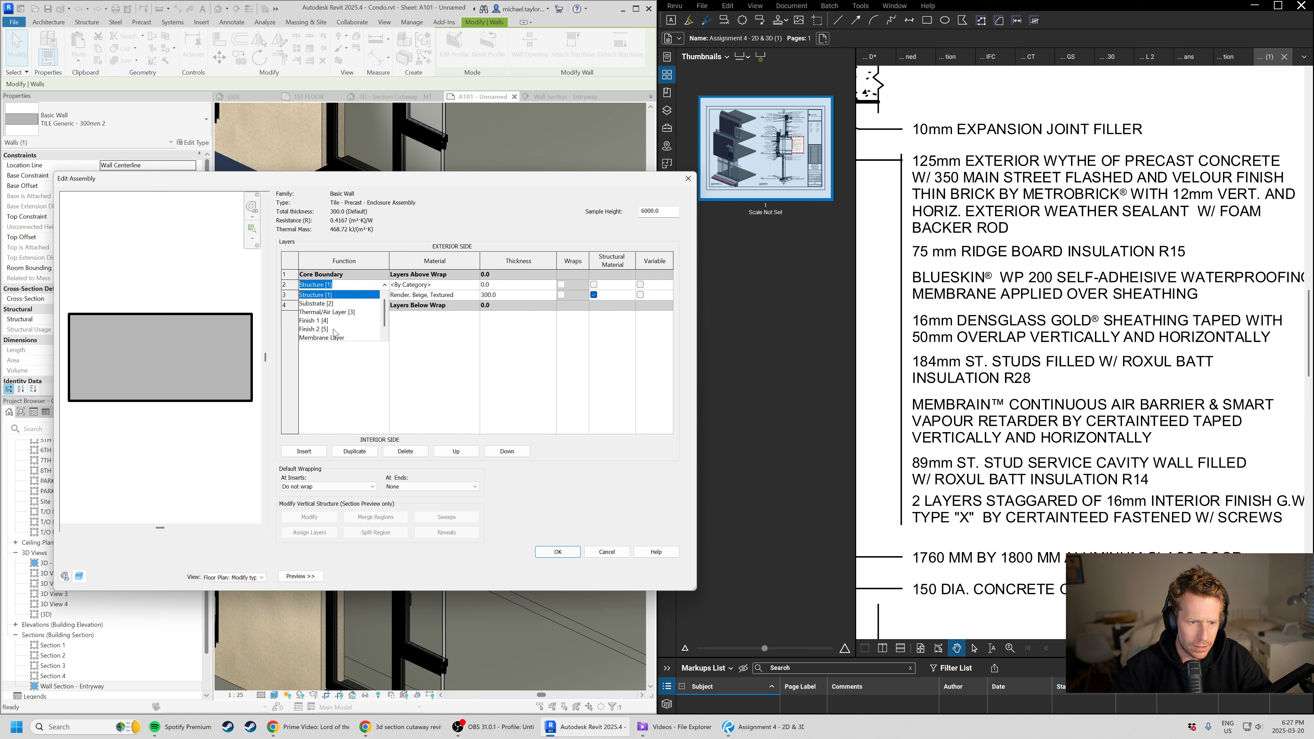
{"action": "left_click", "coordinate": [314, 329]}
{"action": "left_click", "coordinate": [501, 284]}
{"action": "type", "text": "125"}
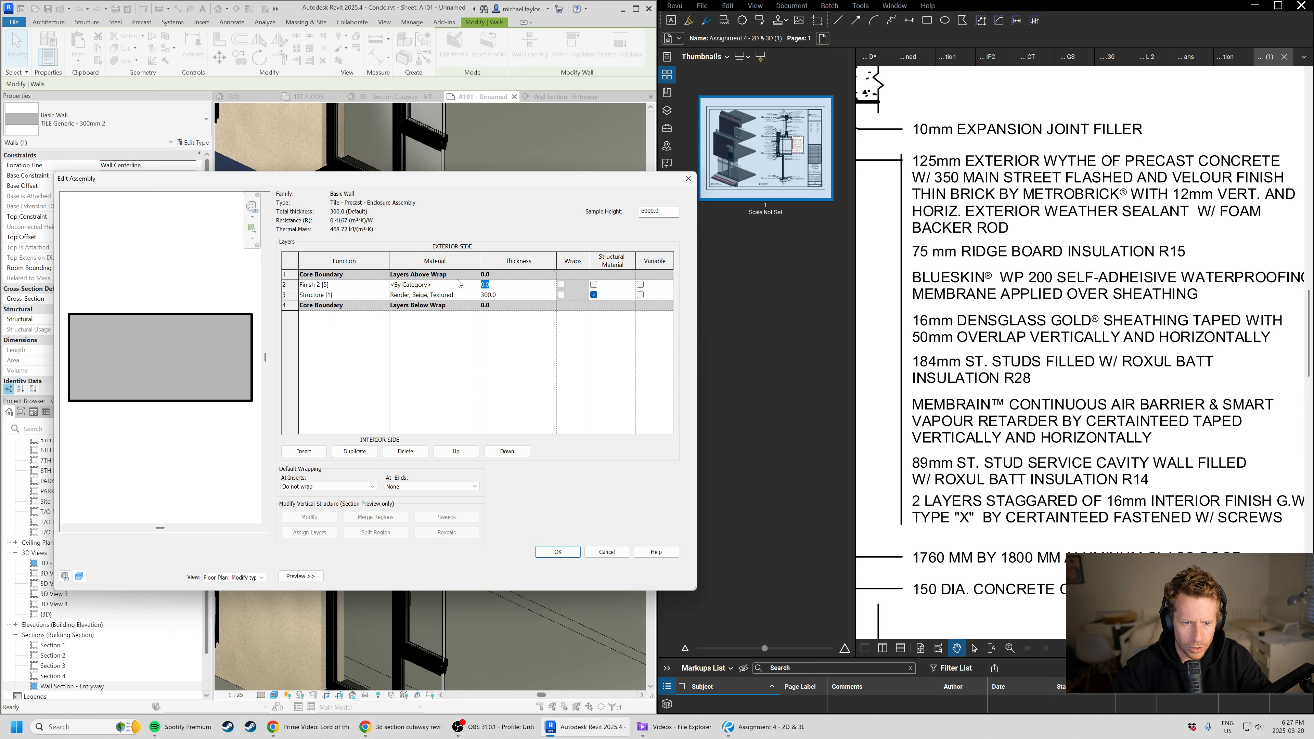
{"action": "key", "text": "shift+Tab"}
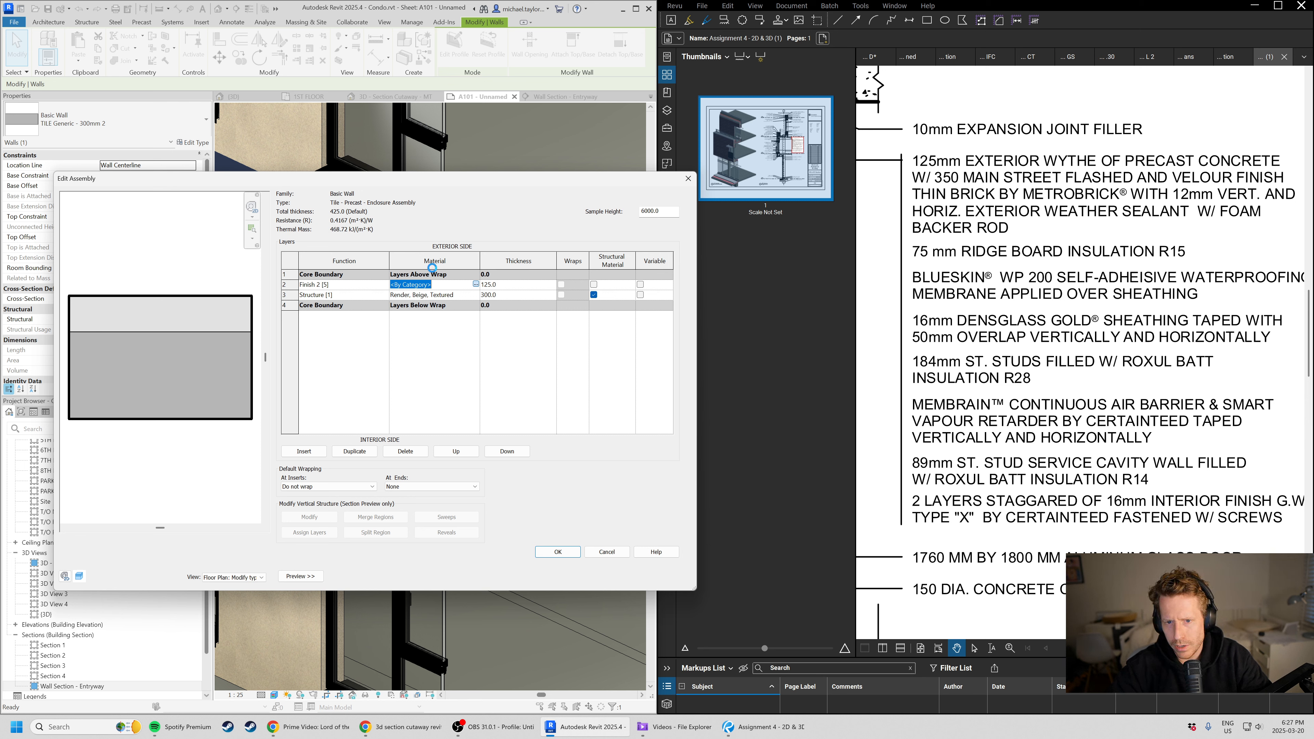
- Search the project materials for concrete and assign Concrete, Precast to the Finish 2 [5] layer
{"action": "left_click", "coordinate": [476, 284]}
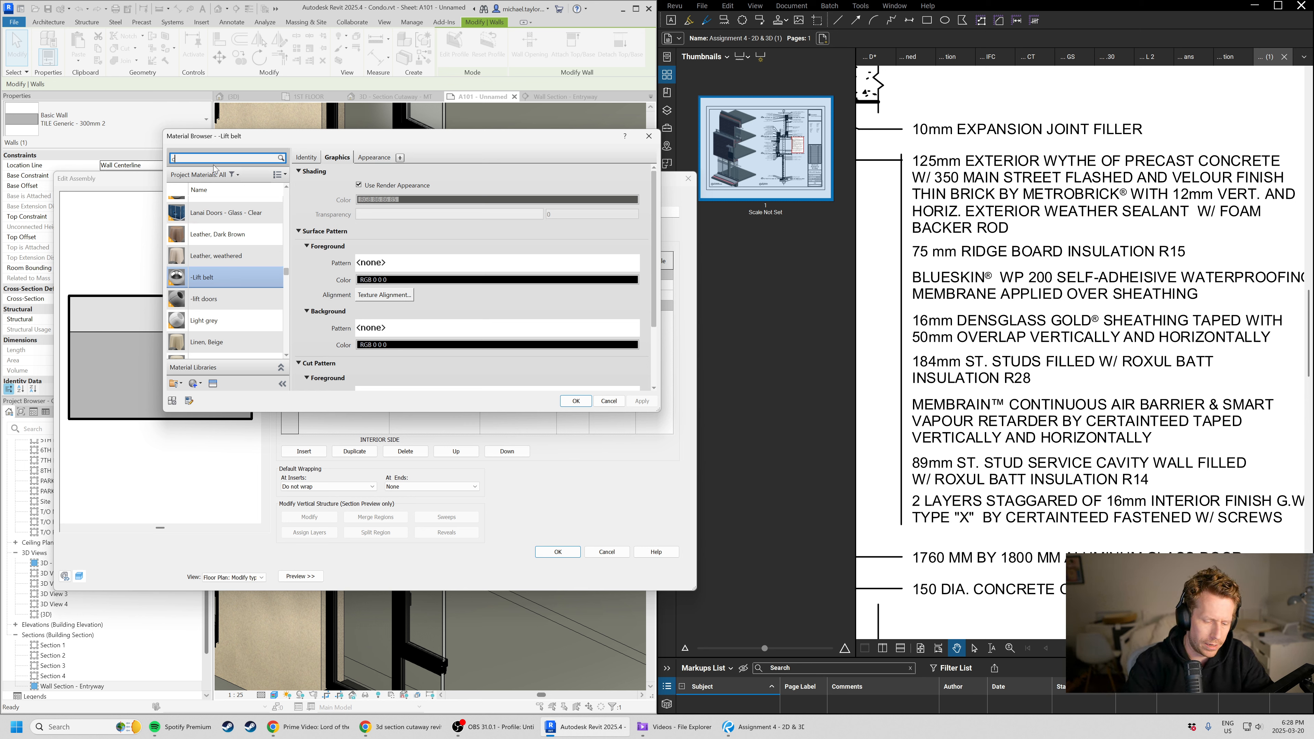
{"action": "type", "text": "concr"}
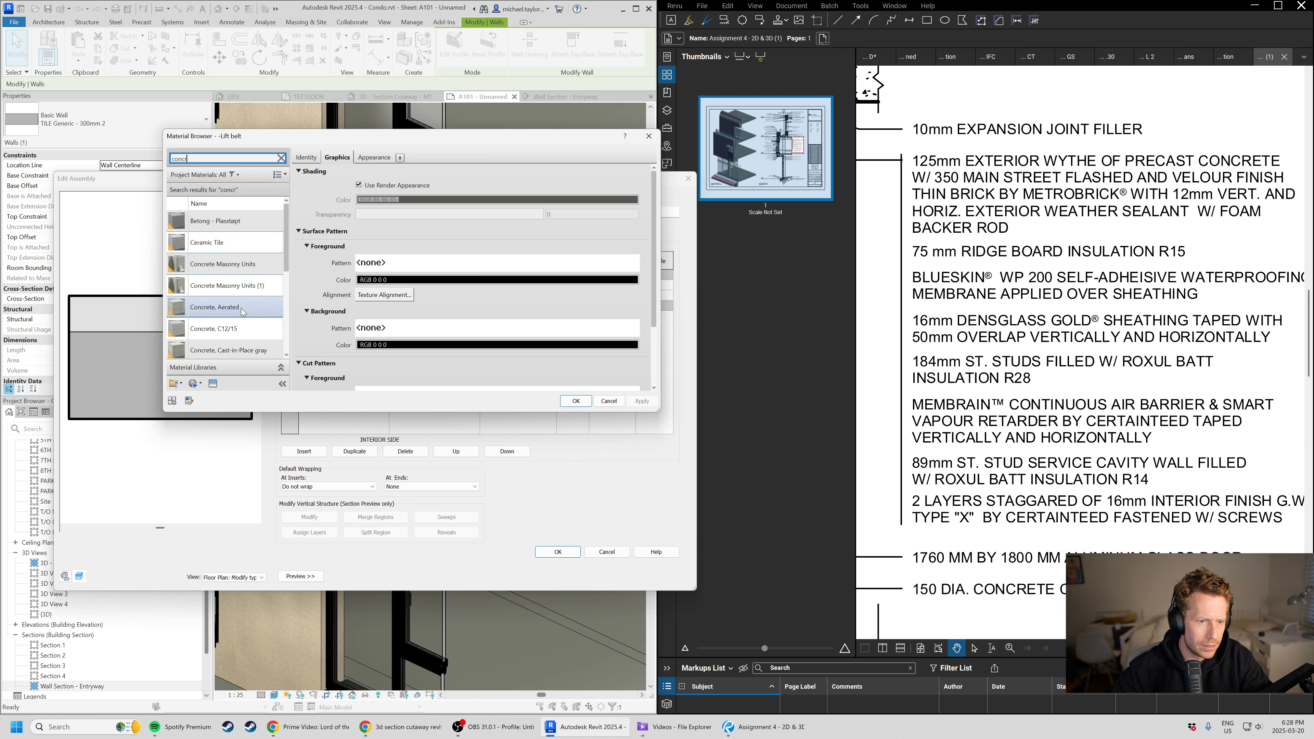
{"action": "scroll", "coordinate": [243, 318], "scroll_direction": "down", "scroll_amount": 2}
{"action": "scroll", "coordinate": [265, 347], "scroll_direction": "up", "scroll_amount": 1}
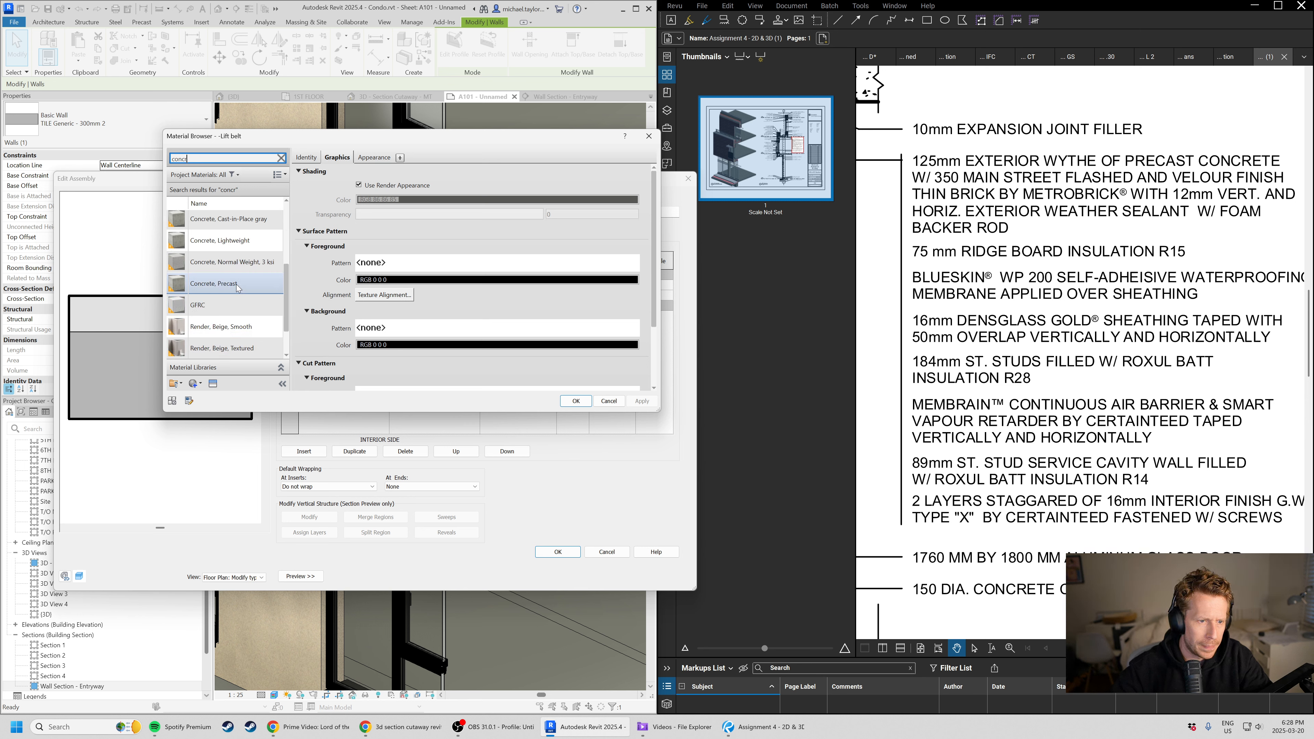
{"action": "left_click", "coordinate": [228, 285]}
{"action": "left_click", "coordinate": [576, 401]}
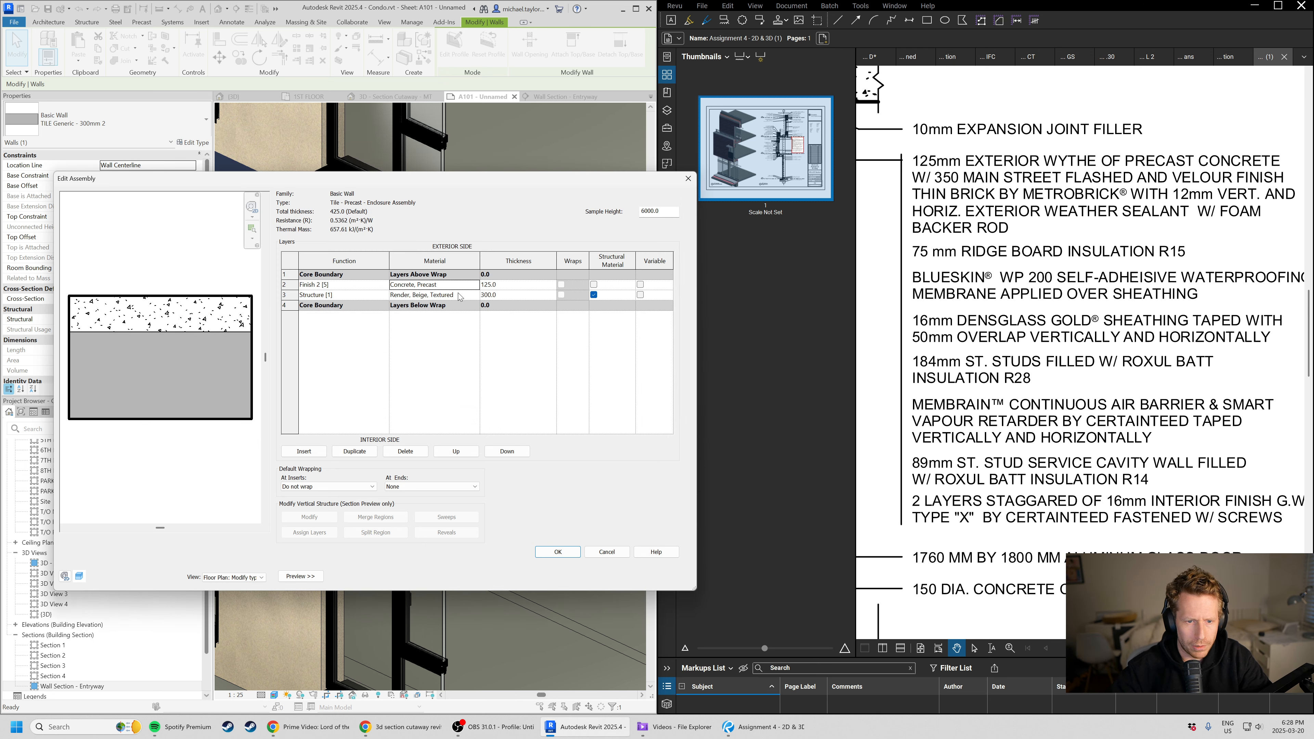
- Change the Render, Beige, Textured layer's function to Thermal/Air Layer [3] and its material to Rigid insulation
{"action": "left_click", "coordinate": [385, 296]}
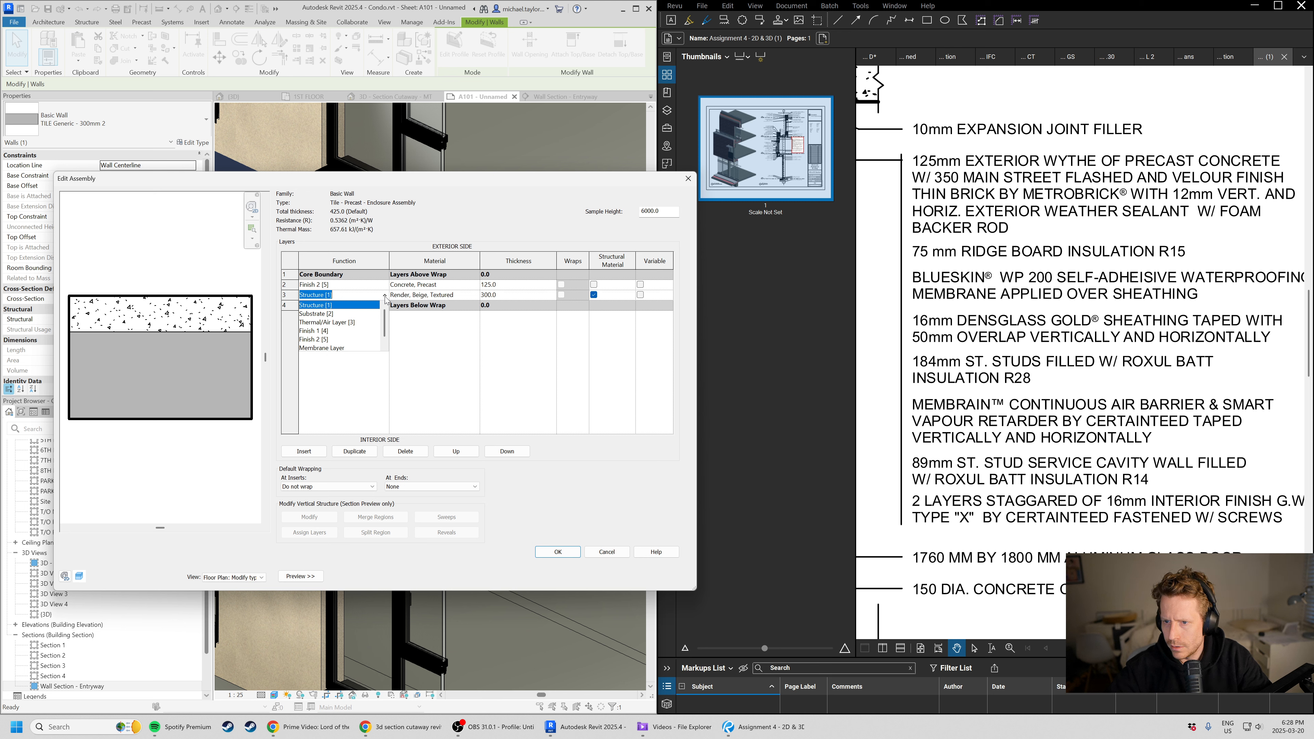
{"action": "left_click", "coordinate": [342, 323]}
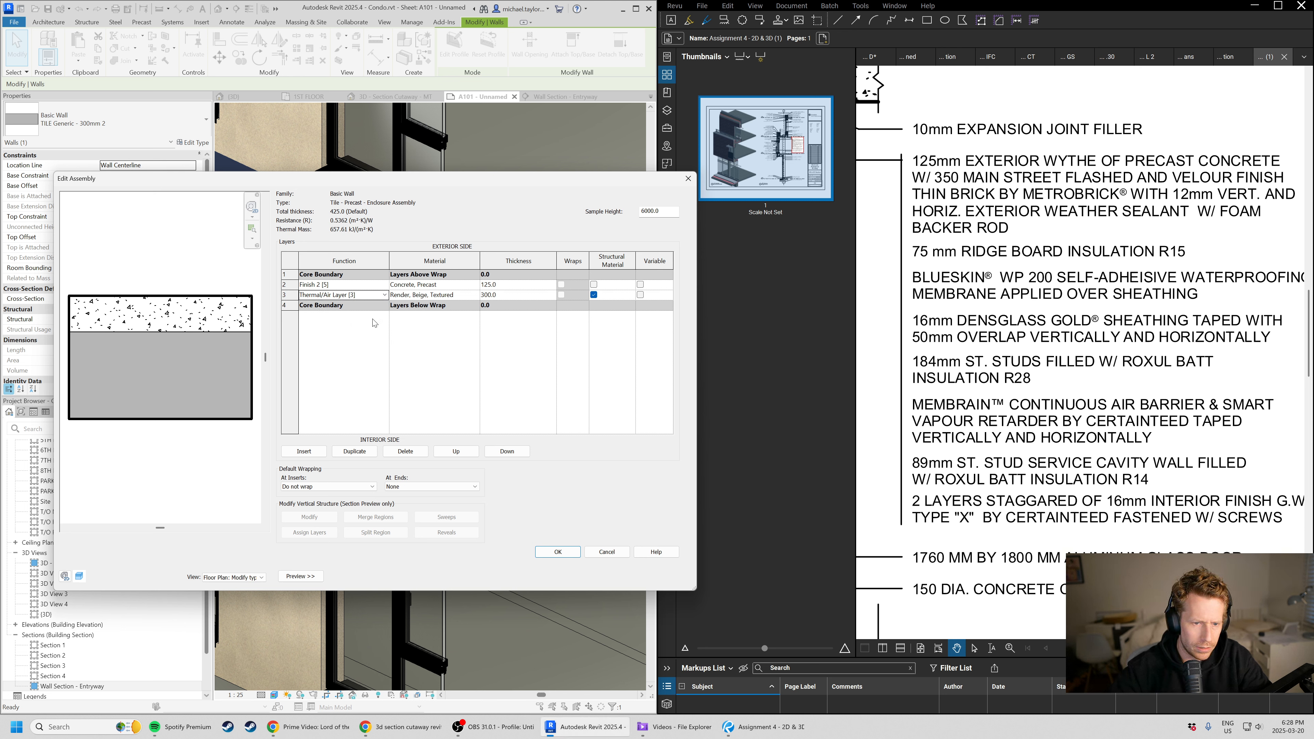
{"action": "left_click", "coordinate": [452, 297]}
{"action": "left_click", "coordinate": [476, 295]}
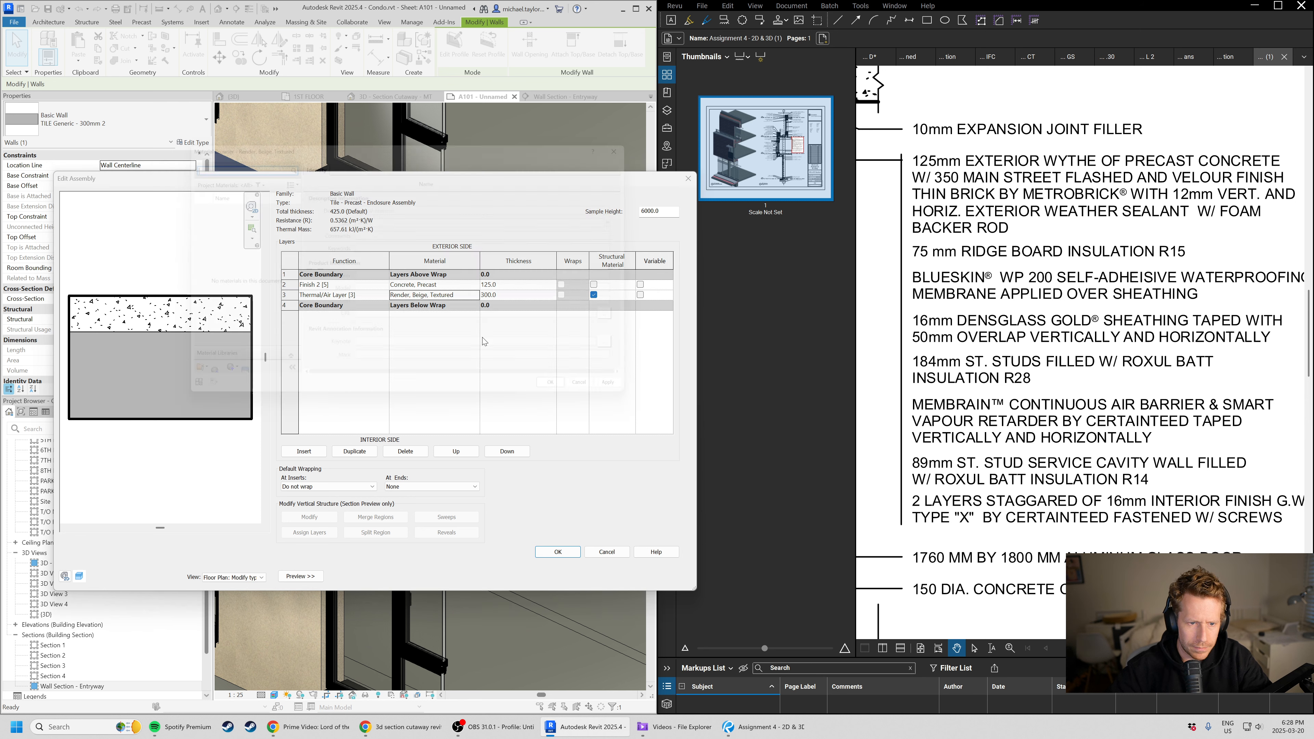
{"action": "left_click", "coordinate": [228, 159]}
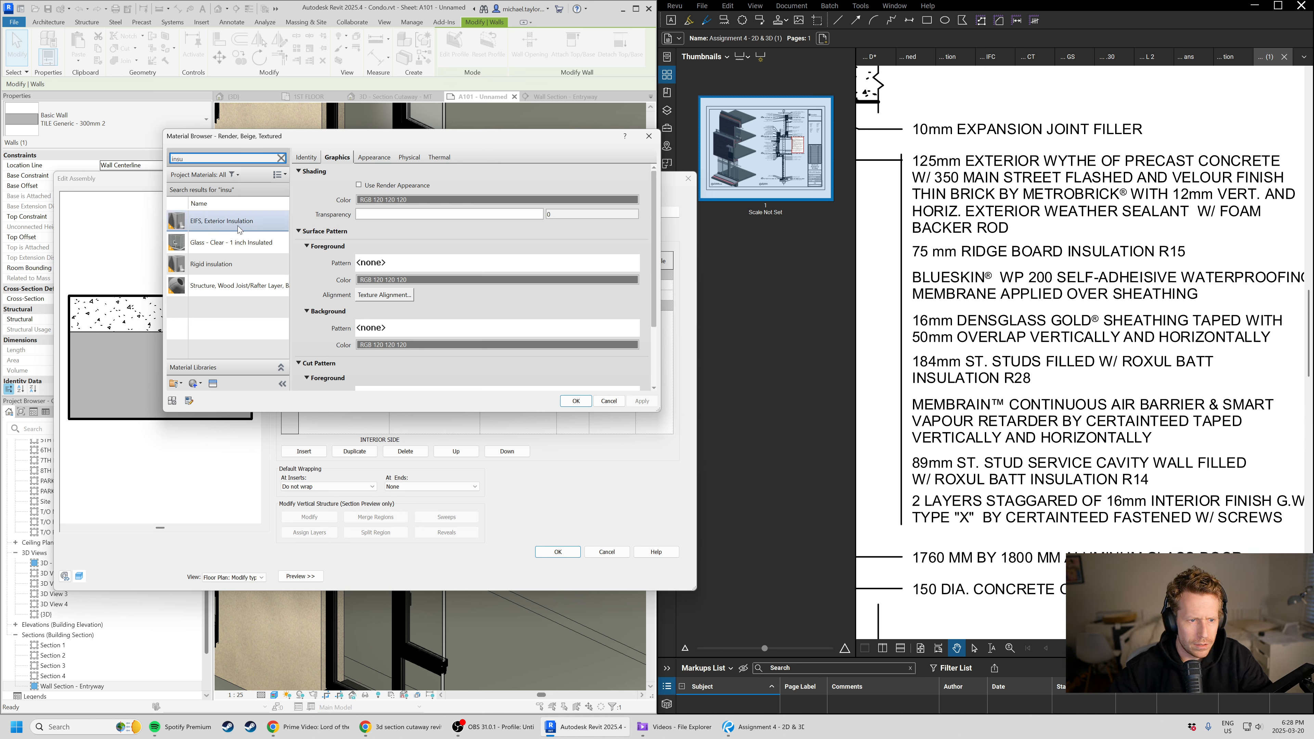
{"action": "left_click", "coordinate": [254, 264]}
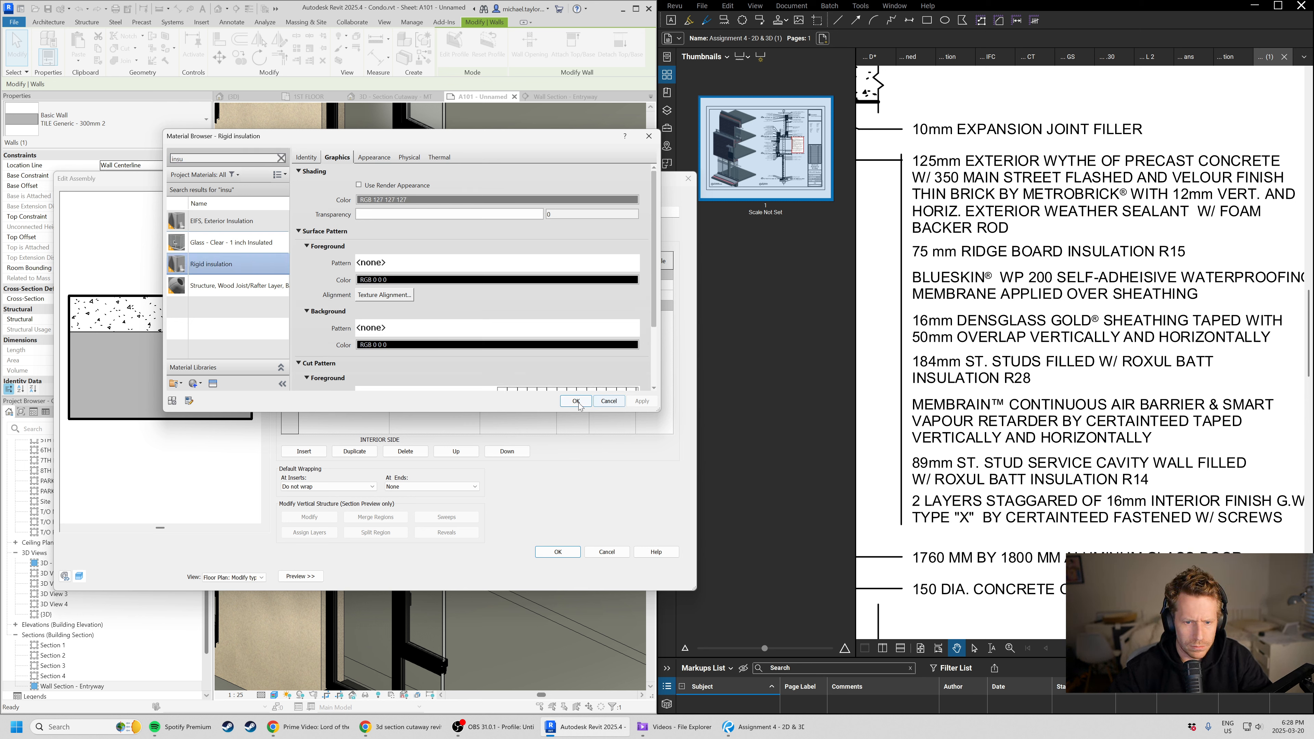
{"action": "left_click", "coordinate": [576, 401]}
- Set the rigid insulation layer's thickness to 75 mm and turn off its structural material designation
{"action": "left_click", "coordinate": [506, 295]}
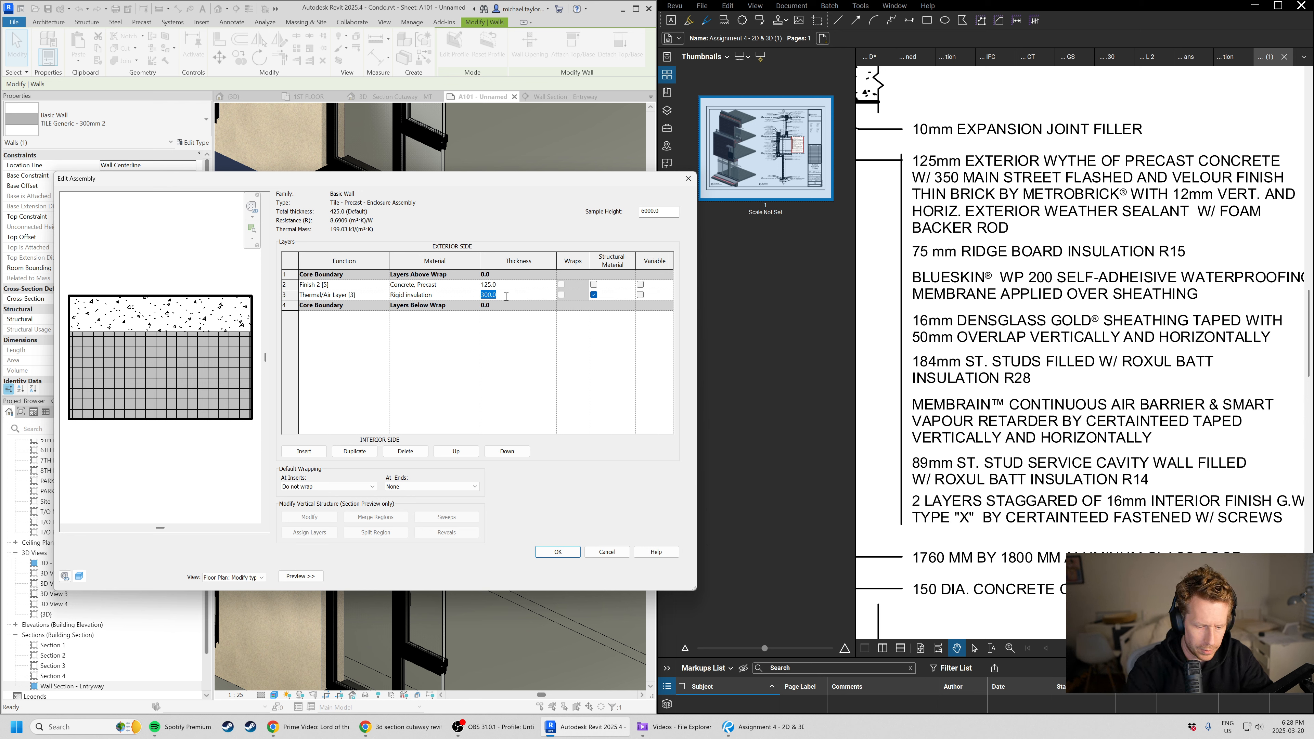
{"action": "type", "text": "75"}
{"action": "key", "text": "Tab"}
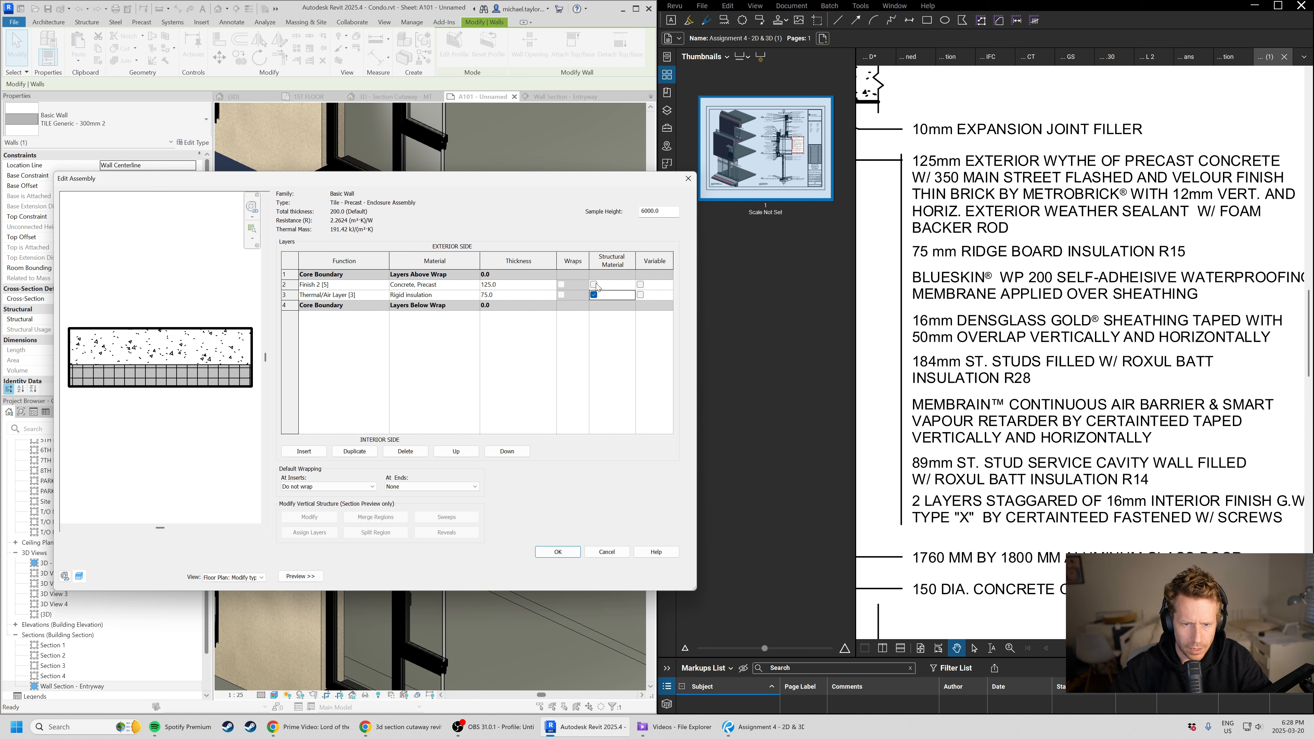
{"action": "left_click", "coordinate": [594, 296]}
- Insert a layer directly inside the rigid insulation and set its function to Membrane Layer
{"action": "left_click", "coordinate": [304, 452]}
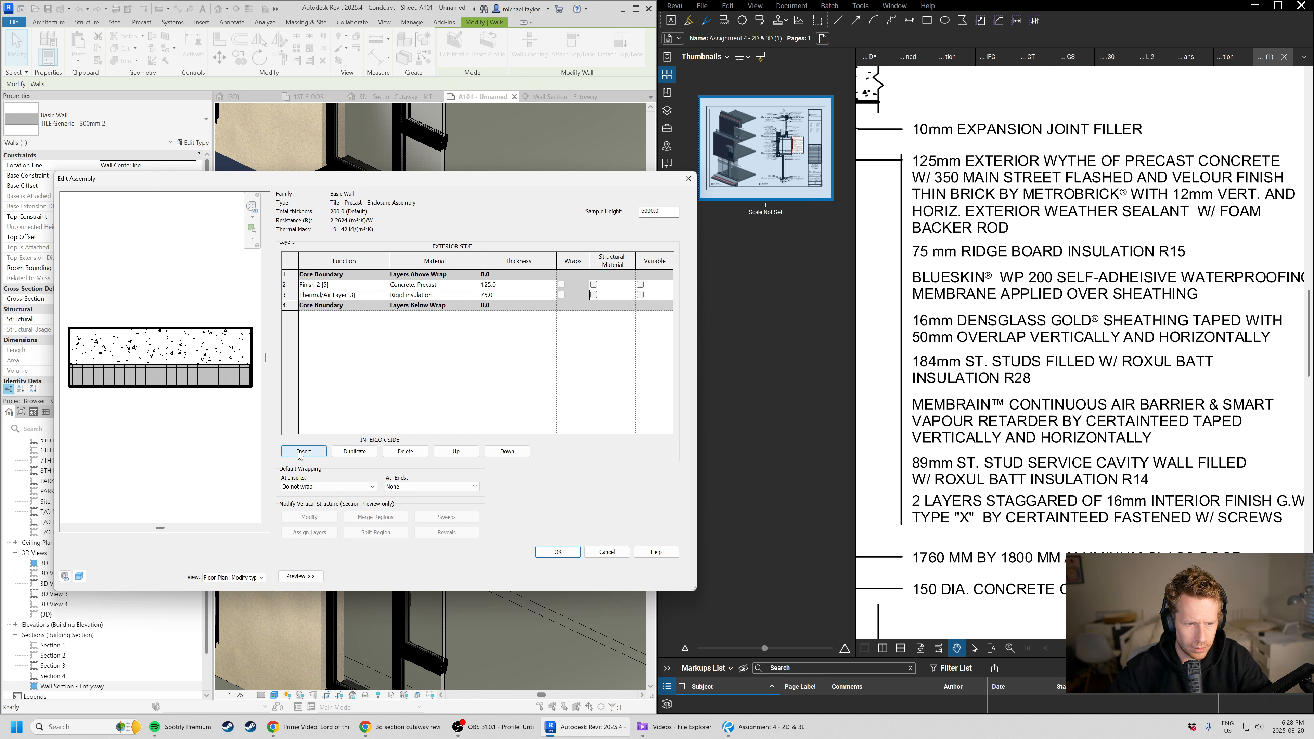
{"action": "left_click", "coordinate": [506, 454]}
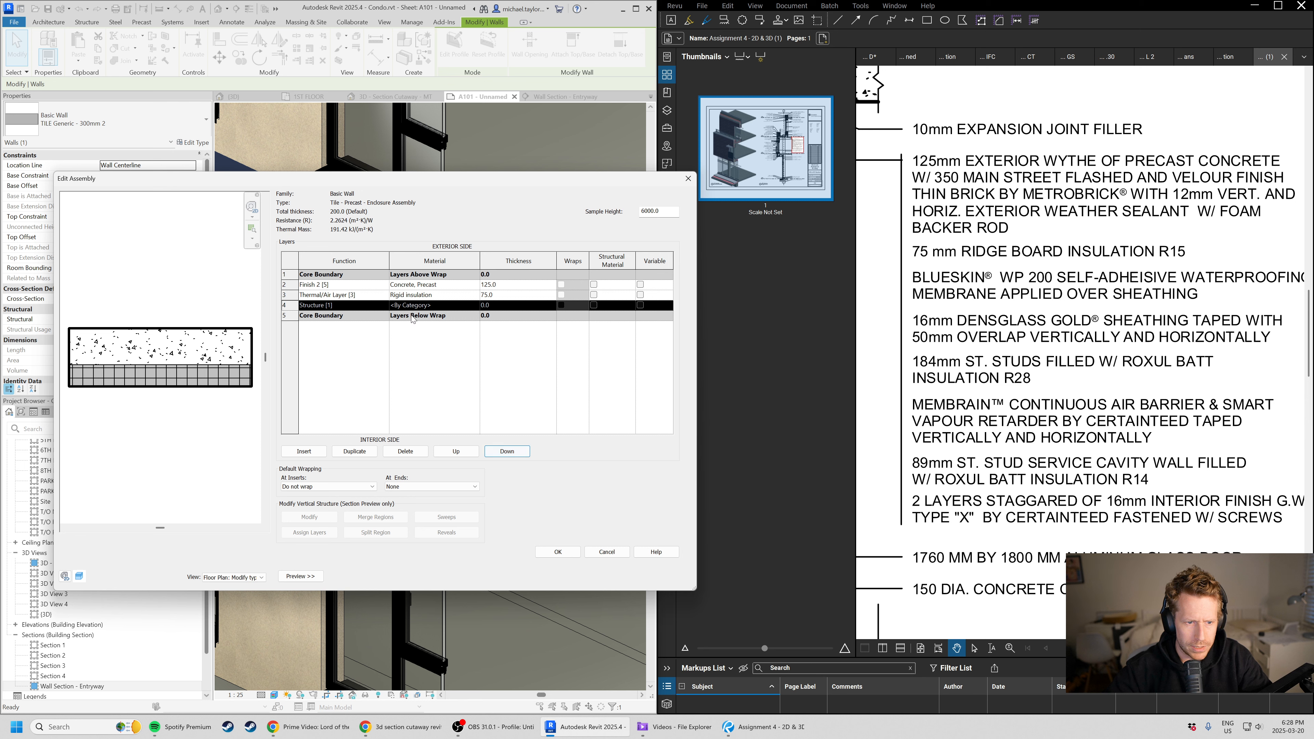
{"action": "left_click", "coordinate": [385, 305]}
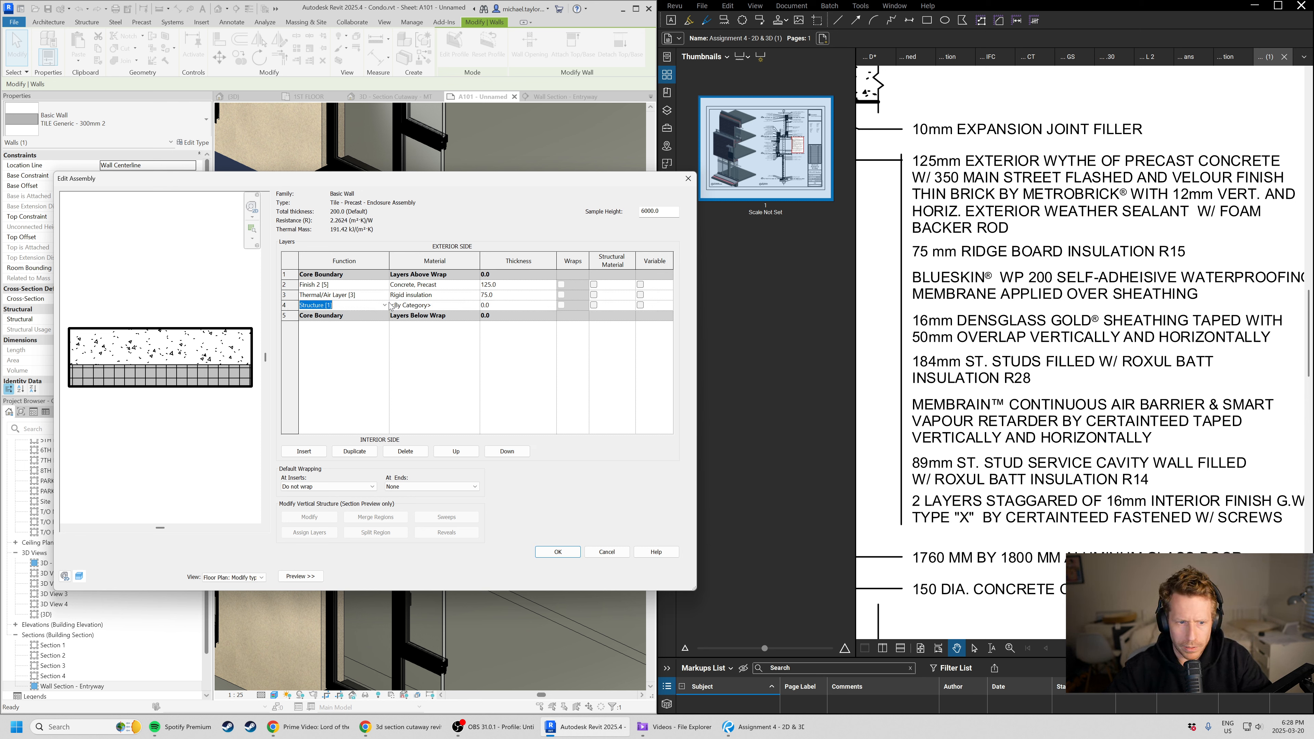
{"action": "left_click", "coordinate": [385, 306]}
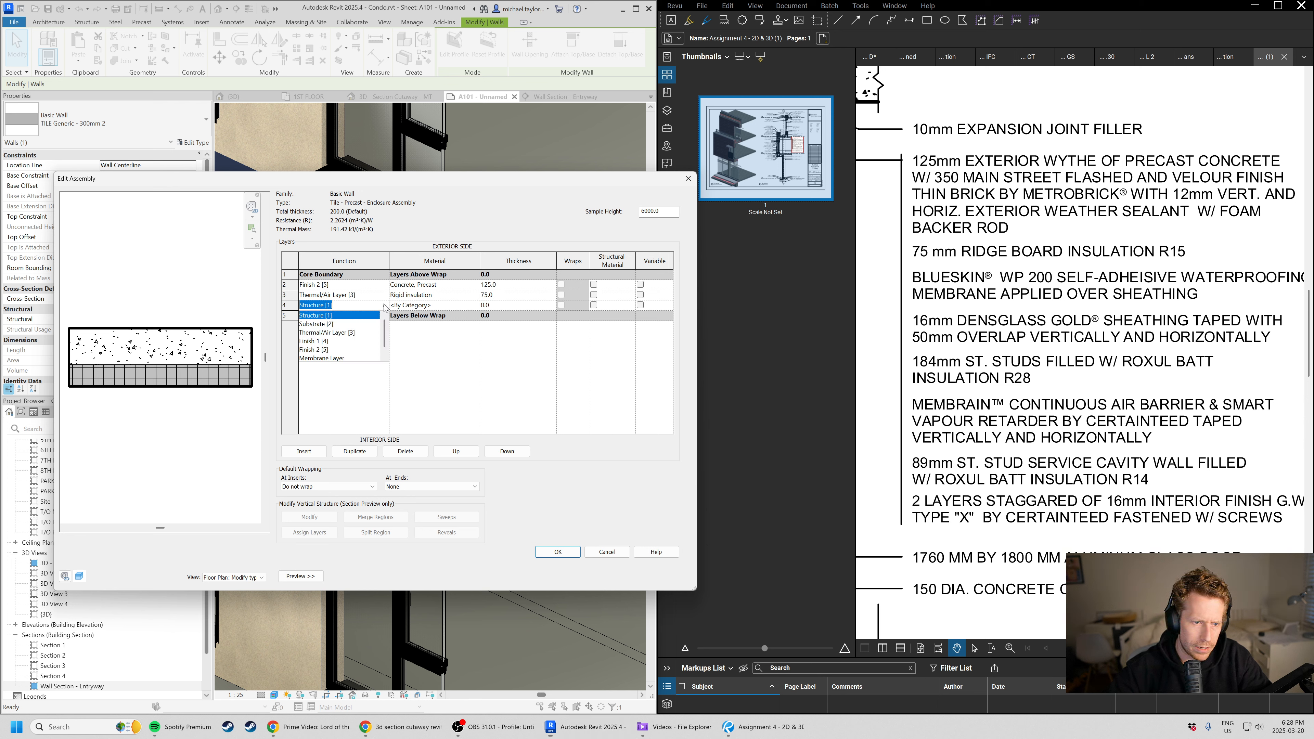
{"action": "left_click", "coordinate": [345, 359]}
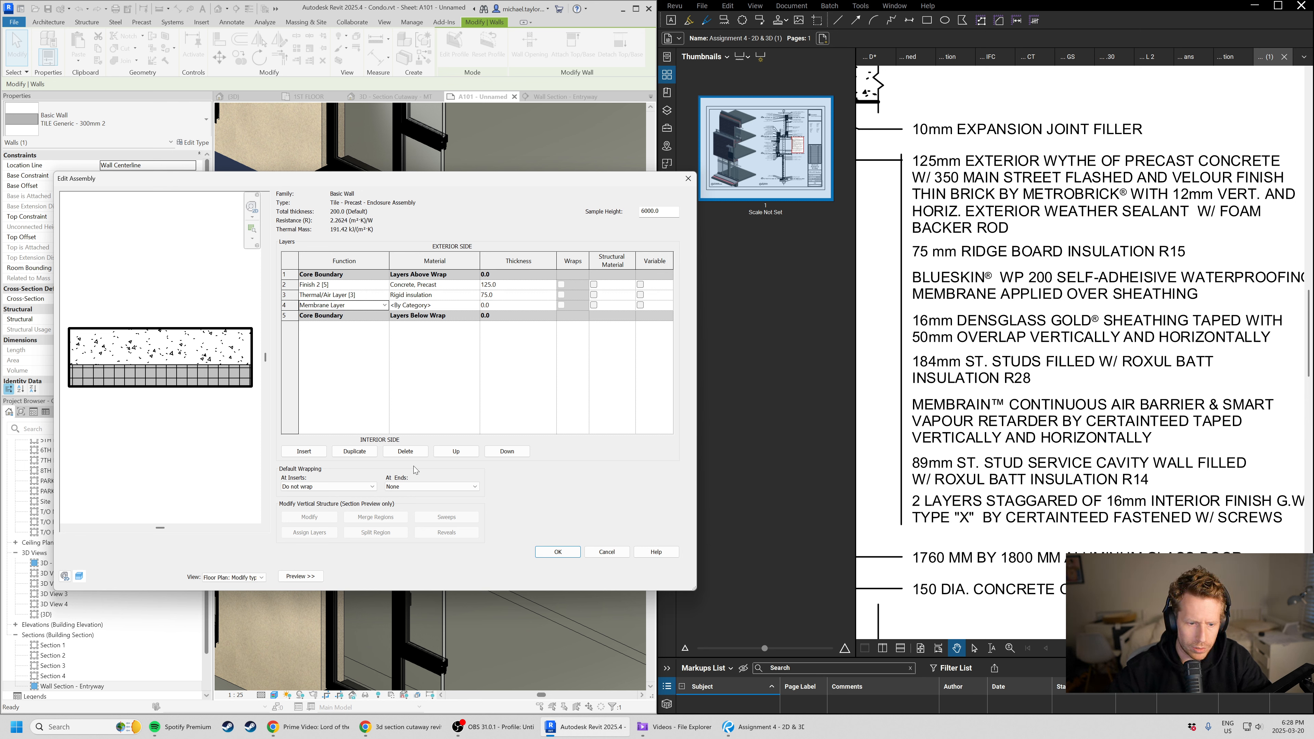
- Insert a layer on the interior side of the membrane and set its function to Substrate [2]
{"action": "left_click", "coordinate": [304, 452]}
{"action": "left_click", "coordinate": [506, 452]}
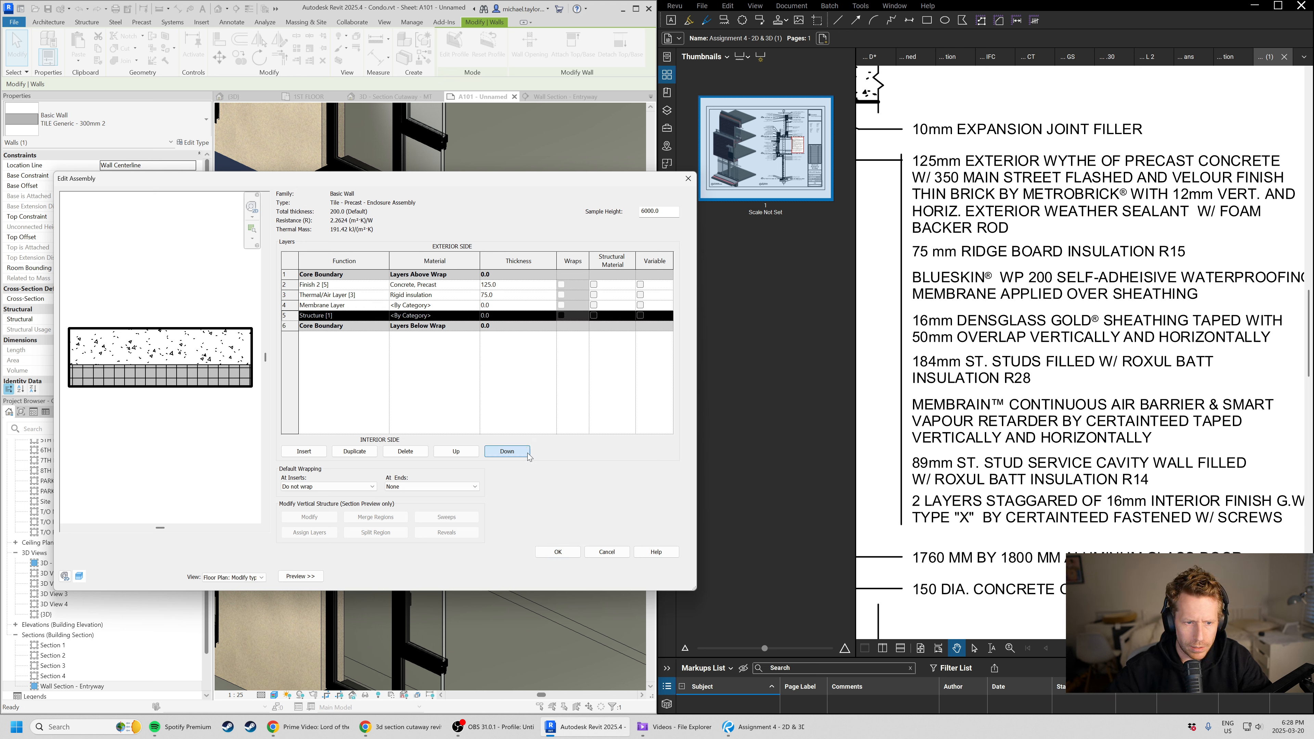
{"action": "left_click", "coordinate": [338, 316]}
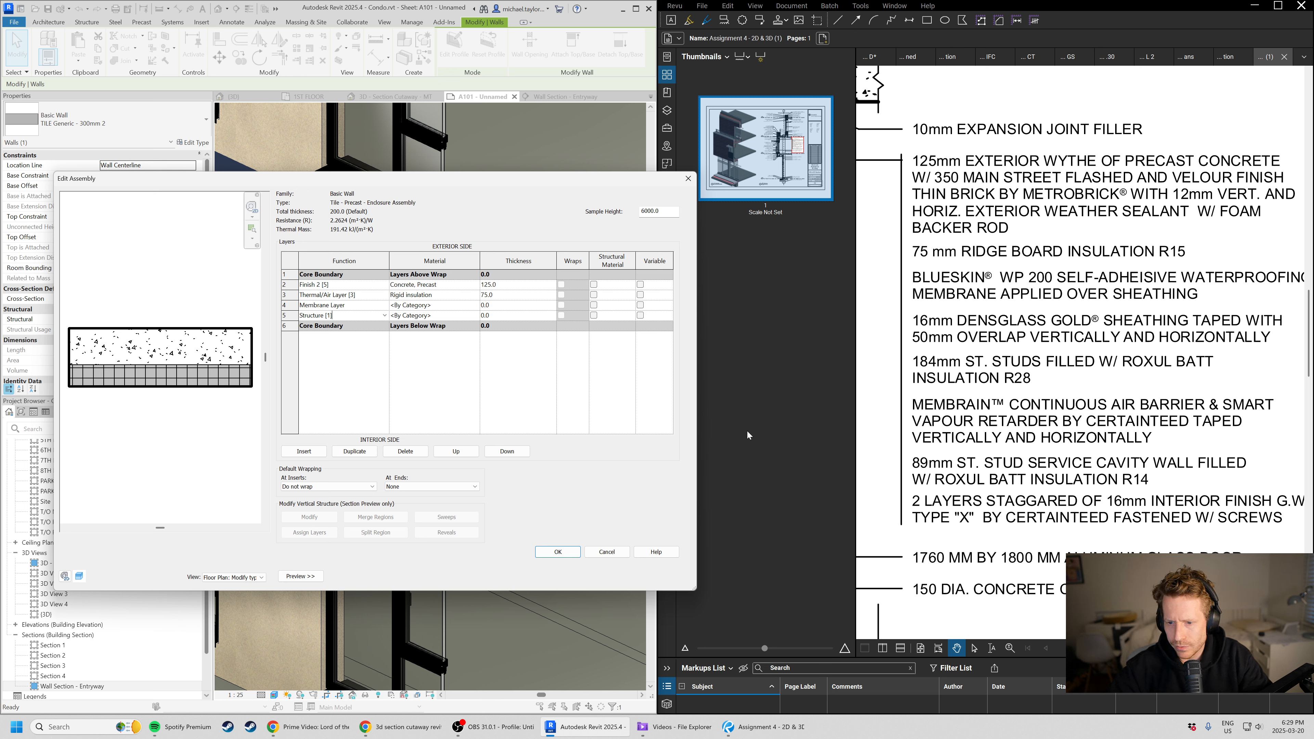
{"action": "left_click", "coordinate": [385, 317]}
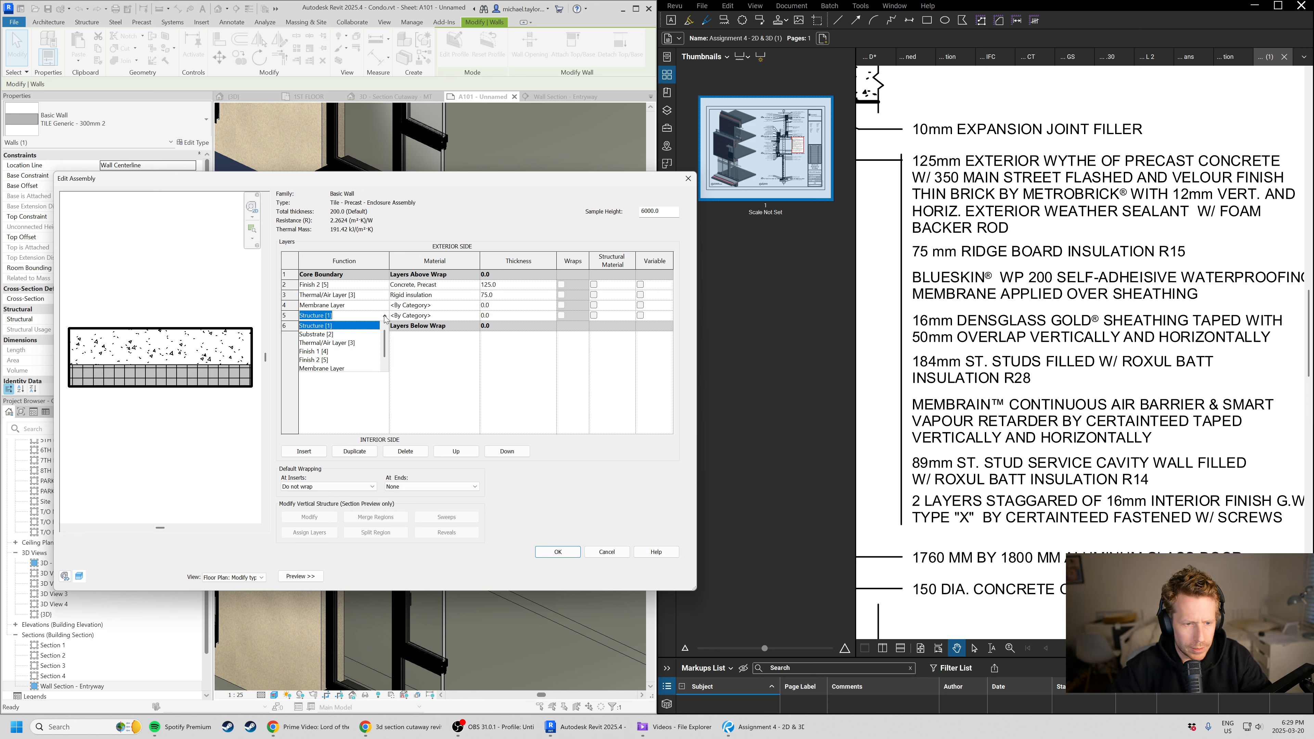
{"action": "left_click", "coordinate": [337, 340]}
{"action": "left_click", "coordinate": [474, 317]}
{"action": "left_click", "coordinate": [481, 316]}
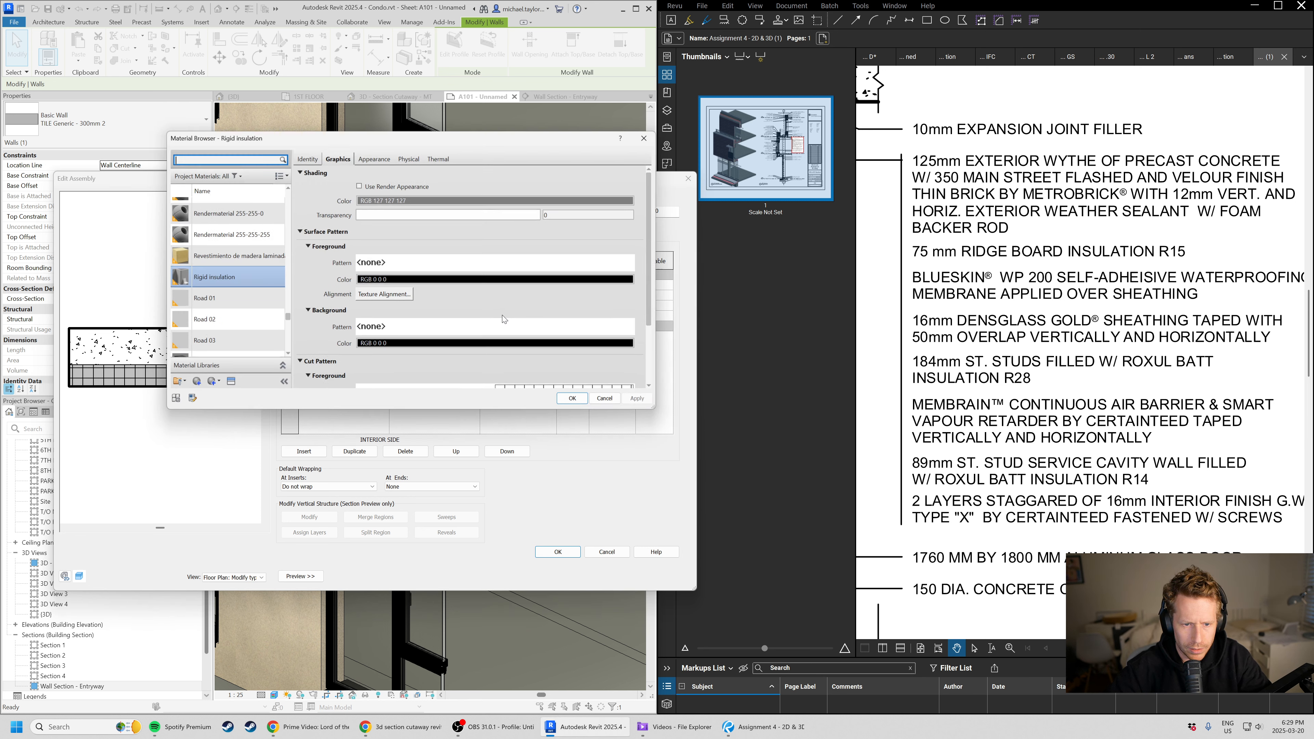
{"action": "left_click", "coordinate": [609, 401]}
- Set the substrate layer's thickness to 16 mm
{"action": "key", "text": "Tab"}
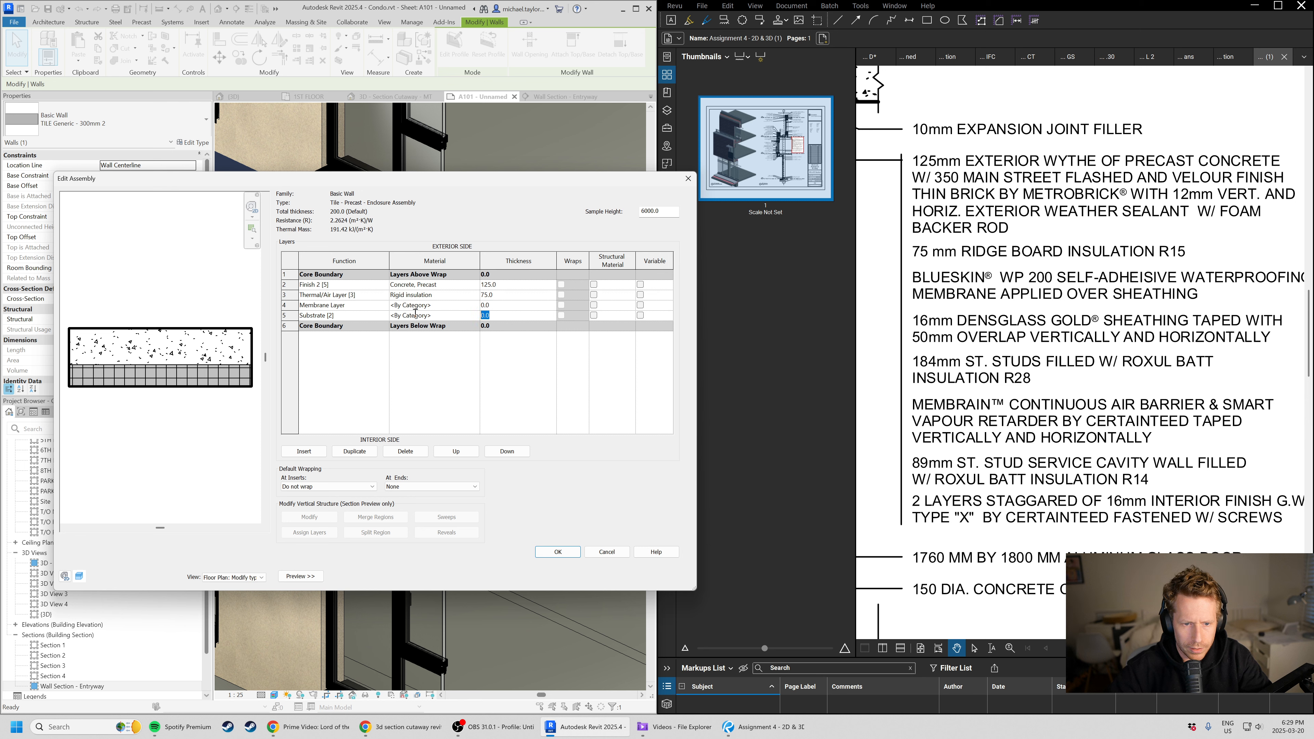
{"action": "type", "text": "16"}
{"action": "key", "text": "Tab"}
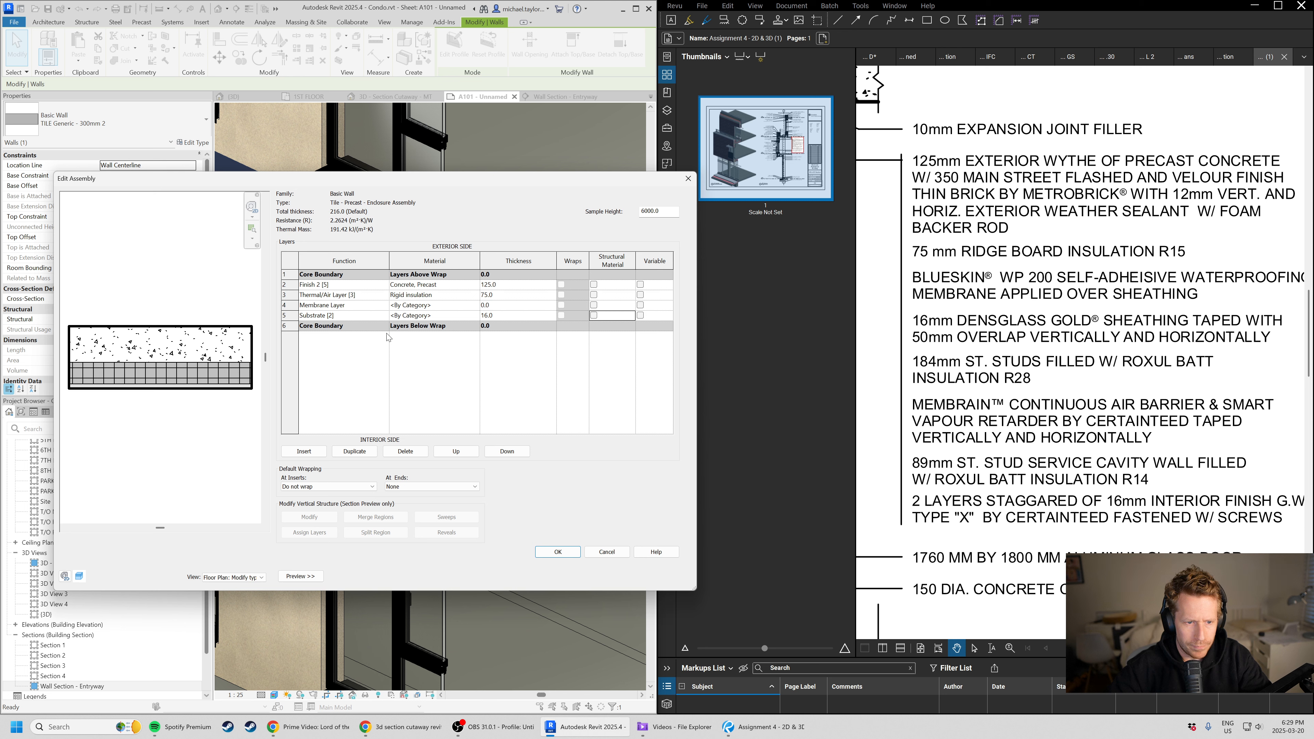
- Insert a Structure [1] layer on the interior side of the 16 mm substrate
{"action": "left_click", "coordinate": [515, 315]}
{"action": "left_click", "coordinate": [313, 451]}
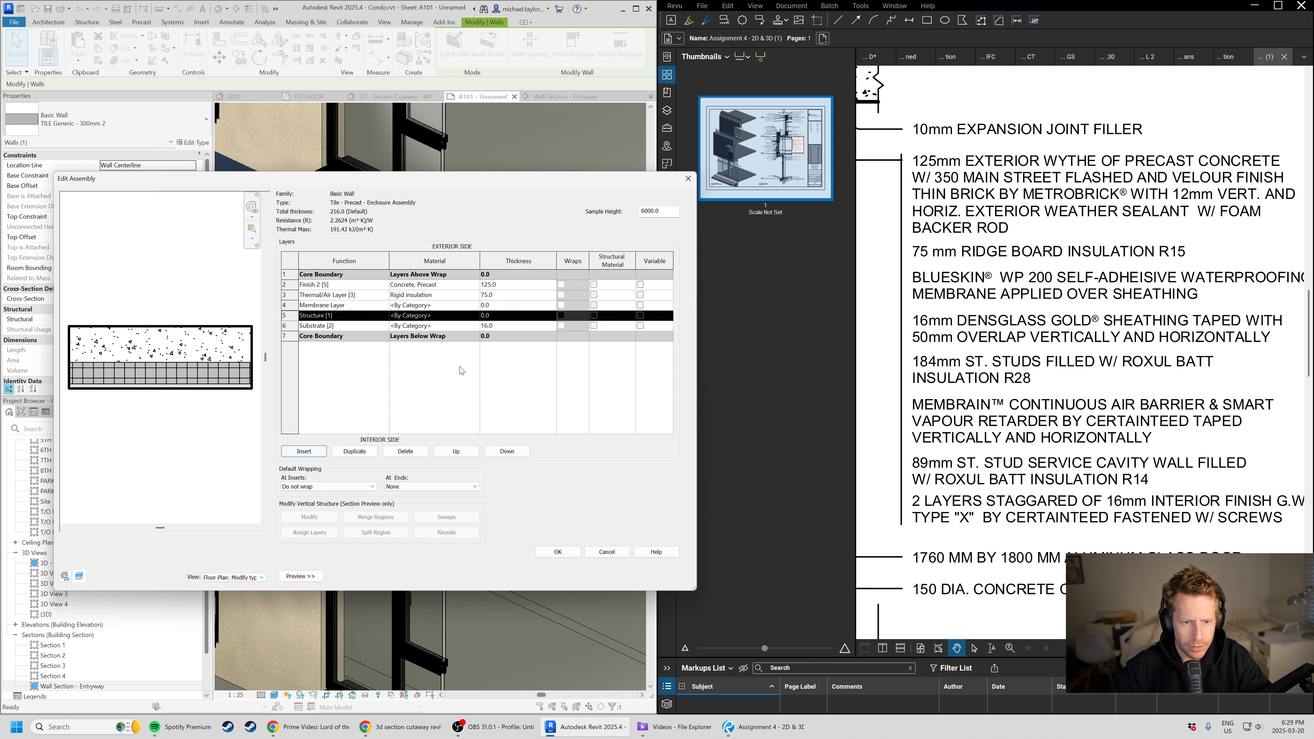
{"action": "left_click", "coordinate": [516, 451]}
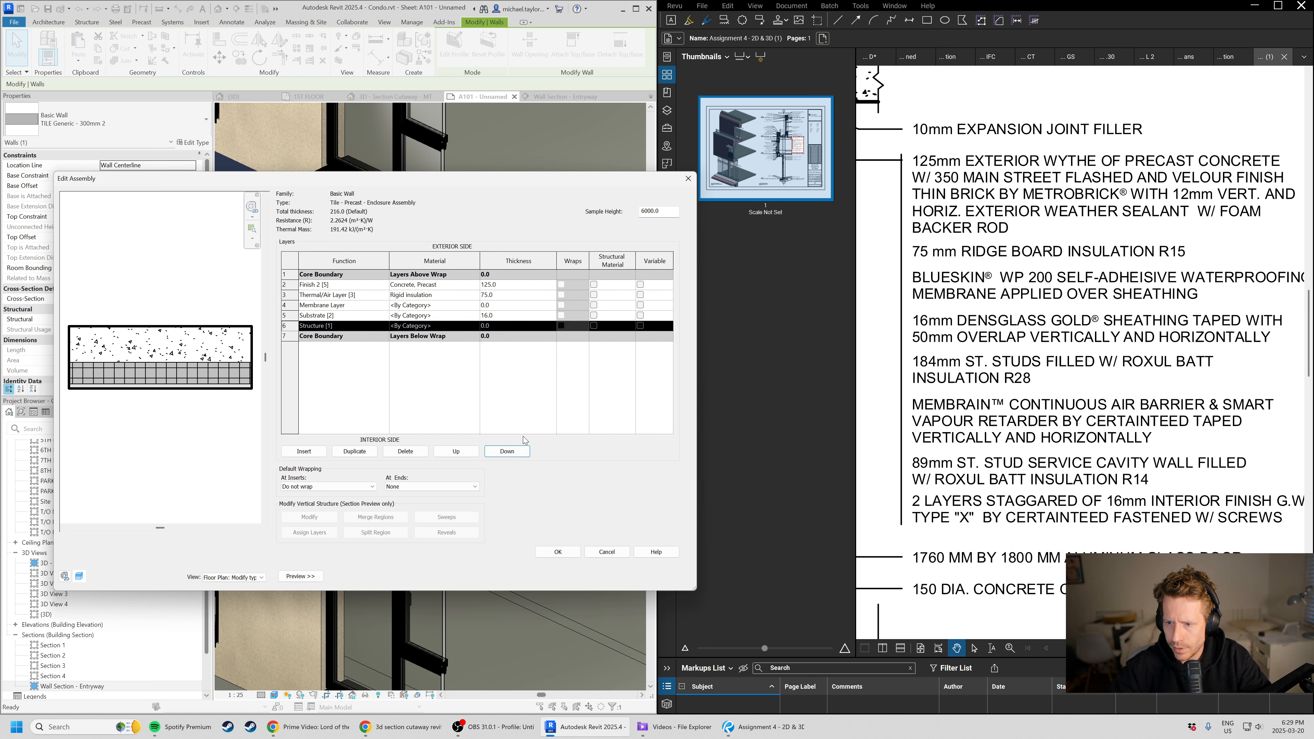
- Try Substrate [2] as the new innermost layer's function, and return it to Structure [1]
{"action": "left_click", "coordinate": [386, 328]}
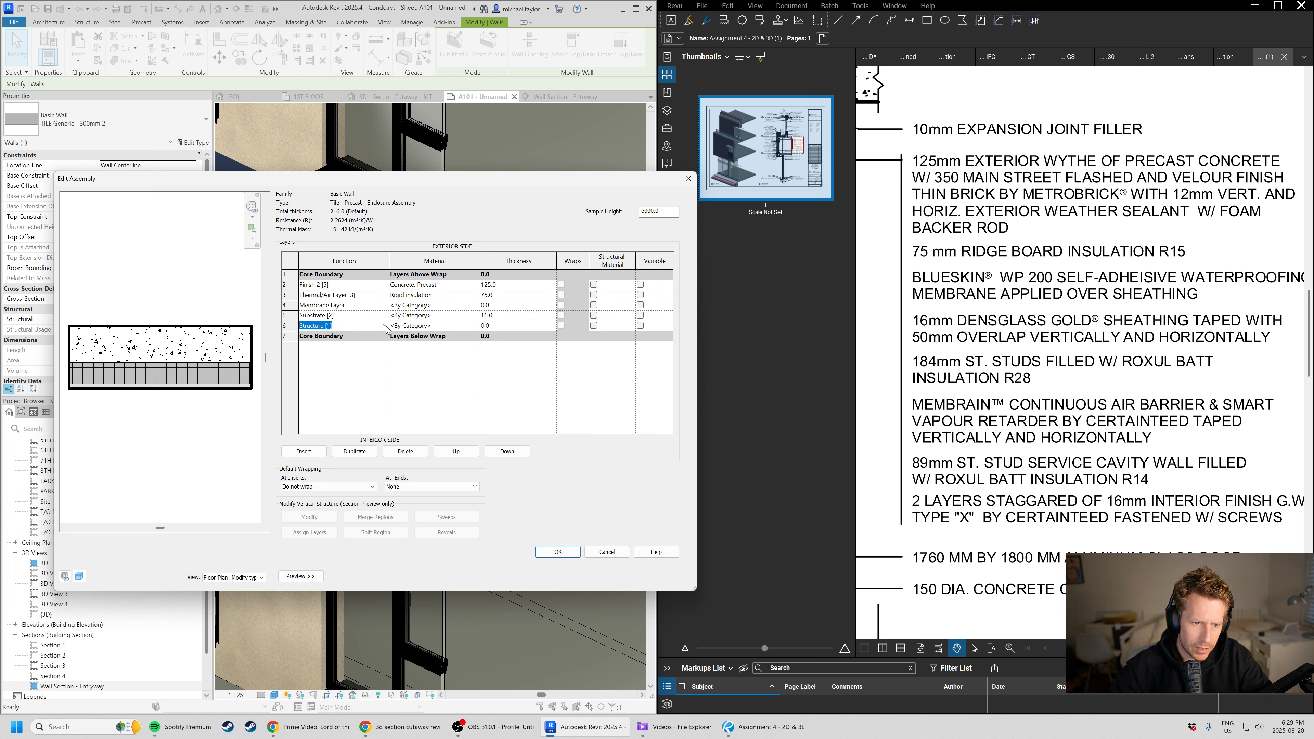
{"action": "left_click", "coordinate": [385, 326]}
{"action": "left_click", "coordinate": [332, 347]}
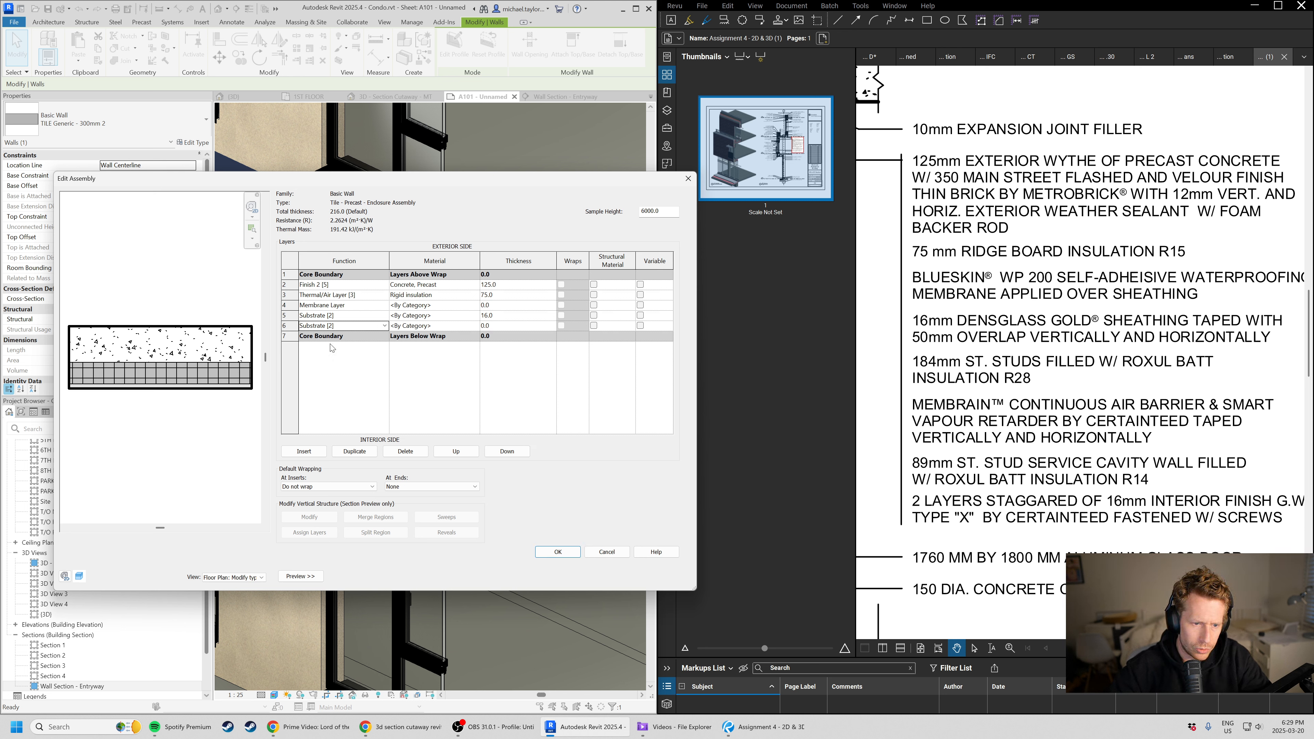
{"action": "left_click", "coordinate": [385, 326]}
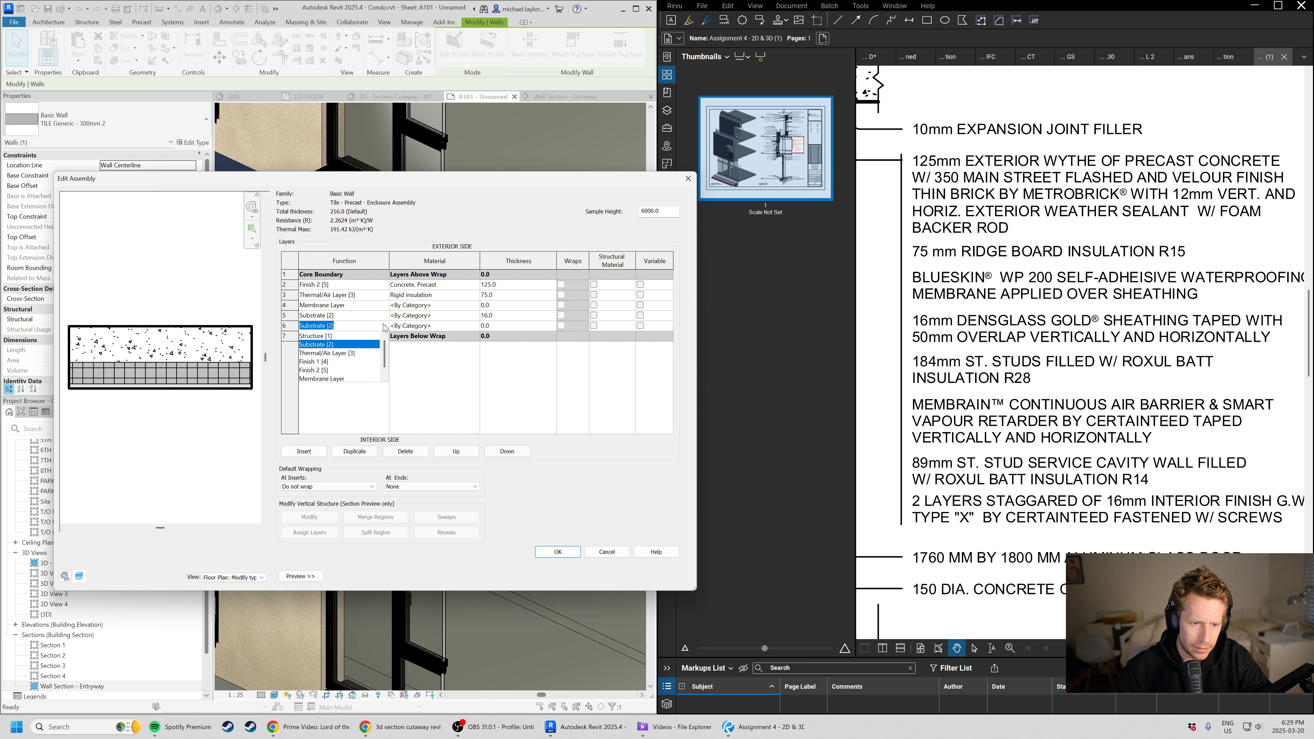
{"action": "left_click", "coordinate": [331, 336]}
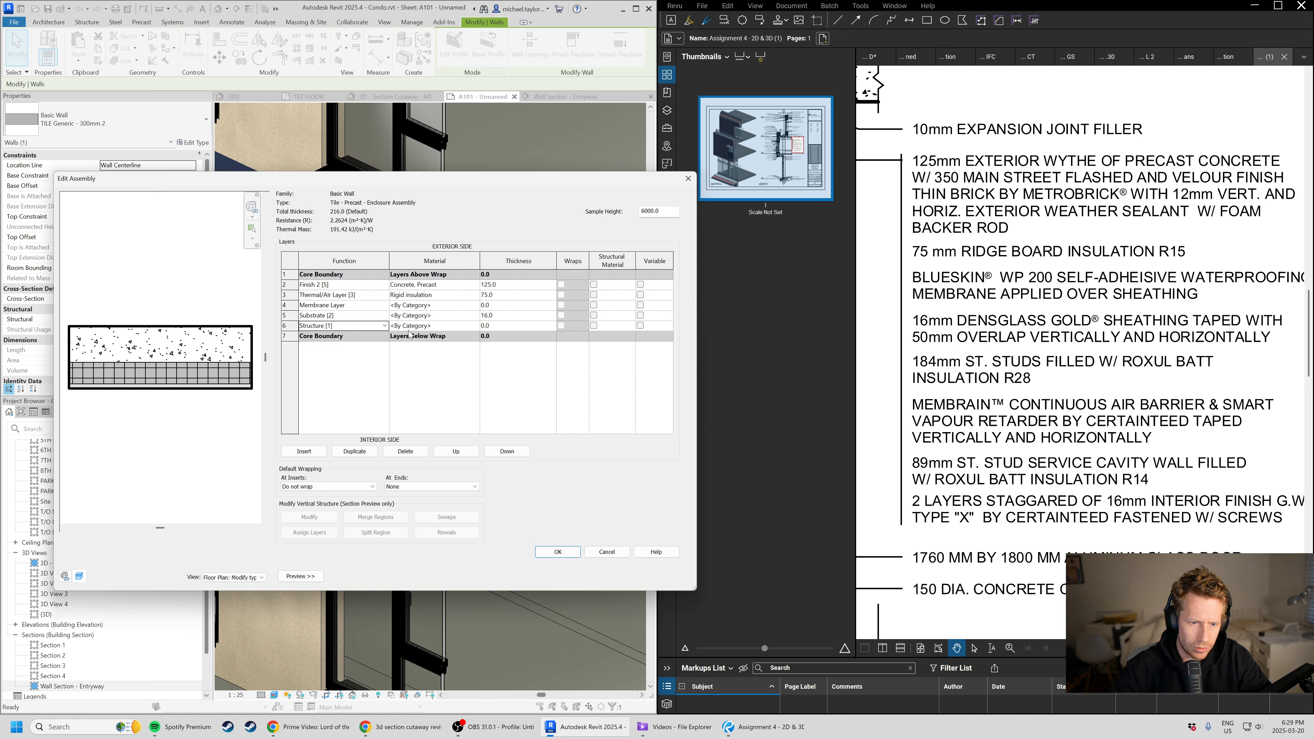
- Search the project materials for metal and stud, and assign Metal Stud Layer to the Structure [1] layer
{"action": "left_click", "coordinate": [475, 326]}
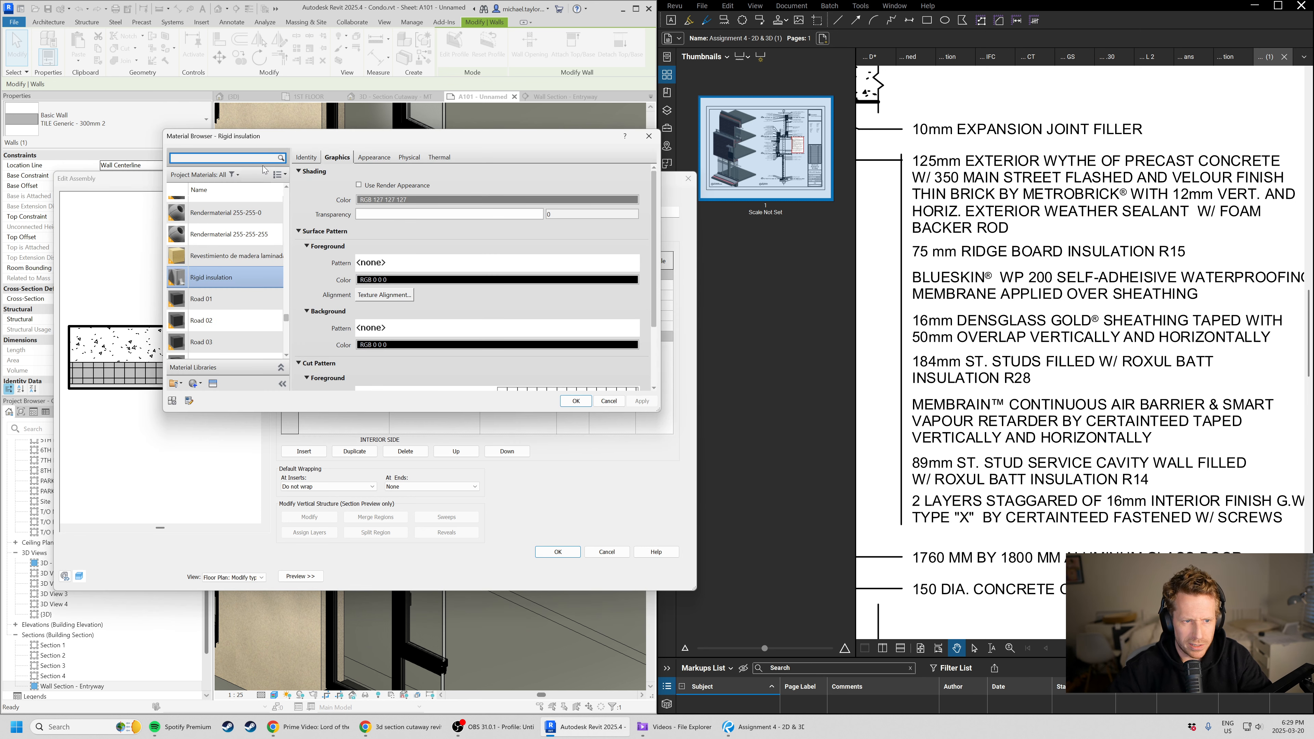
{"action": "type", "text": "metal"}
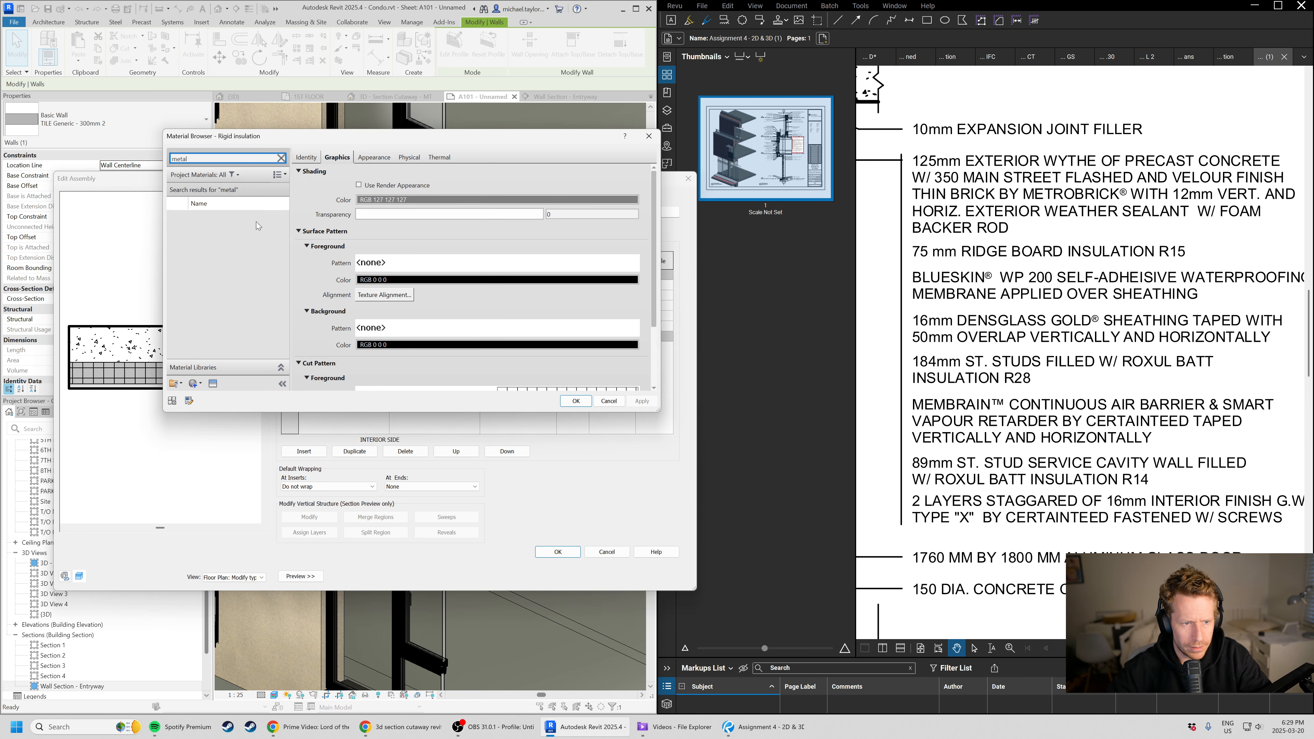
{"action": "double_click", "coordinate": [216, 158]}
{"action": "type", "text": "s"}
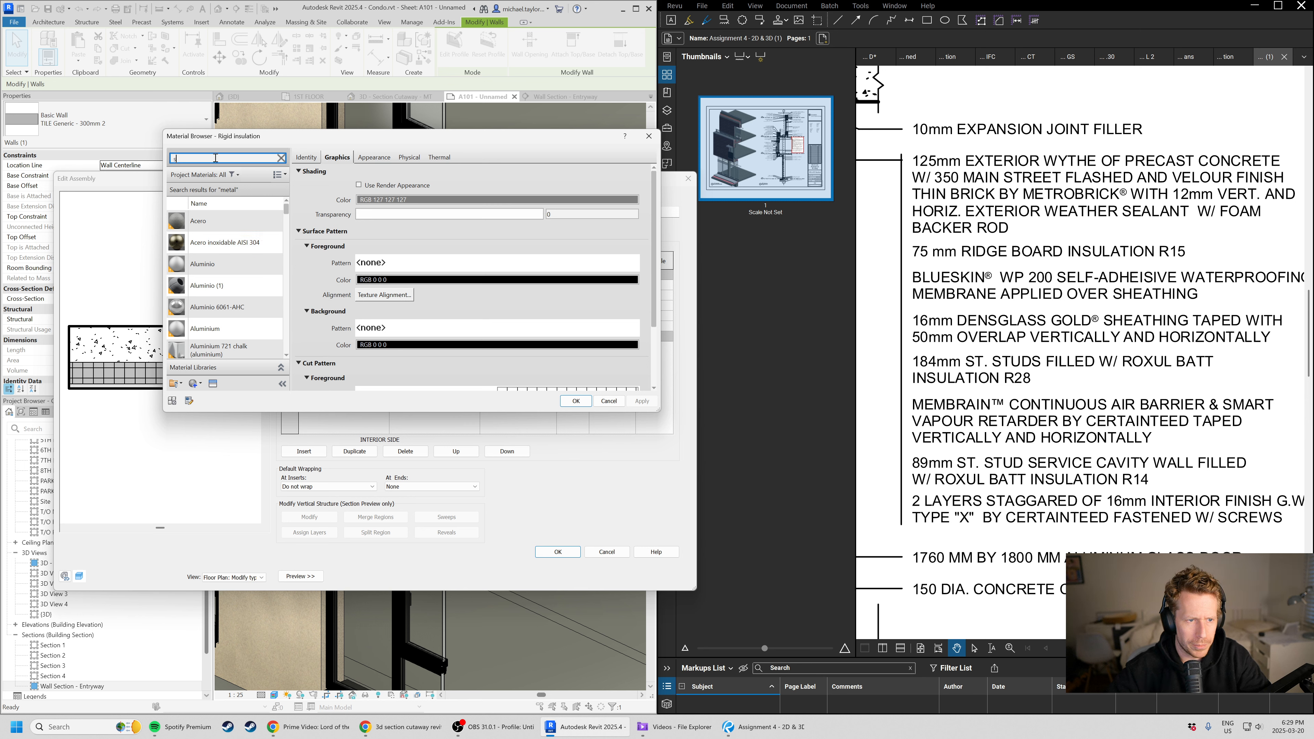
{"action": "type", "text": "tud"}
{"action": "left_click", "coordinate": [224, 220]}
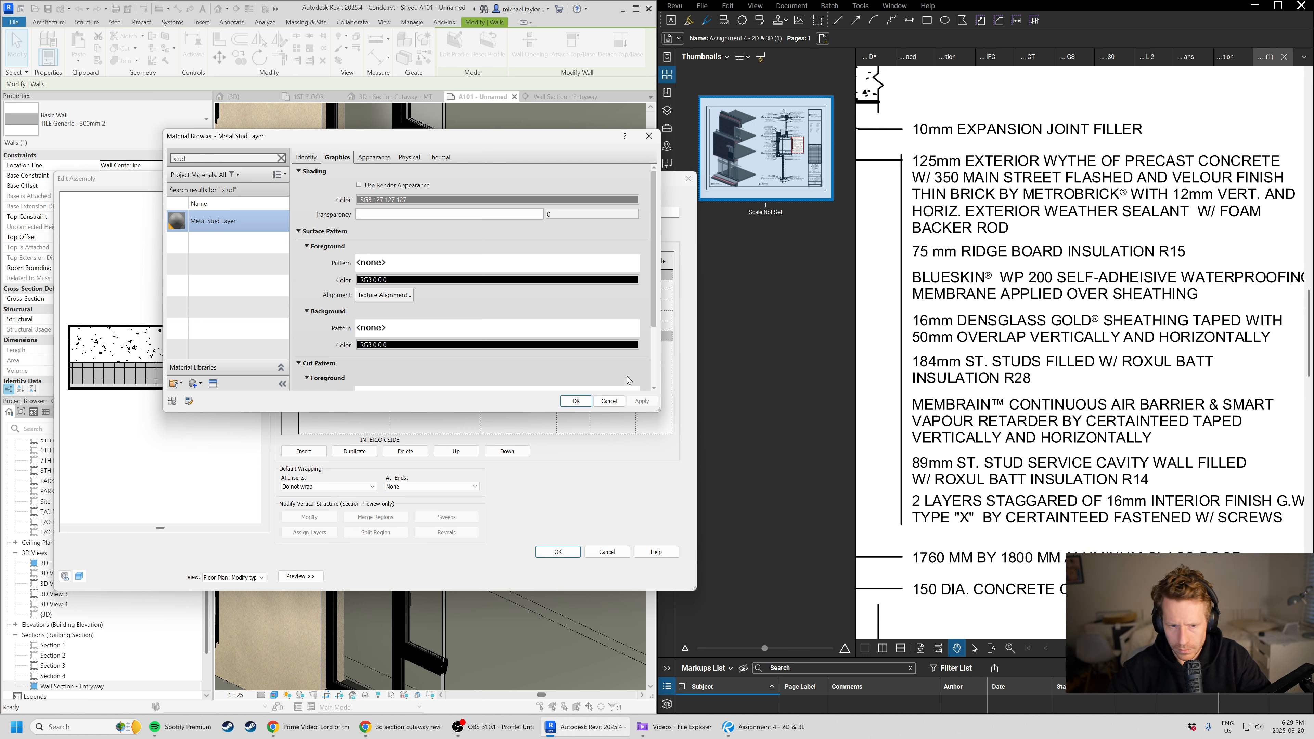
{"action": "left_click", "coordinate": [576, 401]}
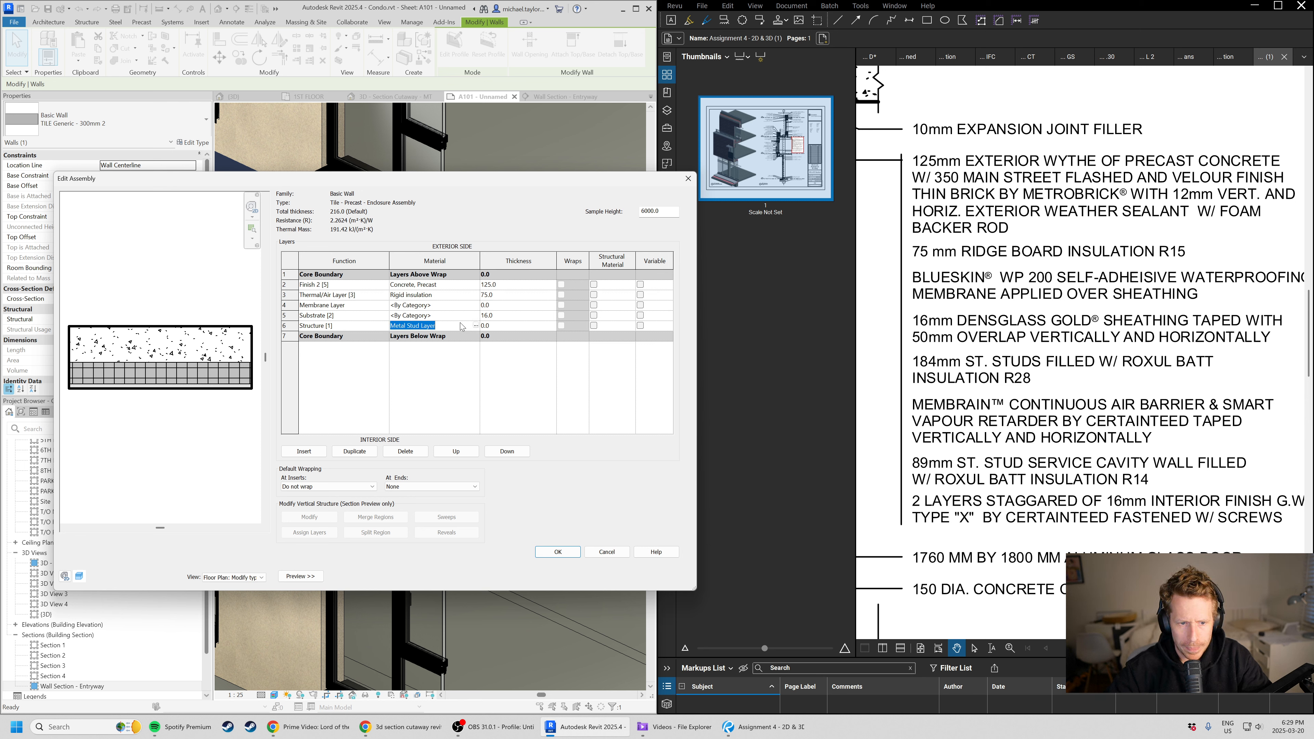
- Set the Metal Stud Layer's thickness to 184 mm
{"action": "left_click", "coordinate": [501, 323]}
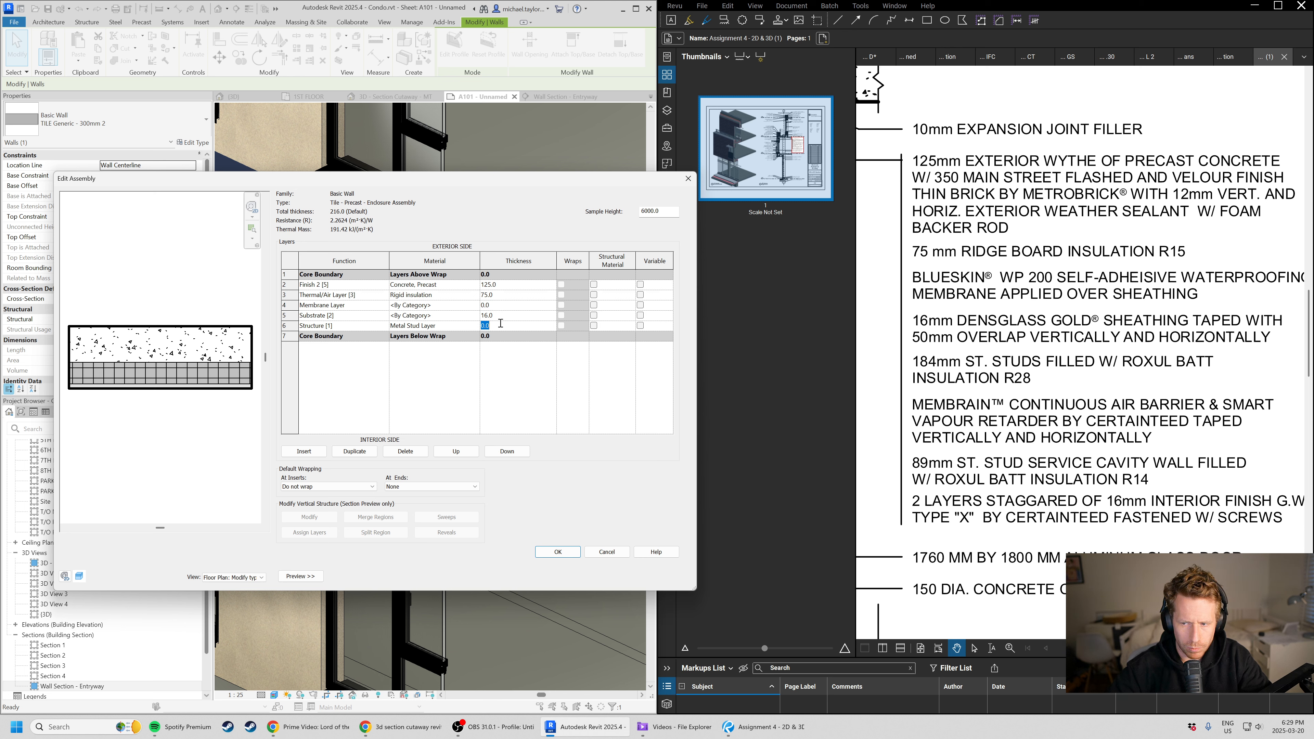
{"action": "type", "text": "1"}
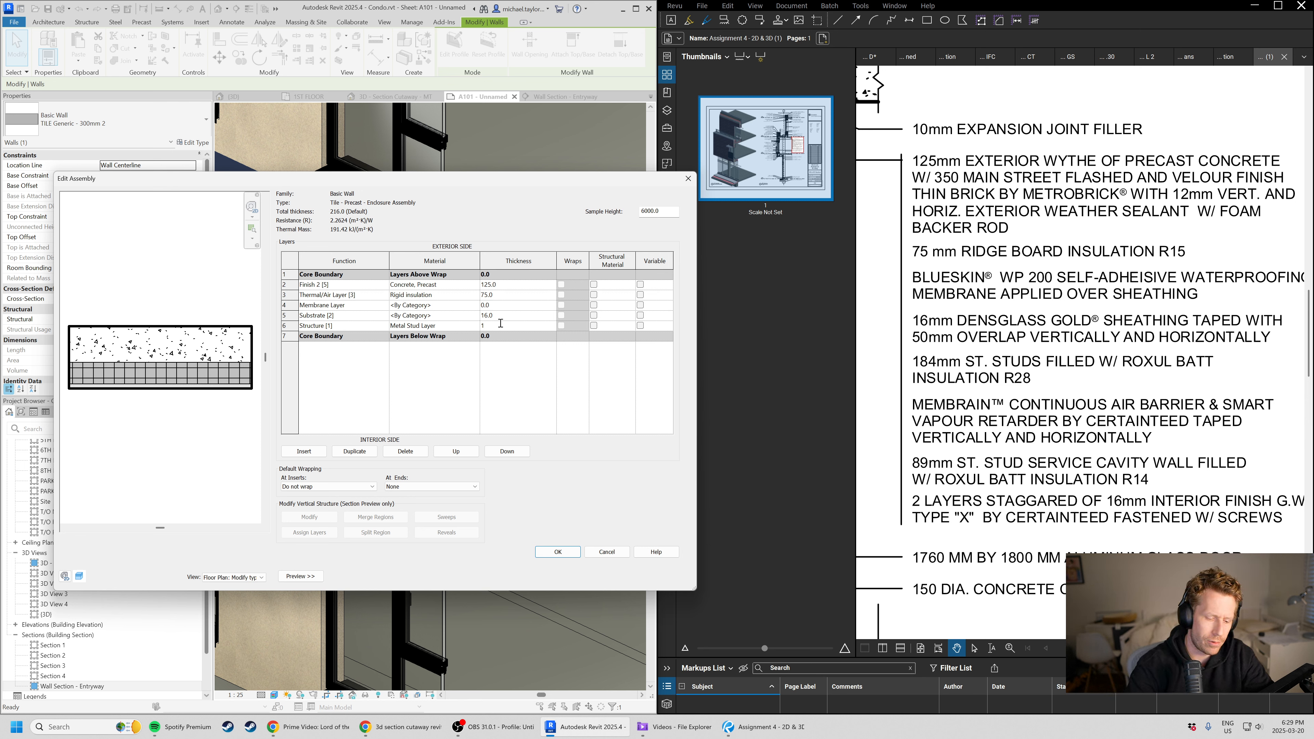
{"action": "type", "text": "84"}
{"action": "key", "text": "Tab"}
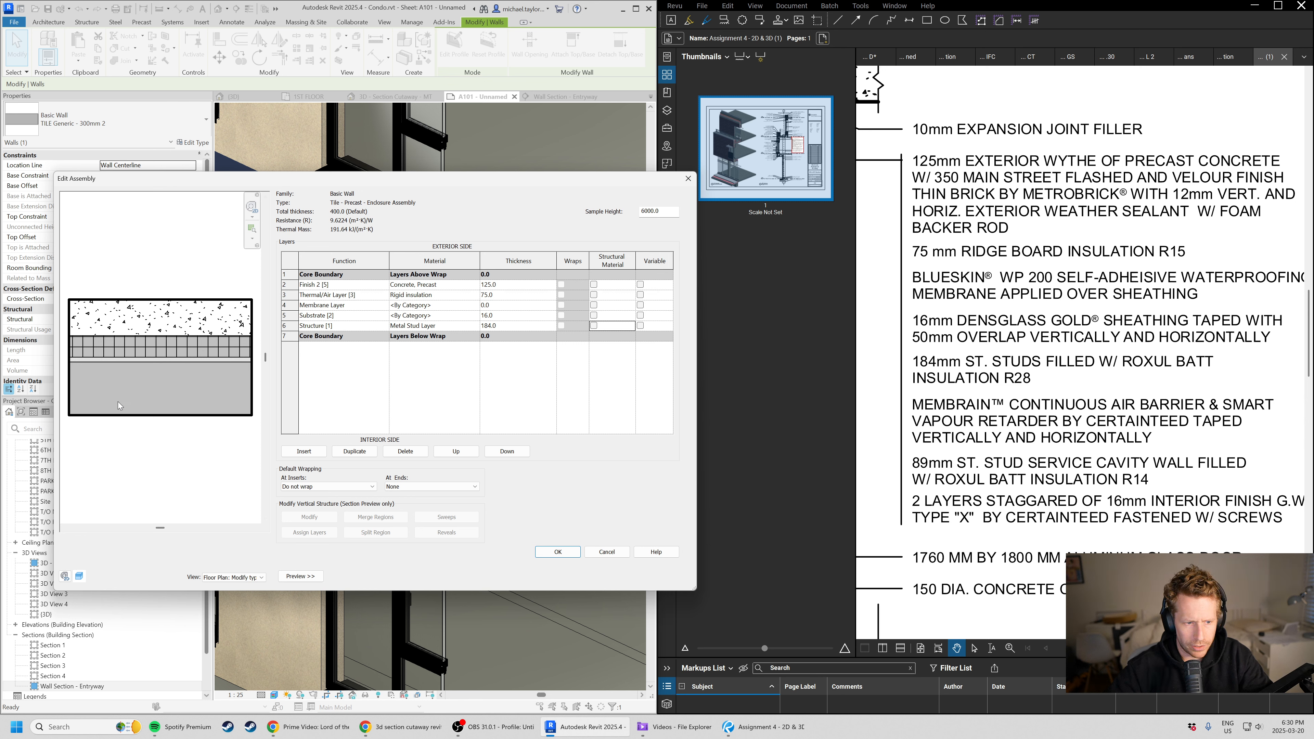
- Insert a layer on the interior side of the metal studs and set its function to Membrane Layer
{"action": "left_click", "coordinate": [507, 326]}
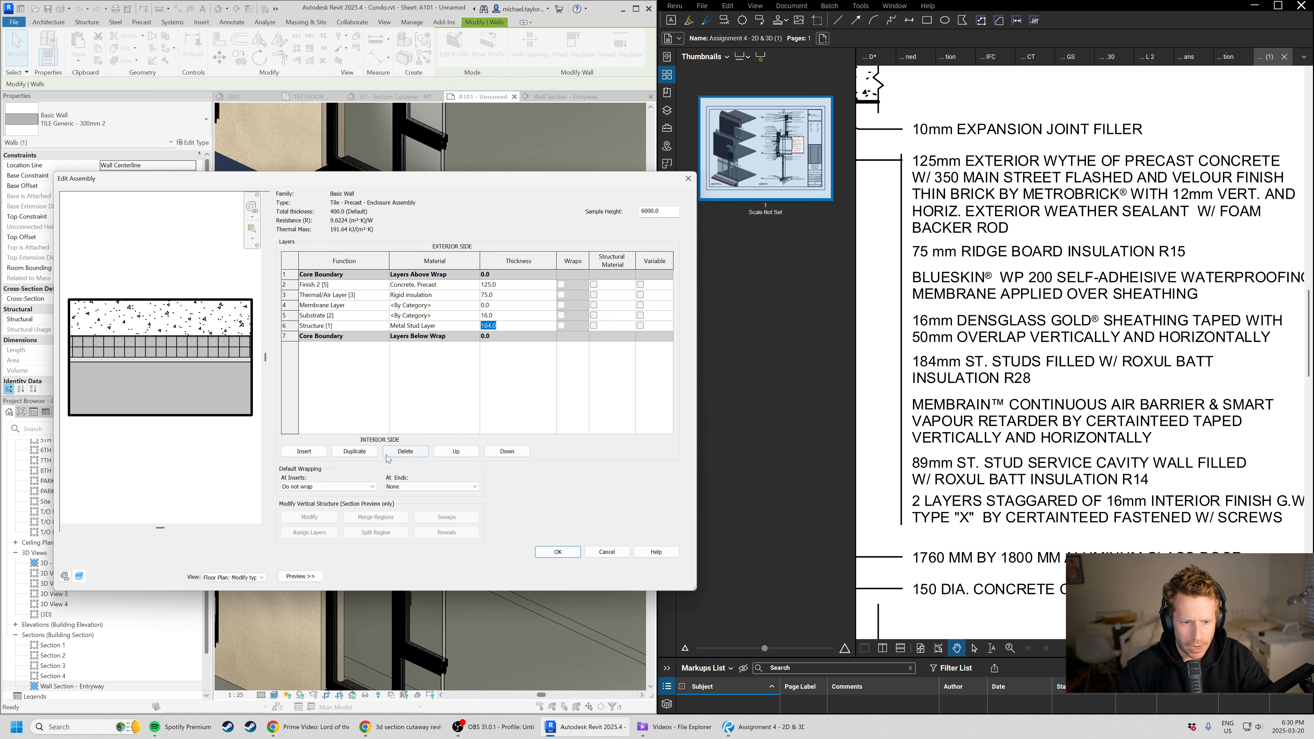
{"action": "left_click", "coordinate": [305, 451]}
{"action": "left_click", "coordinate": [508, 451]}
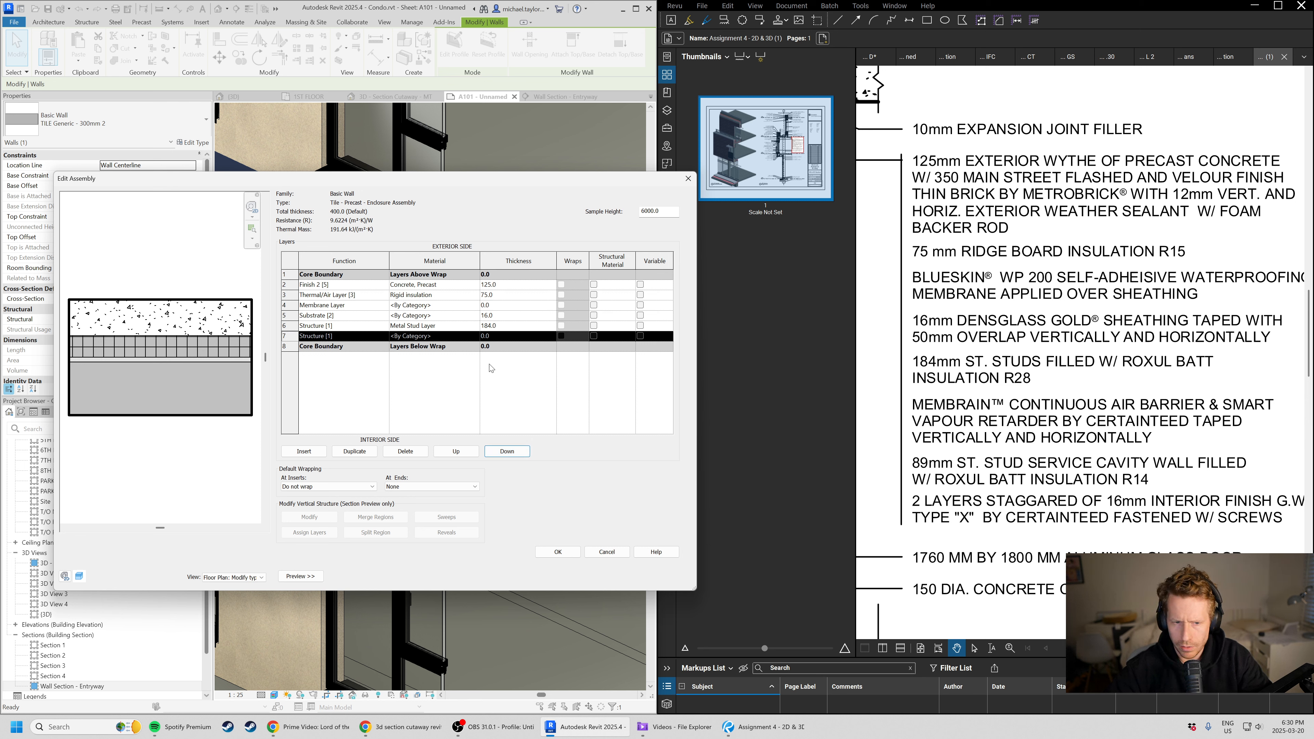
{"action": "left_click", "coordinate": [380, 337]}
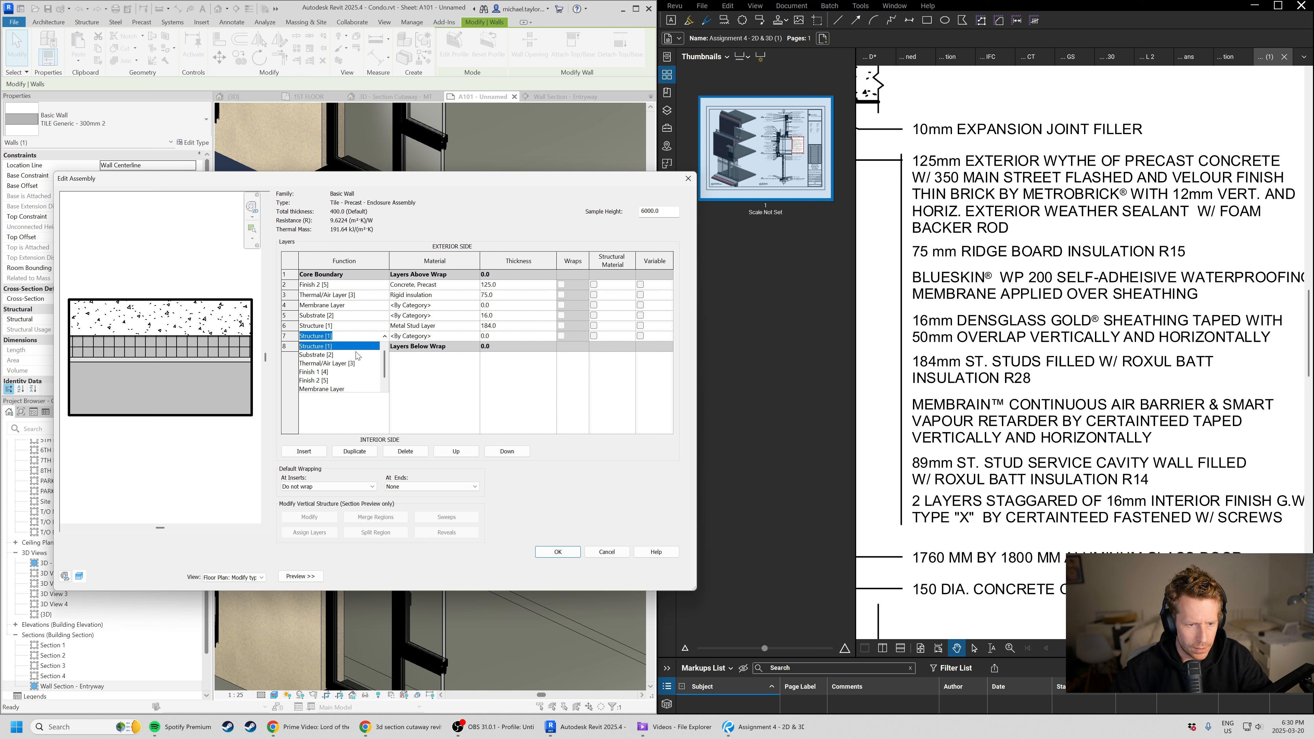
{"action": "left_click", "coordinate": [342, 390]}
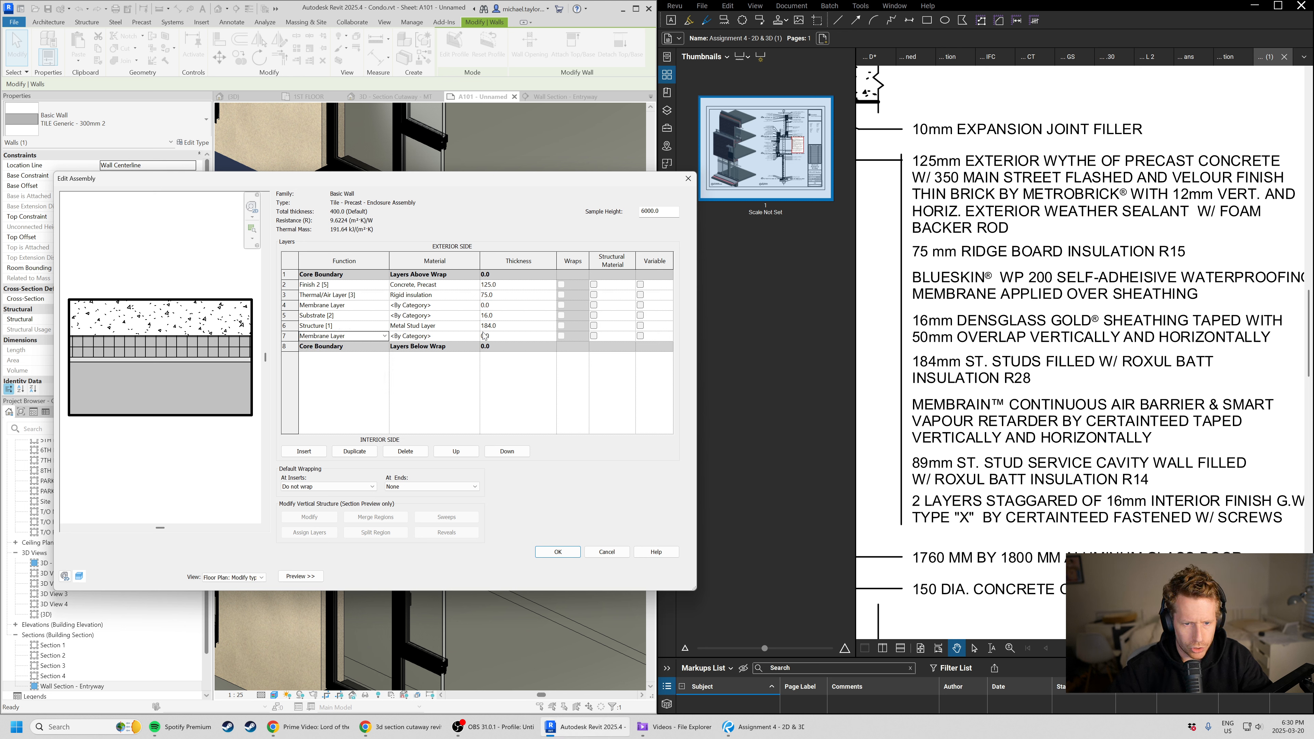
- Insert a layer on the interior side of the innermost membrane and set its function to Substrate [2]
{"action": "left_click", "coordinate": [304, 451]}
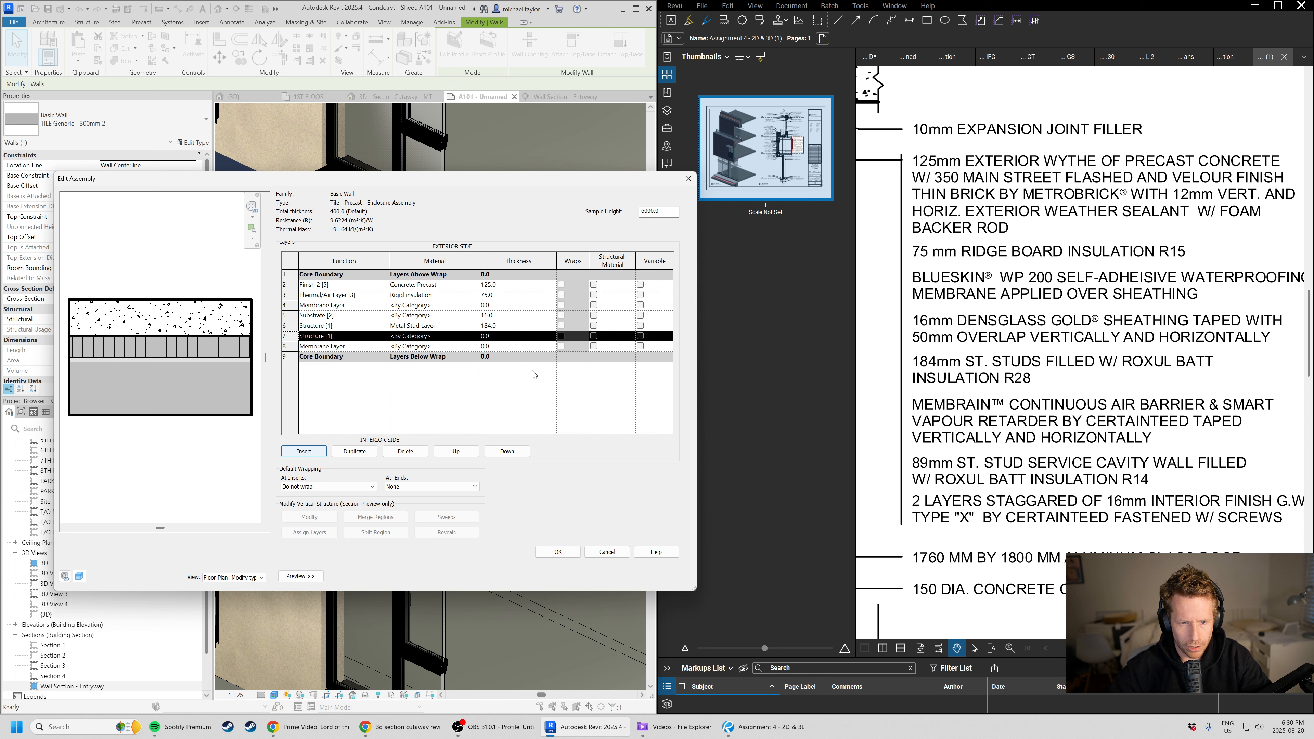
{"action": "left_click", "coordinate": [507, 451]}
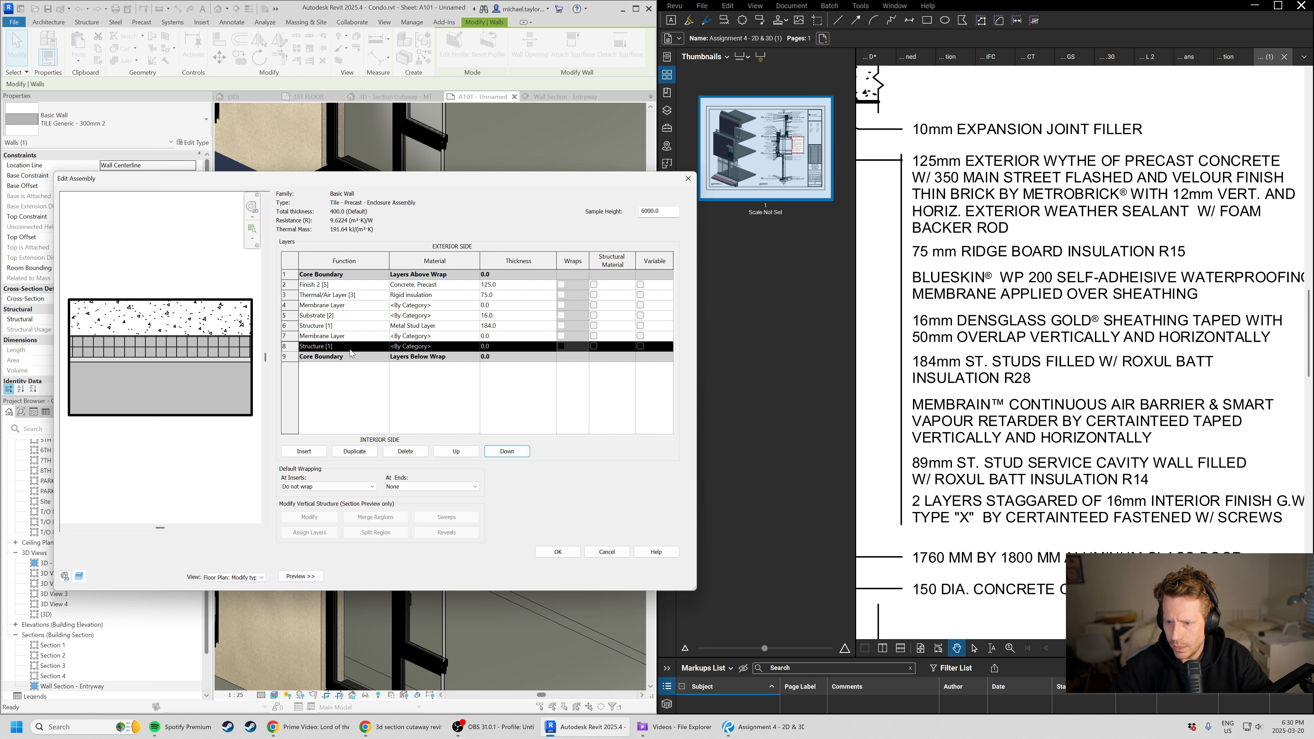
{"action": "left_click", "coordinate": [386, 347]}
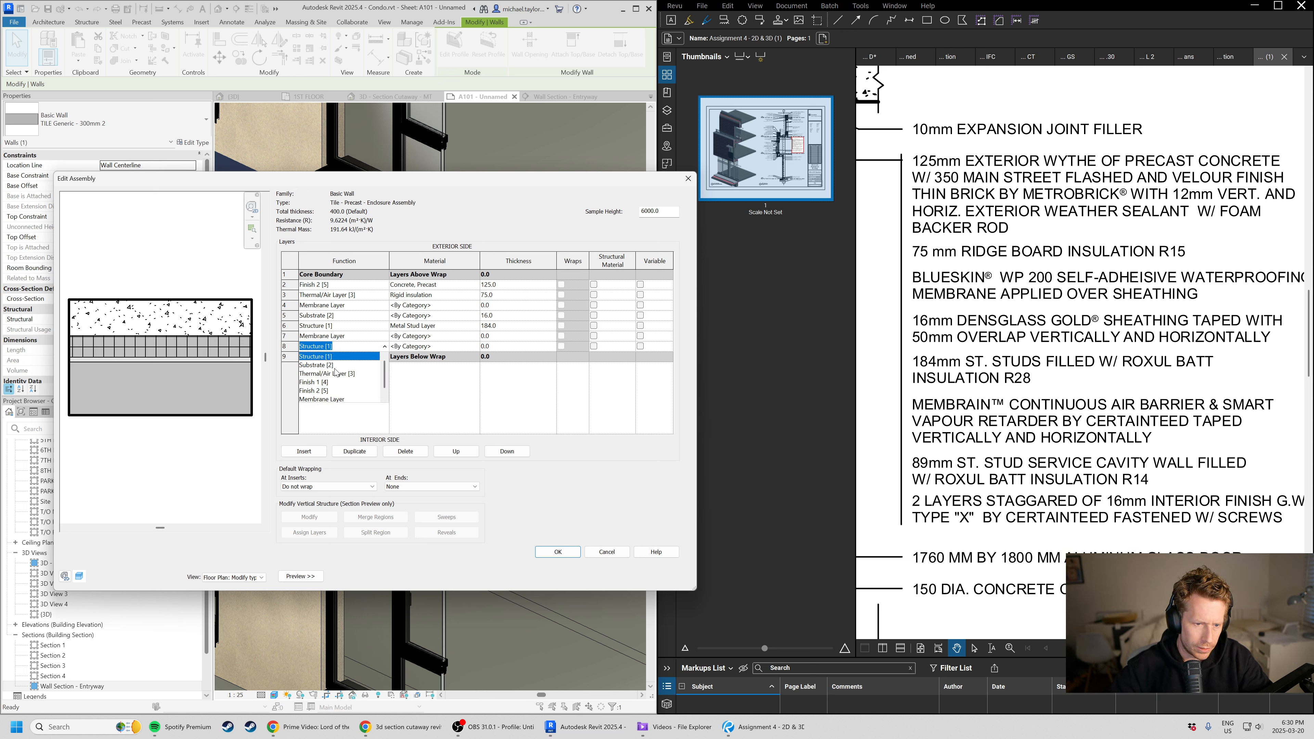
{"action": "left_click", "coordinate": [336, 373]}
{"action": "left_click", "coordinate": [385, 346]}
{"action": "left_click", "coordinate": [386, 347]}
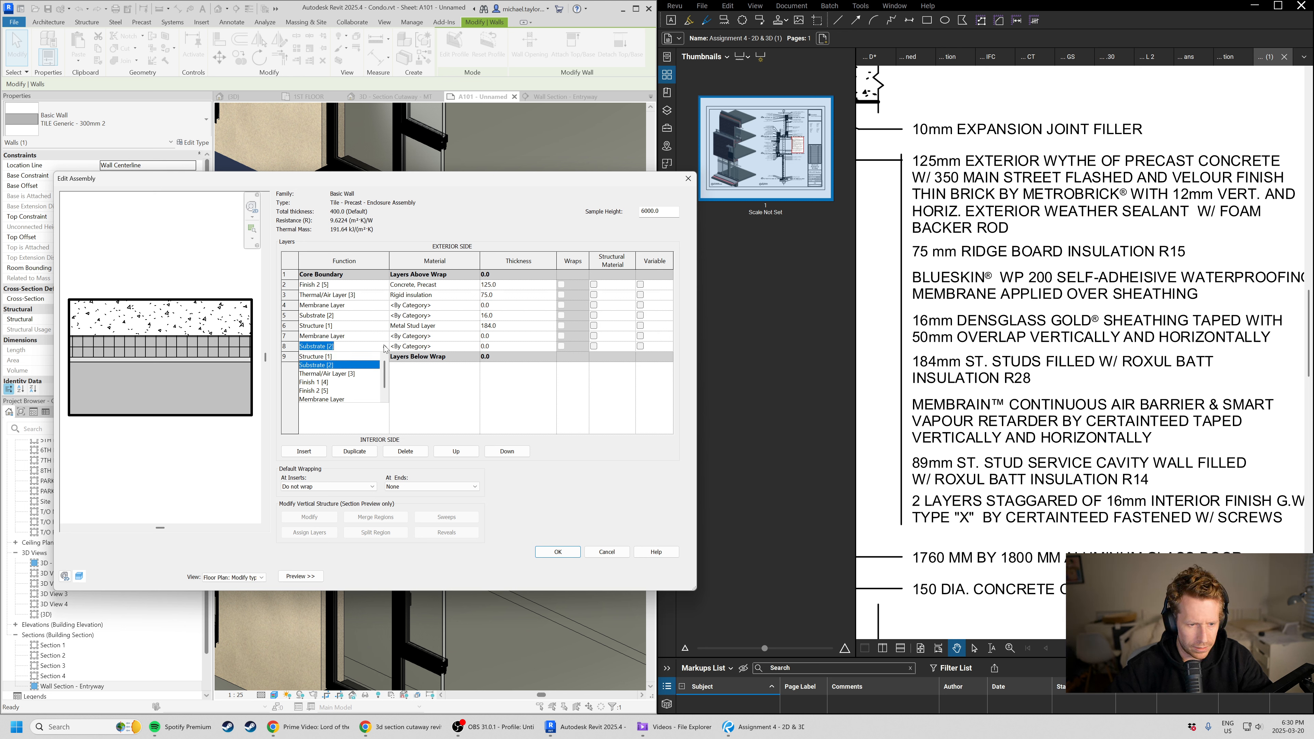
{"action": "left_click", "coordinate": [433, 365]}
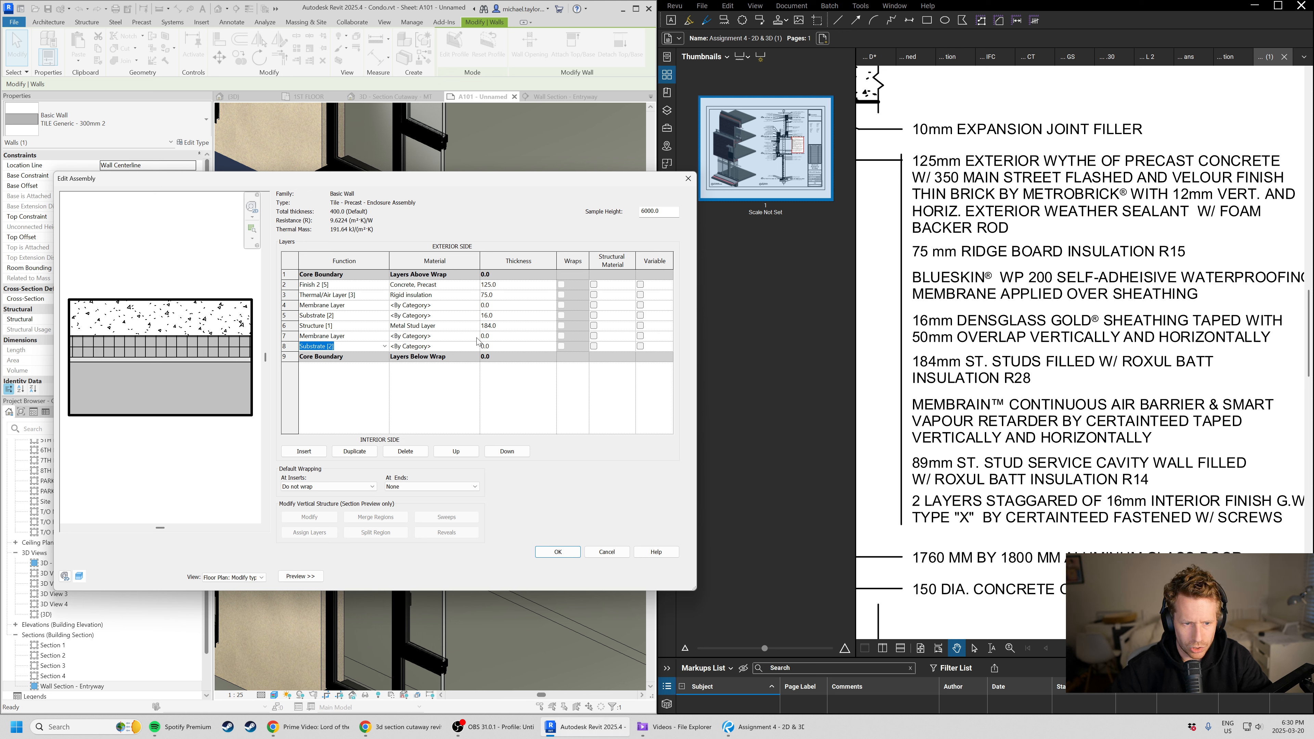
- Search the materials for stud, assign Metal Stud Layer to the innermost Substrate [2] layer, and set its thickness to 89 mm
{"action": "left_click", "coordinate": [471, 348]}
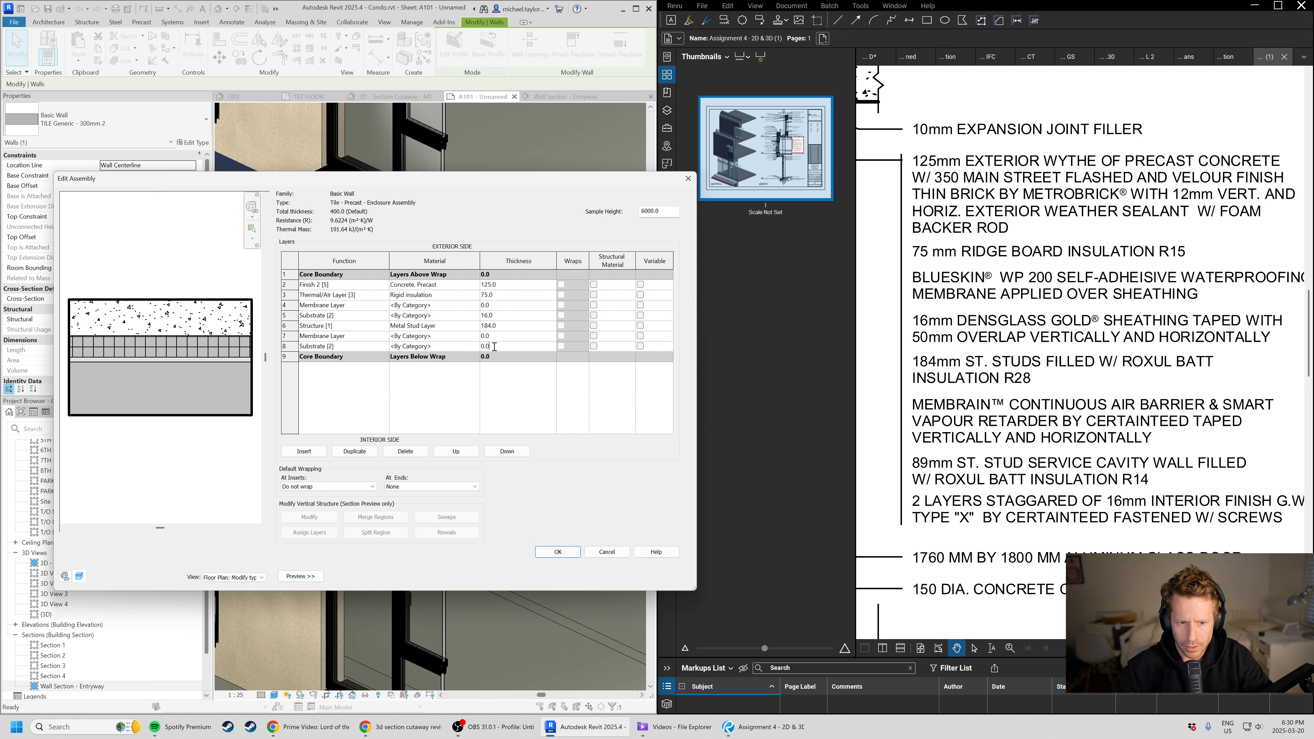
{"action": "left_click", "coordinate": [476, 347]}
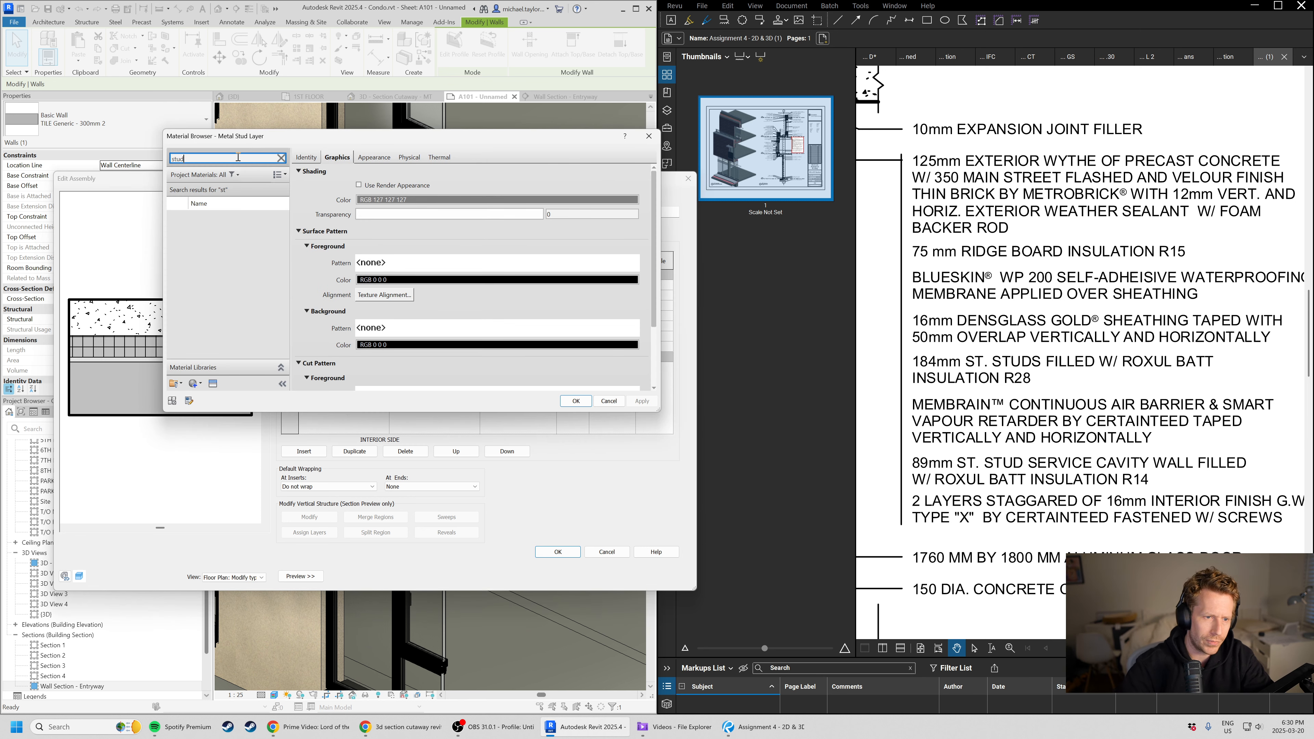
{"action": "left_click", "coordinate": [234, 221]}
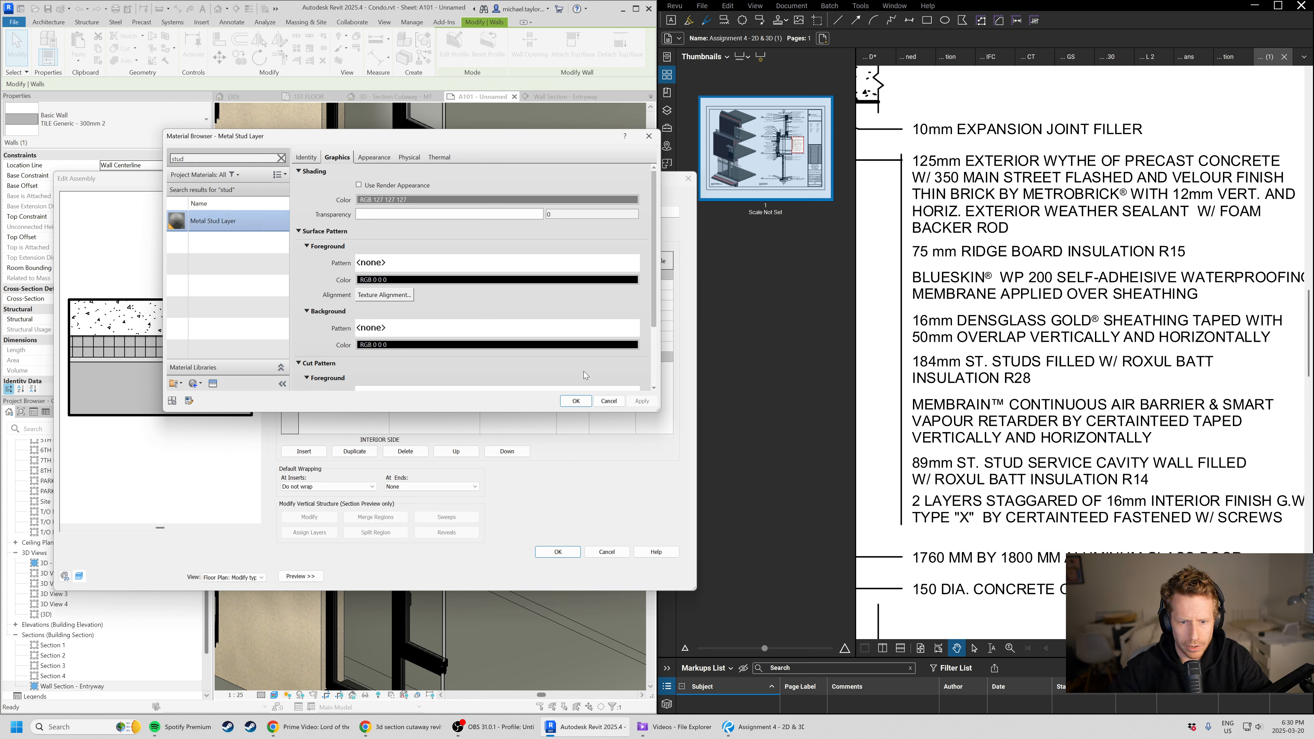
{"action": "left_click", "coordinate": [575, 401]}
{"action": "left_click", "coordinate": [492, 345]}
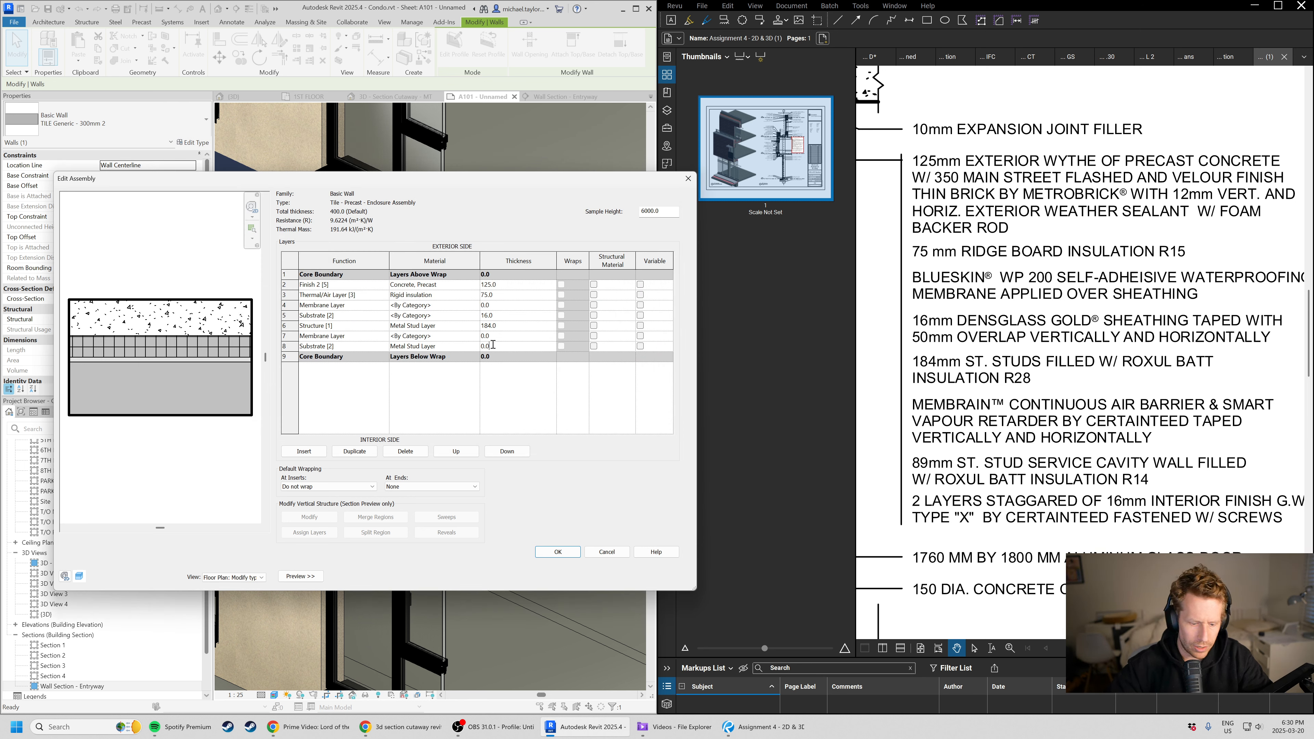
{"action": "type", "text": "89"}
{"action": "key", "text": "Tab"}
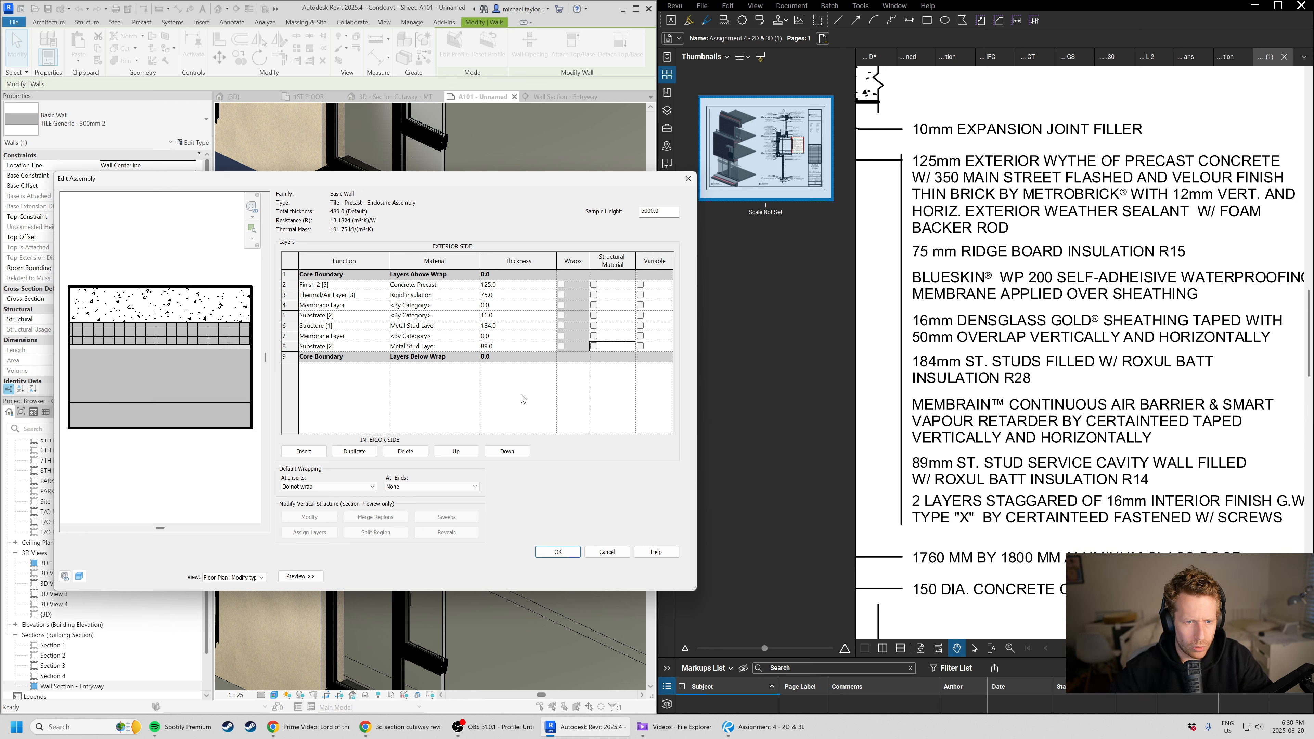
- Insert a layer on the interior side of the 89 mm studs with function Finish 2 [5] and thickness 16 mm
{"action": "left_click", "coordinate": [503, 348]}
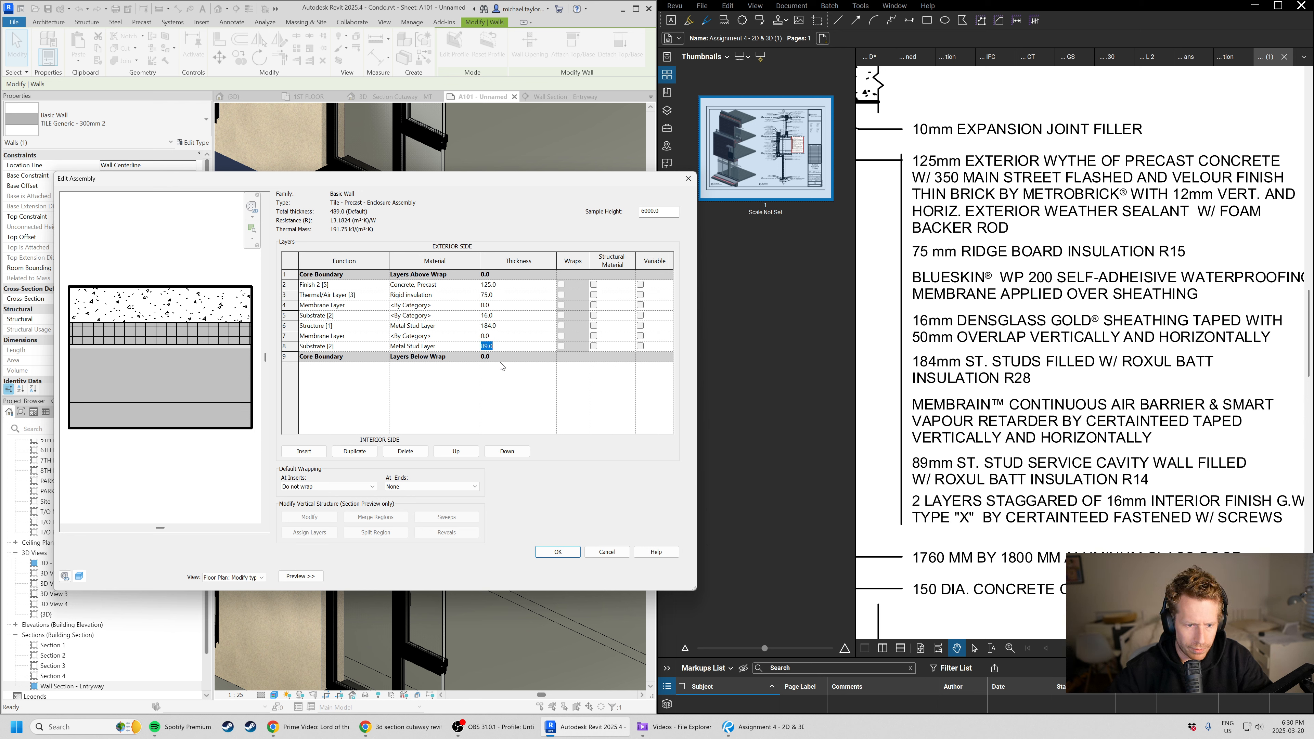
{"action": "left_click", "coordinate": [306, 453]}
{"action": "left_click", "coordinate": [492, 454]}
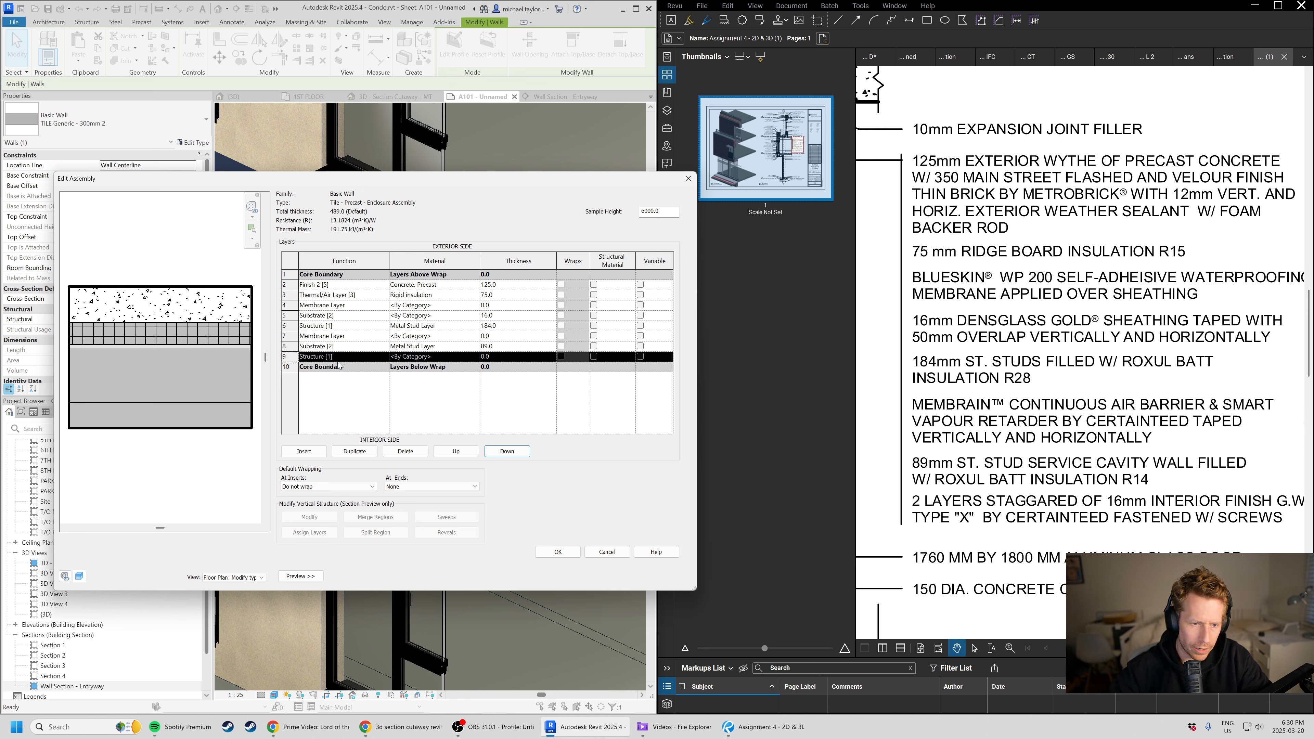
{"action": "left_click", "coordinate": [332, 357]}
{"action": "left_click", "coordinate": [385, 356]}
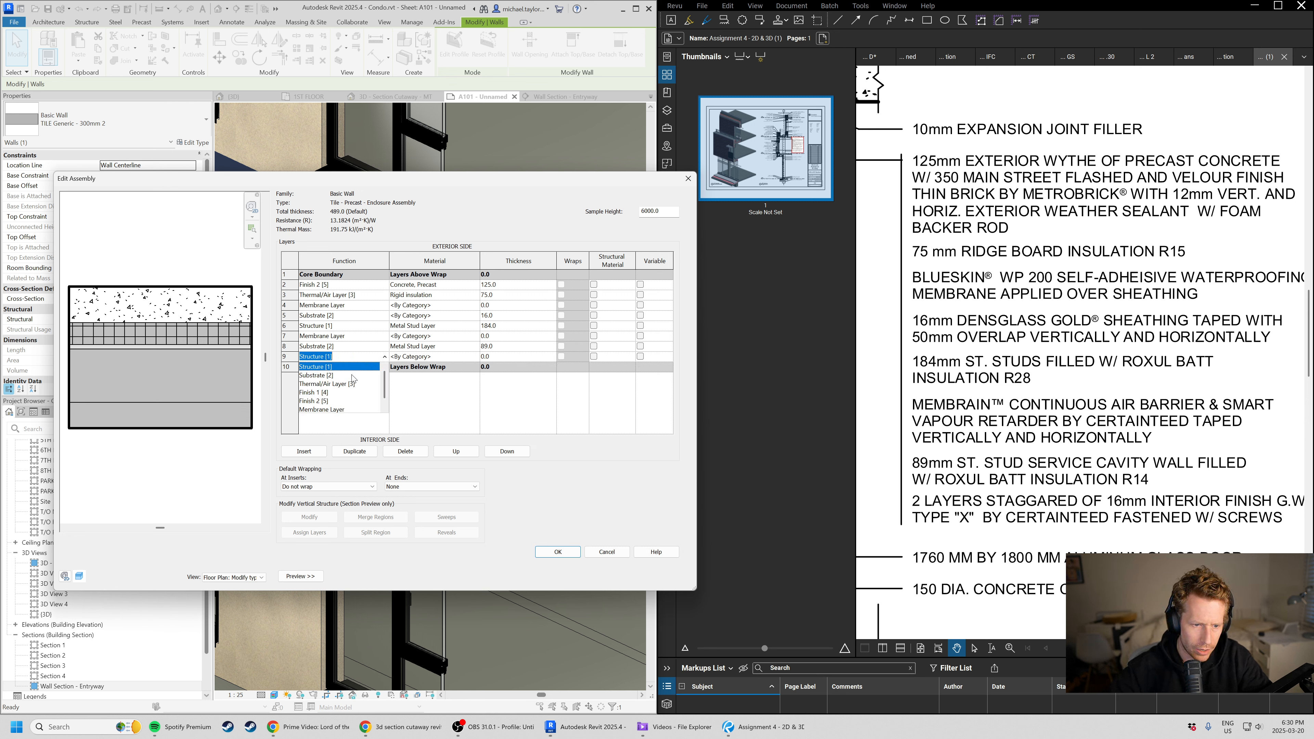
{"action": "left_click", "coordinate": [337, 401]}
{"action": "key", "text": "Tab"}
{"action": "key", "text": "Tab"}
{"action": "type", "text": "16"}
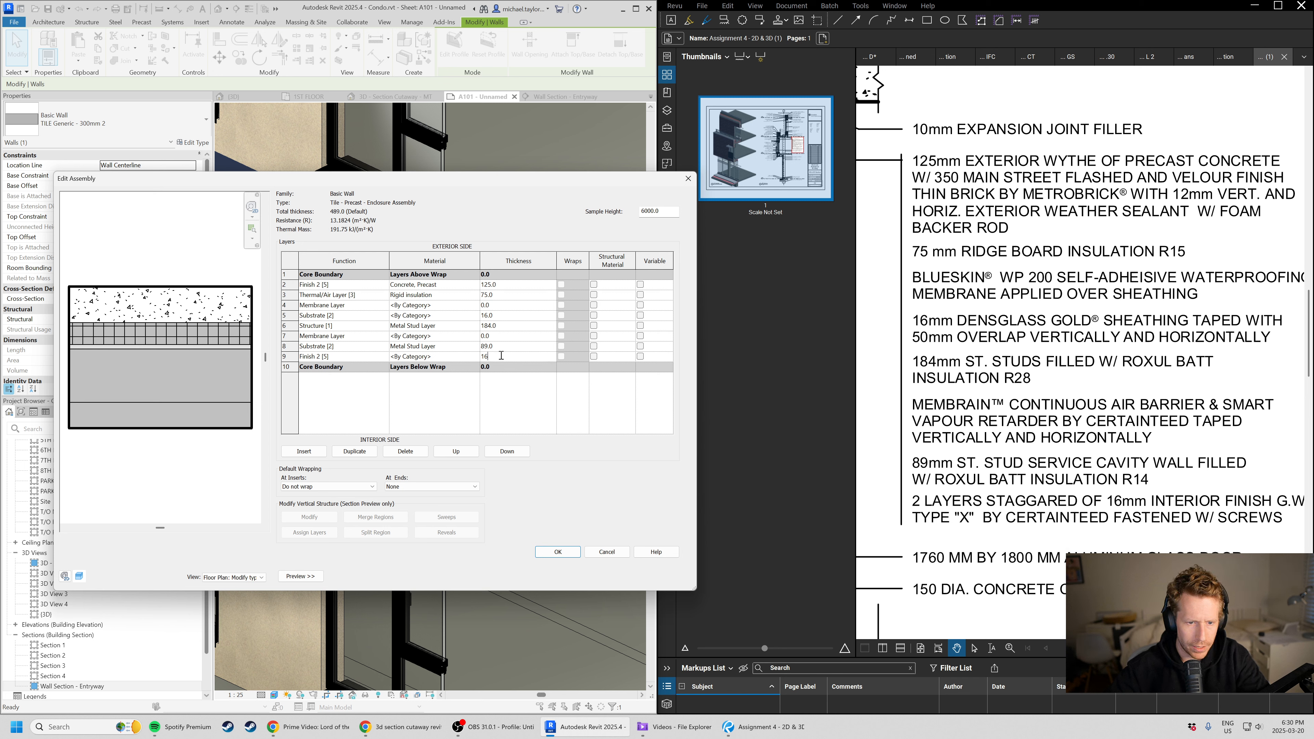
- Search the project materials for gypsum and assign Gypsum Wall Board to the interior Finish 2 [5] layer
{"action": "left_click", "coordinate": [459, 357]}
{"action": "left_click", "coordinate": [476, 357]}
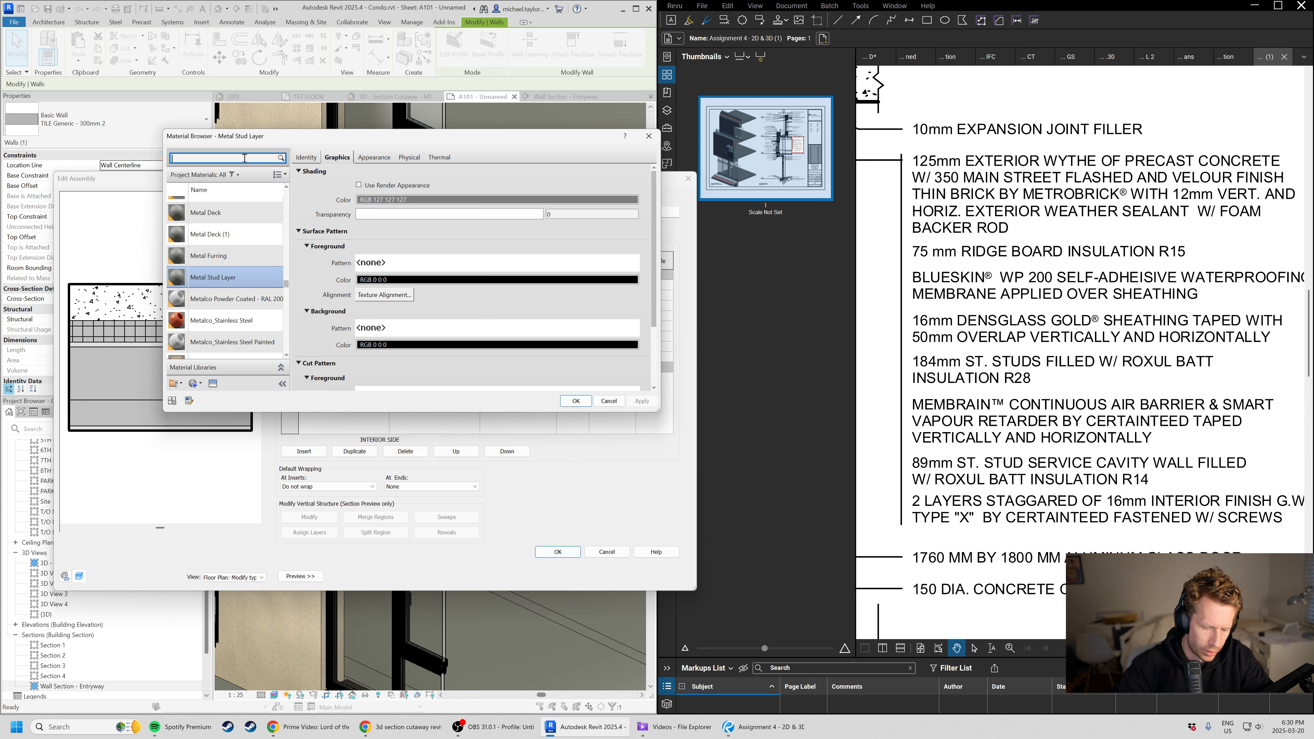
{"action": "type", "text": "gwb"}
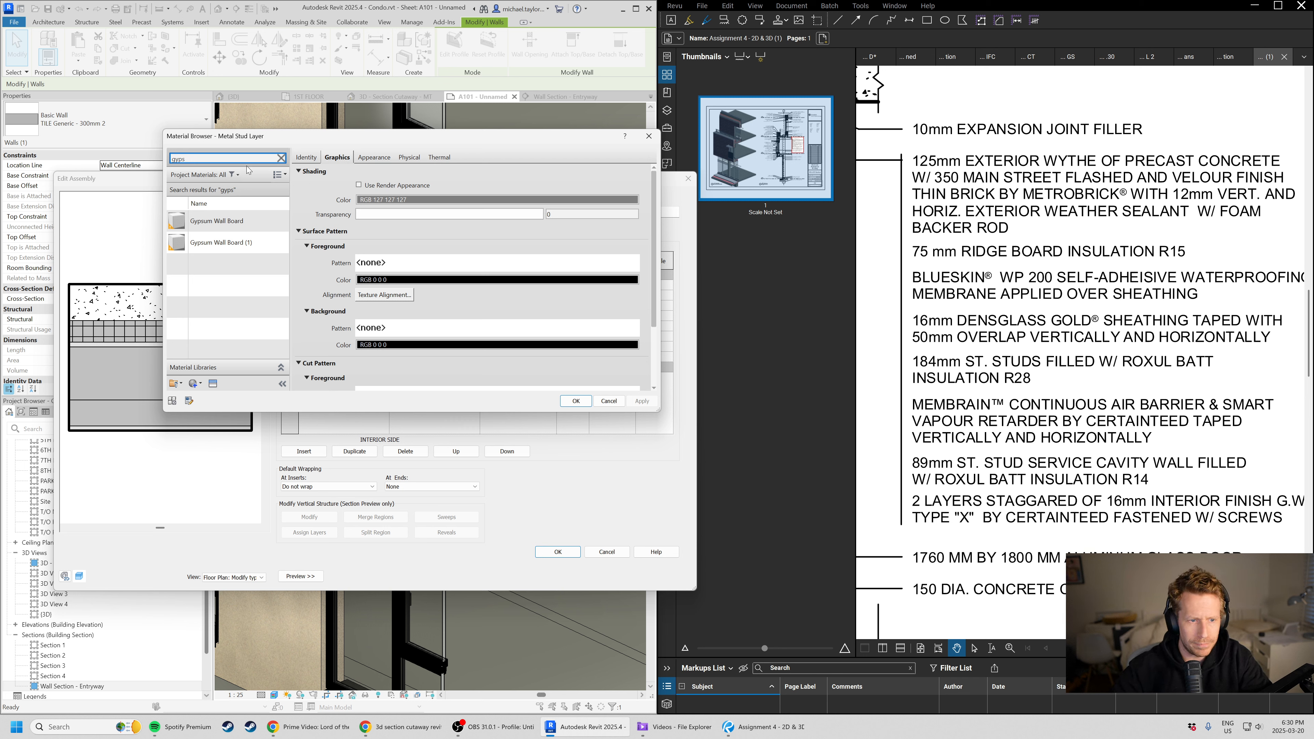
{"action": "left_click", "coordinate": [218, 220]}
{"action": "left_click", "coordinate": [575, 401]}
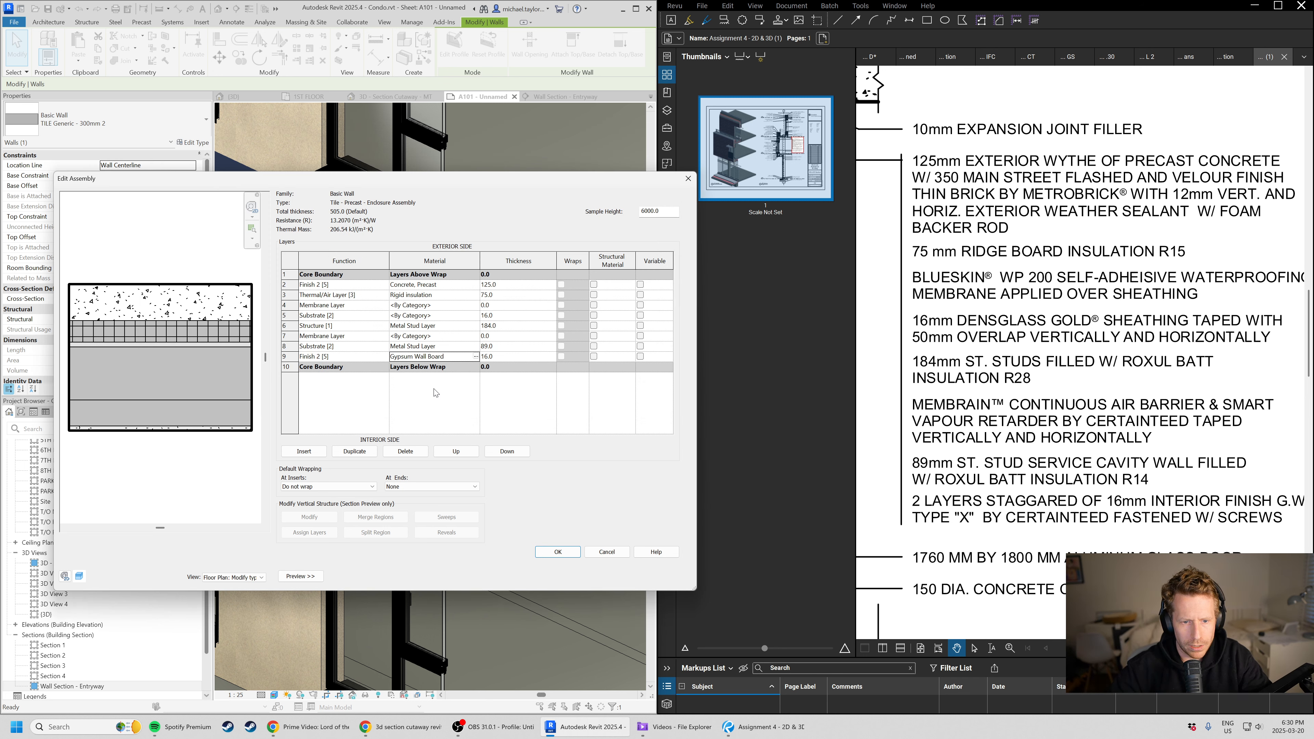
- Duplicate the 16 mm gypsum wall board layer and apply the finished assembly to the wall type
{"action": "left_click", "coordinate": [355, 452]}
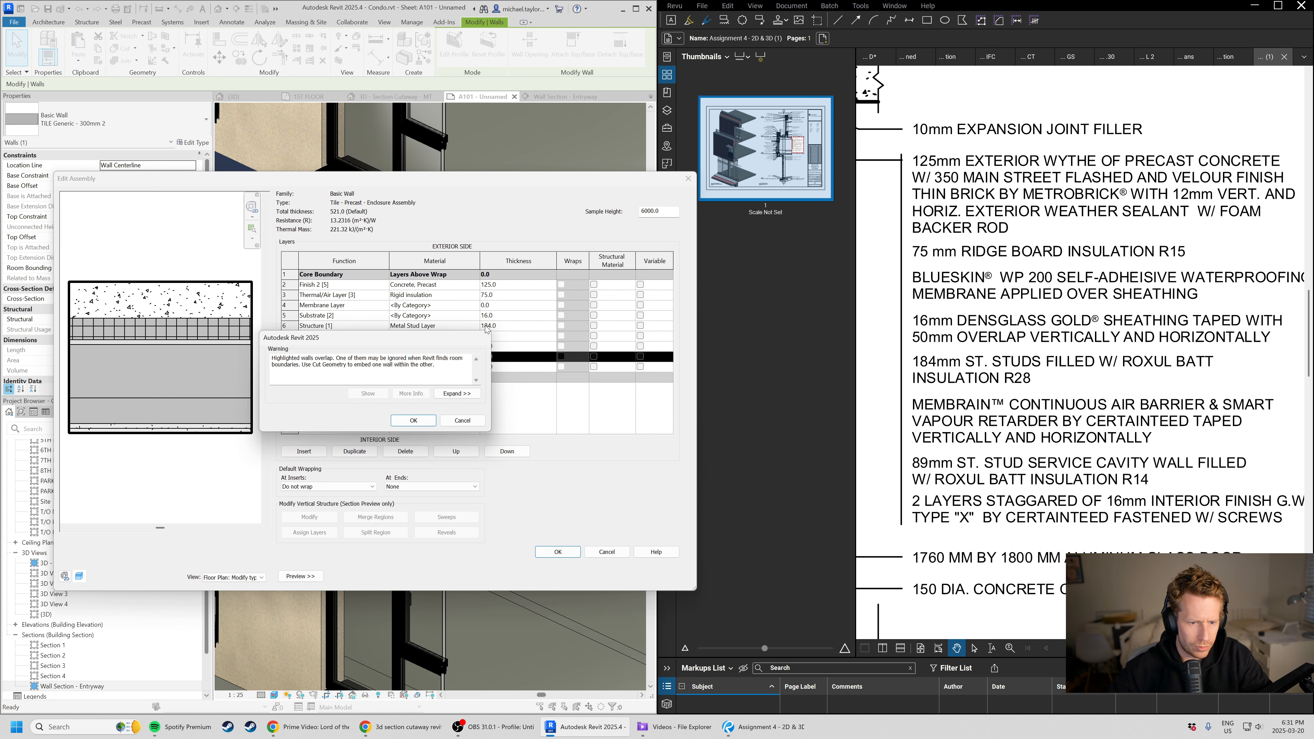
{"action": "left_click", "coordinate": [420, 421]}
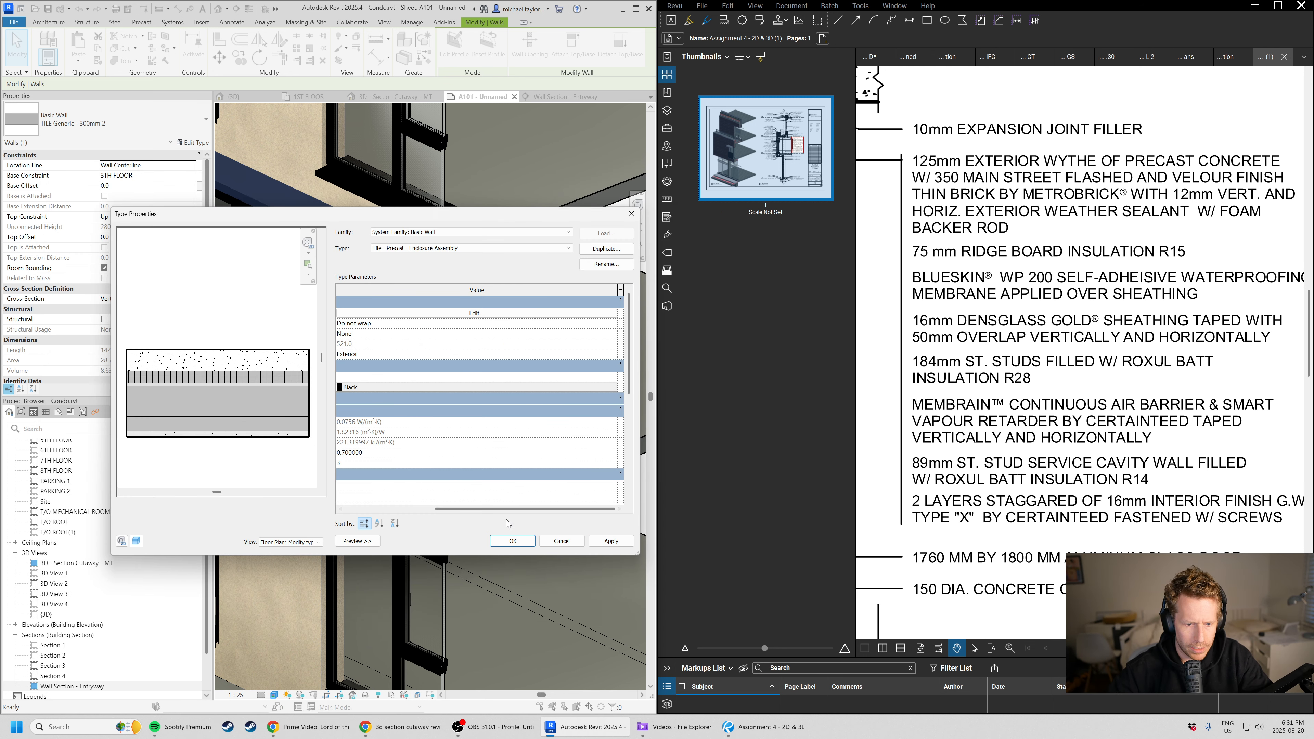
{"action": "left_click", "coordinate": [512, 540]}
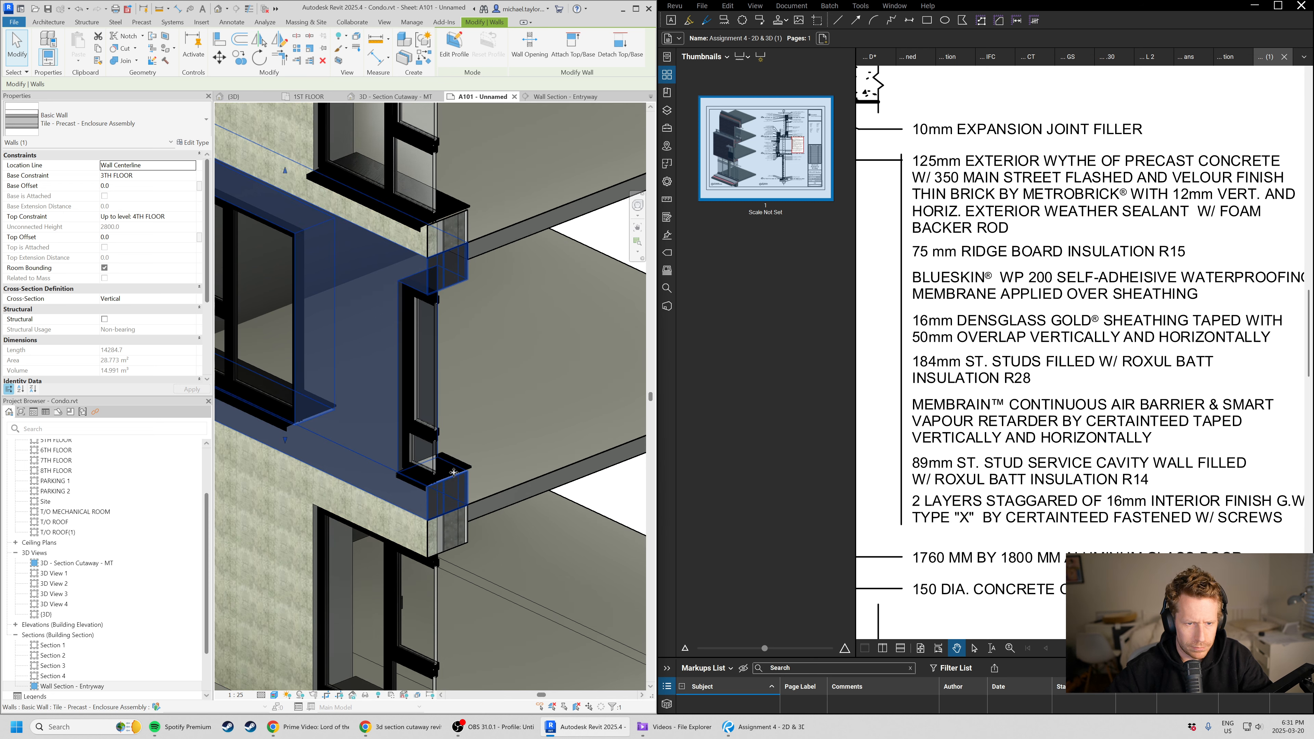
{"action": "key", "text": "Escape"}
- Set the visual style of the 3D section cutaway view to Hidden Line
{"action": "scroll", "coordinate": [408, 545], "scroll_direction": "down", "scroll_amount": 5}
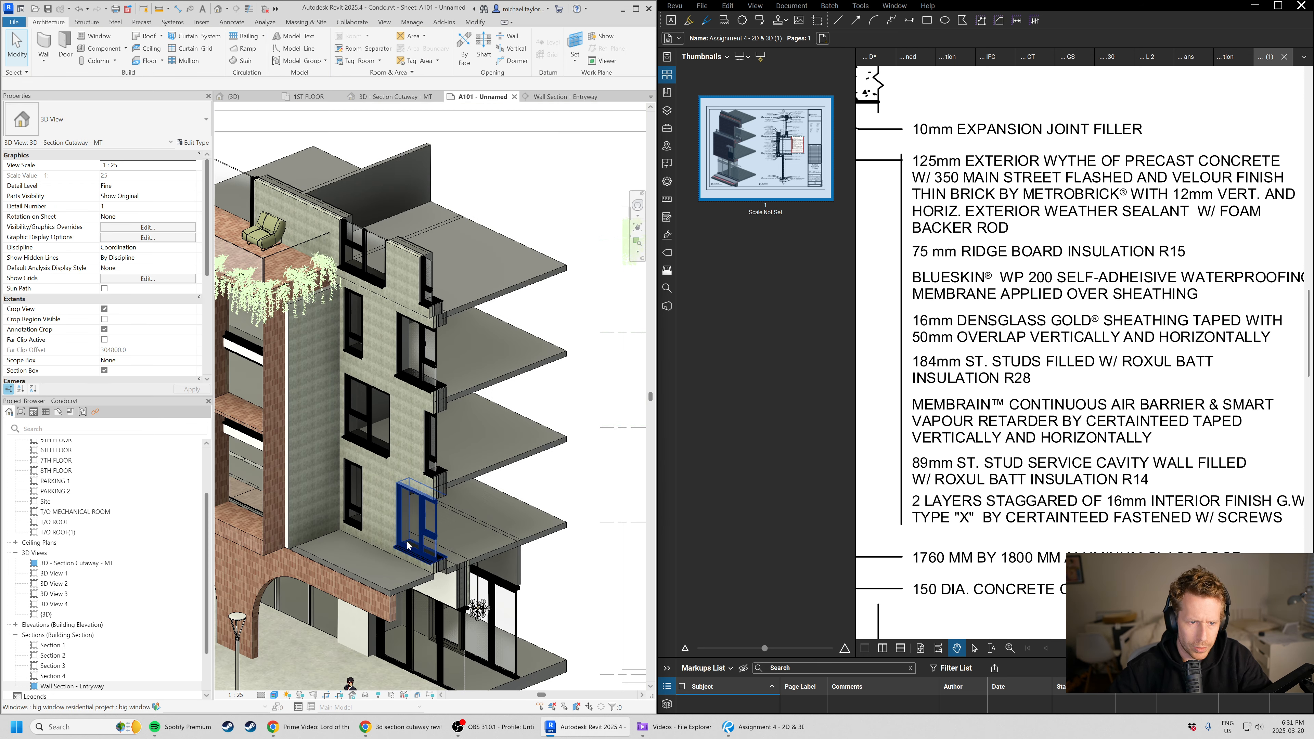
{"action": "scroll", "coordinate": [408, 545], "scroll_direction": "up", "scroll_amount": 10}
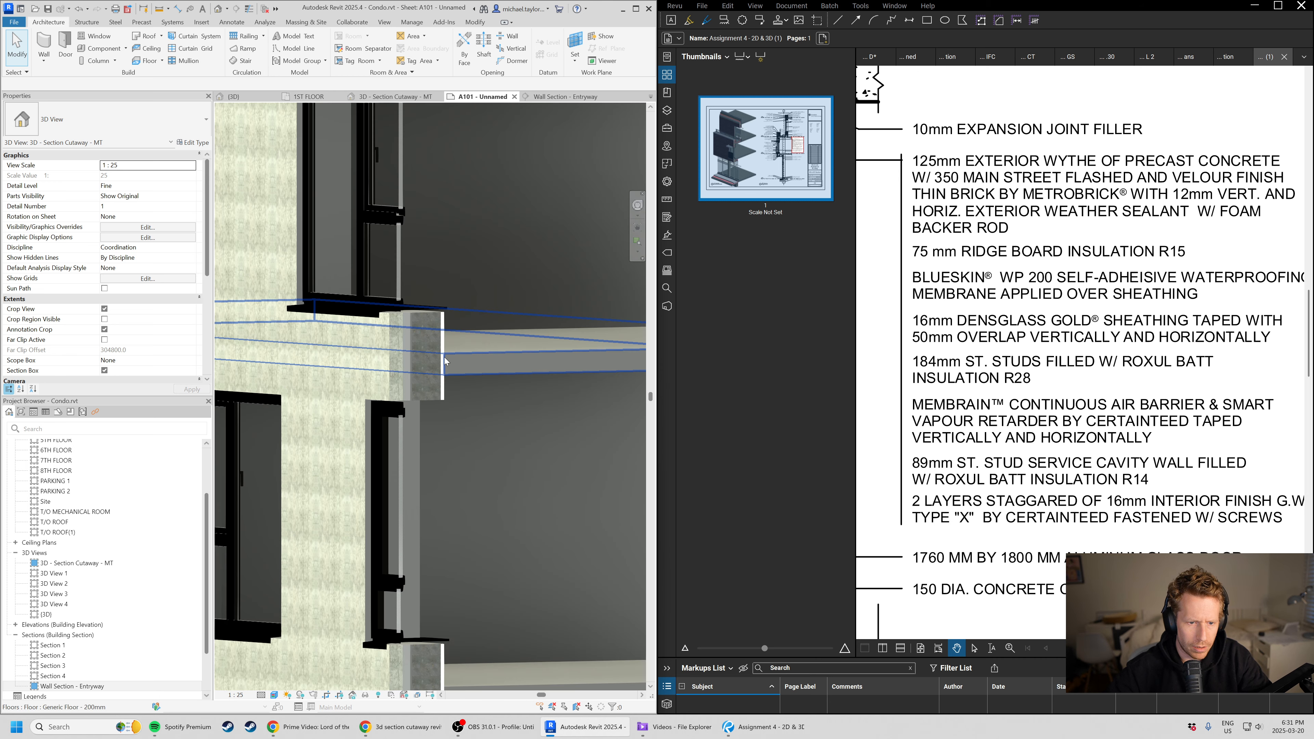
{"action": "scroll", "coordinate": [445, 358], "scroll_direction": "up", "scroll_amount": 5}
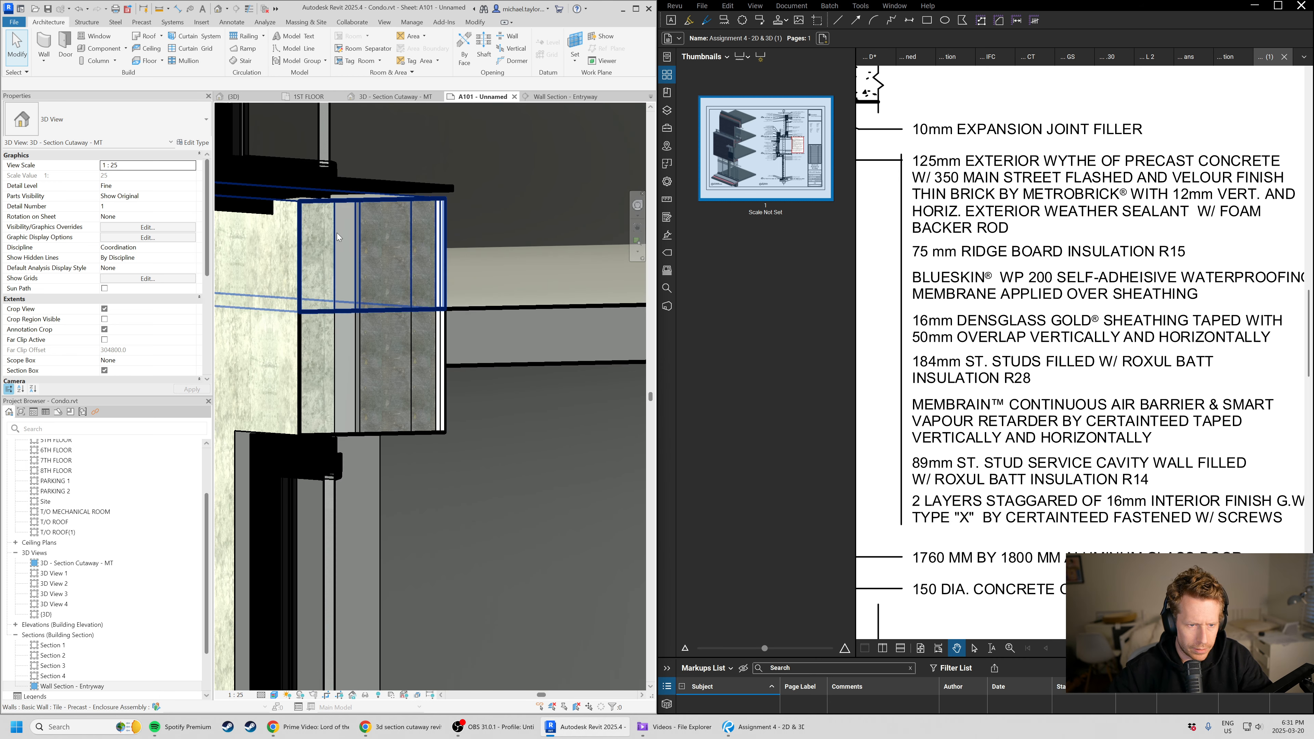
{"action": "scroll", "coordinate": [336, 236], "scroll_direction": "up", "scroll_amount": 1}
{"action": "left_click", "coordinate": [274, 695]}
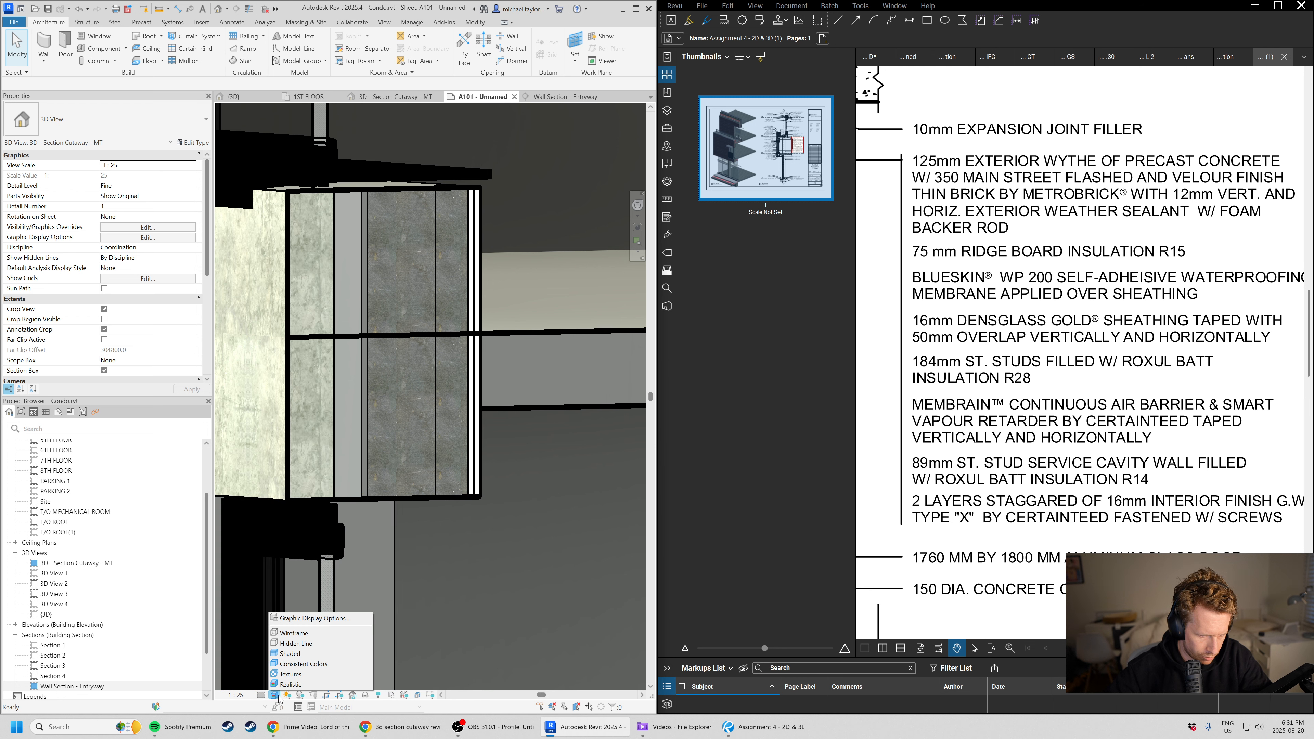
{"action": "left_click", "coordinate": [293, 643]}
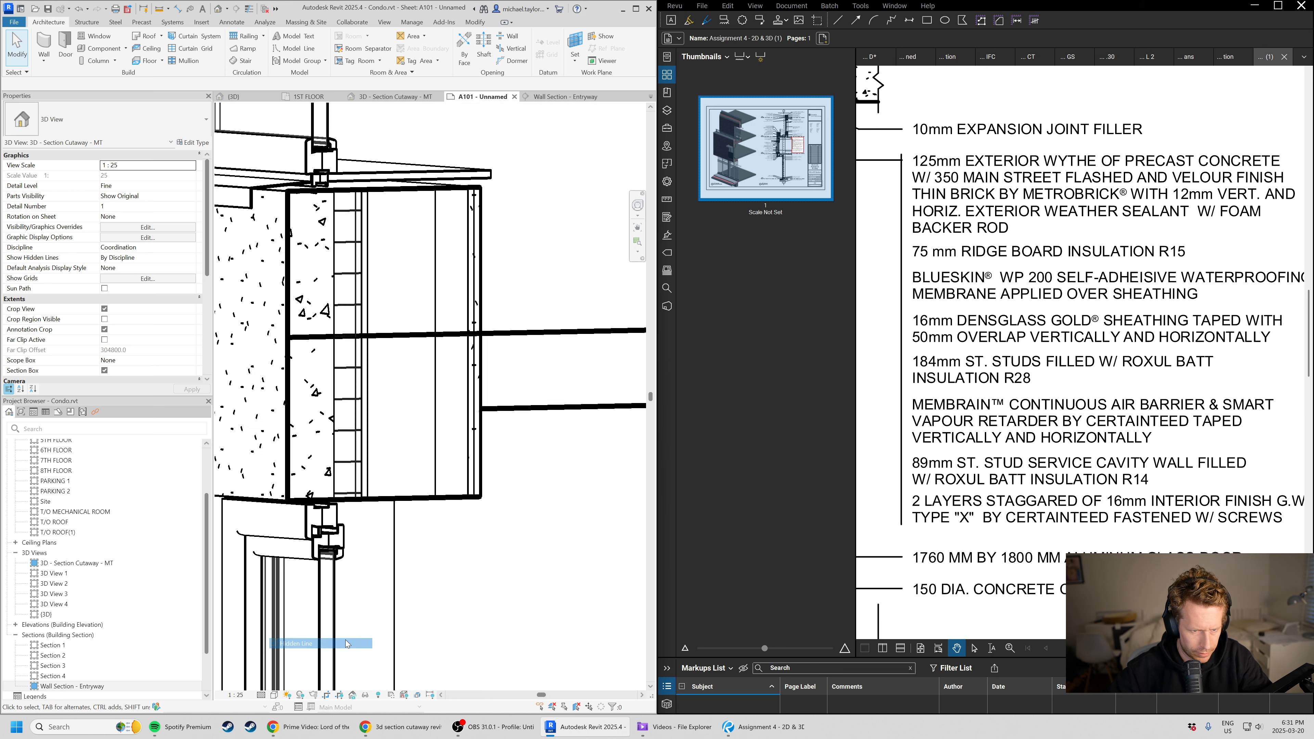
- Examine the cut wall layers and slab edges of the 3D cutaway in hidden line display, close up and overall
{"action": "scroll", "coordinate": [376, 416], "scroll_direction": "down", "scroll_amount": 3}
{"action": "scroll", "coordinate": [337, 247], "scroll_direction": "down", "scroll_amount": 2}
{"action": "scroll", "coordinate": [515, 482], "scroll_direction": "up", "scroll_amount": 2}
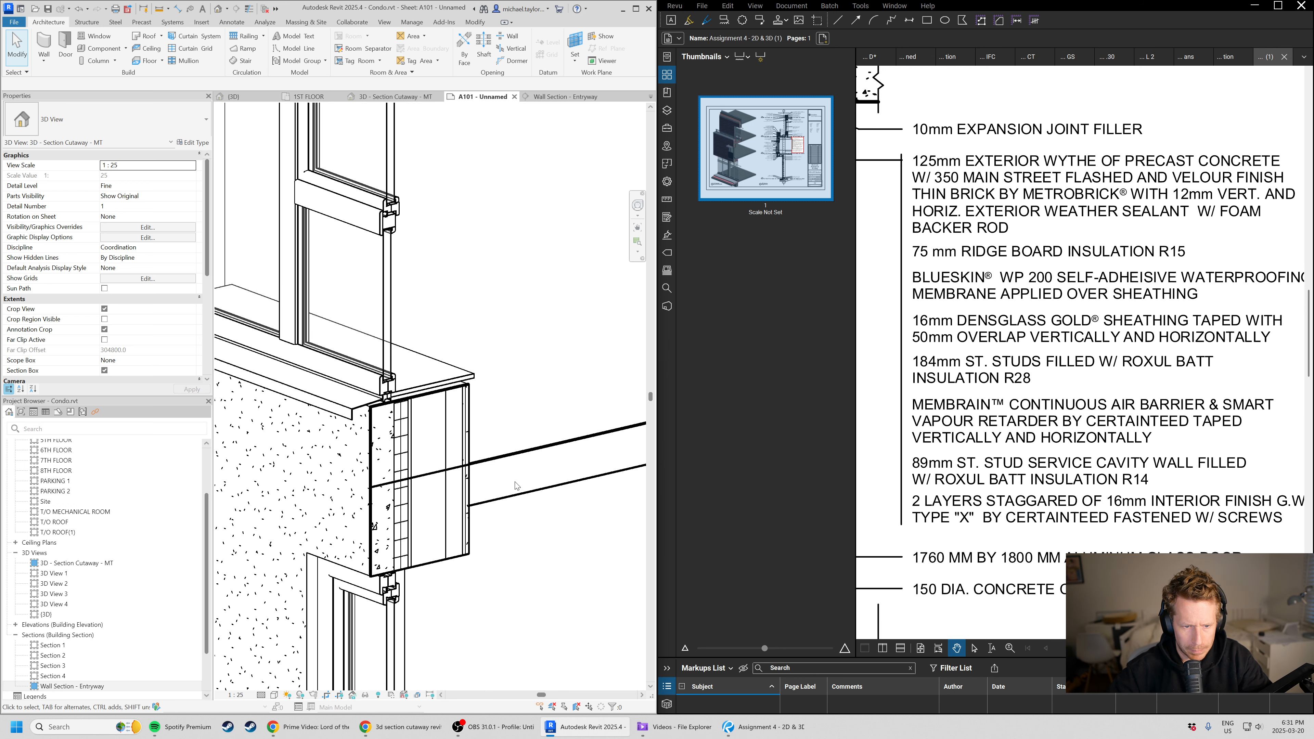
{"action": "scroll", "coordinate": [427, 439], "scroll_direction": "up", "scroll_amount": 2}
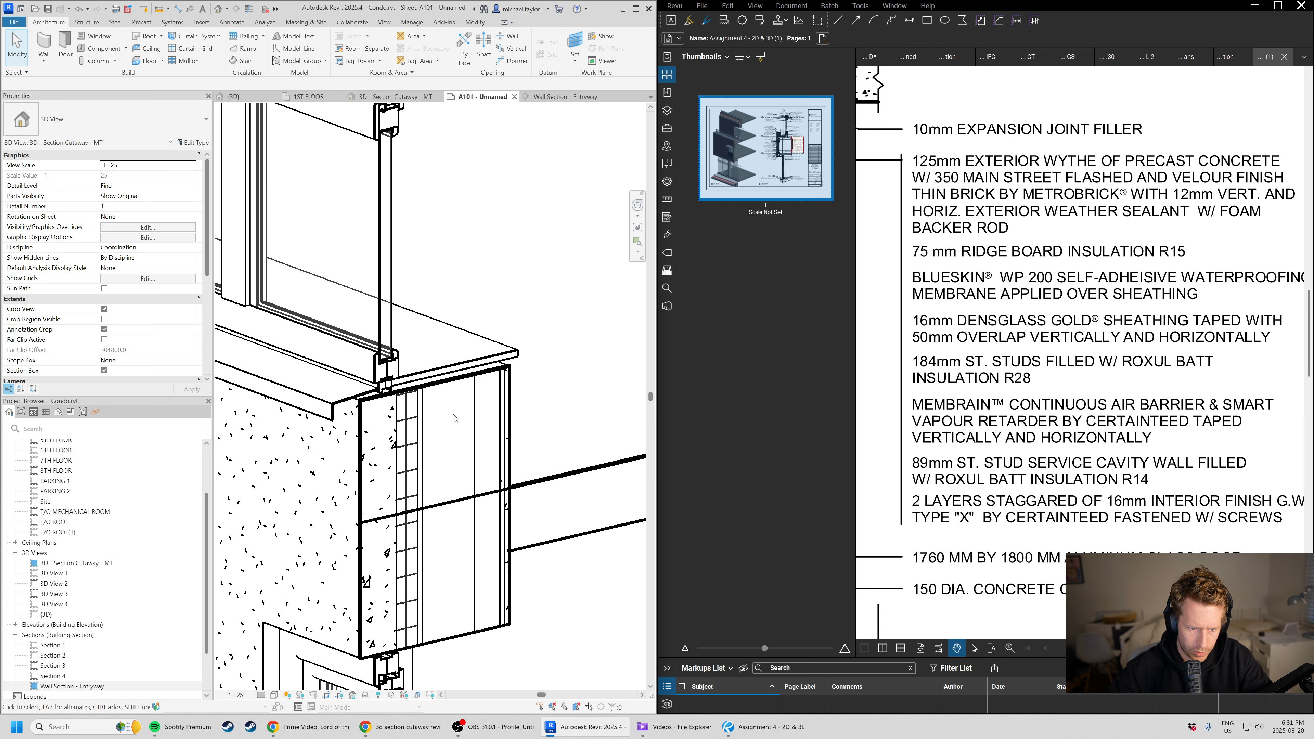
{"action": "scroll", "coordinate": [466, 570], "scroll_direction": "down", "scroll_amount": 5}
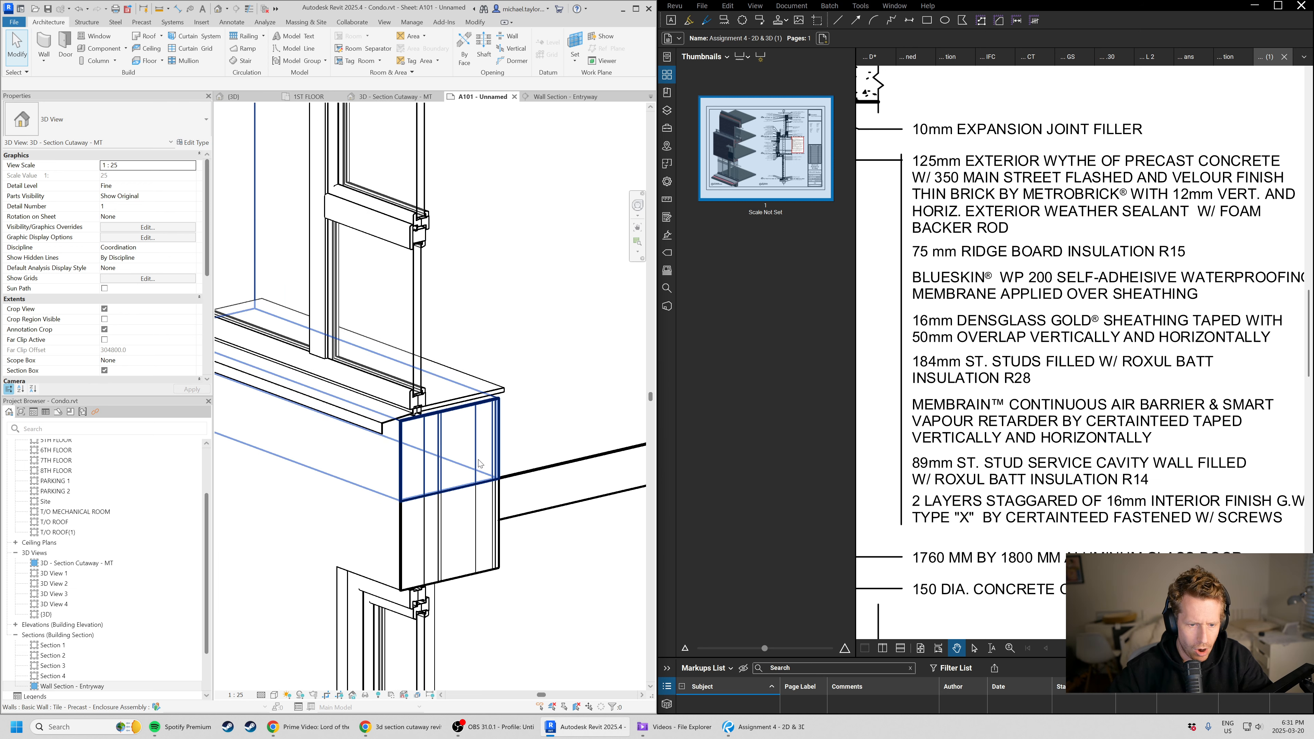
{"action": "scroll", "coordinate": [486, 604], "scroll_direction": "up", "scroll_amount": 5}
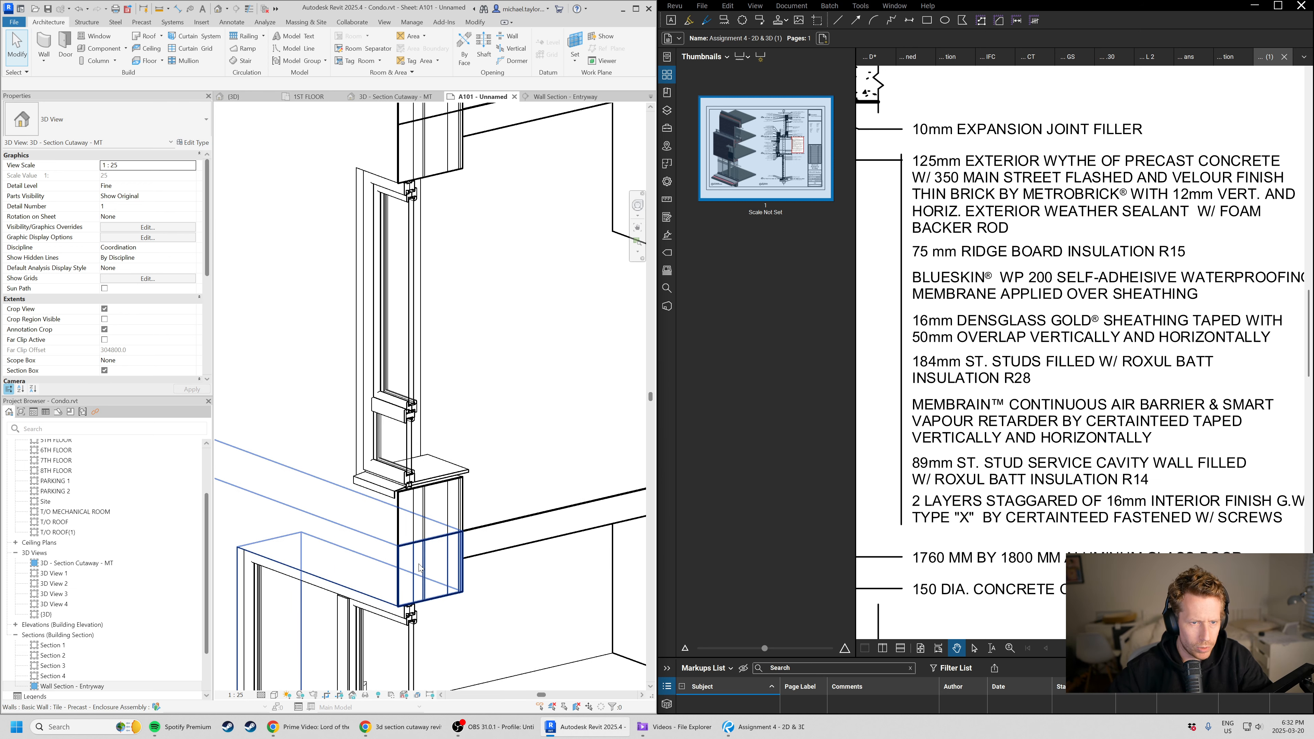
{"action": "scroll", "coordinate": [462, 490], "scroll_direction": "down", "scroll_amount": 8}
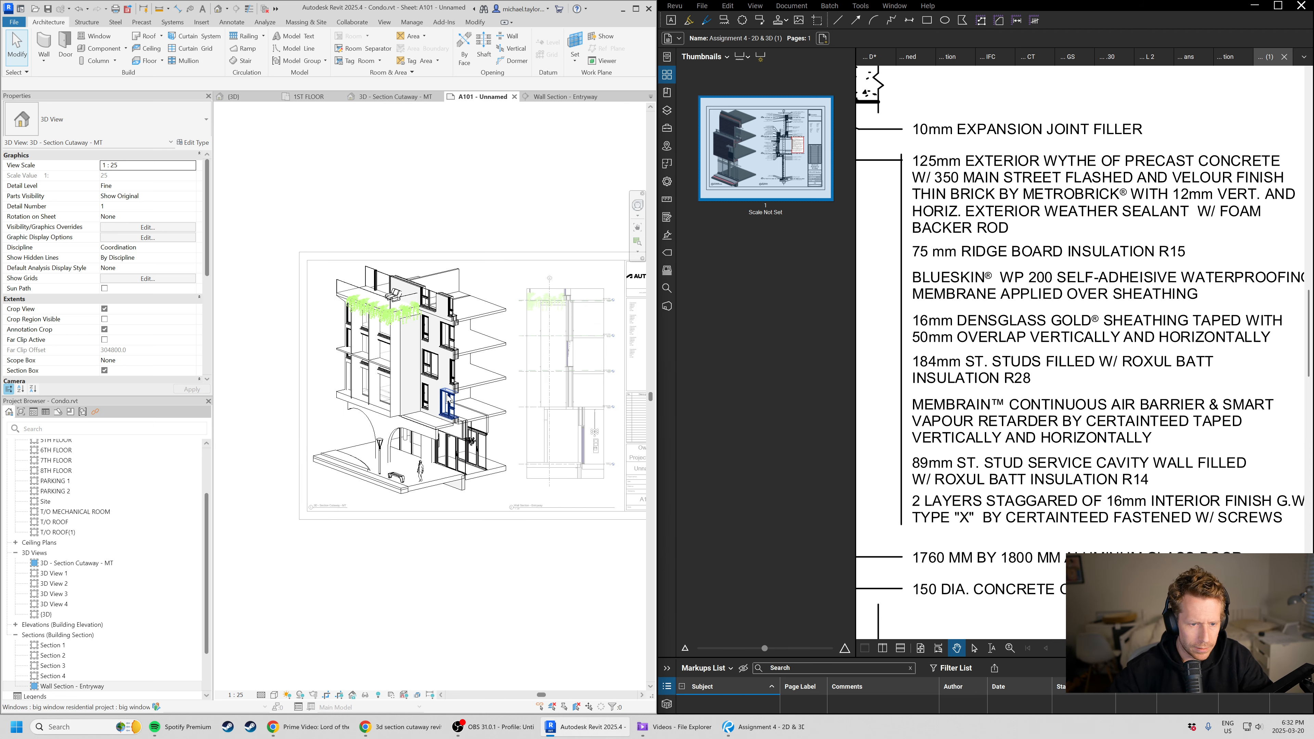
{"action": "scroll", "coordinate": [447, 397], "scroll_direction": "up", "scroll_amount": 3}
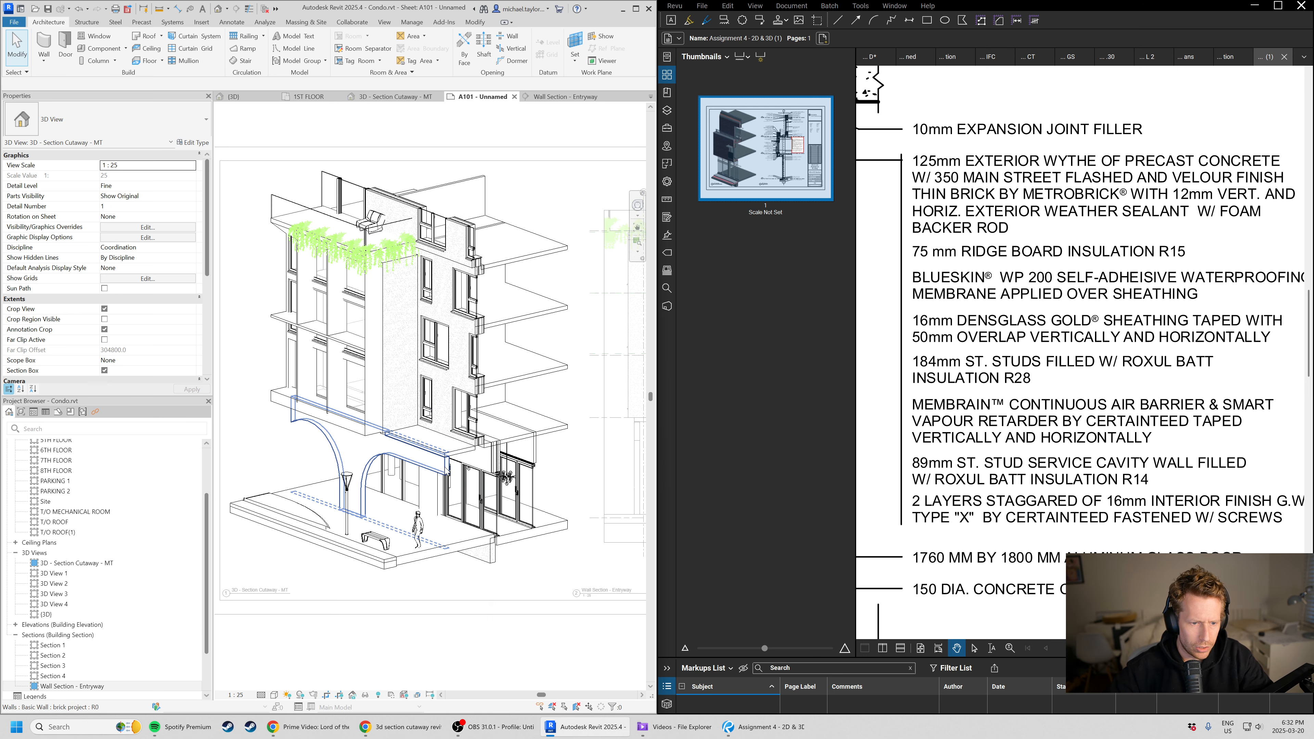
{"action": "middle_click_drag", "start_coordinate": [446, 465], "coordinate": [452, 470], "text": "shift"}
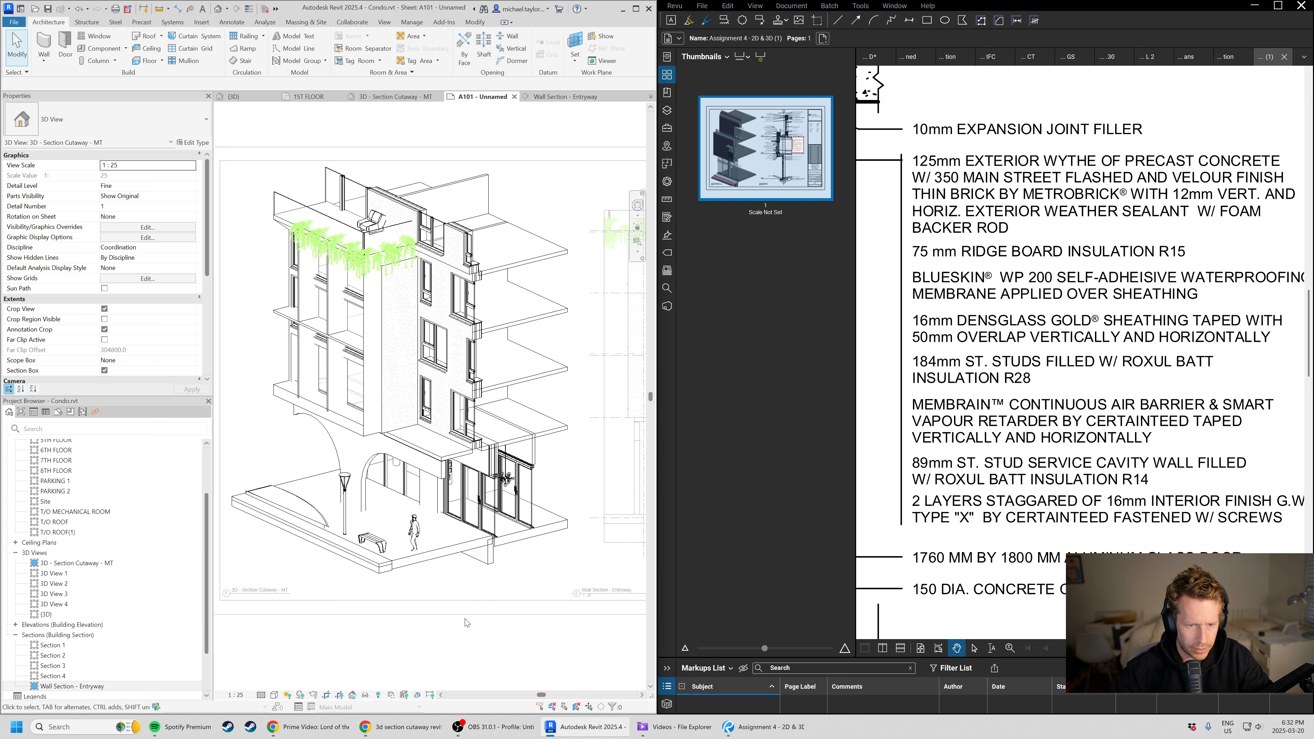
{"action": "scroll", "coordinate": [445, 394], "scroll_direction": "up", "scroll_amount": 5}
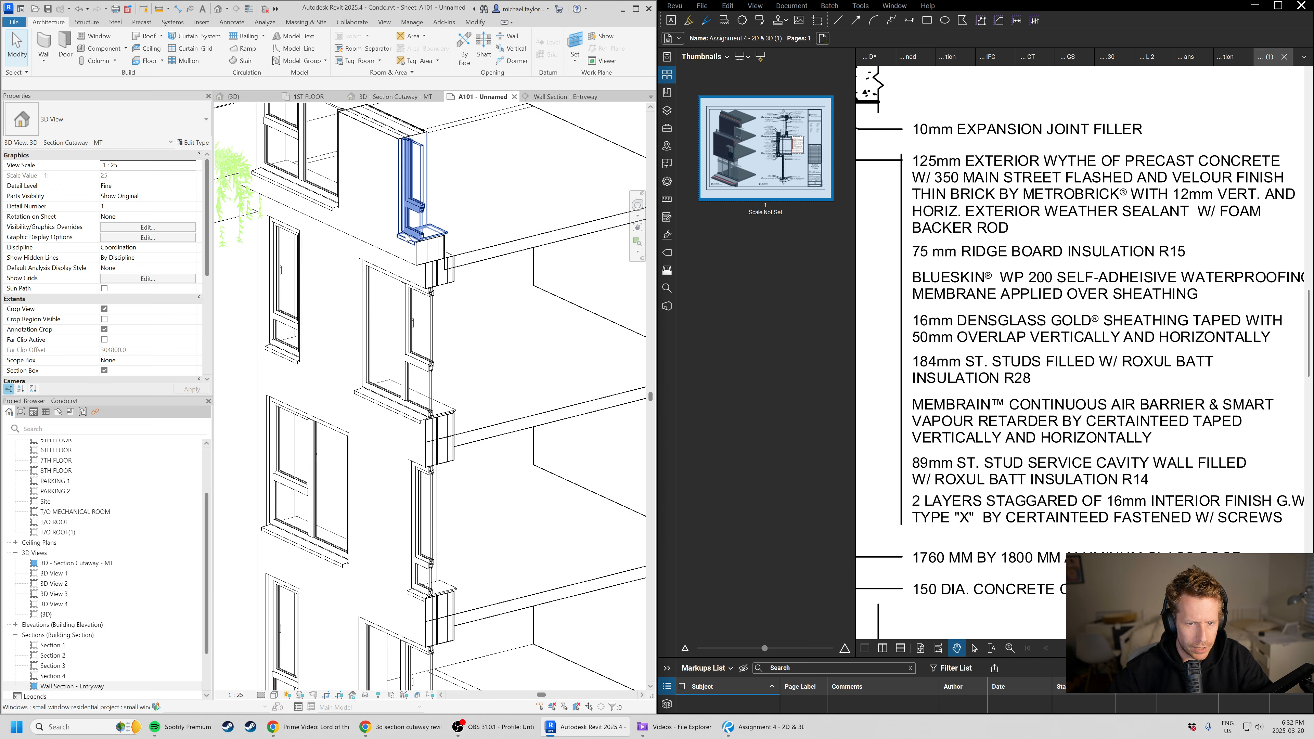
- Switch to the reference PDF in Bluebeam Revu and examine the cut wall layers of its 3D section
{"action": "left_click", "coordinate": [1012, 394]}
{"action": "scroll", "coordinate": [1012, 394], "scroll_direction": "down", "scroll_amount": 8}
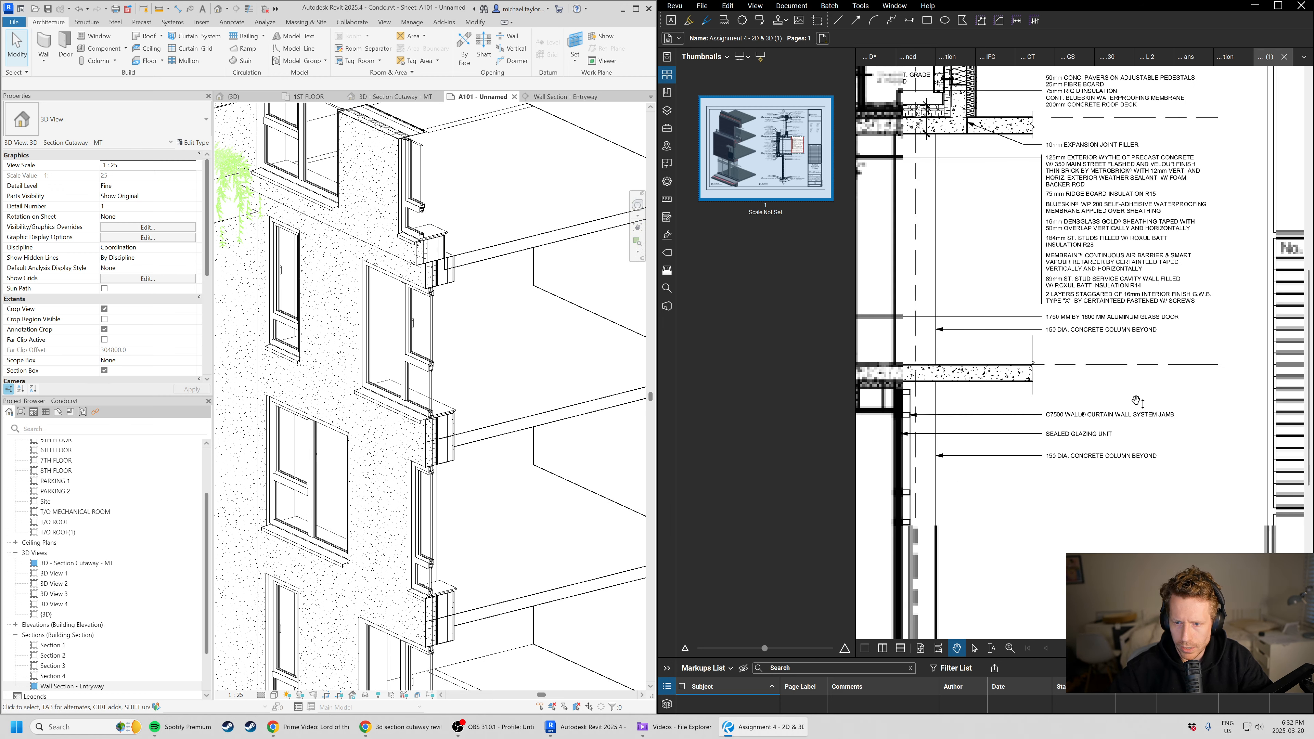
{"action": "scroll", "coordinate": [1139, 399], "scroll_direction": "down", "scroll_amount": 2}
{"action": "scroll", "coordinate": [1075, 402], "scroll_direction": "up", "scroll_amount": 8}
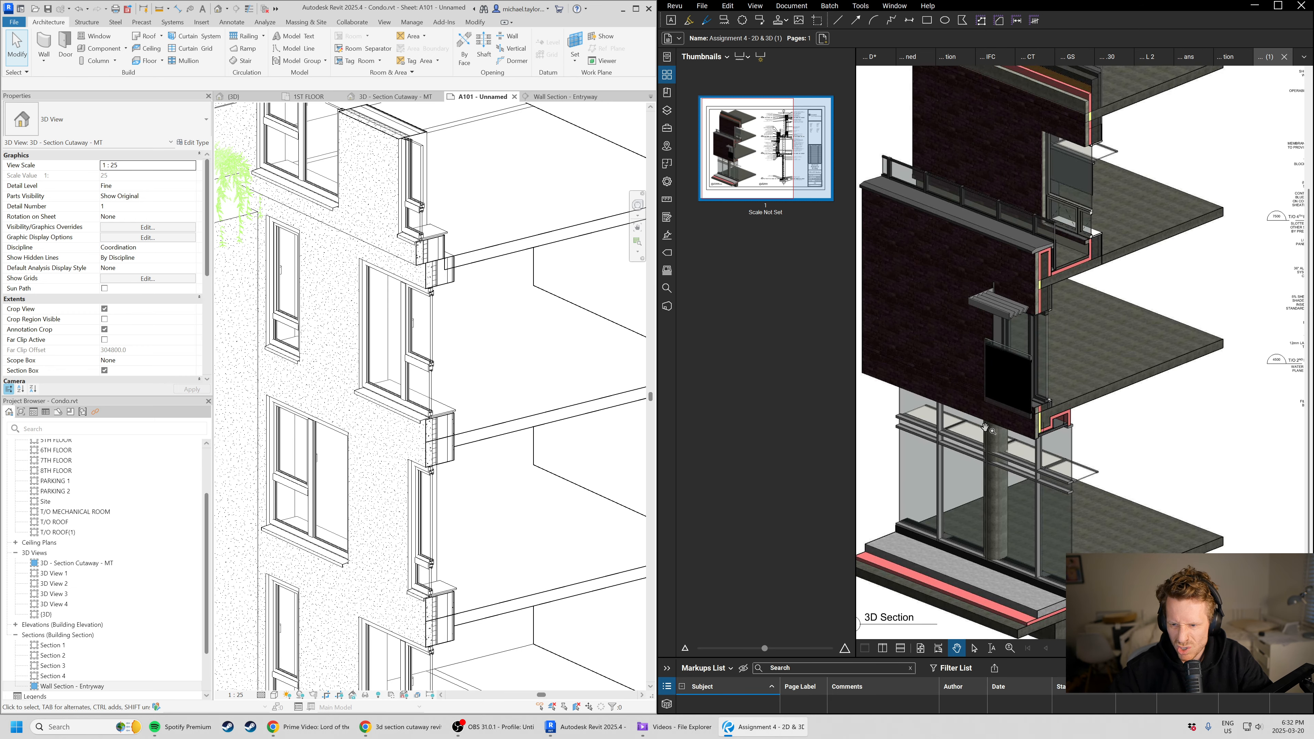
- Set the visual style of the 3D section cutaway view to Shaded
{"action": "middle_click_drag", "start_coordinate": [1118, 435], "coordinate": [1084, 404]}
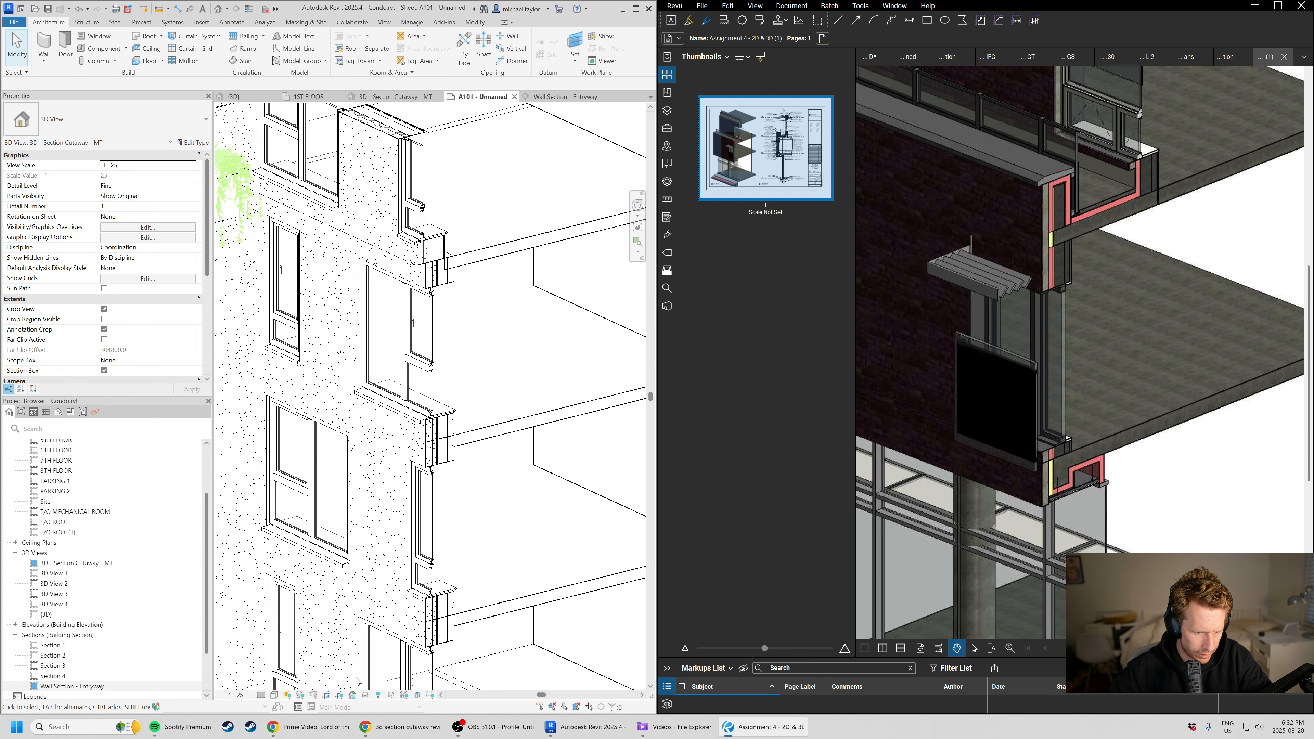
{"action": "left_click", "coordinate": [274, 696]}
{"action": "left_click", "coordinate": [316, 653]}
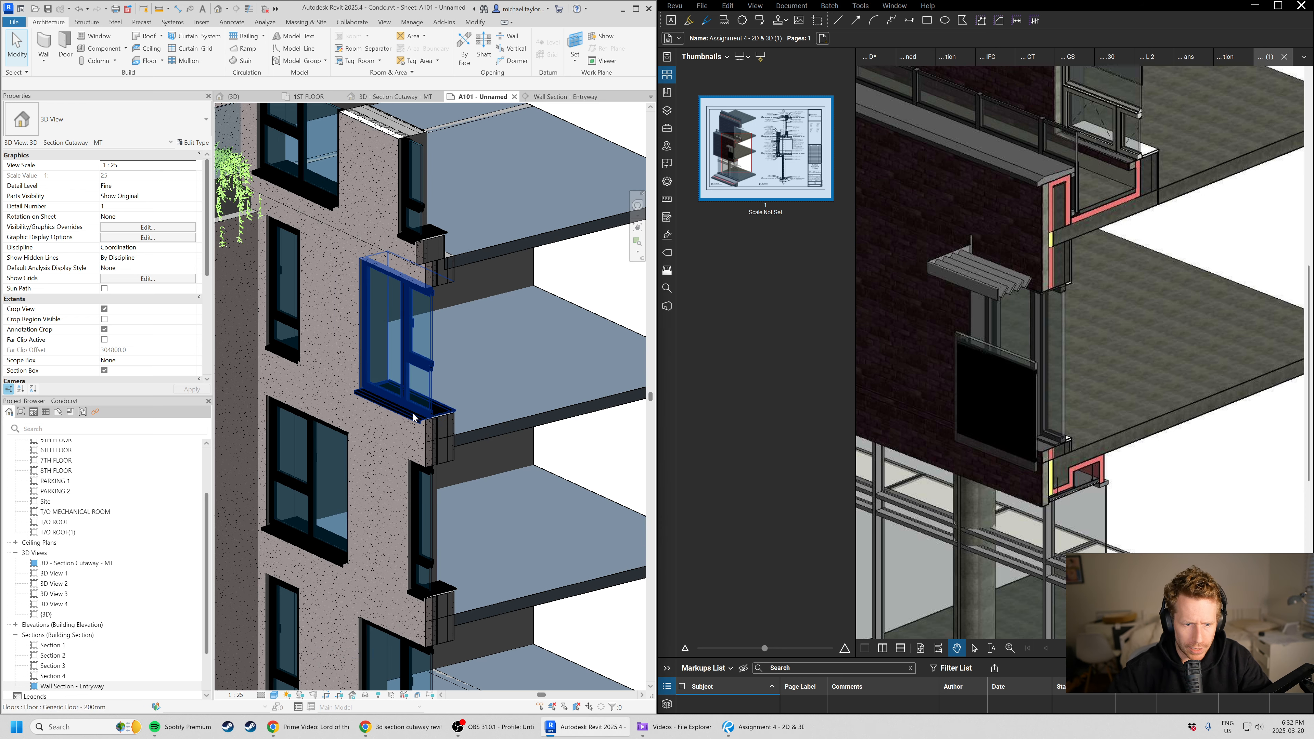
- Compare the cut wall layers at the slab edge in the shaded cutaway with those in the reference PDF's 3D section
{"action": "middle_click_drag", "start_coordinate": [408, 290], "coordinate": [430, 246], "text": "shift"}
{"action": "scroll", "coordinate": [427, 328], "scroll_direction": "up", "scroll_amount": 5}
{"action": "scroll", "coordinate": [427, 328], "scroll_direction": "up", "scroll_amount": 6}
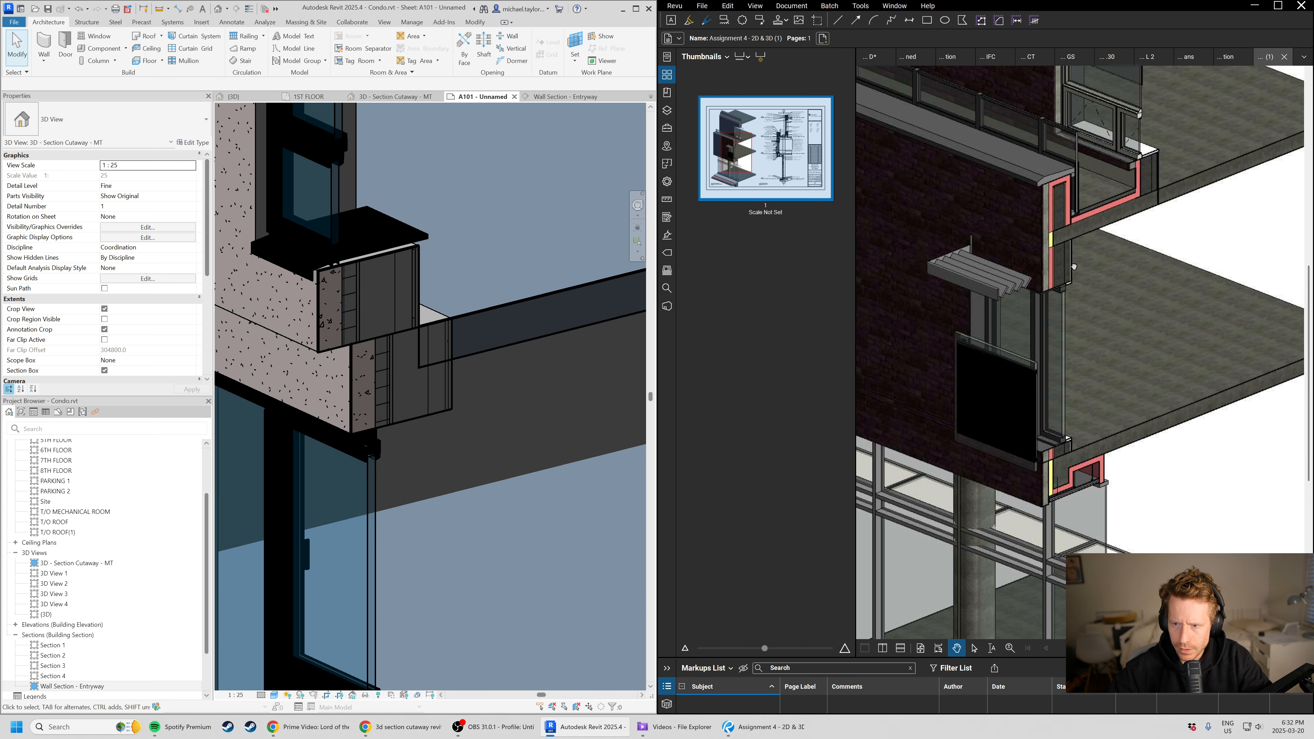
{"action": "left_click", "coordinate": [1069, 282]}
{"action": "scroll", "coordinate": [1069, 282], "scroll_direction": "up", "scroll_amount": 6}
{"action": "scroll", "coordinate": [1067, 283], "scroll_direction": "down", "scroll_amount": 2}
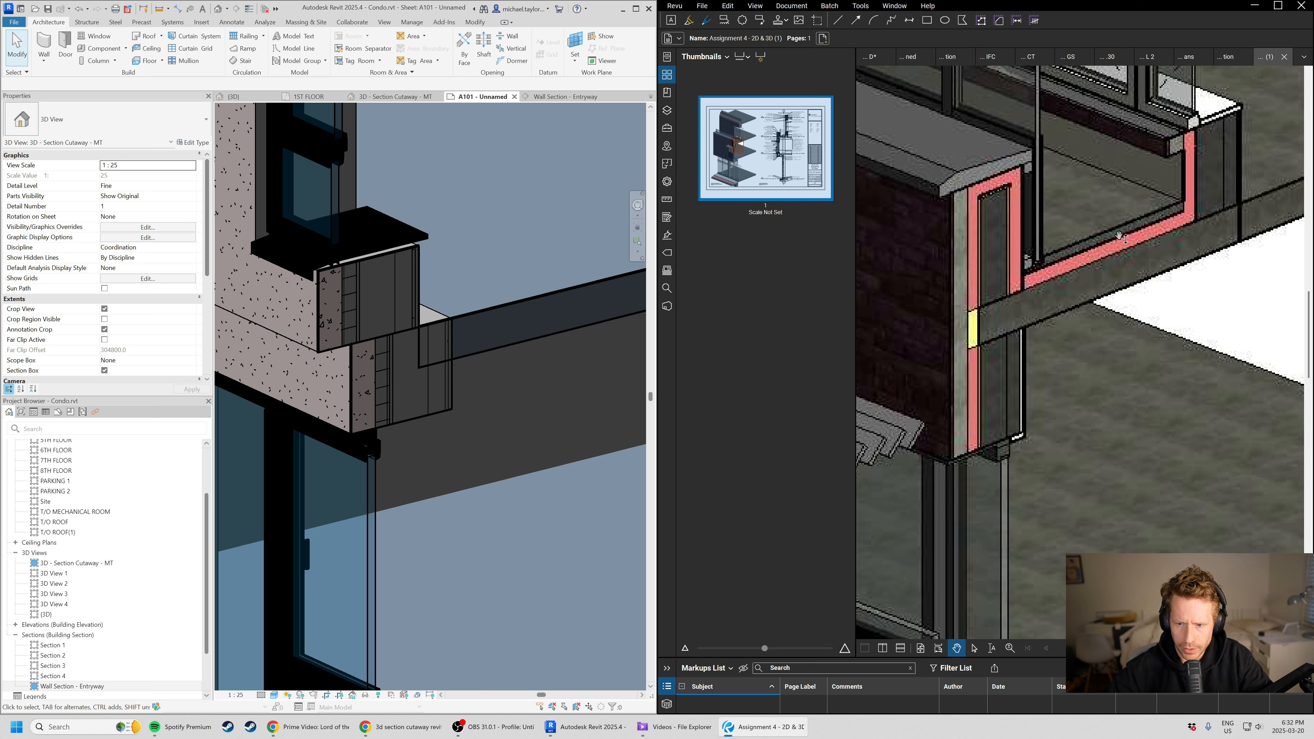
{"action": "left_click_drag", "start_coordinate": [939, 278], "coordinate": [964, 307]}
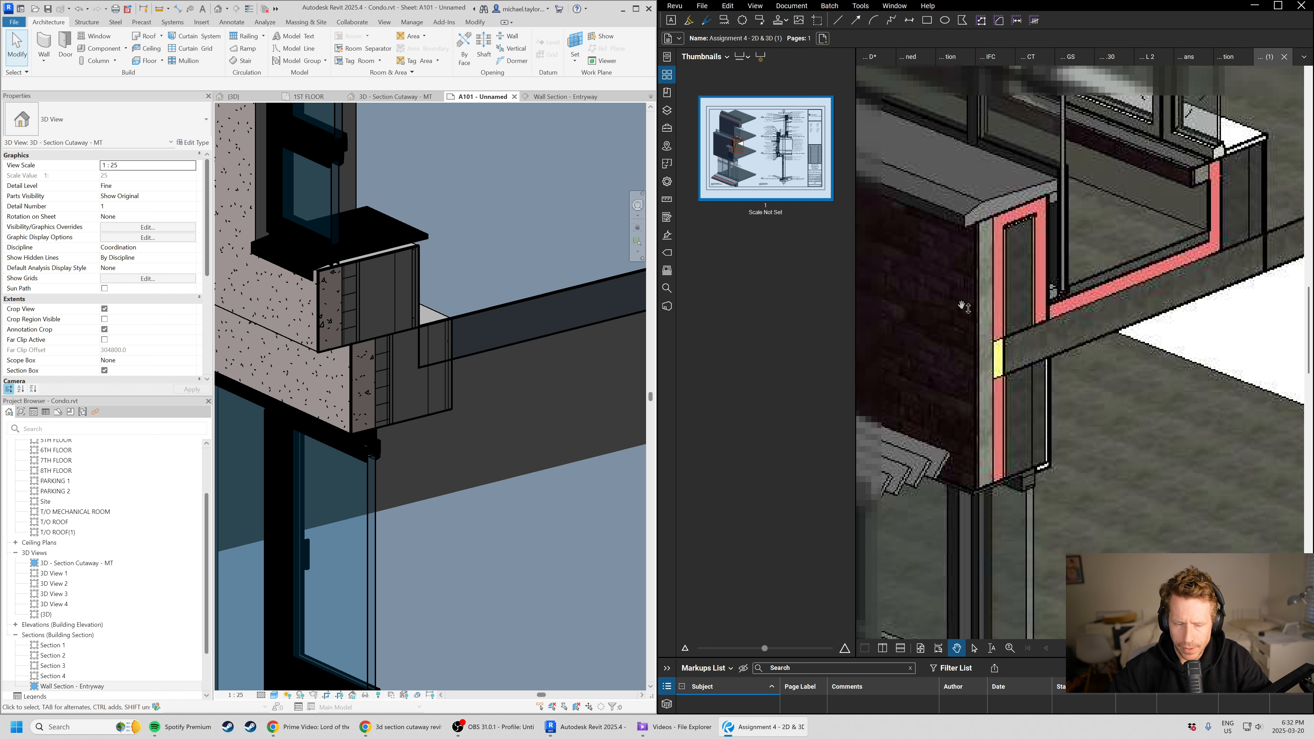
{"action": "scroll", "coordinate": [450, 289], "scroll_direction": "down", "scroll_amount": 2}
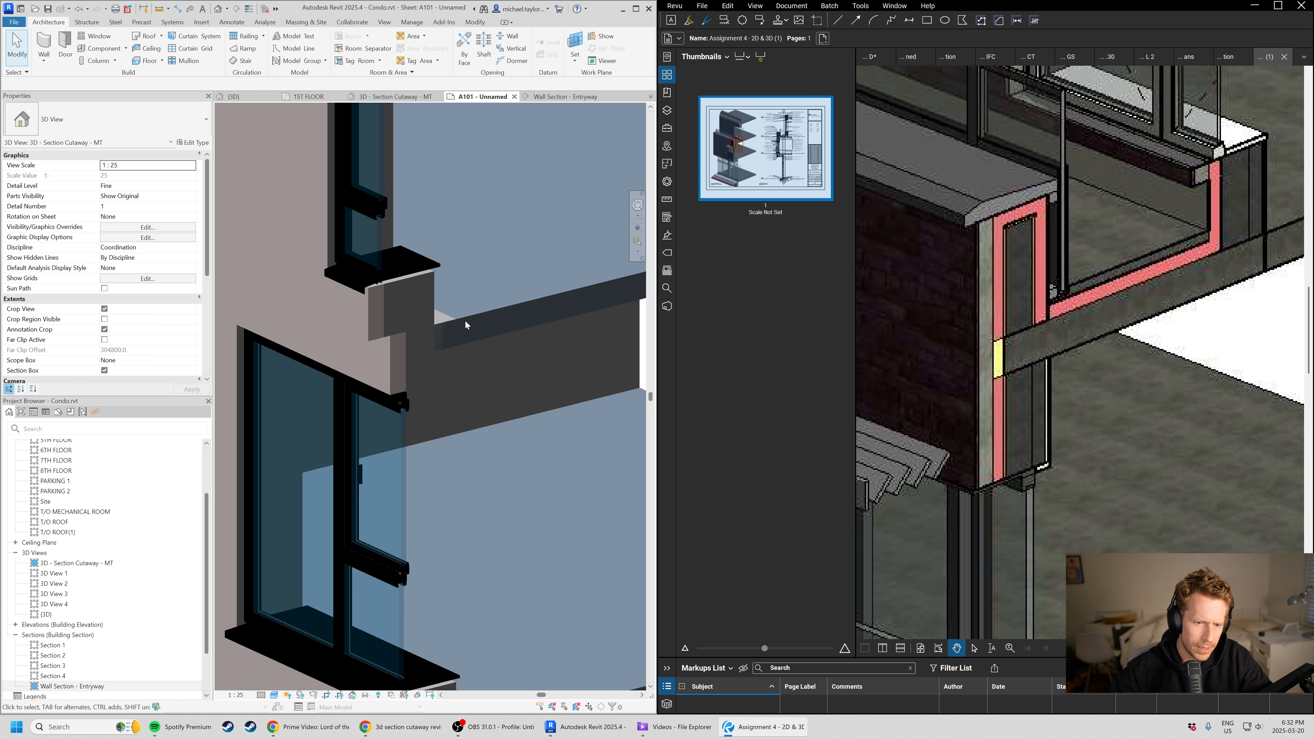
- Examine the wall layers at the slab edge and the cut window frame profiles of the shaded 3D cutaway up close
{"action": "middle_click_drag", "start_coordinate": [508, 569], "coordinate": [494, 285]}
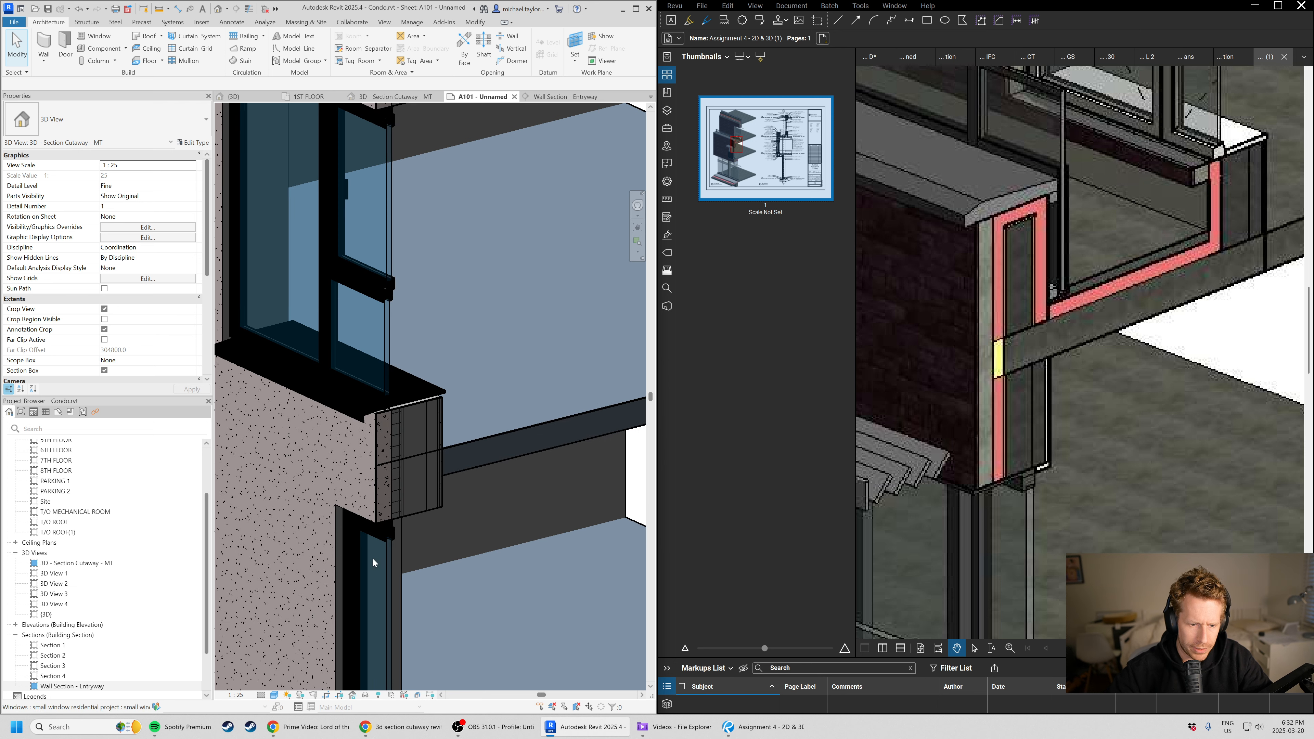
{"action": "scroll", "coordinate": [415, 435], "scroll_direction": "up", "scroll_amount": 2}
{"action": "scroll", "coordinate": [386, 415], "scroll_direction": "up", "scroll_amount": 2}
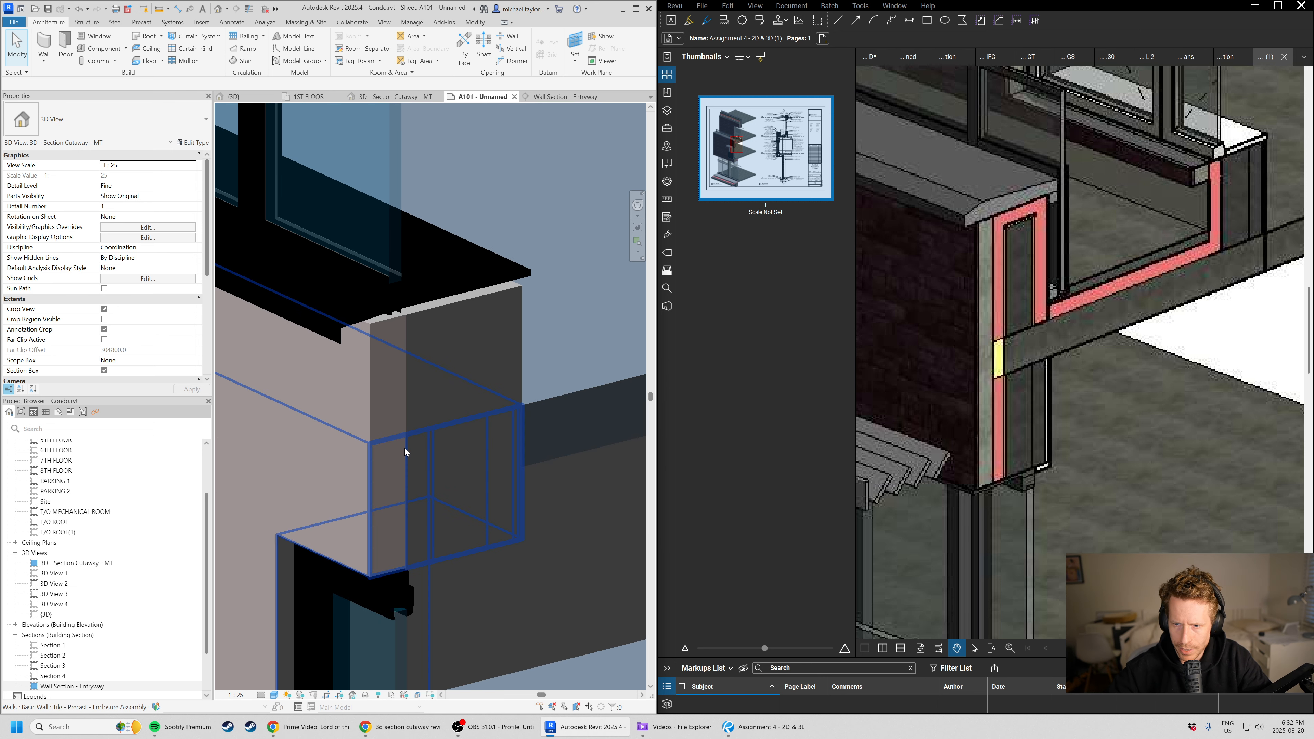
{"action": "scroll", "coordinate": [404, 448], "scroll_direction": "up", "scroll_amount": 1}
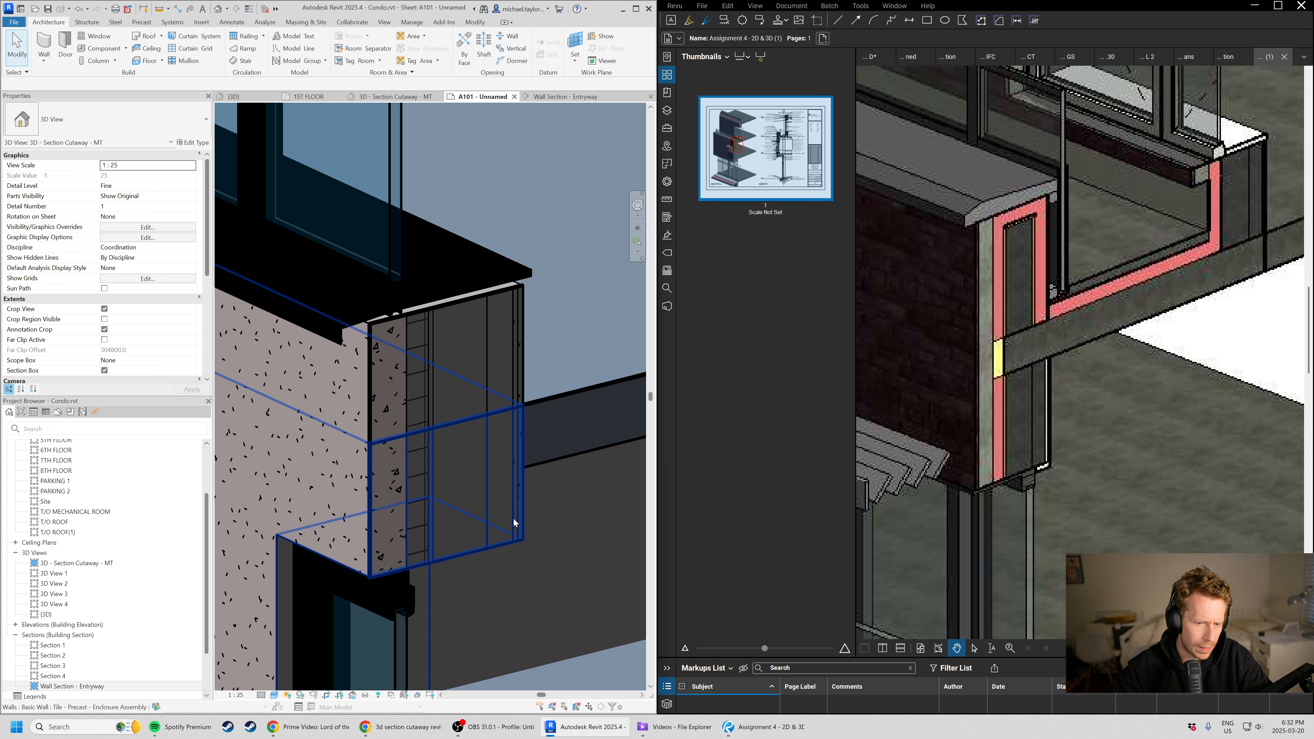
{"action": "middle_click_drag", "start_coordinate": [516, 527], "coordinate": [501, 399], "text": "shift"}
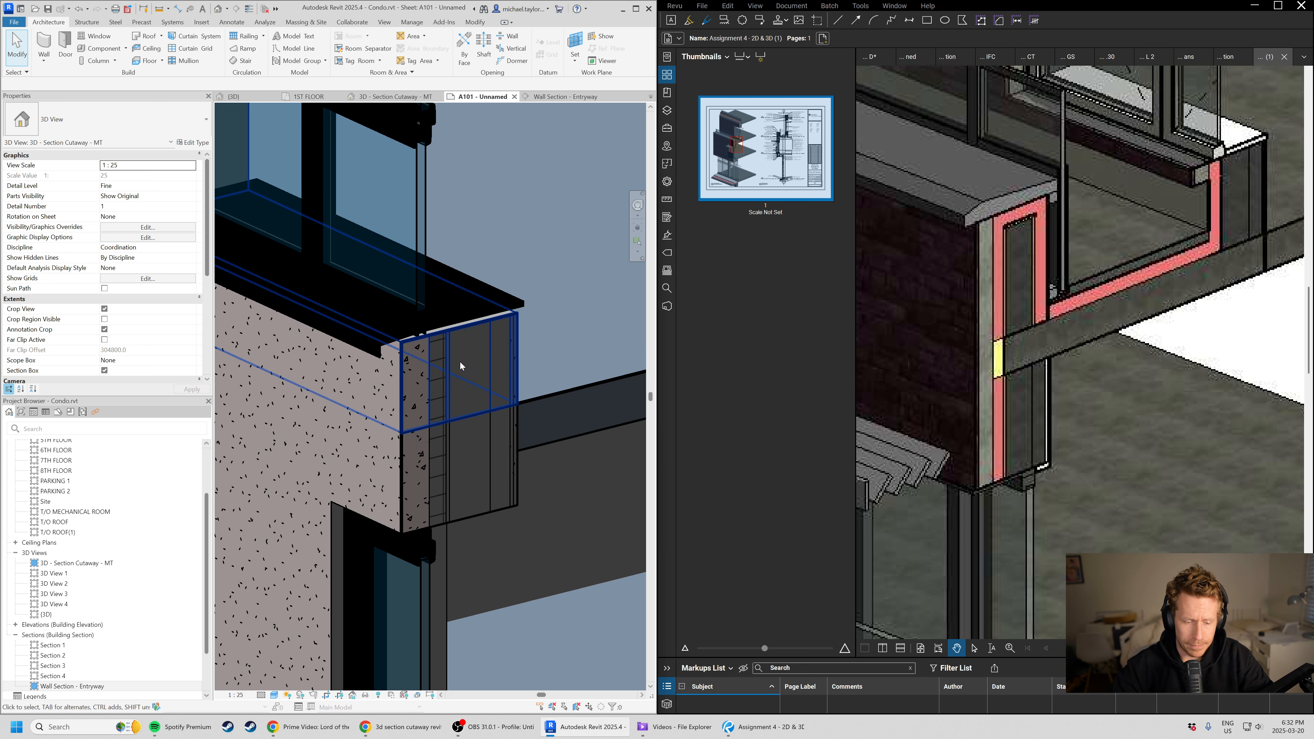
{"action": "scroll", "coordinate": [460, 362], "scroll_direction": "down", "scroll_amount": 3}
{"action": "scroll", "coordinate": [473, 470], "scroll_direction": "up", "scroll_amount": 6}
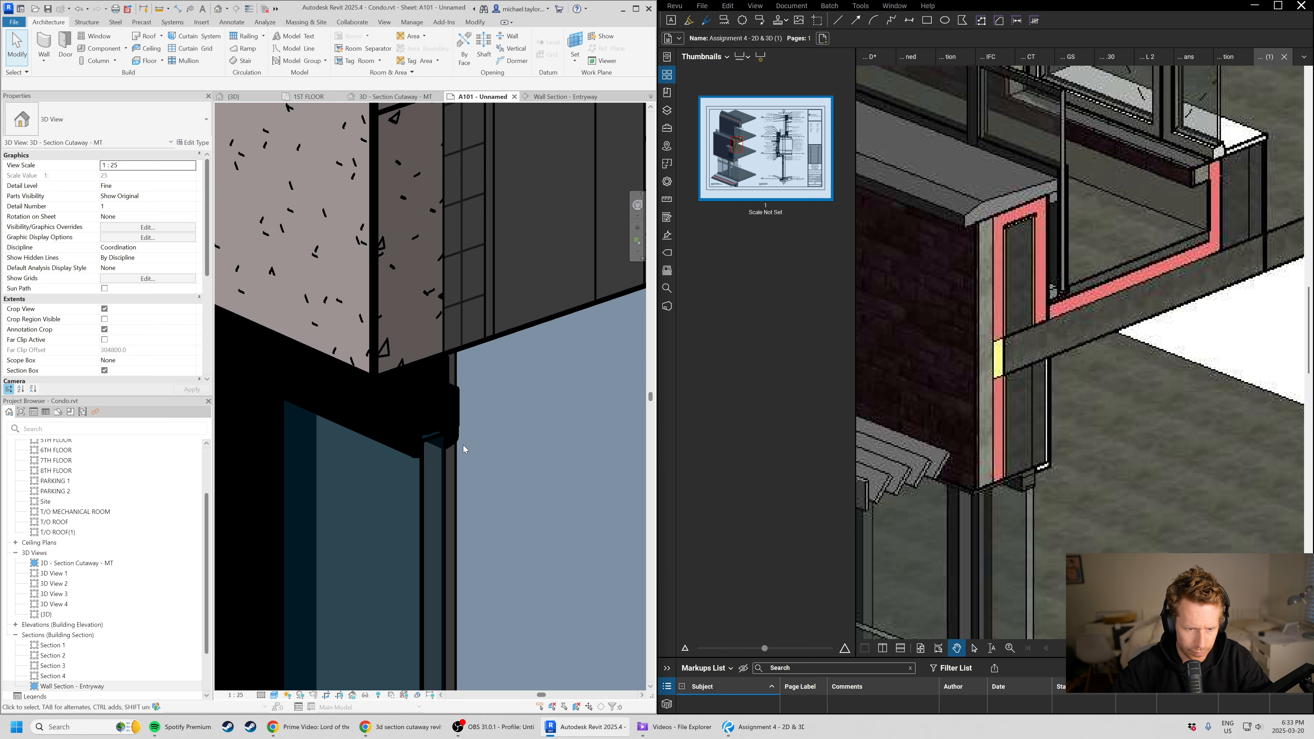
{"action": "left_click", "coordinate": [458, 410]}
{"action": "key", "text": "Escape"}
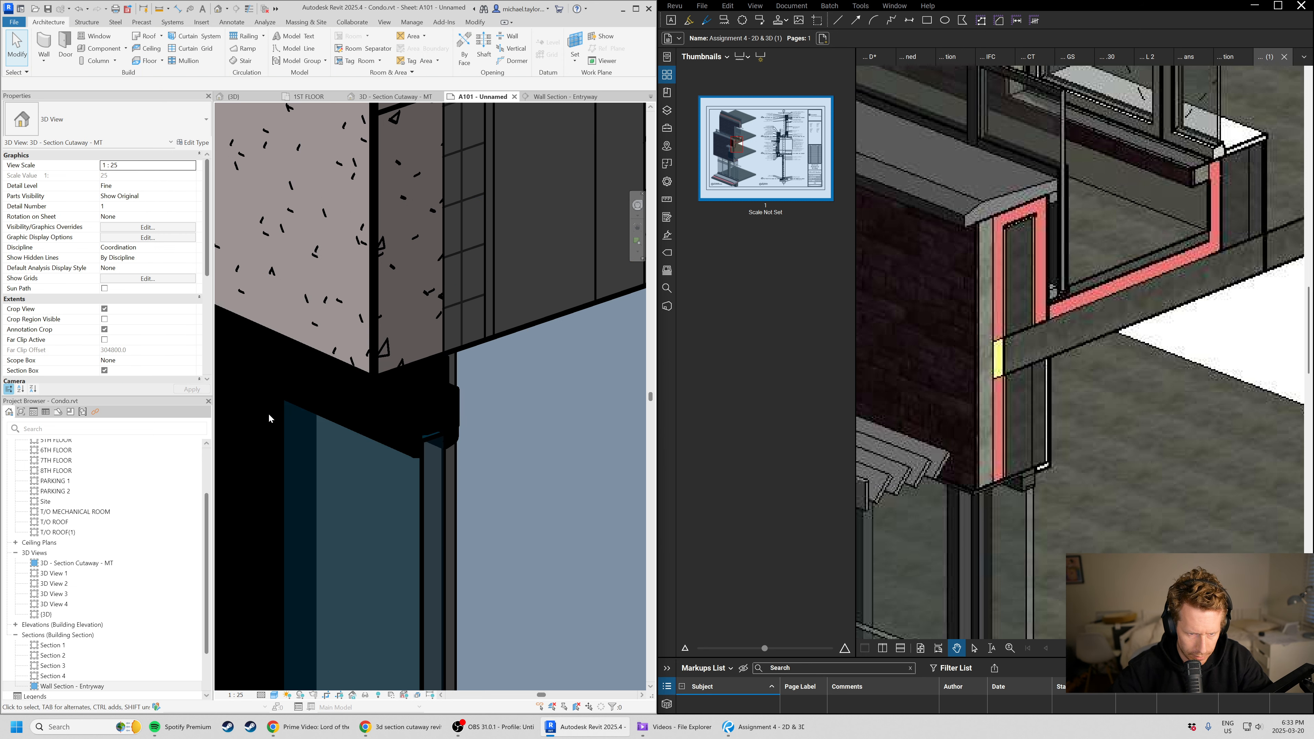
{"action": "scroll", "coordinate": [412, 393], "scroll_direction": "down", "scroll_amount": 2}
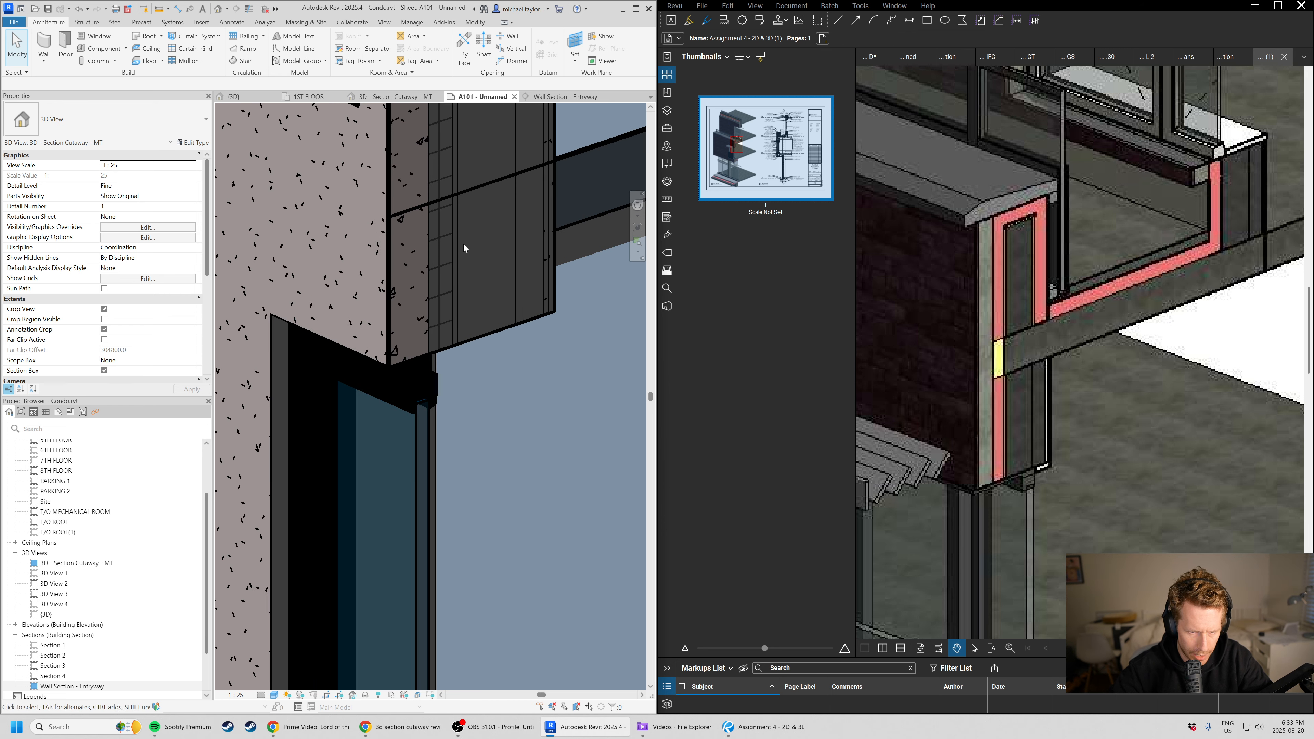
{"action": "scroll", "coordinate": [463, 244], "scroll_direction": "down", "scroll_amount": 3}
{"action": "scroll", "coordinate": [448, 383], "scroll_direction": "down", "scroll_amount": 3}
{"action": "scroll", "coordinate": [446, 504], "scroll_direction": "up", "scroll_amount": 4}
{"action": "scroll", "coordinate": [443, 452], "scroll_direction": "up", "scroll_amount": 2}
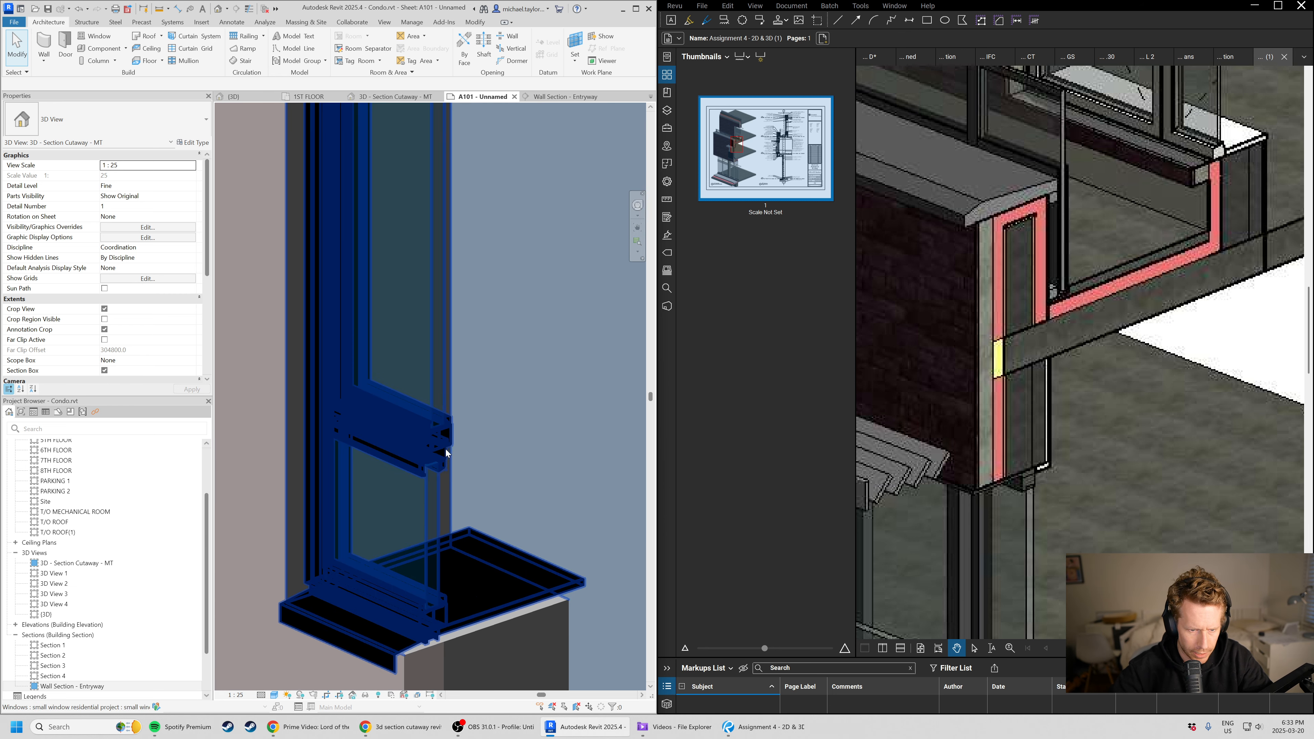
{"action": "scroll", "coordinate": [446, 449], "scroll_direction": "up", "scroll_amount": 2}
{"action": "scroll", "coordinate": [434, 467], "scroll_direction": "up", "scroll_amount": 1}
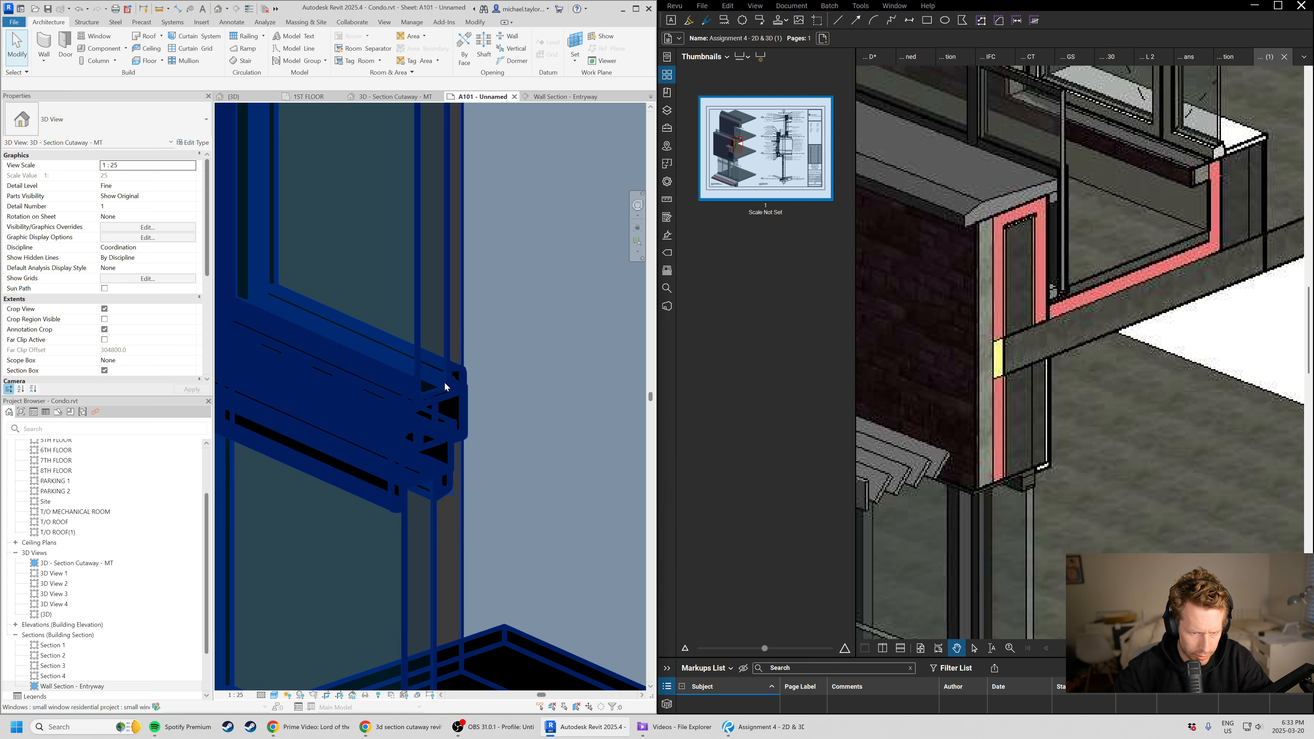
- Switch the 3D cutaway to Hidden Line and review its window profiles and wall layers against the reference PDF
{"action": "left_click", "coordinate": [287, 695]}
{"action": "left_click", "coordinate": [313, 644]}
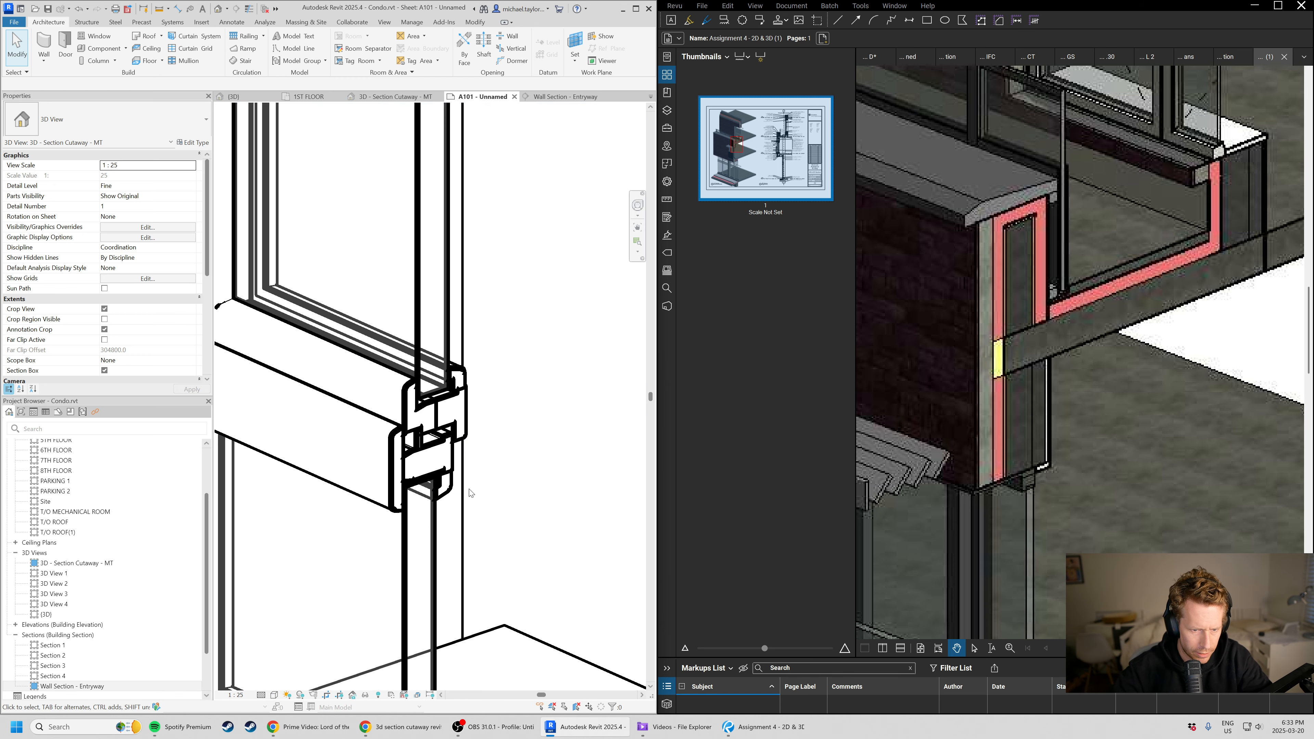
{"action": "scroll", "coordinate": [471, 493], "scroll_direction": "down", "scroll_amount": 4}
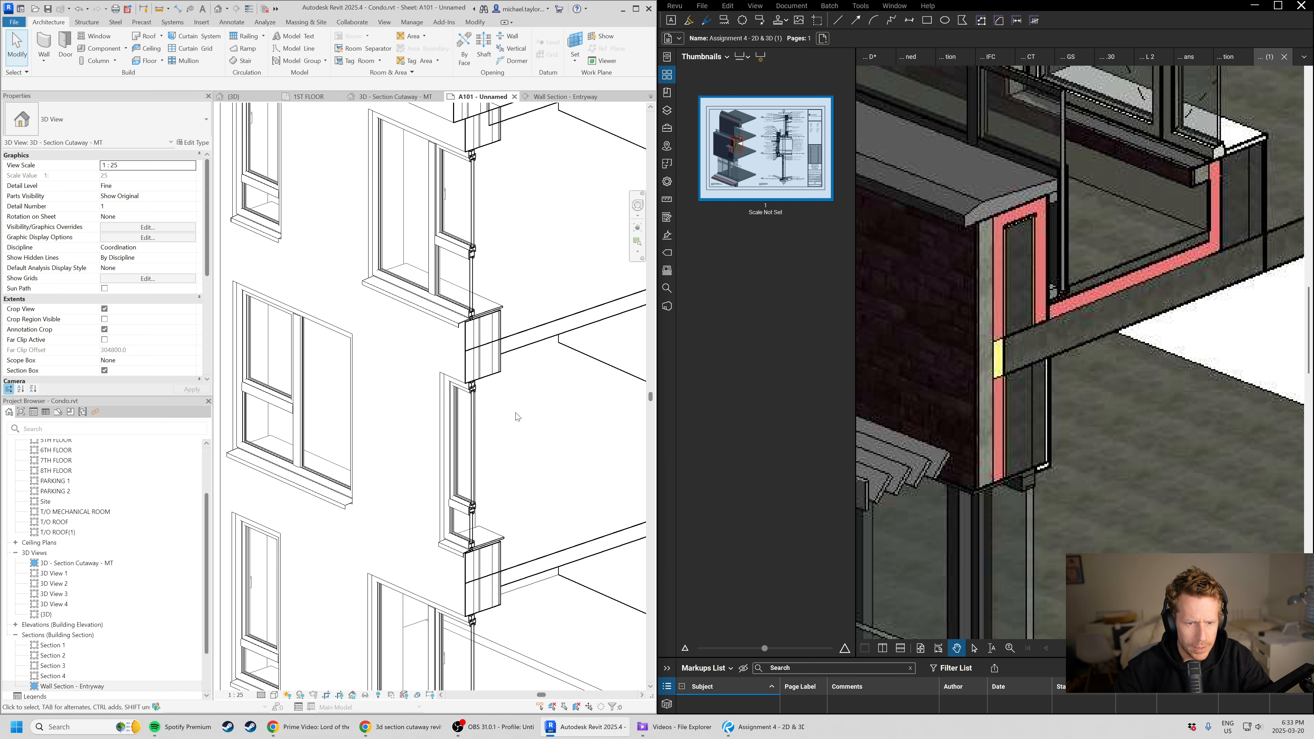
{"action": "scroll", "coordinate": [481, 462], "scroll_direction": "down", "scroll_amount": 1}
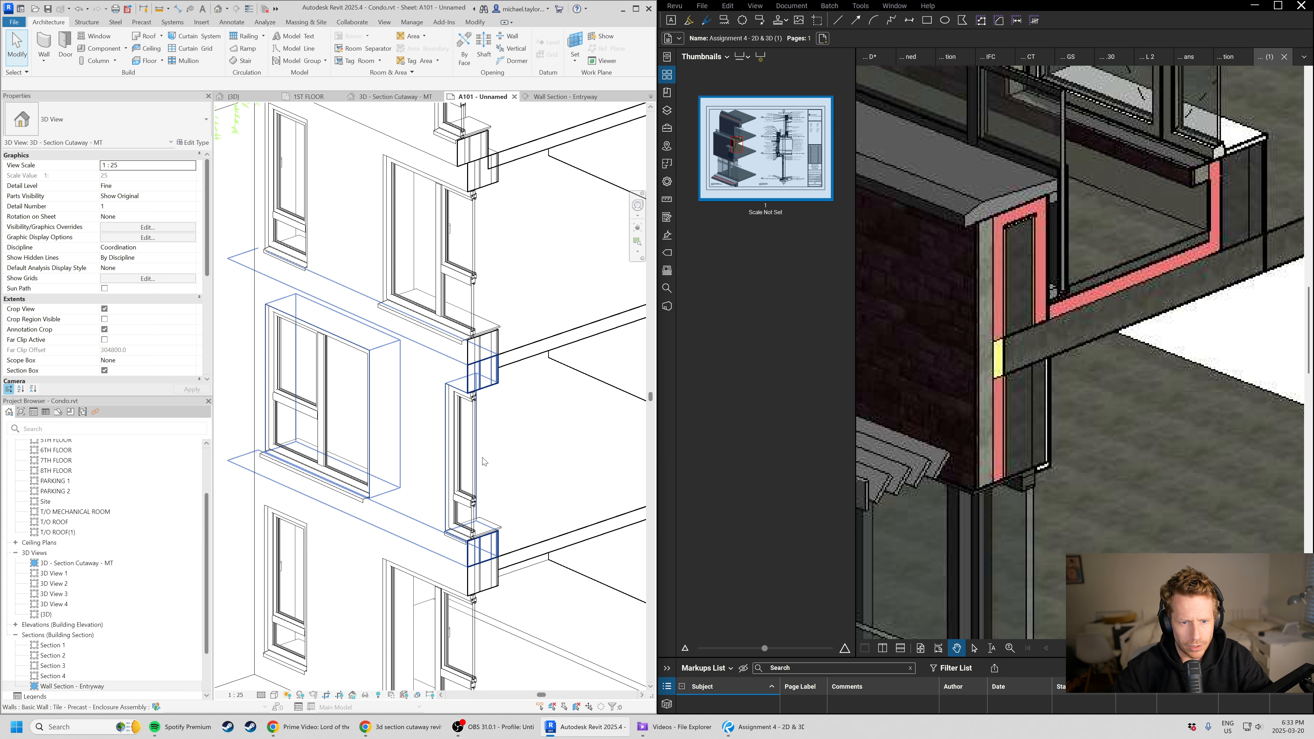
{"action": "scroll", "coordinate": [484, 462], "scroll_direction": "down", "scroll_amount": 2}
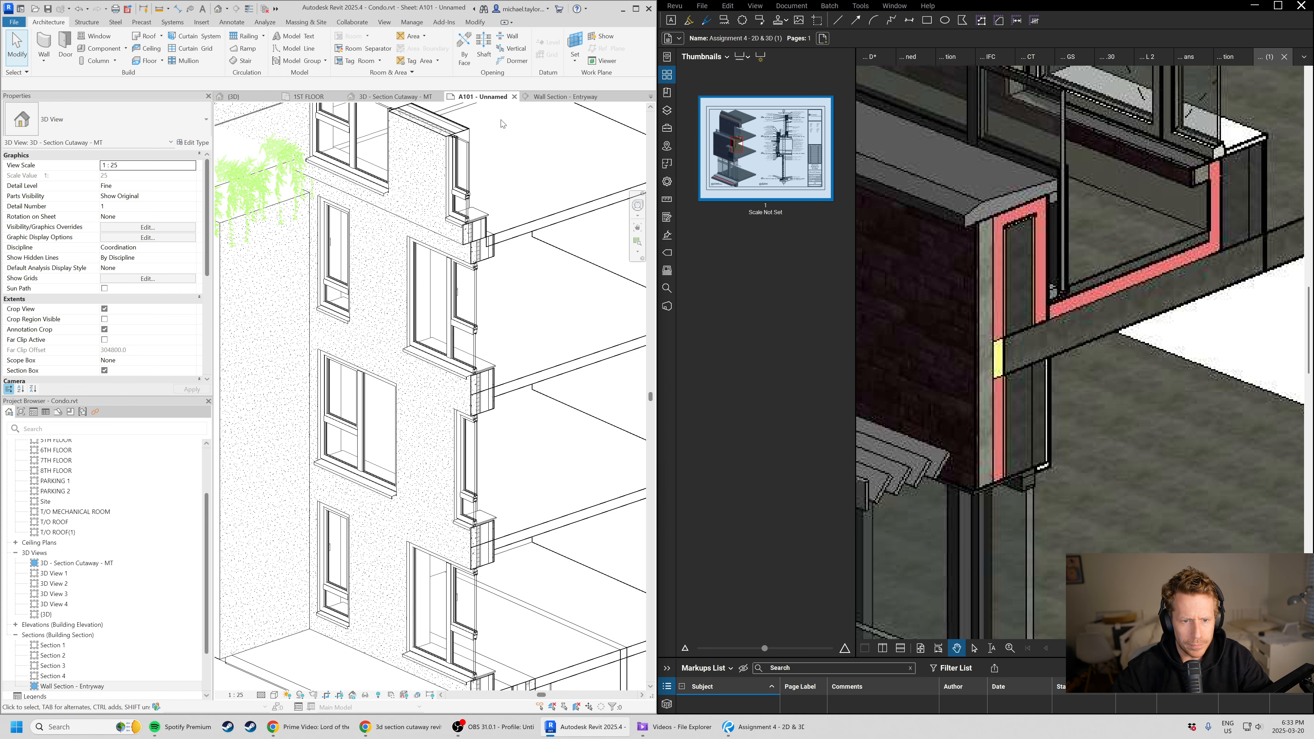
{"action": "scroll", "coordinate": [990, 366], "scroll_direction": "down", "scroll_amount": 10}
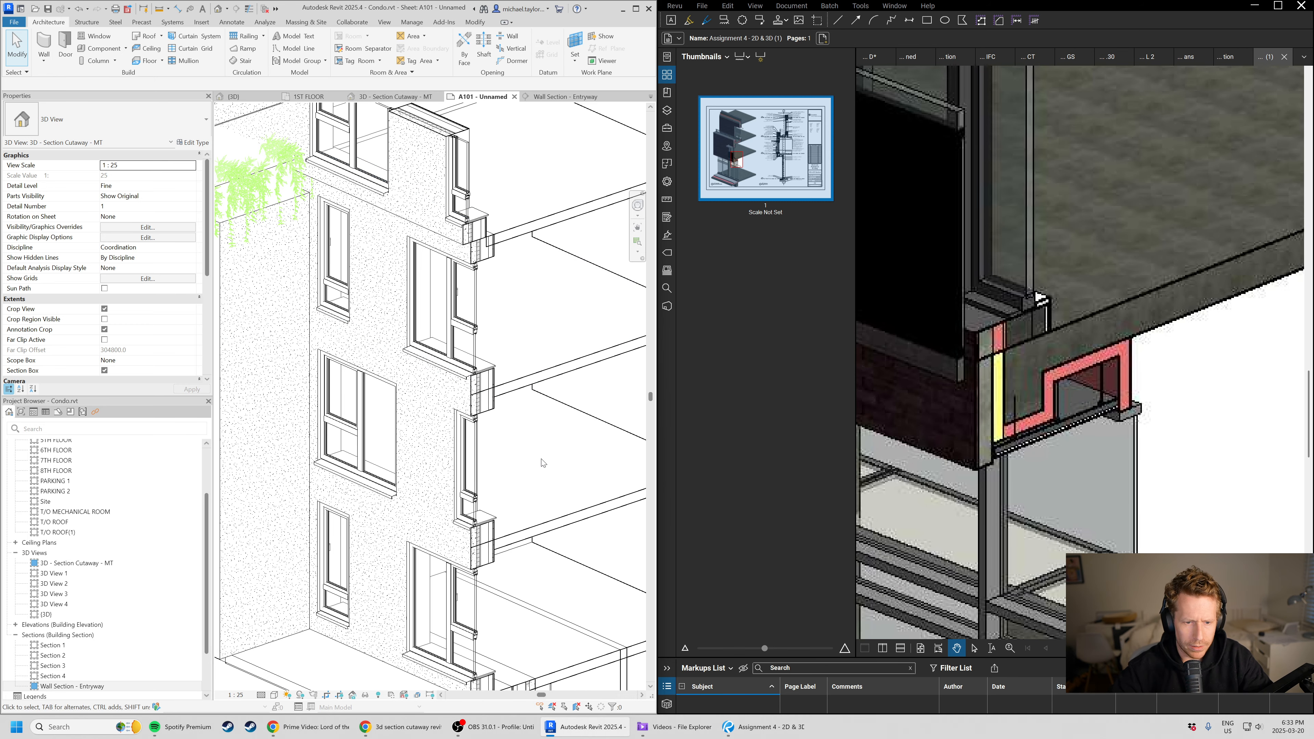
{"action": "scroll", "coordinate": [500, 534], "scroll_direction": "up", "scroll_amount": 4}
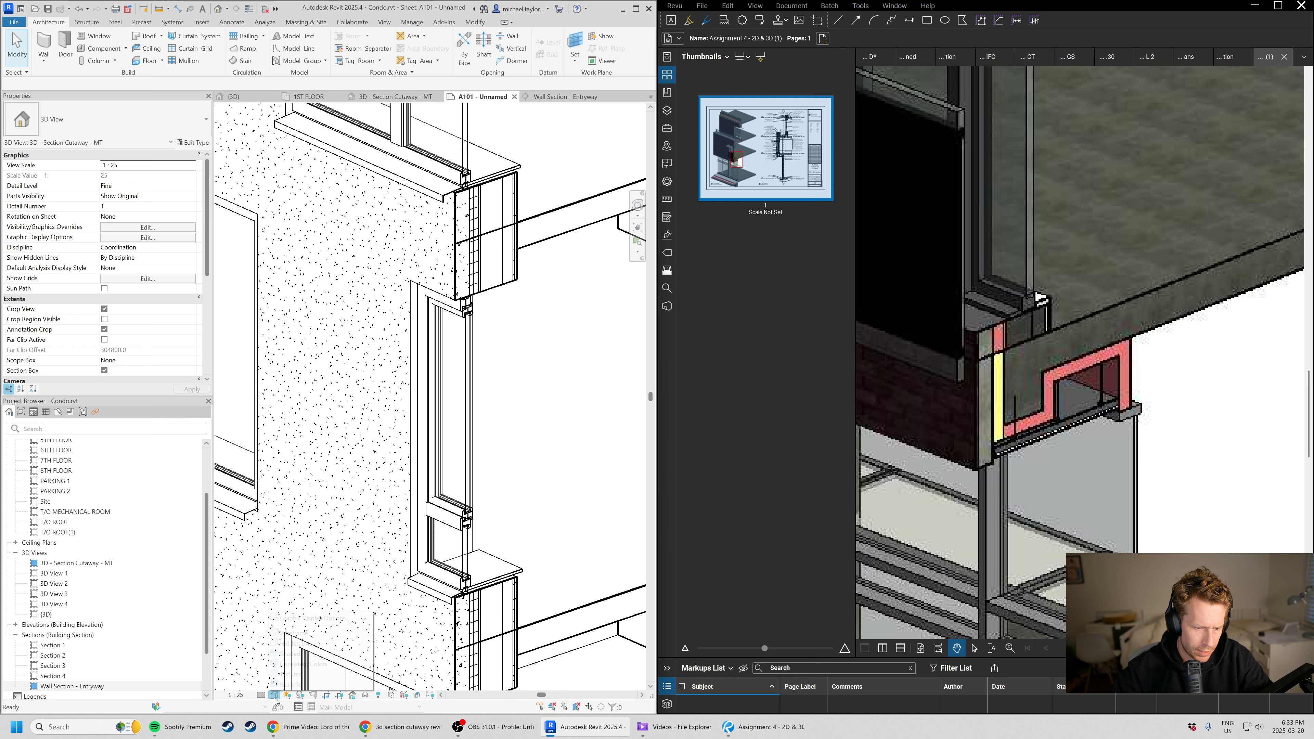
- Try the Shaded, Consistent Colors and Textures visual styles on the 3D cutaway and return it to Shaded
{"action": "left_click", "coordinate": [286, 695]}
{"action": "left_click", "coordinate": [300, 654]}
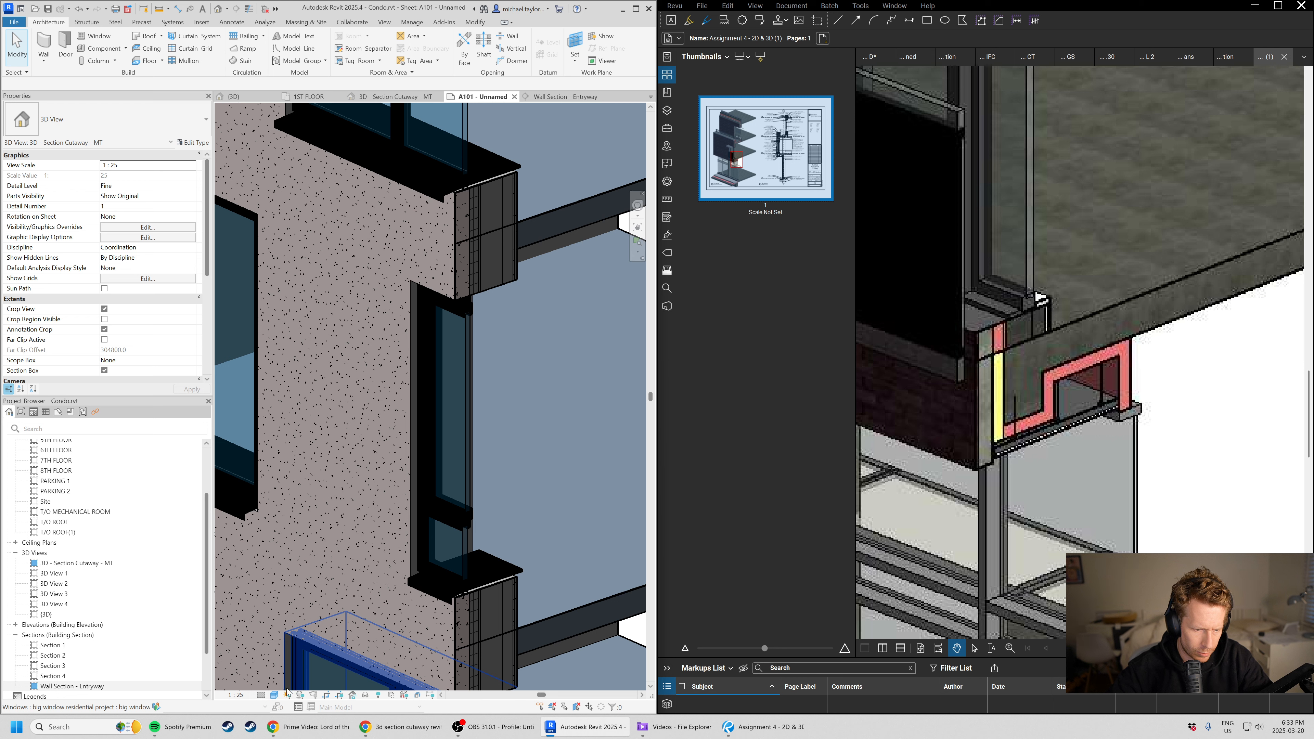
{"action": "left_click", "coordinate": [274, 695]}
{"action": "left_click", "coordinate": [304, 672]}
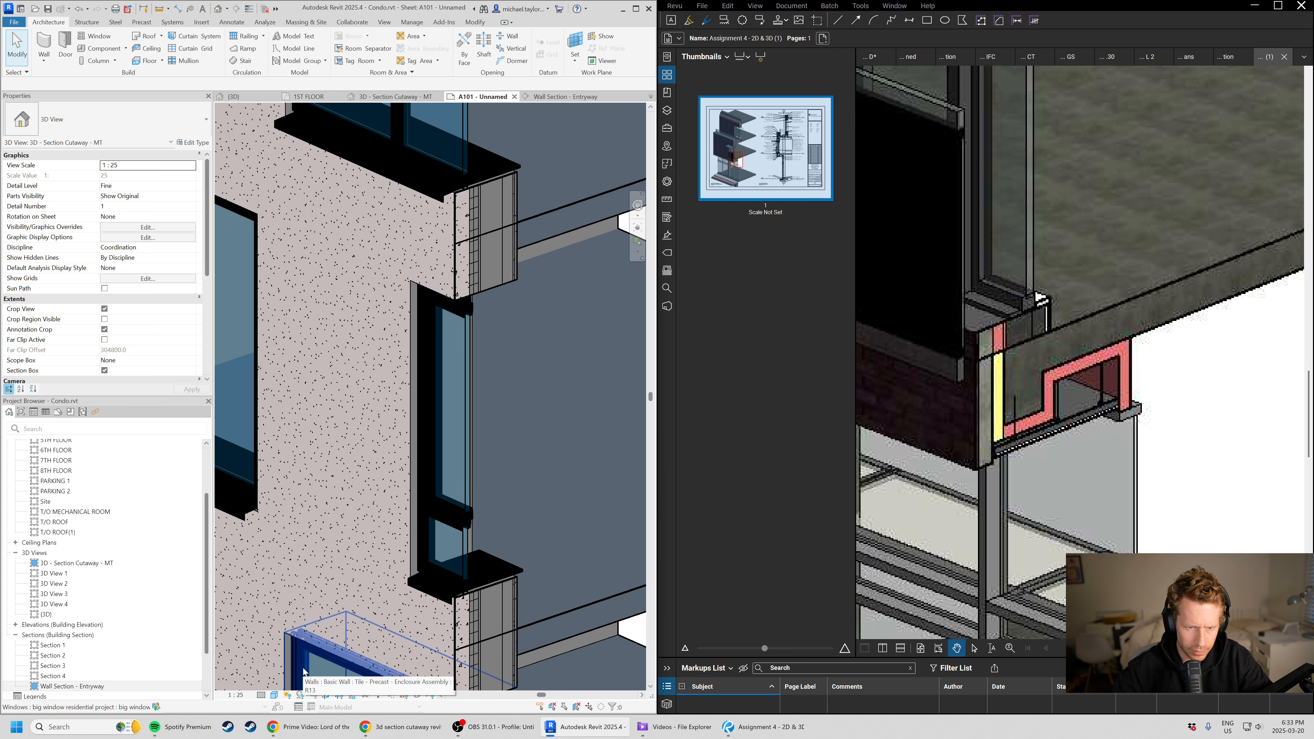
{"action": "left_click", "coordinate": [275, 695]}
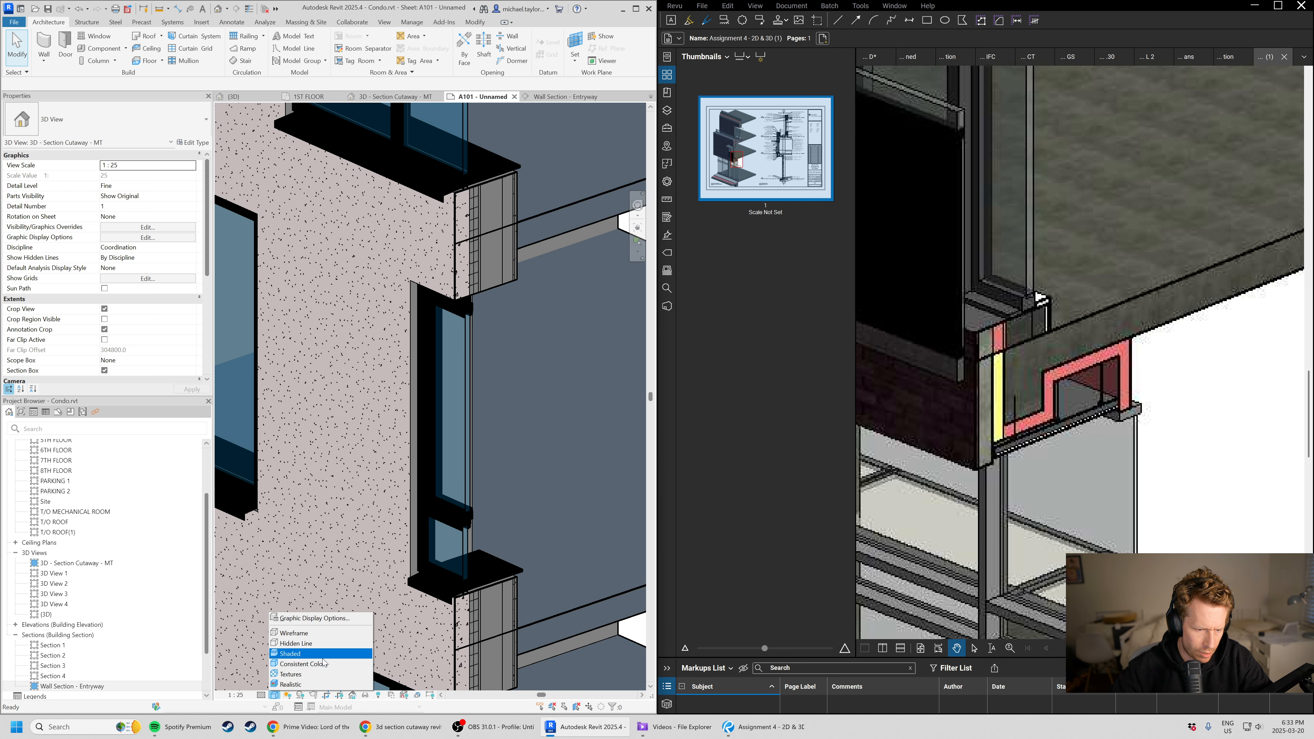
{"action": "left_click", "coordinate": [308, 674]}
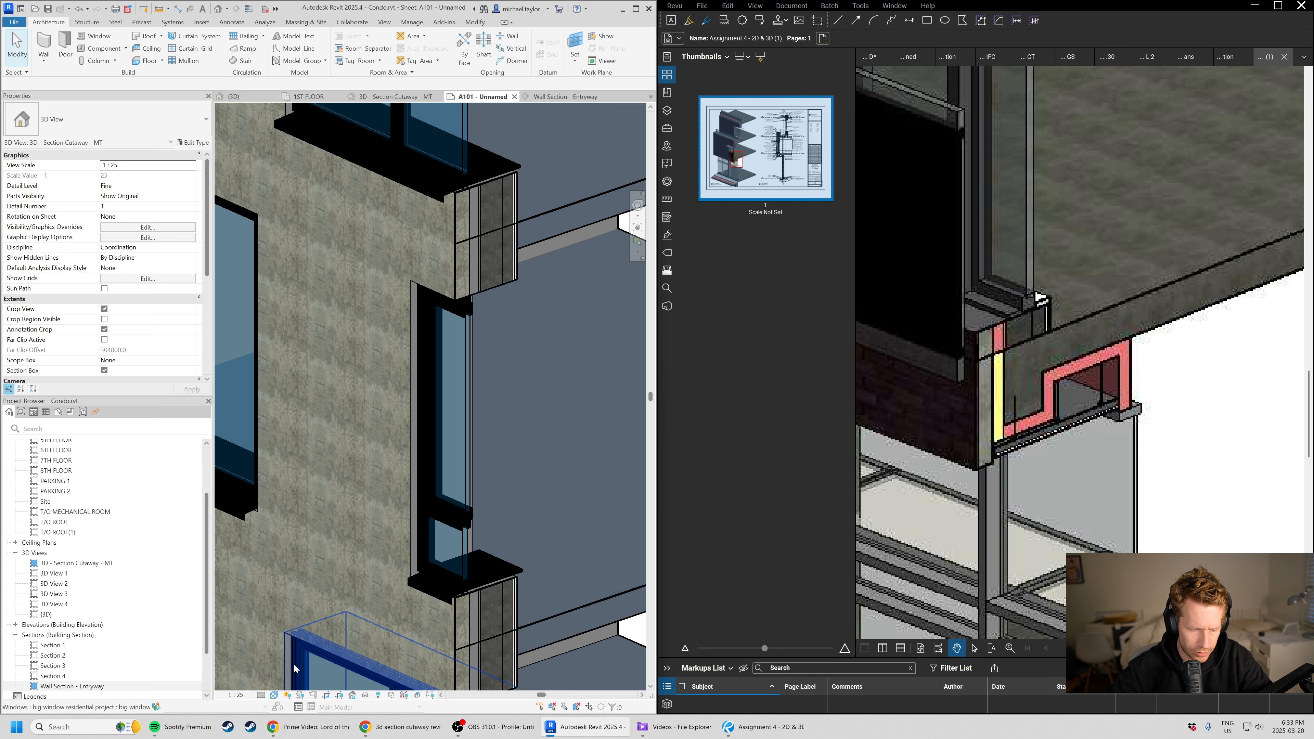
{"action": "left_click", "coordinate": [274, 695]}
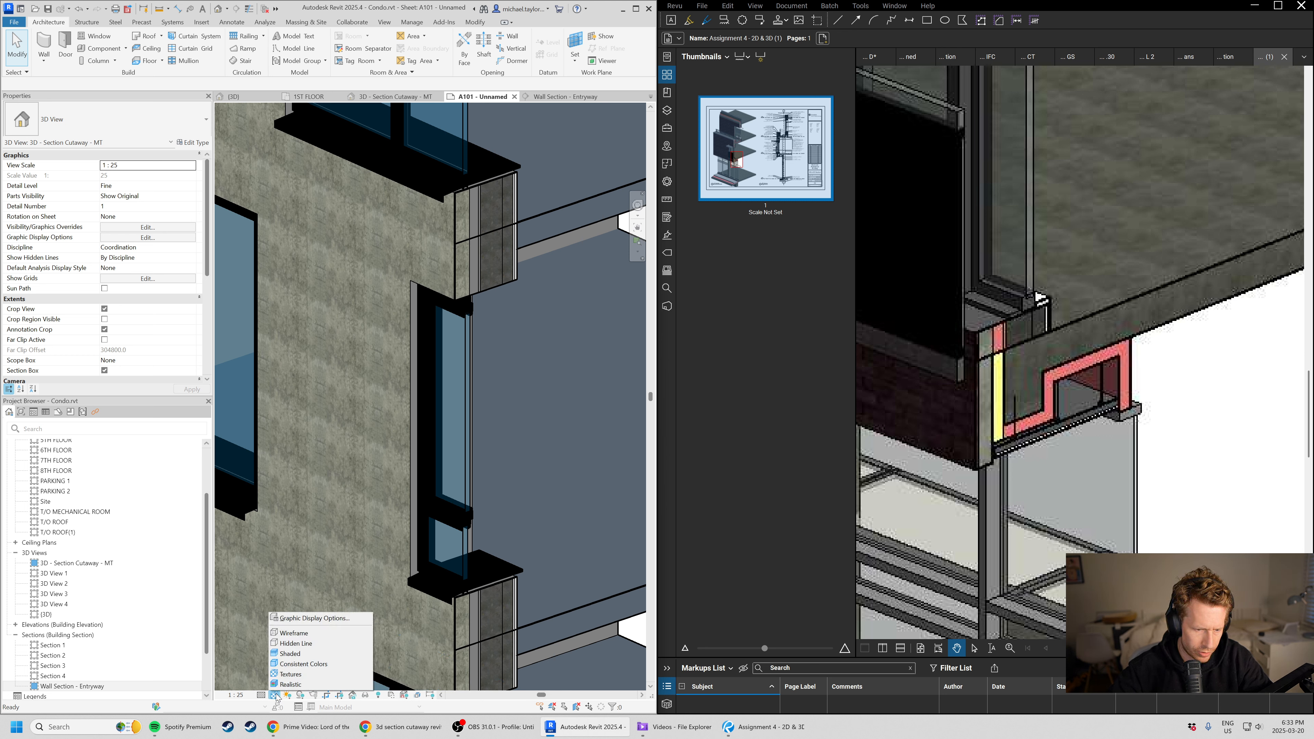
{"action": "left_click", "coordinate": [290, 653]}
- Set the exterior frame material of the "small window residential project" window type to Steel - SiteScapes - Ivory
{"action": "scroll", "coordinate": [442, 461], "scroll_direction": "down", "scroll_amount": 3}
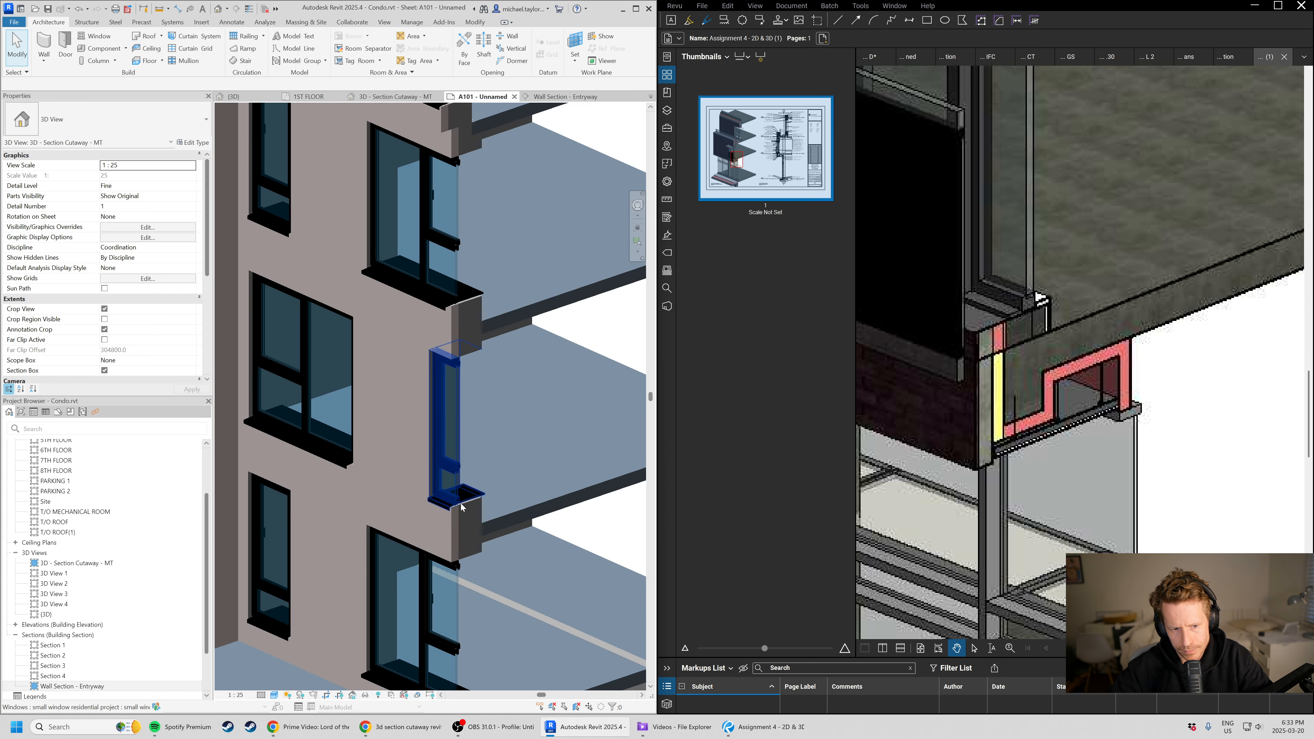
{"action": "scroll", "coordinate": [483, 481], "scroll_direction": "up", "scroll_amount": 4}
{"action": "left_click", "coordinate": [428, 450]}
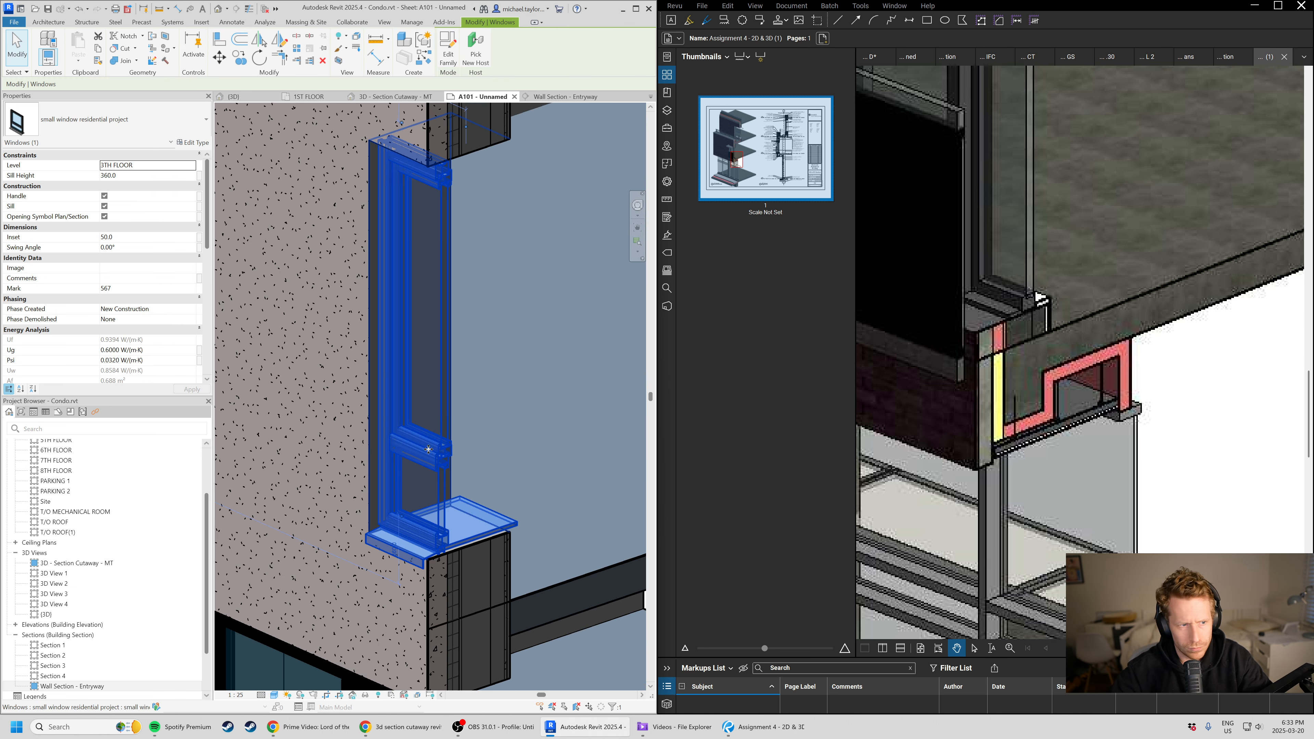
{"action": "left_click", "coordinate": [198, 145]}
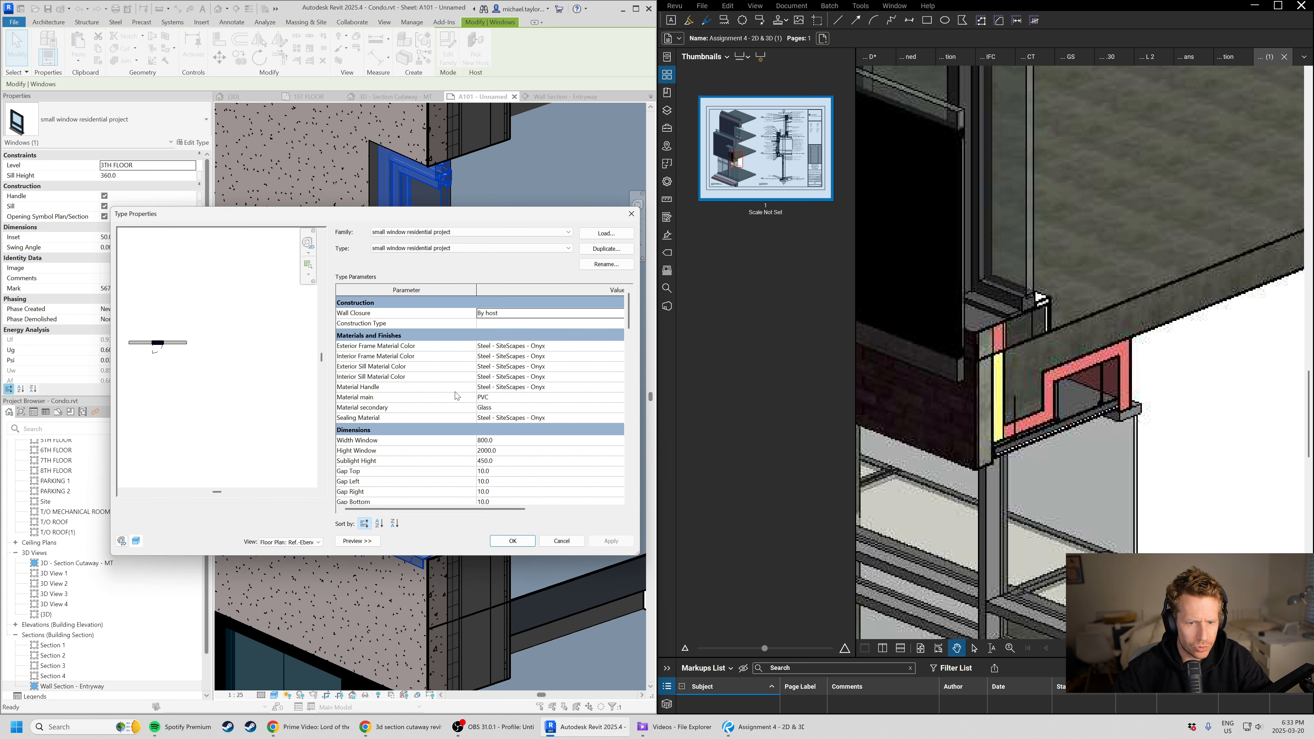
{"action": "left_click", "coordinate": [621, 349]}
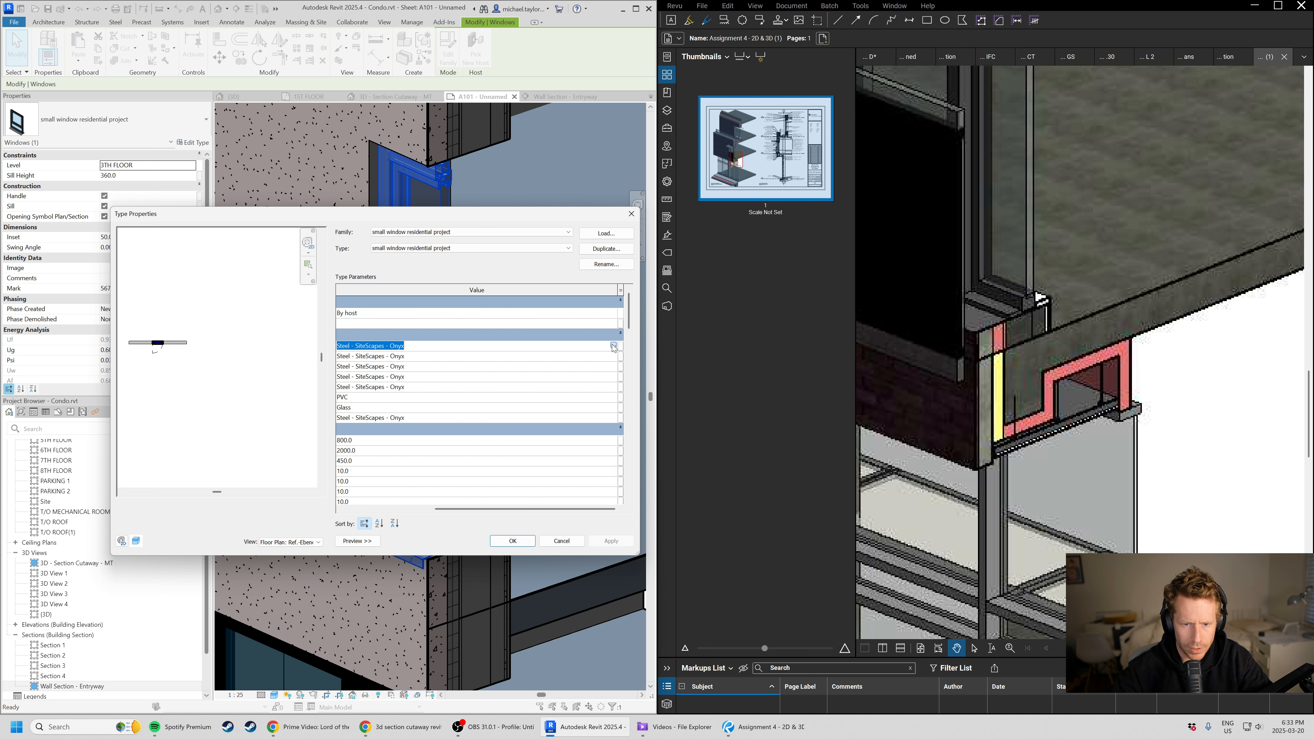
{"action": "left_click", "coordinate": [613, 345]}
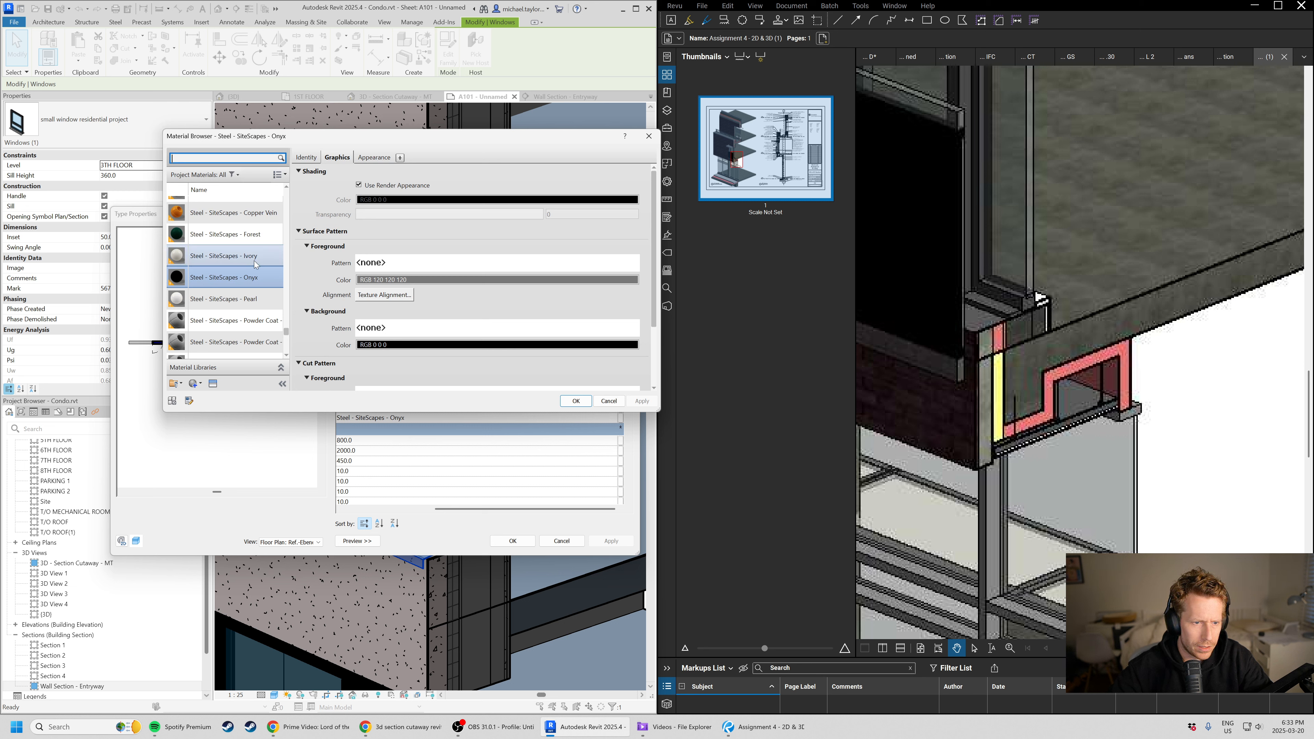
{"action": "left_click", "coordinate": [260, 260]}
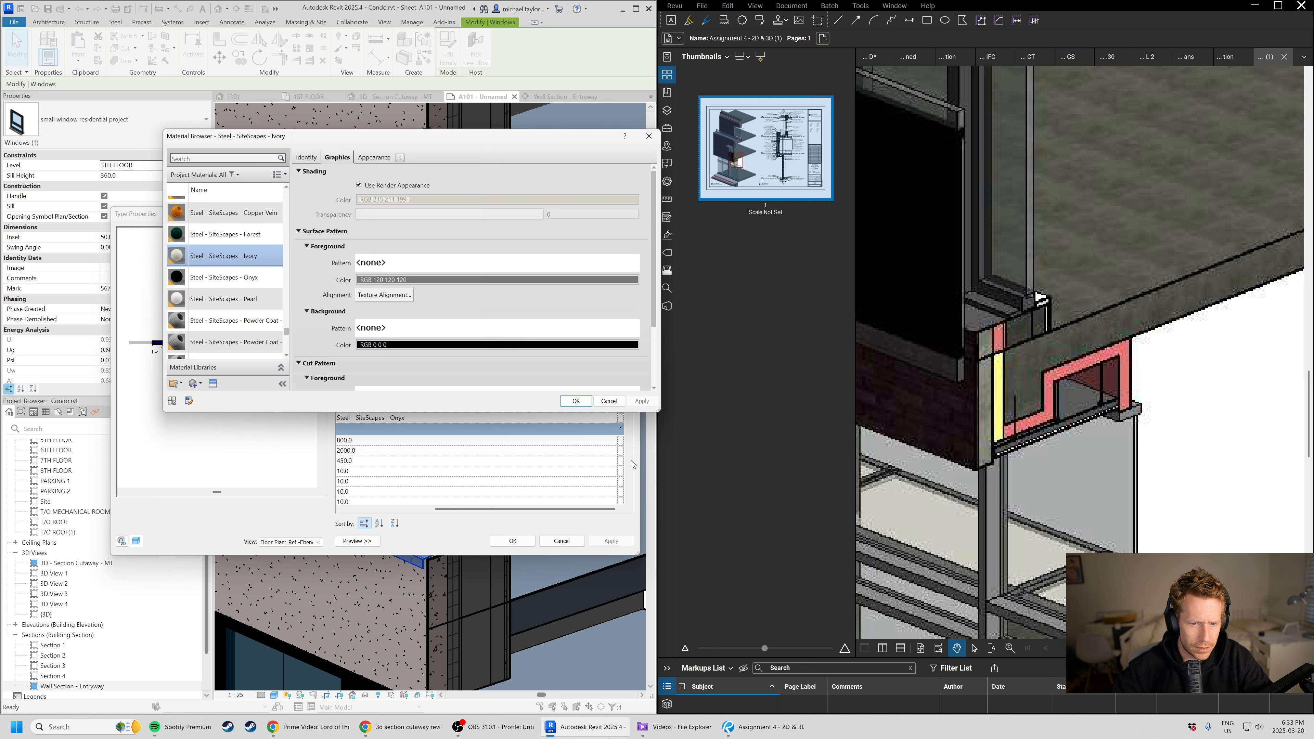
{"action": "left_click", "coordinate": [575, 402]}
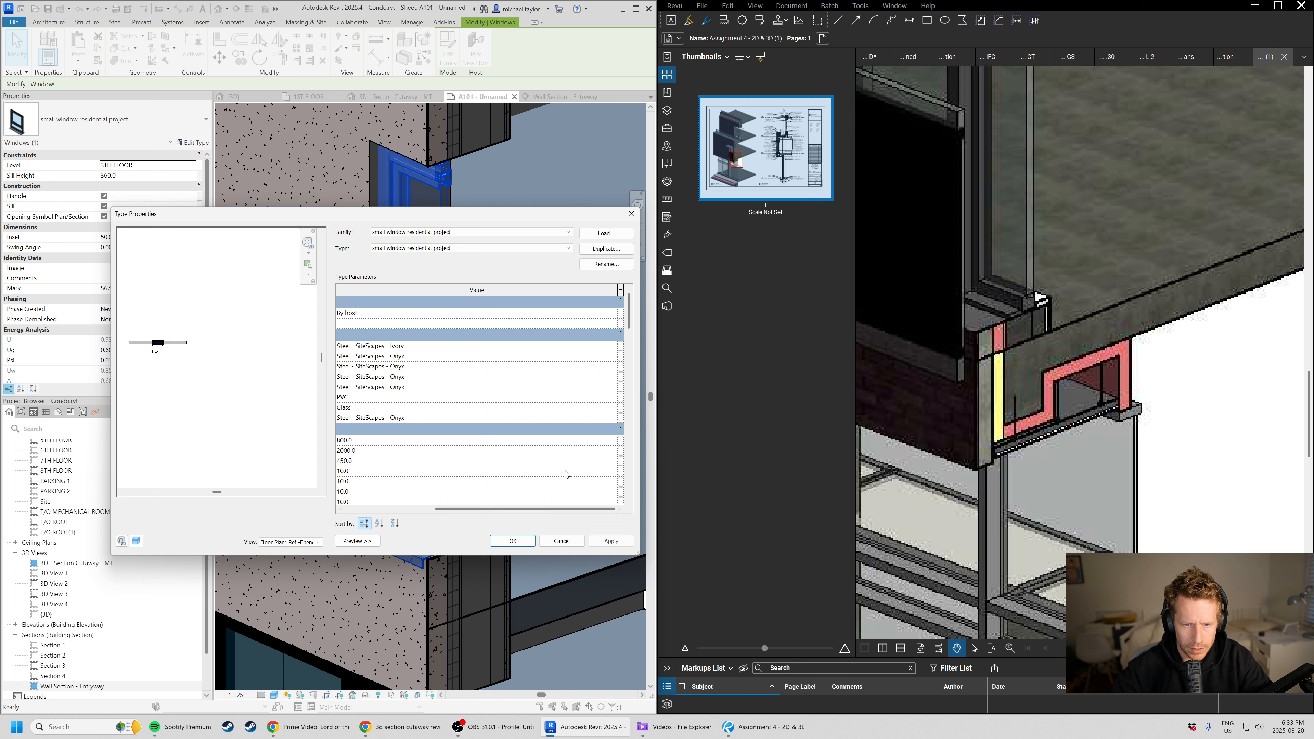
{"action": "left_click", "coordinate": [524, 543]}
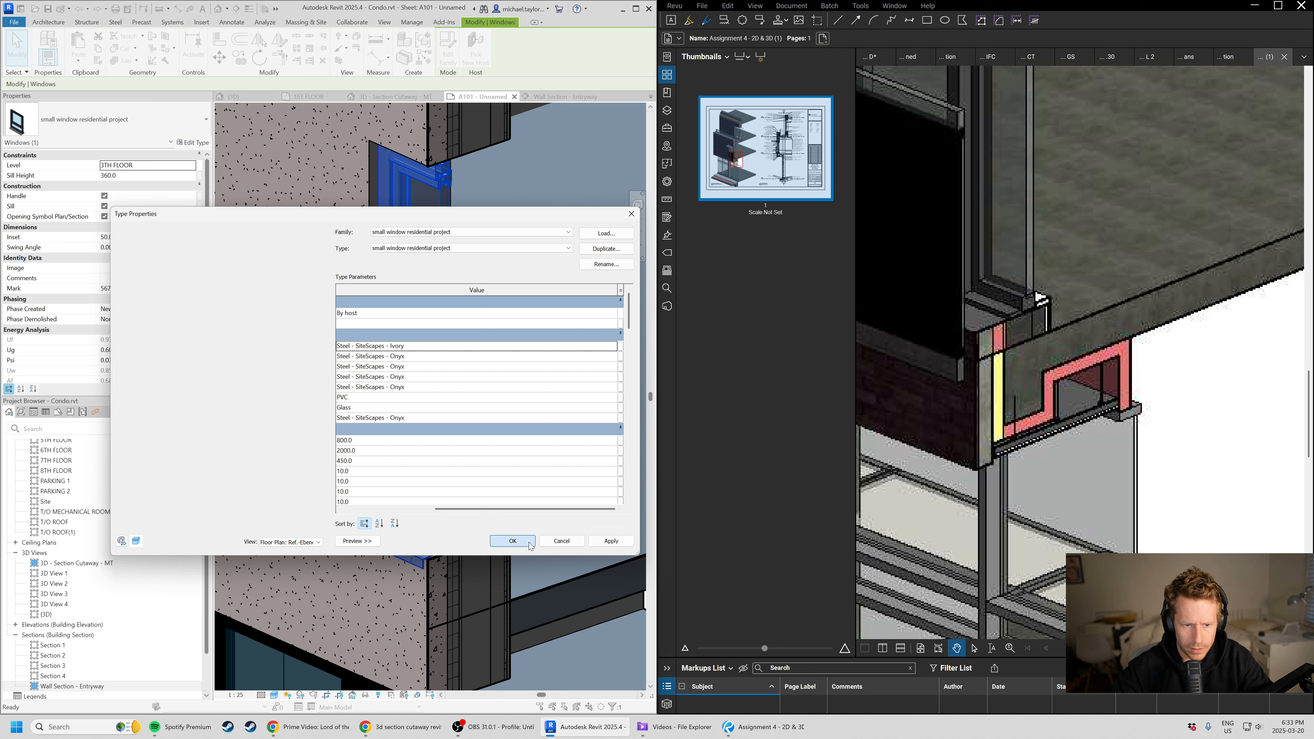
{"action": "left_click", "coordinate": [488, 399]}
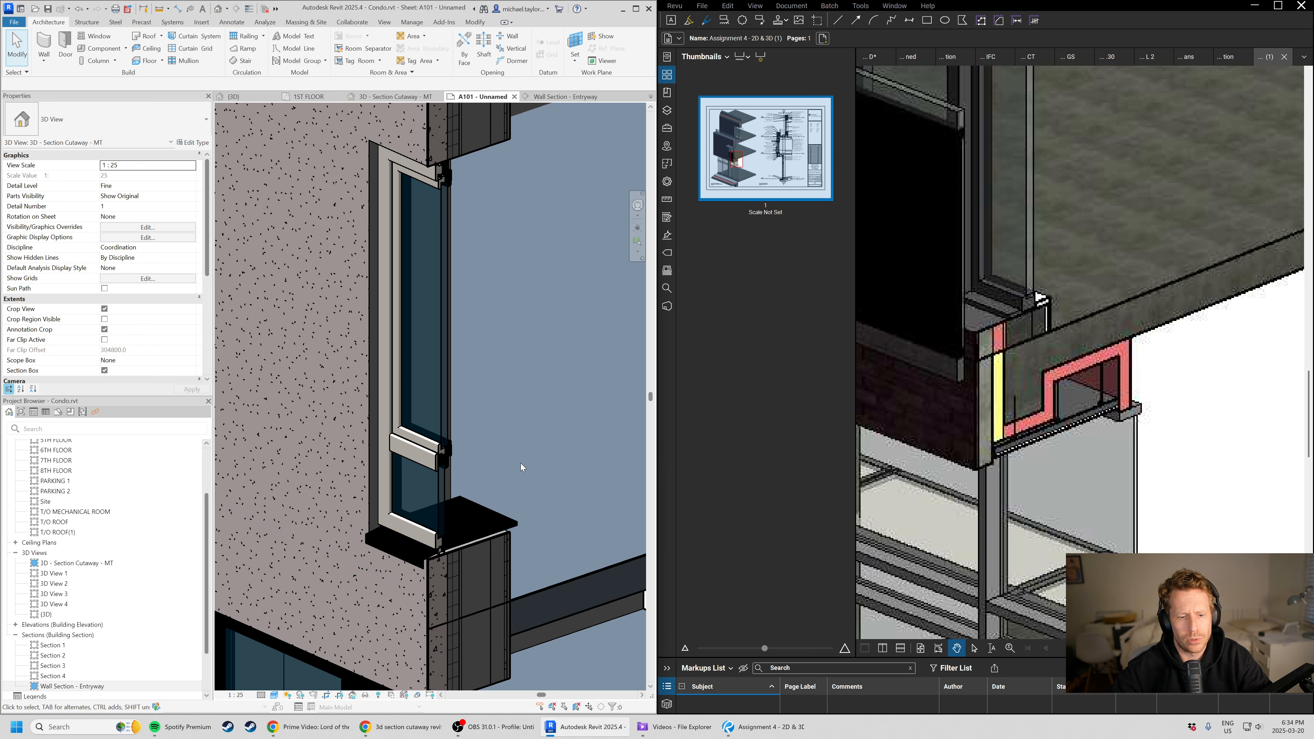
- Set the interior frame material of the "small window residential project" window type to Steel - SiteScapes - Ivory
{"action": "scroll", "coordinate": [491, 453], "scroll_direction": "up", "scroll_amount": 3}
{"action": "left_click", "coordinate": [490, 452]}
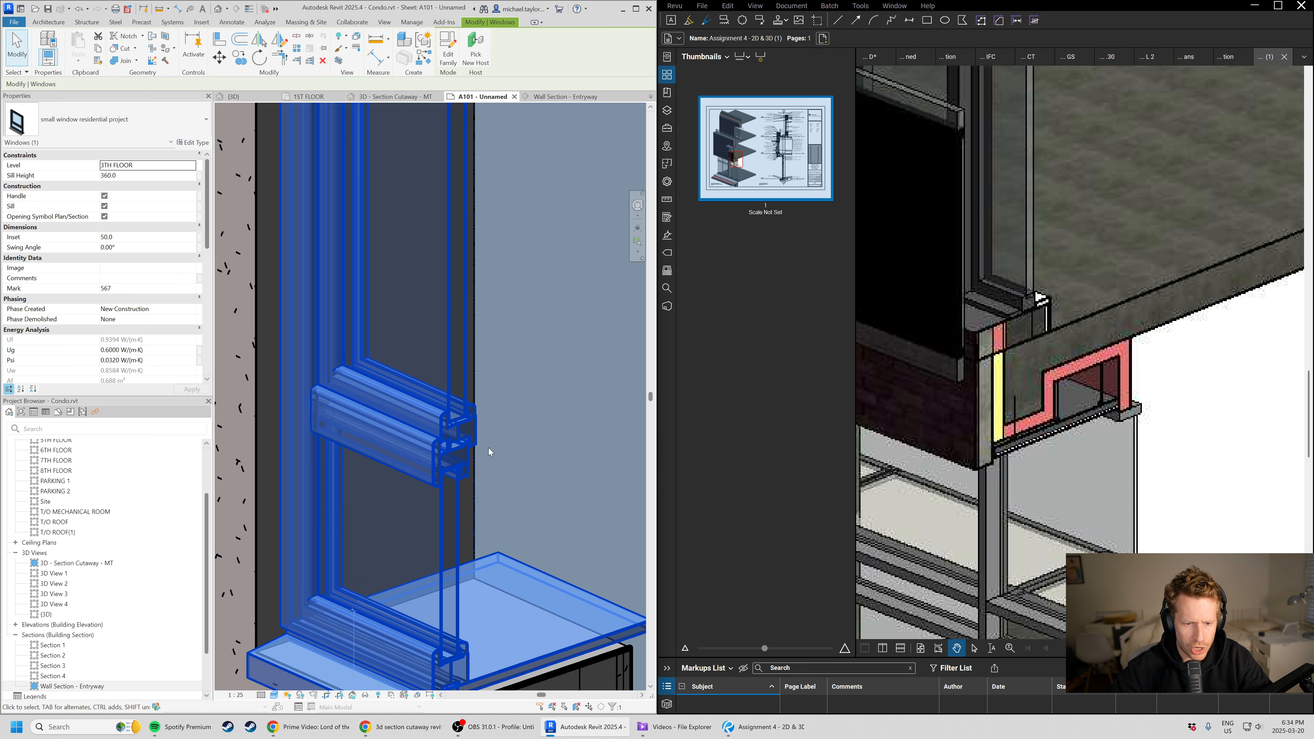
{"action": "left_click", "coordinate": [489, 450]}
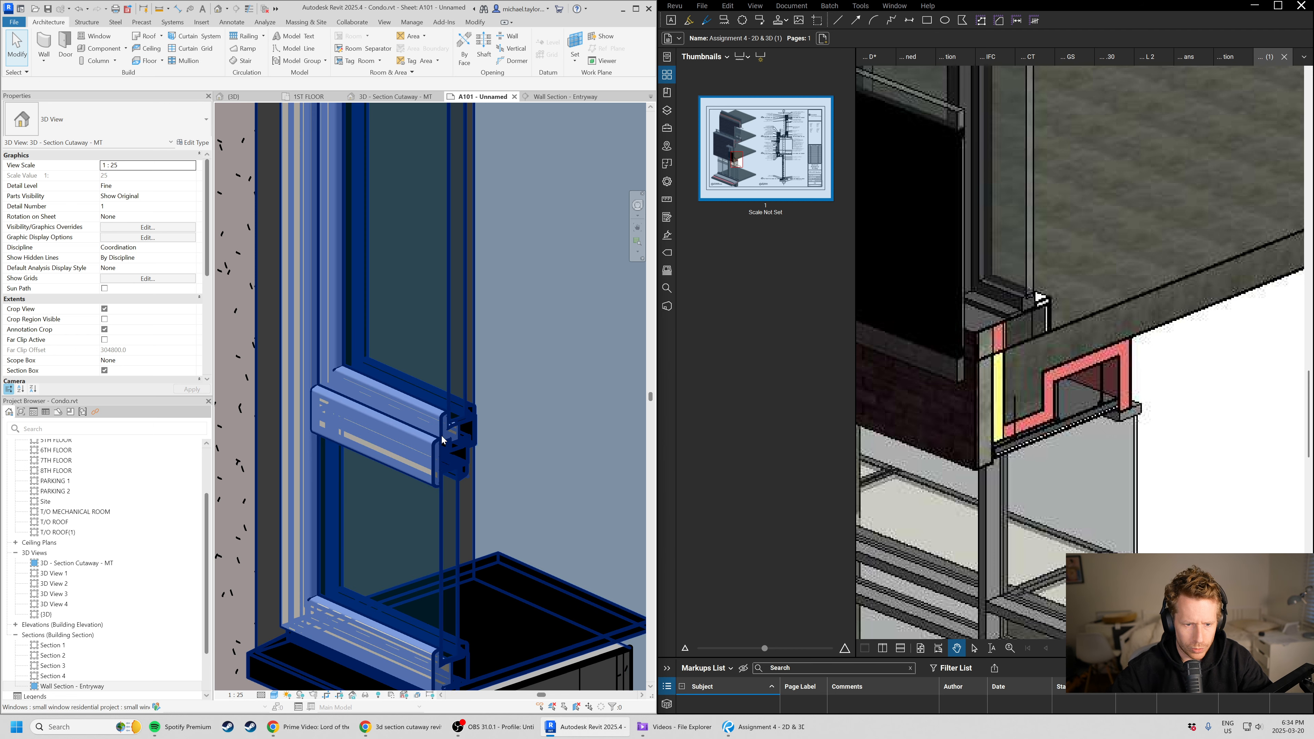
{"action": "left_click", "coordinate": [475, 423]}
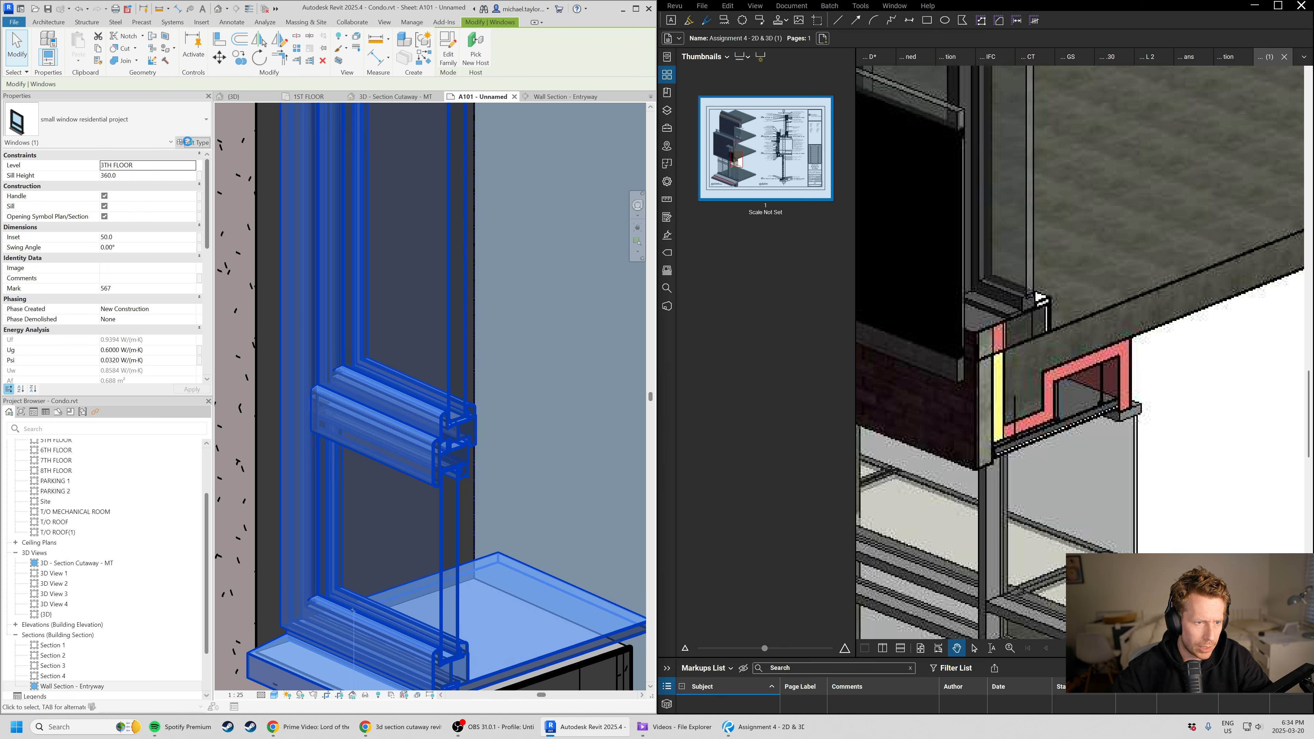
{"action": "left_click", "coordinate": [190, 146]}
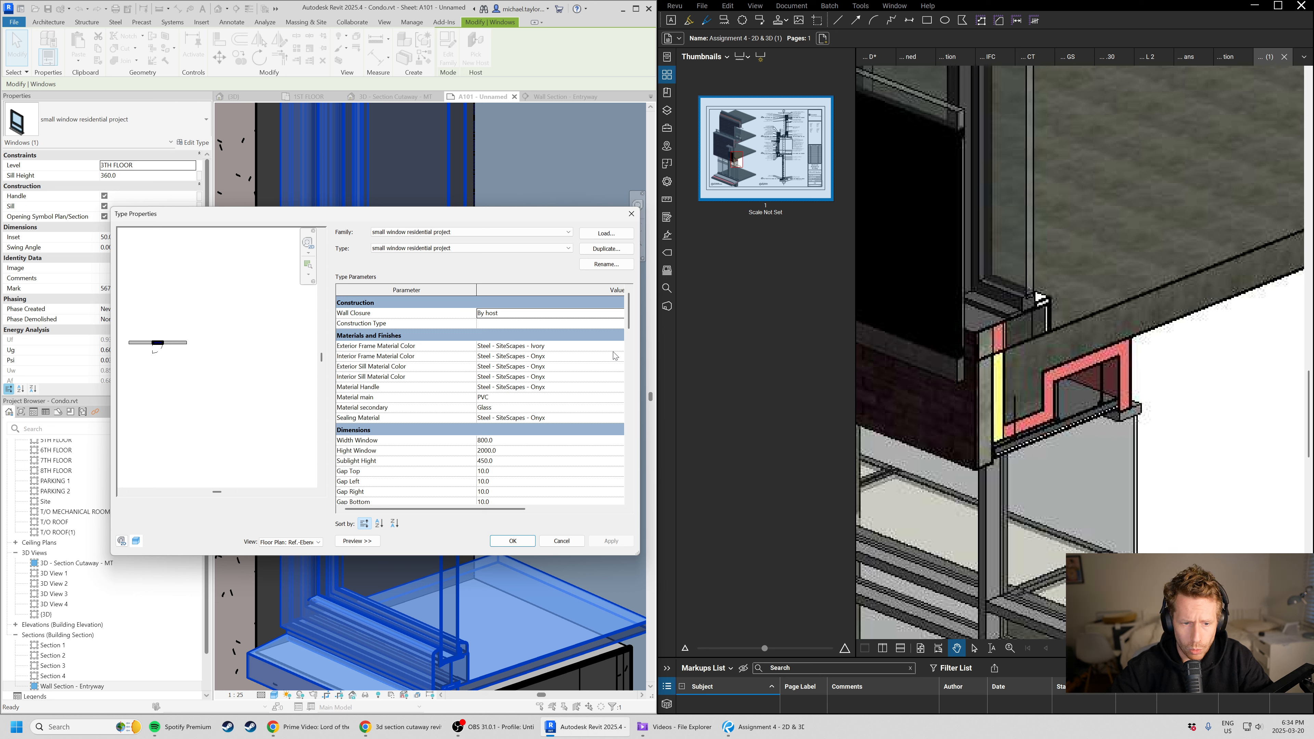
{"action": "left_click", "coordinate": [624, 356]}
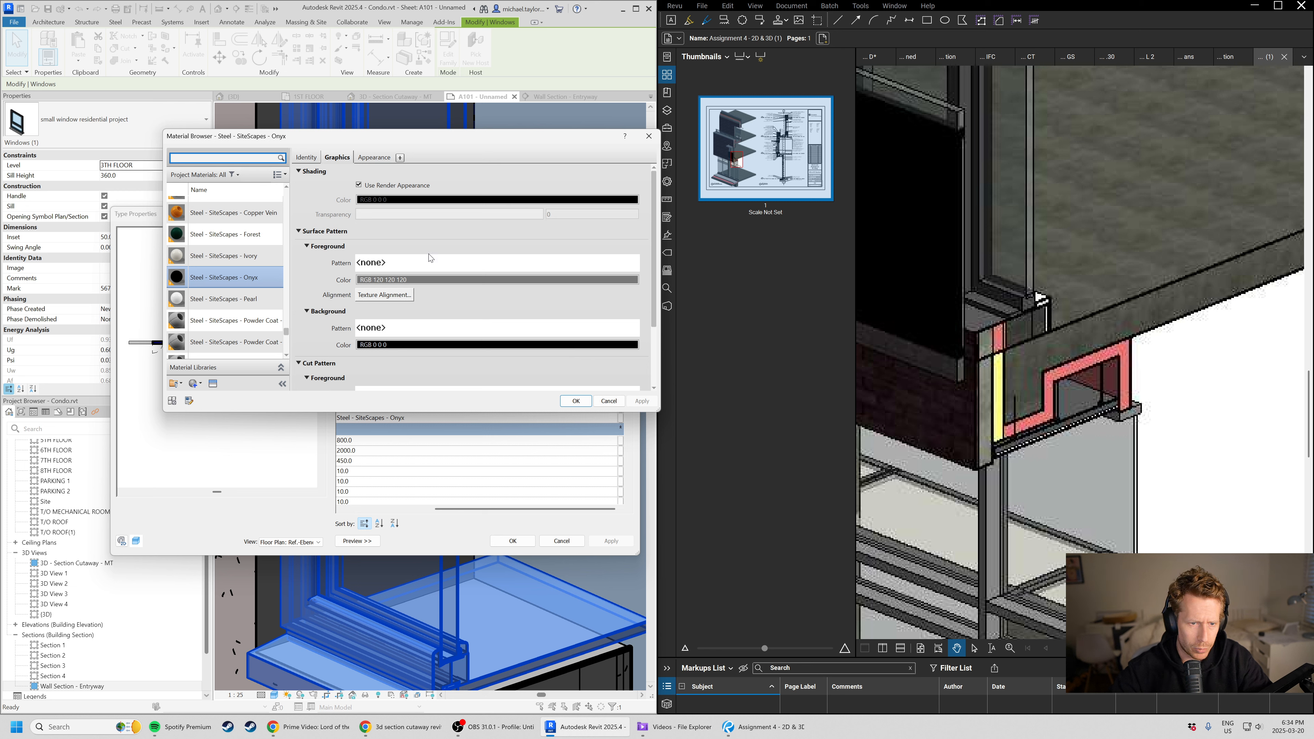
{"action": "left_click", "coordinate": [609, 402]}
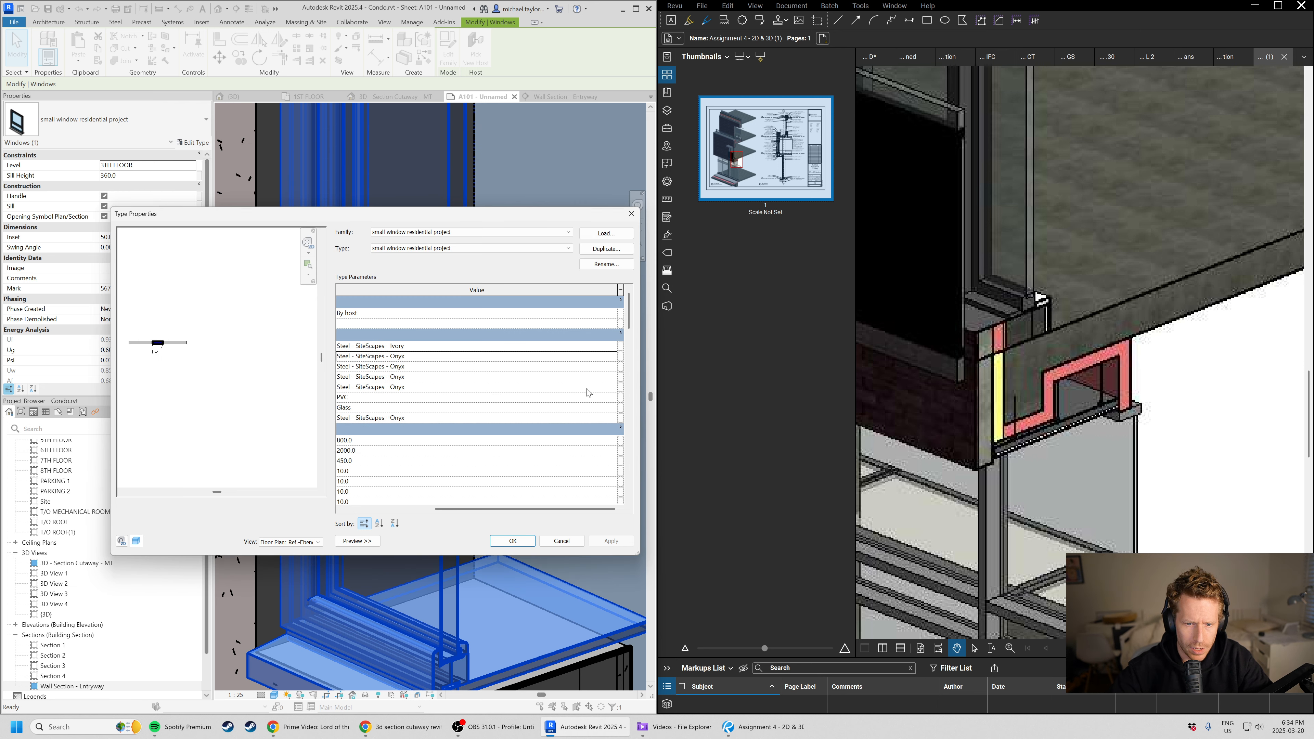
{"action": "left_click", "coordinate": [472, 359]}
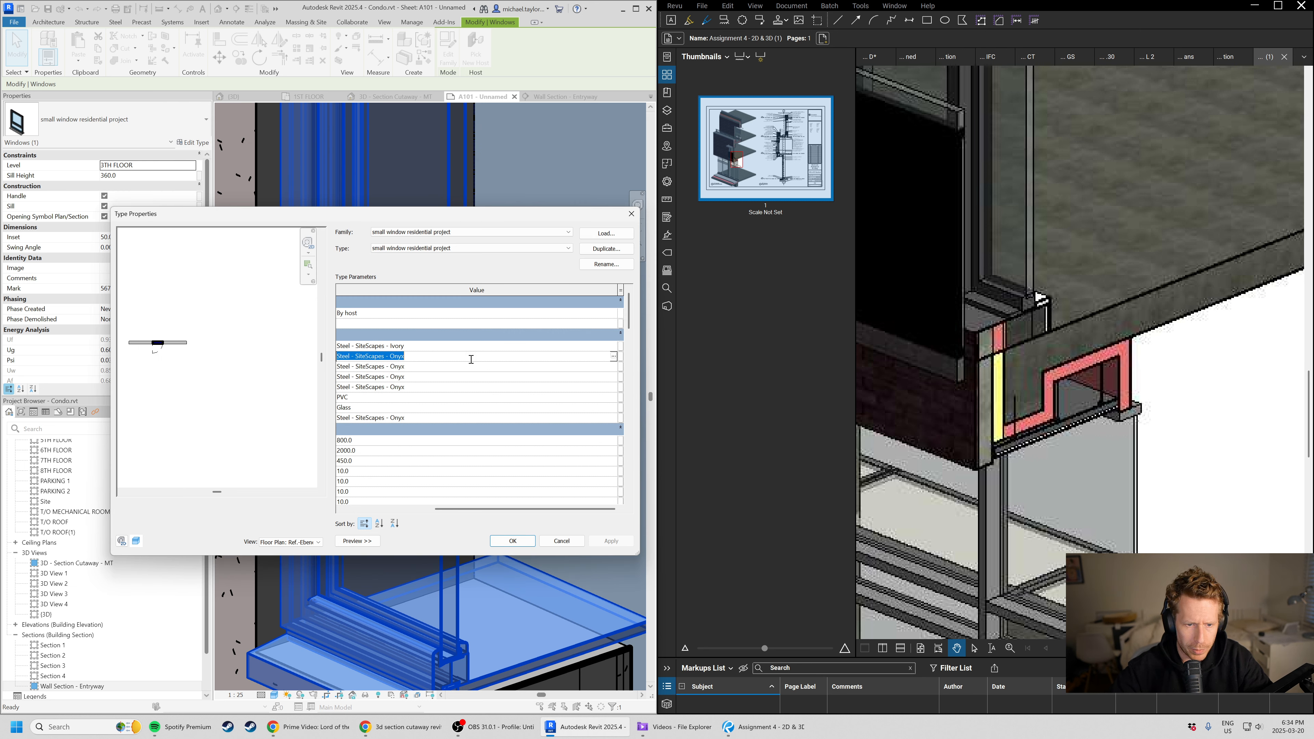
{"action": "left_click", "coordinate": [614, 356]}
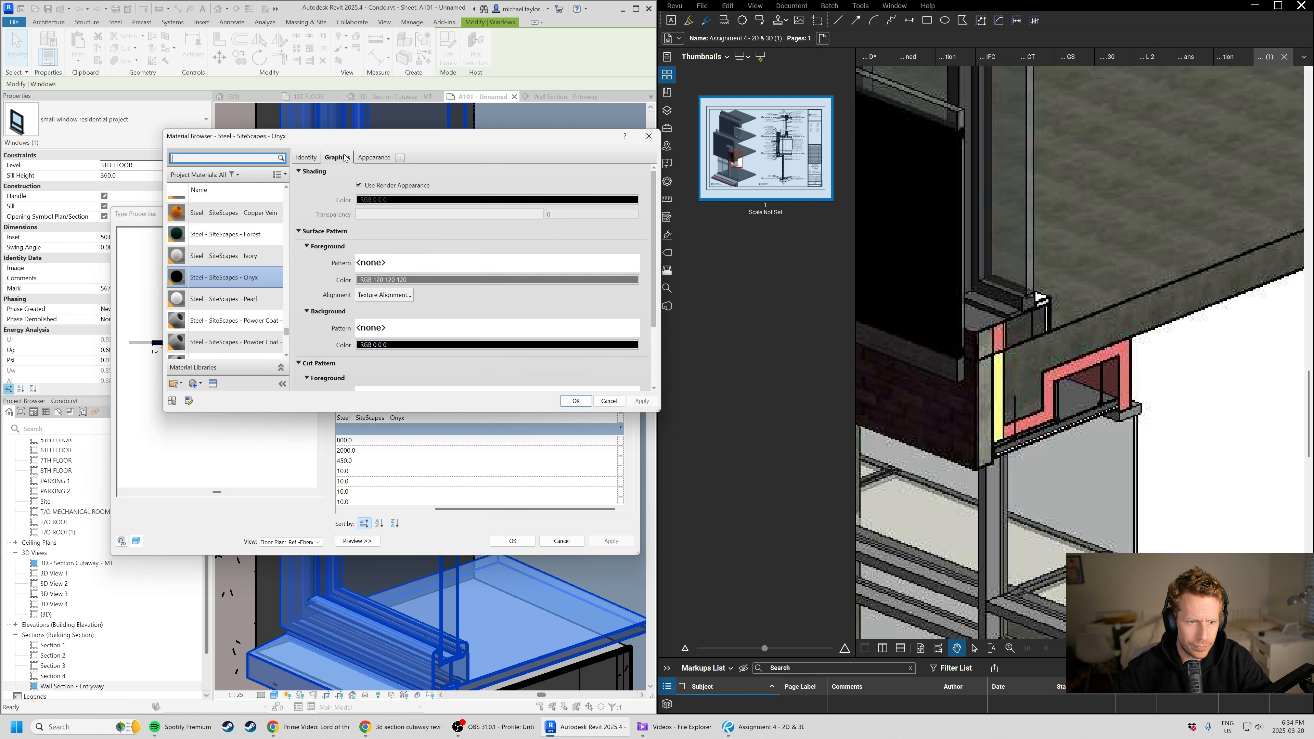
{"action": "left_click", "coordinate": [257, 257]}
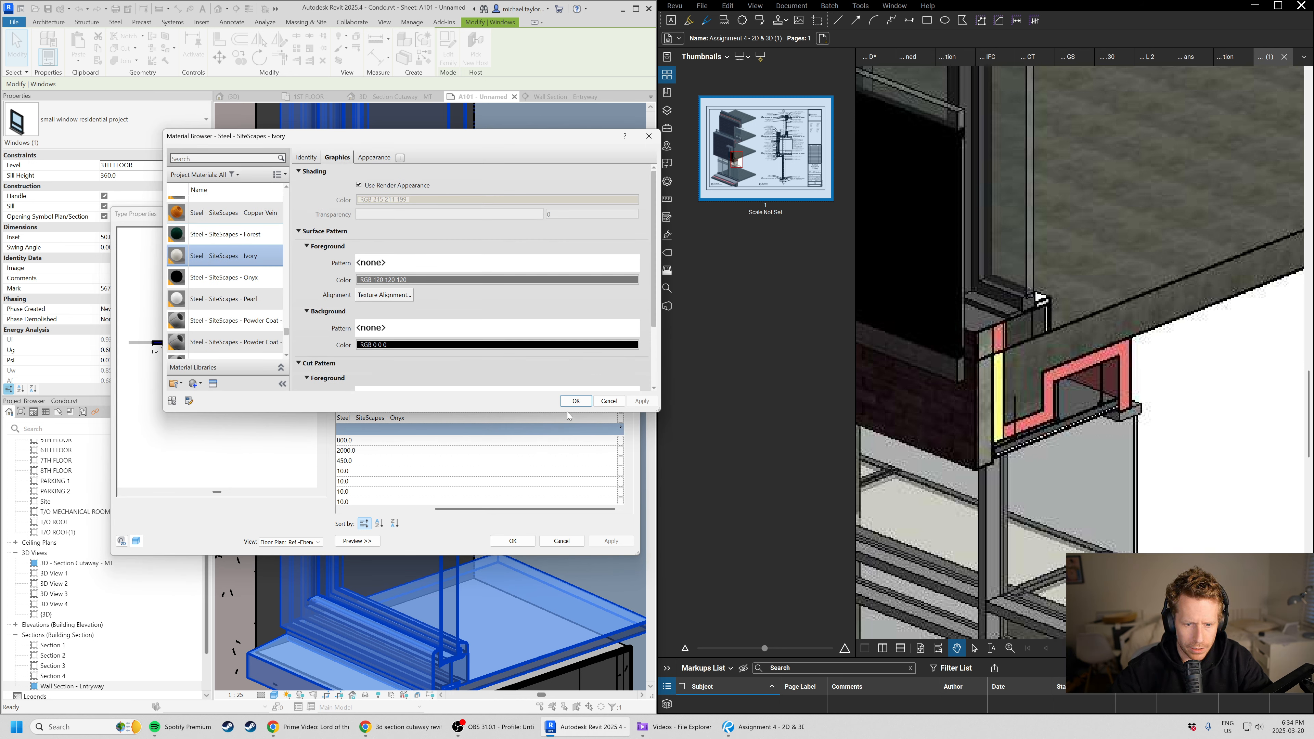
{"action": "left_click", "coordinate": [570, 403]}
{"action": "left_click", "coordinate": [522, 542]}
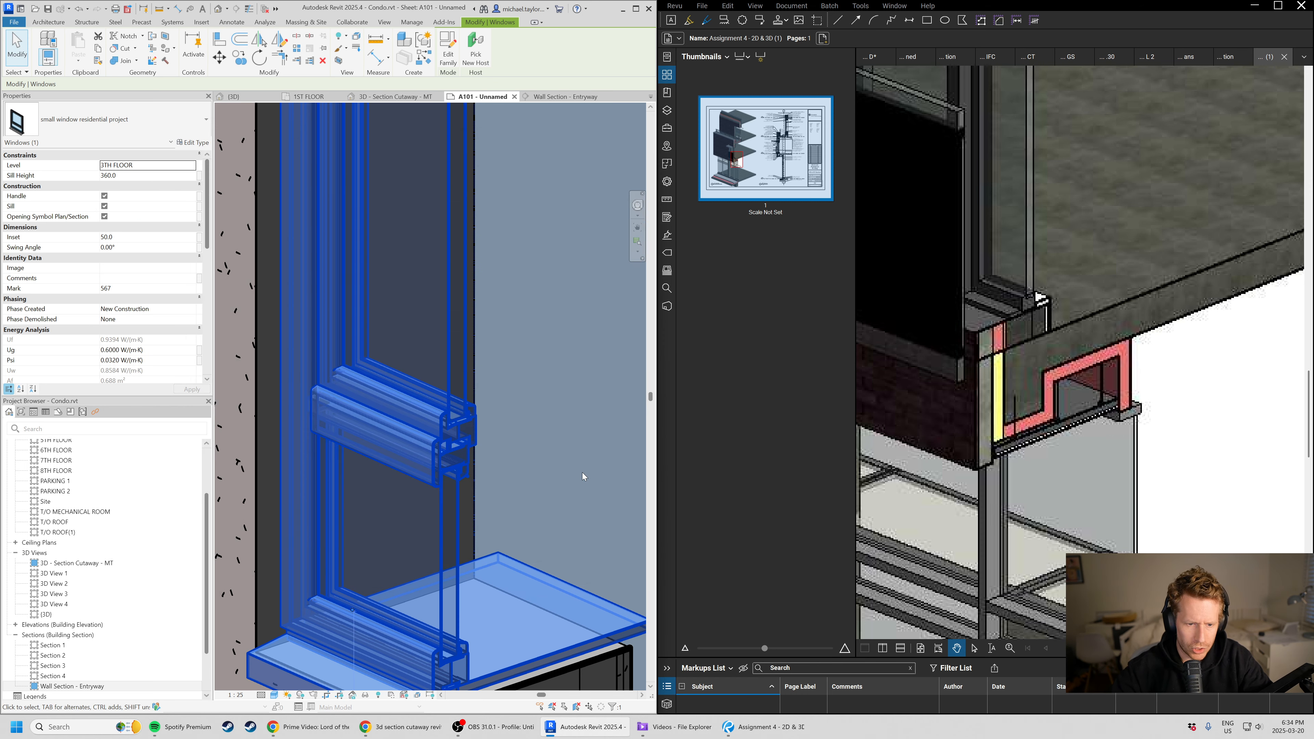
{"action": "left_click", "coordinate": [582, 473]}
- Examine the small and big window frames, sills and slab-edge walls of the shaded 3D cutaway alongside the reference PDF
{"action": "scroll", "coordinate": [559, 444], "scroll_direction": "down", "scroll_amount": 2}
{"action": "scroll", "coordinate": [503, 525], "scroll_direction": "down", "scroll_amount": 2}
{"action": "scroll", "coordinate": [409, 525], "scroll_direction": "down", "scroll_amount": 2}
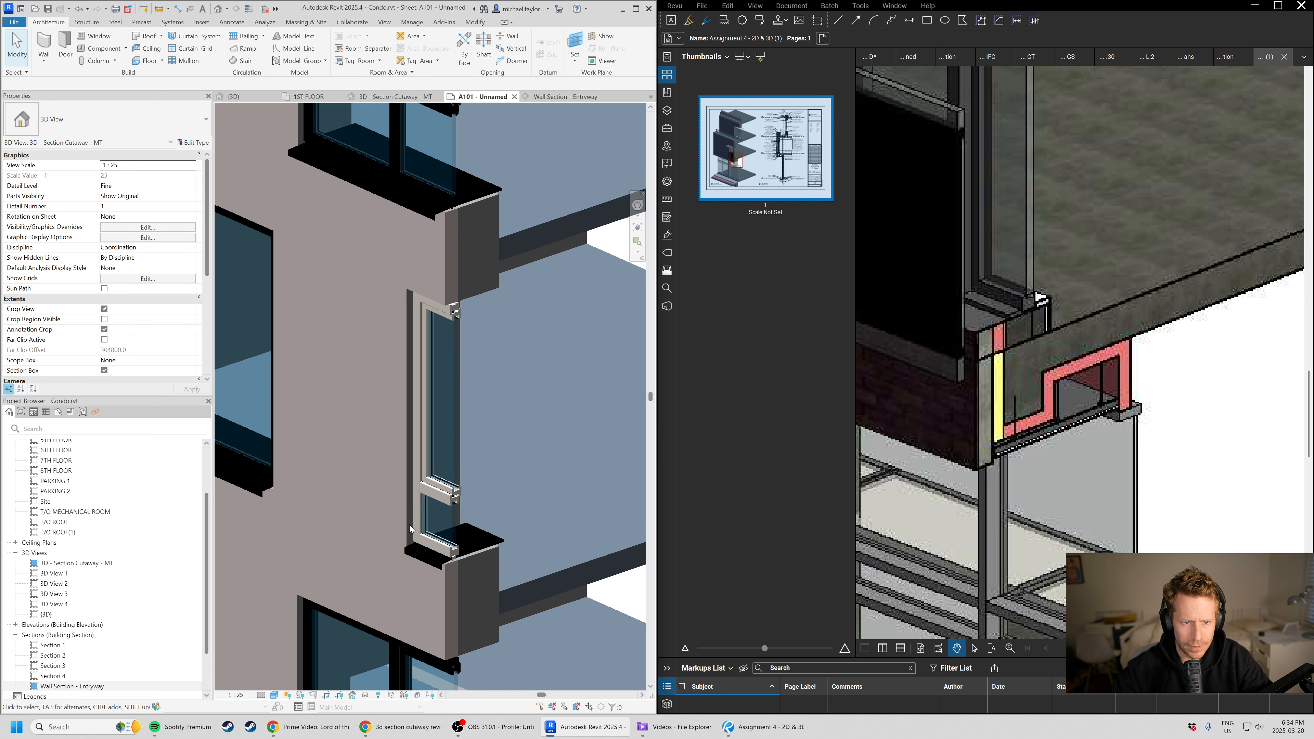
{"action": "scroll", "coordinate": [435, 224], "scroll_direction": "up", "scroll_amount": 4}
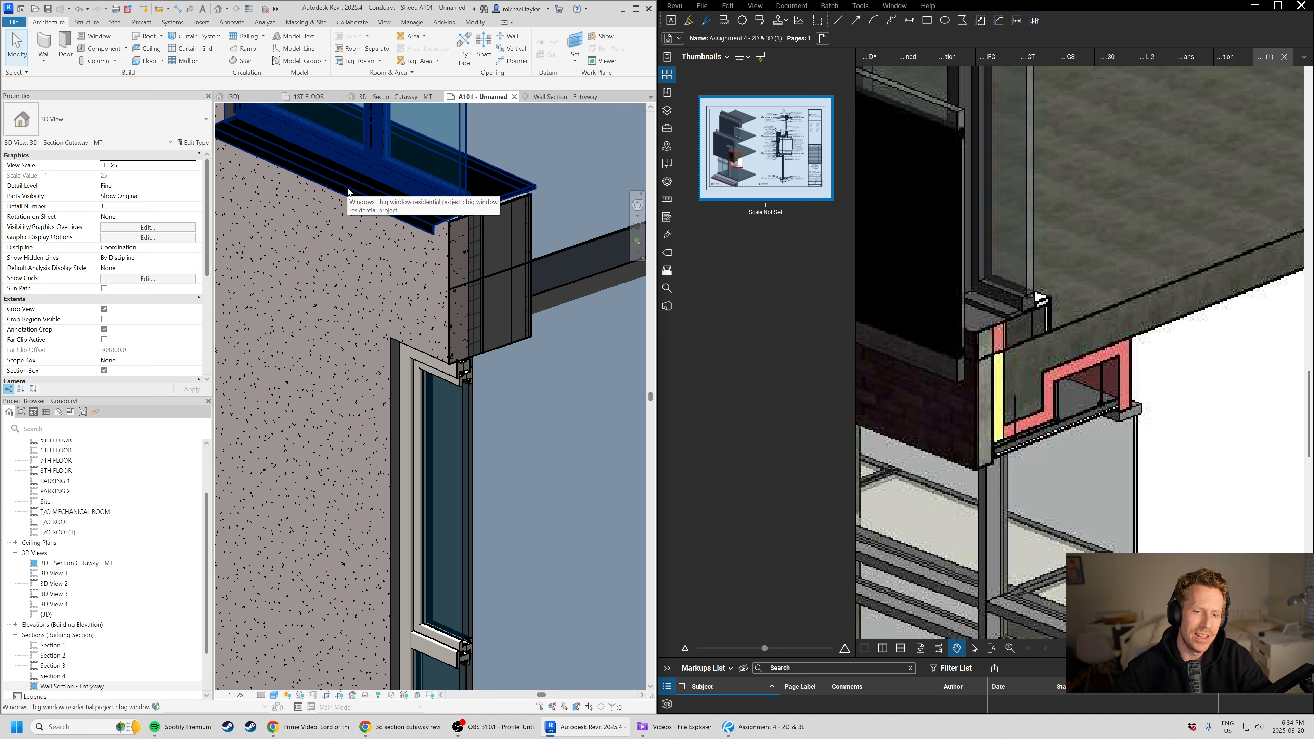
{"action": "scroll", "coordinate": [451, 180], "scroll_direction": "up", "scroll_amount": 4}
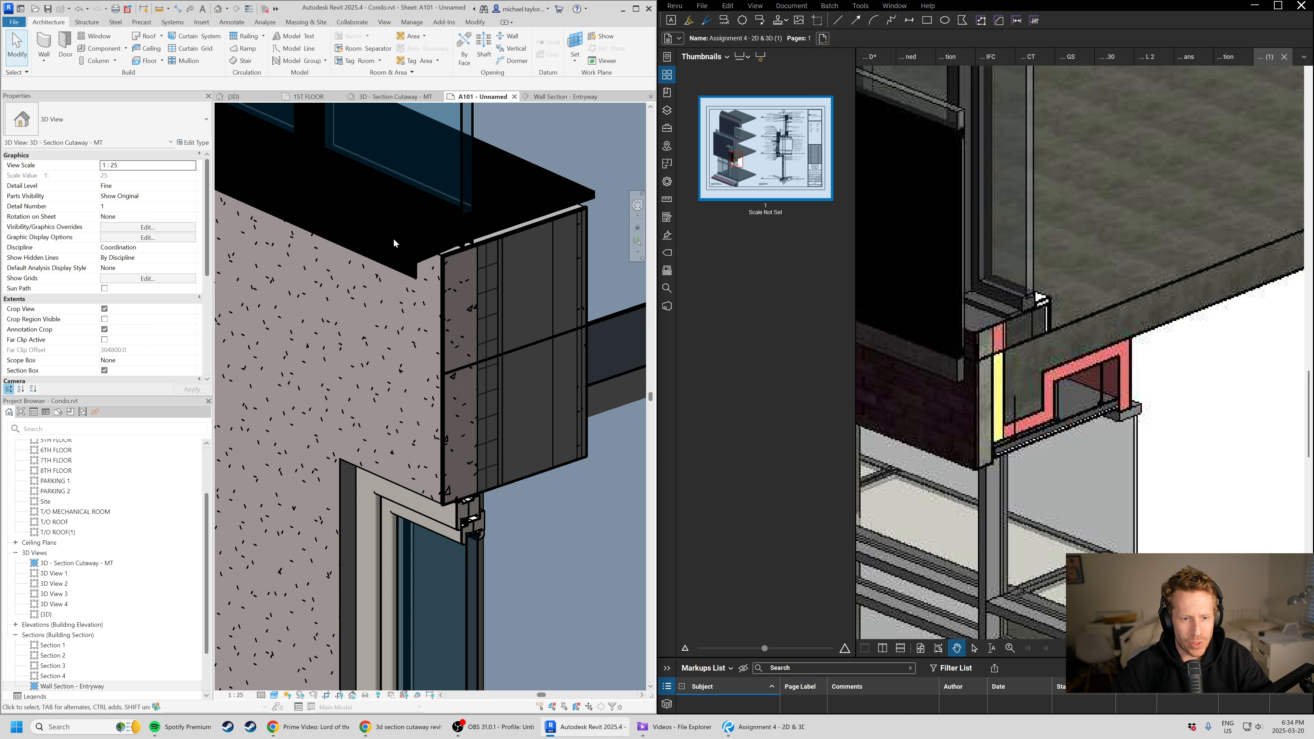
{"action": "left_click", "coordinate": [414, 272]}
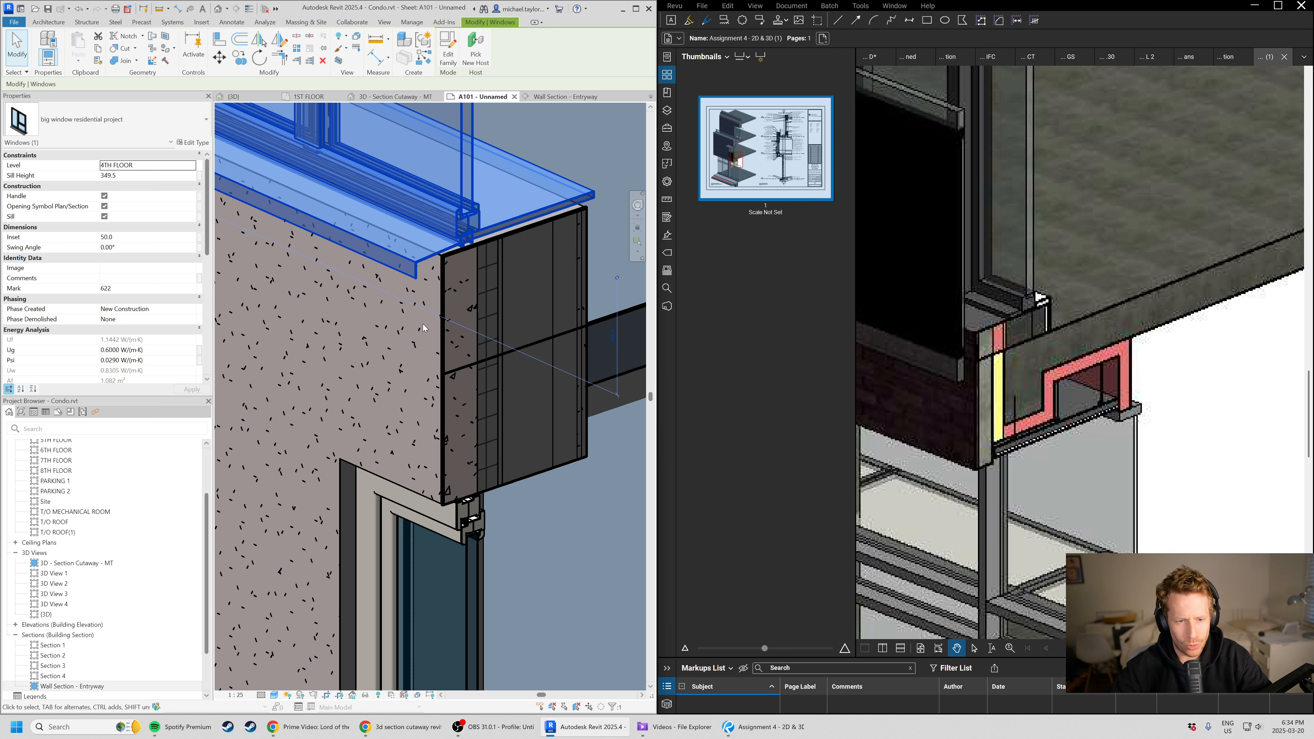
{"action": "scroll", "coordinate": [476, 512], "scroll_direction": "down", "scroll_amount": 1}
{"action": "scroll", "coordinate": [493, 333], "scroll_direction": "down", "scroll_amount": 1}
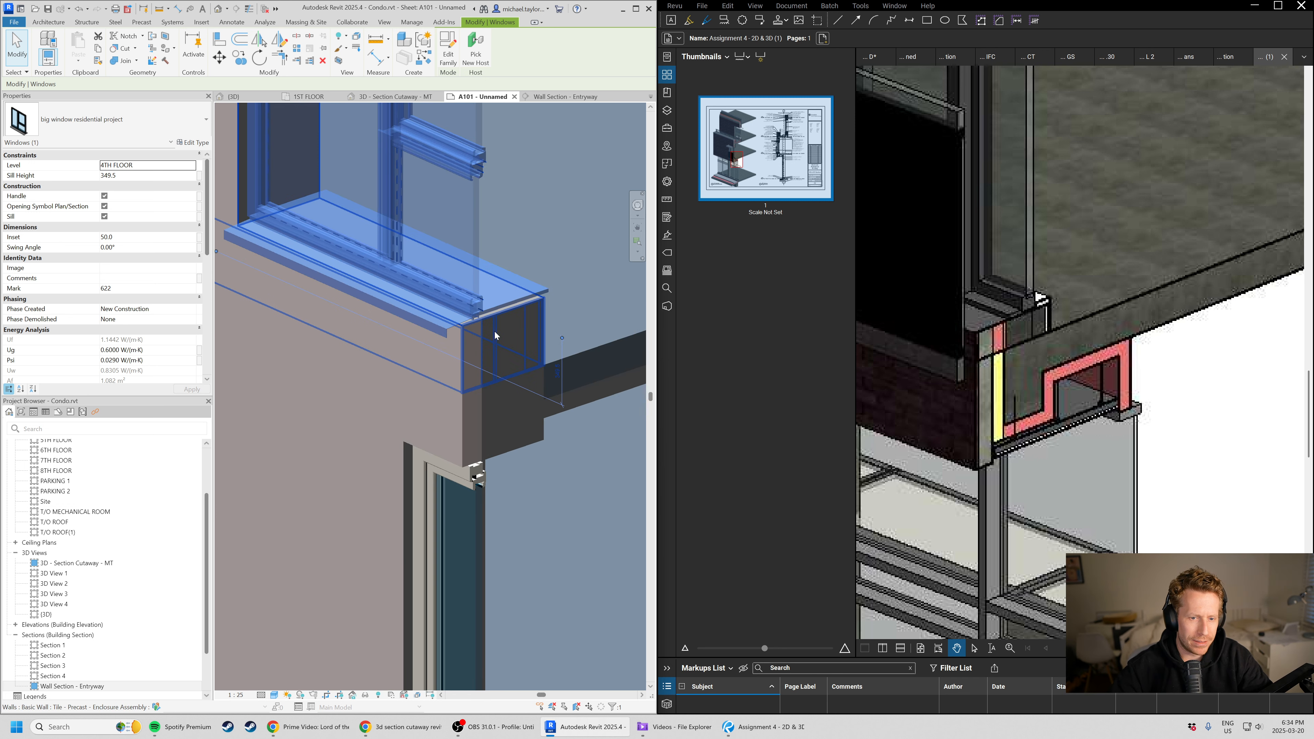
{"action": "left_click", "coordinate": [544, 380]}
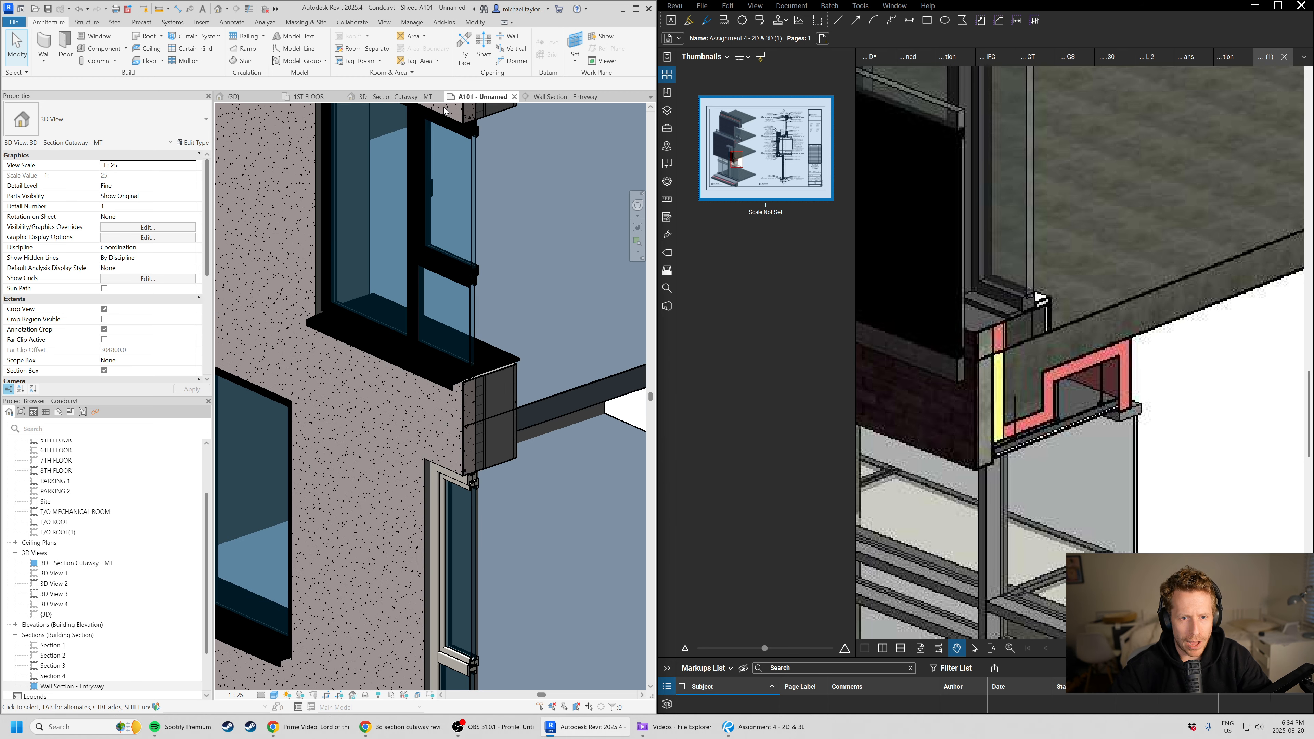
{"action": "scroll", "coordinate": [445, 111], "scroll_direction": "up", "scroll_amount": 2}
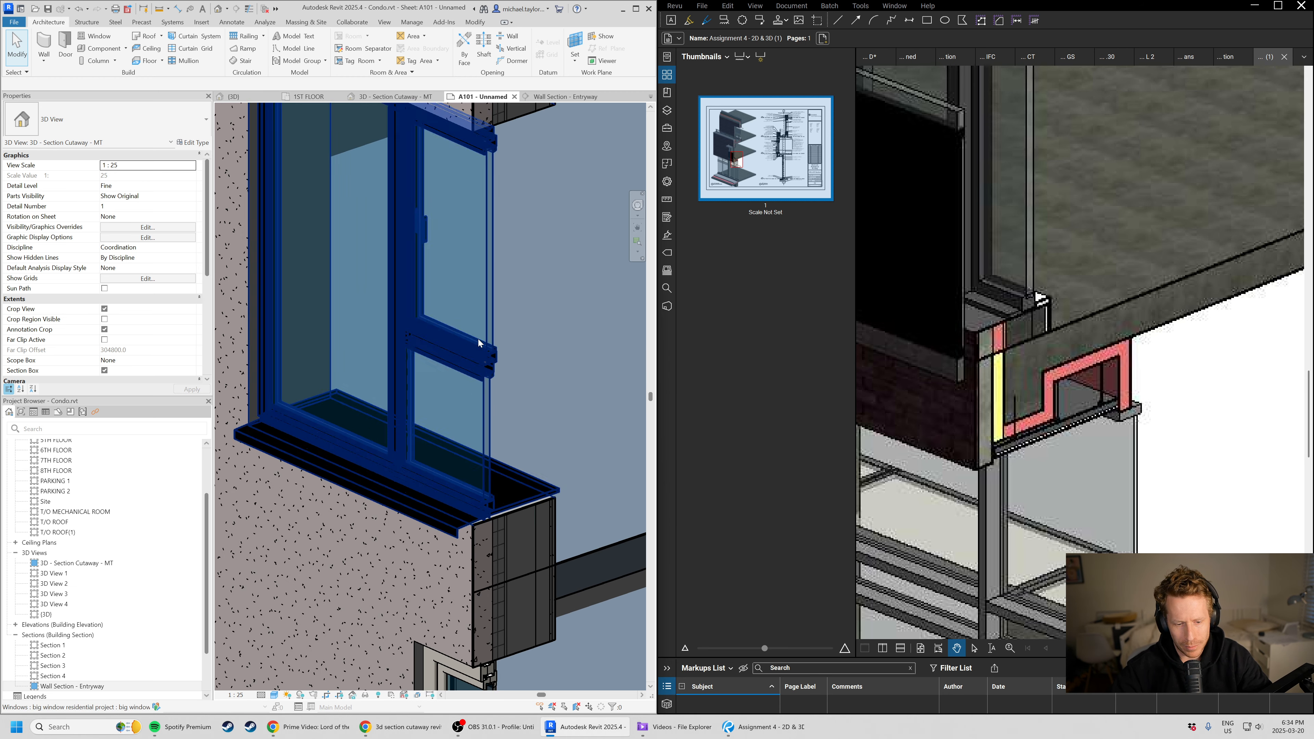
{"action": "scroll", "coordinate": [460, 212], "scroll_direction": "down", "scroll_amount": 3}
{"action": "scroll", "coordinate": [536, 513], "scroll_direction": "up", "scroll_amount": 1}
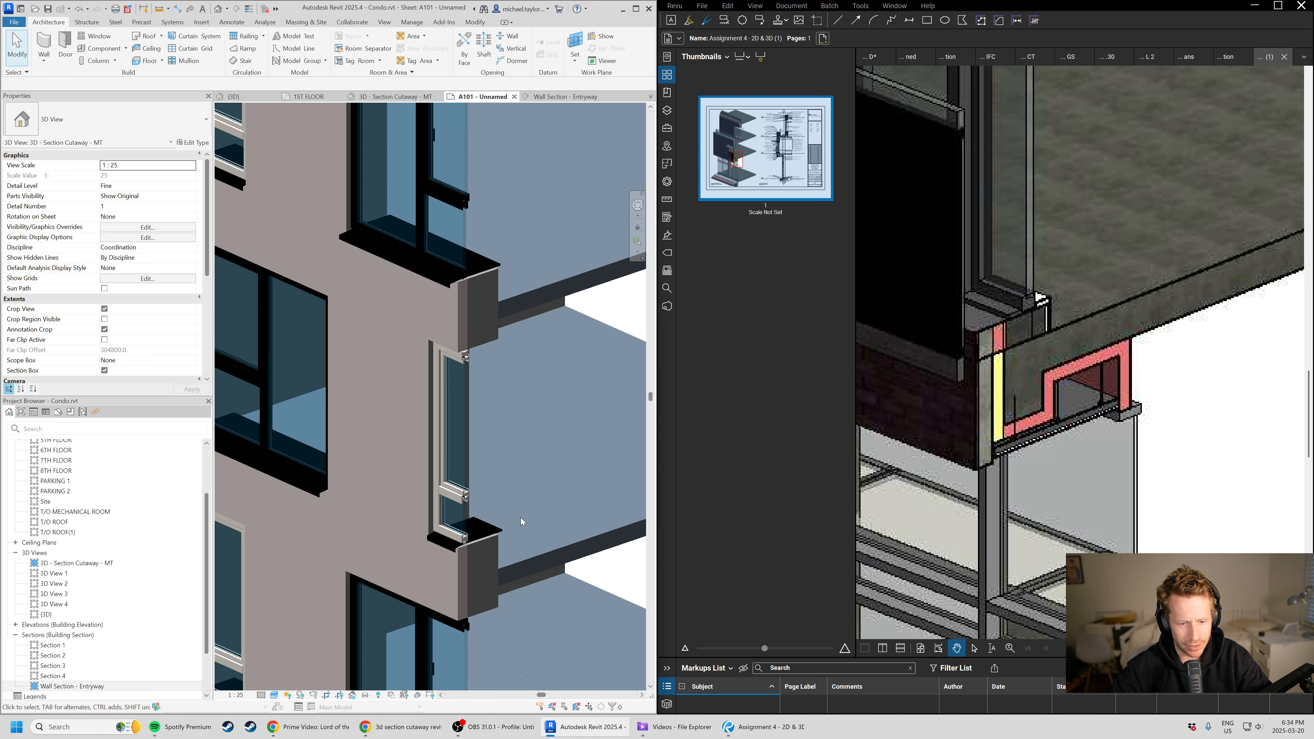
{"action": "left_click_drag", "start_coordinate": [989, 489], "coordinate": [989, 415]}
{"action": "scroll", "coordinate": [989, 415], "scroll_direction": "down", "scroll_amount": 4}
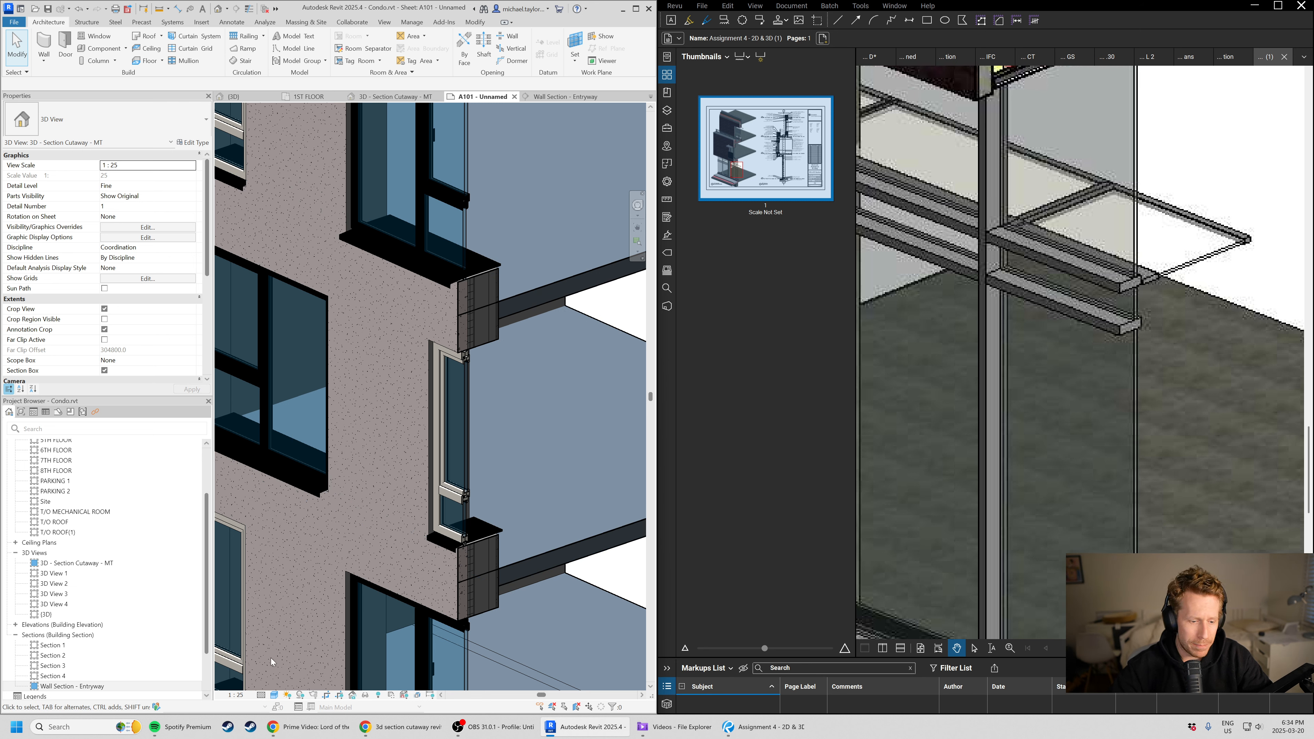
- Switch the 3D cutaway to Hidden Line and inspect the big window's frame and sill profiles above the entryway
{"action": "left_click", "coordinate": [279, 694]}
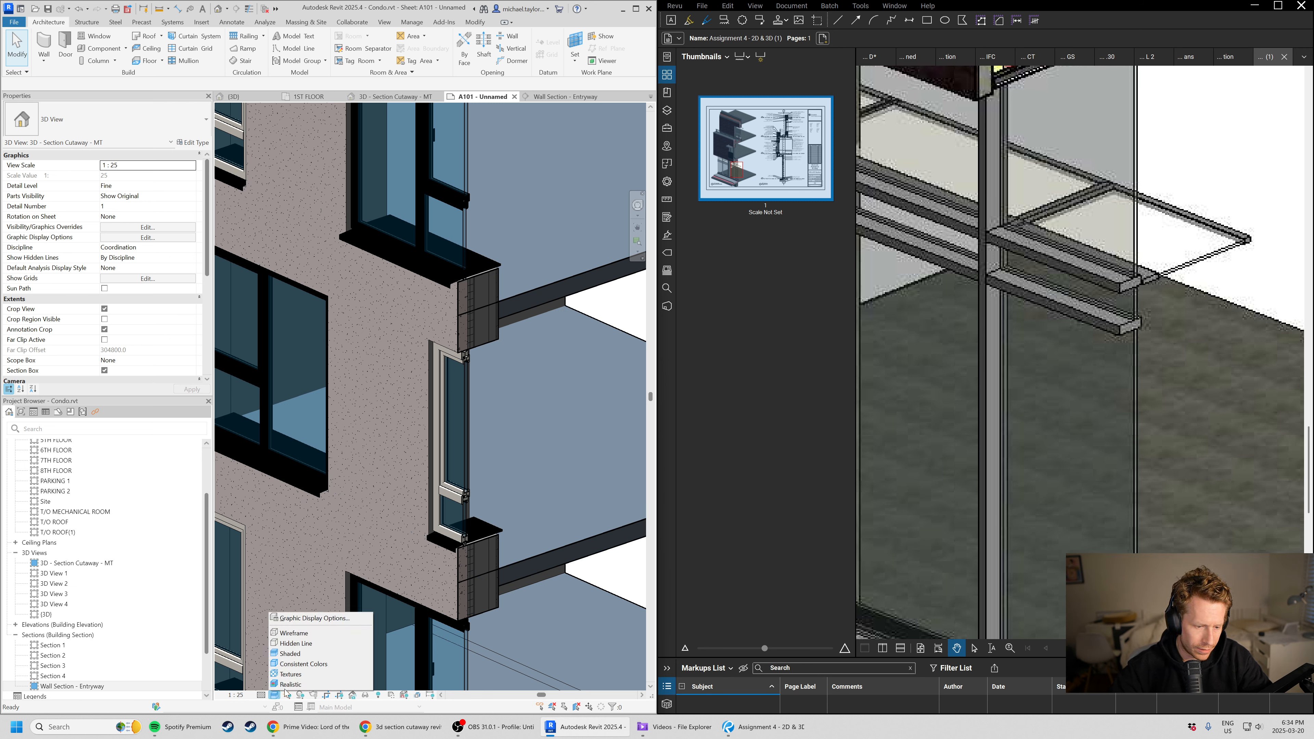
{"action": "left_click", "coordinate": [313, 644]}
{"action": "scroll", "coordinate": [424, 391], "scroll_direction": "down", "scroll_amount": 2}
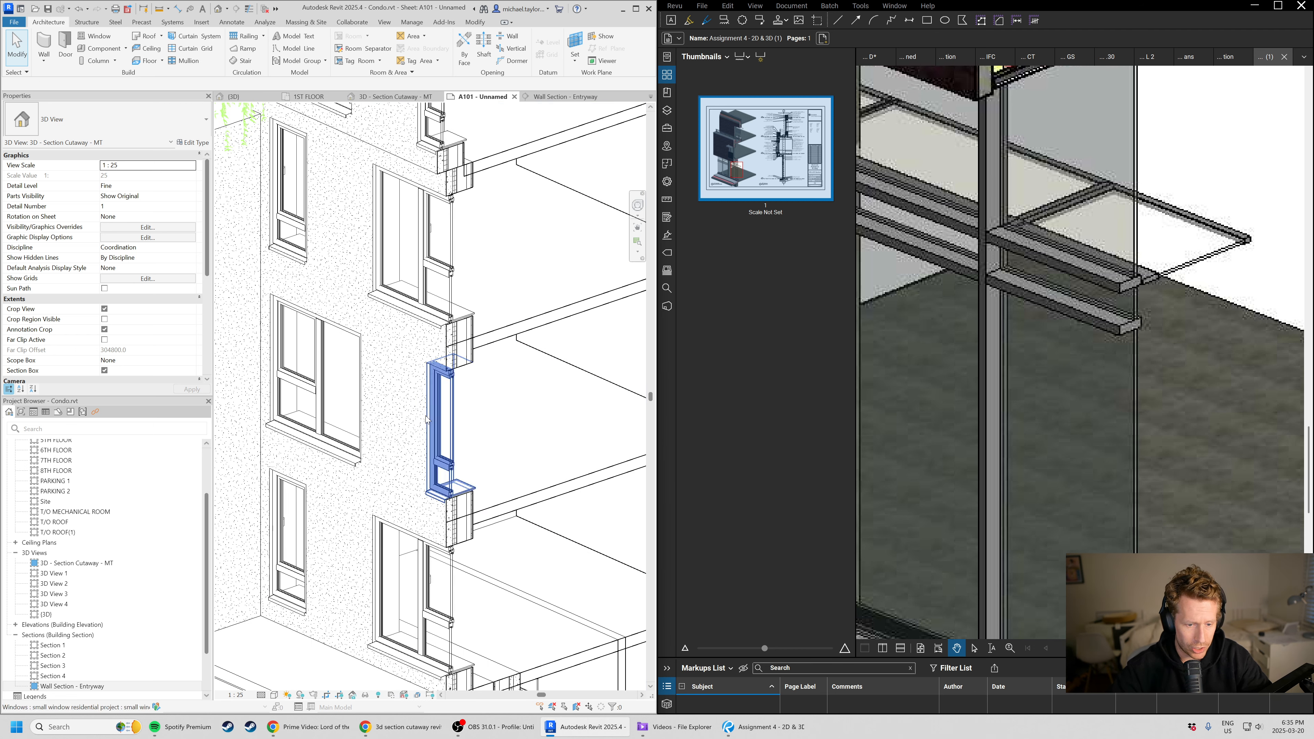
{"action": "mouse_move", "coordinate": [539, 561]}
{"action": "middle_mouse_down", "text": "shift"}
{"action": "mouse_move", "coordinate": [549, 551]}
{"action": "mouse_move", "coordinate": [537, 558]}
{"action": "middle_mouse_up", "text": "shift"}
{"action": "scroll", "coordinate": [406, 282], "scroll_direction": "down", "scroll_amount": 2}
{"action": "scroll", "coordinate": [440, 536], "scroll_direction": "up", "scroll_amount": 4}
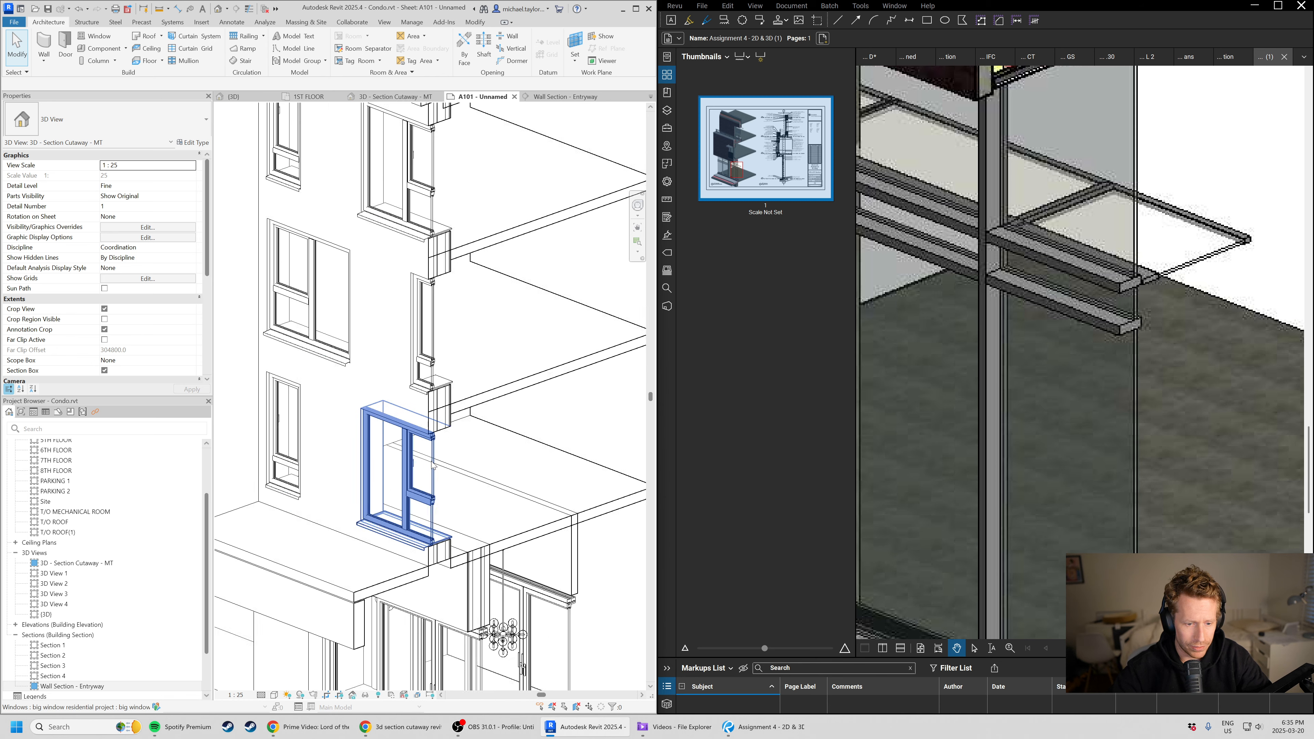
{"action": "scroll", "coordinate": [431, 589], "scroll_direction": "up", "scroll_amount": 2}
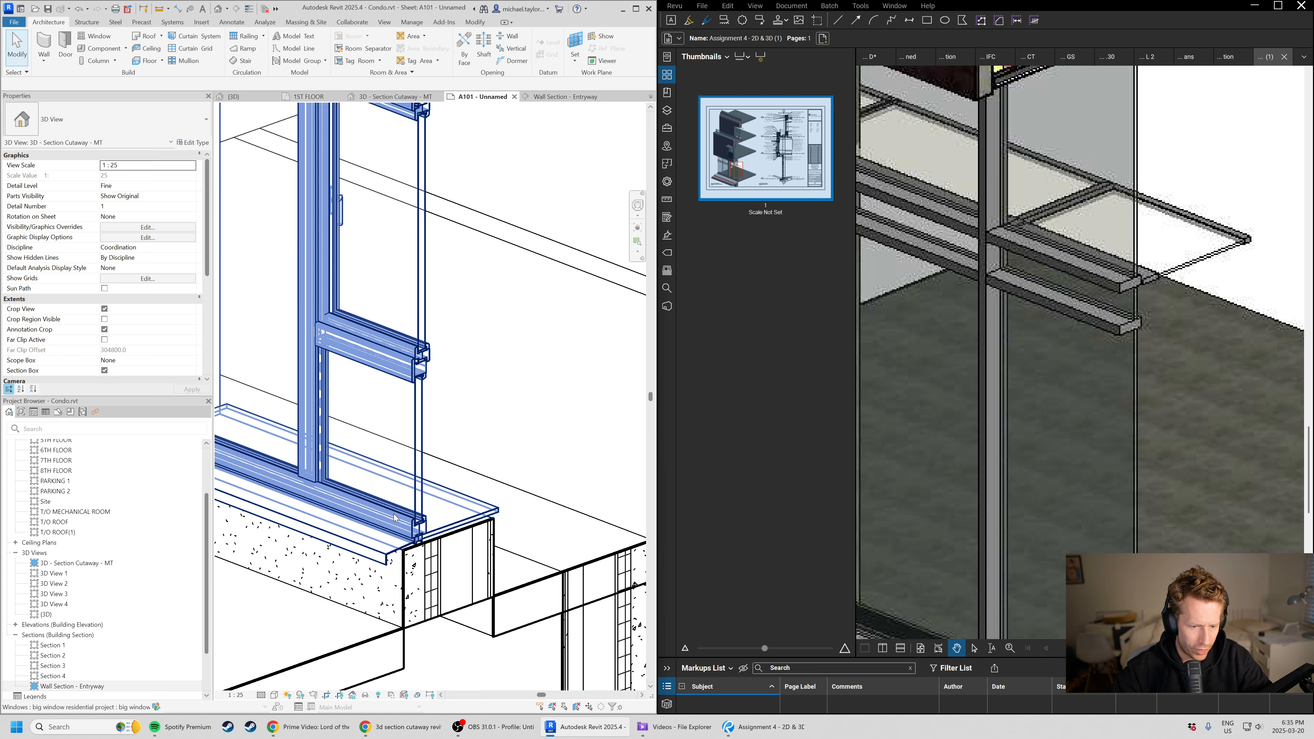
{"action": "scroll", "coordinate": [469, 521], "scroll_direction": "up", "scroll_amount": 3}
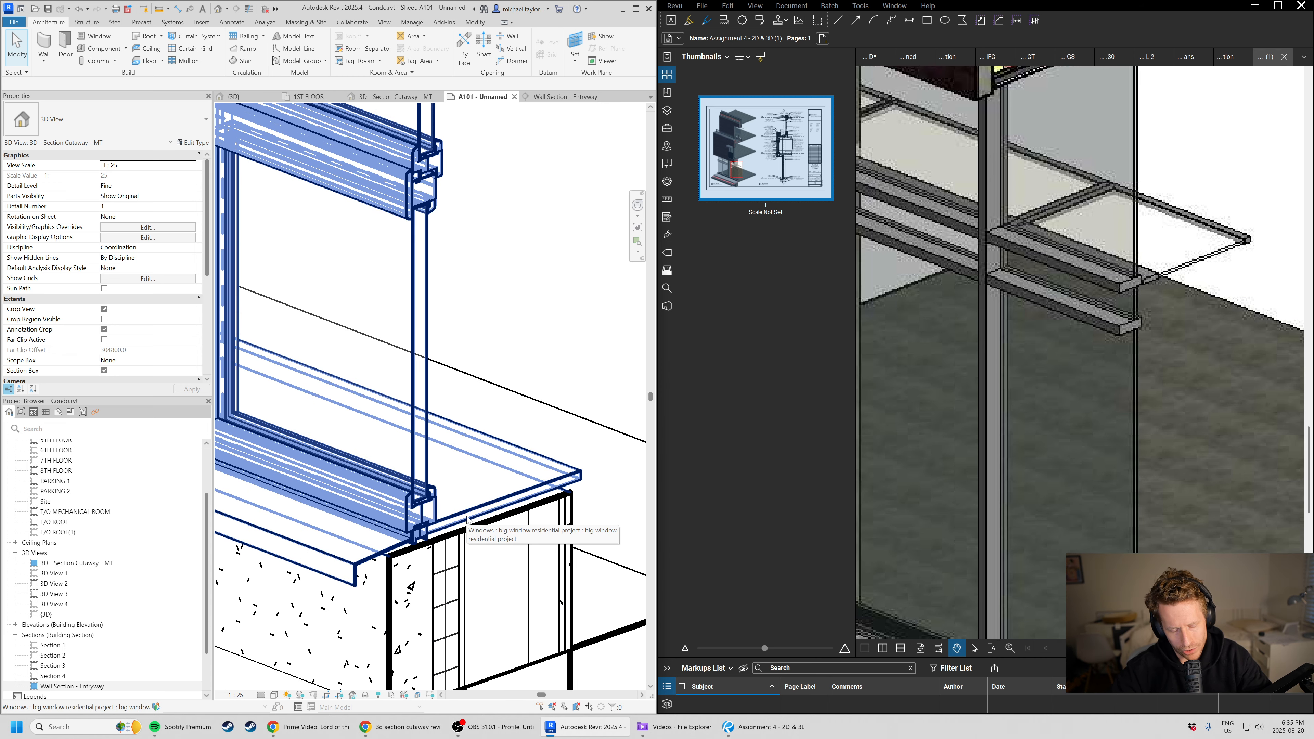
{"action": "scroll", "coordinate": [466, 520], "scroll_direction": "down", "scroll_amount": 5}
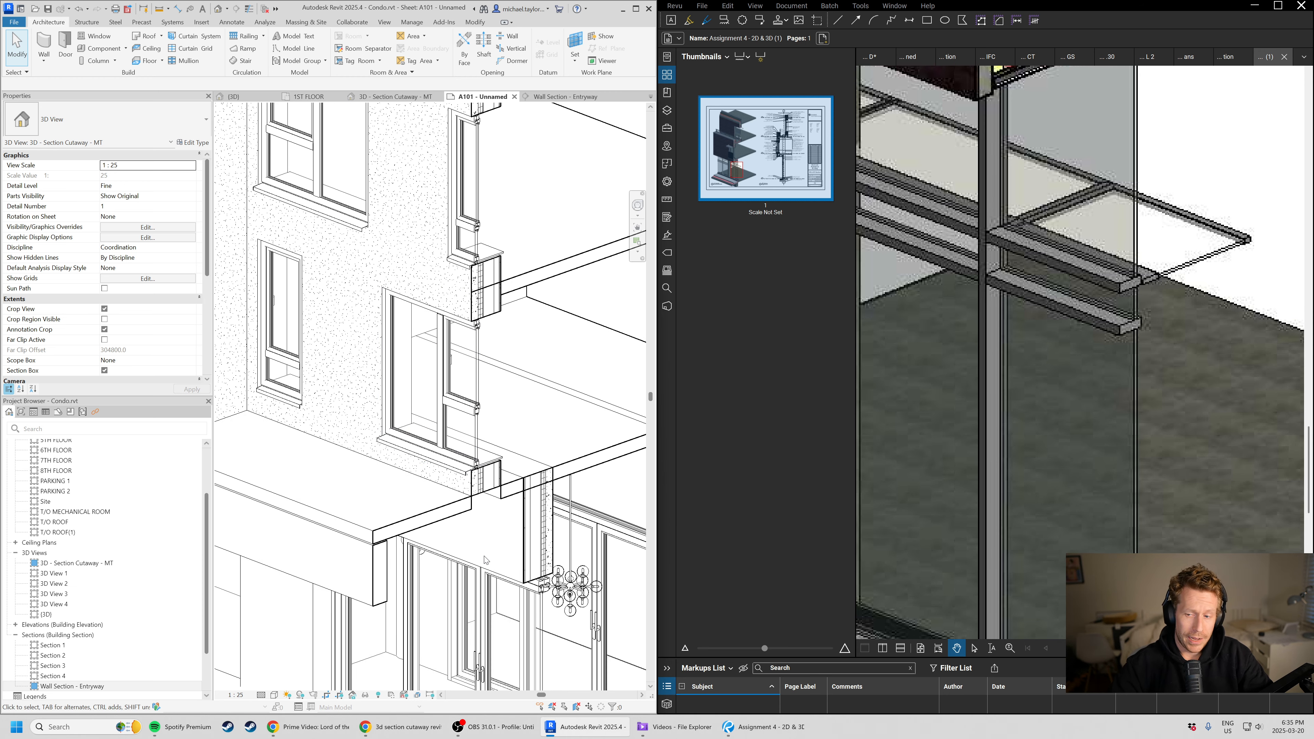
- Examine the reference PDF's cutaway from the base slab to the insulated slab-edge wall and compare it with the Revit cutaway's wall layers
{"action": "scroll", "coordinate": [1030, 362], "scroll_direction": "down", "scroll_amount": 5}
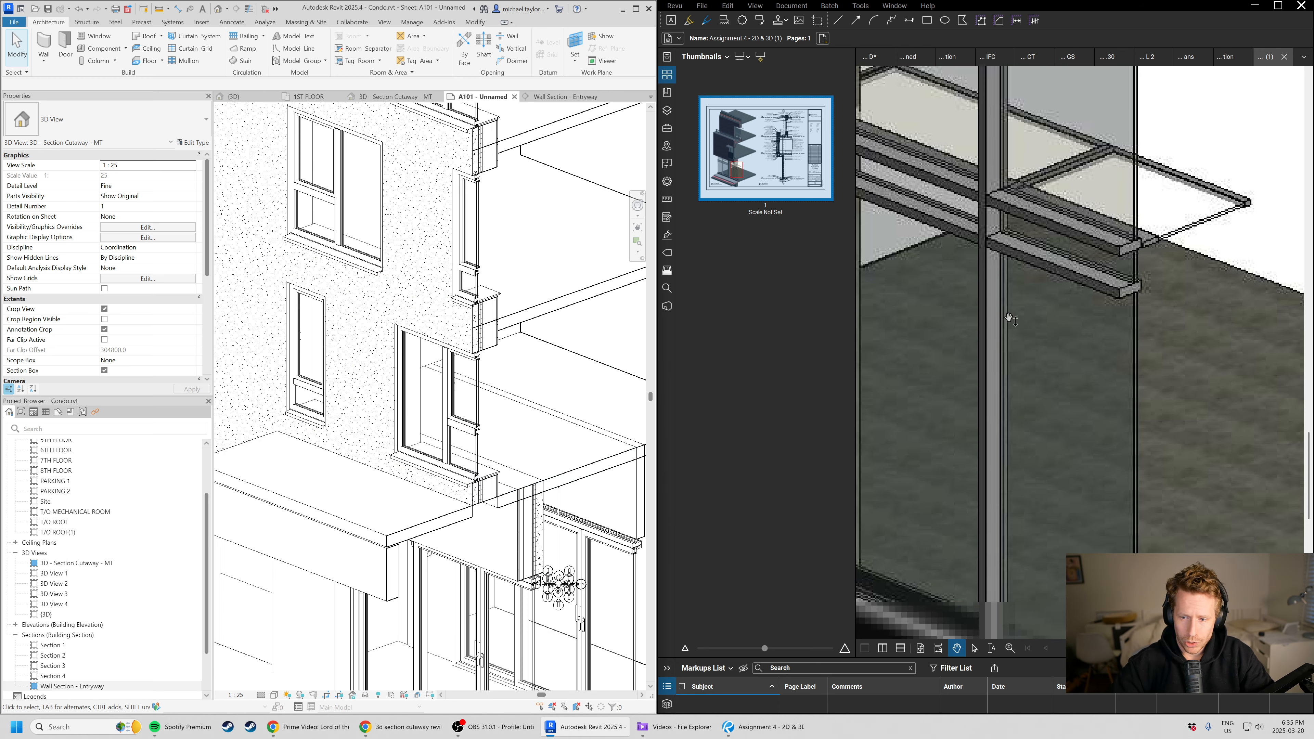
{"action": "scroll", "coordinate": [1039, 442], "scroll_direction": "down", "scroll_amount": 3}
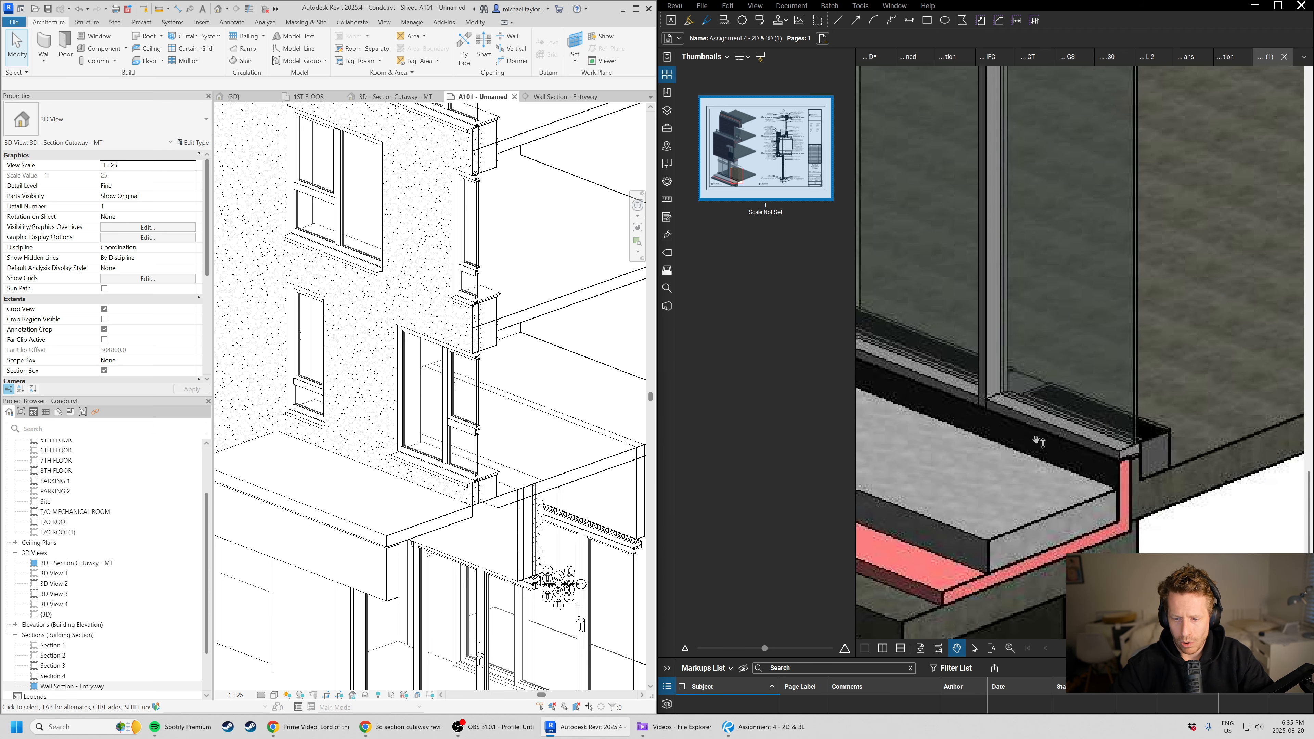
{"action": "scroll", "coordinate": [1046, 476], "scroll_direction": "down", "scroll_amount": 2}
{"action": "scroll", "coordinate": [1045, 476], "scroll_direction": "down", "scroll_amount": 3}
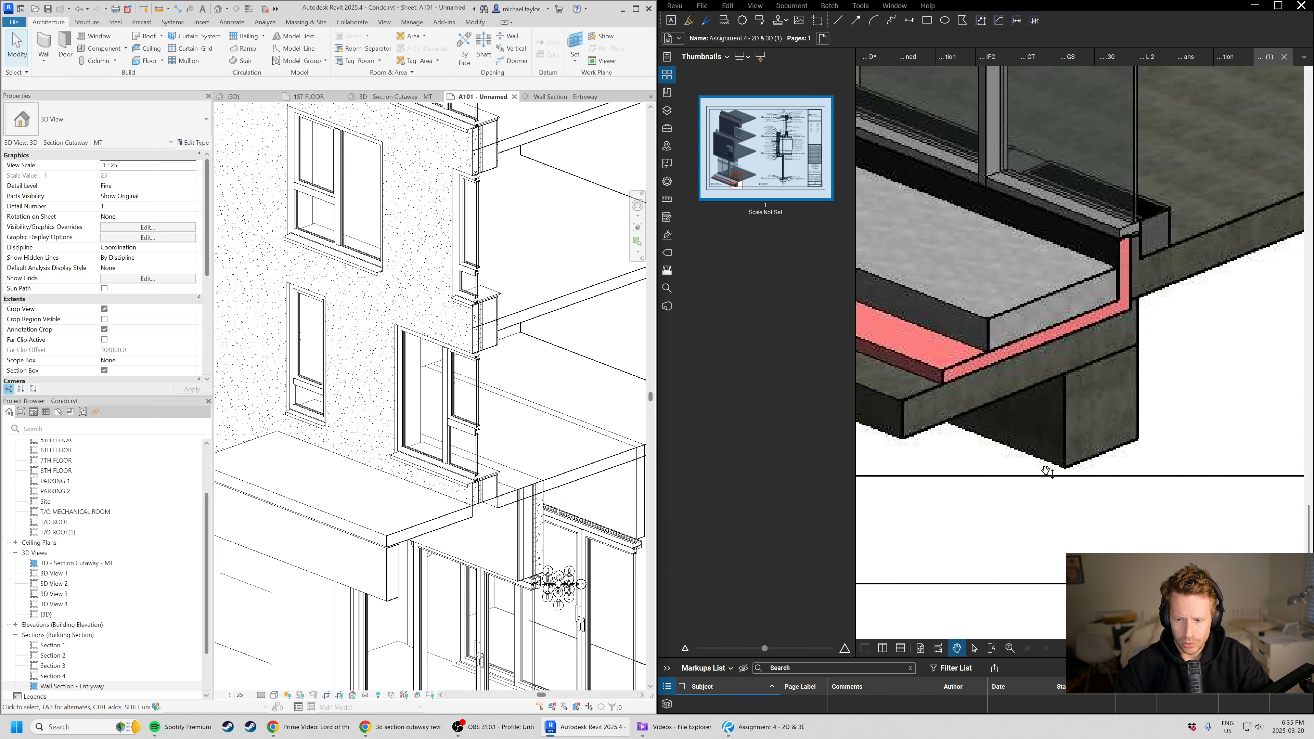
{"action": "left_click", "coordinate": [1050, 448]}
{"action": "scroll", "coordinate": [1063, 427], "scroll_direction": "down", "scroll_amount": 1, "text": "ctrl"}
{"action": "scroll", "coordinate": [1062, 427], "scroll_direction": "down", "scroll_amount": 5, "text": "ctrl"}
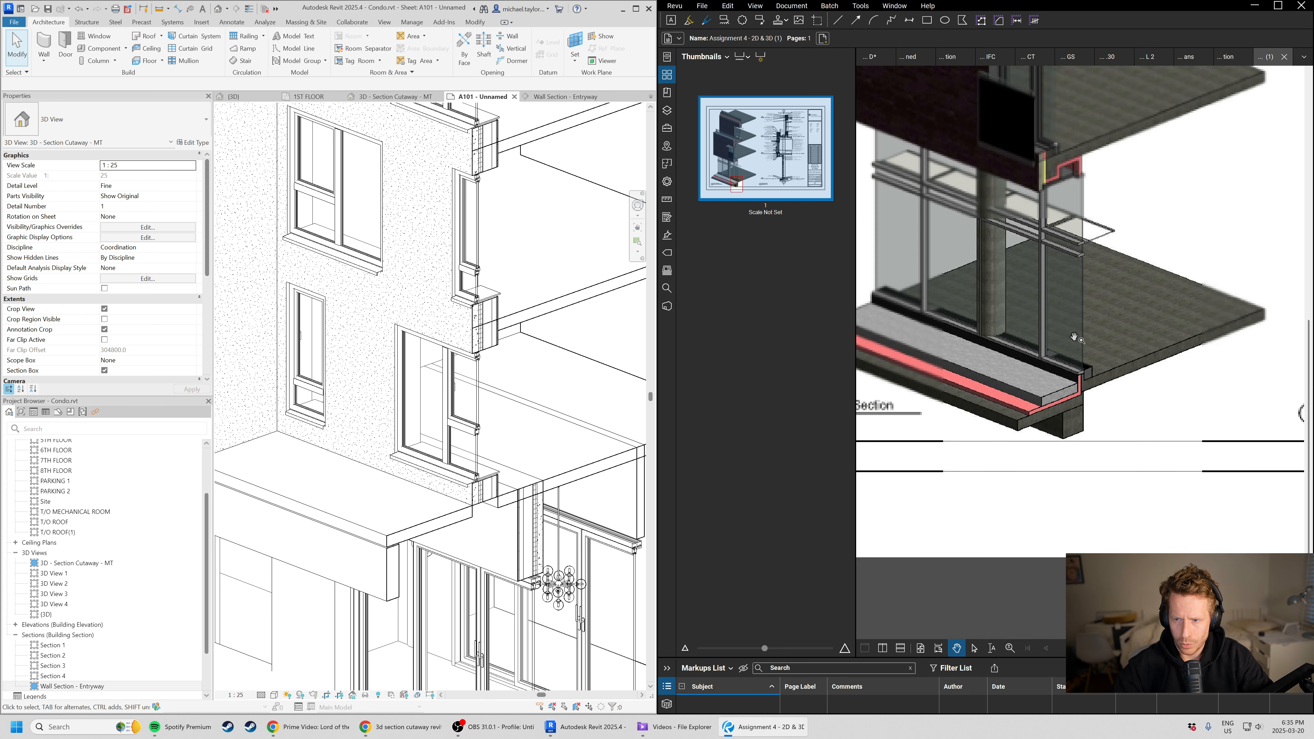
{"action": "scroll", "coordinate": [1071, 334], "scroll_direction": "up", "scroll_amount": 4}
{"action": "scroll", "coordinate": [1058, 319], "scroll_direction": "up", "scroll_amount": 4, "text": "ctrl"}
{"action": "left_click_drag", "start_coordinate": [1026, 226], "coordinate": [1047, 627]}
{"action": "scroll", "coordinate": [1059, 176], "scroll_direction": "up", "scroll_amount": 3}
{"action": "left_click_drag", "start_coordinate": [1068, 229], "coordinate": [1077, 237]}
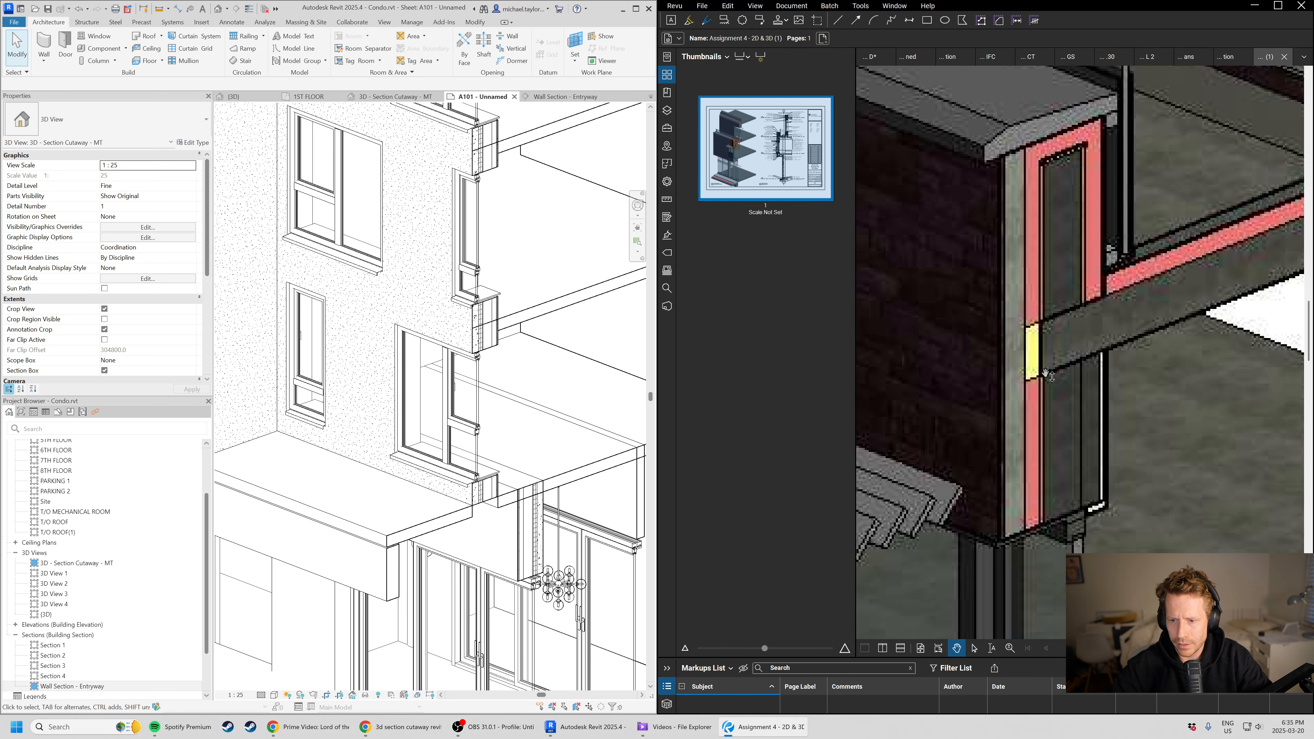
{"action": "scroll", "coordinate": [475, 323], "scroll_direction": "up", "scroll_amount": 5}
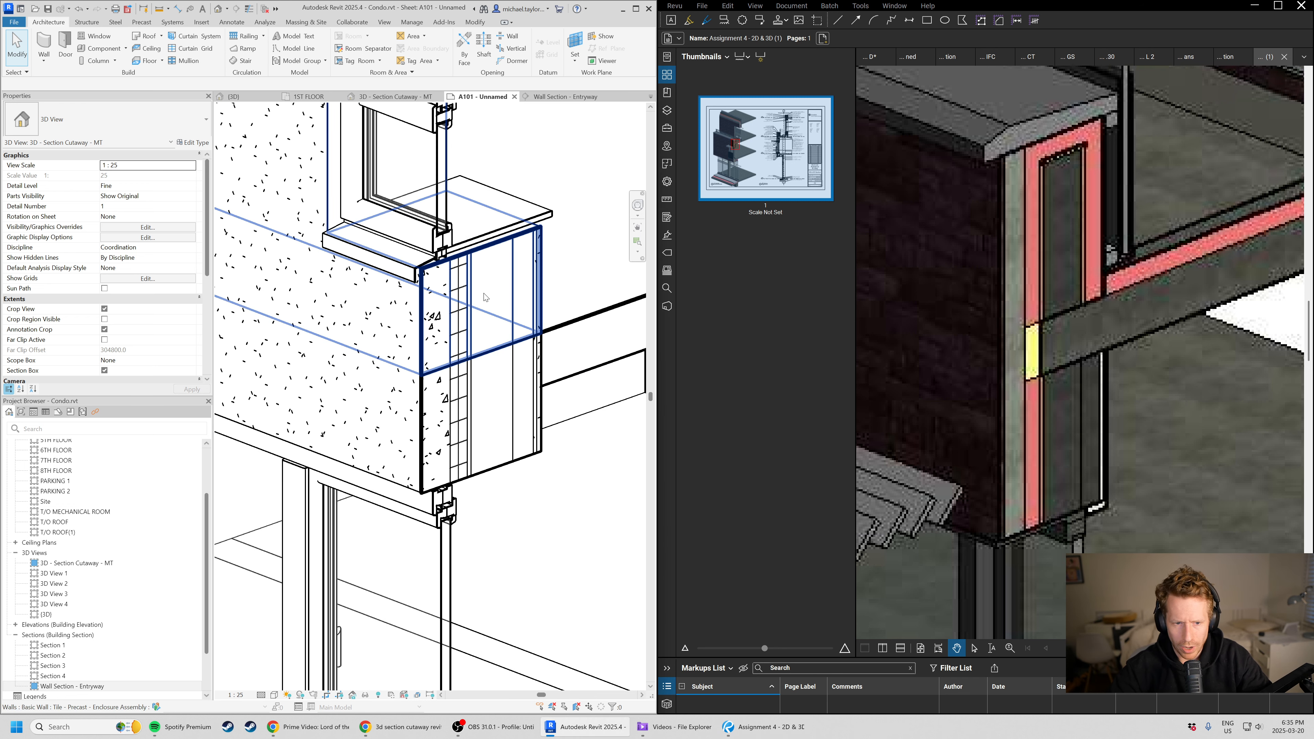
{"action": "scroll", "coordinate": [233, 382], "scroll_direction": "down", "scroll_amount": 1}
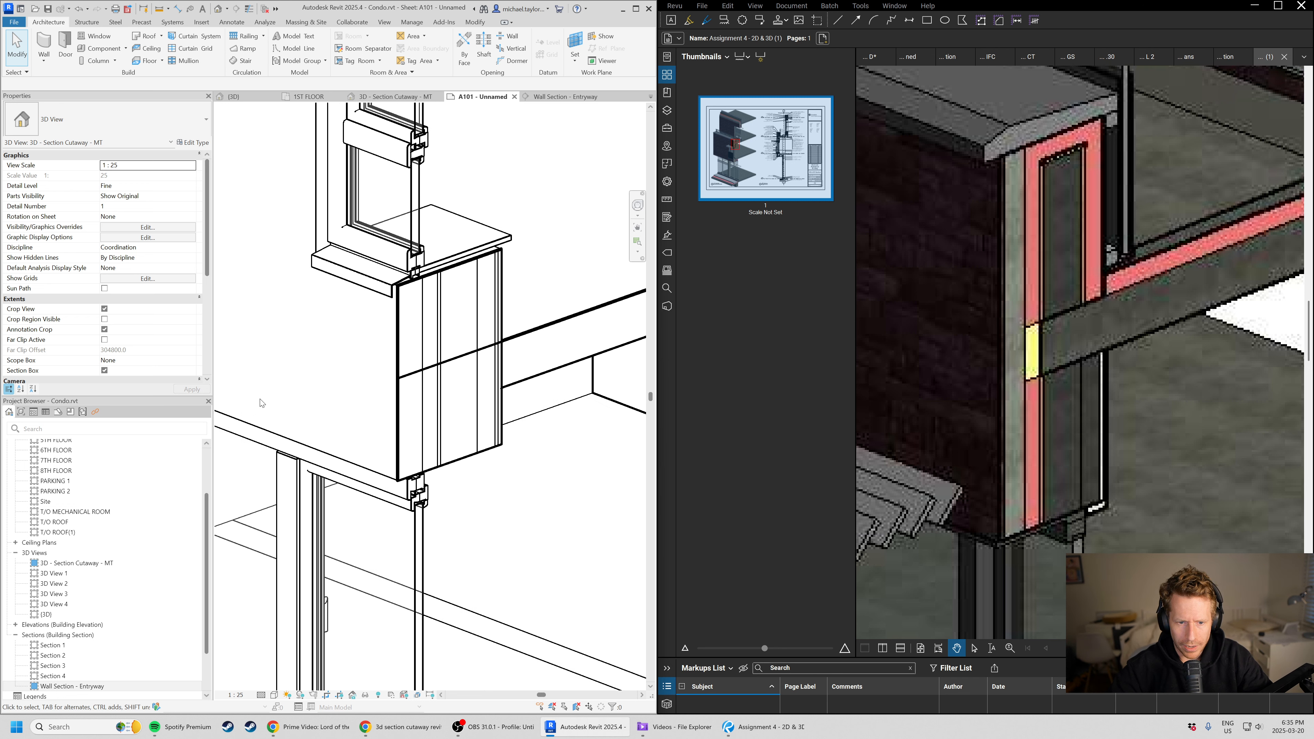
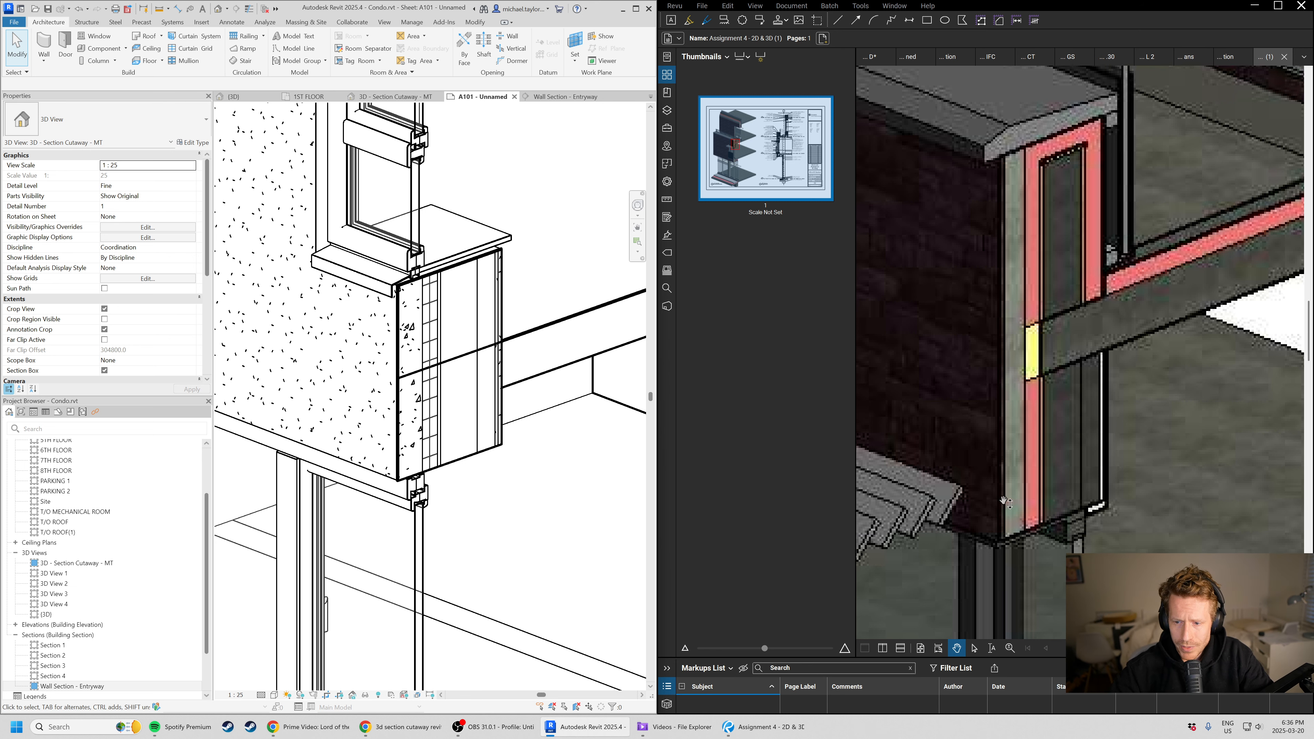
- Switch the 3D section cutaway on the sheet to the Shaded visual style
{"action": "scroll", "coordinate": [1006, 502], "scroll_direction": "down", "scroll_amount": 2}
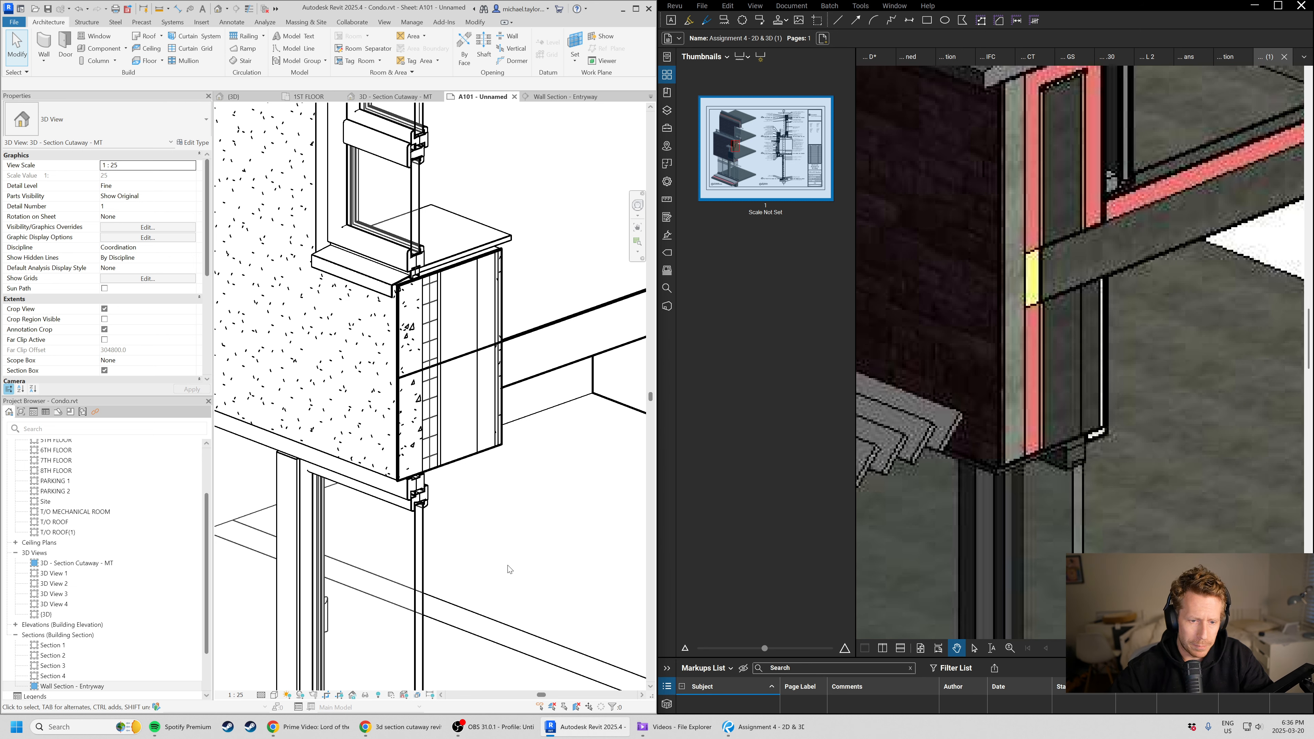
{"action": "left_click", "coordinate": [261, 695]}
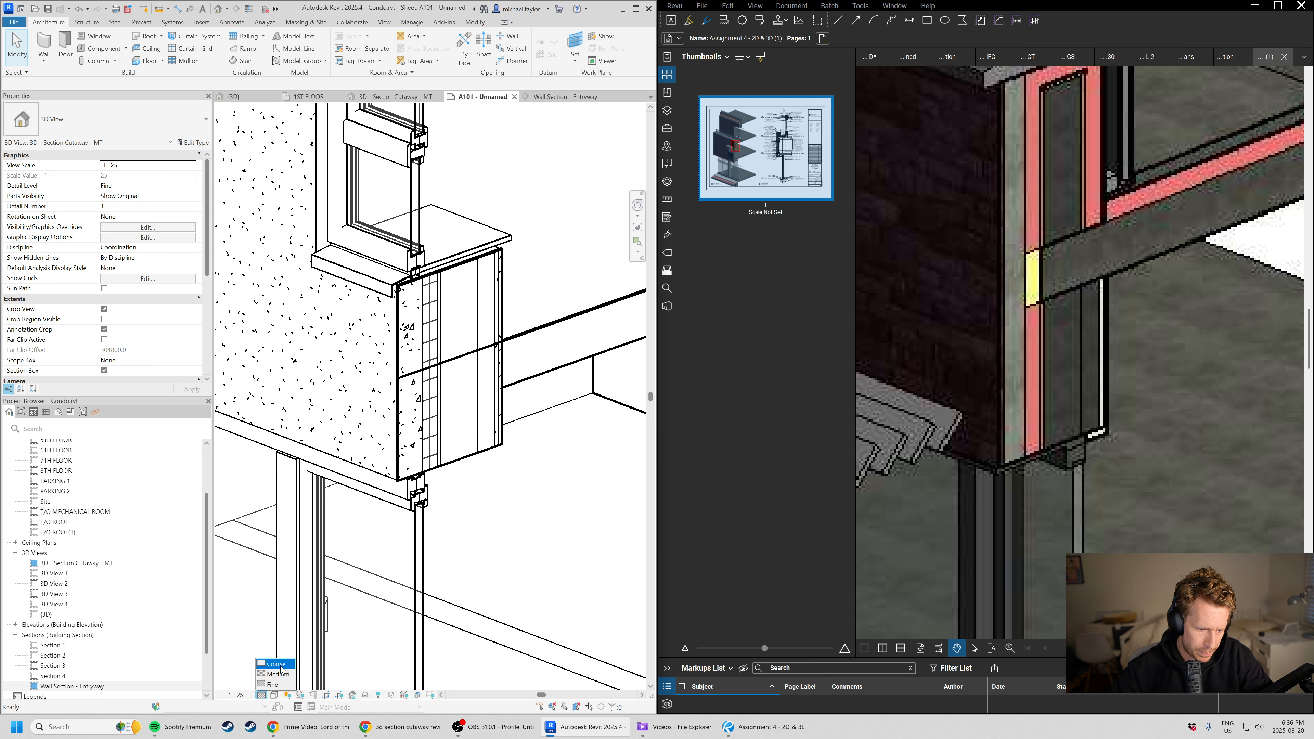
{"action": "left_click", "coordinate": [274, 695]}
{"action": "left_click", "coordinate": [305, 654]}
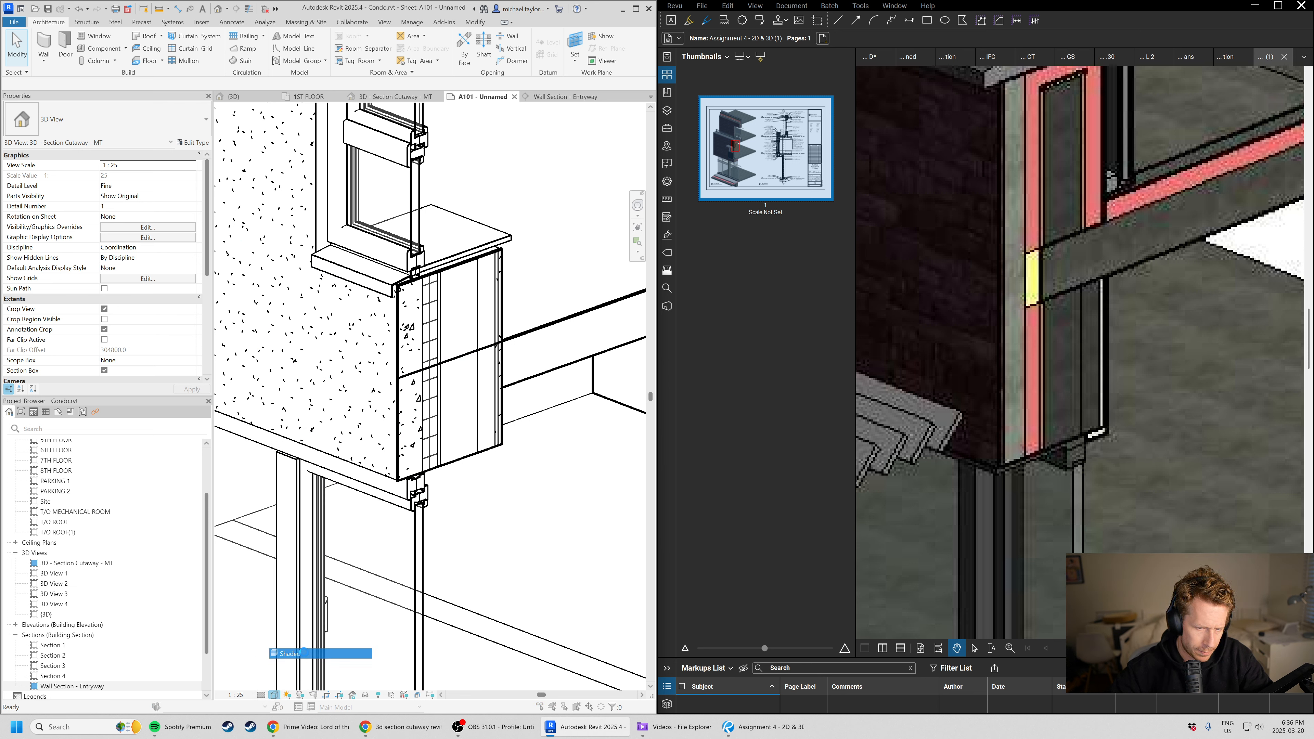
{"action": "left_click", "coordinate": [729, 404]}
- Open the layer structure of the slab-edge wall type "Tile - Precast - Enclosure Assembly" for editing
{"action": "scroll", "coordinate": [443, 321], "scroll_direction": "up", "scroll_amount": 5}
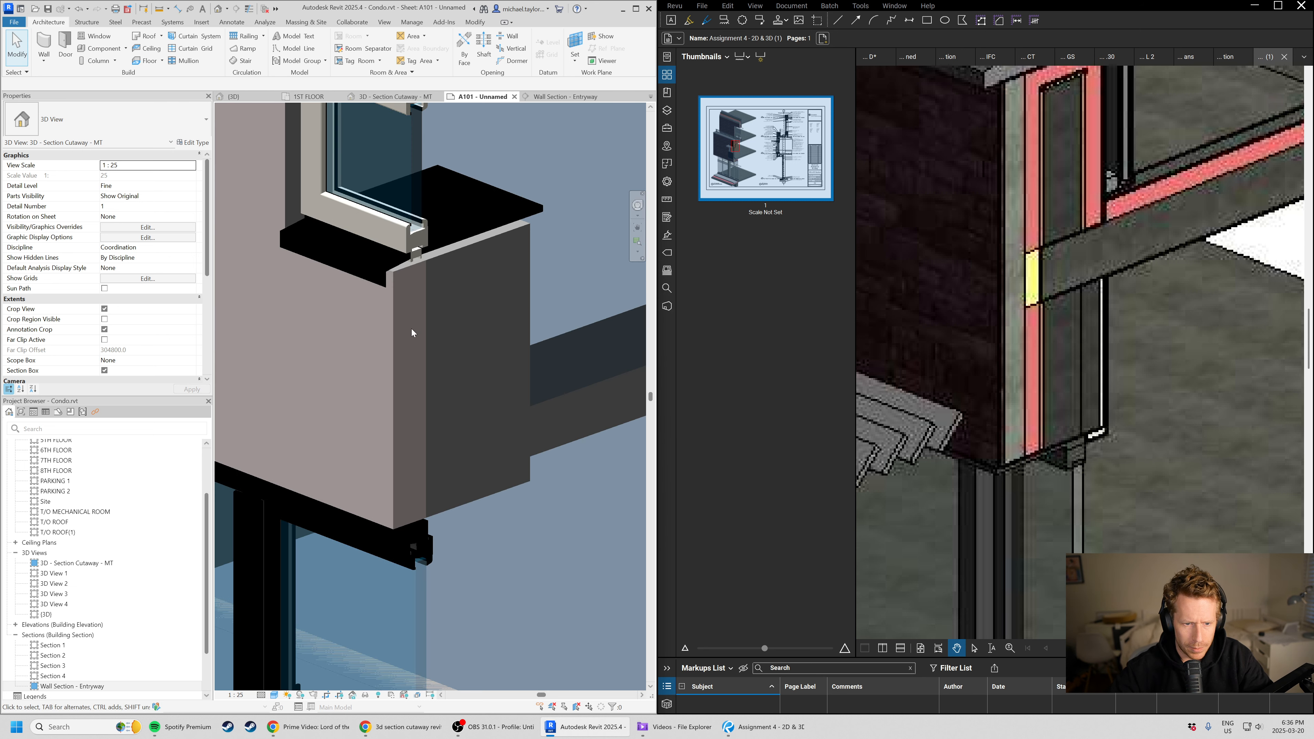
{"action": "key", "text": "Tab"}
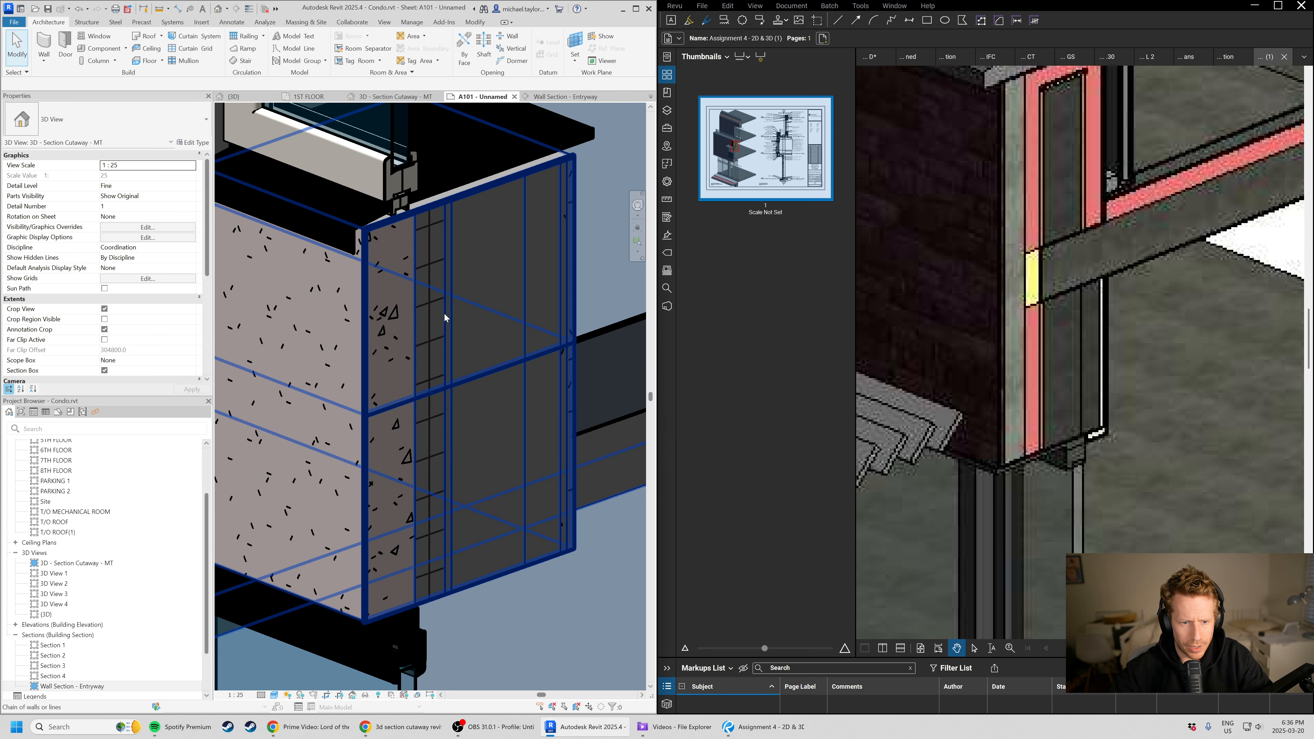
{"action": "left_click", "coordinate": [445, 313]}
{"action": "left_click", "coordinate": [561, 648]}
{"action": "scroll", "coordinate": [392, 420], "scroll_direction": "up", "scroll_amount": 3}
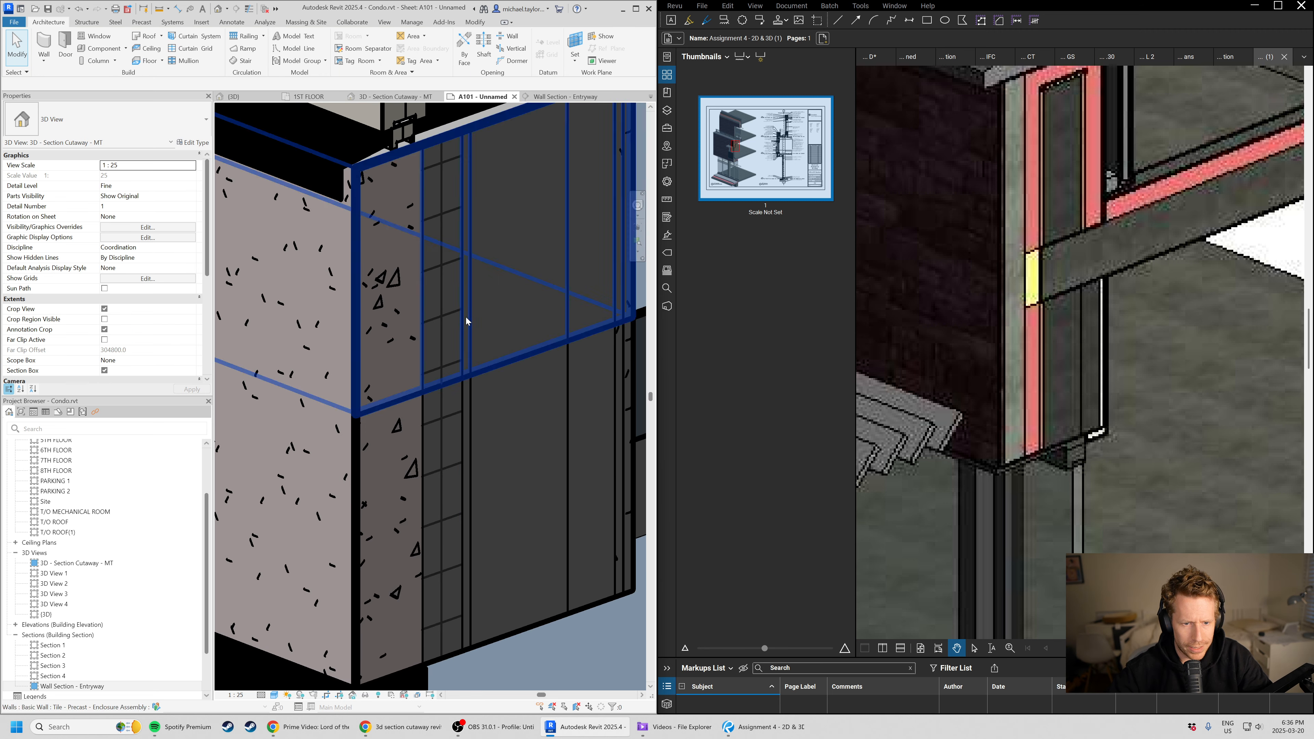
{"action": "scroll", "coordinate": [401, 439], "scroll_direction": "down", "scroll_amount": 1}
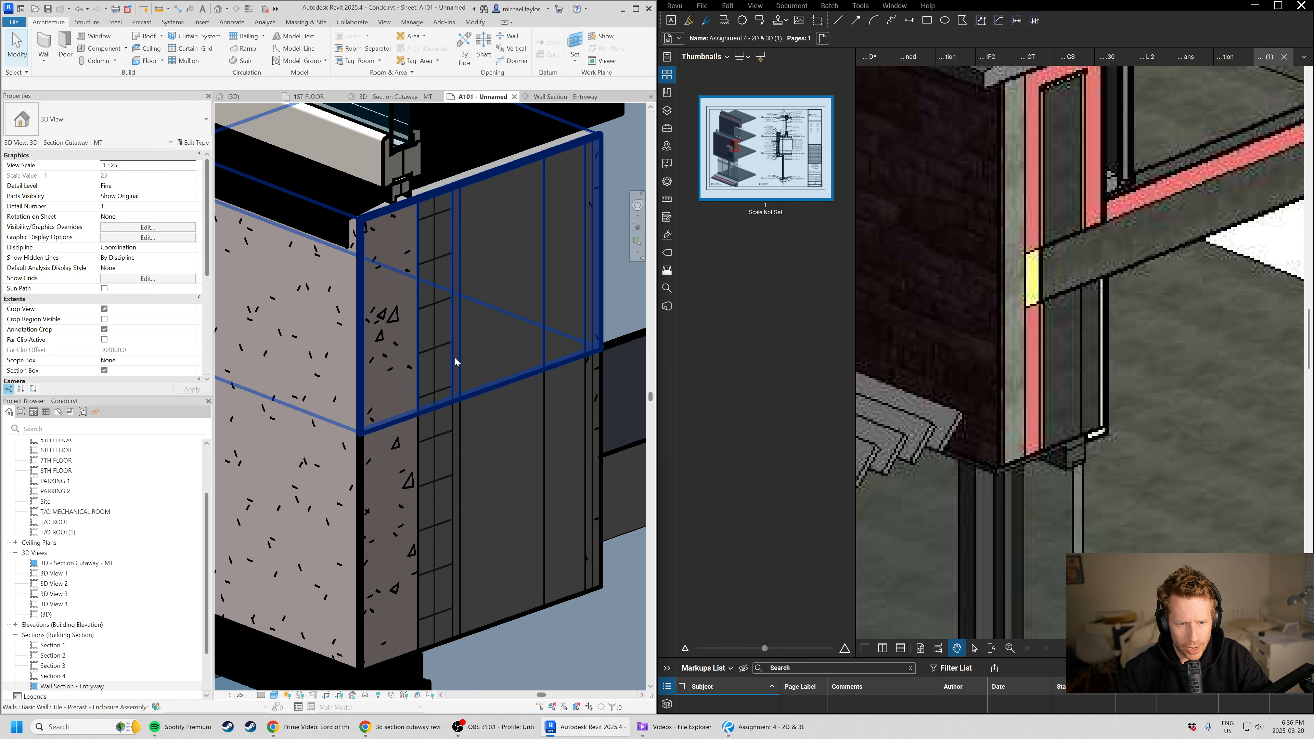
{"action": "left_click", "coordinate": [462, 373]}
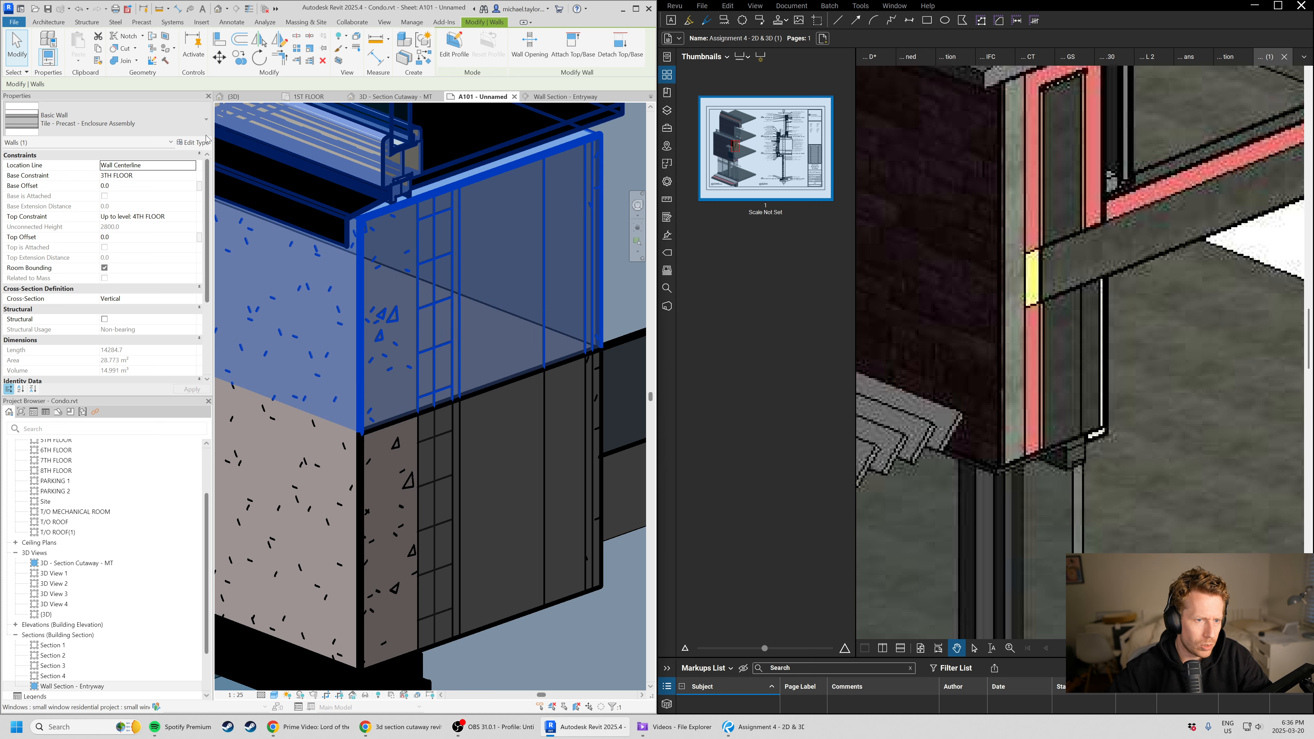
{"action": "left_click", "coordinate": [195, 143]}
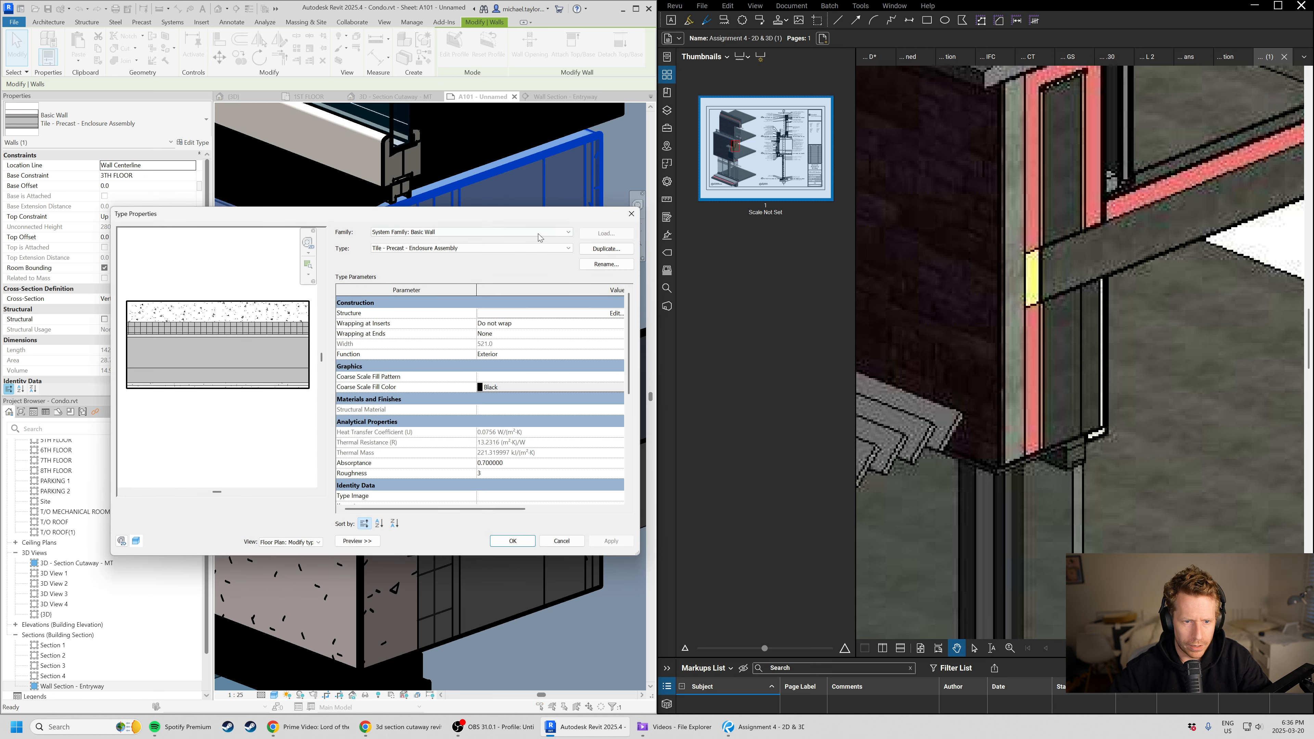
{"action": "left_click_drag", "start_coordinate": [802, 263], "coordinate": [1038, 181]}
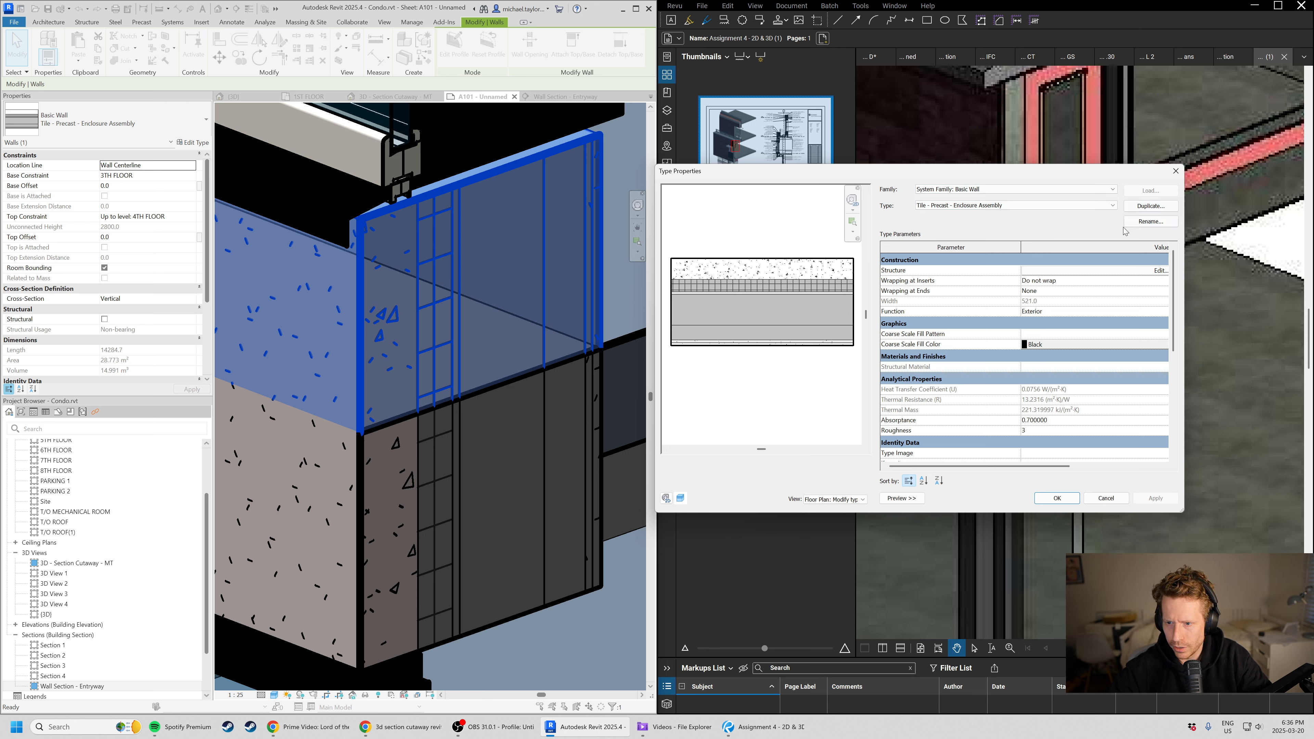
{"action": "left_click", "coordinate": [1125, 271]}
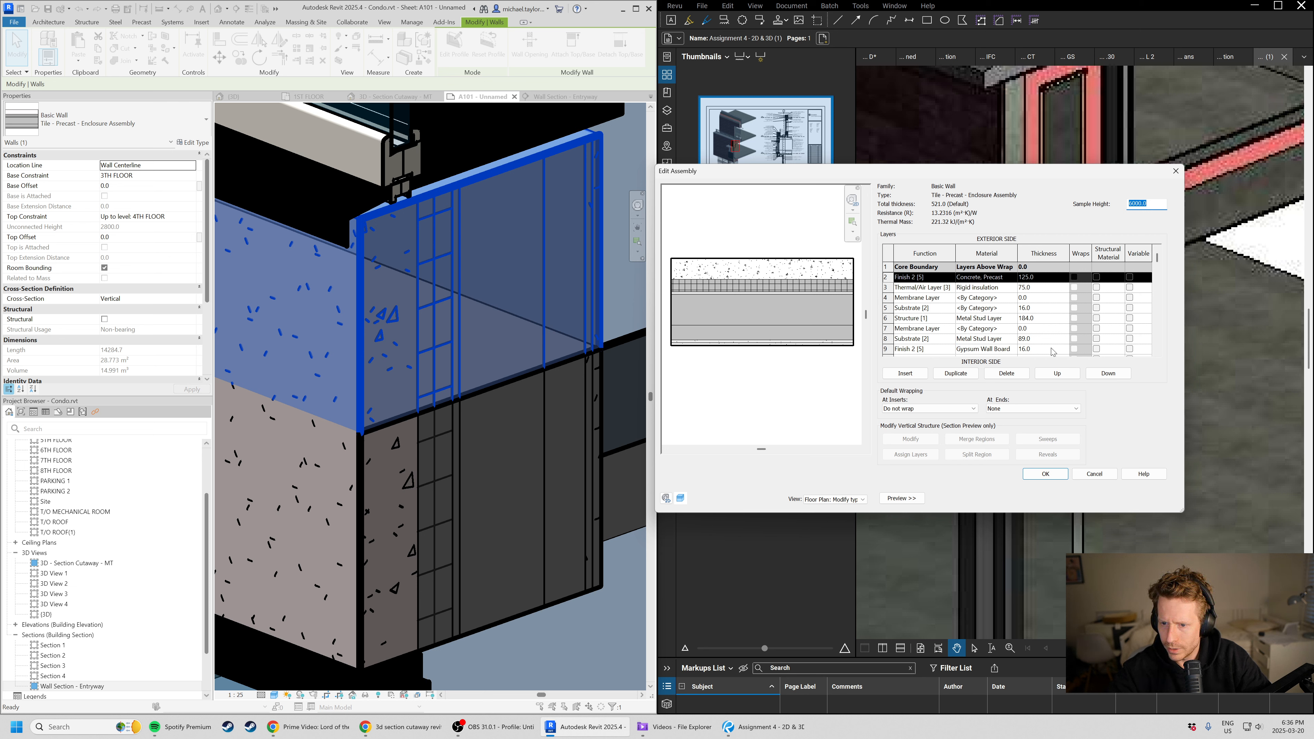
- Set the shading color of the Rigid insulation layer's material to RGB 255 128 128 and accept the wall type changes
{"action": "left_click", "coordinate": [986, 287]}
{"action": "left_click", "coordinate": [1013, 287]}
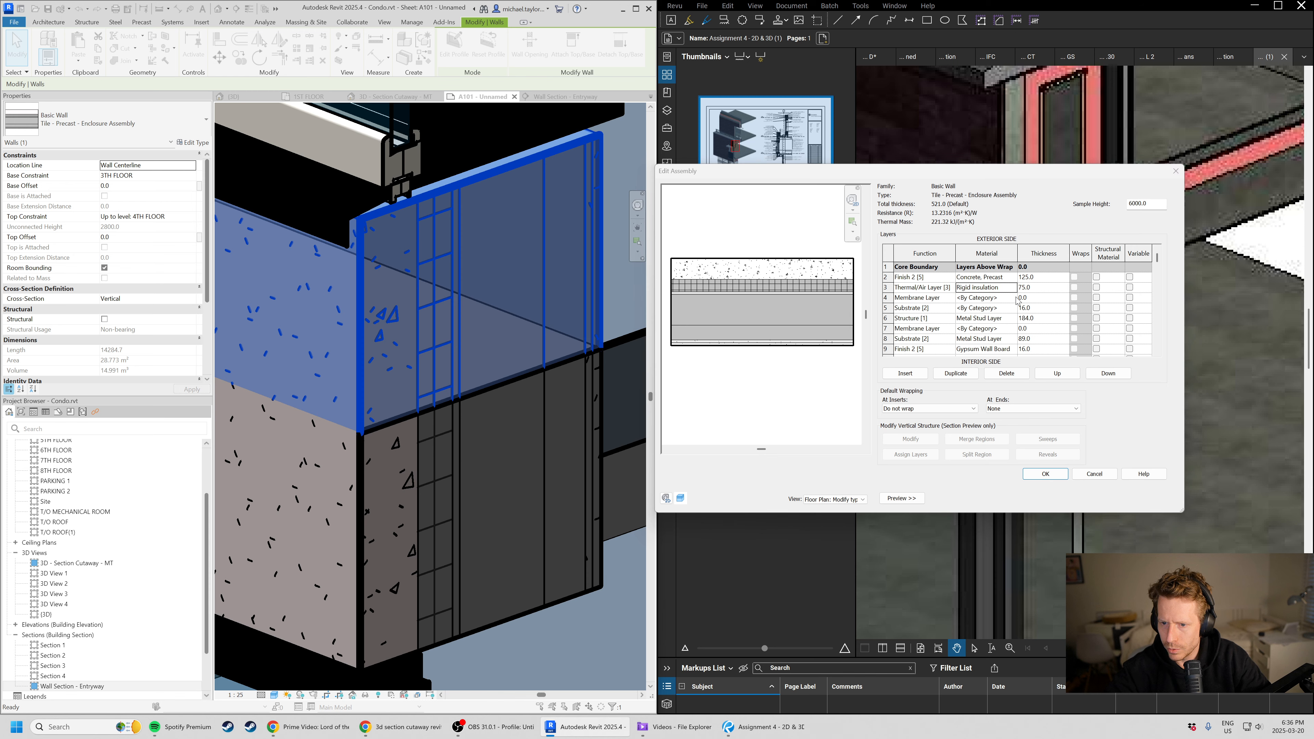
{"action": "left_click_drag", "start_coordinate": [489, 150], "coordinate": [958, 197]}
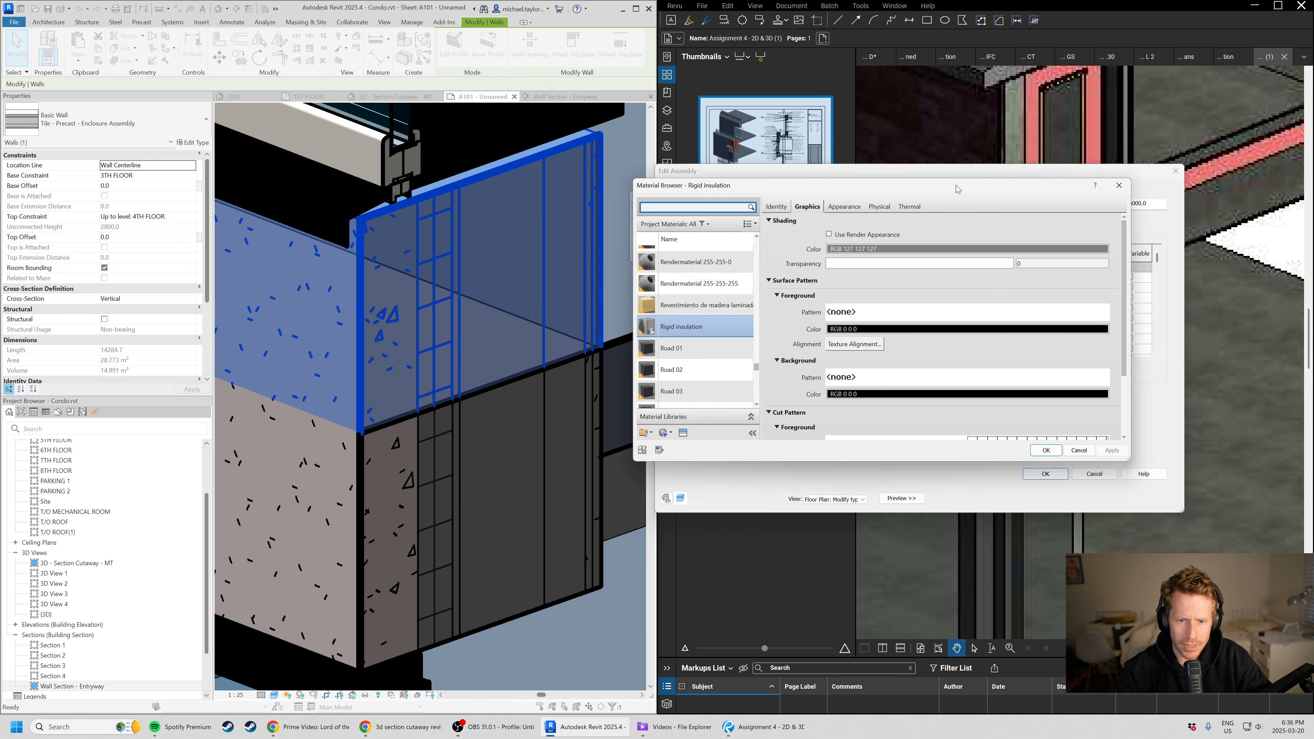
{"action": "left_click", "coordinate": [953, 266]}
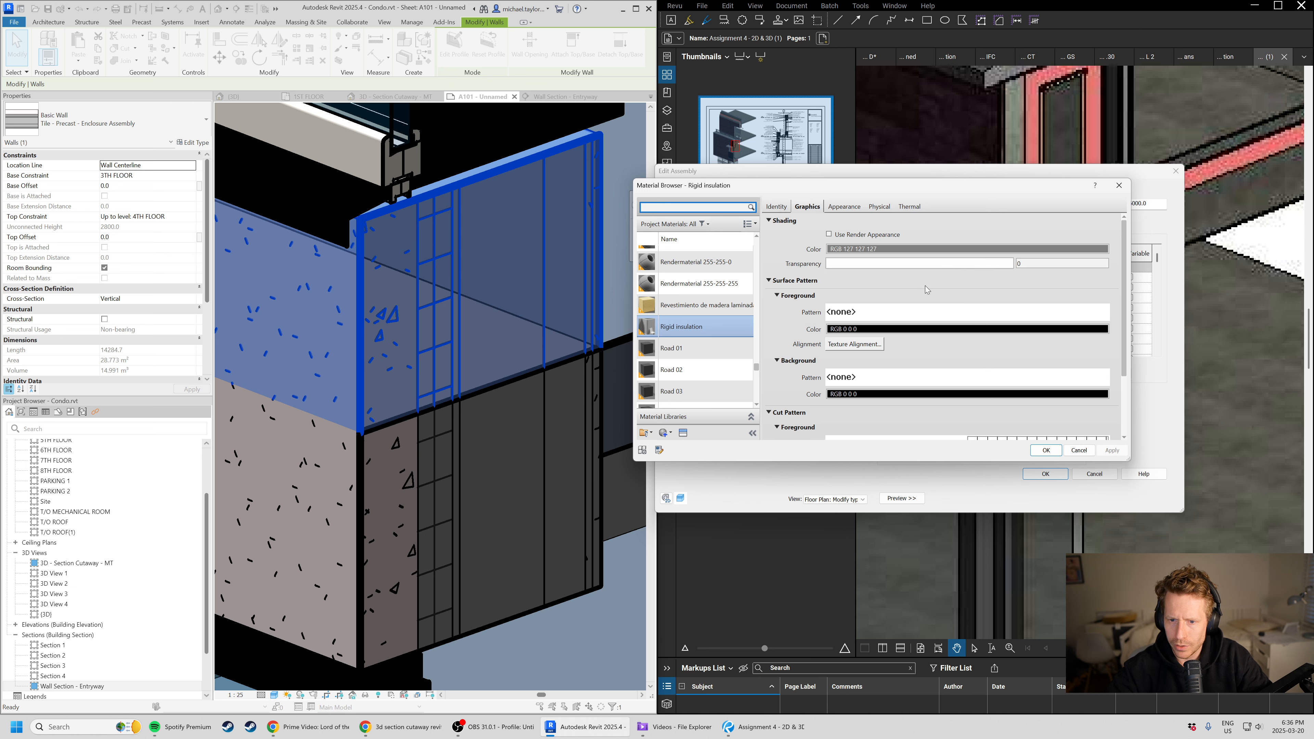
{"action": "left_click", "coordinate": [933, 249]}
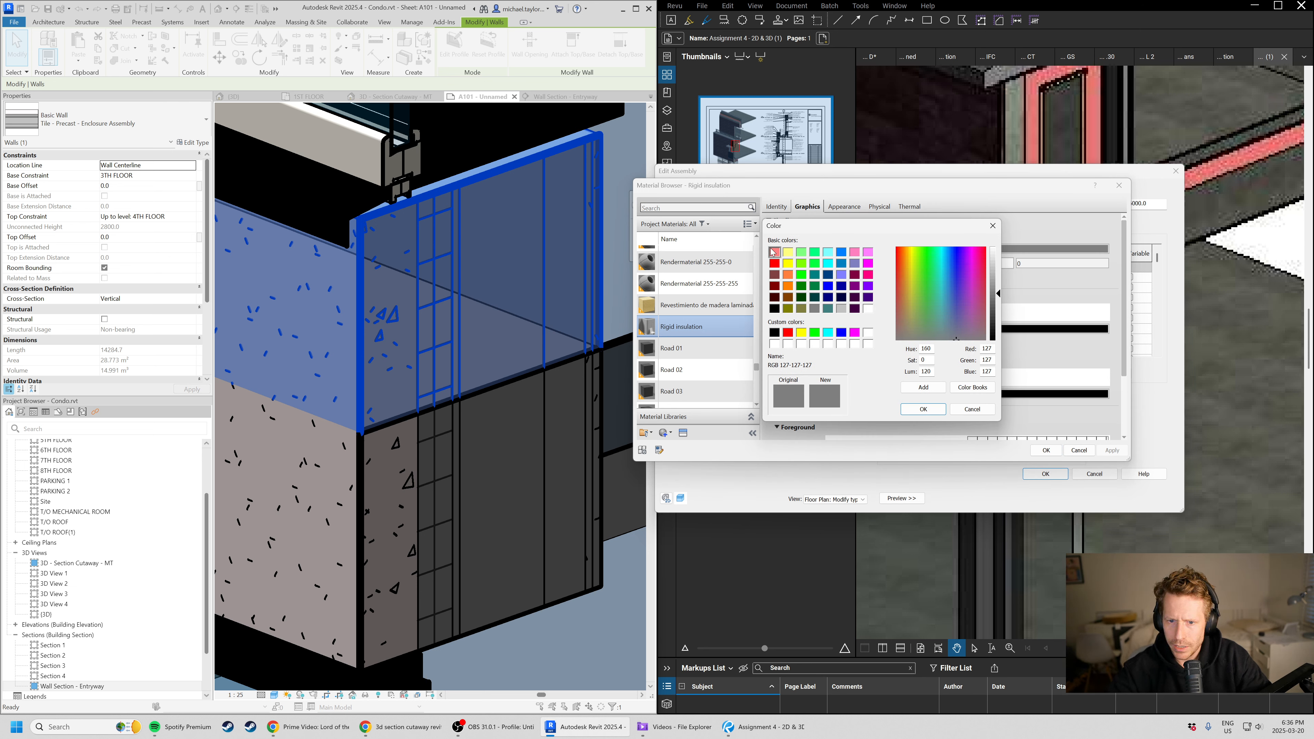
{"action": "left_click", "coordinate": [775, 252]}
{"action": "left_click", "coordinate": [923, 409]}
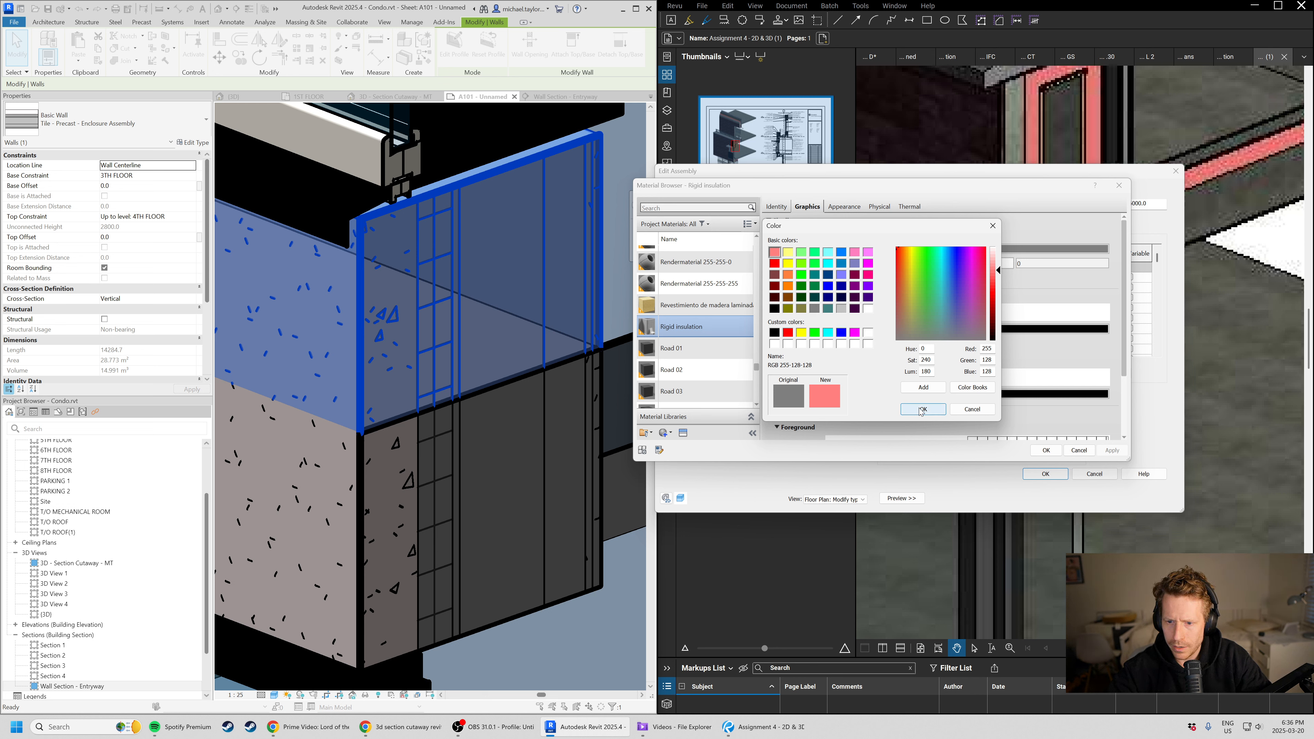
{"action": "left_click", "coordinate": [1048, 450]}
{"action": "left_click", "coordinate": [1050, 474]}
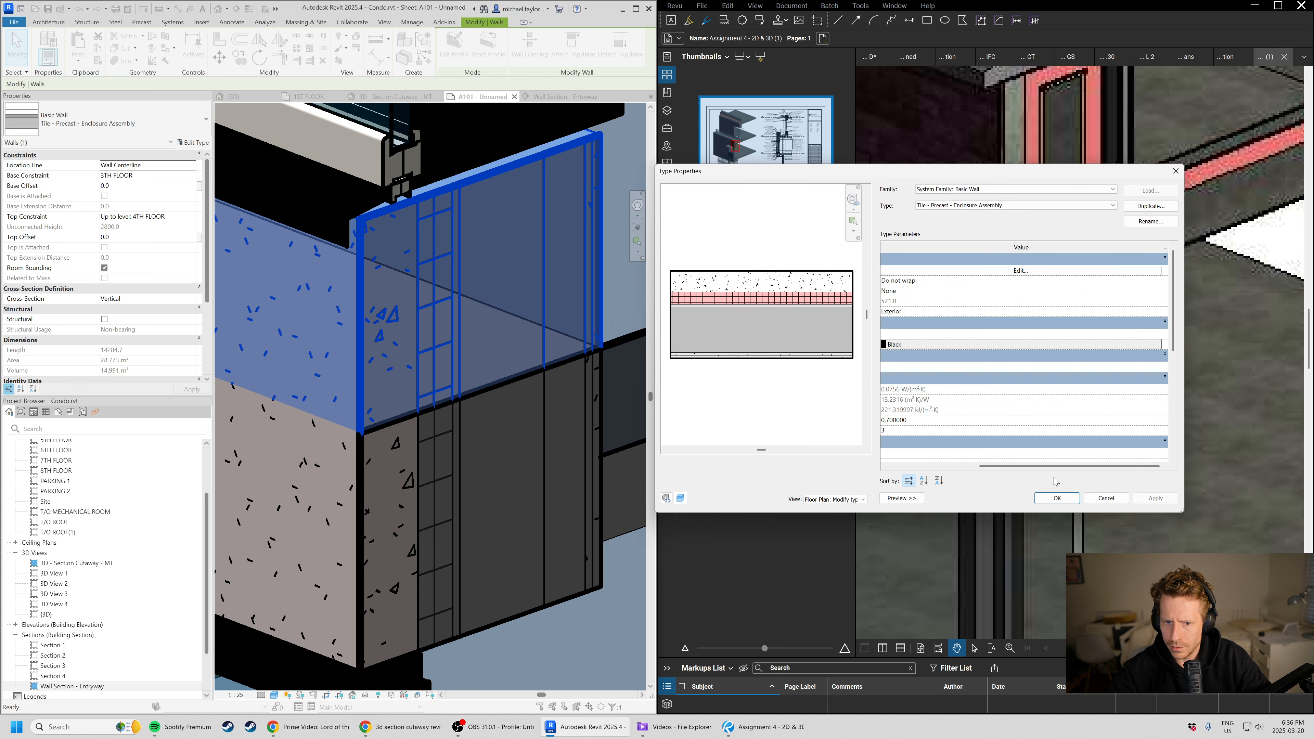
{"action": "left_click", "coordinate": [1050, 500]}
{"action": "key", "text": "Escape"}
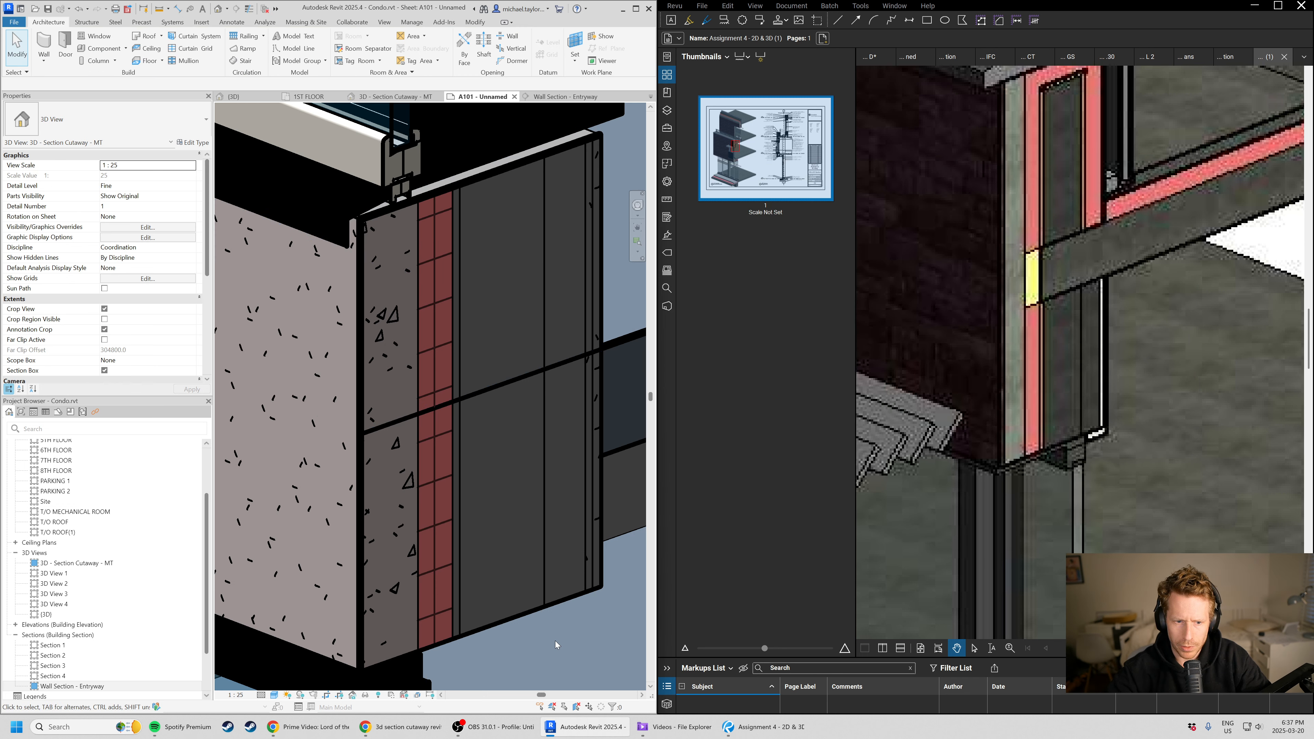
- Check the insulation layer in the cutaway's slab-edge walls and open the Rigid insulation material from the 4th-floor precast wall's assembly
{"action": "scroll", "coordinate": [594, 515], "scroll_direction": "down", "scroll_amount": 5}
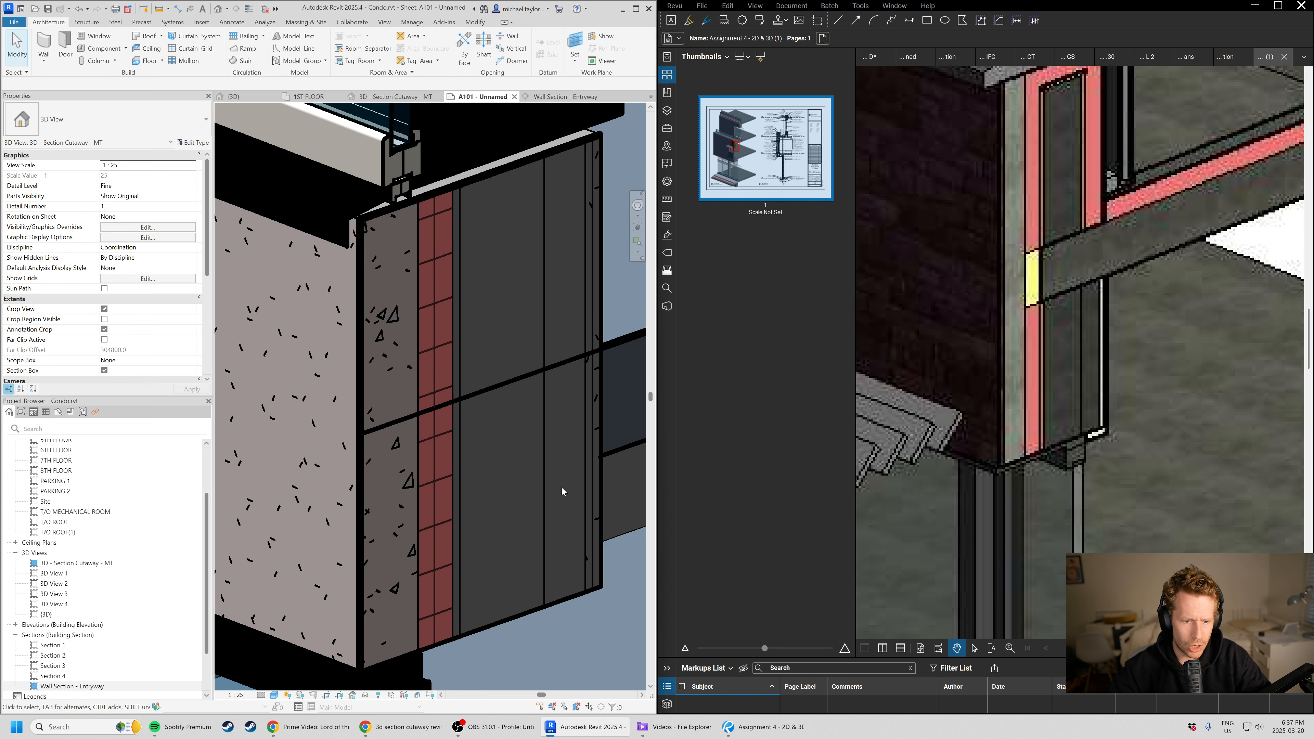
{"action": "scroll", "coordinate": [519, 617], "scroll_direction": "down", "scroll_amount": 3}
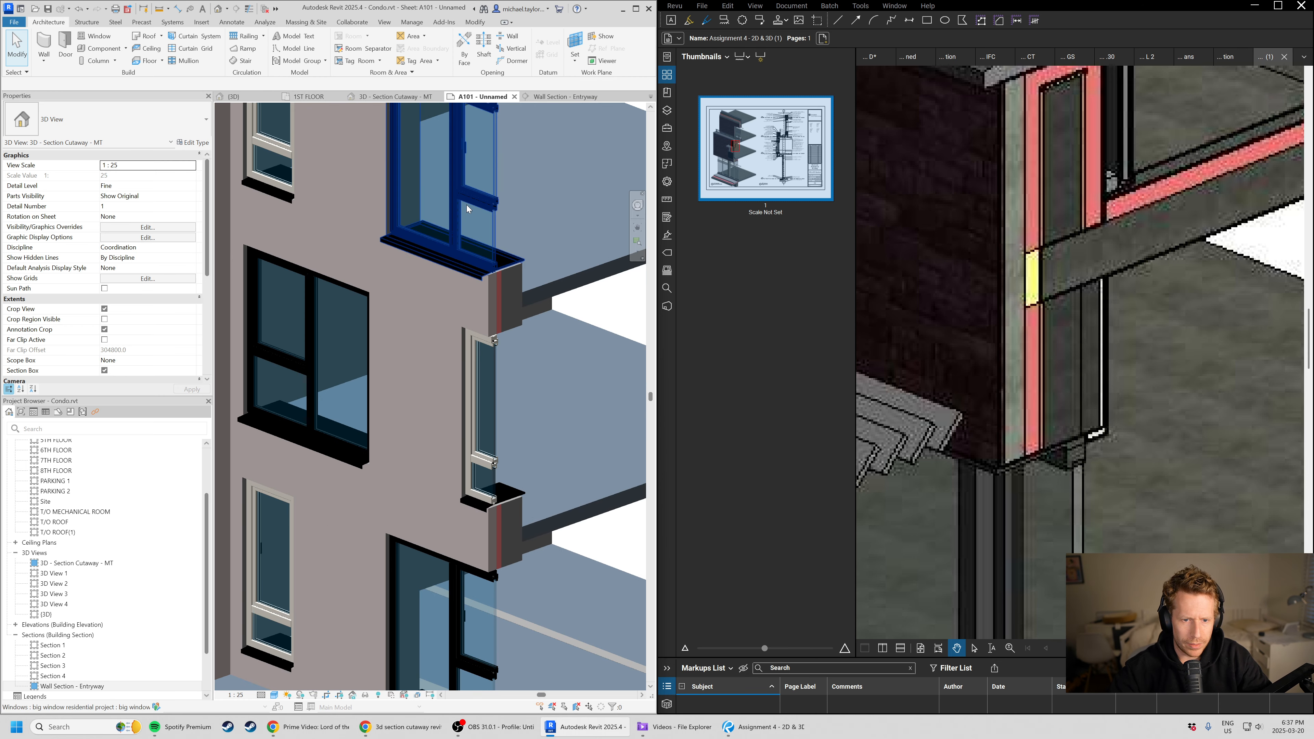
{"action": "scroll", "coordinate": [508, 289], "scroll_direction": "up", "scroll_amount": 5}
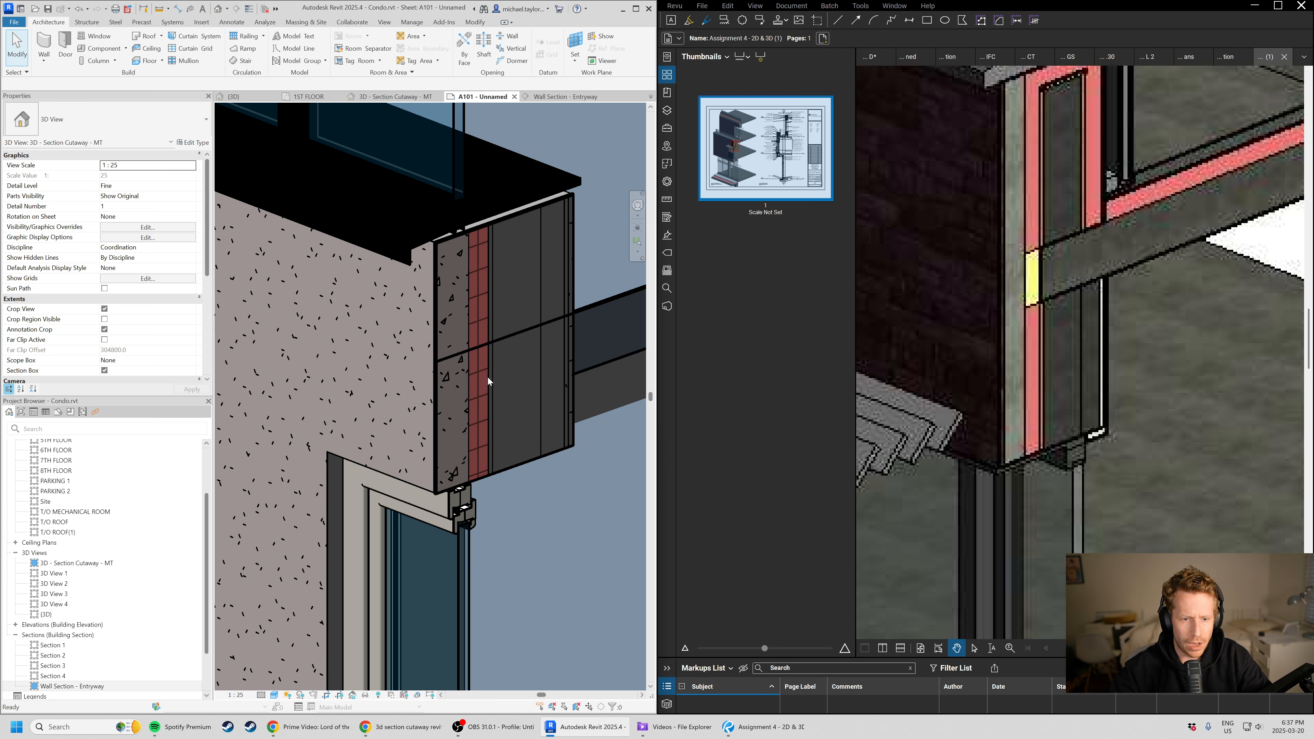
{"action": "key", "text": "v"}
{"action": "key", "text": "g"}
{"action": "left_click", "coordinate": [477, 430]}
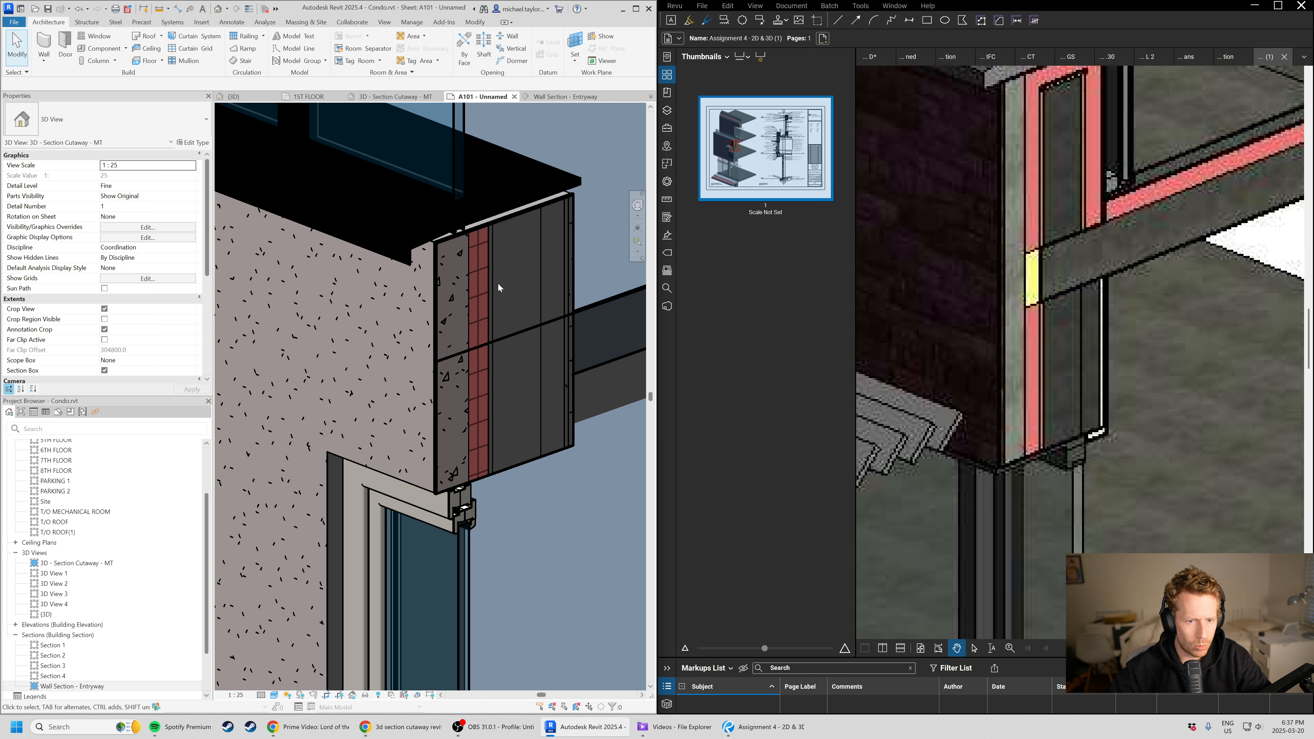
{"action": "left_click", "coordinate": [494, 291]}
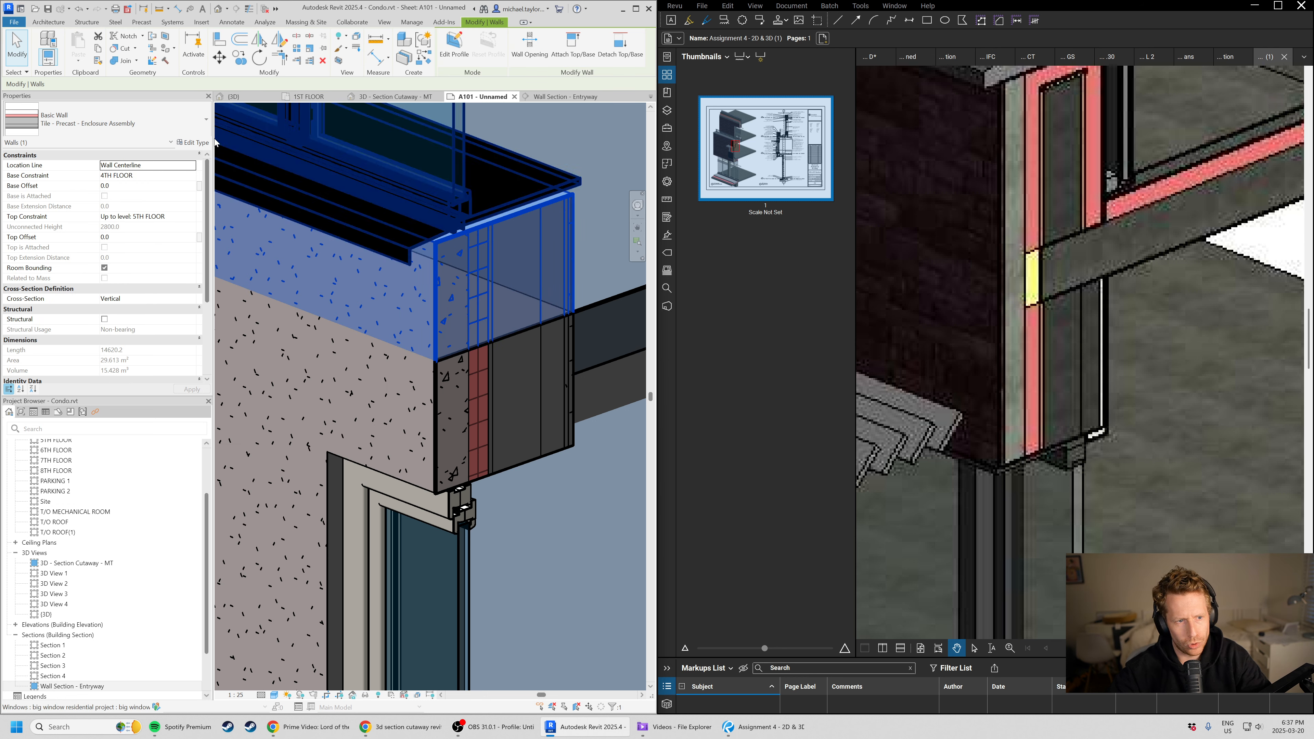
{"action": "double_click", "coordinate": [516, 232]}
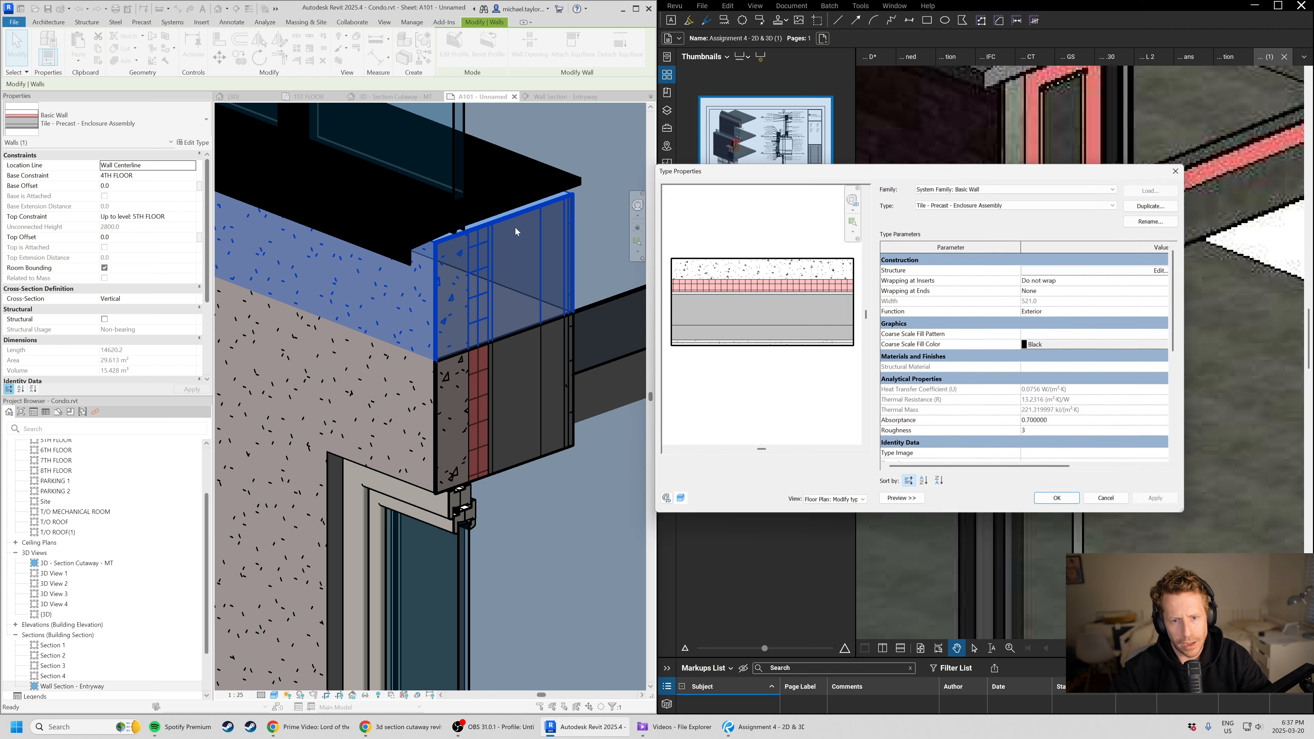
{"action": "left_click", "coordinate": [1067, 272]}
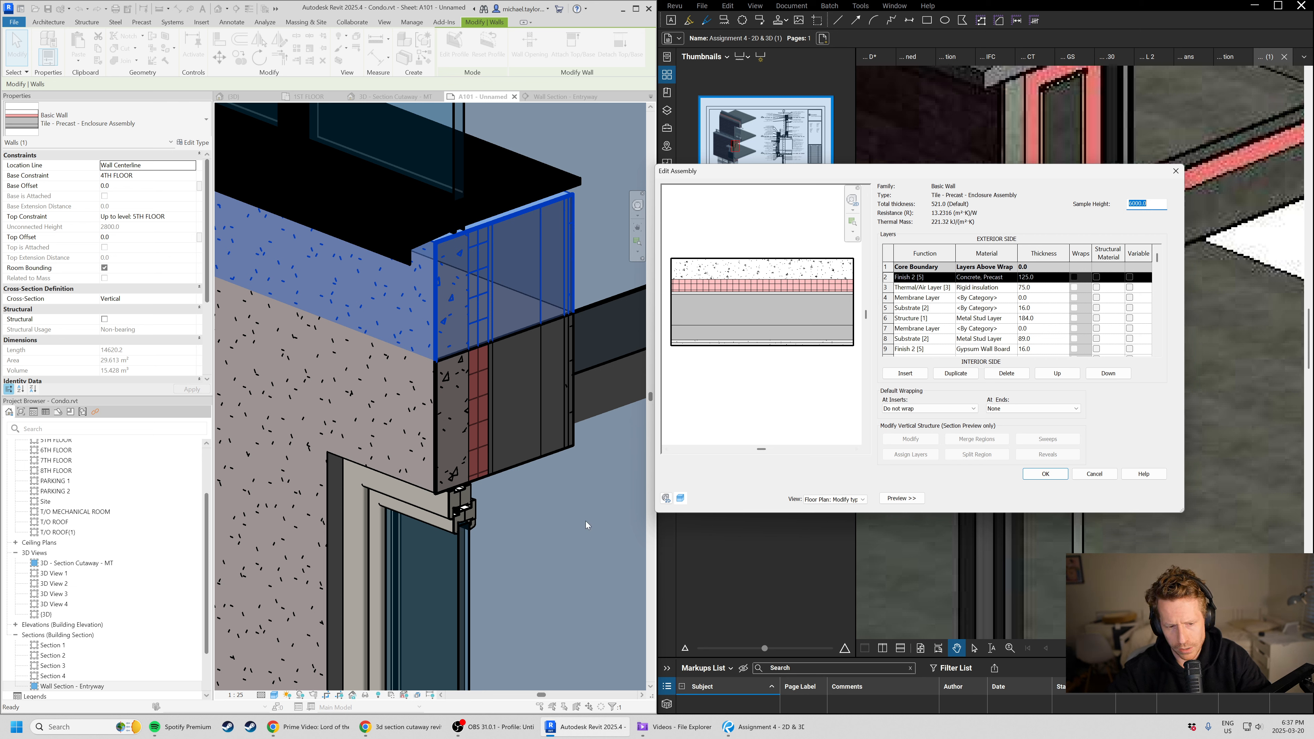
{"action": "left_click", "coordinate": [1013, 288]}
{"action": "left_click", "coordinate": [1013, 289]}
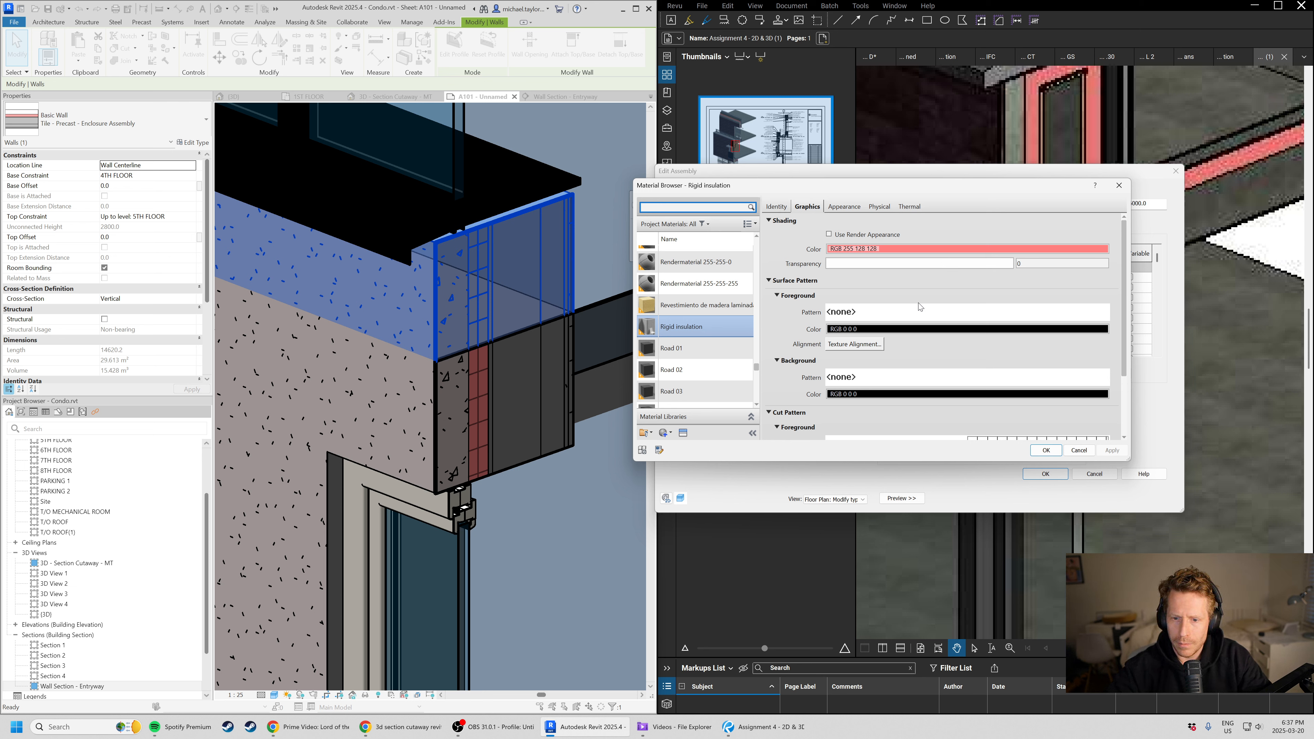
- Review the drafting fill patterns available for the Rigid insulation cut foreground, keep Crosshatch, and close the wall type settings
{"action": "scroll", "coordinate": [907, 295], "scroll_direction": "down", "scroll_amount": 3}
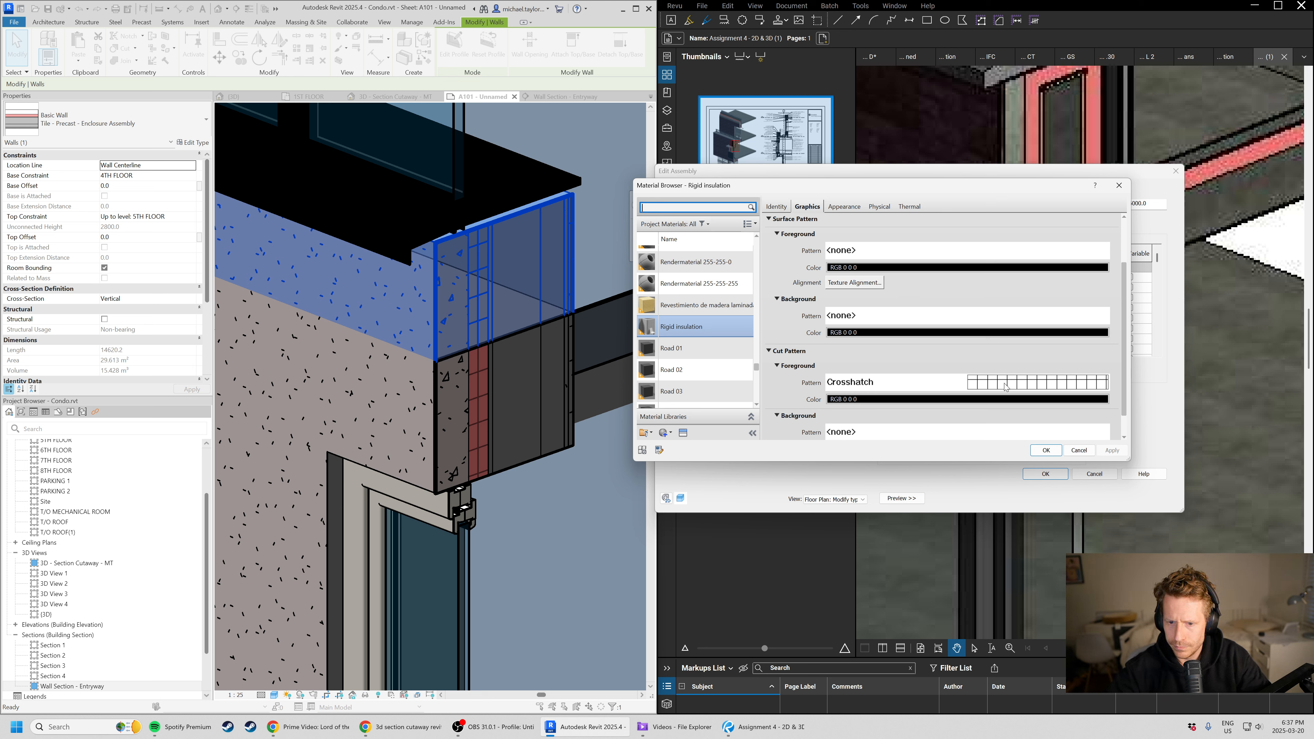
{"action": "scroll", "coordinate": [1006, 387], "scroll_direction": "down", "scroll_amount": 1}
{"action": "left_click", "coordinate": [1005, 357]}
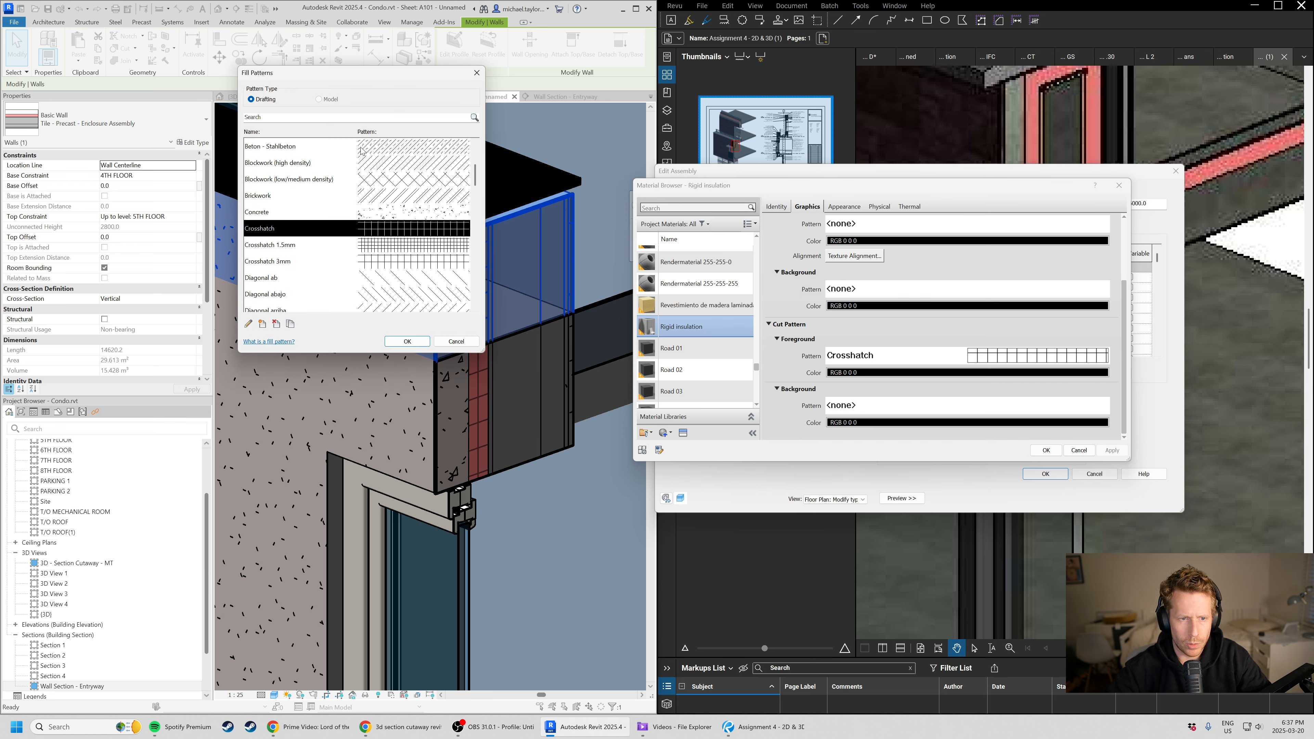
{"action": "scroll", "coordinate": [454, 347], "scroll_direction": "up", "scroll_amount": 1}
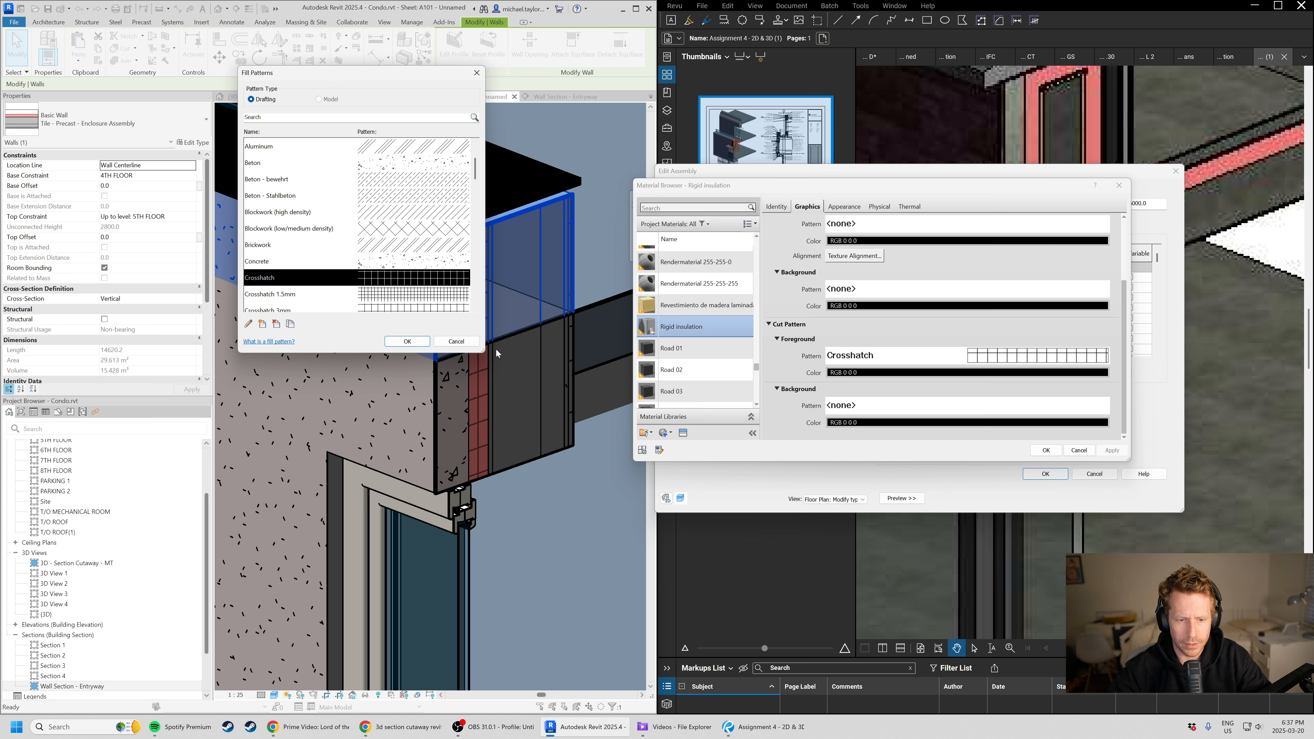
{"action": "left_click", "coordinate": [465, 340]}
{"action": "left_click", "coordinate": [1087, 452]}
{"action": "left_click", "coordinate": [1094, 474]}
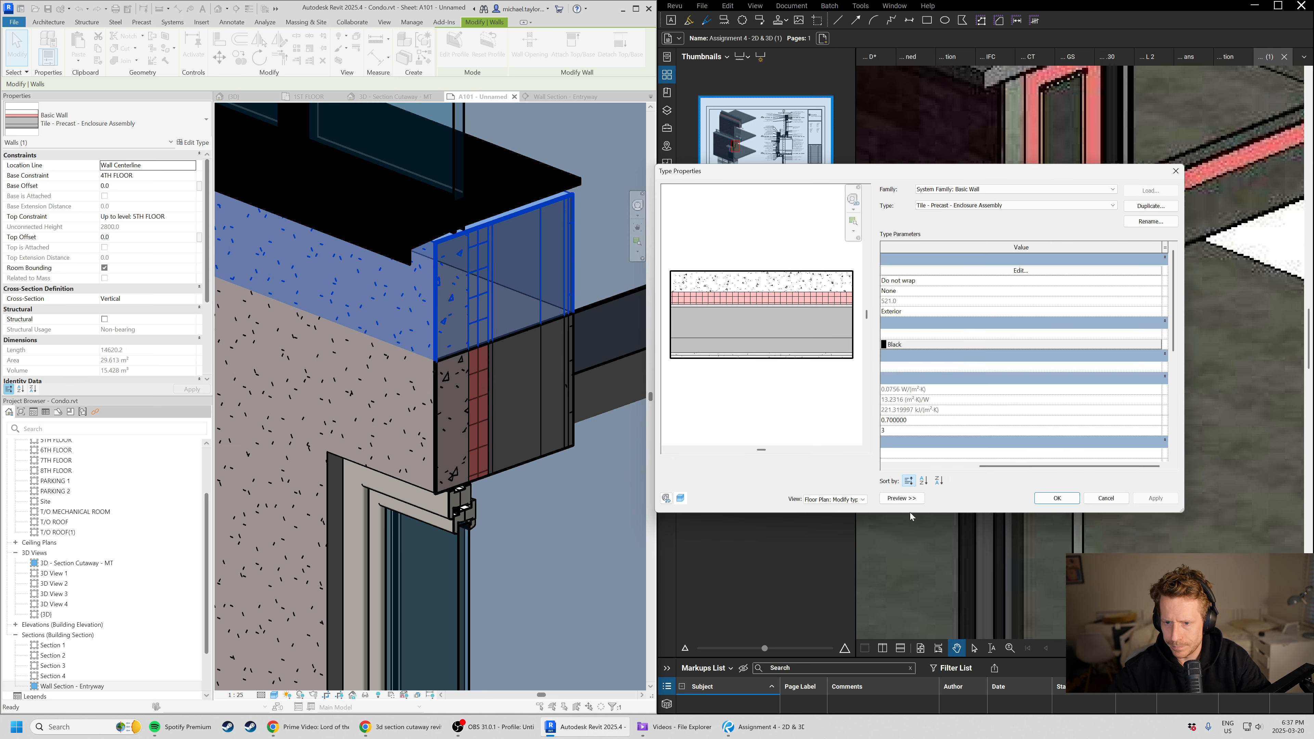
{"action": "left_click", "coordinate": [1060, 500]}
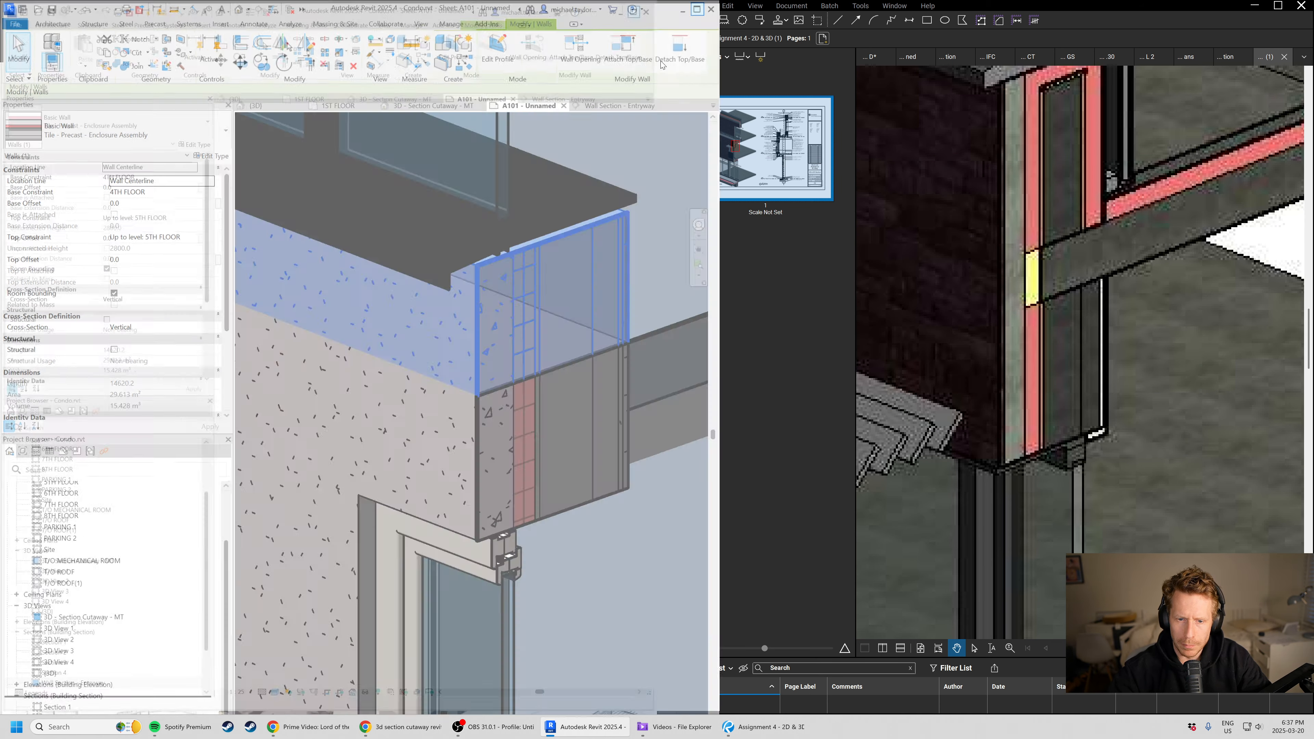
- Maximize the Revit window and examine the shaded cutaway on sheet A101, including the slab-edge wall layers up close
{"action": "left_click", "coordinate": [636, 9]}
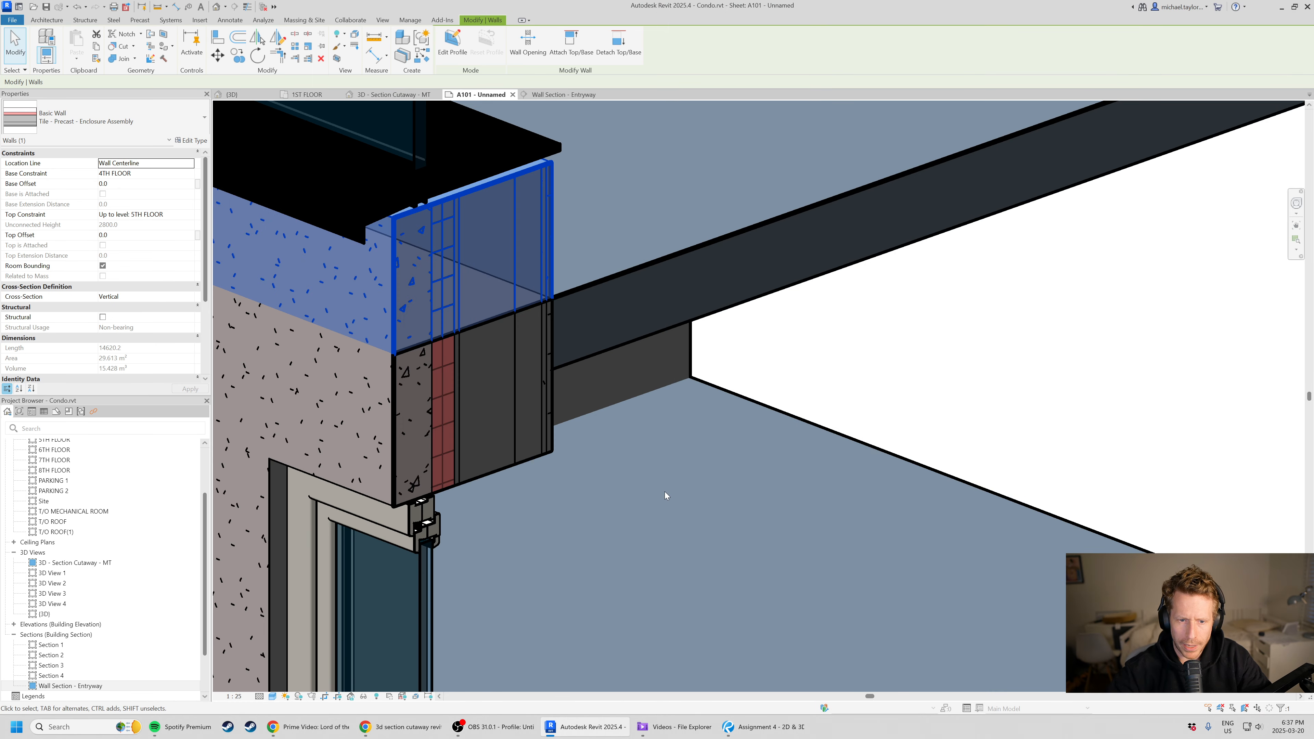
{"action": "scroll", "coordinate": [629, 319], "scroll_direction": "down", "scroll_amount": 5}
{"action": "scroll", "coordinate": [629, 319], "scroll_direction": "down", "scroll_amount": 5}
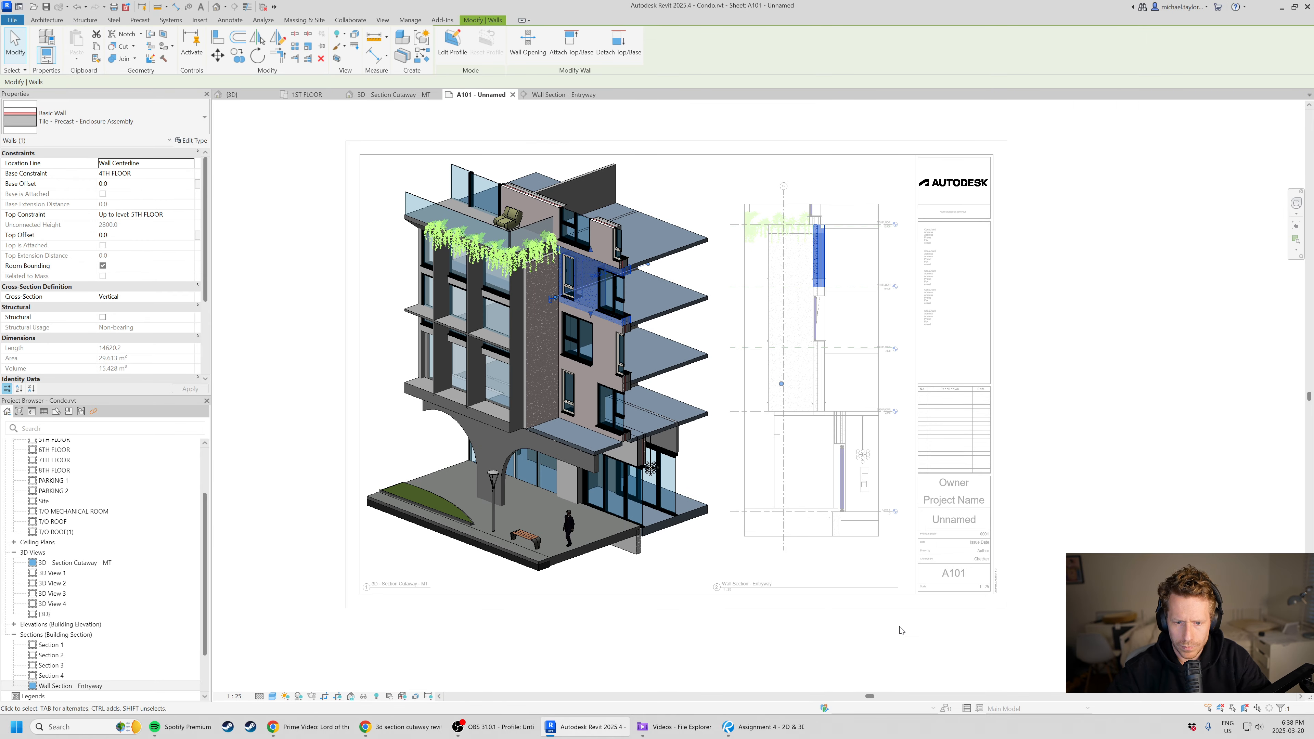
{"action": "key", "text": "Escape"}
{"action": "scroll", "coordinate": [633, 376], "scroll_direction": "up", "scroll_amount": 5}
{"action": "scroll", "coordinate": [632, 377], "scroll_direction": "up", "scroll_amount": 5}
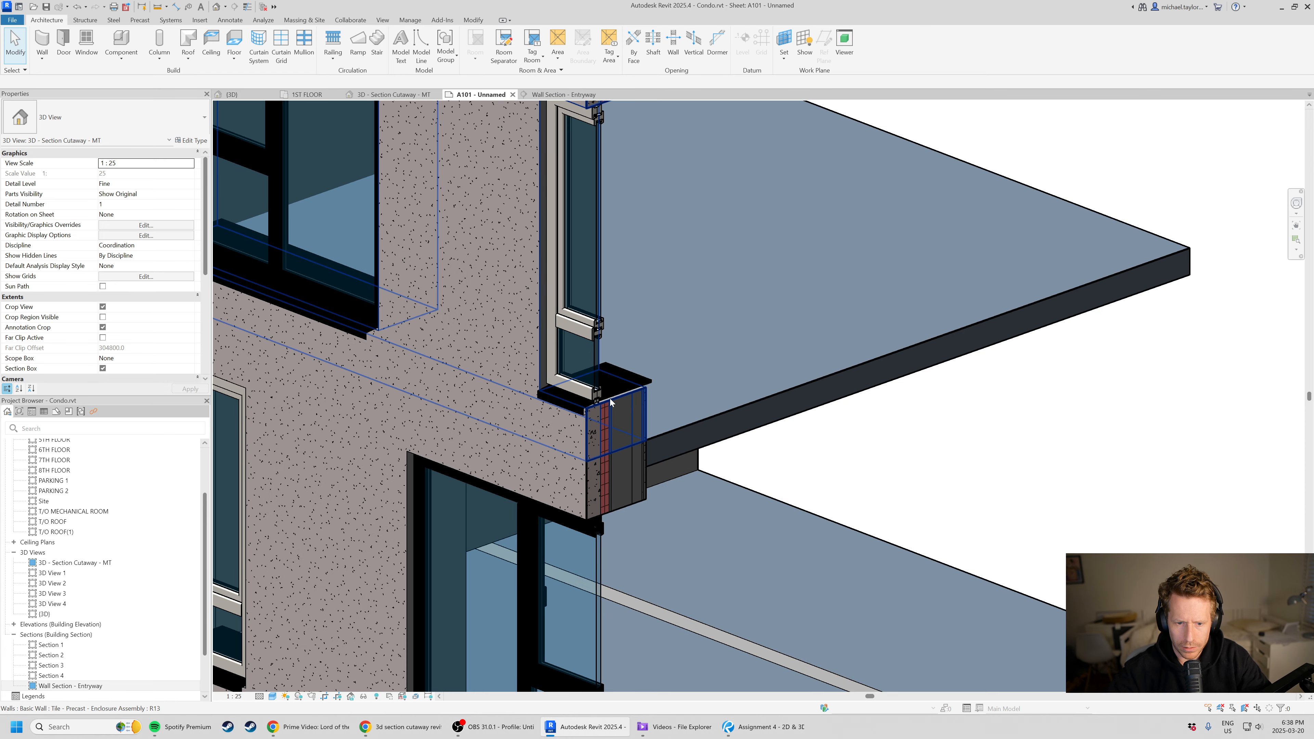
{"action": "scroll", "coordinate": [605, 411], "scroll_direction": "down", "scroll_amount": 5}
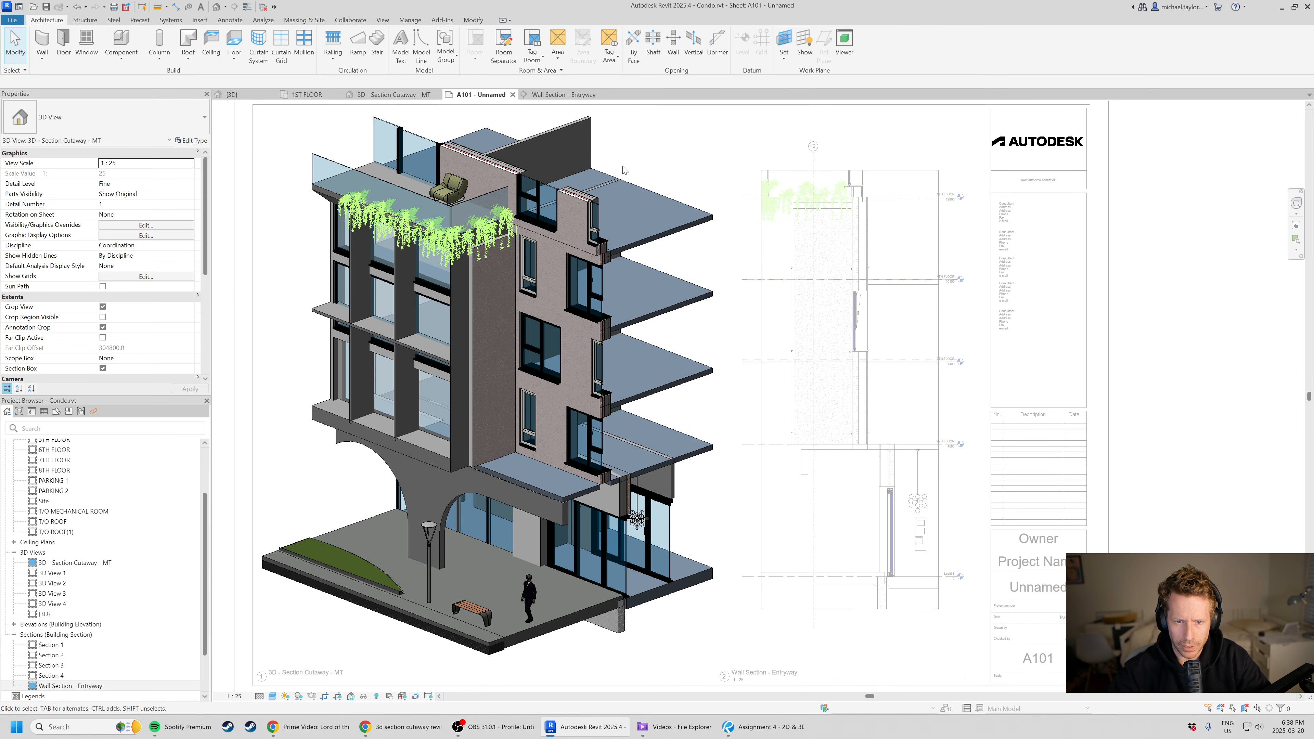
- Deactivate the cutaway viewport and examine the wall section's layers on sheet A101
{"action": "double_click", "coordinate": [1116, 385]}
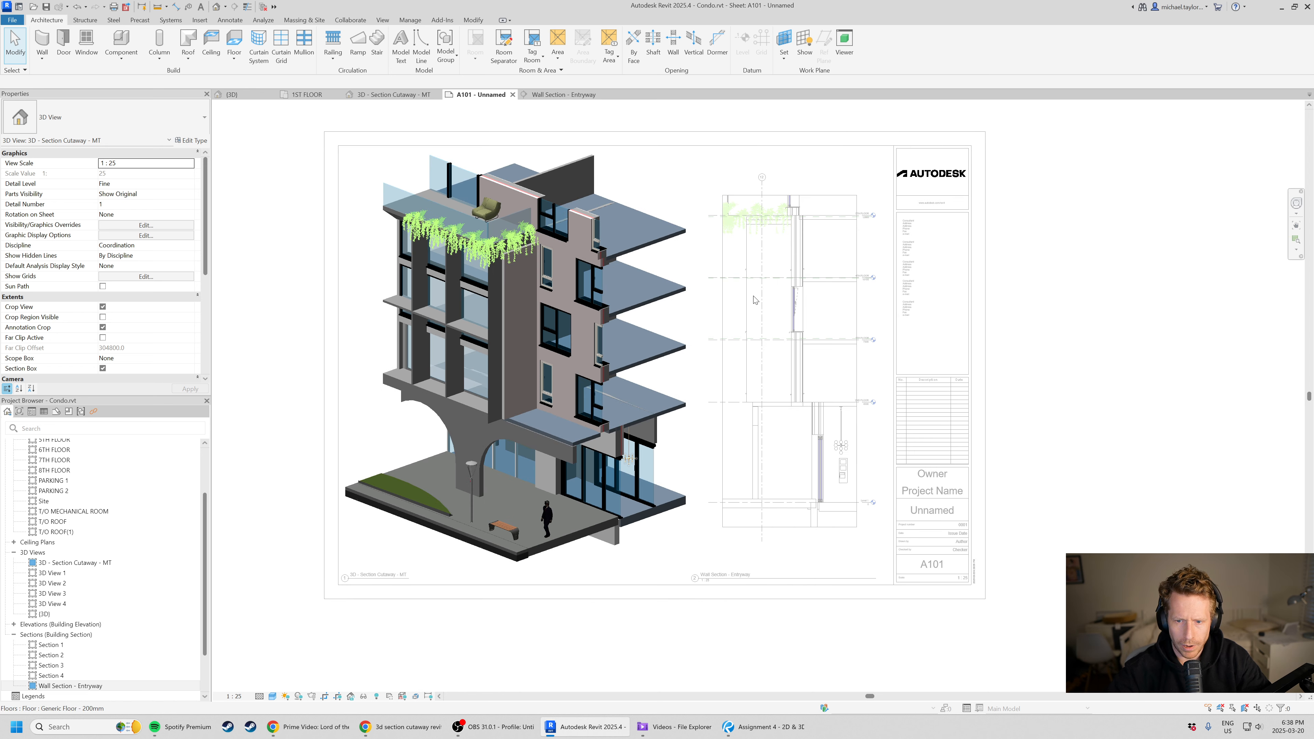
{"action": "scroll", "coordinate": [802, 280], "scroll_direction": "up", "scroll_amount": 1}
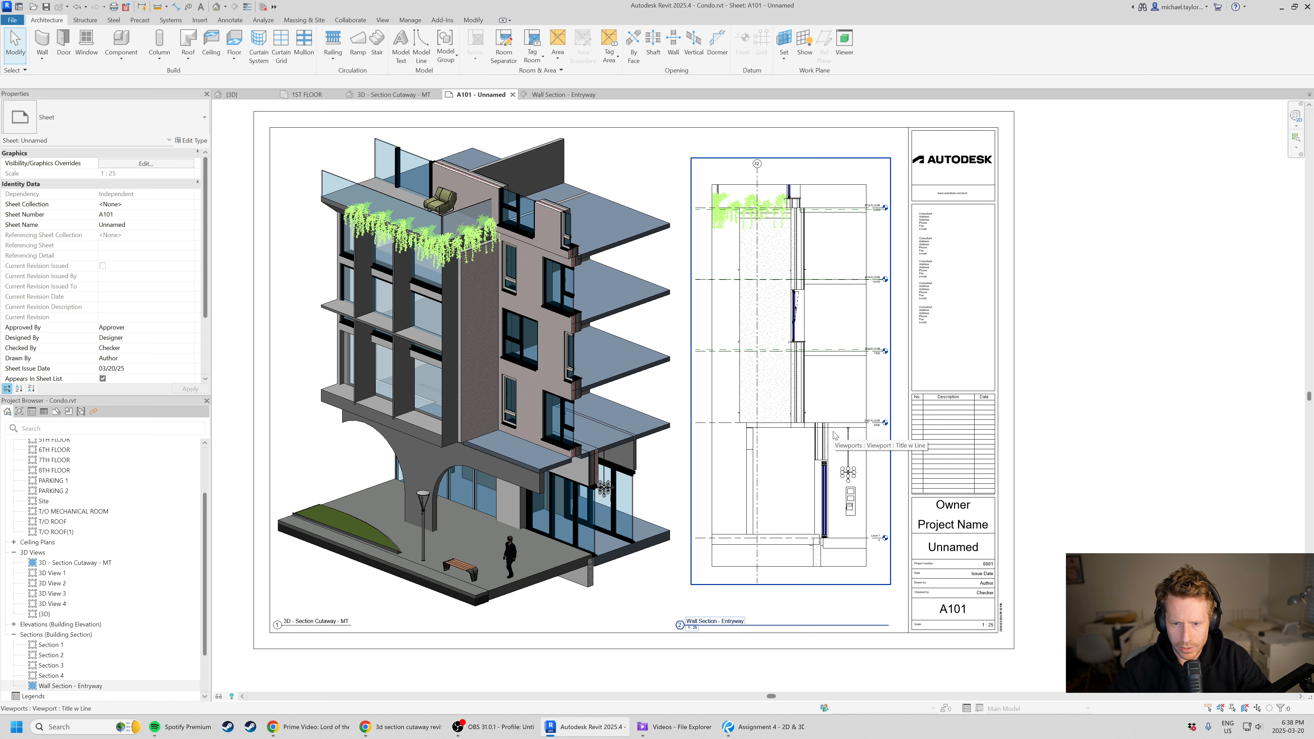
{"action": "scroll", "coordinate": [820, 334], "scroll_direction": "up", "scroll_amount": 3}
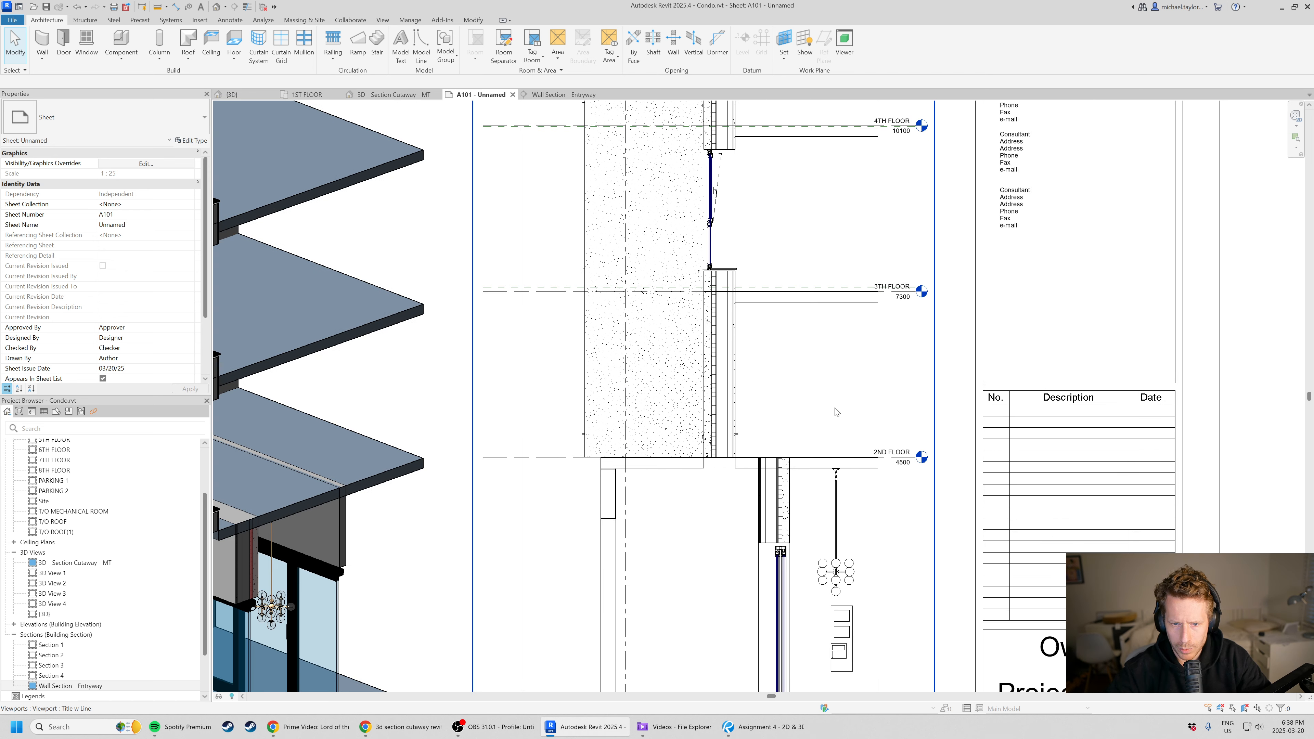
{"action": "scroll", "coordinate": [579, 313], "scroll_direction": "up", "scroll_amount": 2}
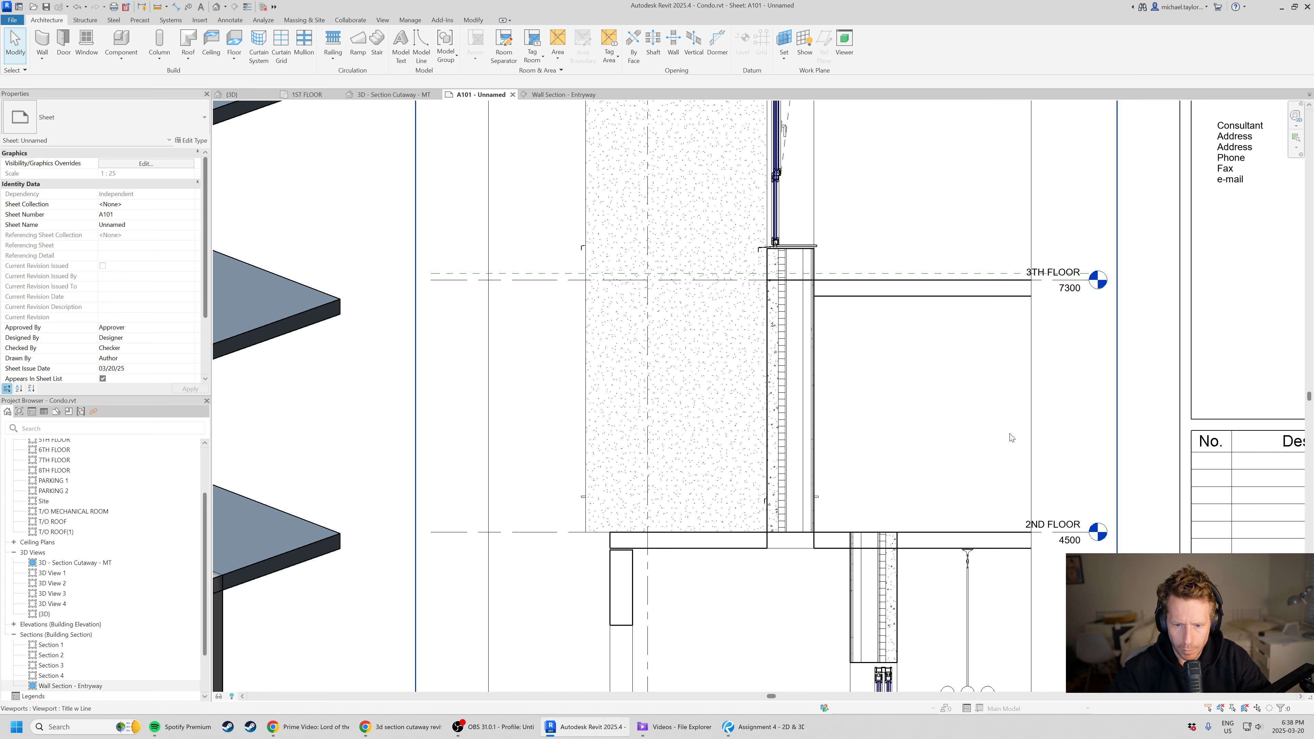
{"action": "scroll", "coordinate": [1012, 437], "scroll_direction": "down", "scroll_amount": 5}
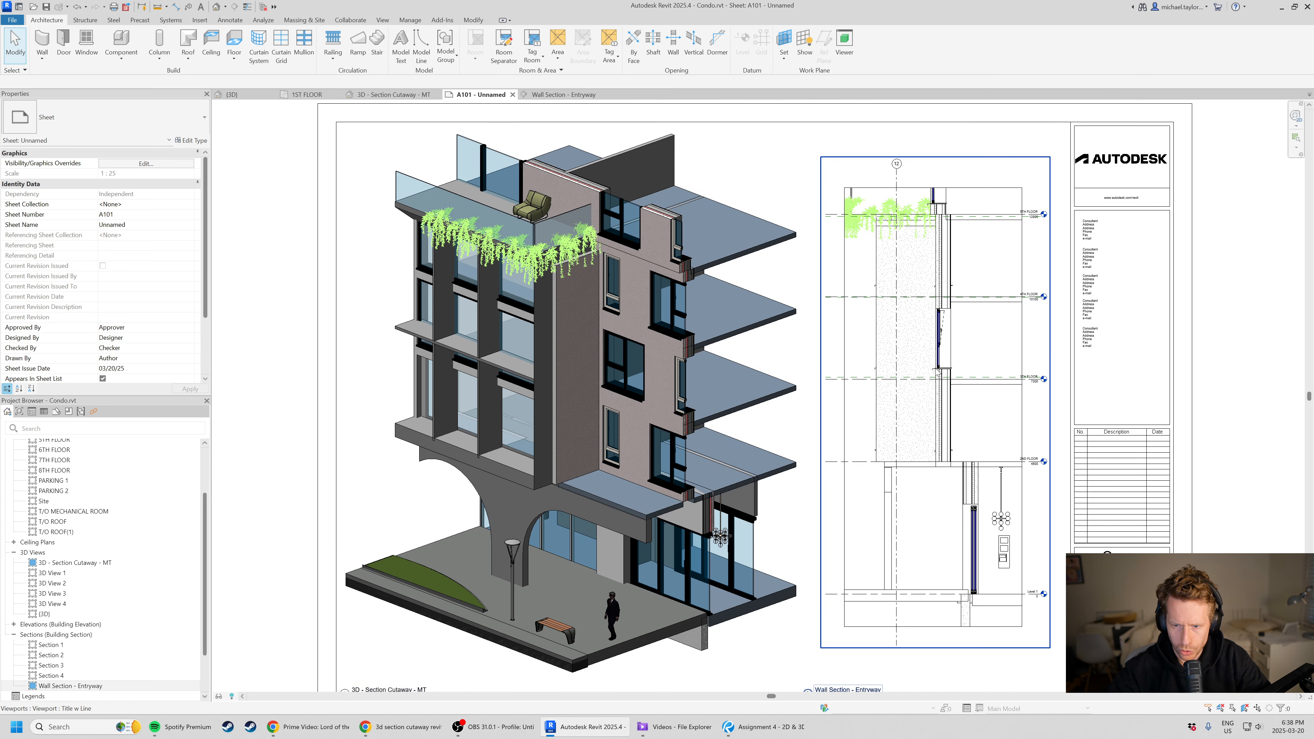
{"action": "scroll", "coordinate": [963, 379], "scroll_direction": "up", "scroll_amount": 2}
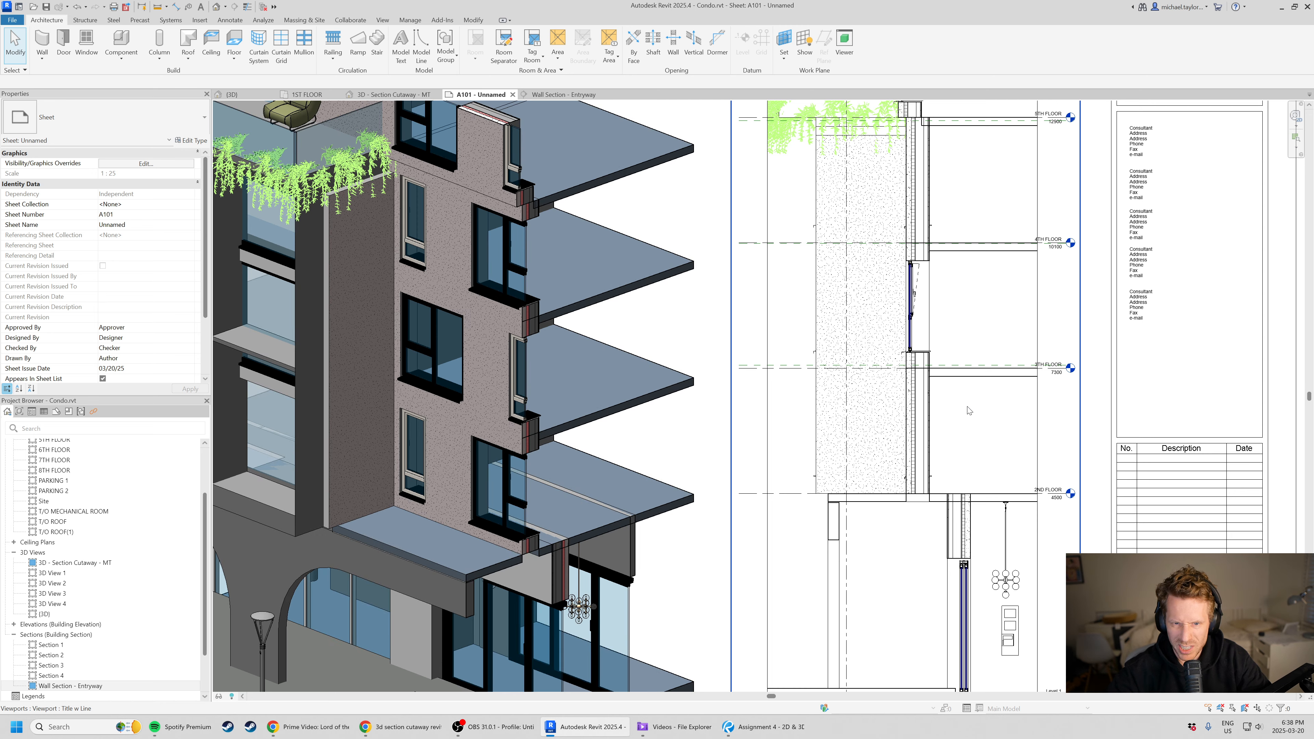
{"action": "left_click", "coordinate": [1040, 451]}
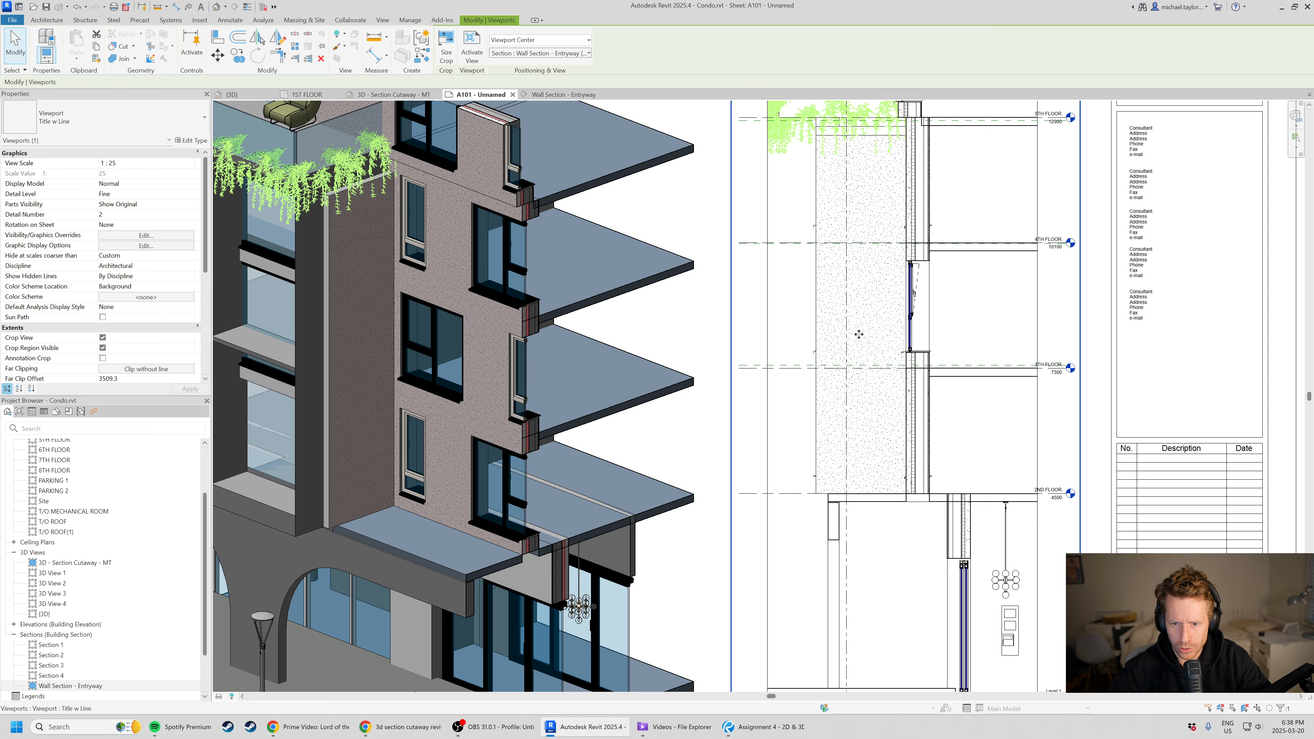
{"action": "scroll", "coordinate": [796, 400], "scroll_direction": "down", "scroll_amount": 1}
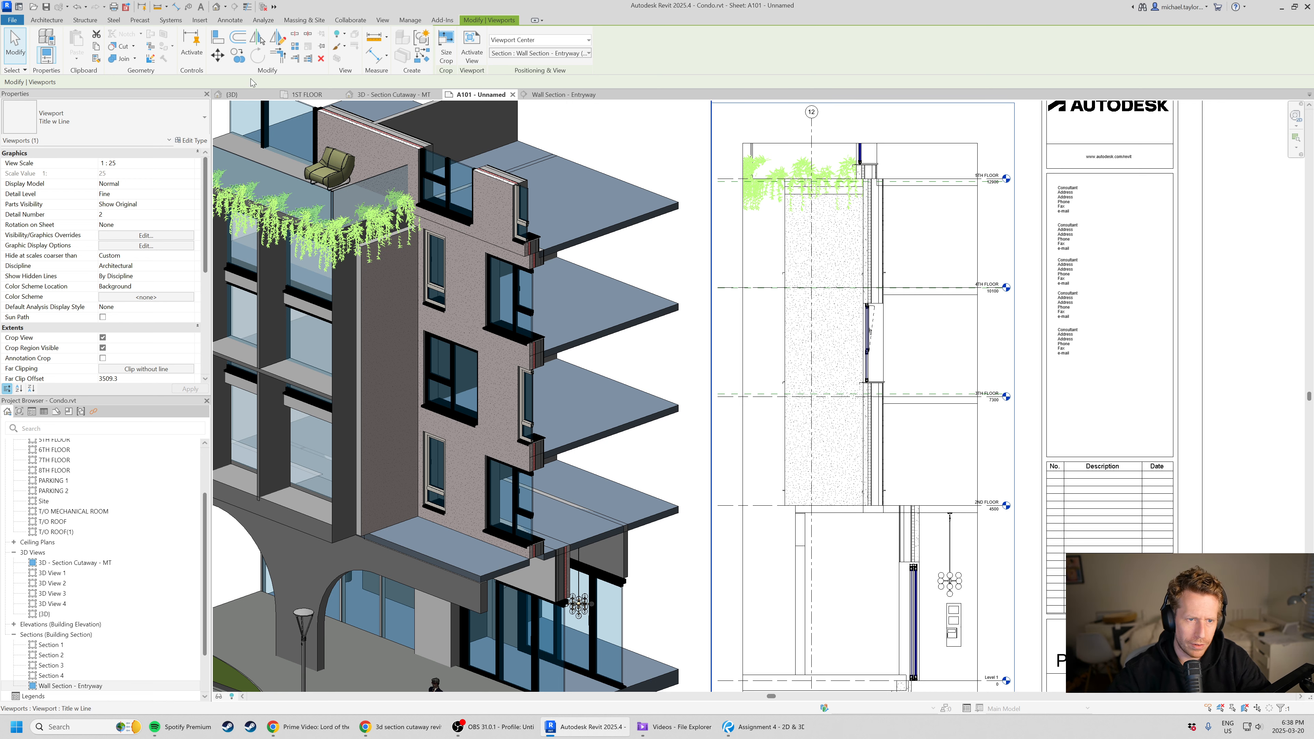
- Open the 1ST FLOOR plan, find the entryway section line, and set the plan's visual style to Hidden Line
{"action": "left_click", "coordinate": [307, 94]}
{"action": "scroll", "coordinate": [772, 475], "scroll_direction": "up", "scroll_amount": 1}
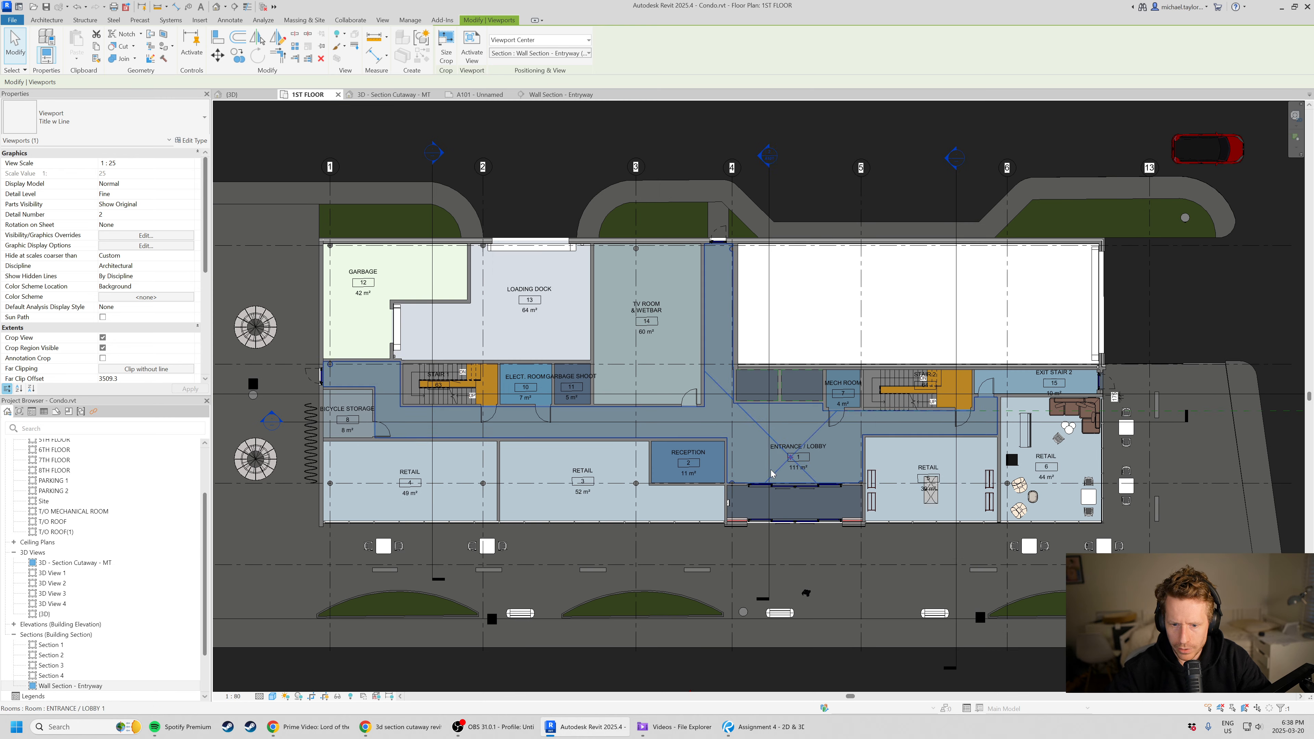
{"action": "left_click", "coordinate": [771, 474]}
{"action": "scroll", "coordinate": [771, 474], "scroll_direction": "down", "scroll_amount": 3}
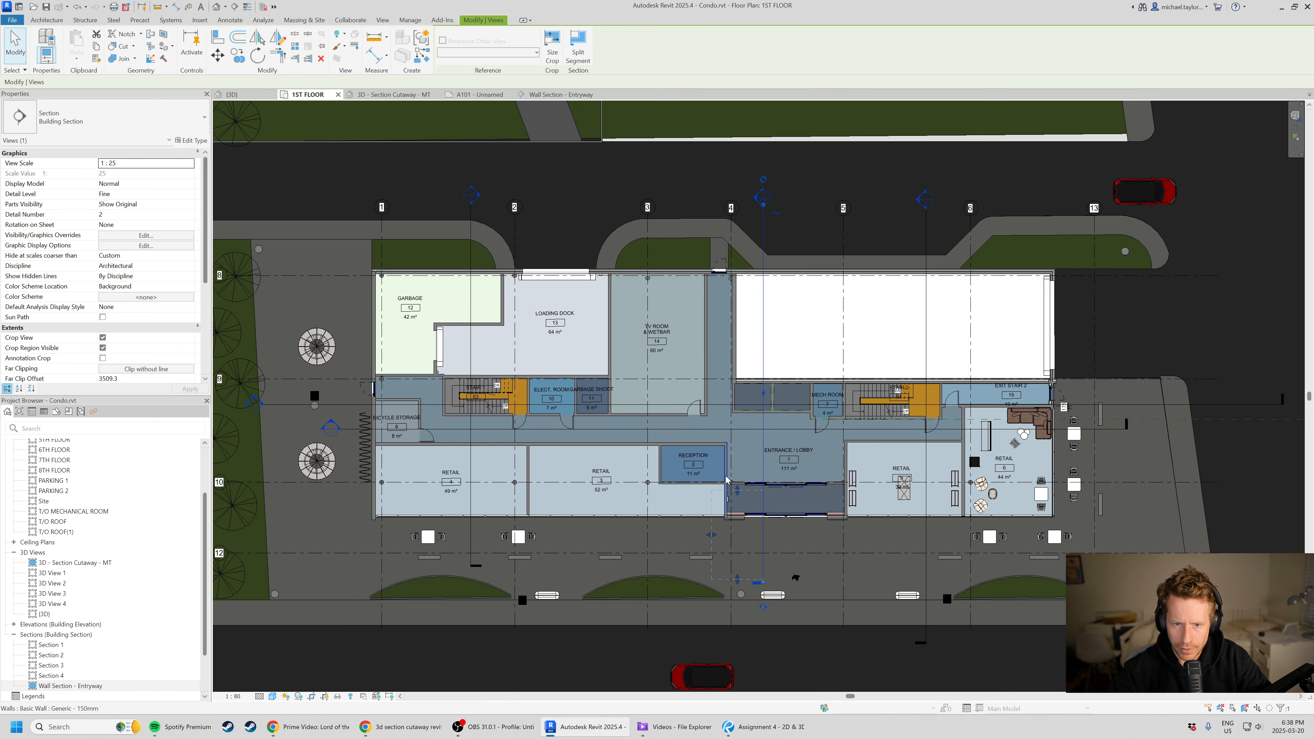
{"action": "scroll", "coordinate": [843, 373], "scroll_direction": "down", "scroll_amount": 1}
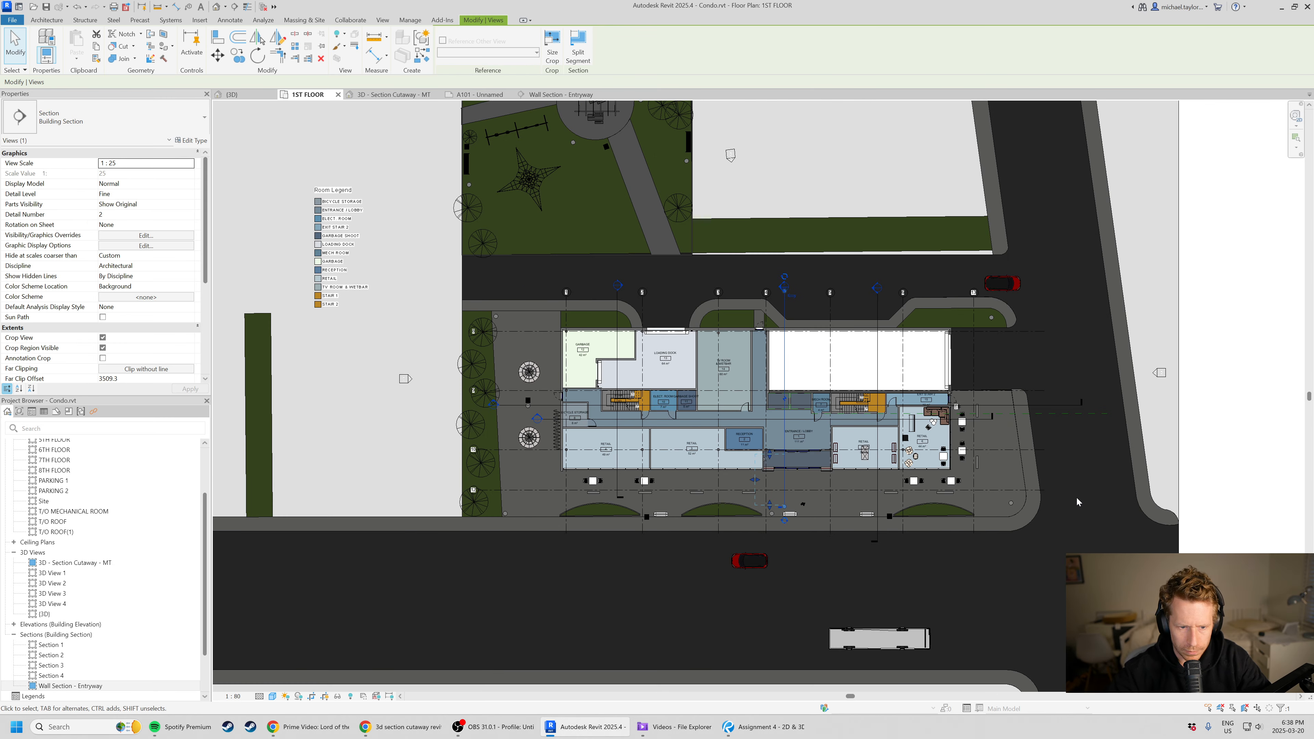
{"action": "left_click", "coordinate": [1240, 368]}
{"action": "left_click", "coordinate": [272, 696]}
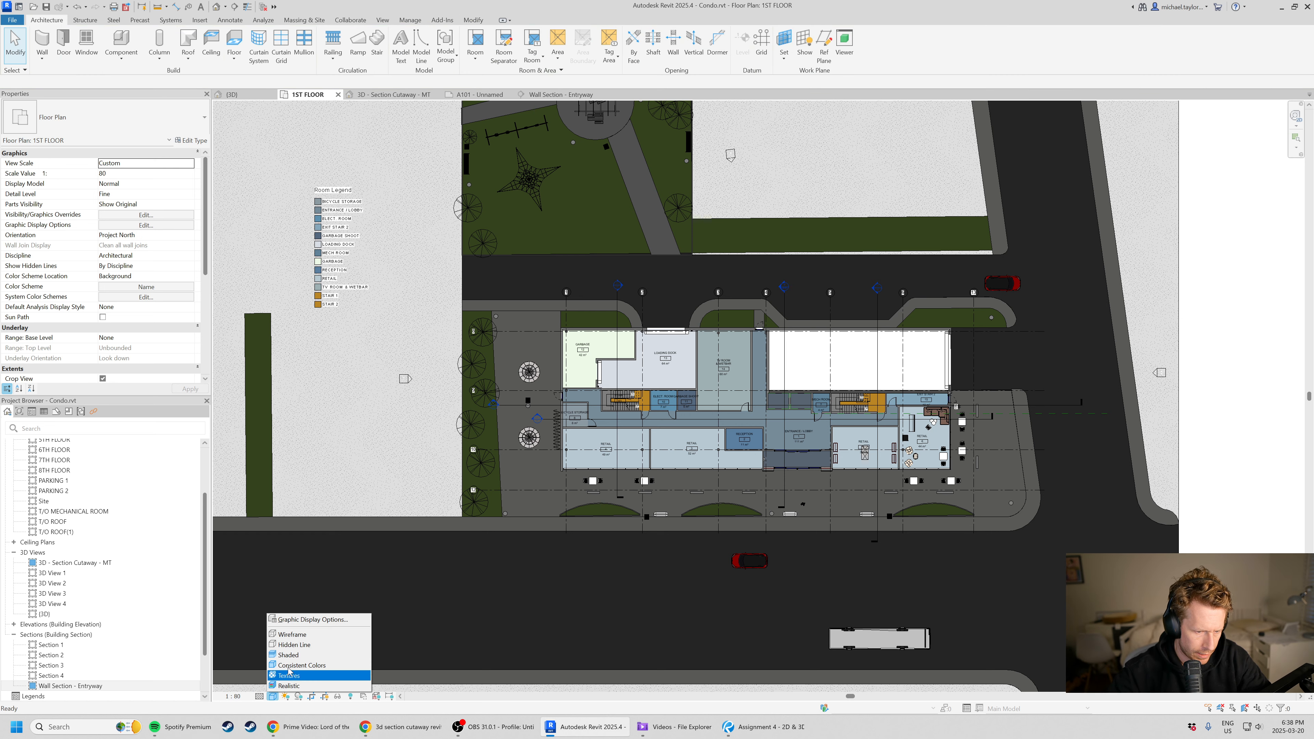
{"action": "left_click", "coordinate": [291, 645]}
- Try reducing the entryway wall section's far clip offset to about 1521 and check the result in its section view
{"action": "left_click", "coordinate": [784, 350]}
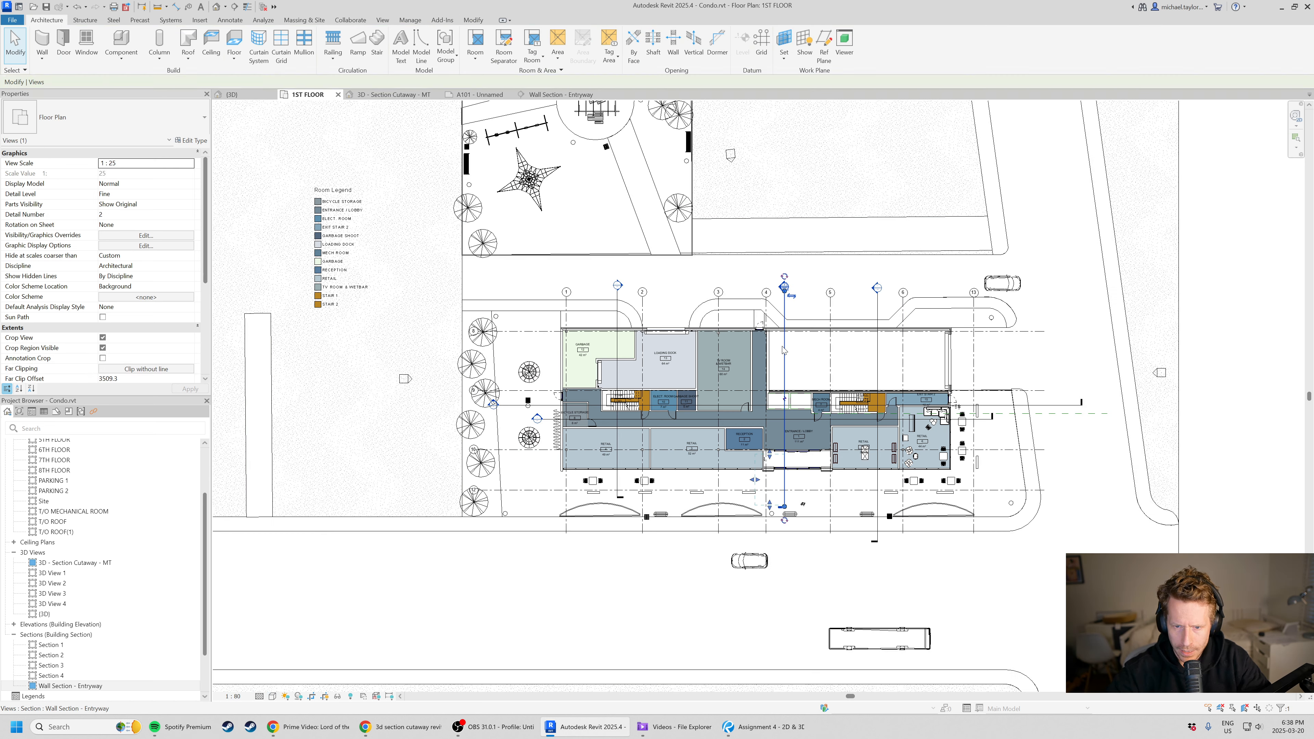
{"action": "scroll", "coordinate": [793, 456], "scroll_direction": "up", "scroll_amount": 3}
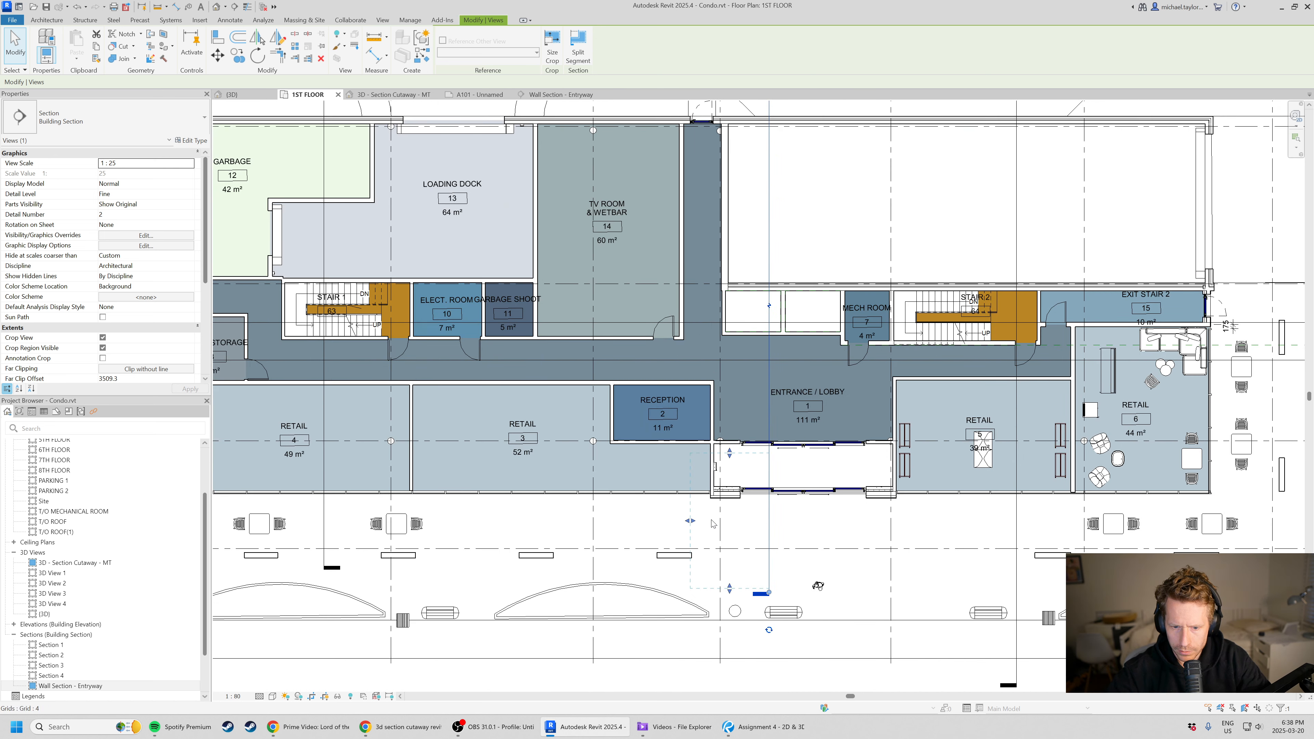
{"action": "scroll", "coordinate": [731, 549], "scroll_direction": "up", "scroll_amount": 3}
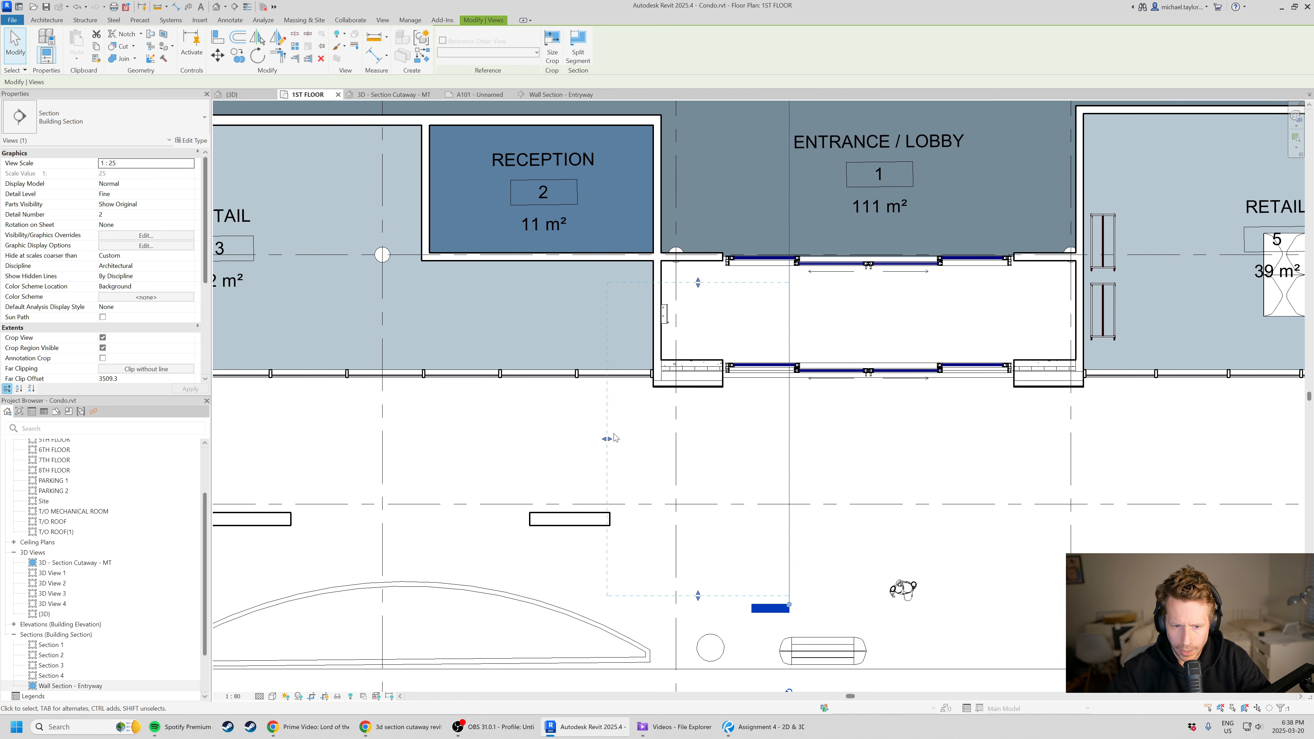
{"action": "left_click_drag", "start_coordinate": [615, 439], "coordinate": [711, 444]}
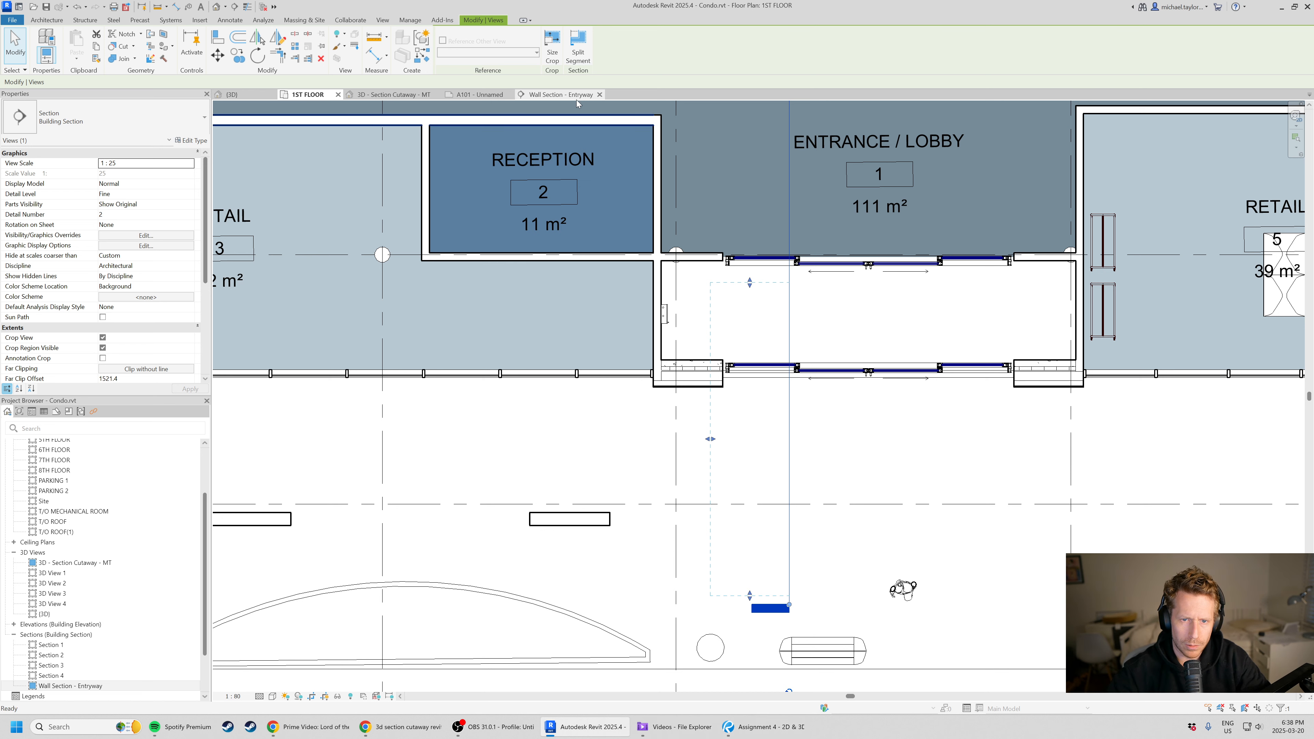
{"action": "left_click", "coordinate": [565, 95]}
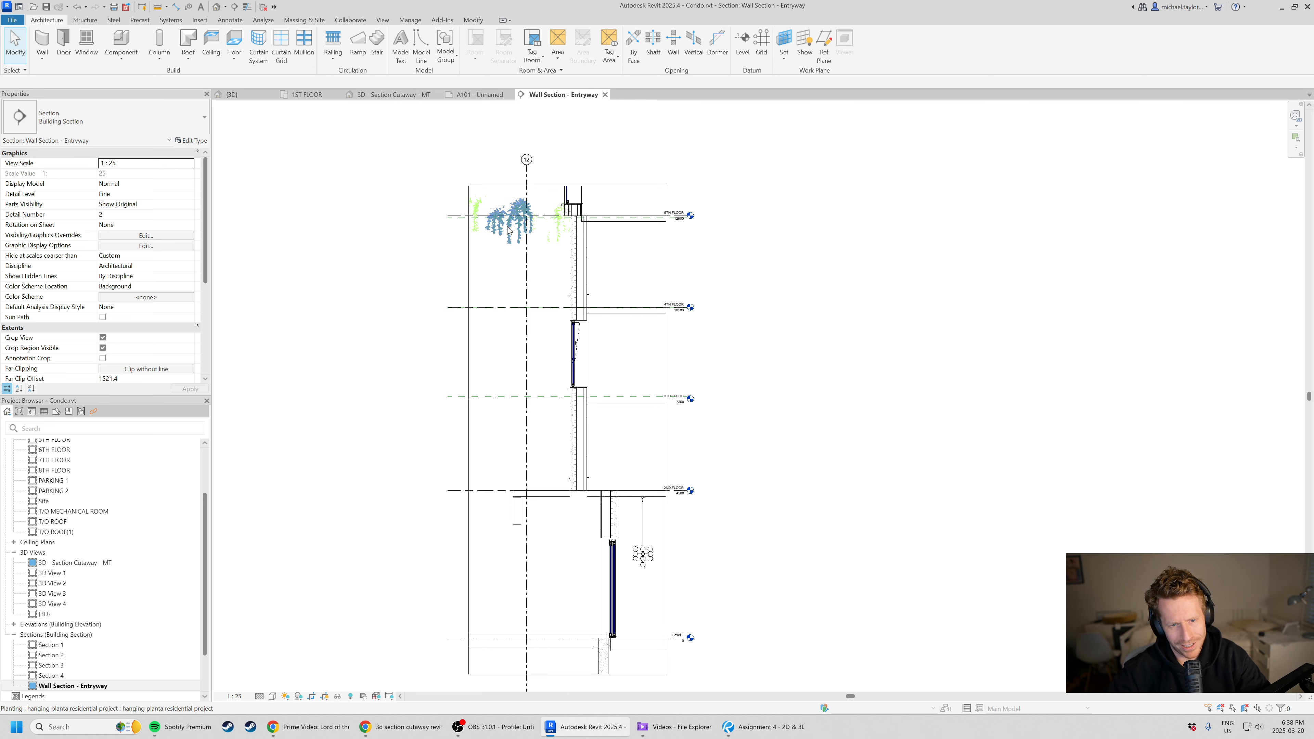
{"action": "scroll", "coordinate": [504, 543], "scroll_direction": "up", "scroll_amount": 2}
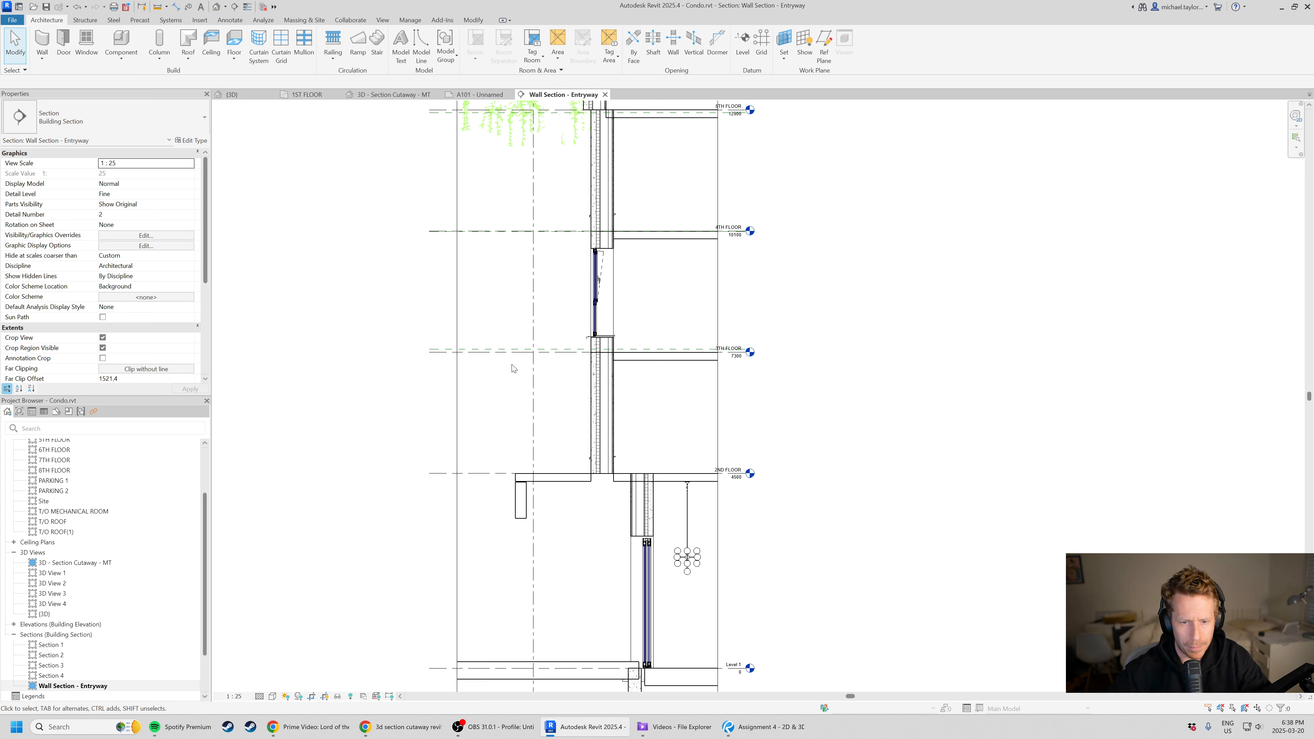
- Undo the far clip change to the entryway wall section
{"action": "key", "text": "ctrl+z"}
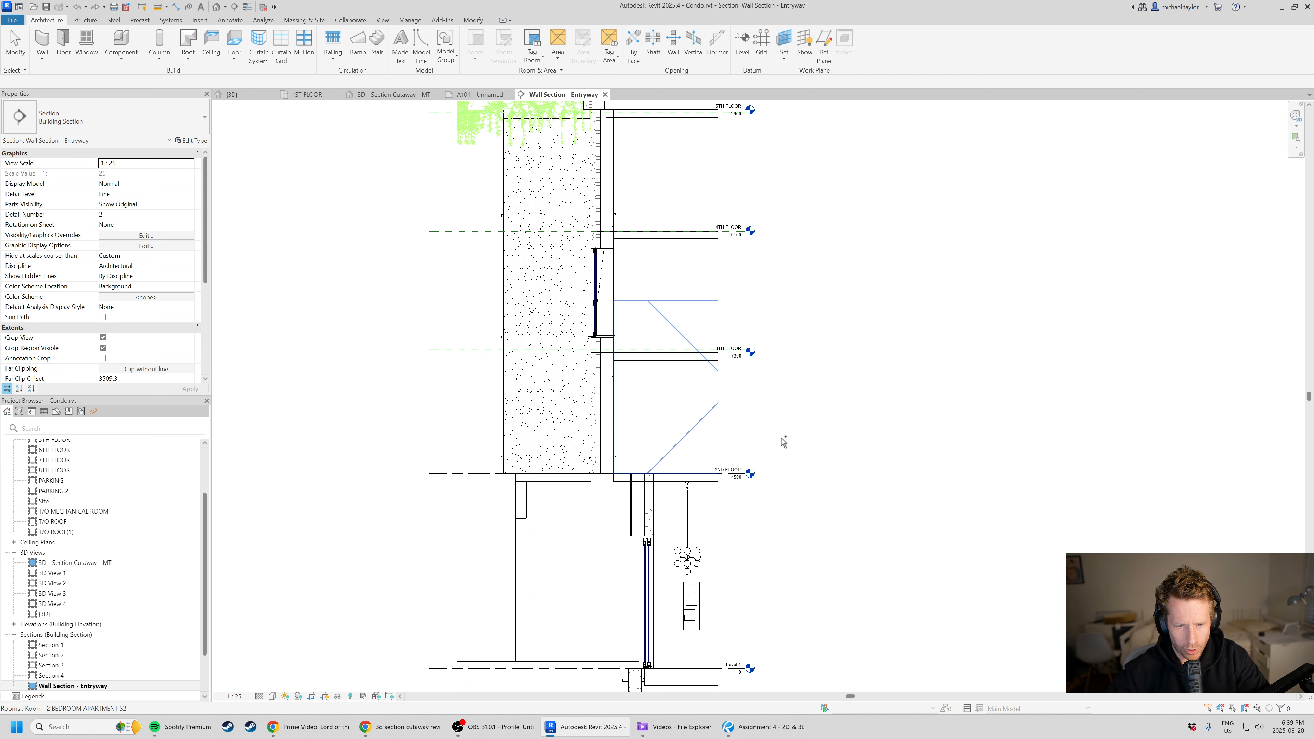
{"action": "left_click", "coordinate": [777, 480]}
{"action": "left_click", "coordinate": [906, 281]}
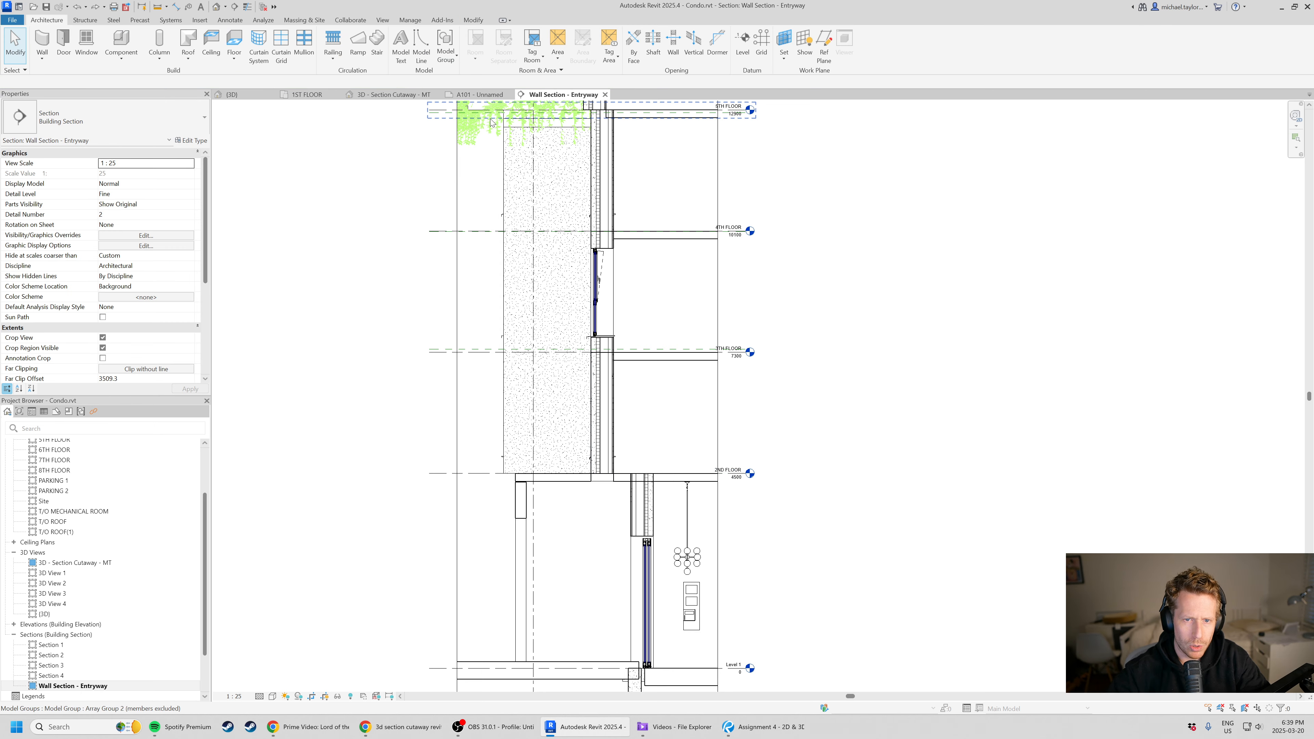
- Activate the wall section viewport on sheet A101 and try the Shaded visual style on it
{"action": "left_click", "coordinate": [479, 94]}
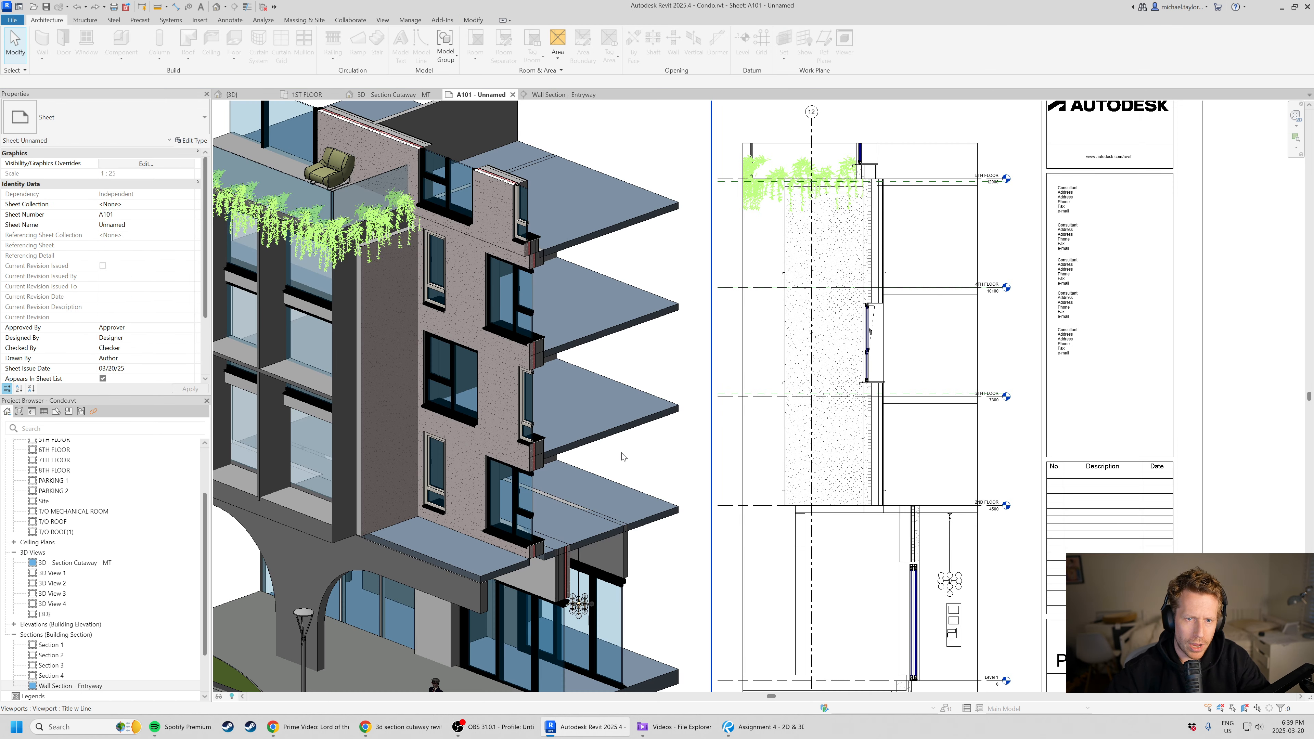
{"action": "middle_click_drag", "start_coordinate": [772, 215], "coordinate": [783, 189]}
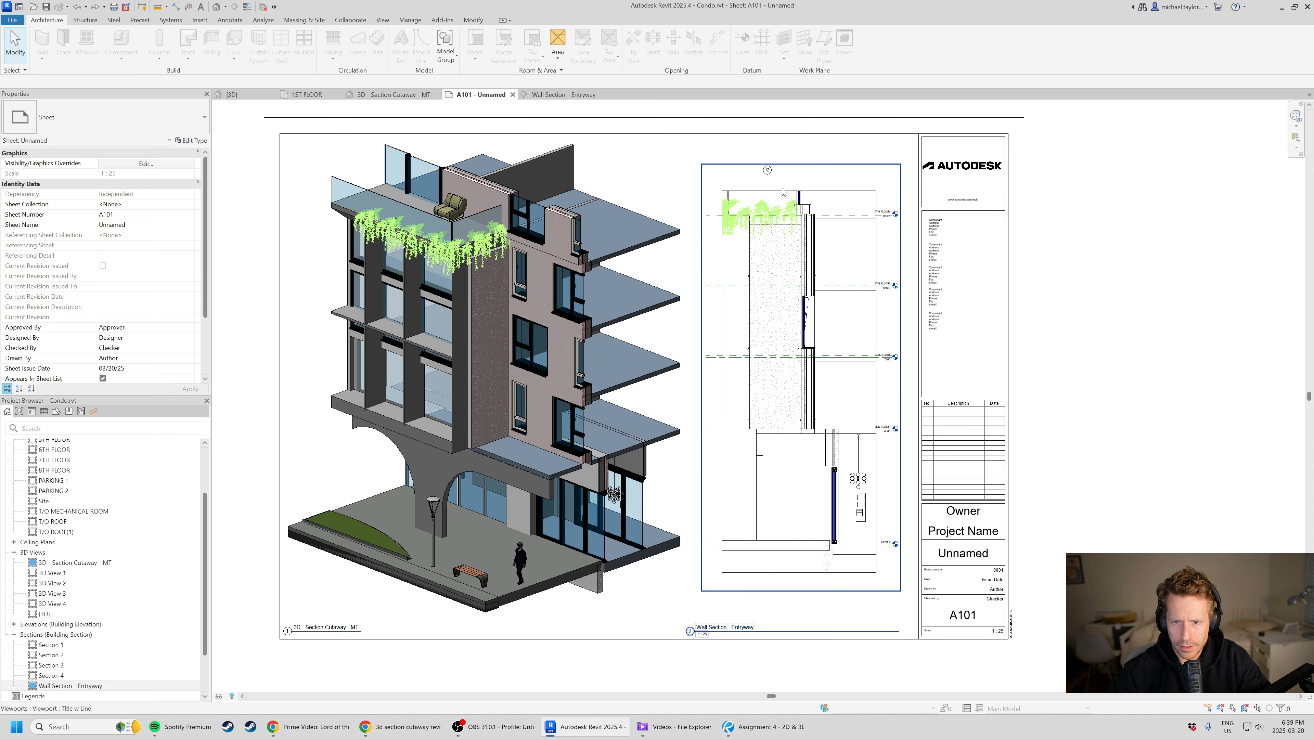
{"action": "scroll", "coordinate": [705, 472], "scroll_direction": "up", "scroll_amount": 4}
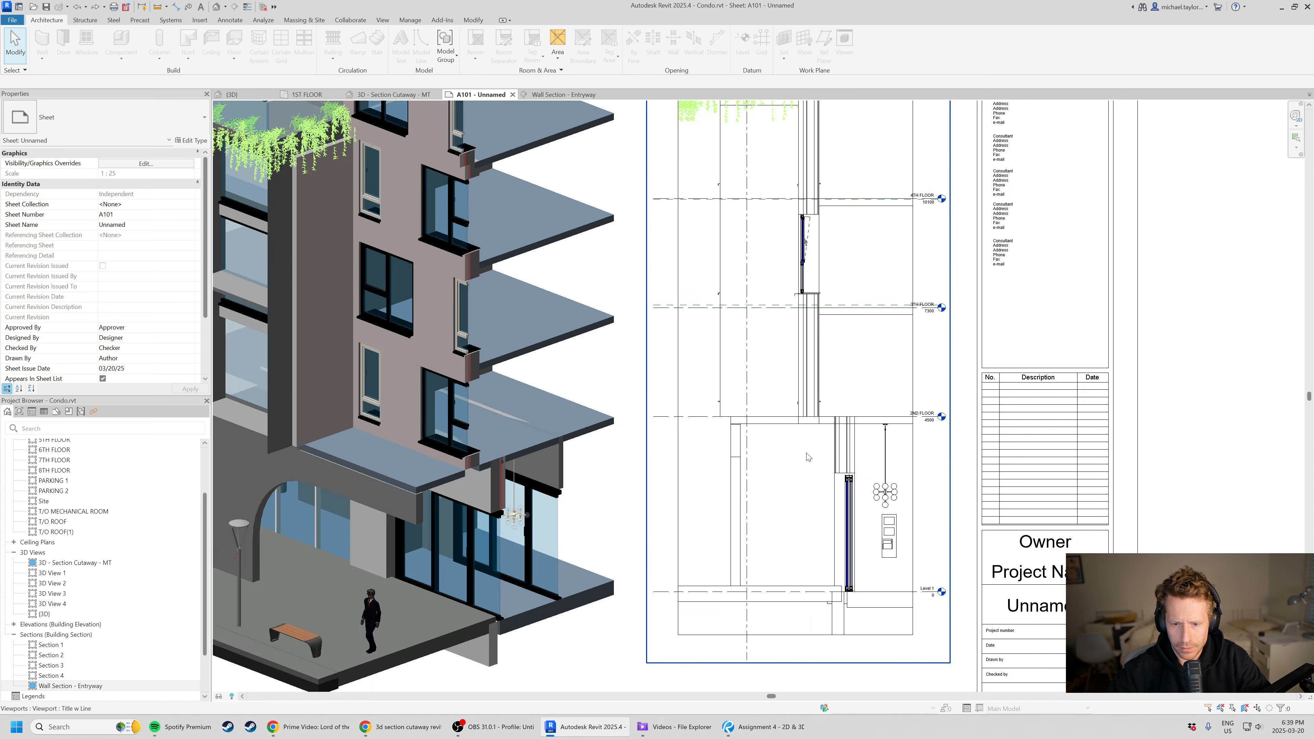
{"action": "middle_click_drag", "start_coordinate": [857, 309], "coordinate": [836, 344]}
{"action": "scroll", "coordinate": [843, 393], "scroll_direction": "up", "scroll_amount": 2}
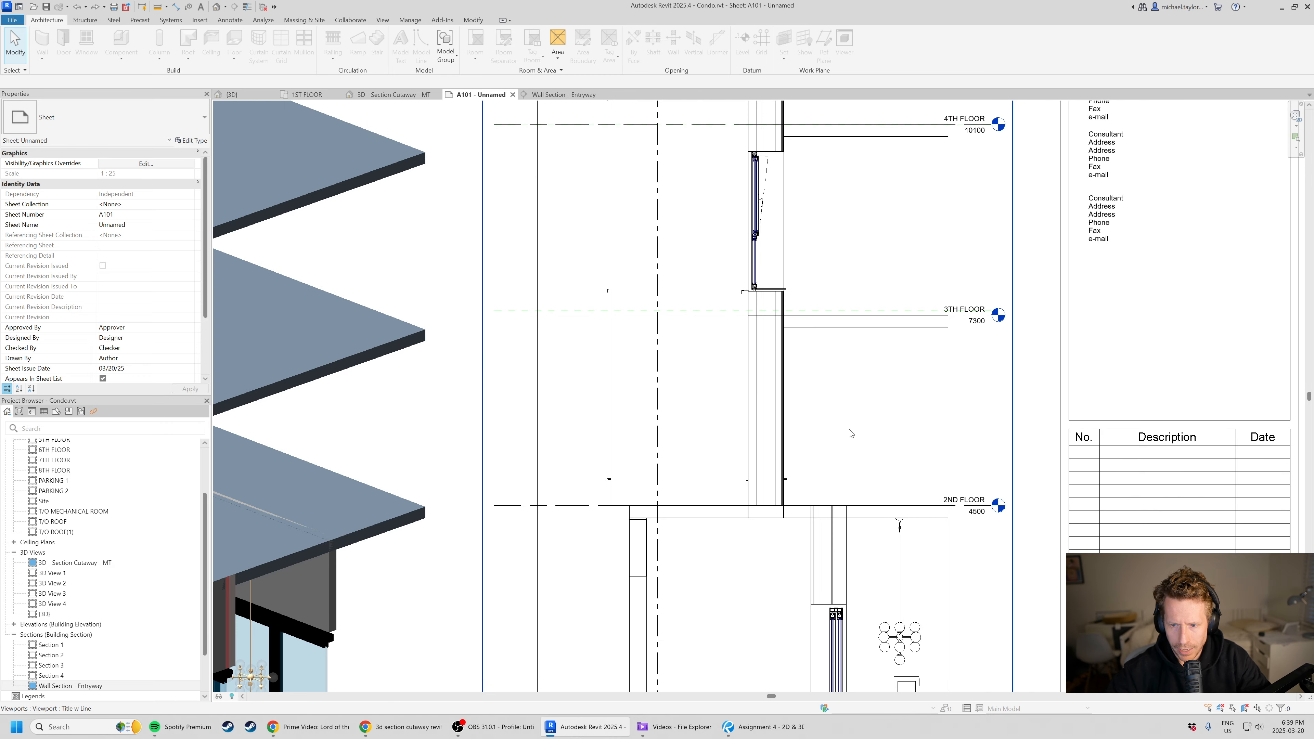
{"action": "scroll", "coordinate": [820, 363], "scroll_direction": "down", "scroll_amount": 2}
{"action": "right_click", "coordinate": [810, 304]}
{"action": "left_click", "coordinate": [859, 352]}
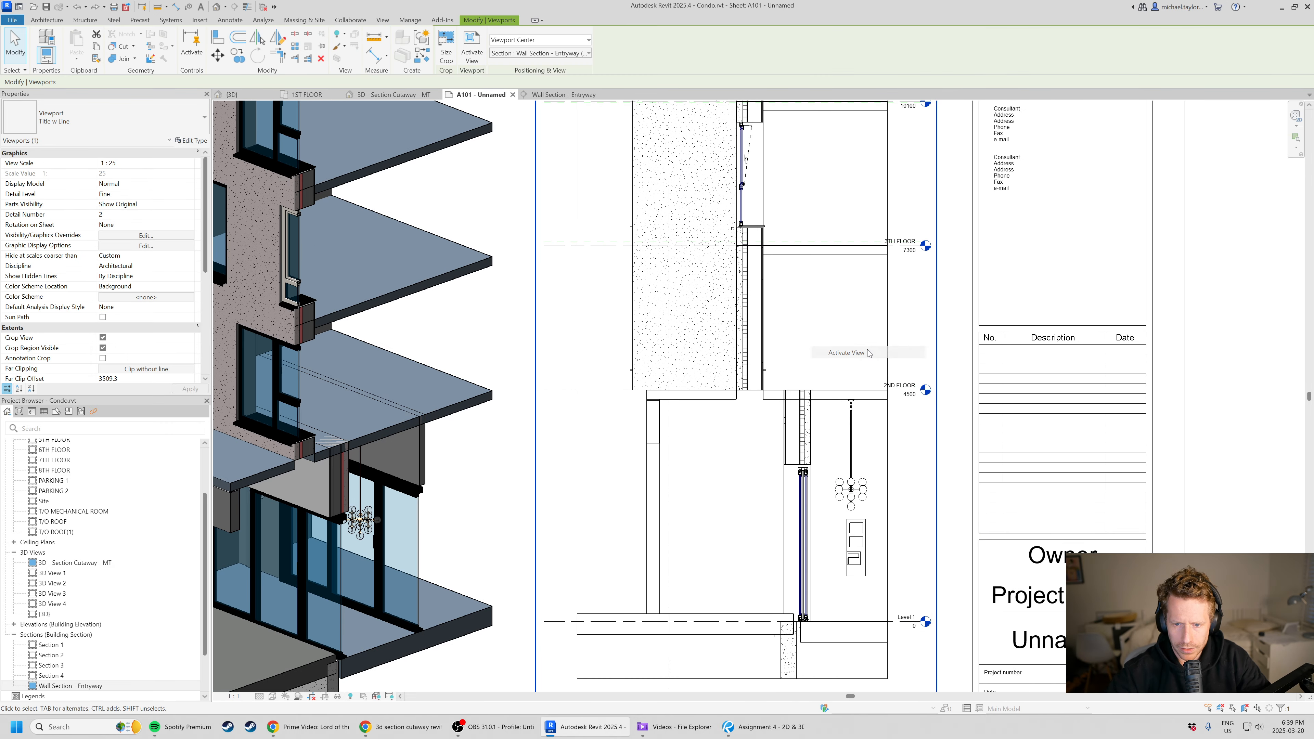
{"action": "left_click", "coordinate": [273, 697]}
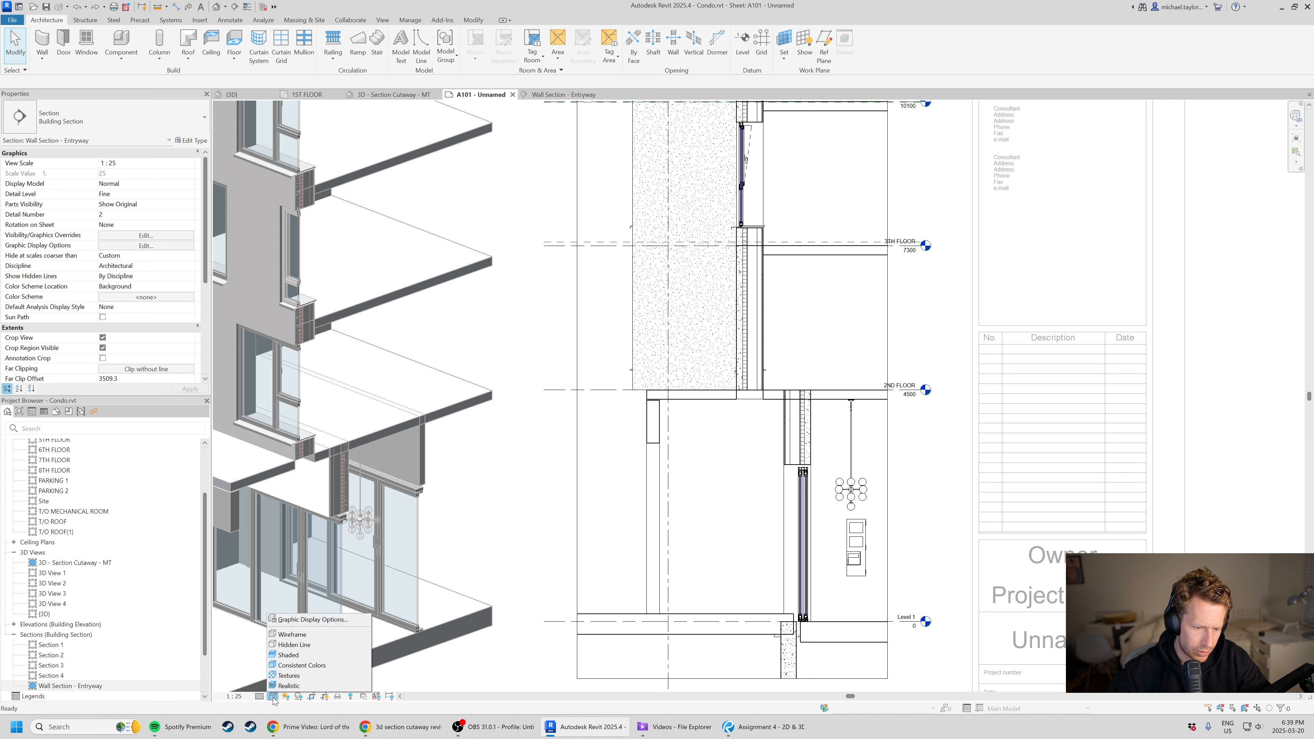
{"action": "left_click", "coordinate": [293, 657]}
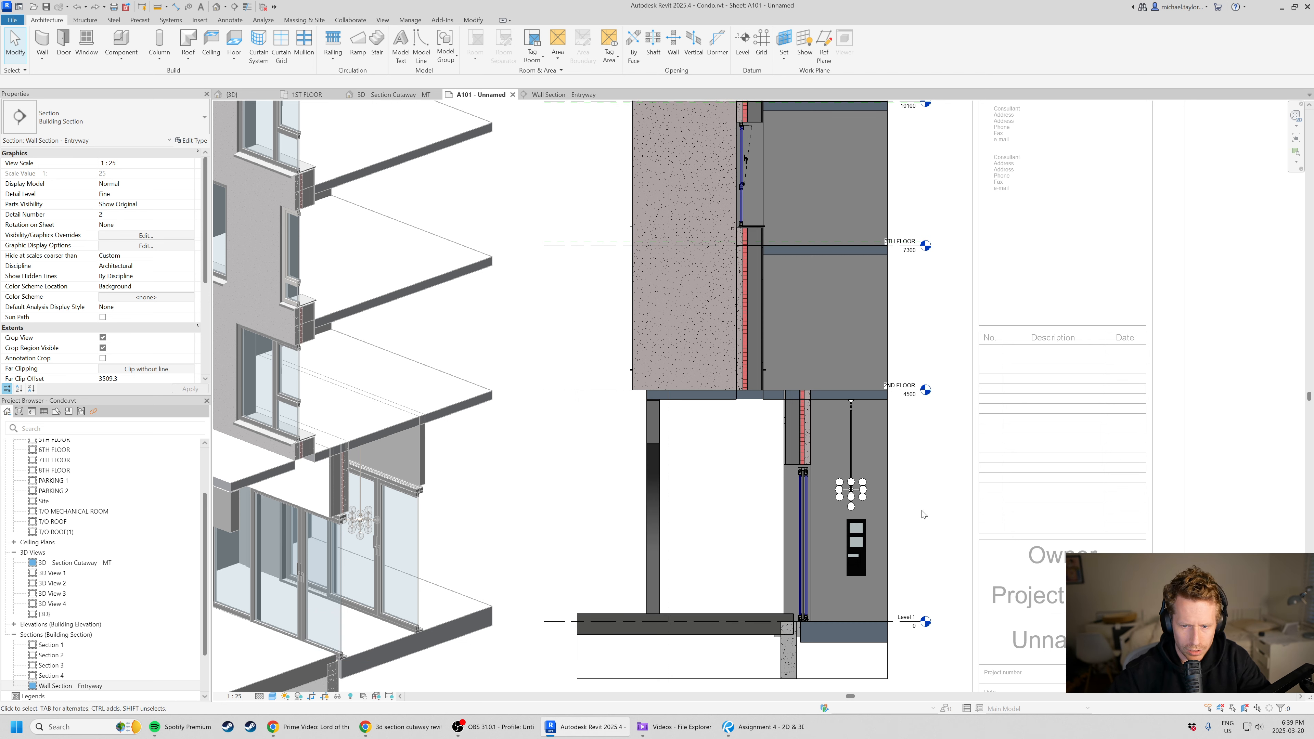
- Inspect the shaded wall layers from the ground floor up to the planters, and return the section to Hidden Line
{"action": "scroll", "coordinate": [828, 363], "scroll_direction": "up", "scroll_amount": 2}
{"action": "scroll", "coordinate": [699, 341], "scroll_direction": "up", "scroll_amount": 2}
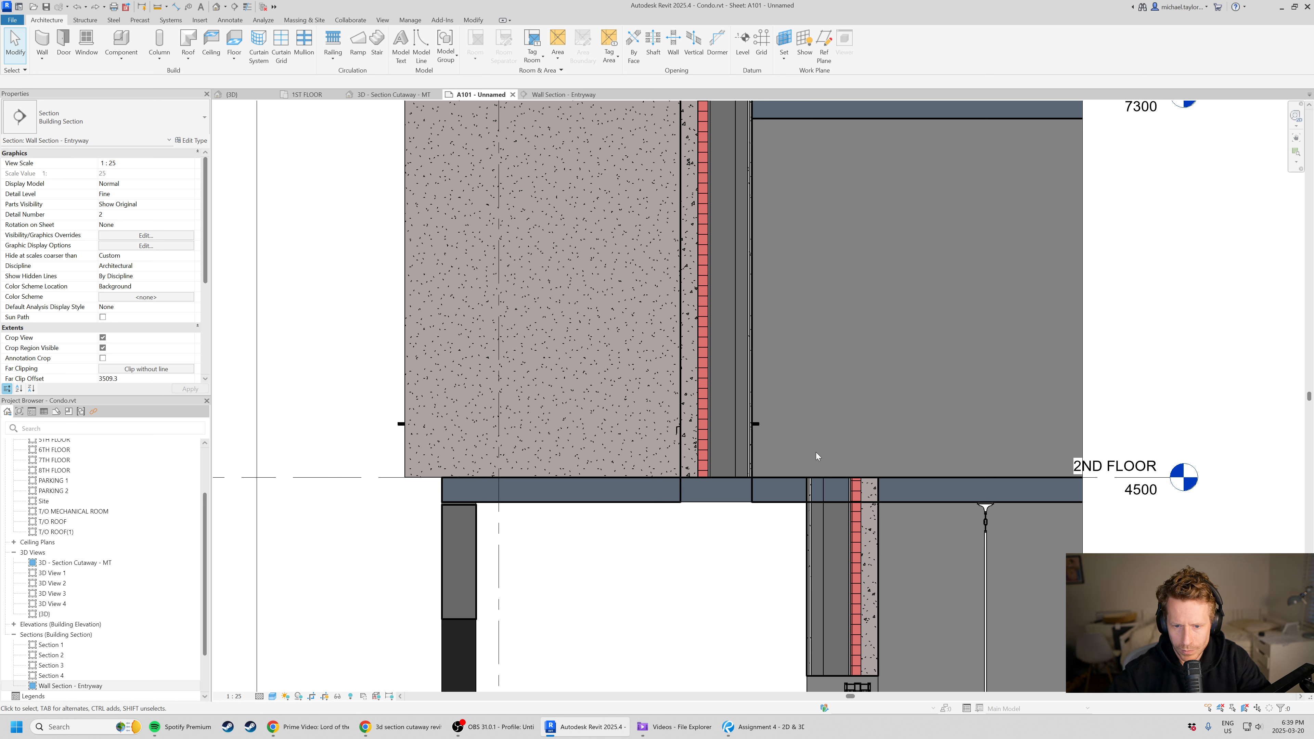
{"action": "scroll", "coordinate": [745, 518], "scroll_direction": "down", "scroll_amount": 3}
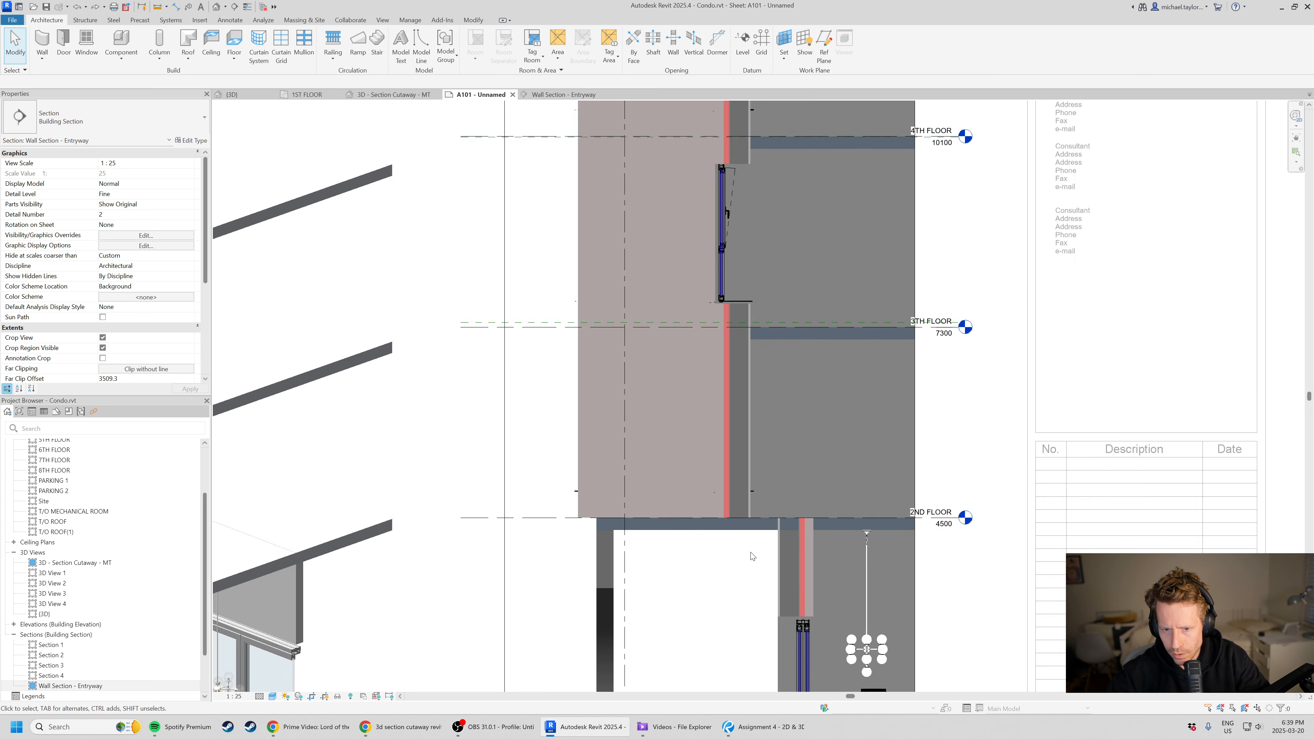
{"action": "scroll", "coordinate": [751, 552], "scroll_direction": "down", "scroll_amount": 1}
{"action": "middle_click_drag", "start_coordinate": [752, 168], "coordinate": [745, 314]}
{"action": "middle_click_drag", "start_coordinate": [693, 526], "coordinate": [730, 428]}
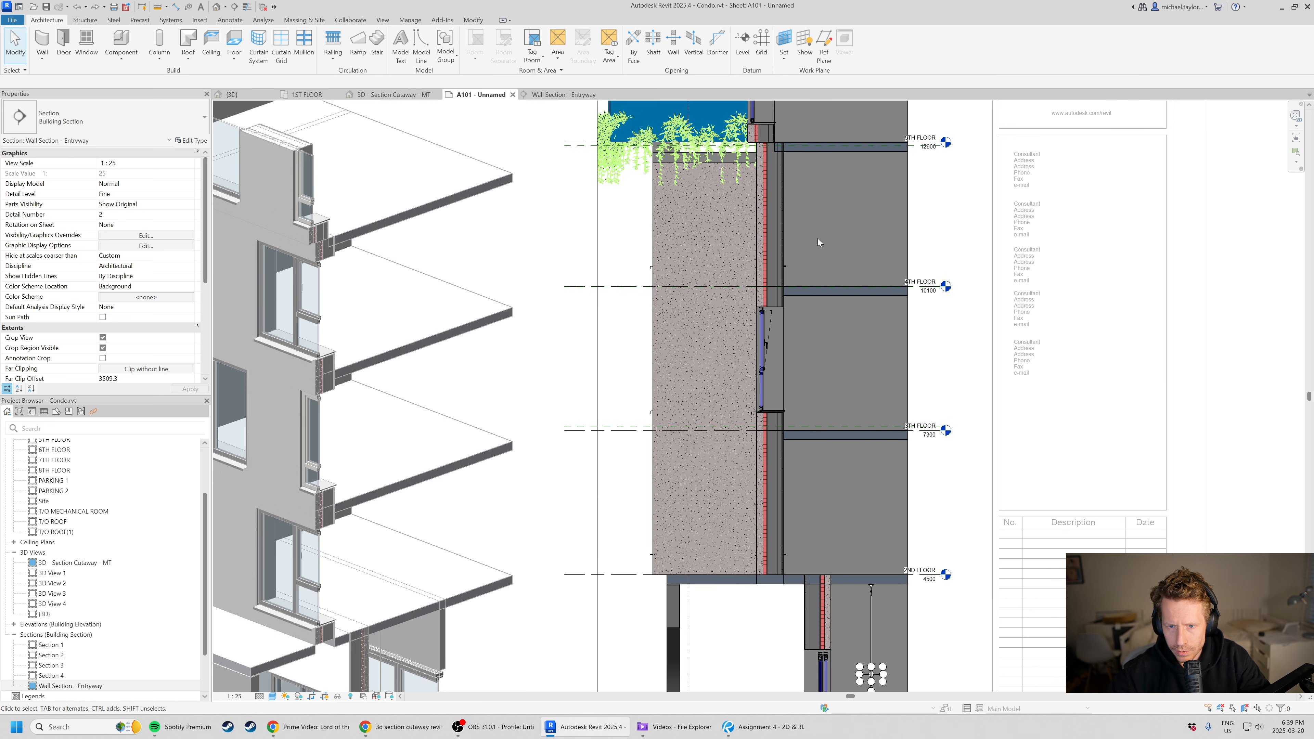
{"action": "middle_click_drag", "start_coordinate": [776, 545], "coordinate": [801, 398]}
{"action": "scroll", "coordinate": [801, 398], "scroll_direction": "down", "scroll_amount": 1}
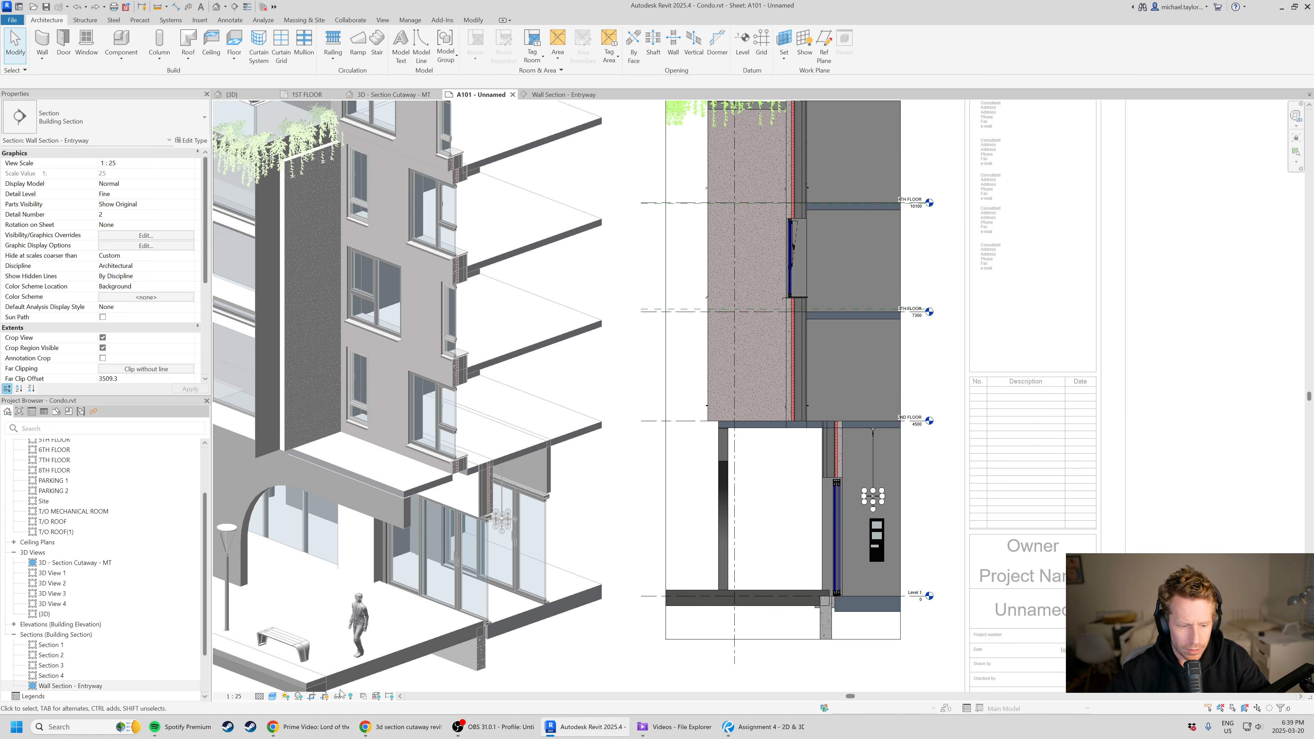
{"action": "left_click", "coordinate": [275, 696]}
{"action": "left_click", "coordinate": [292, 645]}
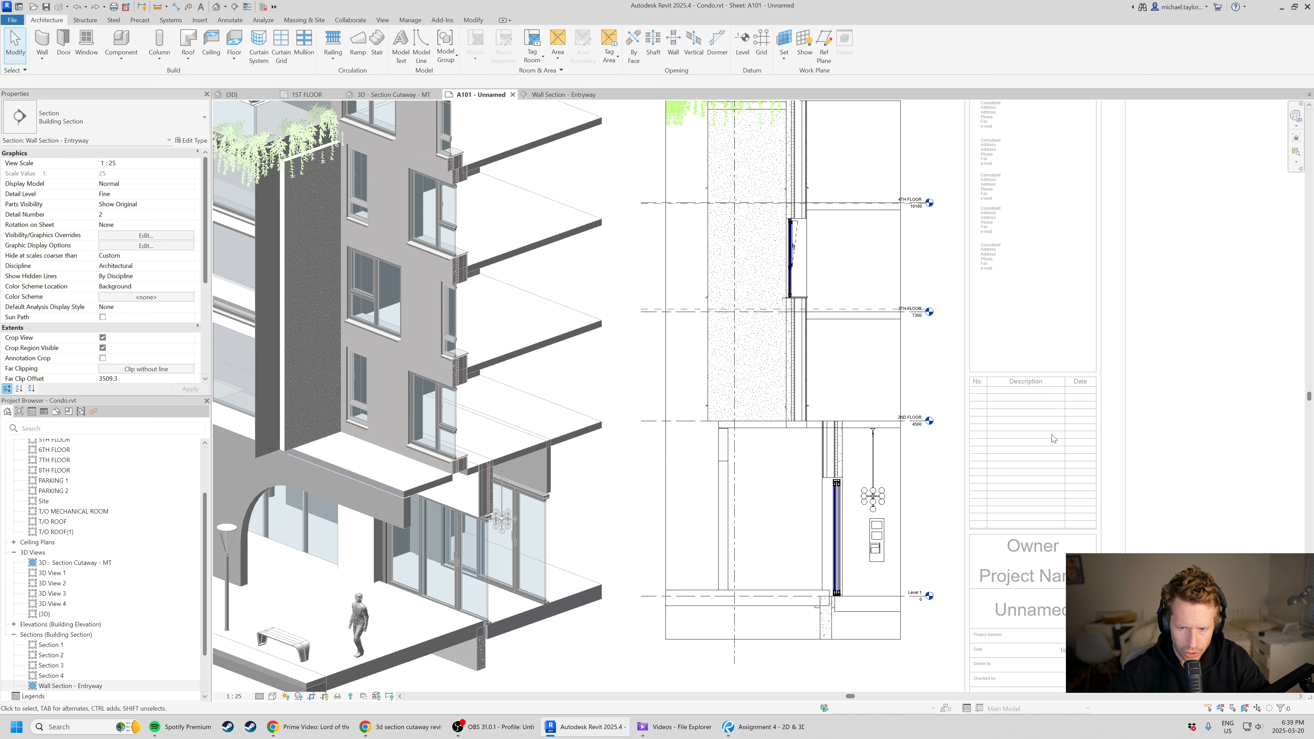
- Check the wall section's layer hatching up close, deactivate the viewport, and look over the cutaway's entry level
{"action": "scroll", "coordinate": [810, 350], "scroll_direction": "up", "scroll_amount": 4}
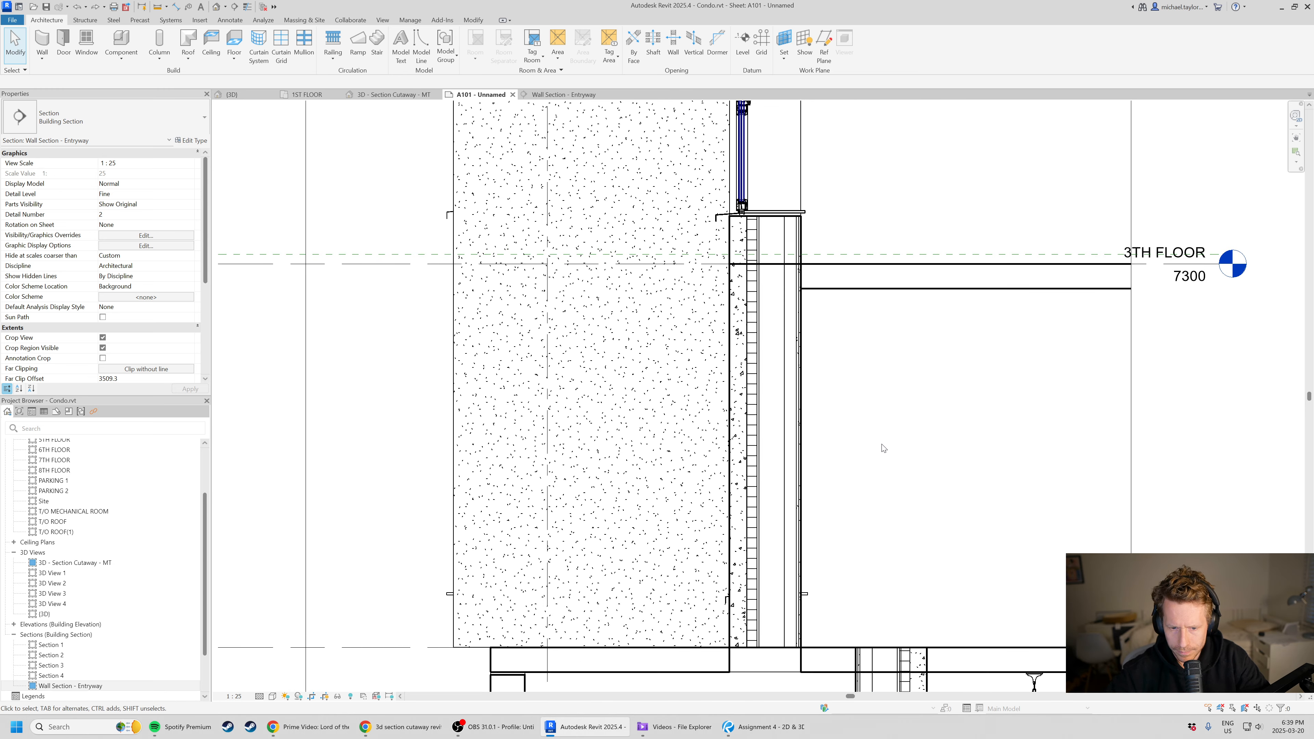
{"action": "scroll", "coordinate": [889, 436], "scroll_direction": "down", "scroll_amount": 4}
{"action": "scroll", "coordinate": [889, 437], "scroll_direction": "down", "scroll_amount": 1}
{"action": "middle_click_drag", "start_coordinate": [889, 437], "coordinate": [1060, 344]}
{"action": "scroll", "coordinate": [638, 424], "scroll_direction": "down", "scroll_amount": 3}
{"action": "double_click", "coordinate": [692, 634]}
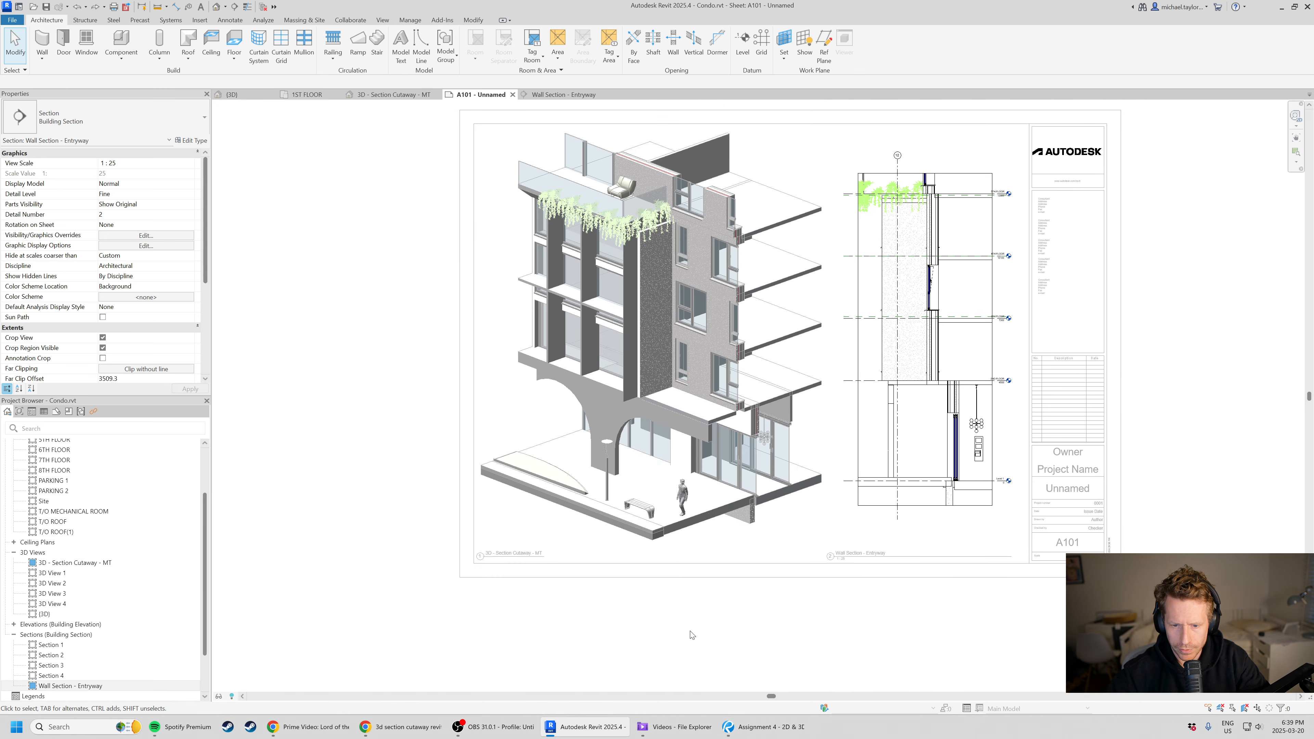
{"action": "scroll", "coordinate": [741, 374], "scroll_direction": "up", "scroll_amount": 3}
{"action": "scroll", "coordinate": [737, 451], "scroll_direction": "up", "scroll_amount": 3}
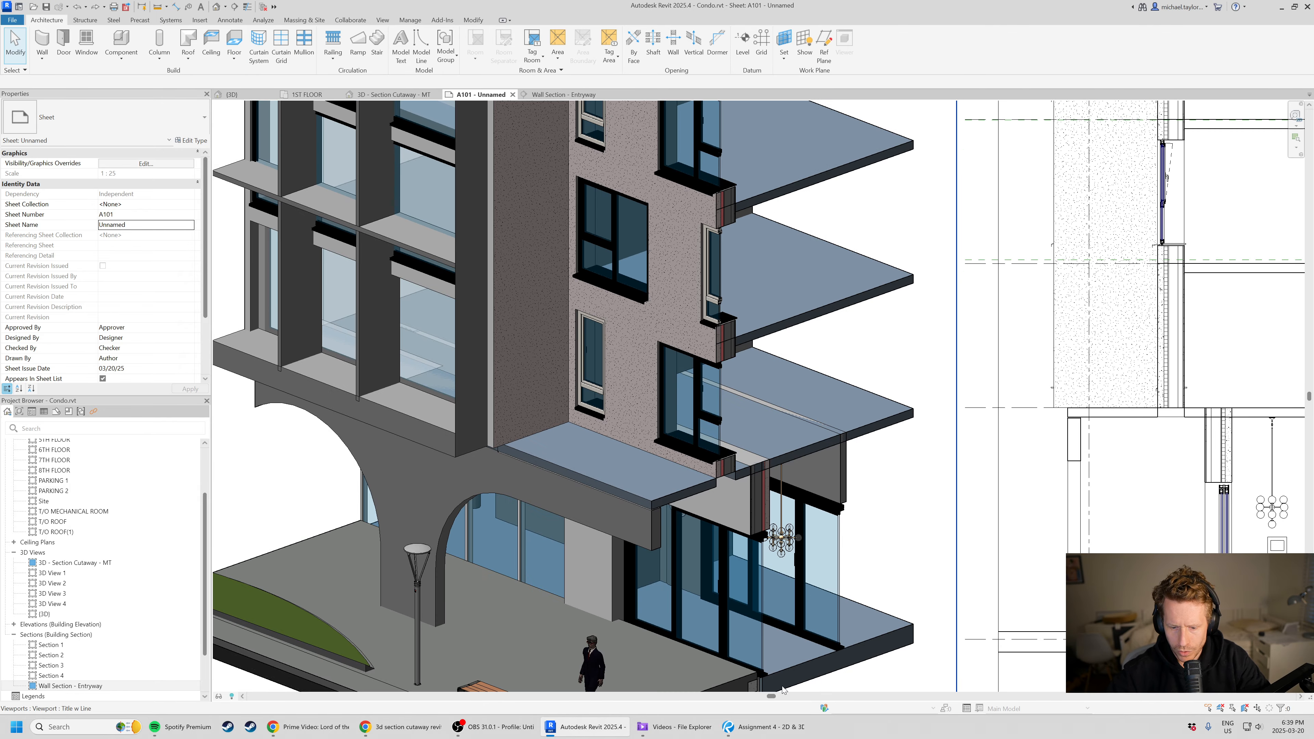
- Switch to the Assignment 4 reference PDF in Bluebeam Revu and examine its overall layout and the 2D section's annotations
{"action": "left_click", "coordinate": [766, 727]}
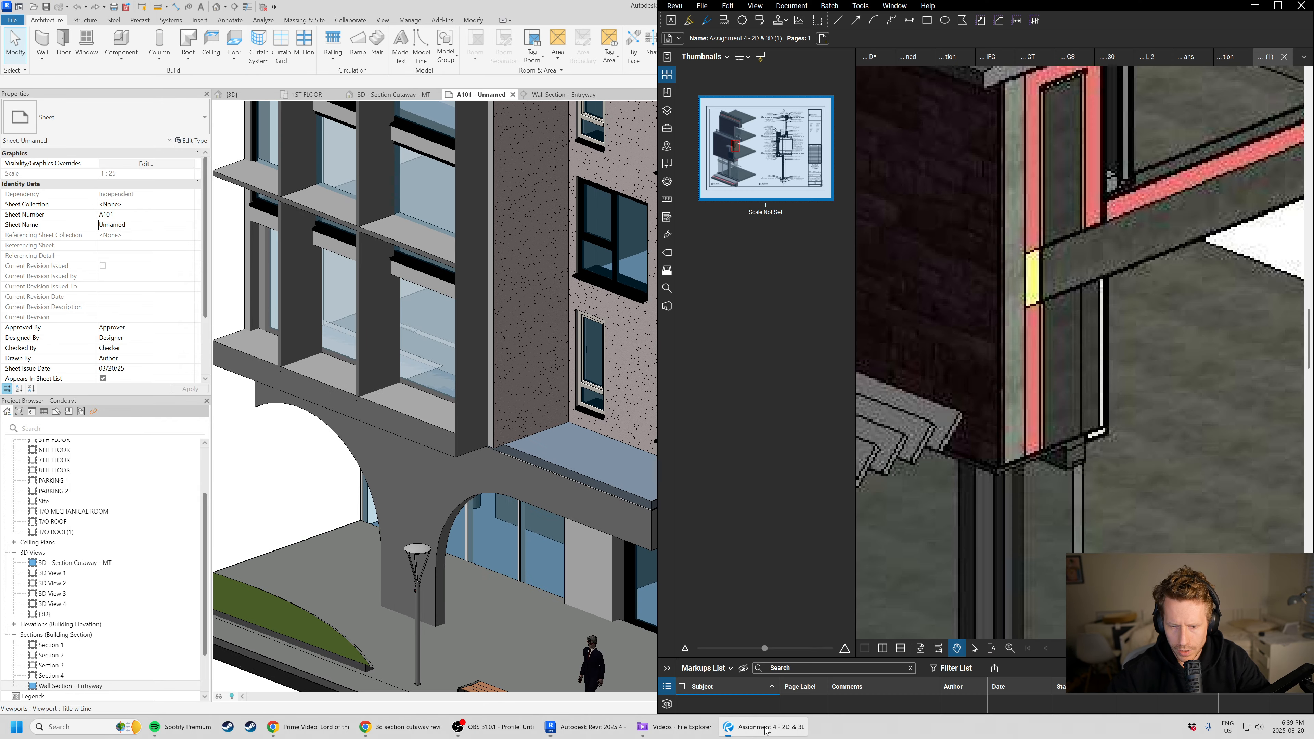
{"action": "left_click", "coordinate": [1276, 9]}
{"action": "scroll", "coordinate": [707, 367], "scroll_direction": "down", "scroll_amount": 5}
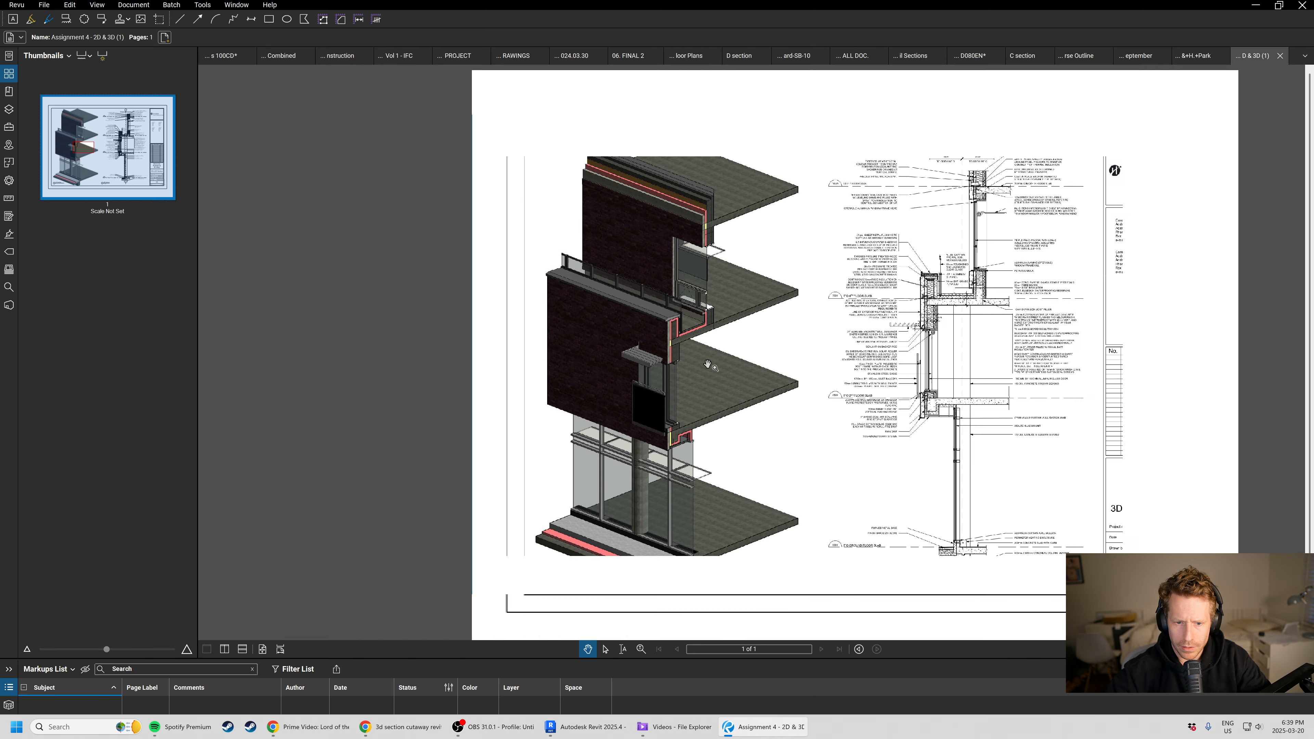
{"action": "middle_click_drag", "start_coordinate": [882, 356], "coordinate": [791, 325]}
{"action": "scroll", "coordinate": [913, 273], "scroll_direction": "up", "scroll_amount": 1}
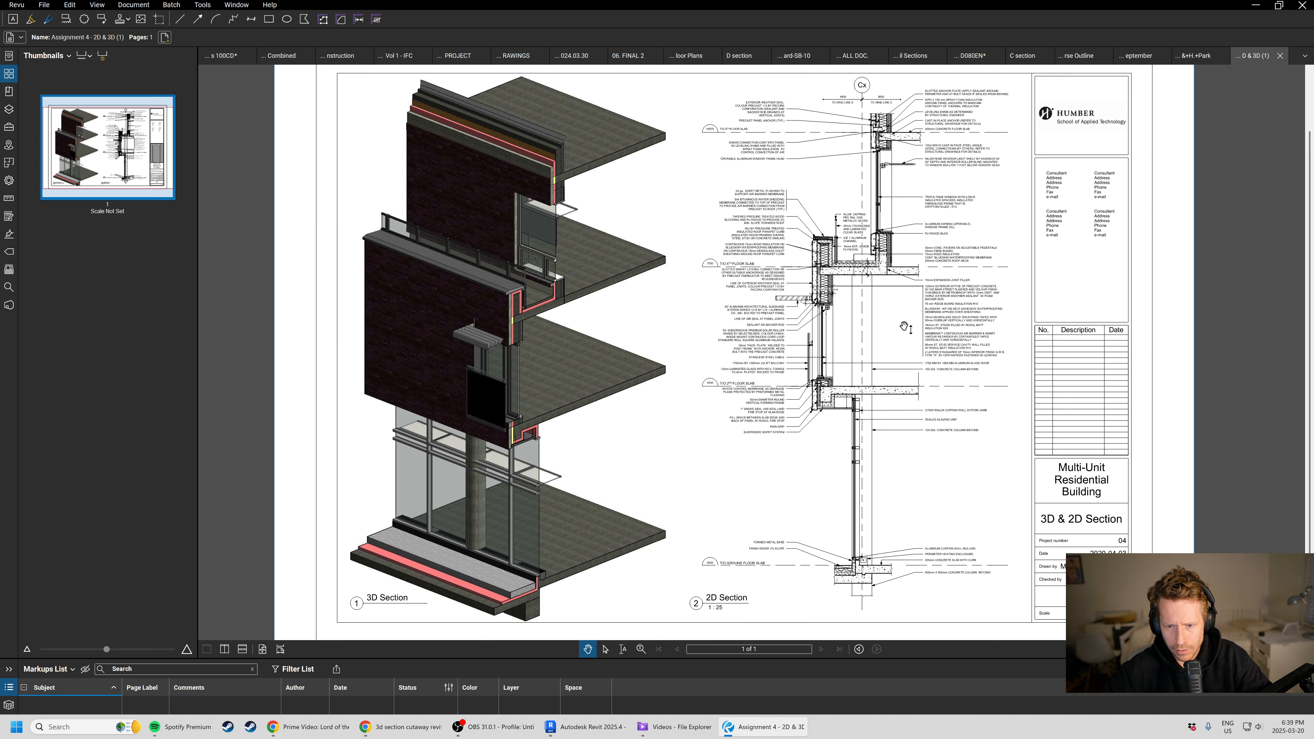
{"action": "scroll", "coordinate": [912, 345], "scroll_direction": "up", "scroll_amount": 2}
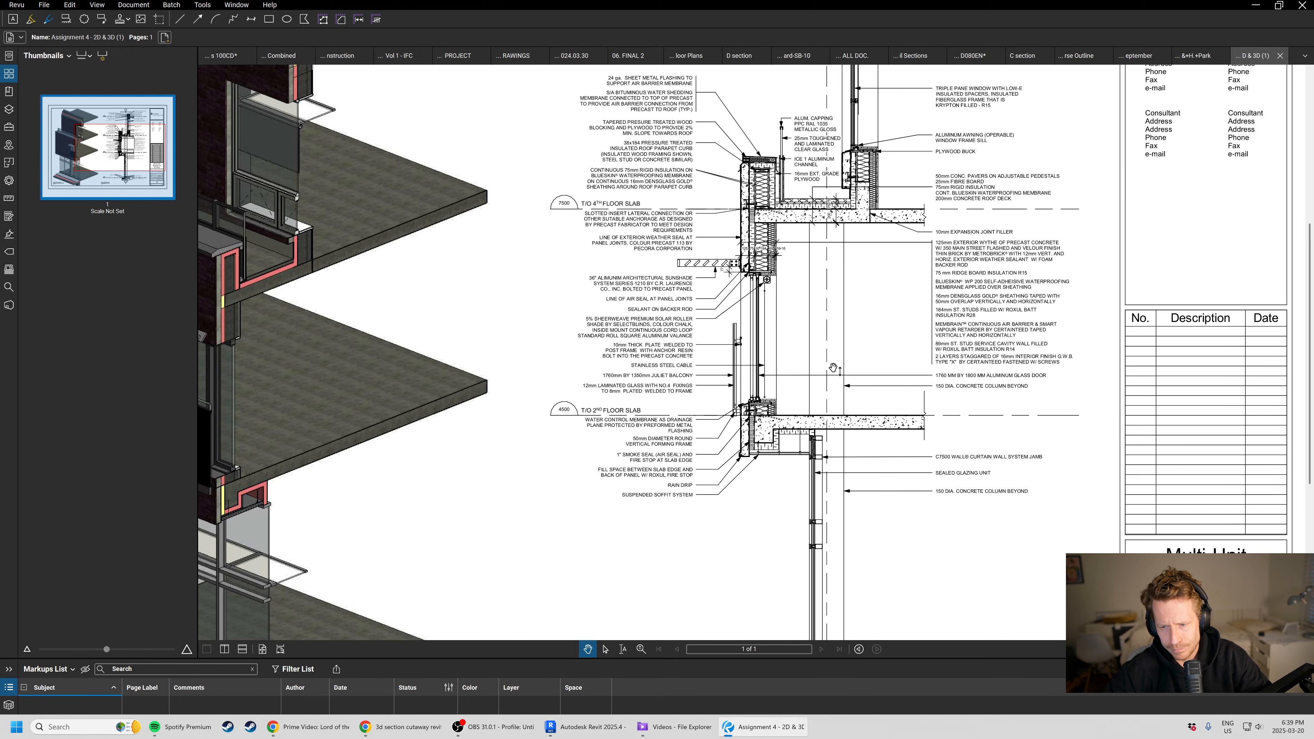
{"action": "scroll", "coordinate": [841, 358], "scroll_direction": "up", "scroll_amount": 1}
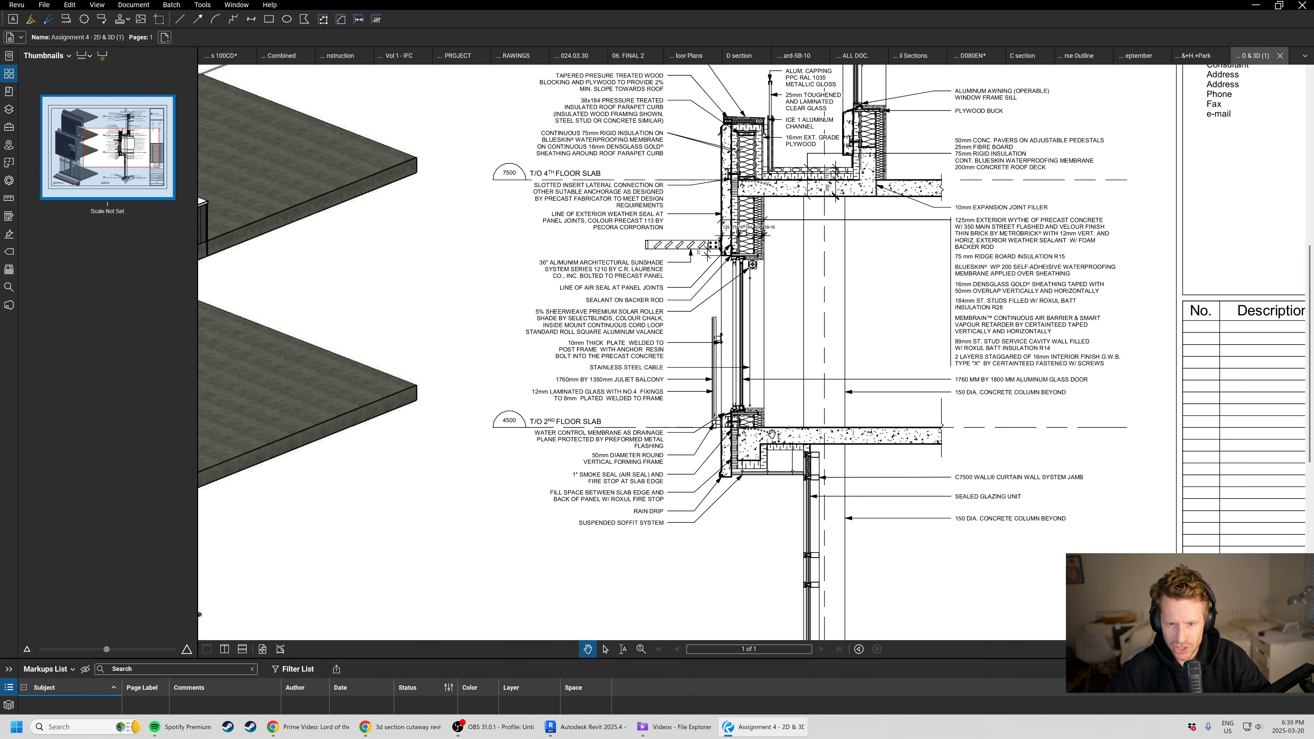
{"action": "scroll", "coordinate": [780, 211], "scroll_direction": "up", "scroll_amount": 1}
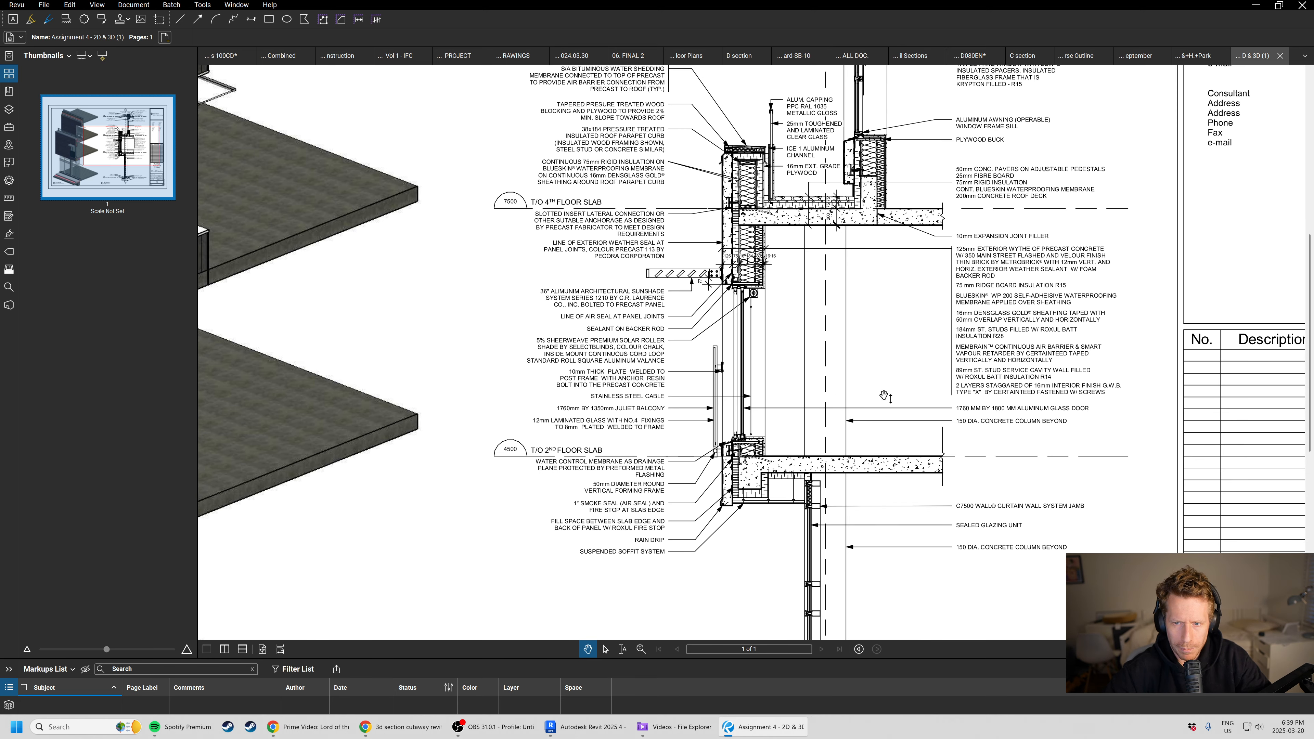
- Examine the reference PDF's 3D section from the ground-floor glazing up to the roof, noting its exposed wall layers
{"action": "left_click_drag", "start_coordinate": [402, 512], "coordinate": [809, 511]}
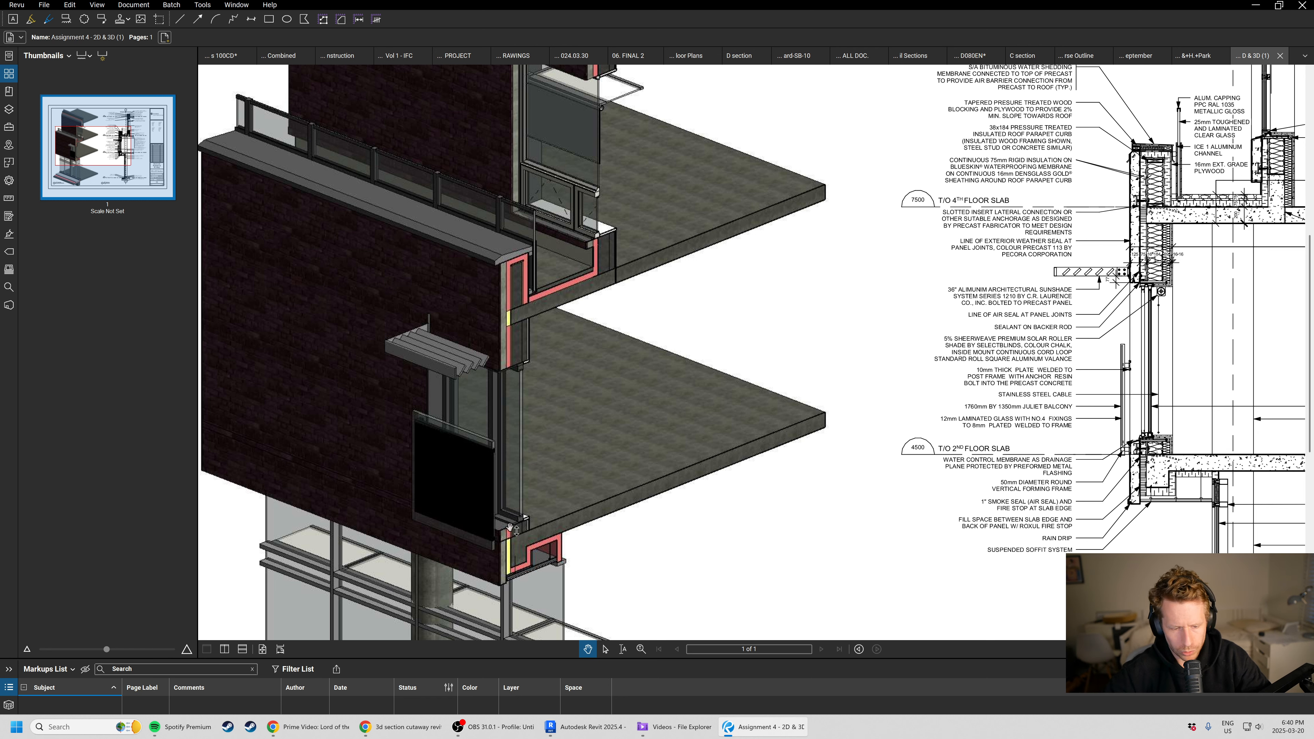
{"action": "scroll", "coordinate": [427, 454], "scroll_direction": "down", "scroll_amount": 5}
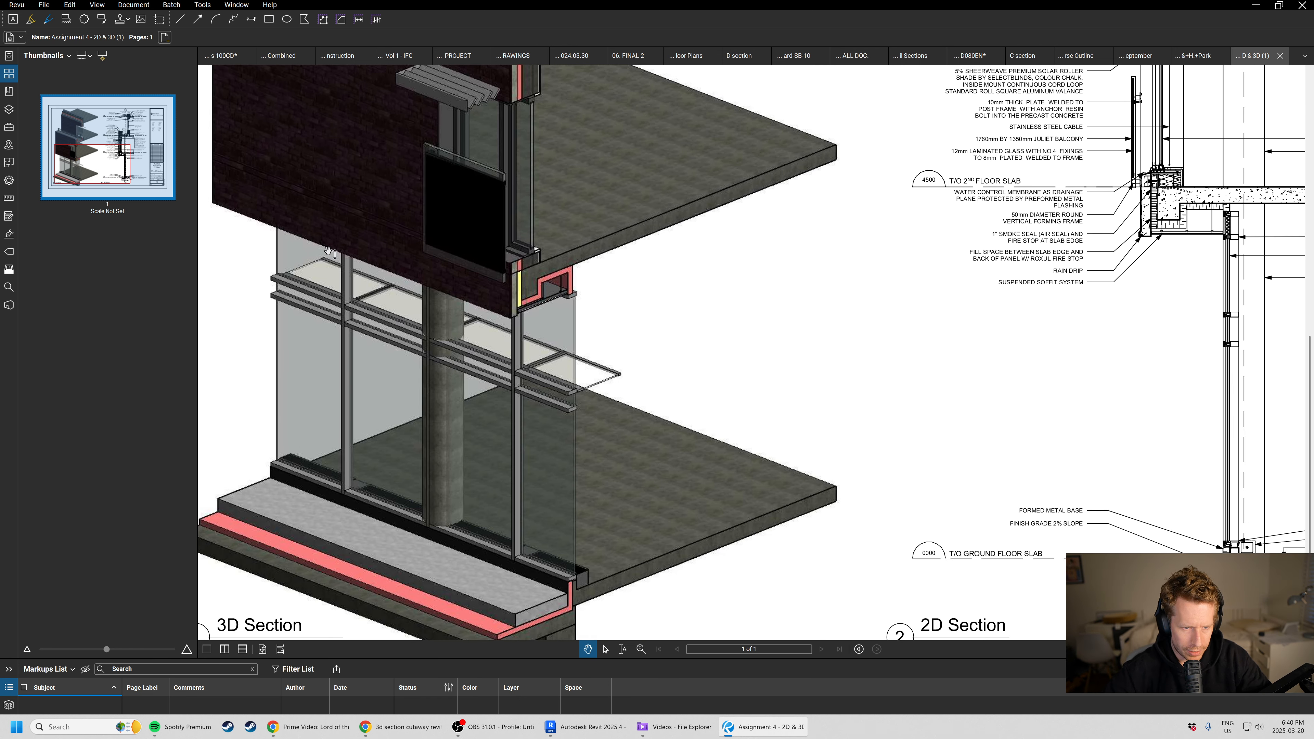
{"action": "scroll", "coordinate": [597, 495], "scroll_direction": "up", "scroll_amount": 8}
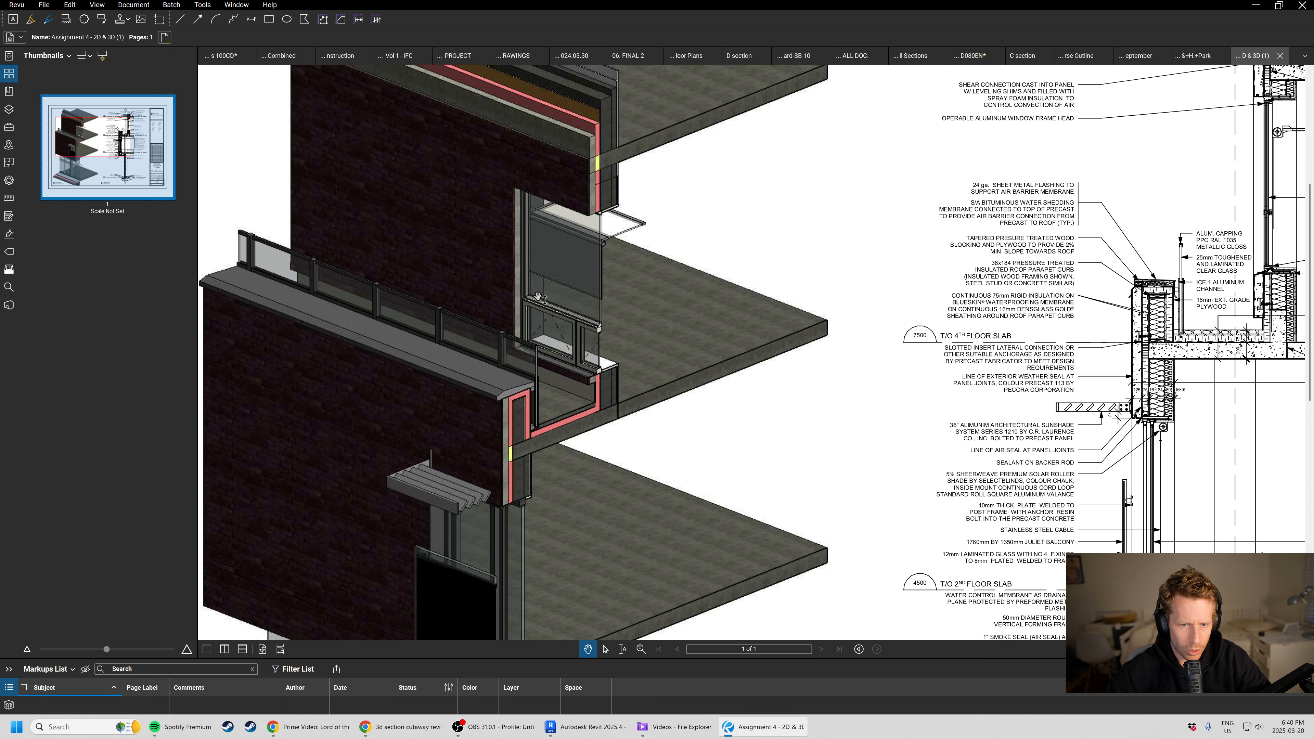
{"action": "scroll", "coordinate": [538, 296], "scroll_direction": "up", "scroll_amount": 3}
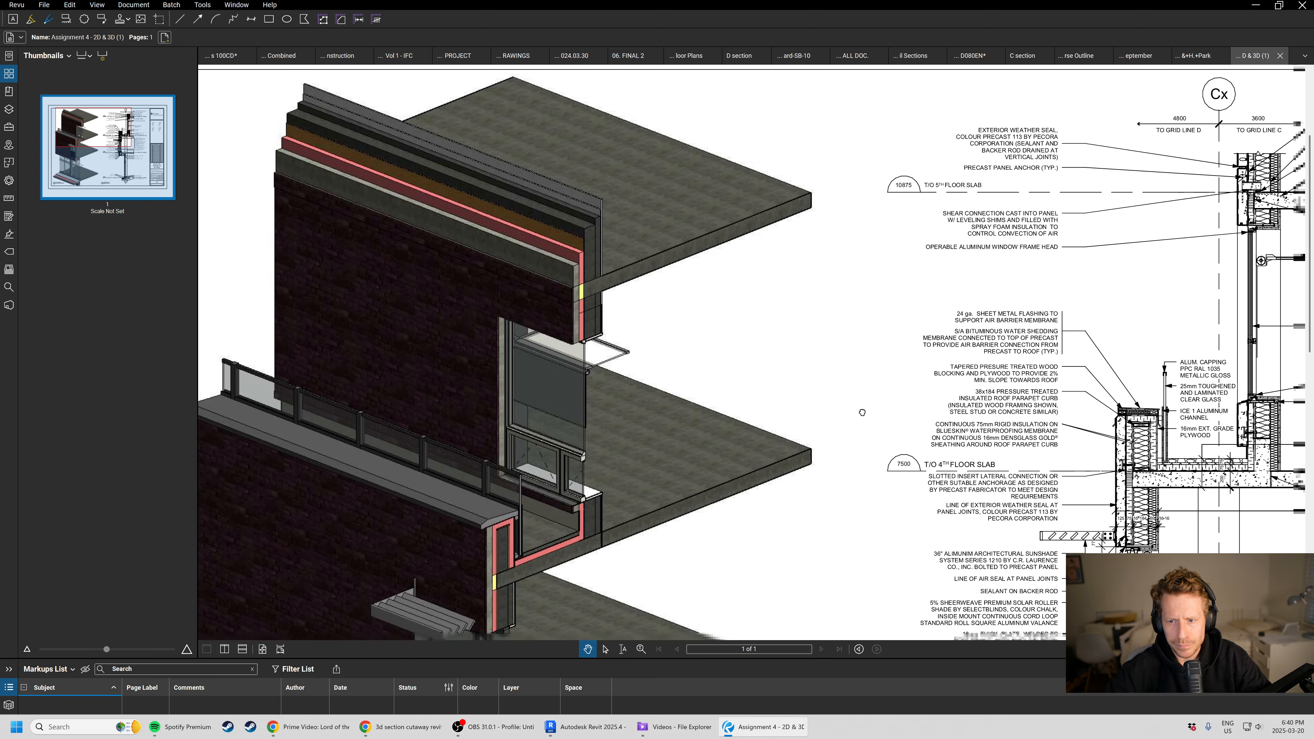
- Examine the reference 2D section's wall notes, 2nd-floor slab edge, suspended soffit and curtain wall down to the ground-floor slab
{"action": "left_click_drag", "start_coordinate": [862, 413], "coordinate": [545, 321]}
{"action": "left_click_drag", "start_coordinate": [1021, 248], "coordinate": [931, 314]}
{"action": "left_click_drag", "start_coordinate": [1002, 499], "coordinate": [893, 432]}
{"action": "left_click_drag", "start_coordinate": [808, 492], "coordinate": [768, 372]}
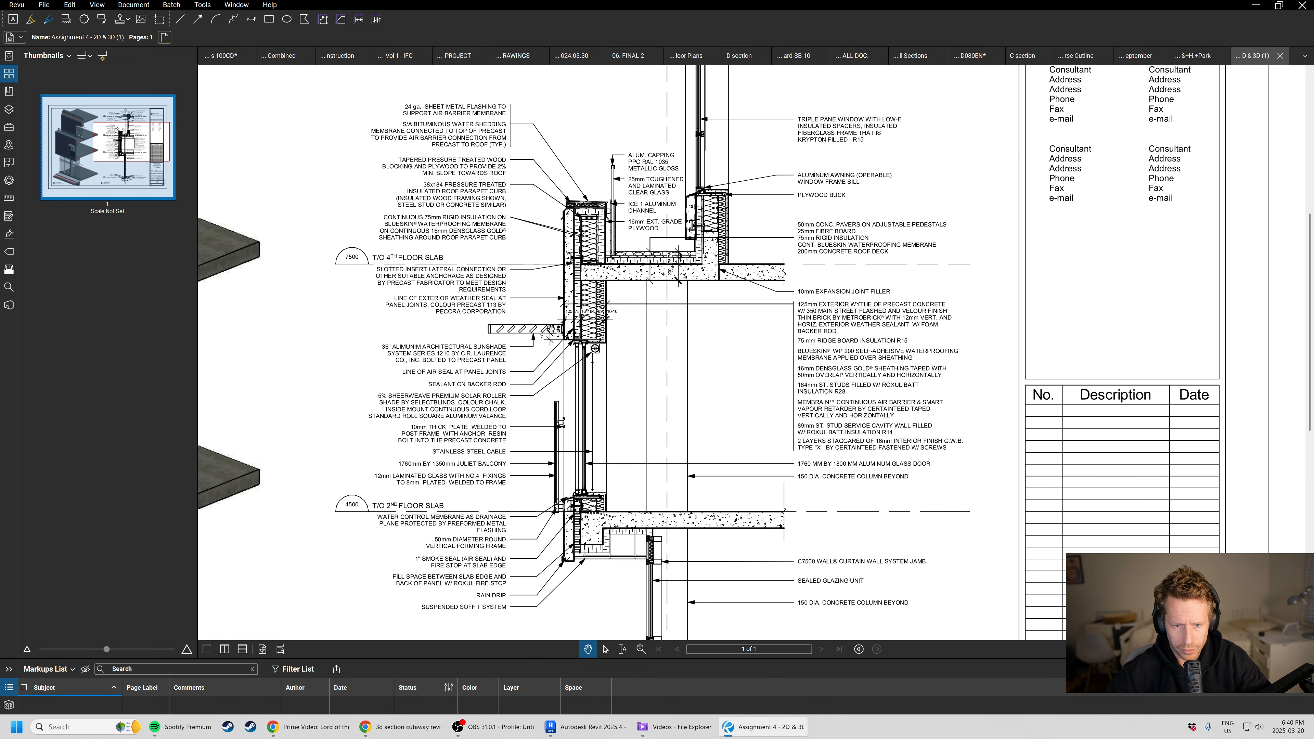
{"action": "left_click_drag", "start_coordinate": [711, 581], "coordinate": [735, 479]}
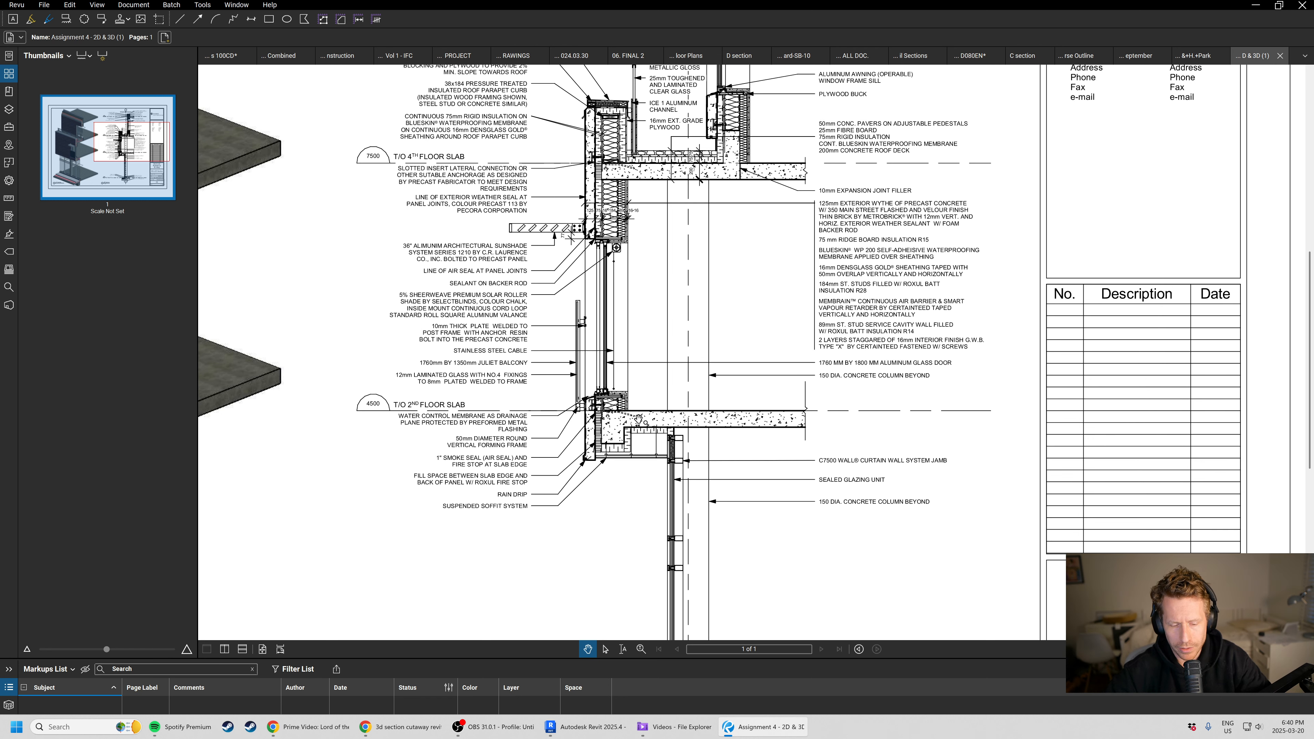
{"action": "scroll", "coordinate": [647, 414], "scroll_direction": "up", "scroll_amount": 2, "text": "ctrl"}
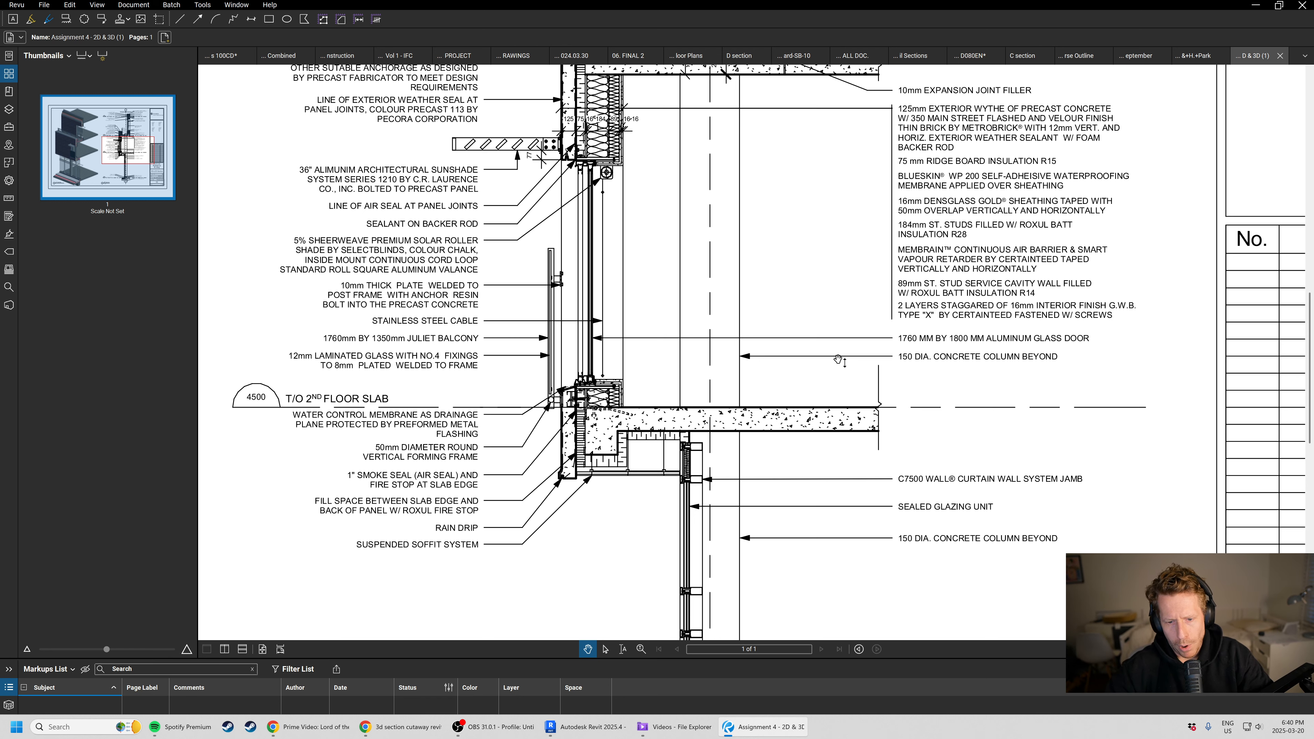
{"action": "left_click_drag", "start_coordinate": [788, 498], "coordinate": [790, 385]}
{"action": "scroll", "coordinate": [740, 376], "scroll_direction": "up", "scroll_amount": 1, "text": "ctrl"}
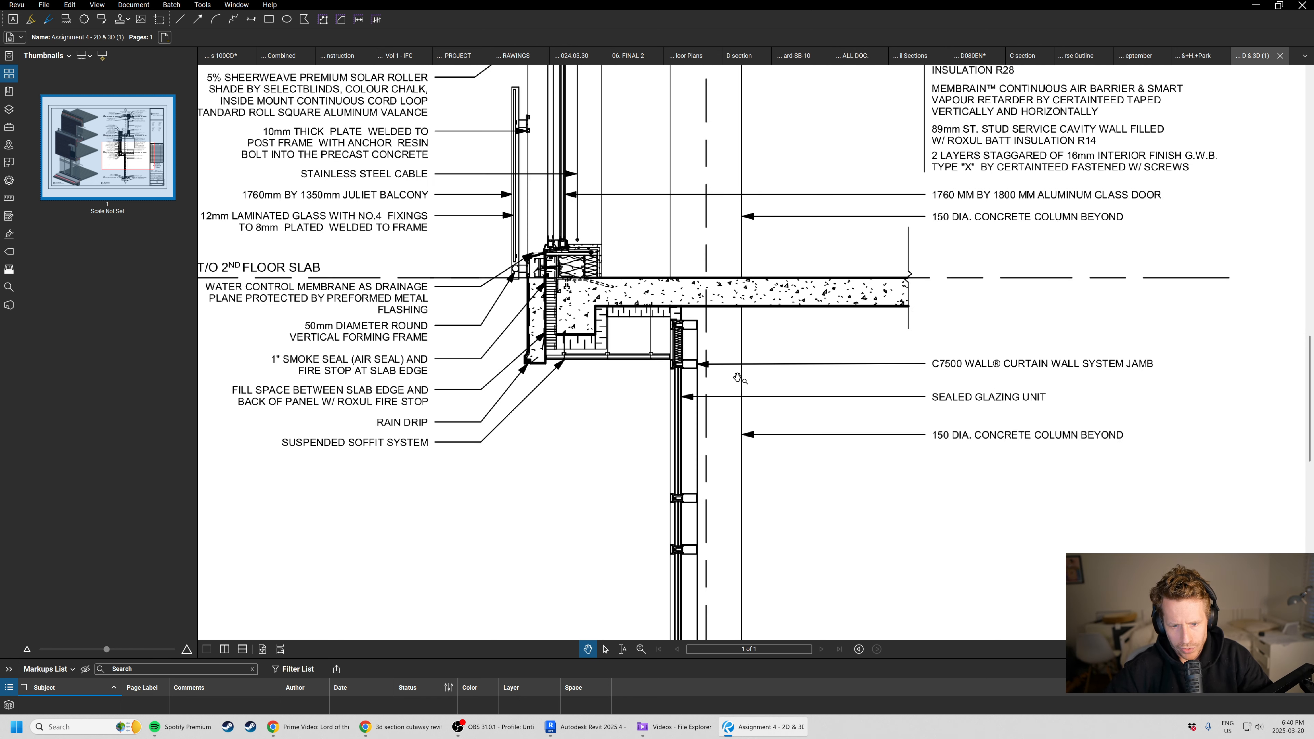
{"action": "scroll", "coordinate": [687, 367], "scroll_direction": "up", "scroll_amount": 2, "text": "ctrl"}
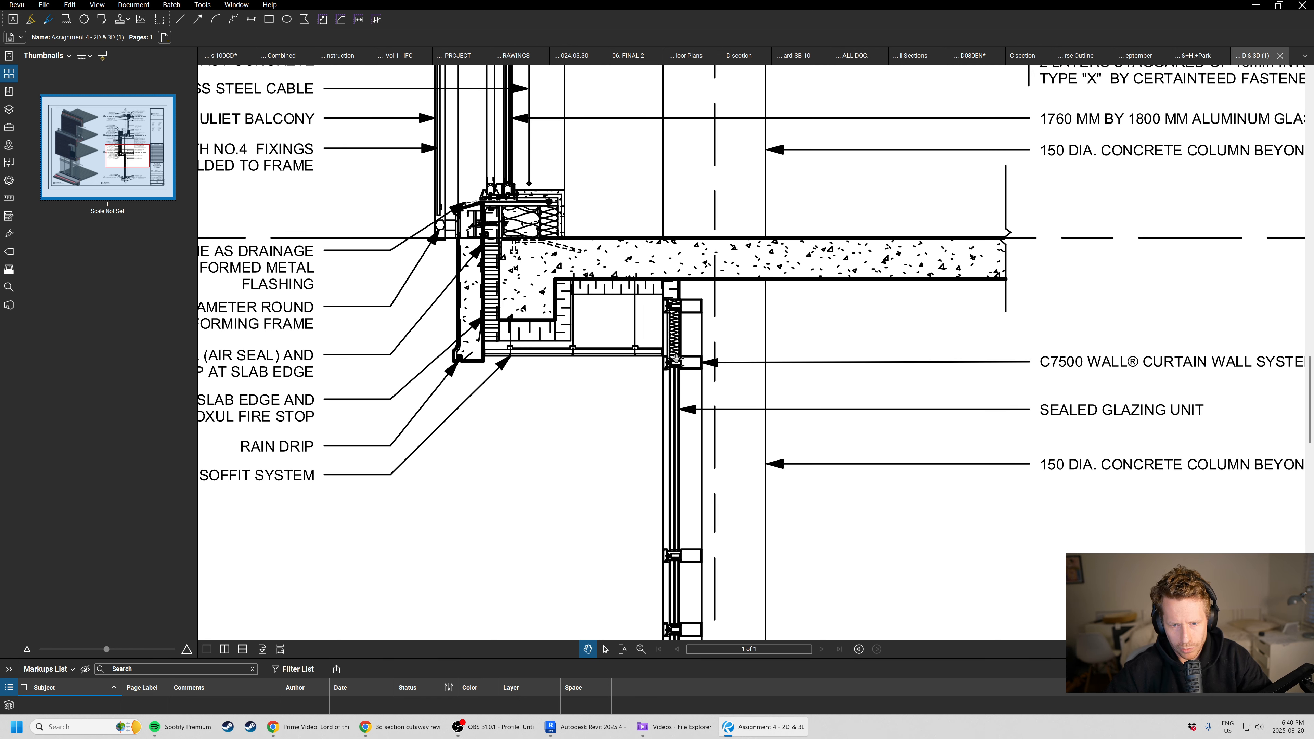
{"action": "scroll", "coordinate": [750, 227], "scroll_direction": "down", "scroll_amount": 5, "text": "ctrl"}
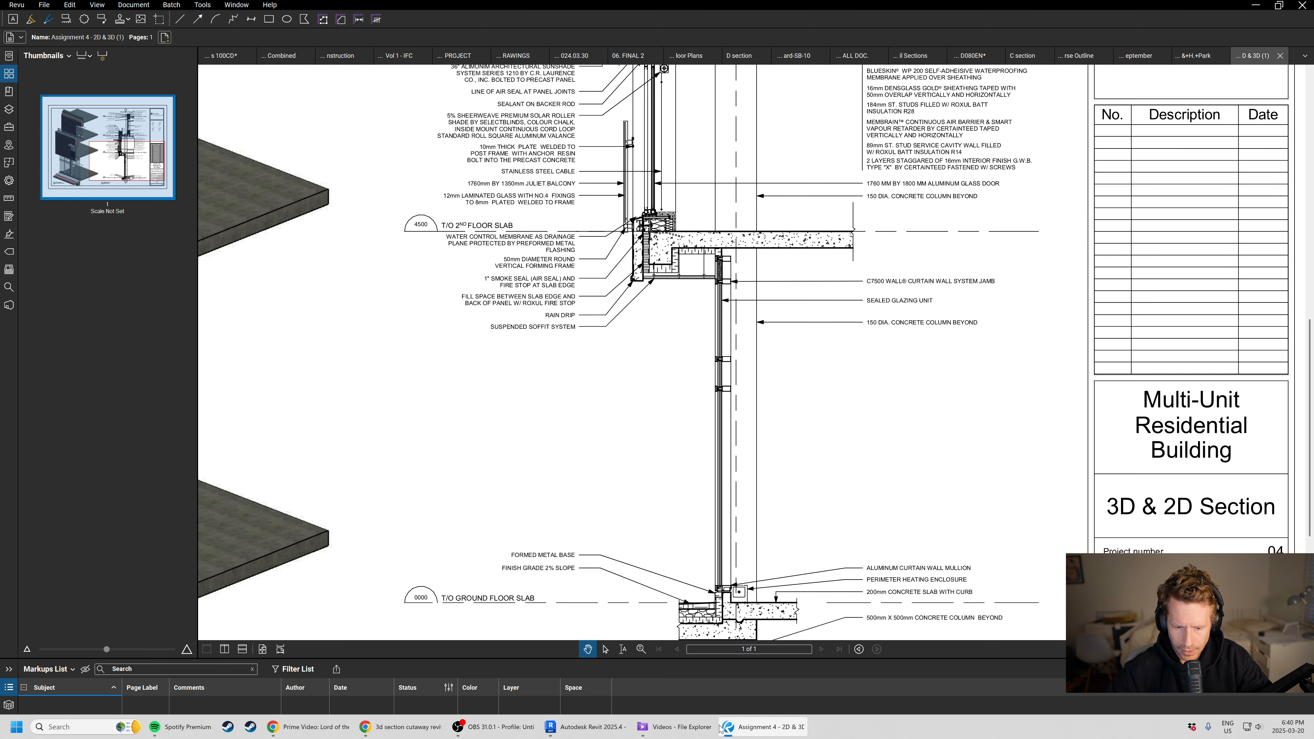
- Back in Revit, activate the wall section viewport and flip the precast wall below the 2nd floor so its concrete layer faces the exterior
{"action": "left_click", "coordinate": [584, 727]}
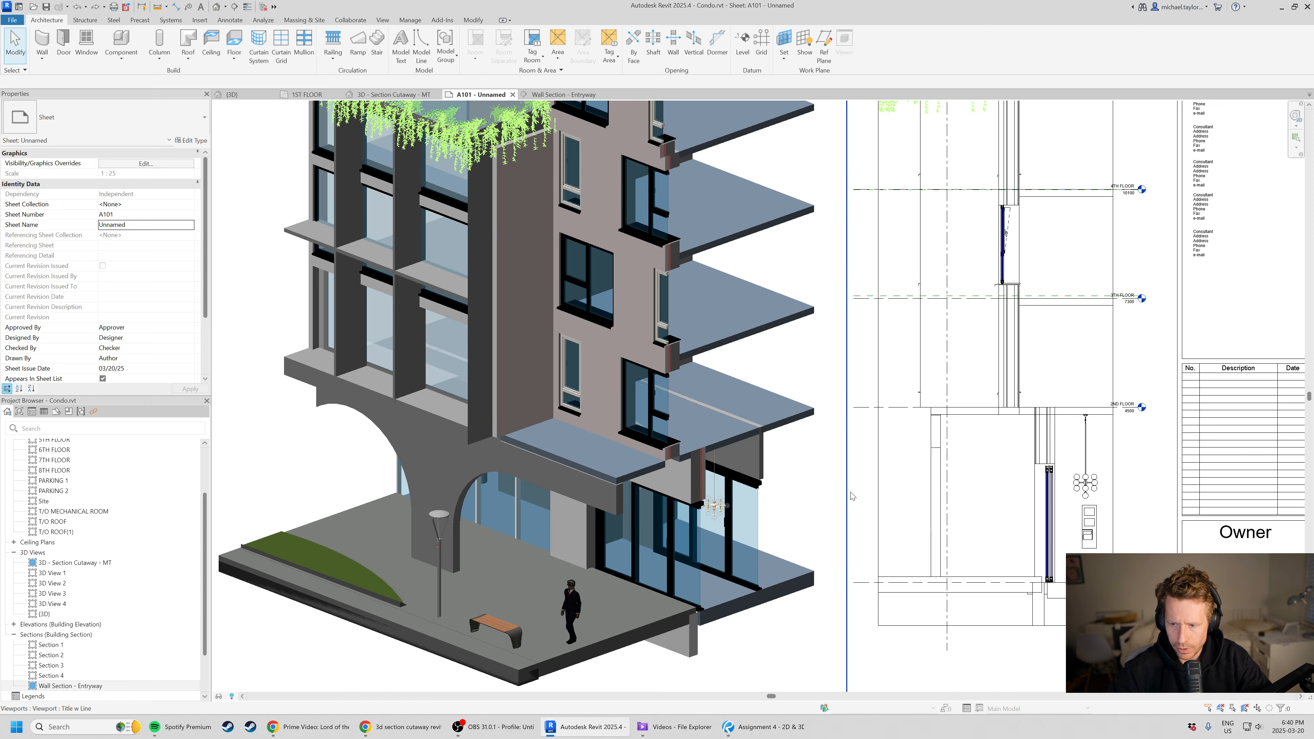
{"action": "scroll", "coordinate": [853, 496], "scroll_direction": "down", "scroll_amount": 2}
{"action": "scroll", "coordinate": [776, 430], "scroll_direction": "up", "scroll_amount": 7}
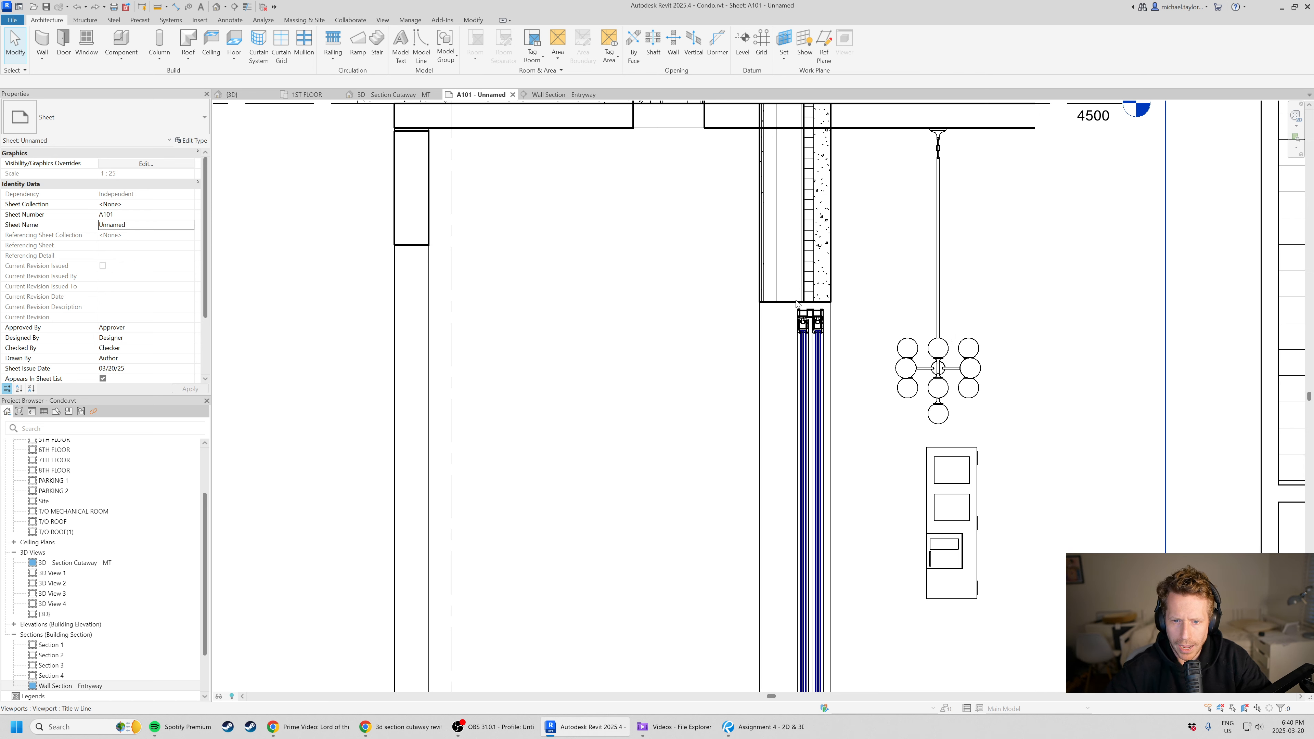
{"action": "middle_click_drag", "start_coordinate": [857, 327], "coordinate": [738, 446]}
{"action": "left_click", "coordinate": [717, 337]}
{"action": "double_click", "coordinate": [708, 337]}
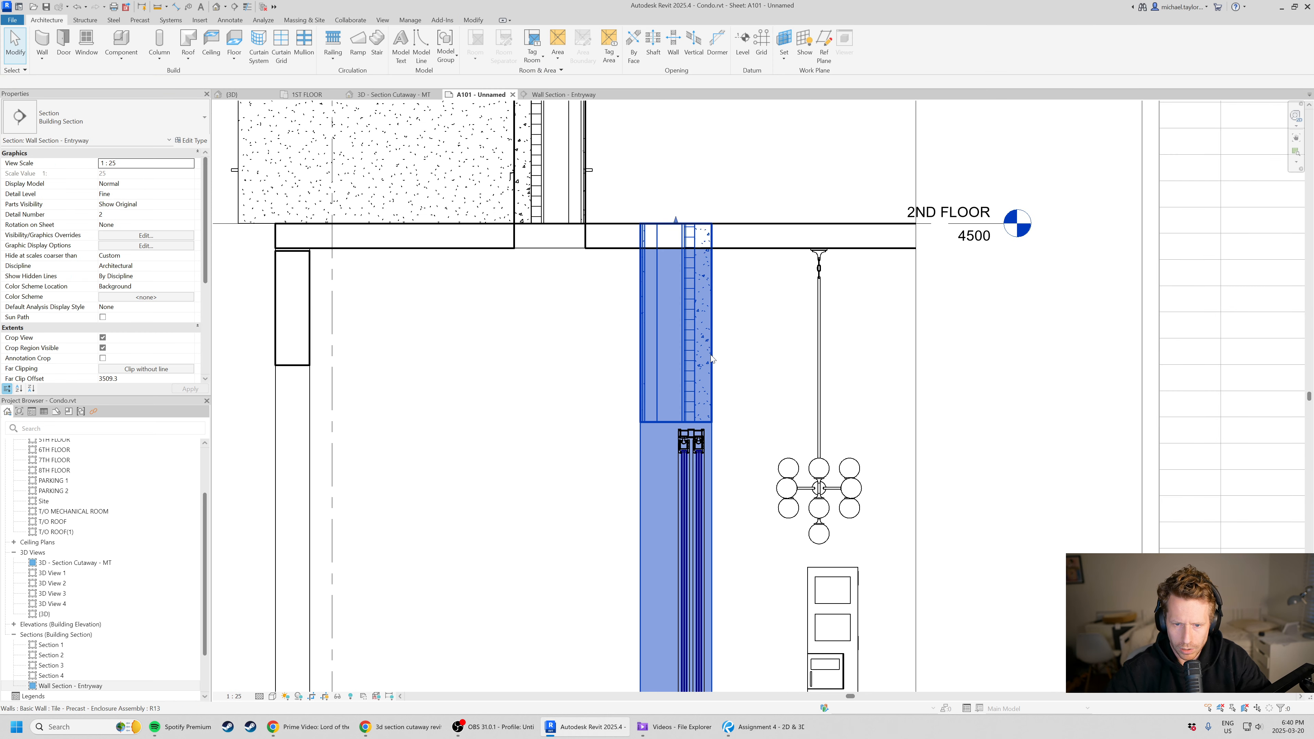
{"action": "middle_click_drag", "start_coordinate": [626, 177], "coordinate": [653, 349]}
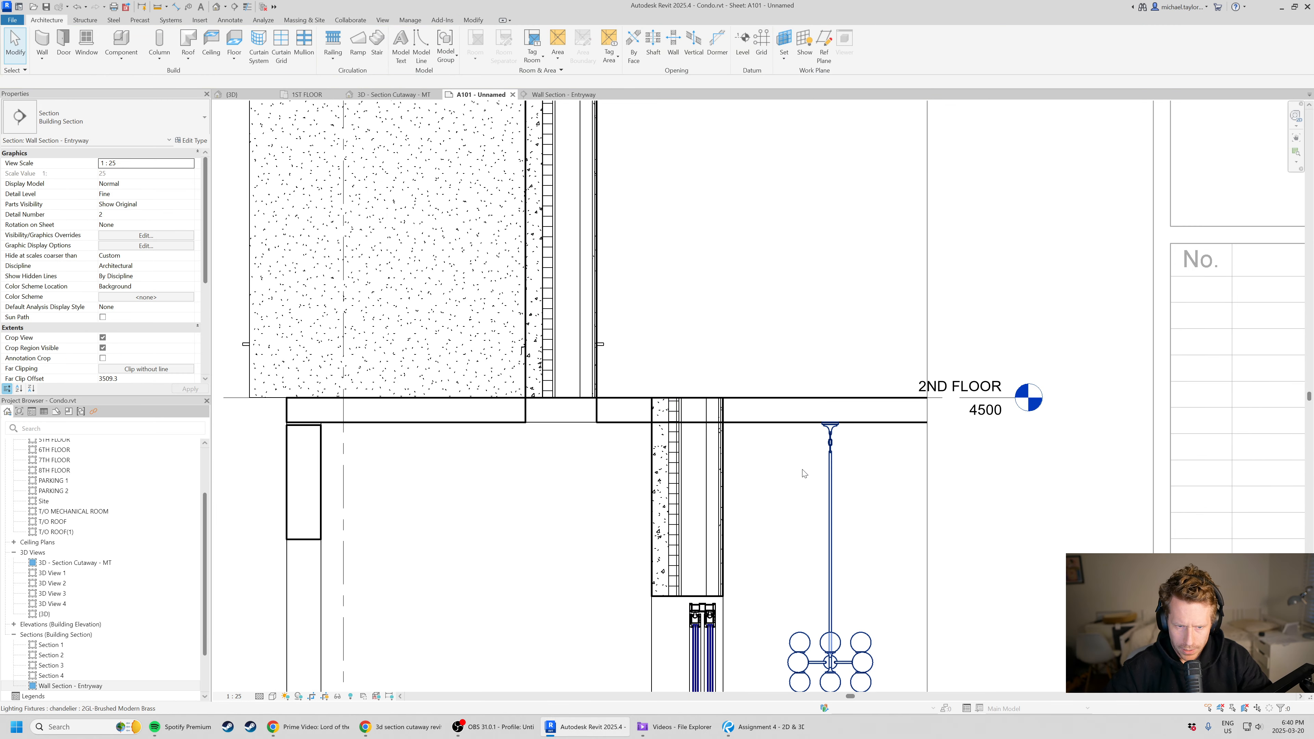
- Check the wall section up to the 5th-floor planters, deactivate the viewport, and review the whole A101 sheet
{"action": "scroll", "coordinate": [645, 482], "scroll_direction": "down", "scroll_amount": 3}
{"action": "middle_click_drag", "start_coordinate": [721, 281], "coordinate": [710, 532]}
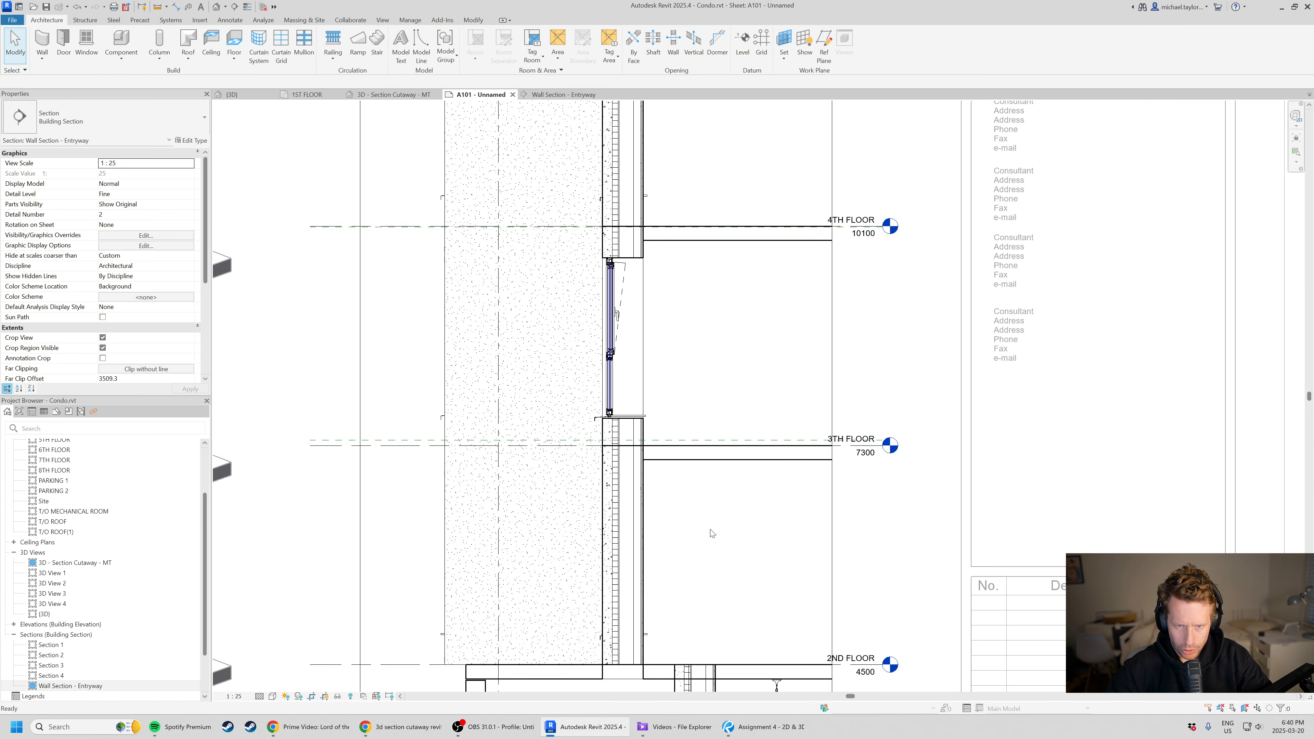
{"action": "scroll", "coordinate": [714, 518], "scroll_direction": "down", "scroll_amount": 2}
{"action": "middle_click_drag", "start_coordinate": [758, 258], "coordinate": [761, 381]}
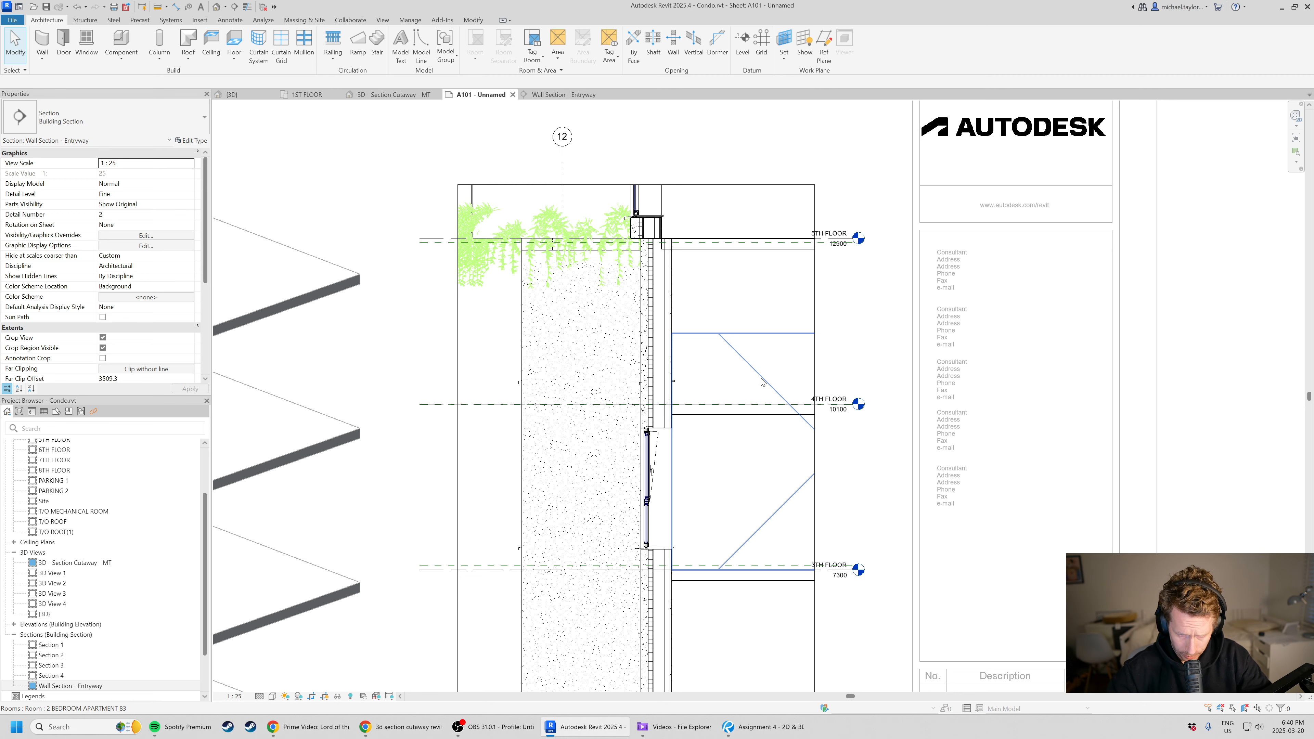
{"action": "scroll", "coordinate": [725, 403], "scroll_direction": "down", "scroll_amount": 2}
{"action": "scroll", "coordinate": [699, 273], "scroll_direction": "down", "scroll_amount": 2}
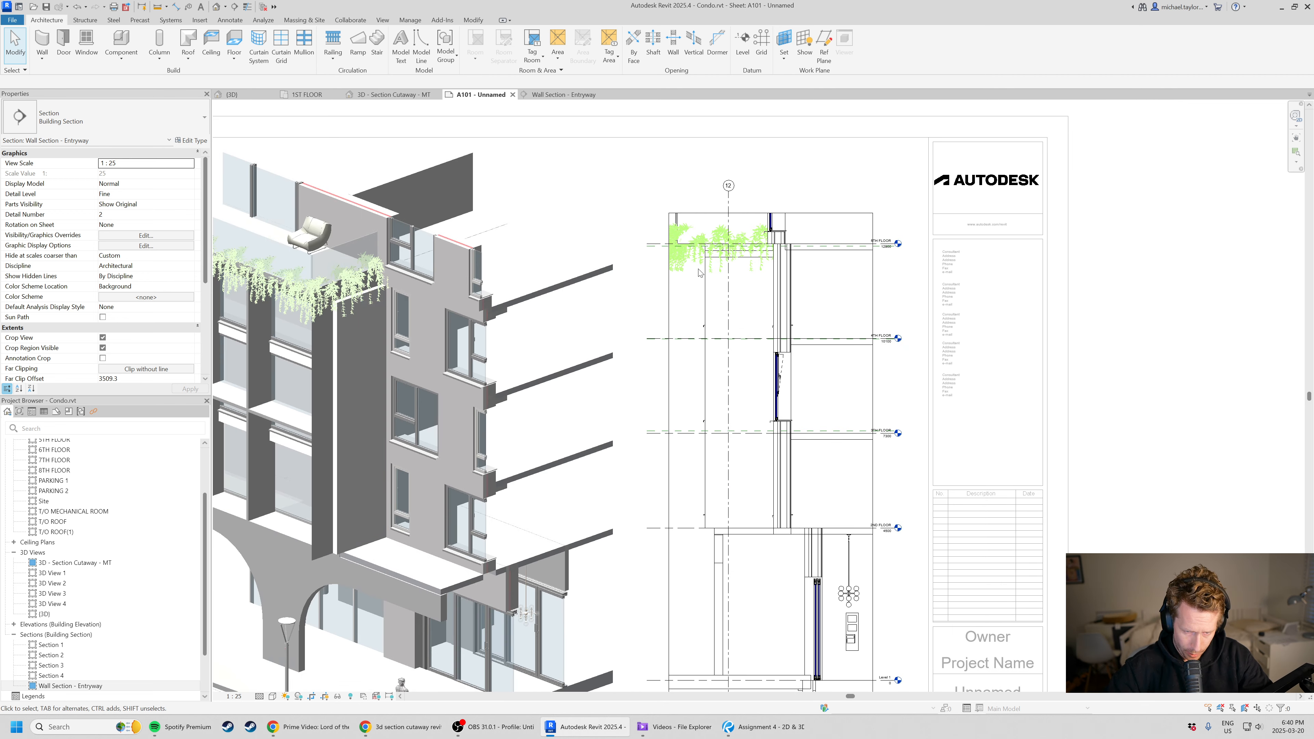
{"action": "double_click", "coordinate": [1143, 450]}
{"action": "middle_click_drag", "start_coordinate": [530, 493], "coordinate": [606, 413]}
{"action": "scroll", "coordinate": [661, 497], "scroll_direction": "down", "scroll_amount": 1}
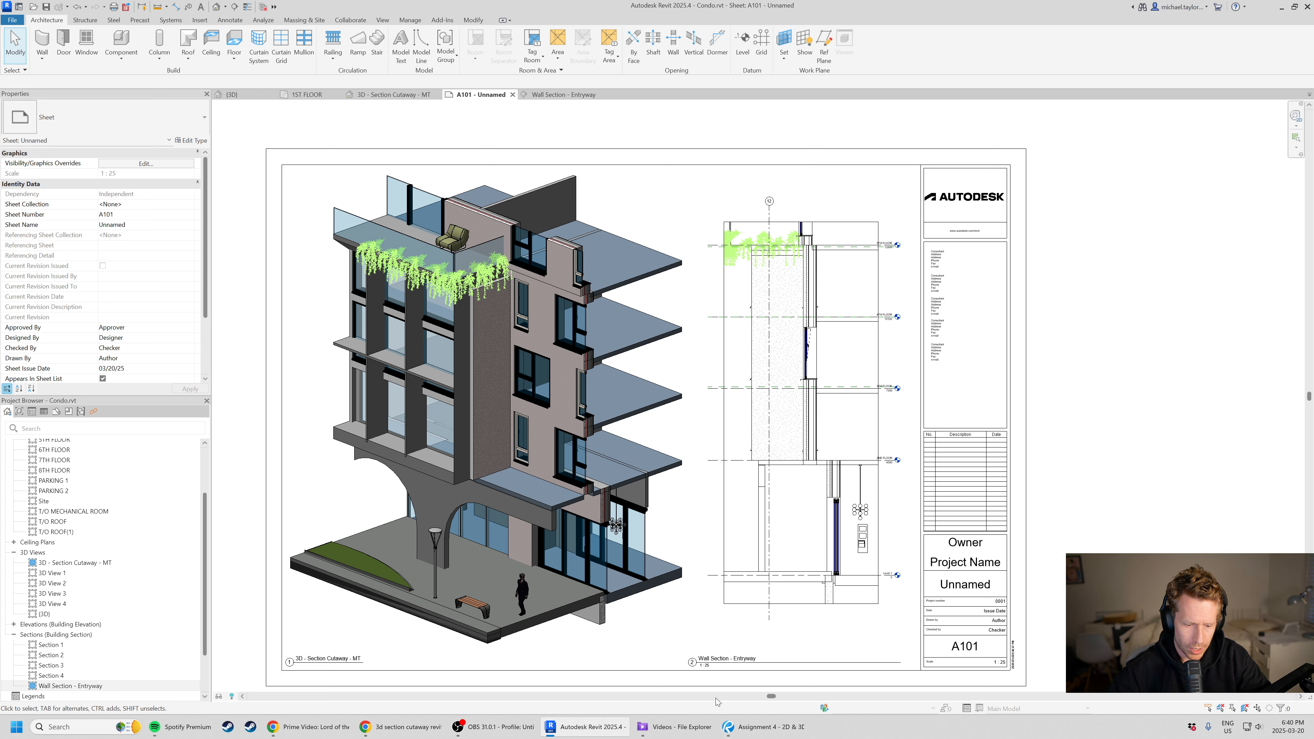
- Switch to Chrome and bring up the revit1.png reference image of the annotated Wall Type 'A' detail
{"action": "left_click", "coordinate": [402, 728]}
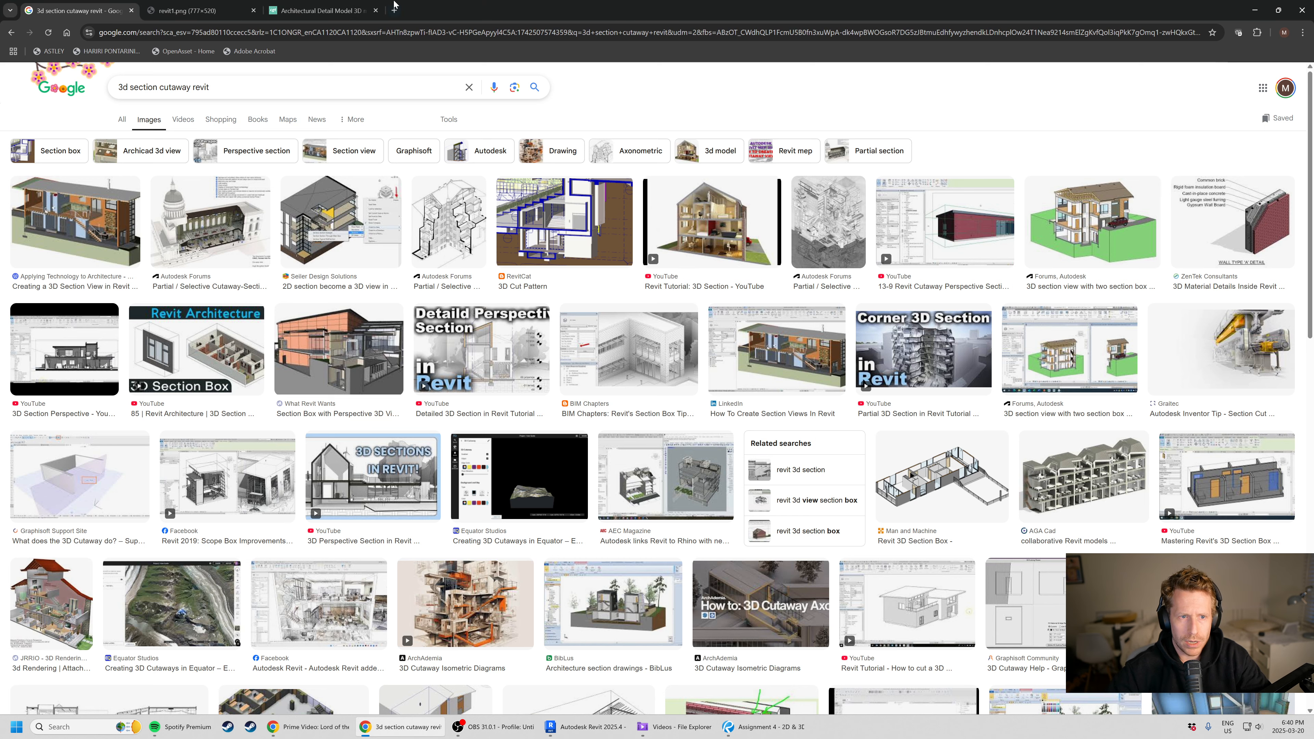
{"action": "left_click", "coordinate": [318, 10]}
{"action": "left_click", "coordinate": [197, 10]}
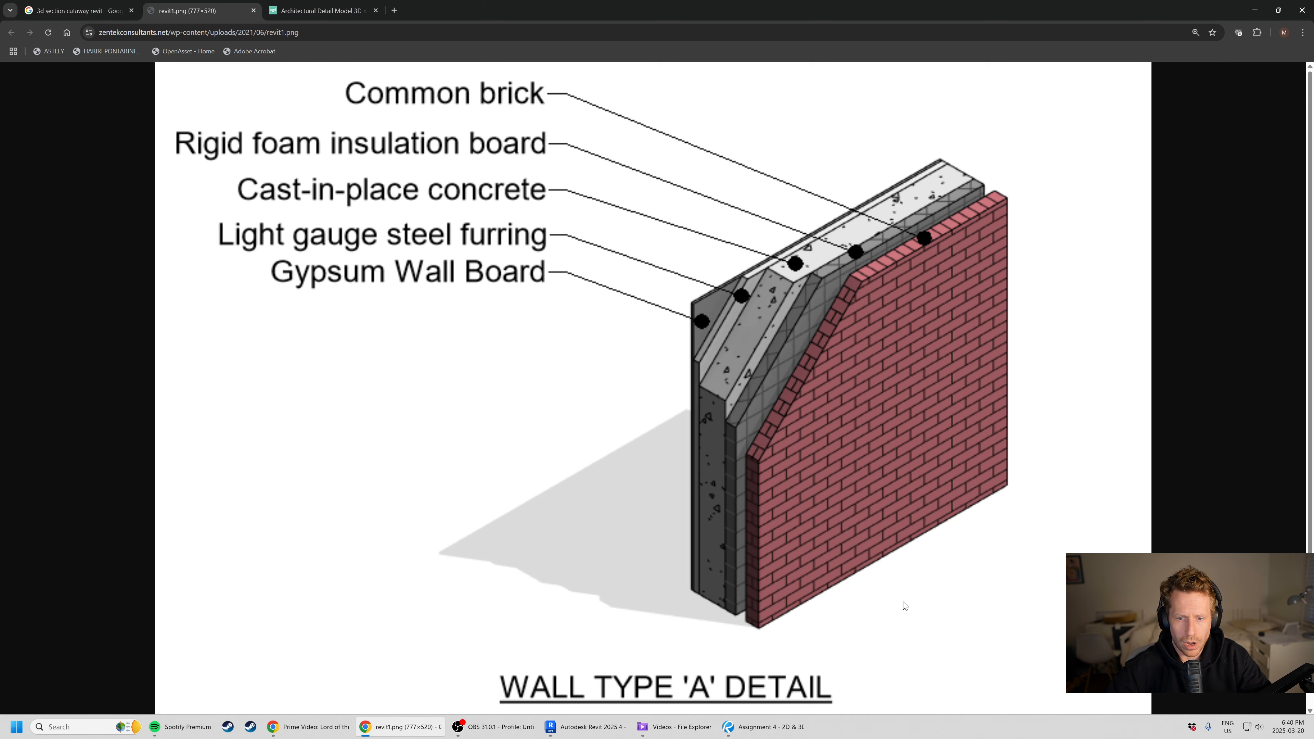